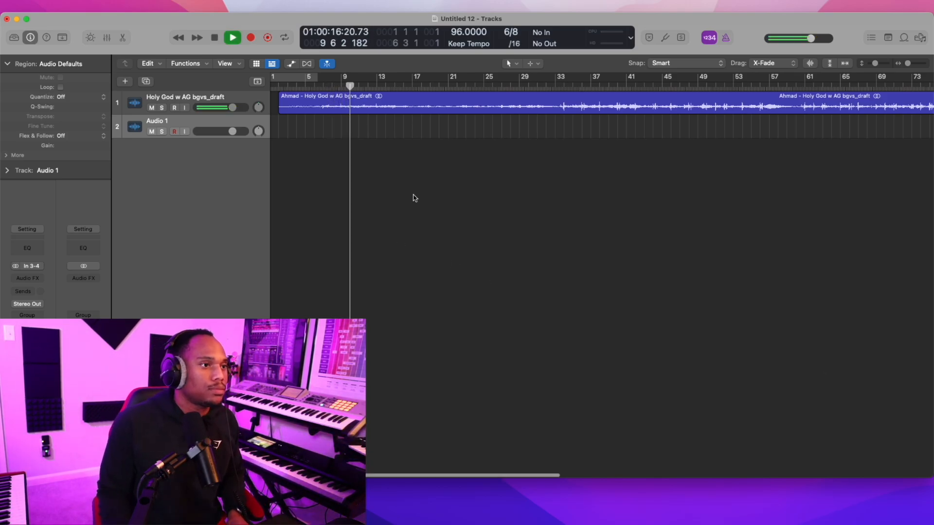
# Show the sound Library and create one software instrument track below Audio 1, ending the song playback.
pyautogui.press('super+Right')
pyautogui.press('super+Left')
pyautogui.press('super+Left')
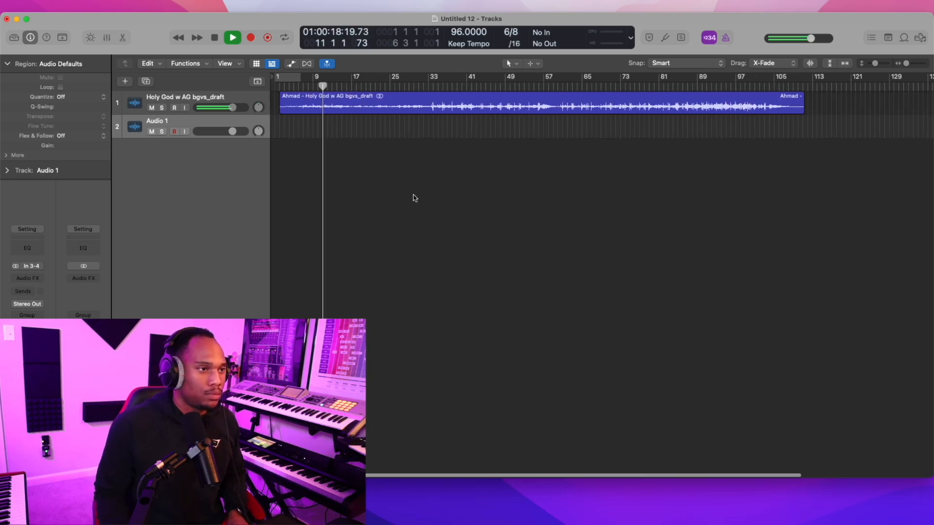
pyautogui.click(17, 40)
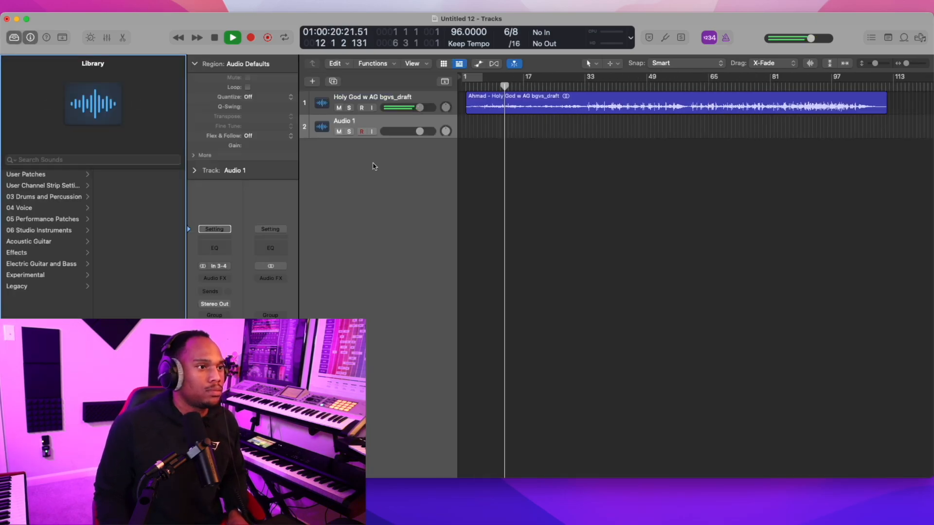
pyautogui.click(314, 81)
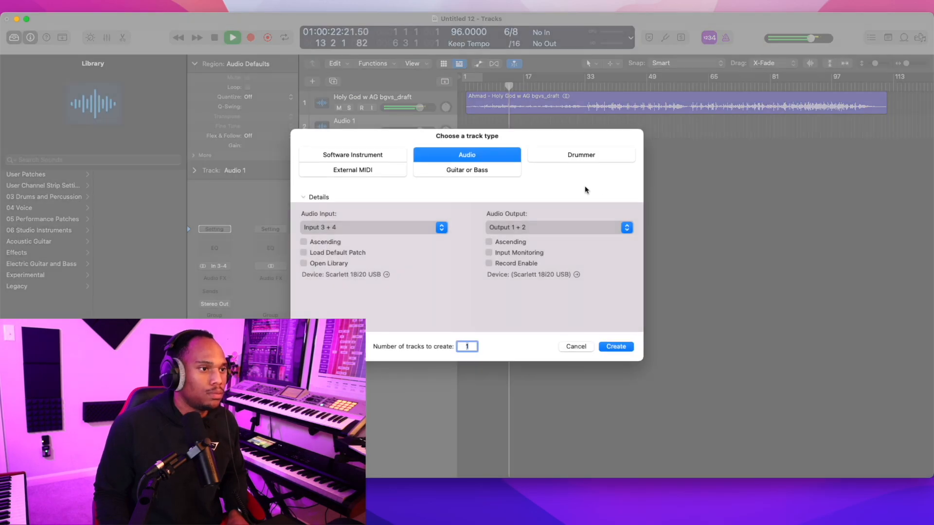
pyautogui.click(355, 158)
pyautogui.click(622, 347)
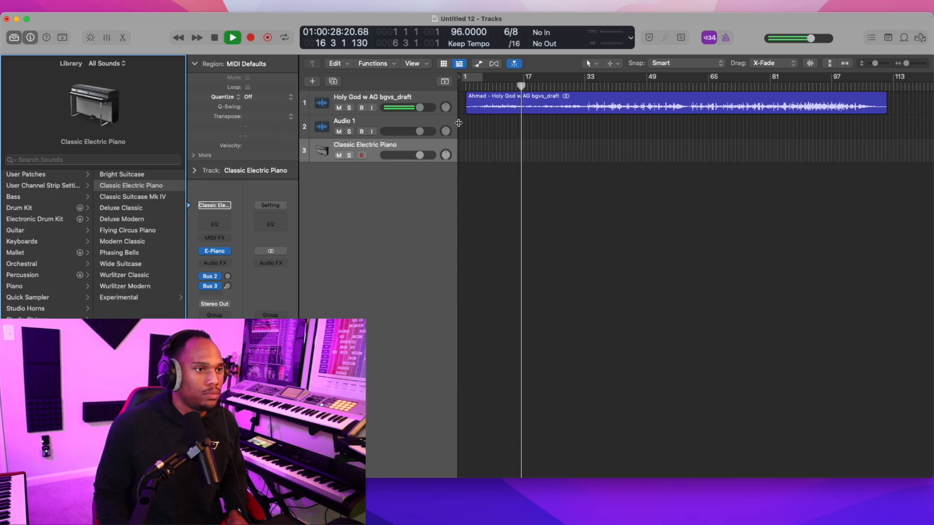
pyautogui.press('space')
# Audition Tour Synth and Slow Rise Synth from Modern Wave Leads, and load Platinum Sine Lead on the new instrument track.
pyautogui.scroll(5, 470, 100)
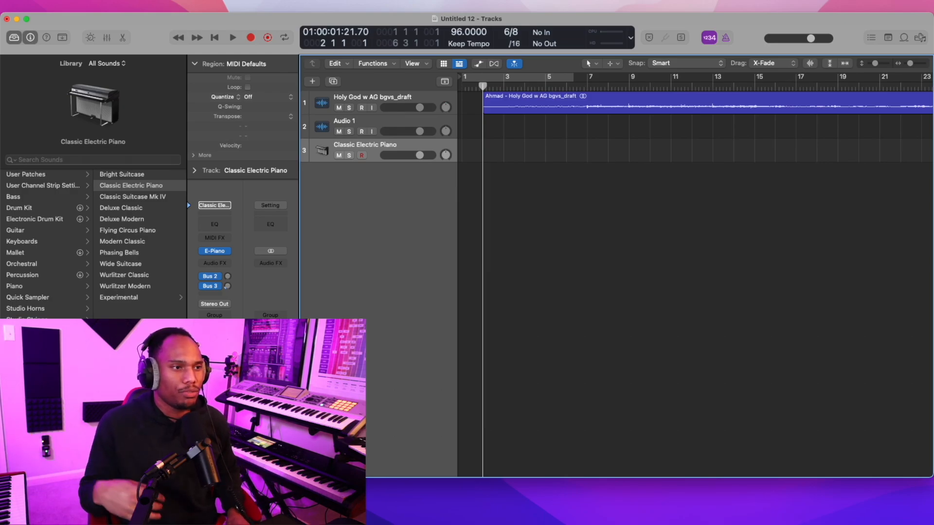
pyautogui.press('space')
pyautogui.click(117, 189)
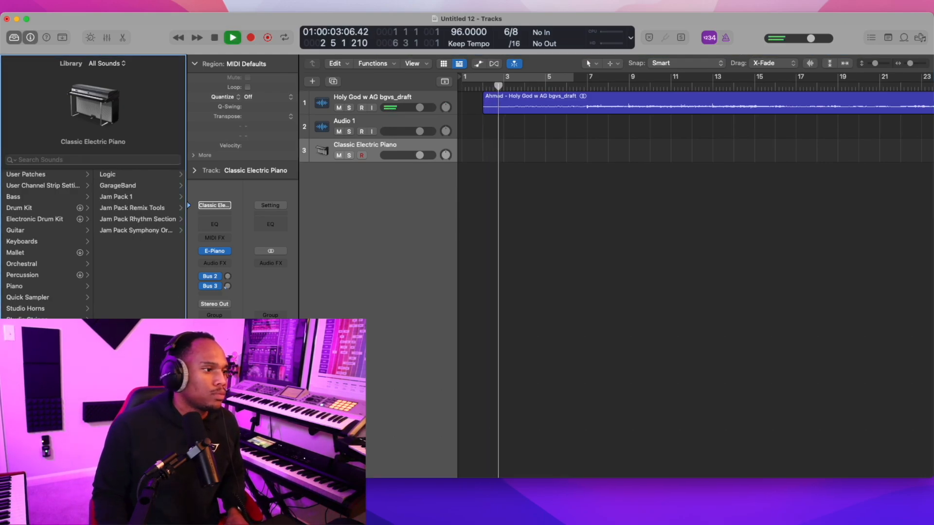
pyautogui.click(108, 174)
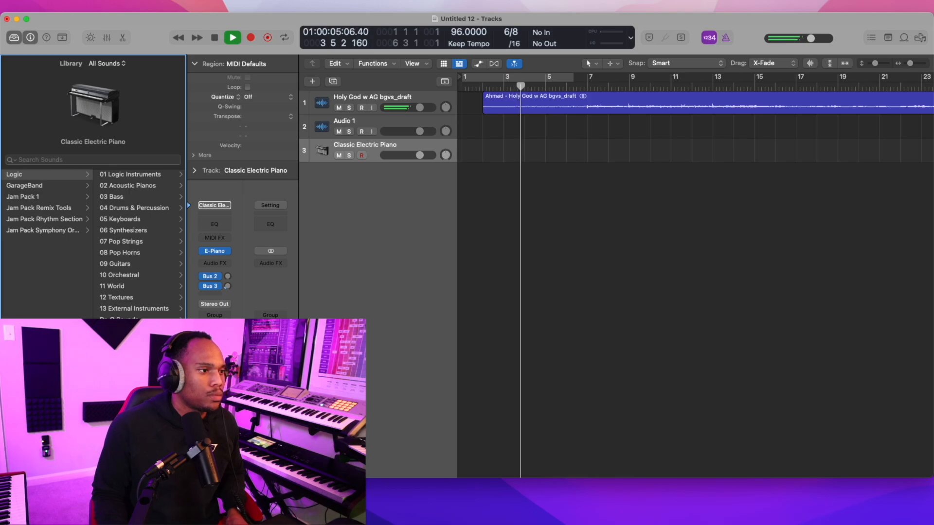
pyautogui.click(137, 240)
pyautogui.click(129, 196)
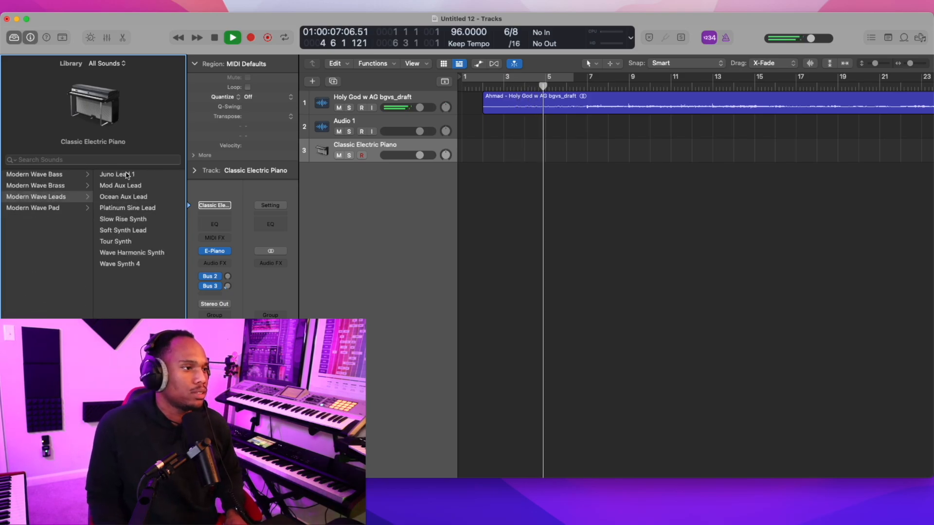
pyautogui.press('space')
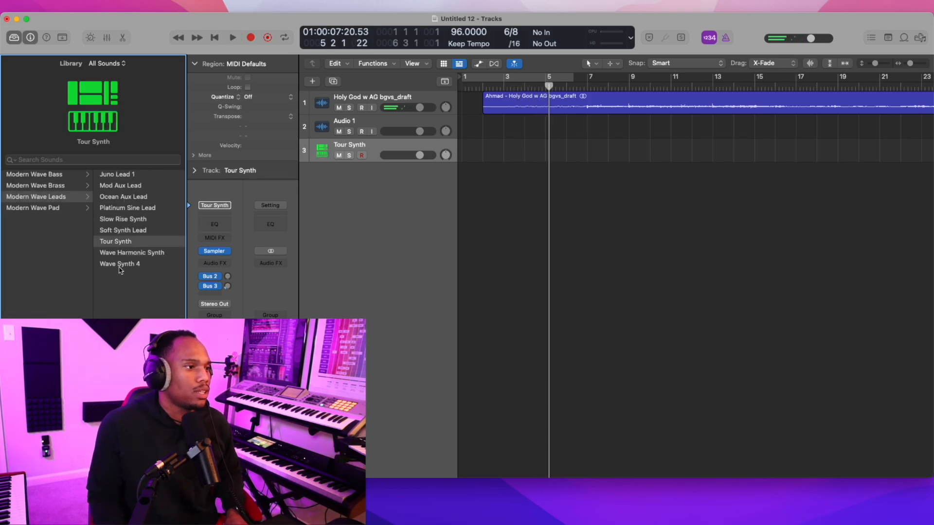
pyautogui.click(124, 218)
pyautogui.click(125, 208)
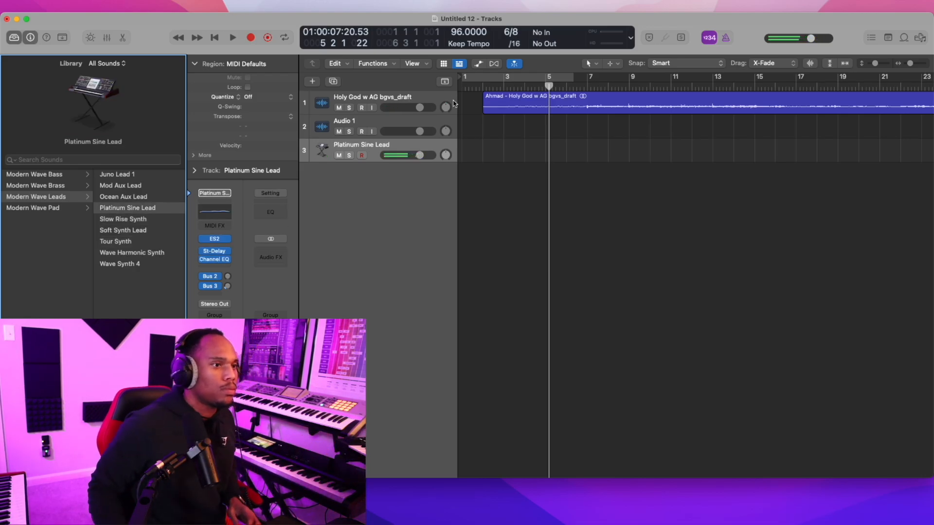
# Lower the Platinum Sine Lead track's volume and rehearse the lead against the song from about bar 2.
pyautogui.moveTo(420, 155); pyautogui.dragTo(406, 155)
pyautogui.click(483, 82)
pyautogui.press('space')
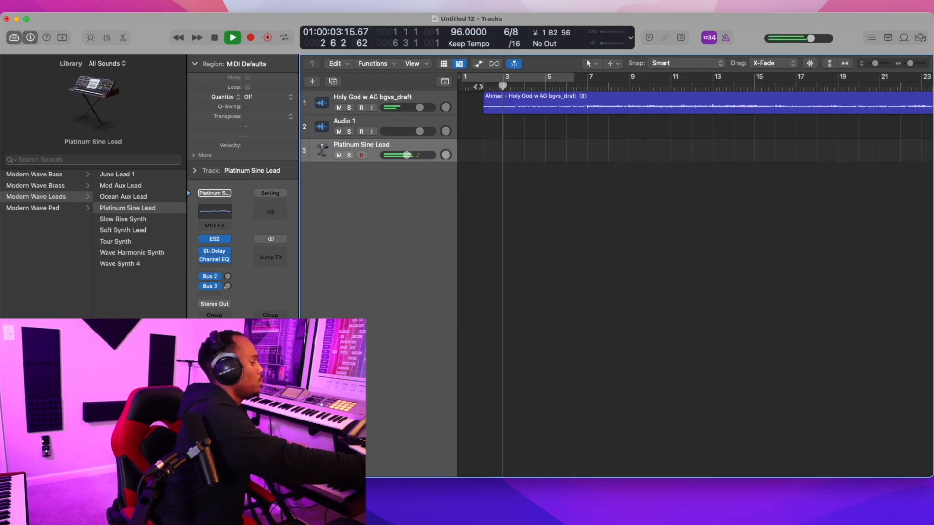
pyautogui.moveTo(406, 154); pyautogui.dragTo(391, 155)
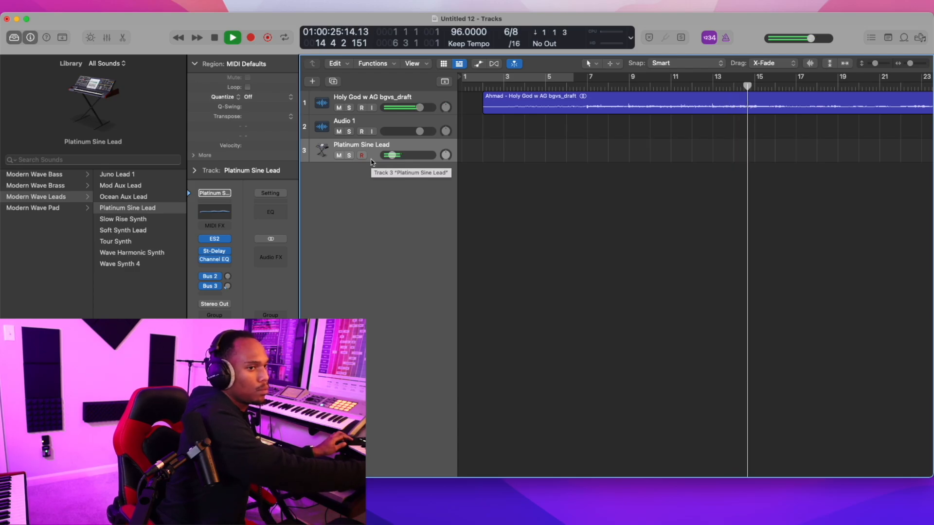
pyautogui.press('space')
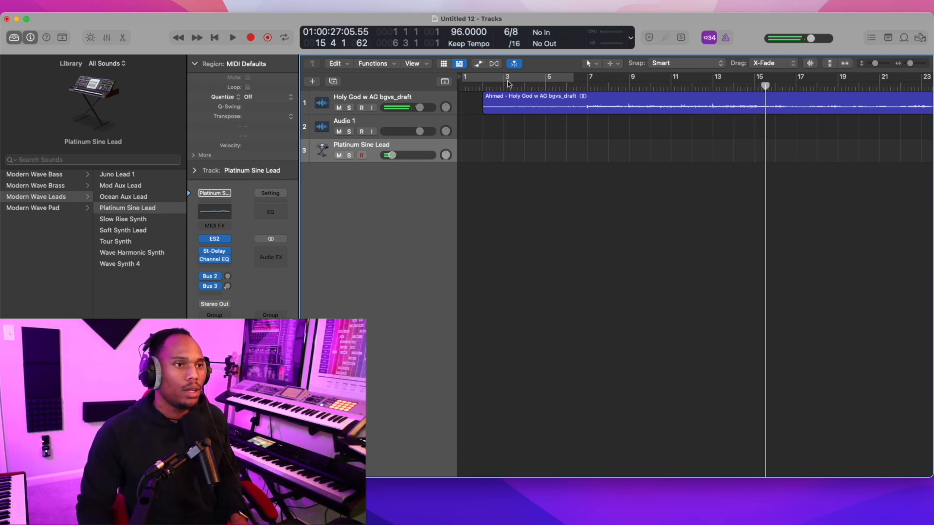
# Raise the Platinum Sine Lead track's volume moderately, checking it against song playback from bar 11.
pyautogui.click(588, 86)
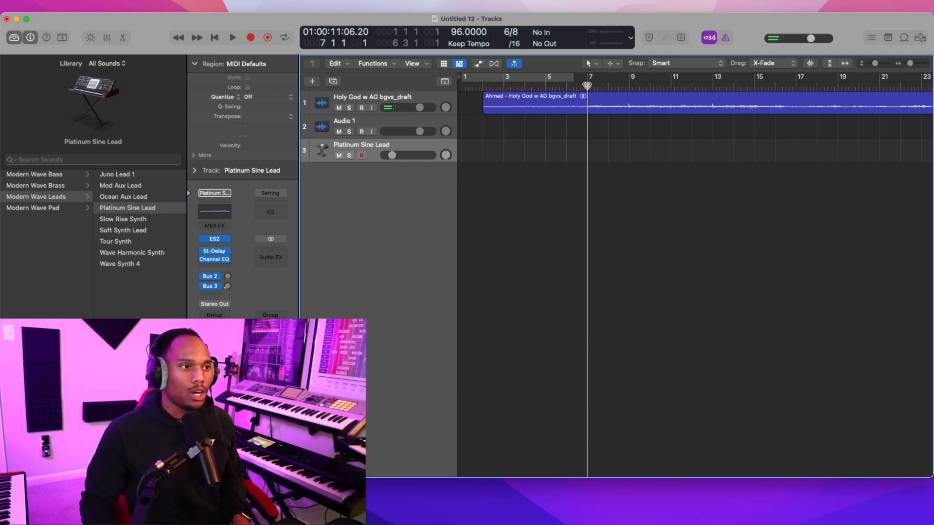
pyautogui.click(393, 156)
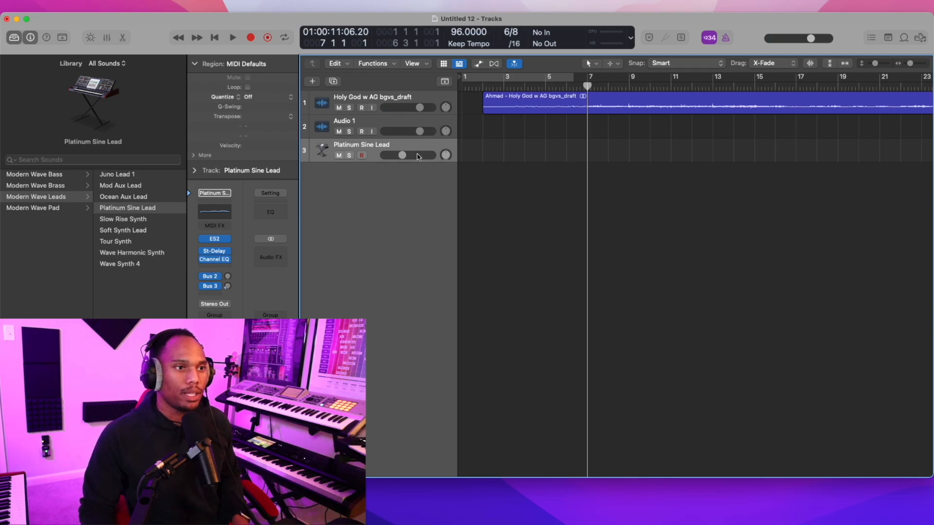
pyautogui.click(672, 87)
pyautogui.press('space')
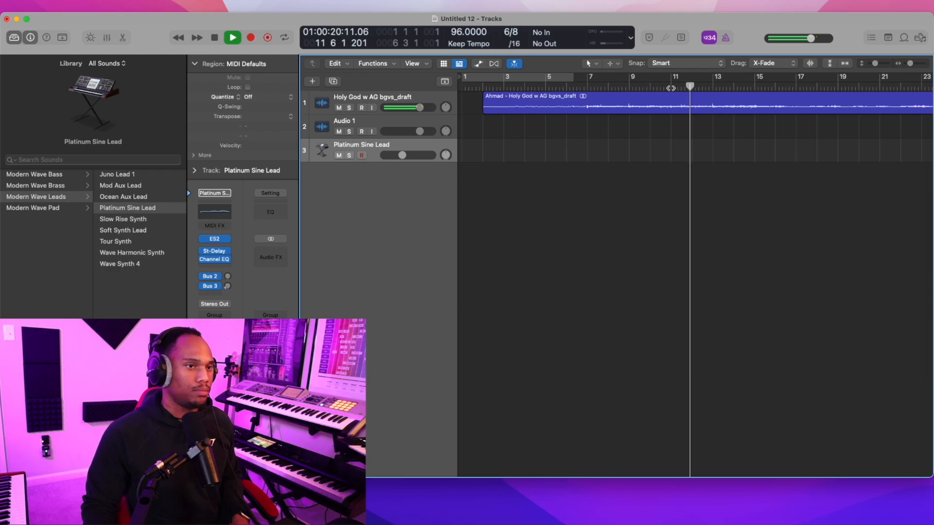
pyautogui.moveTo(401, 155)
pyautogui.mouseDown()
pyautogui.moveTo(394, 155)
pyautogui.moveTo(411, 156)
pyautogui.mouseUp()
pyautogui.press('space')
# Record a lead melody on the Platinum Sine Lead track from bar 11 to about bar 15.
pyautogui.click(670, 87)
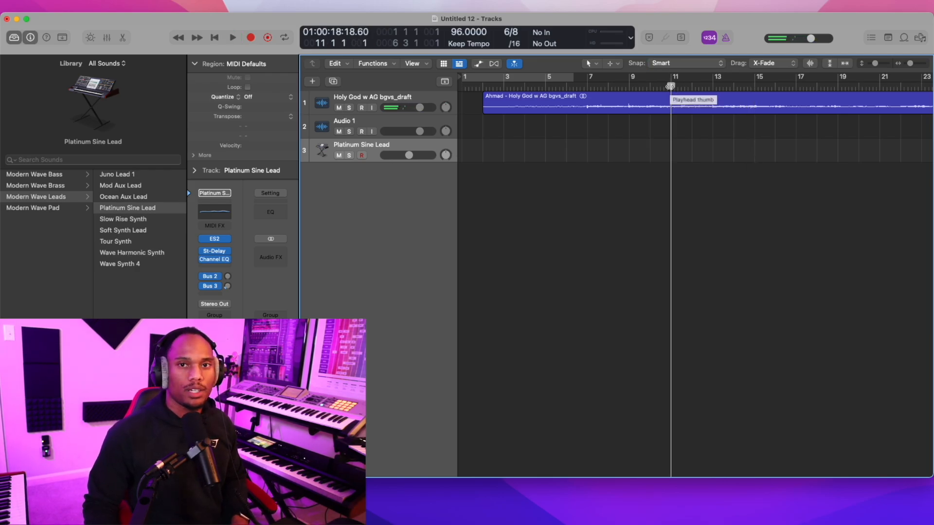
pyautogui.press('r')
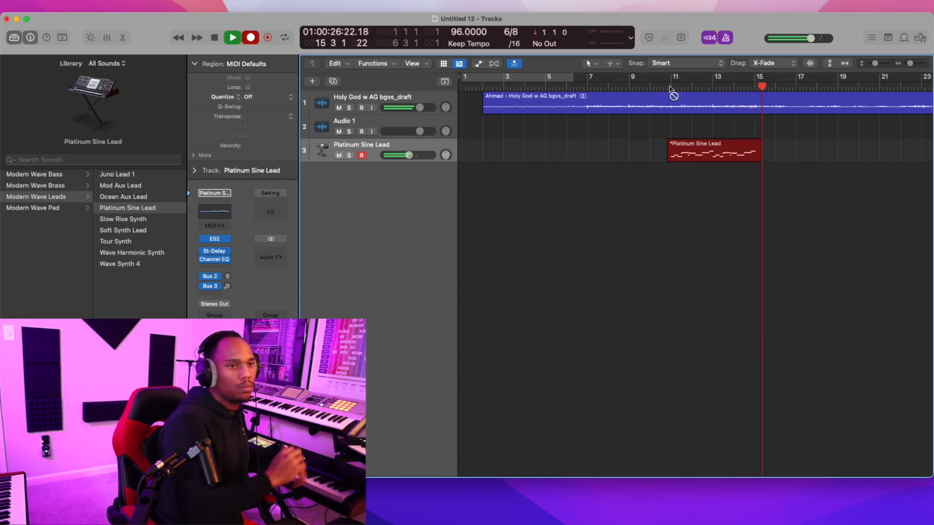
pyautogui.press('space')
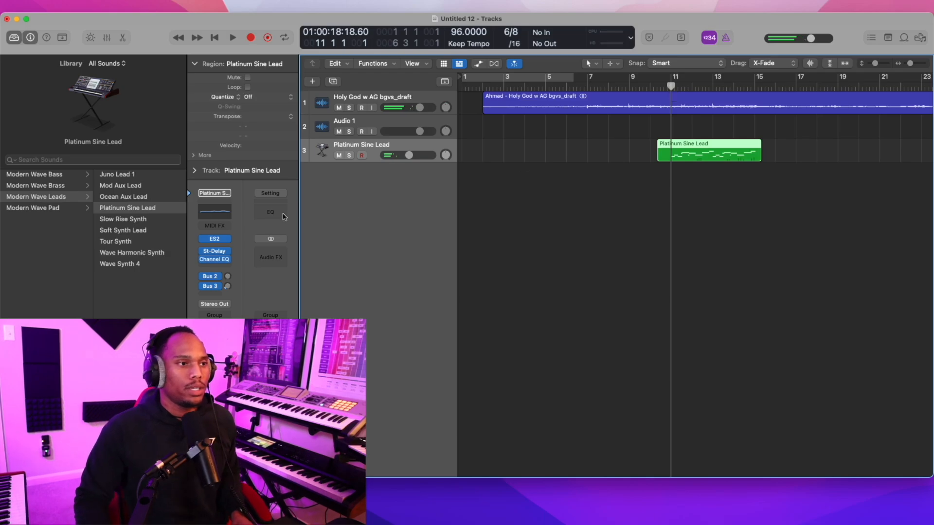
# Play back the recorded lead phrase and reduce the Platinum Sine Lead track's volume slightly.
pyautogui.click(409, 155)
pyautogui.press('space')
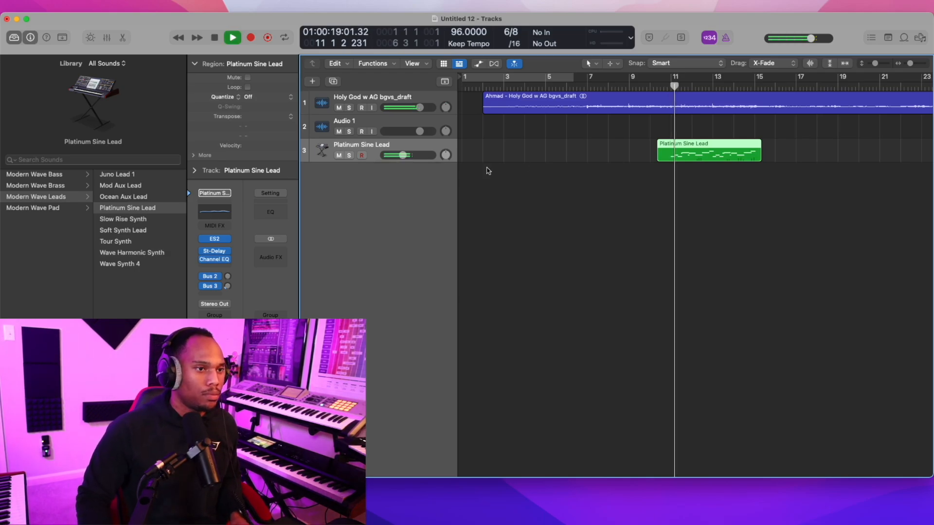
pyautogui.moveTo(403, 155); pyautogui.dragTo(400, 155)
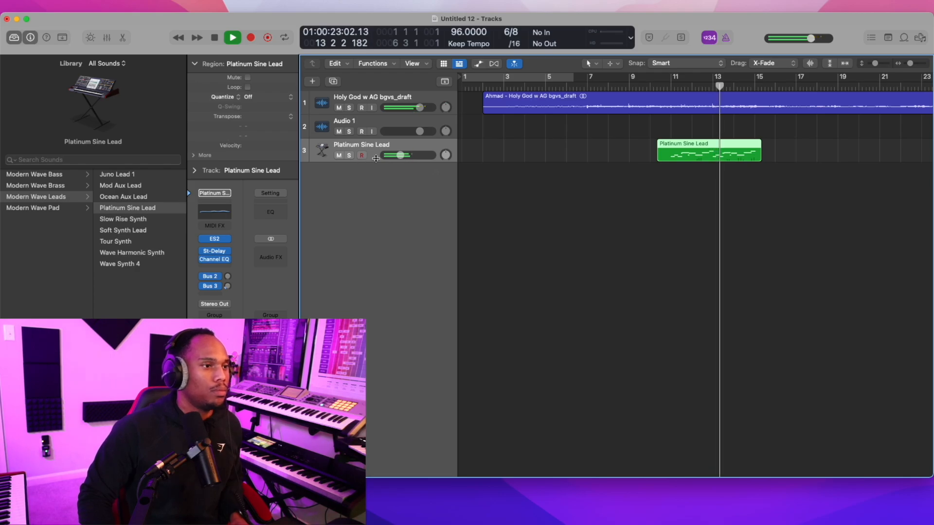
pyautogui.press('space')
# Add another software instrument track and load Gospel Bells 50 from the Gospel 808 Orch Pack user patches.
pyautogui.doubleClick(365, 173)
pyautogui.click(28, 178)
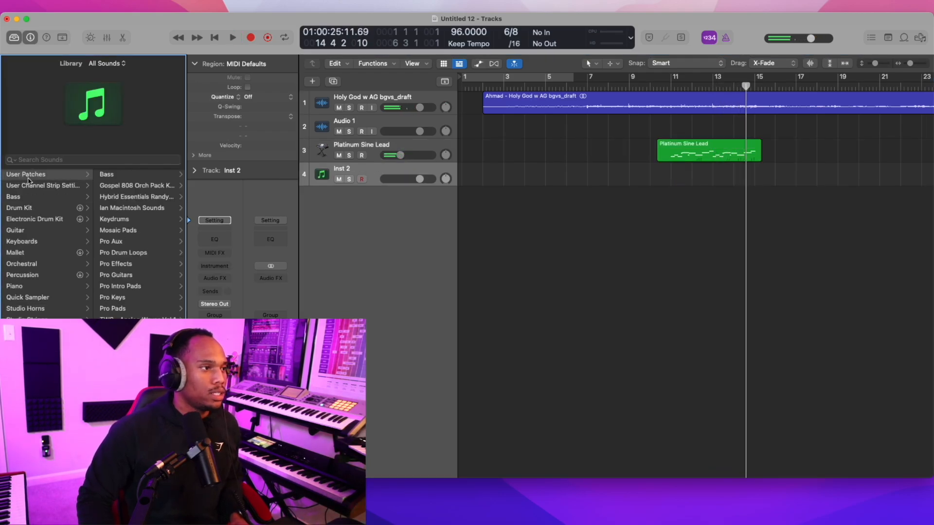
pyautogui.click(113, 185)
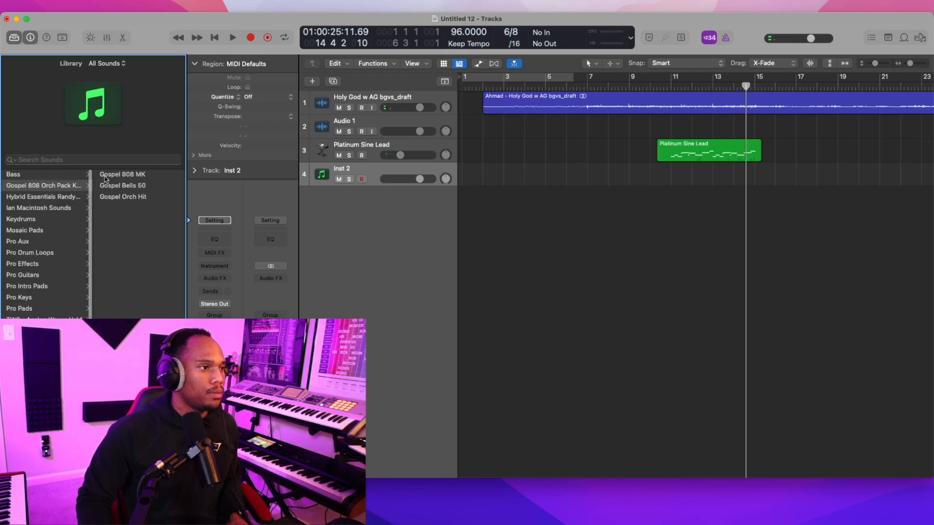
pyautogui.click(118, 189)
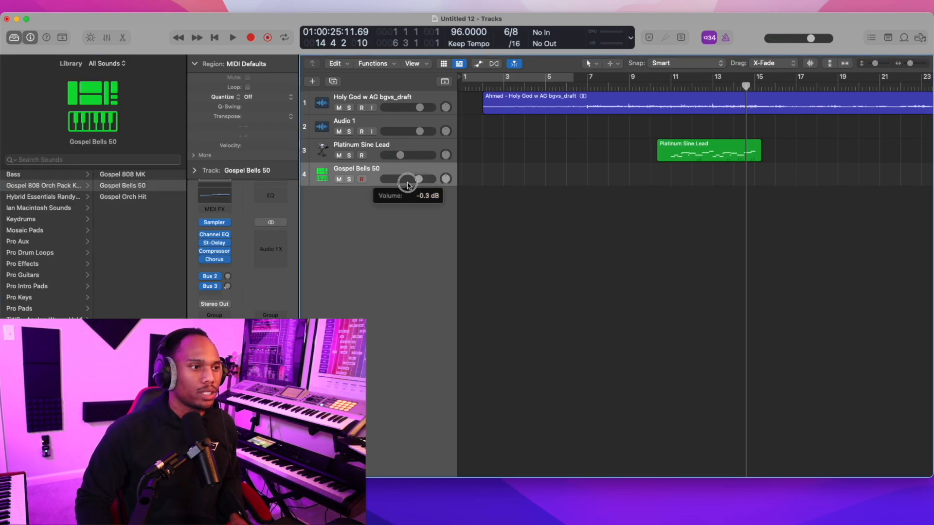
# Lower the Gospel Bells 50 track's volume and rehearse a bell part against playback from just before bar 11.
pyautogui.click(660, 86)
pyautogui.press('space')
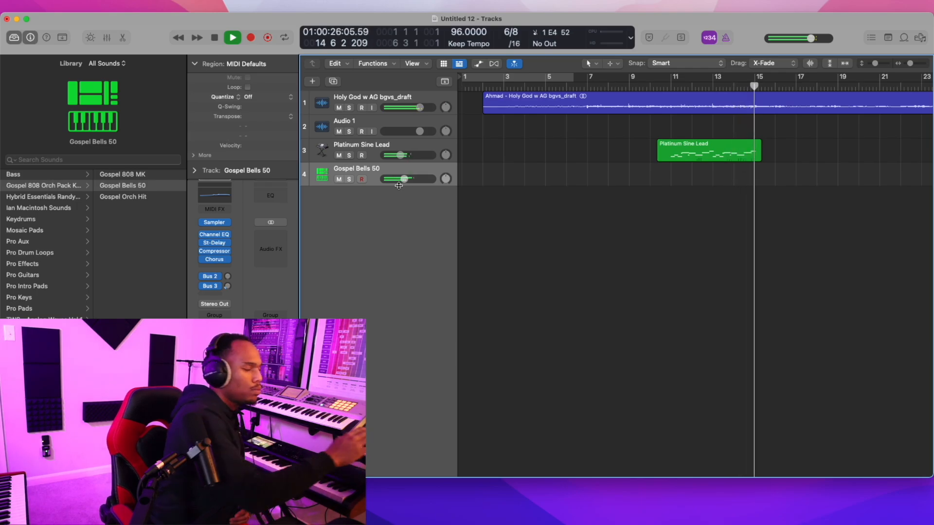
pyautogui.press('space')
# Record a bell part on the Gospel Bells 50 track alongside the lead phrase, ending around bar 16.
pyautogui.click(660, 87)
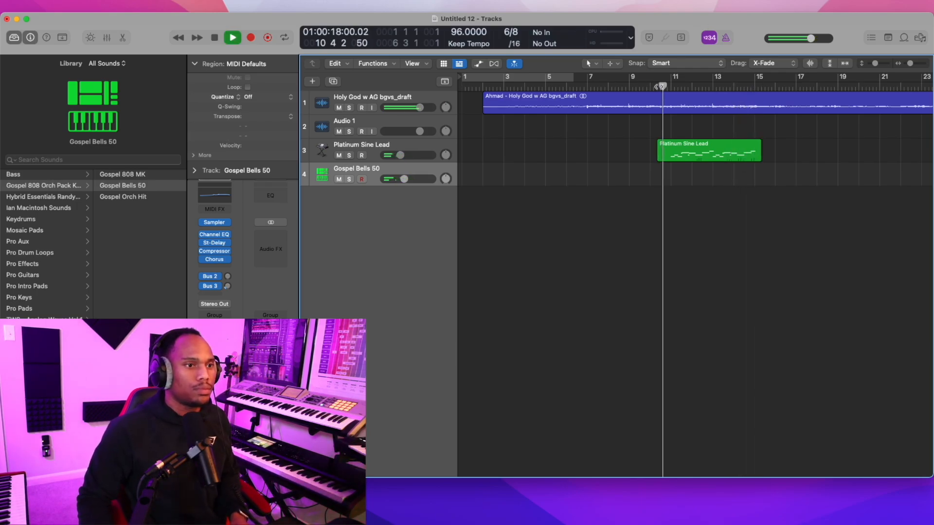
pyautogui.press('r')
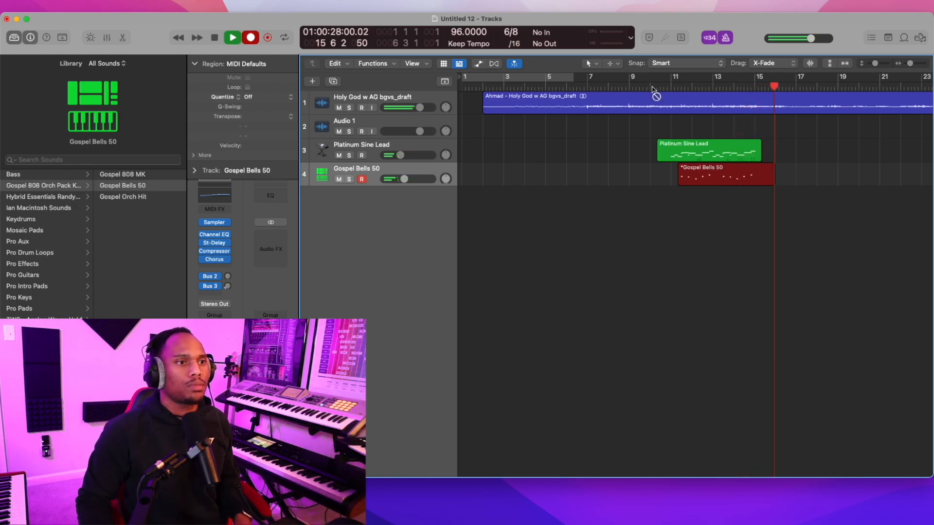
pyautogui.press('space')
# Trim the Gospel Bells 50 region to about bars 13 to 15, splitting it and deleting the excess.
pyautogui.click(646, 87)
pyautogui.keyDown('super'); pyautogui.doubleClick(719, 175); pyautogui.keyUp('super')
pyautogui.click(704, 178)
pyautogui.press('Delete')
# Open the trimmed Gospel Bells 50 region in the Piano Roll and listen to it with the lead phrase.
pyautogui.doubleClick(729, 175)
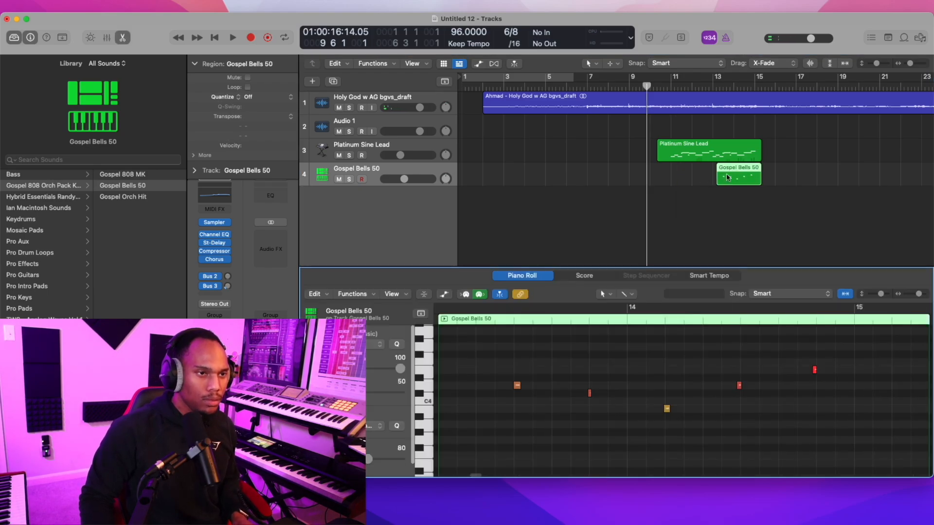
pyautogui.press('space')
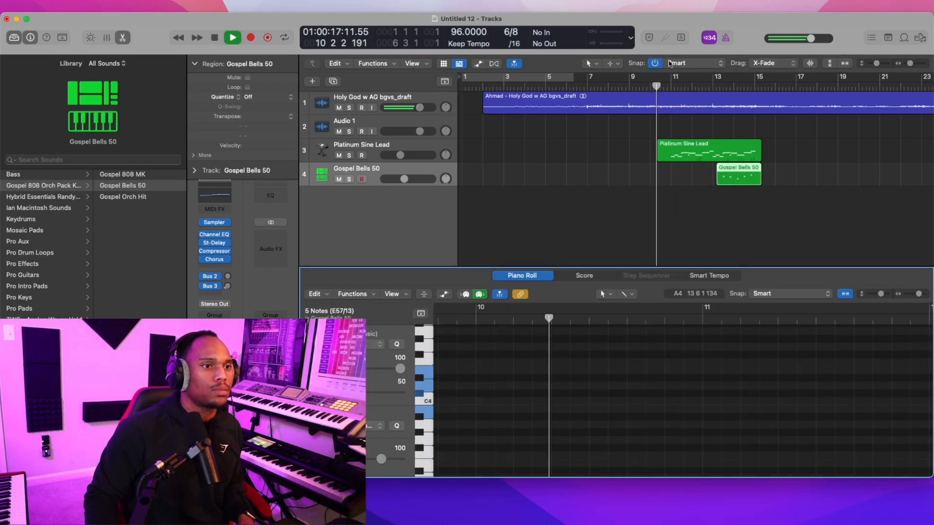
pyautogui.click(400, 155)
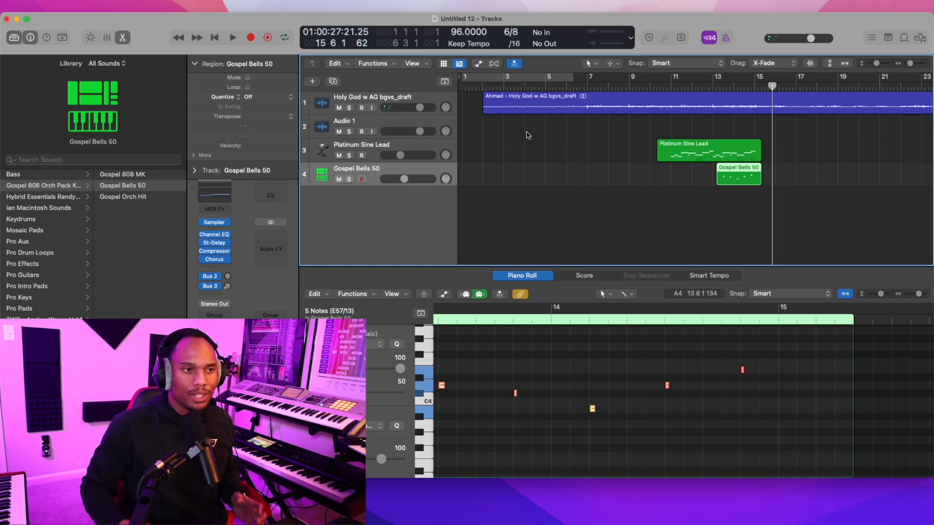
# Return the playhead to bar 10, add another software instrument track, and load Juno Lead 1 from the user patches.
pyautogui.click(650, 85)
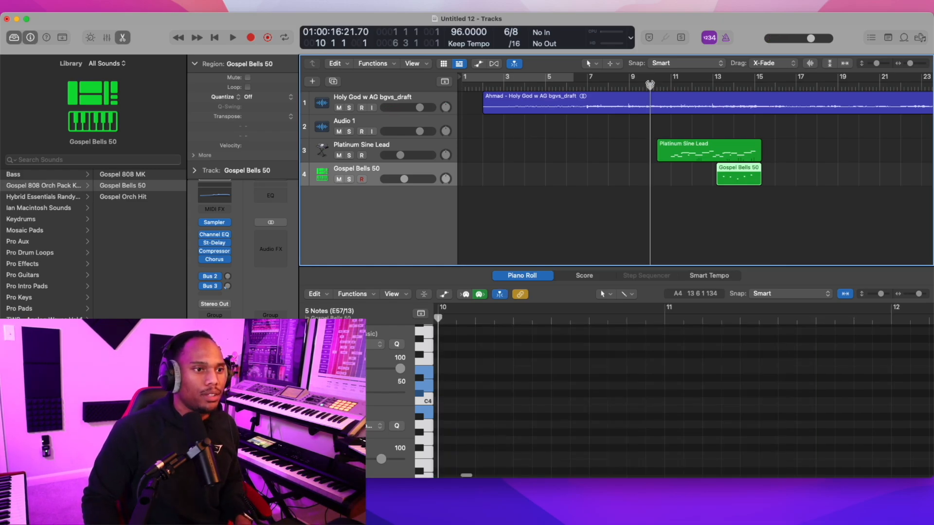
pyautogui.doubleClick(367, 197)
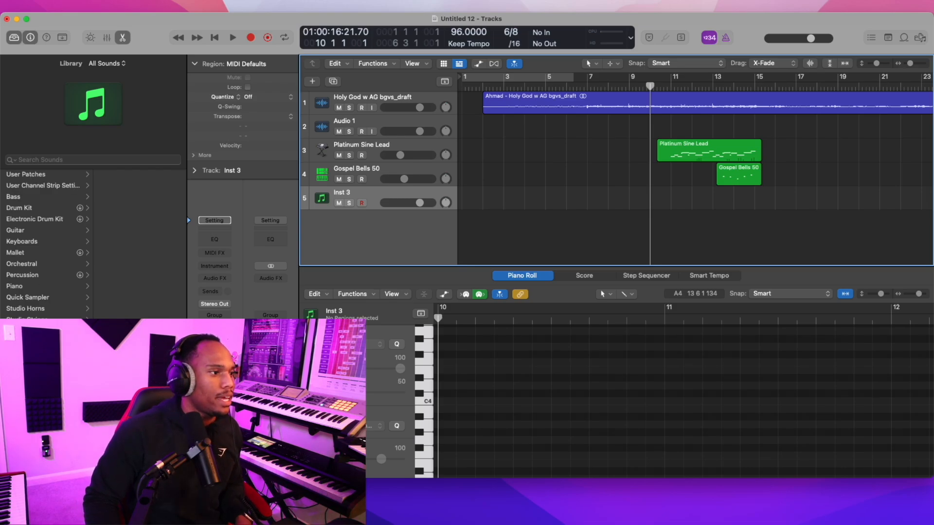
pyautogui.click(34, 178)
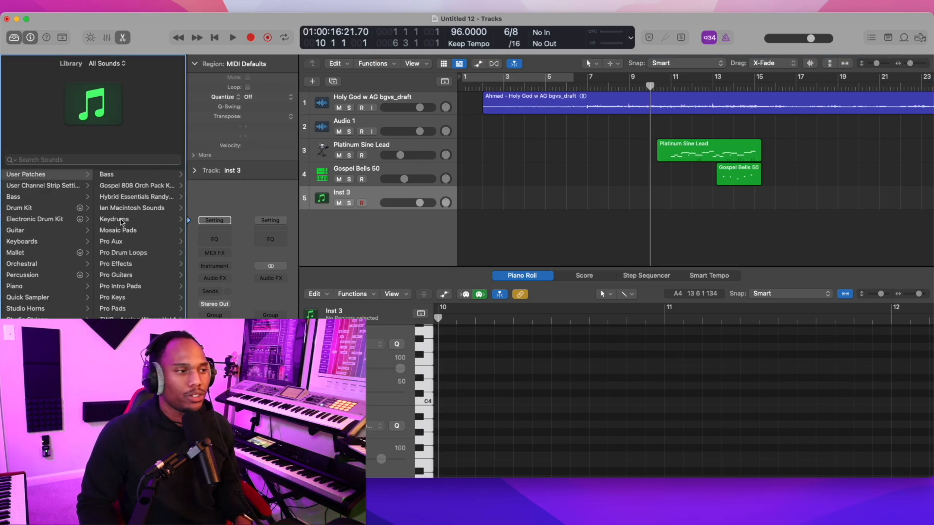
pyautogui.click(121, 318)
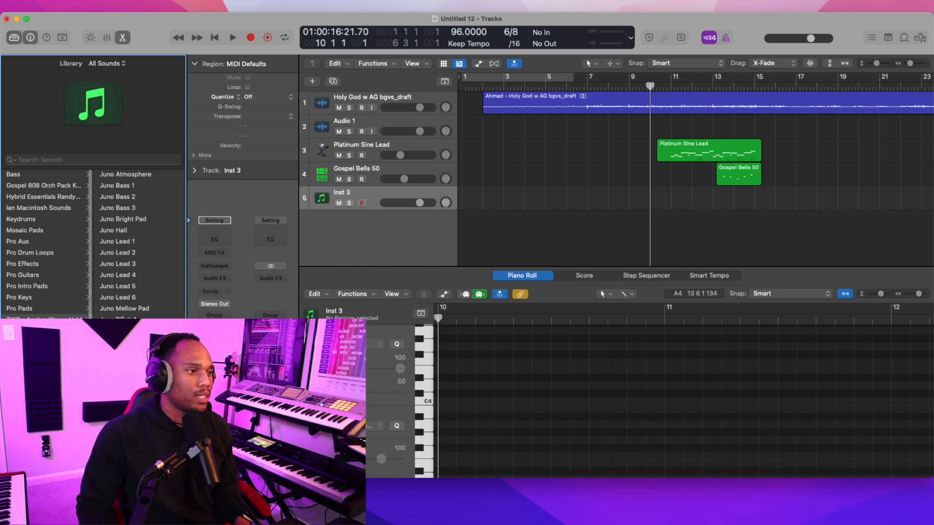
pyautogui.click(117, 242)
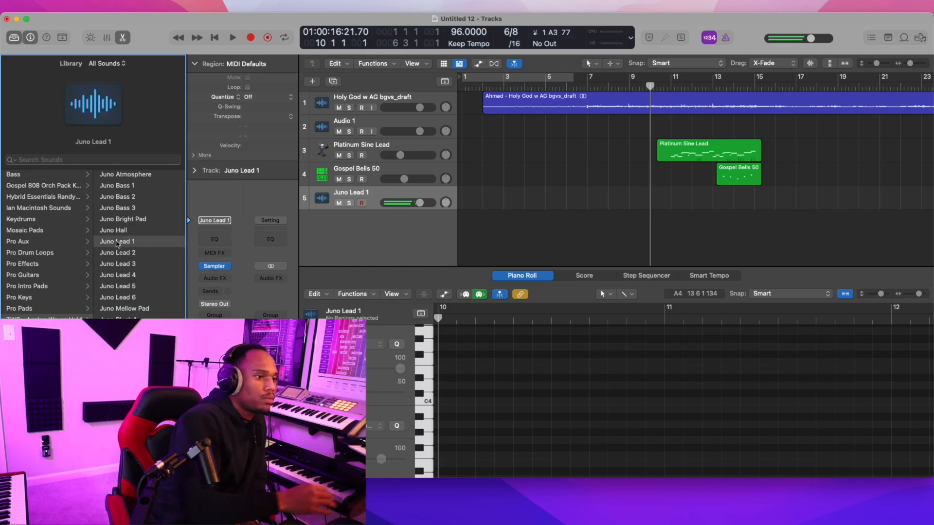
# Audition Juno Lead 1 against the song, replace it with the Juno Lead 6 patch, and try that sound during playback.
pyautogui.press('space')
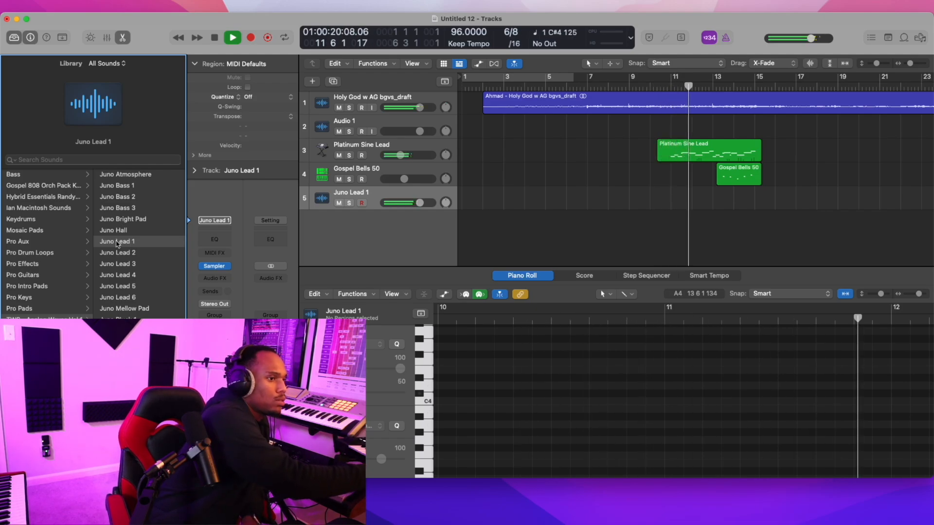
pyautogui.press('space')
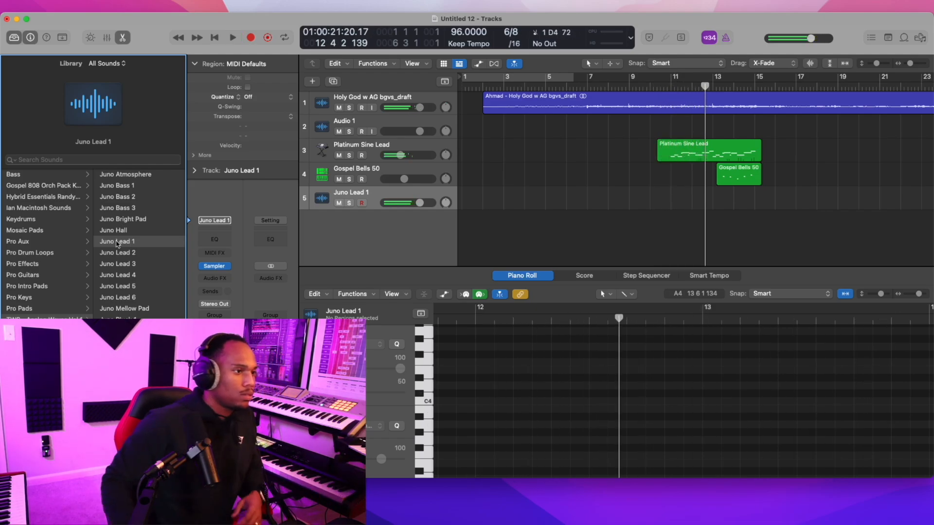
pyautogui.click(115, 253)
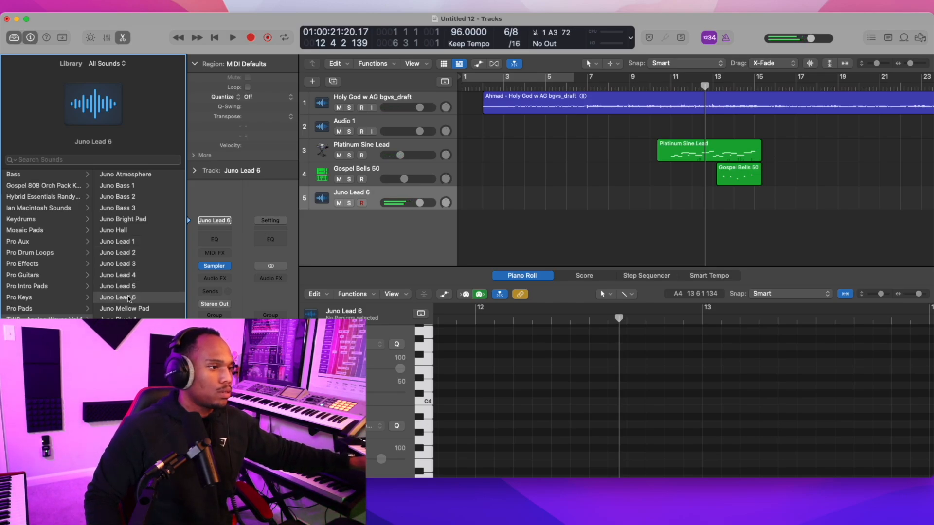
pyautogui.press('space')
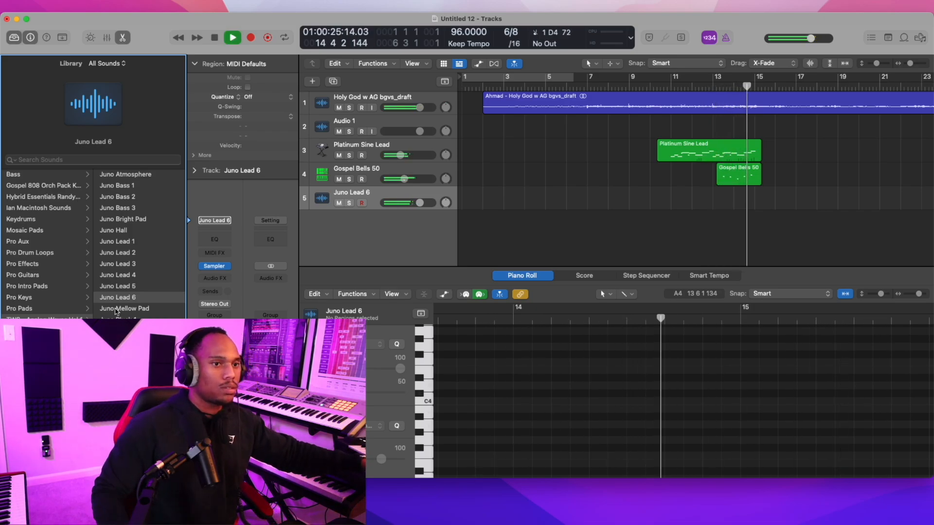
pyautogui.press('space')
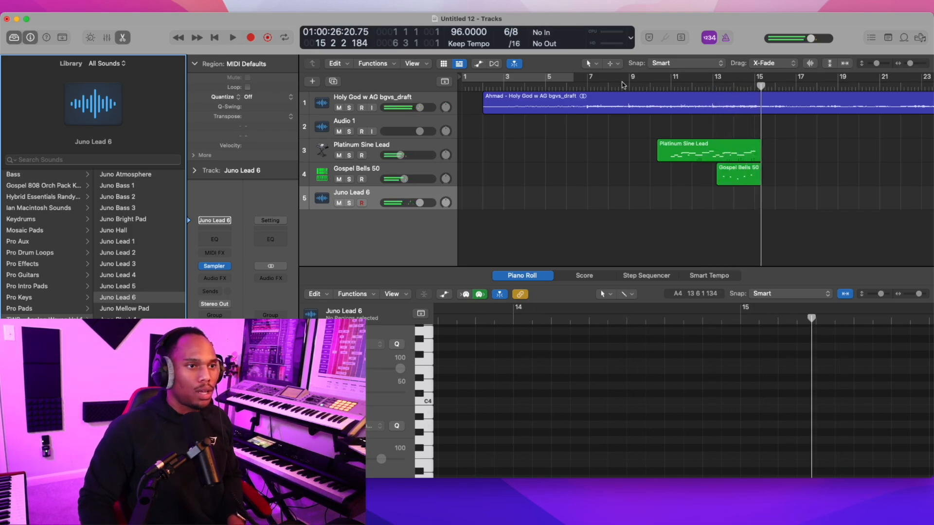
# Record a short-note lead part from bar 10 on the Juno Lead 6 track, discarding the first take, and quantize all its notes.
pyautogui.click(650, 88)
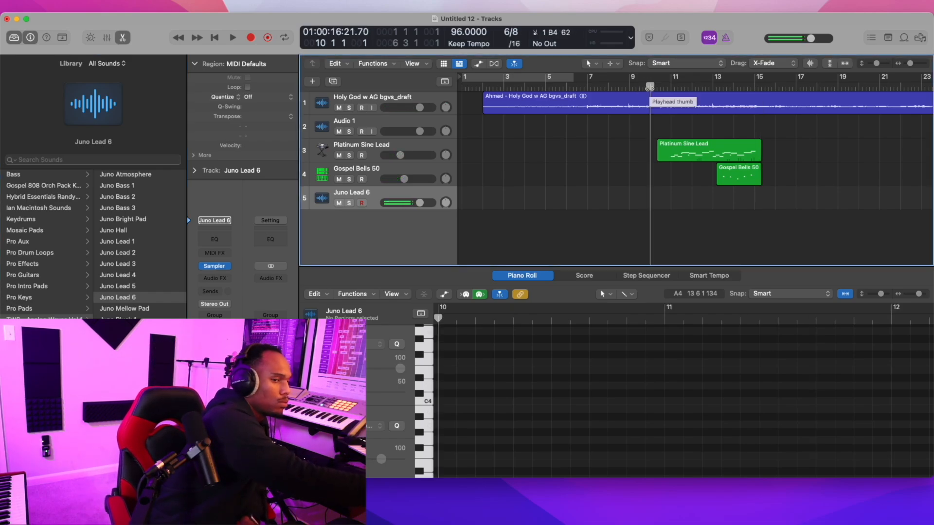
pyautogui.press('r')
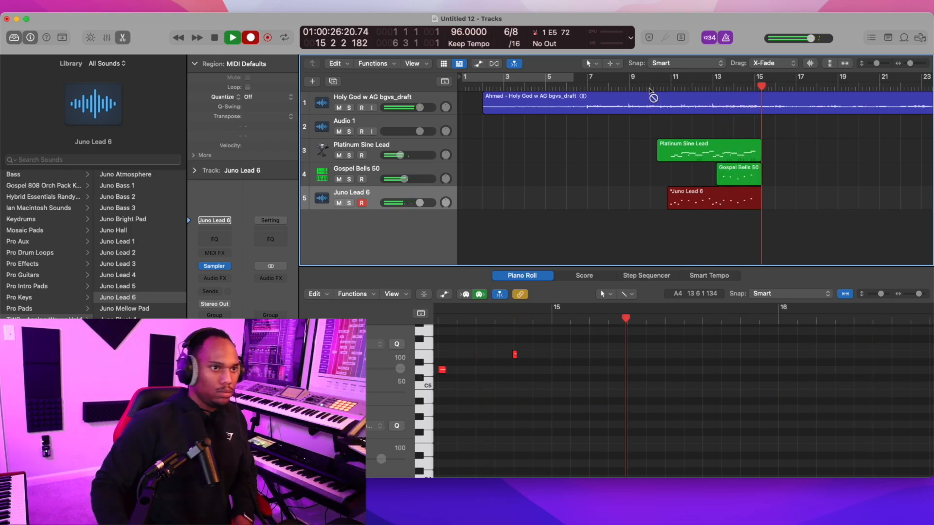
pyautogui.press('super+period')
pyautogui.press('r')
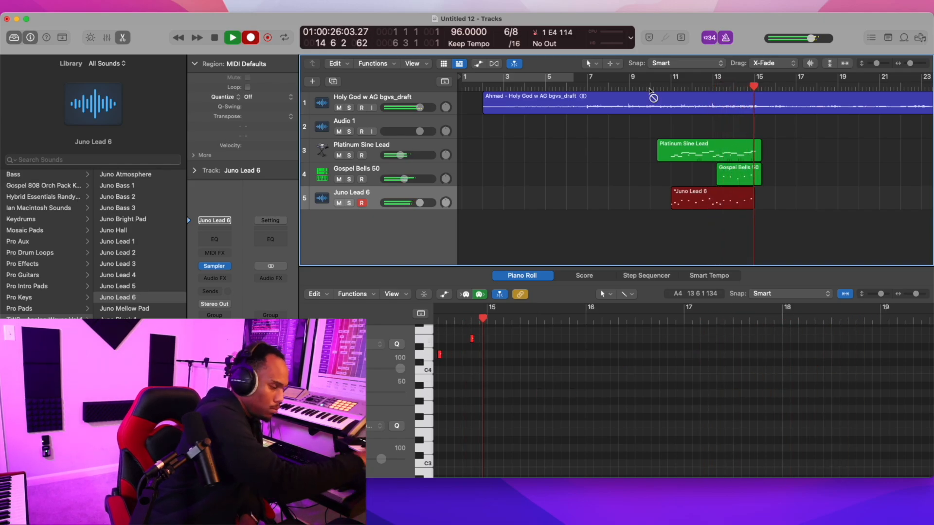
pyautogui.press('space')
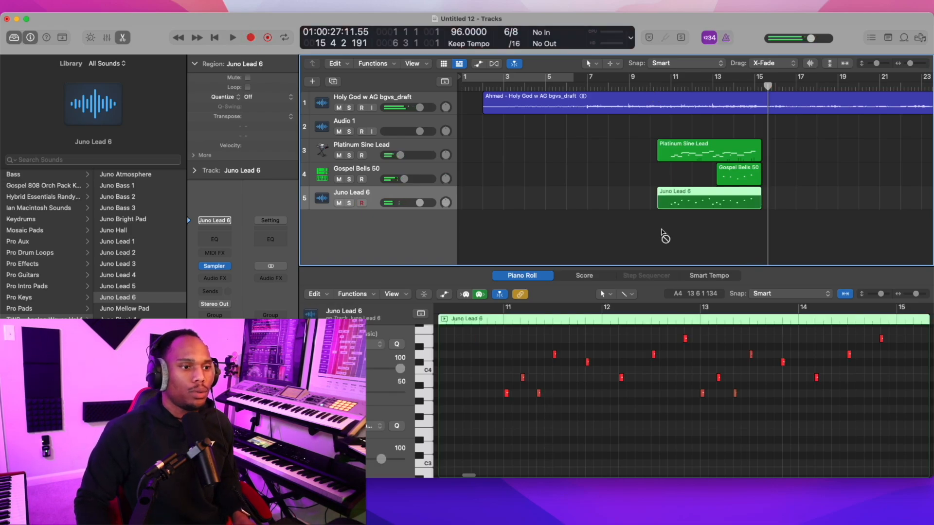
pyautogui.click(607, 414)
pyautogui.press('super+a')
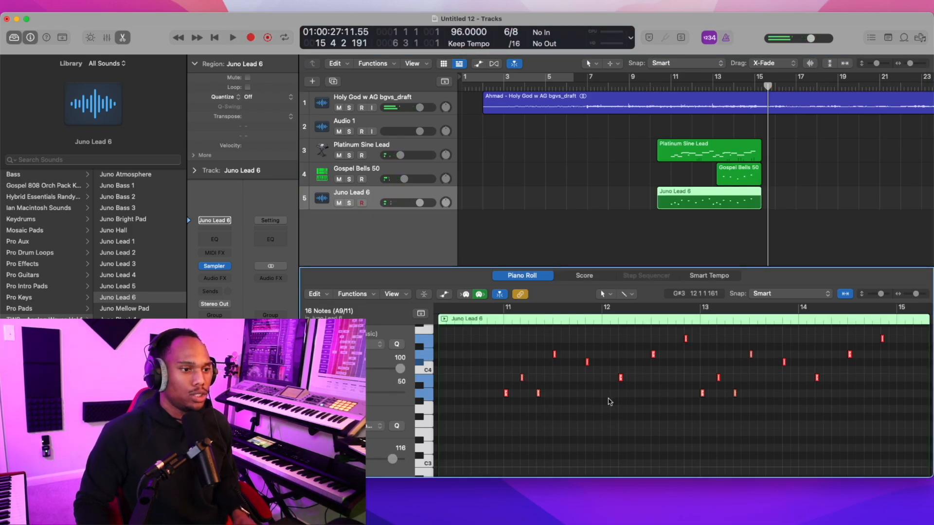
# Play the layered parts from about bar 10 with the Holy God track muted and unmuted, and set the Gospel Bells 50 volume to about -8.8 dB.
pyautogui.click(654, 88)
pyautogui.click(339, 108)
pyautogui.press('space')
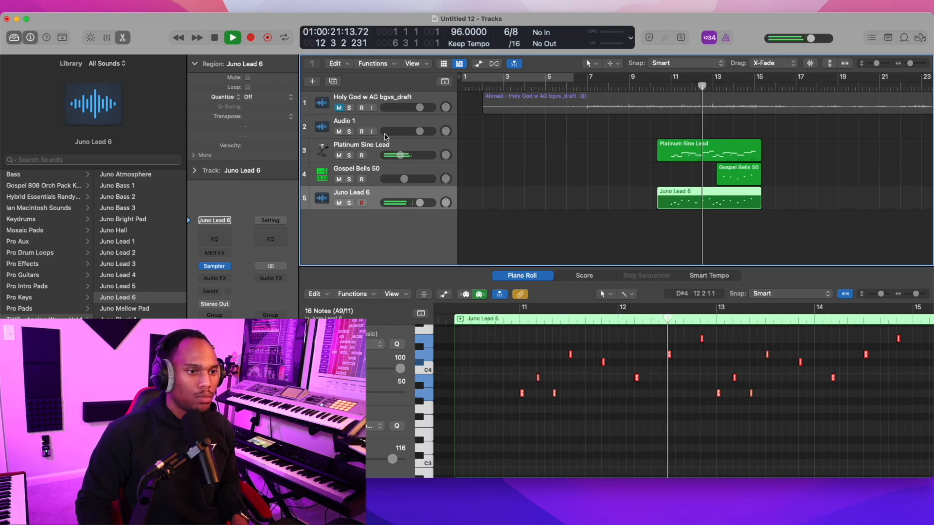
pyautogui.click(339, 108)
pyautogui.moveTo(419, 202)
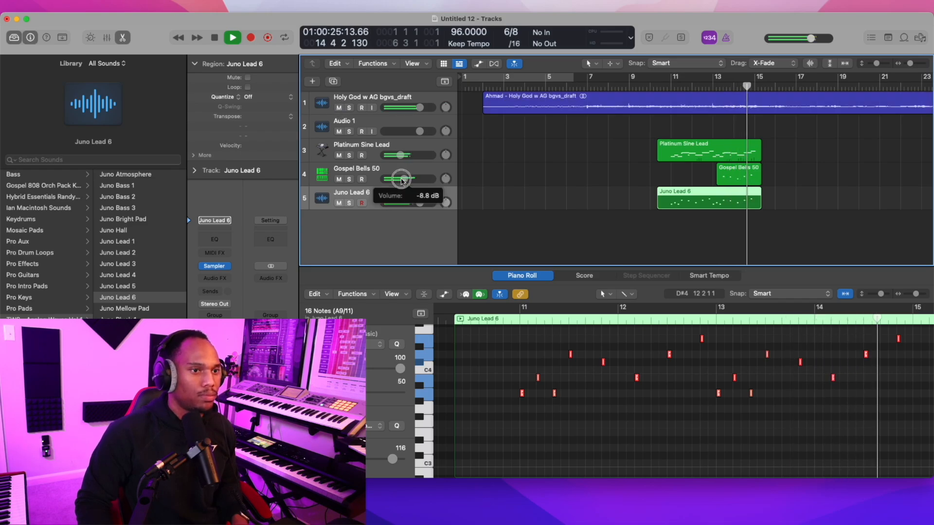
pyautogui.press('space')
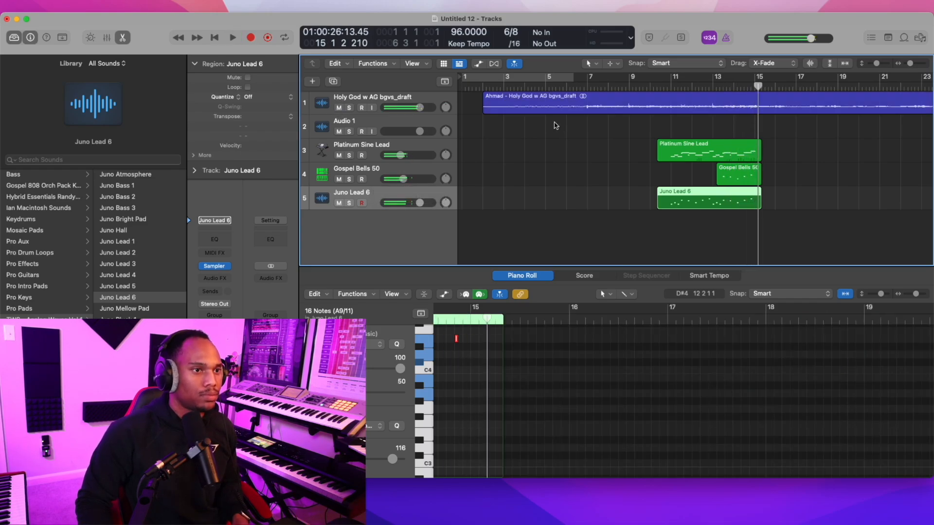
# Record a sustained chord at bar 14 on a new SV1 Huge Epic Richness track and quantize its notes.
pyautogui.click(629, 84)
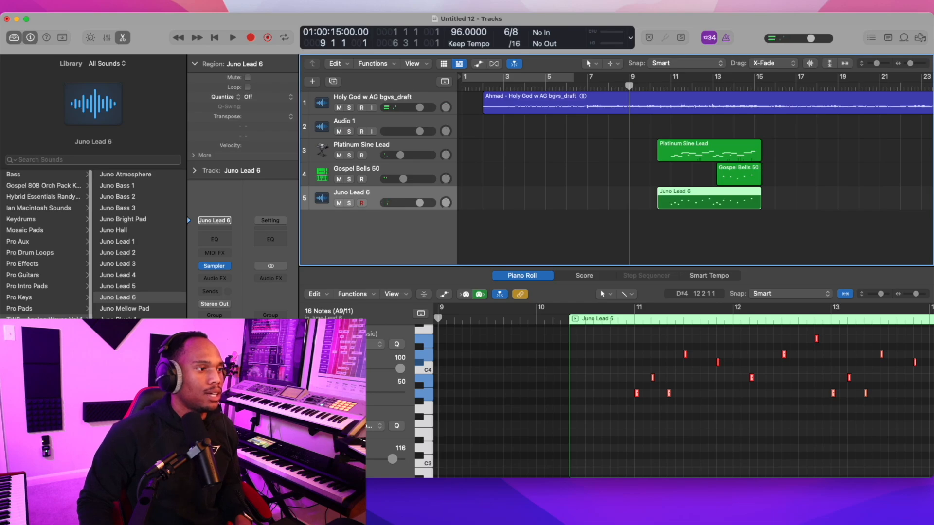
pyautogui.click(125, 251)
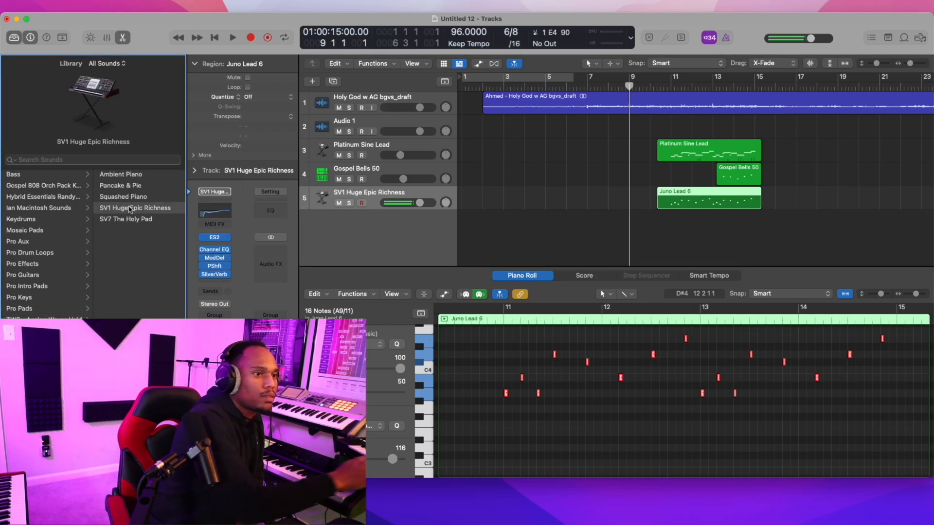
pyautogui.press('super+z')
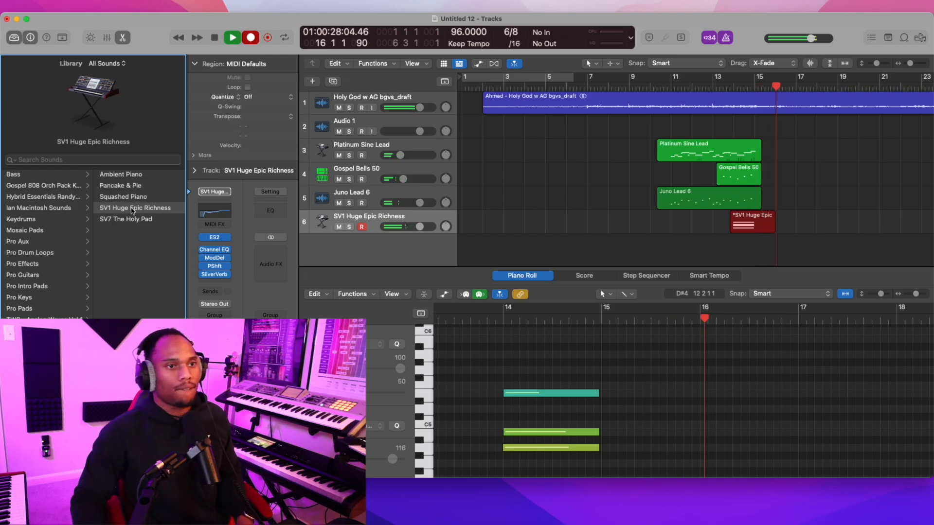
pyautogui.press('space')
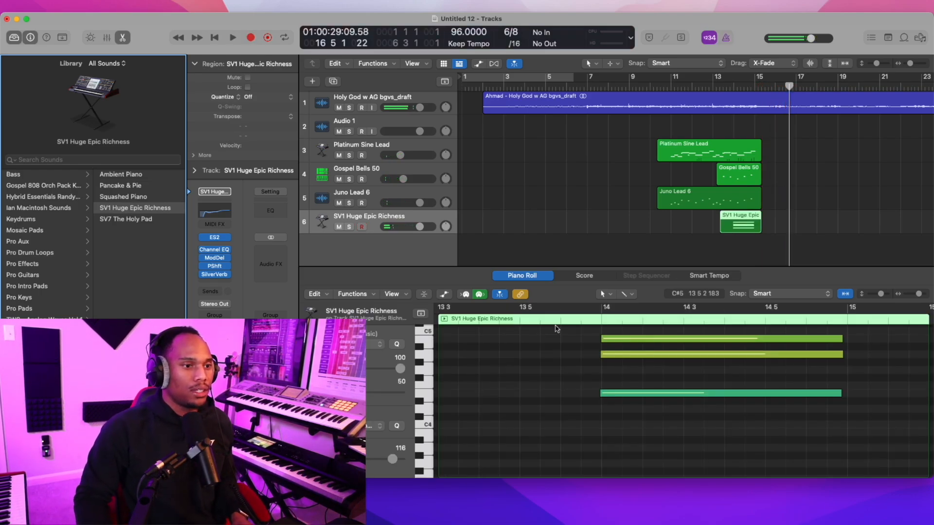
pyautogui.click(561, 377)
pyautogui.press('super+a')
# Move the playhead to about bar 13, add another software instrument track, and load SV7 The Holy Pad on it.
pyautogui.click(719, 87)
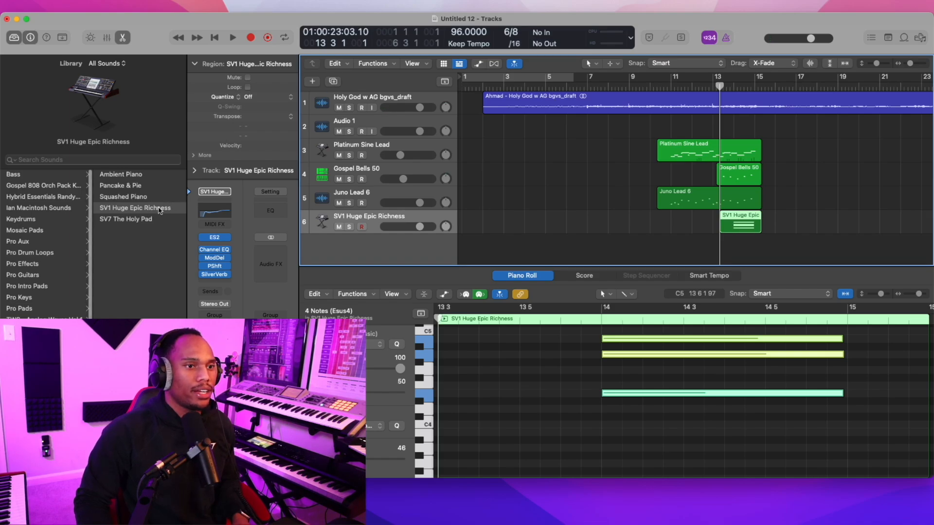
pyautogui.click(335, 80)
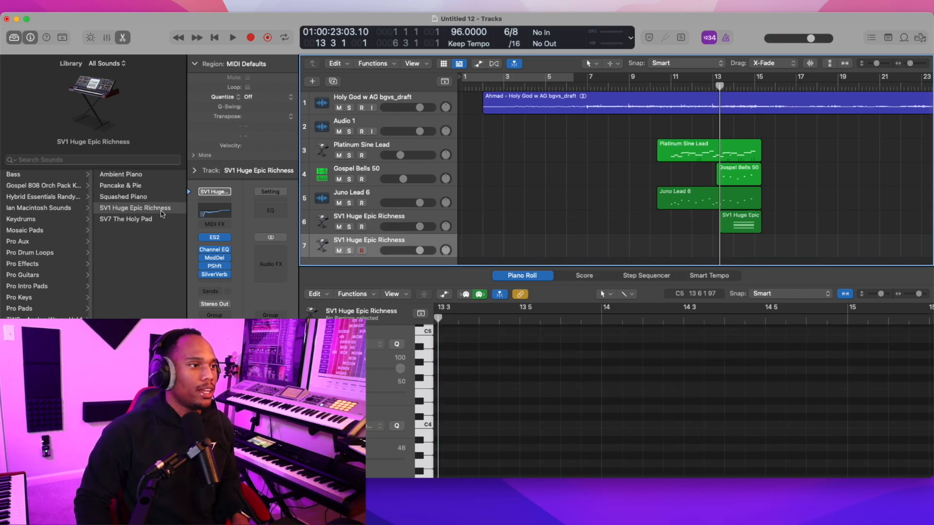
pyautogui.click(146, 219)
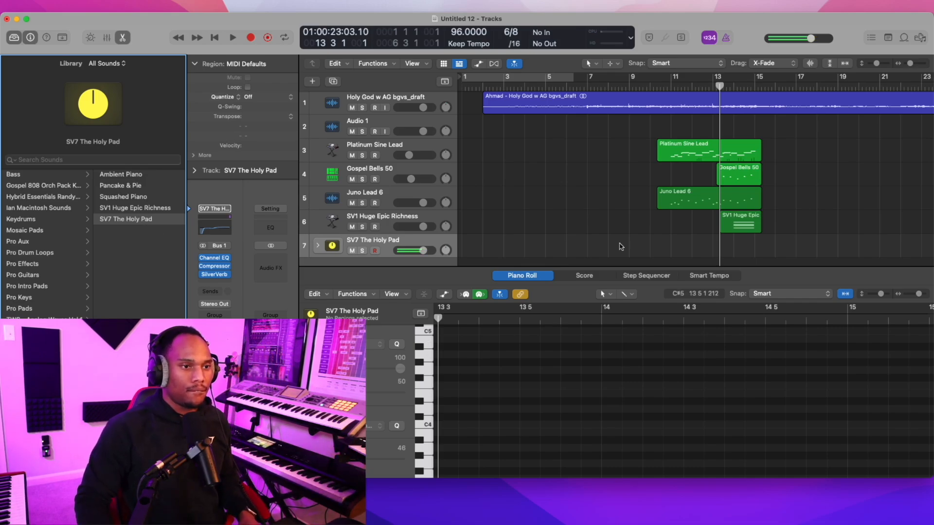
# Record a held chord in bar 14 on the SV7 The Holy Pad track, lower its volume to about -4.4 dB, and quantize the notes.
pyautogui.press('r')
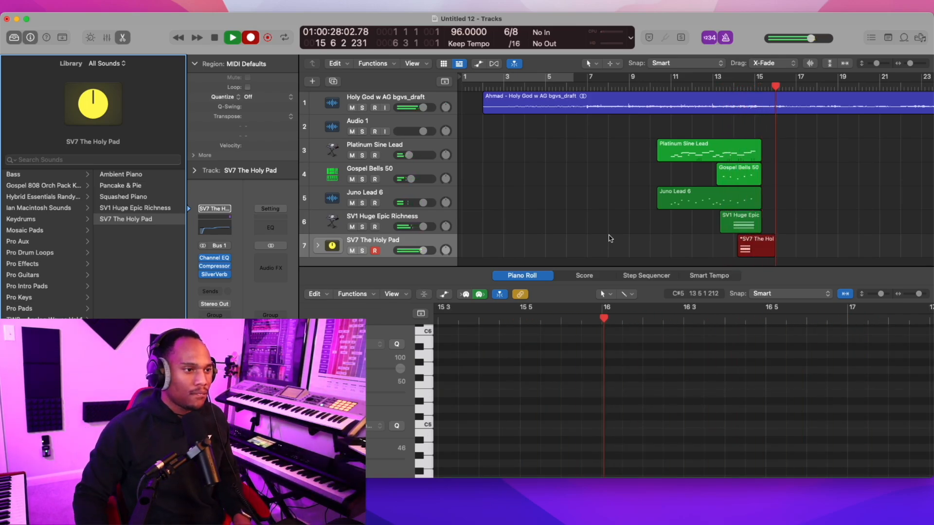
pyautogui.moveTo(422, 251); pyautogui.dragTo(404, 254)
pyautogui.press('space')
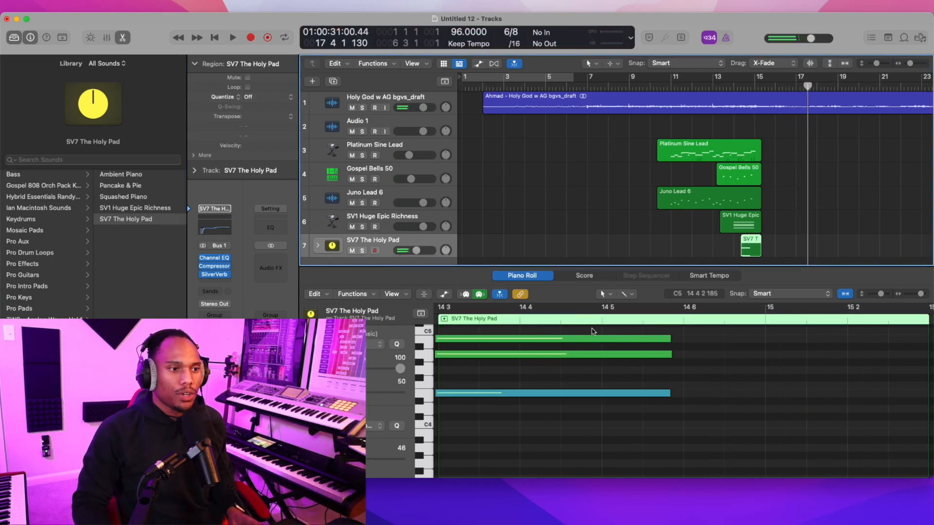
pyautogui.click(614, 380)
pyautogui.press('super+a')
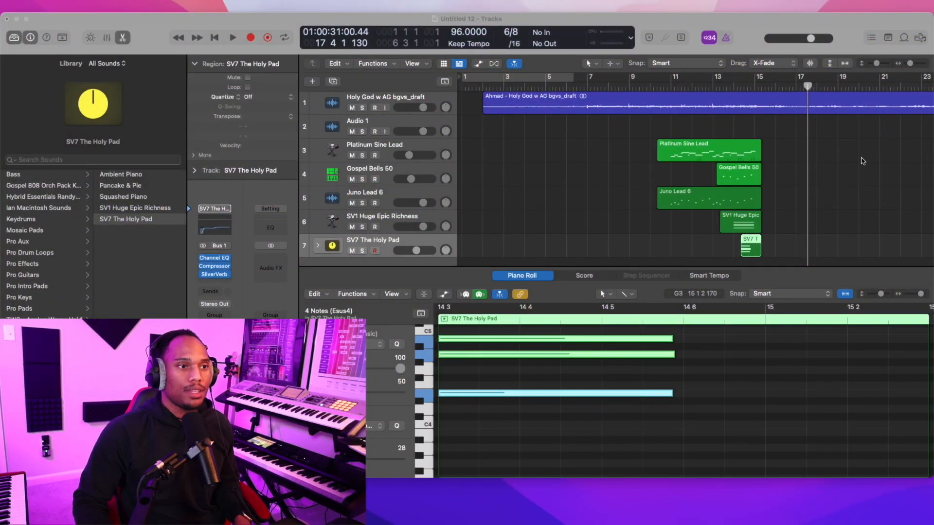
# Lower the SV7 The Holy Pad volume slightly further and play all the layered parts from bar 10.
pyautogui.click(493, 175)
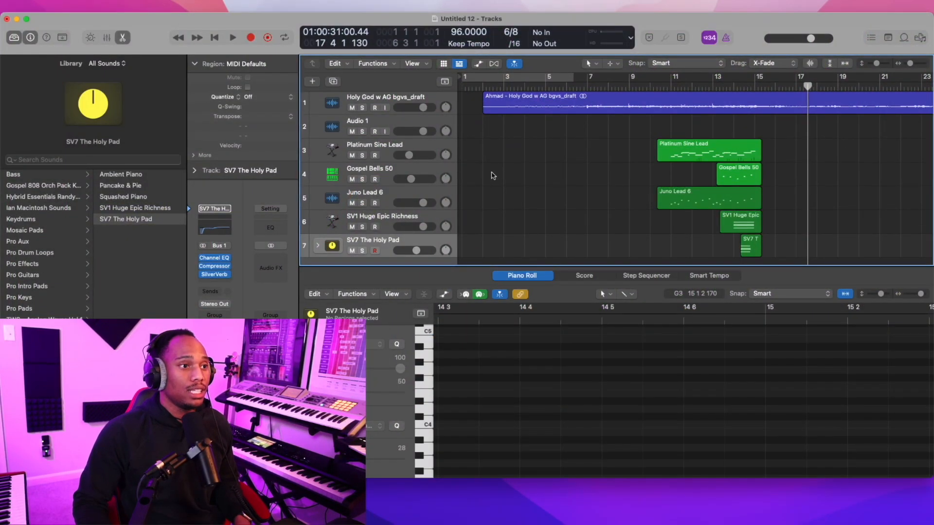
pyautogui.click(384, 152)
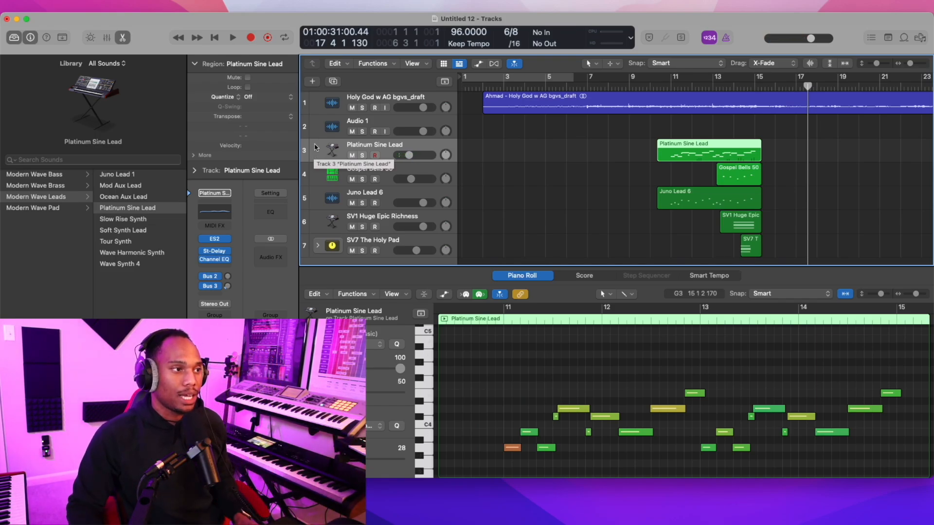
pyautogui.click(649, 86)
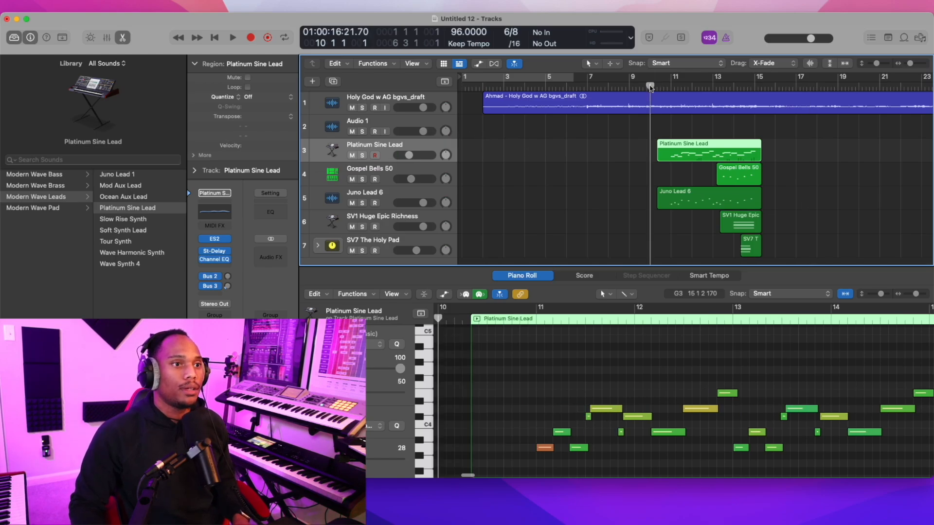
pyautogui.click(416, 251)
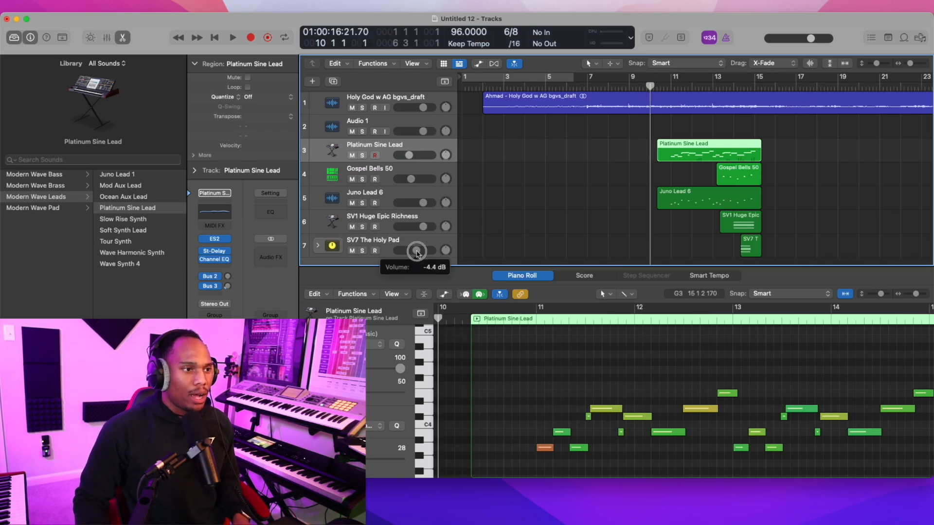
pyautogui.moveTo(410, 252); pyautogui.dragTo(409, 252)
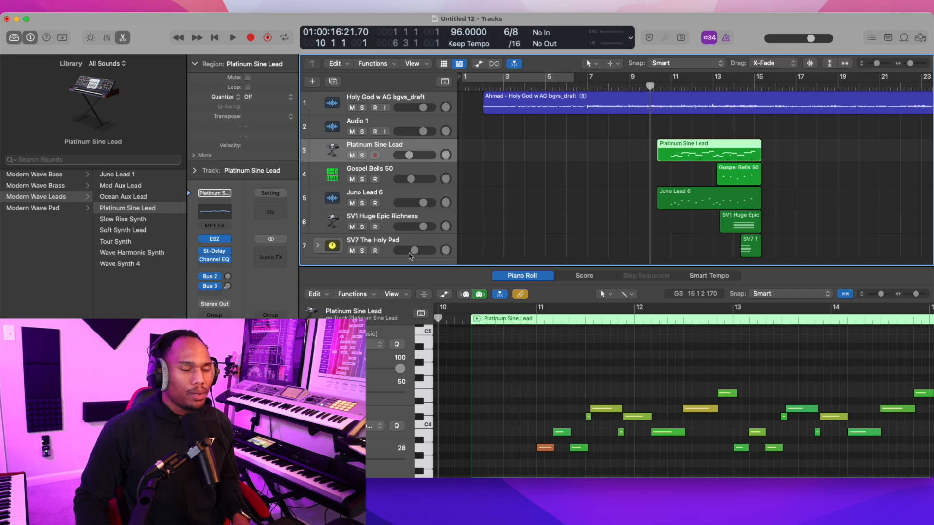
pyautogui.press('space')
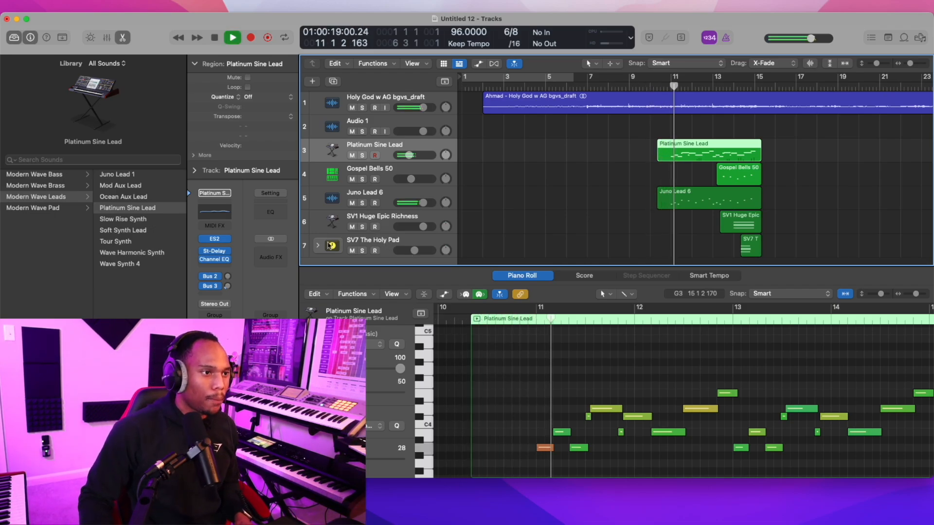
pyautogui.click(387, 239)
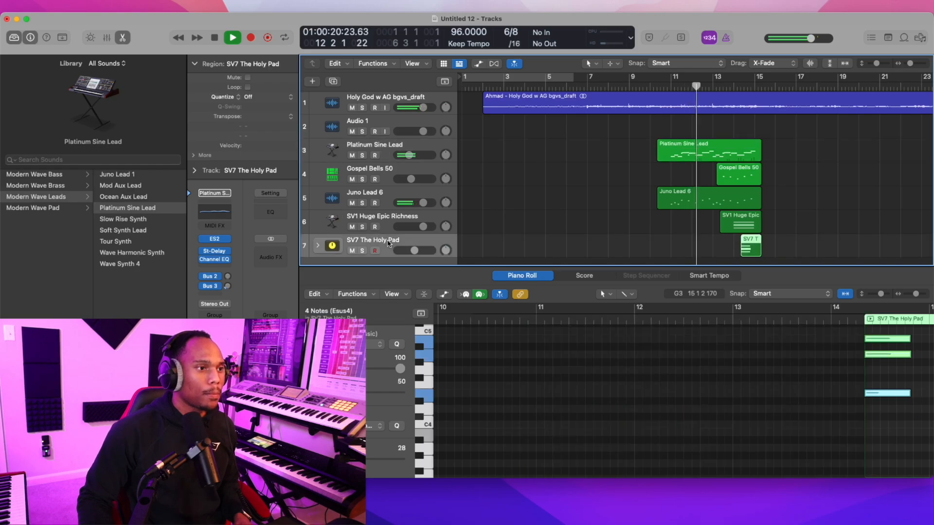
# Add another software instrument track with the default patch and stop playback.
pyautogui.click(313, 82)
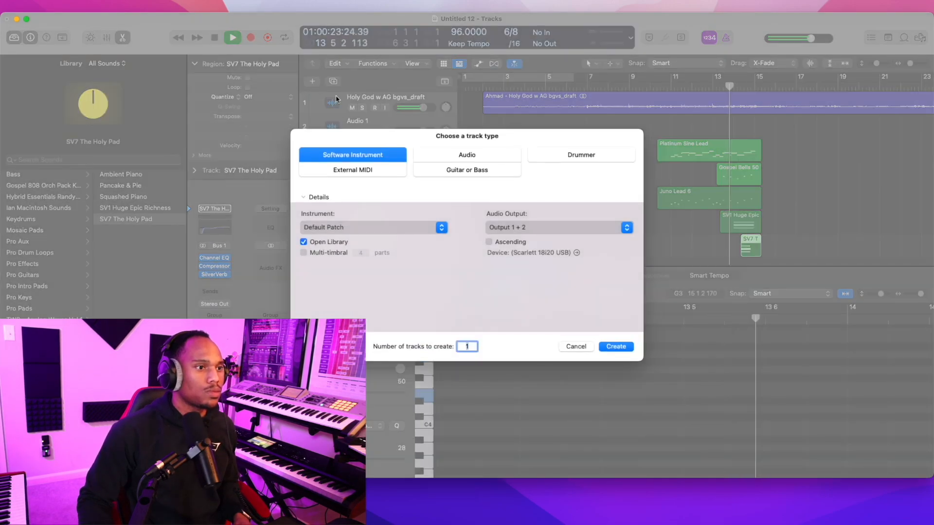
pyautogui.click(616, 347)
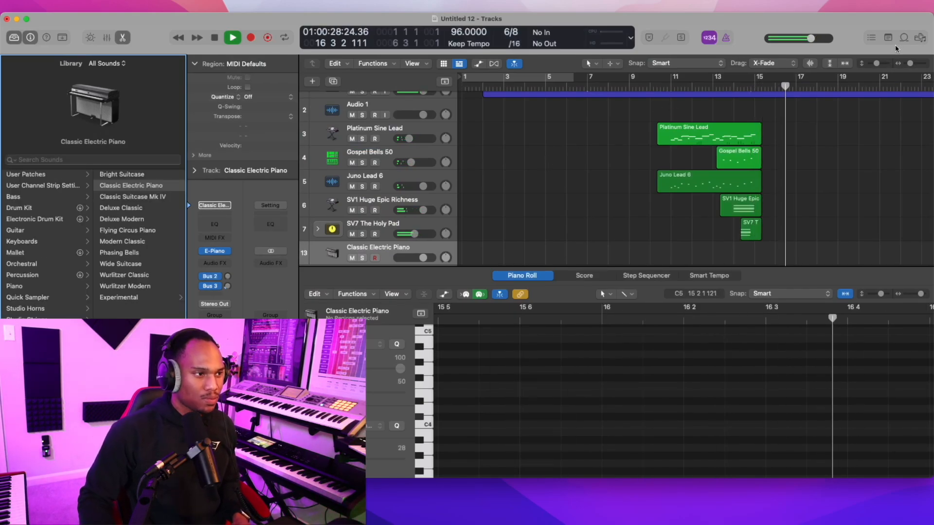
pyautogui.press('space')
# View the project audio file browser, the loop browser, and the track notes in turn.
pyautogui.click(920, 38)
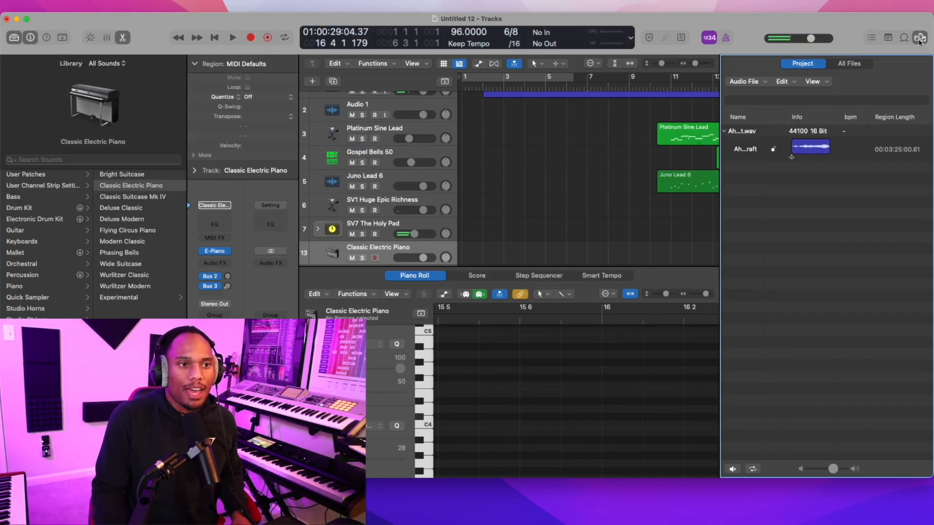
pyautogui.click(905, 38)
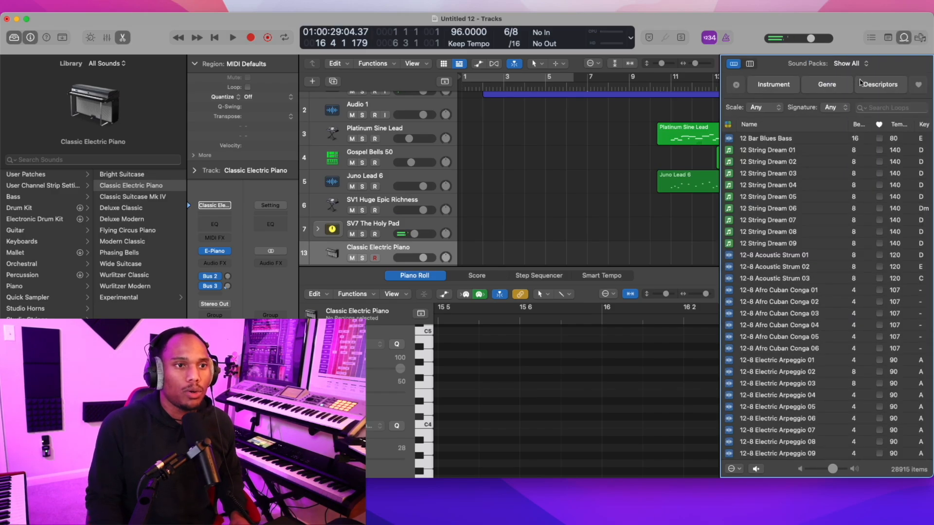
pyautogui.click(888, 39)
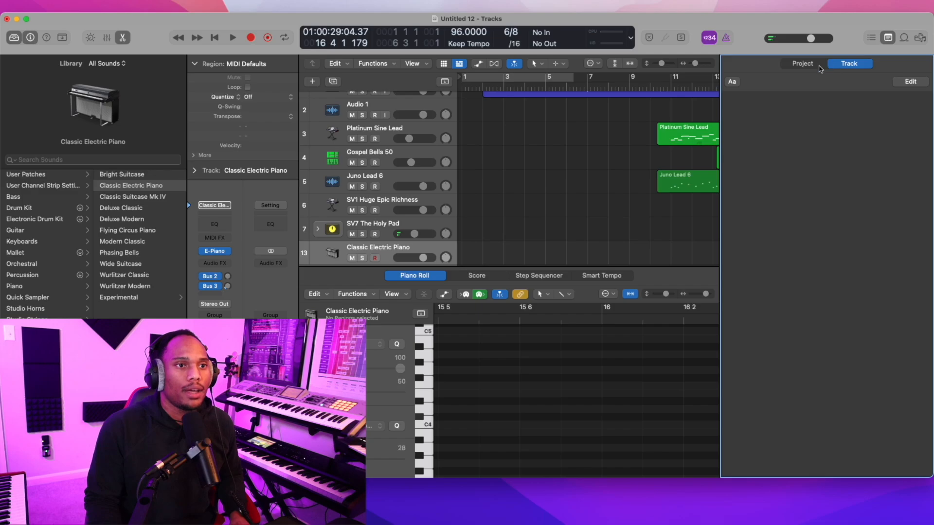
# View the event list, then browse all files through the bookmarked samples to the Fx Legacy folder inside the Legacy Drum Samples folder.
pyautogui.click(872, 38)
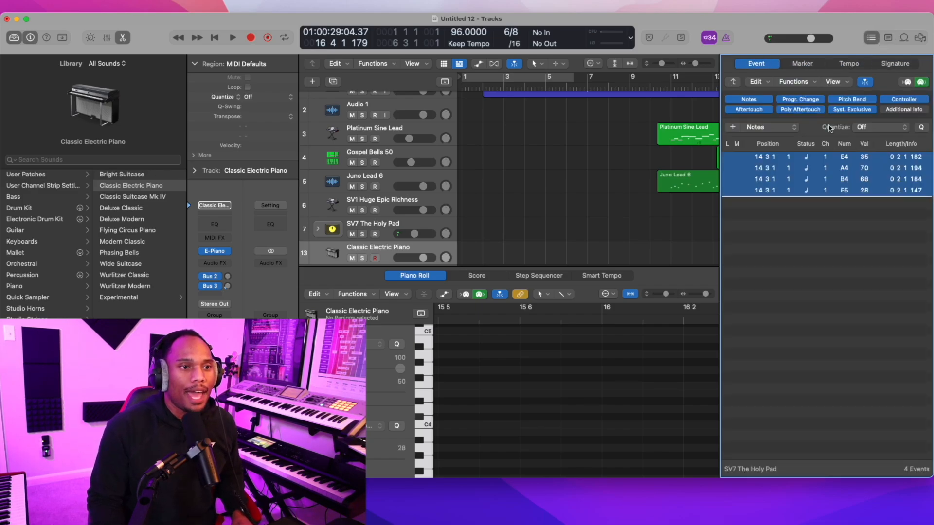
pyautogui.click(920, 38)
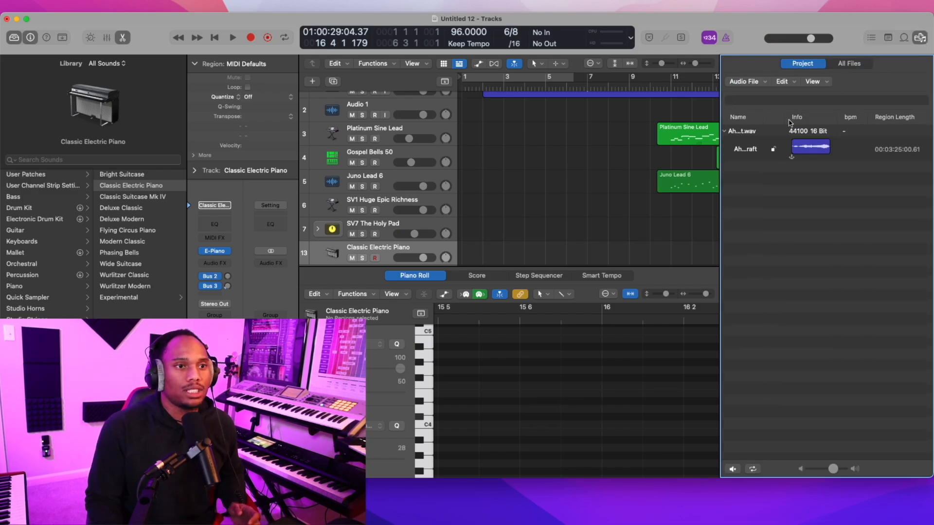
pyautogui.click(842, 67)
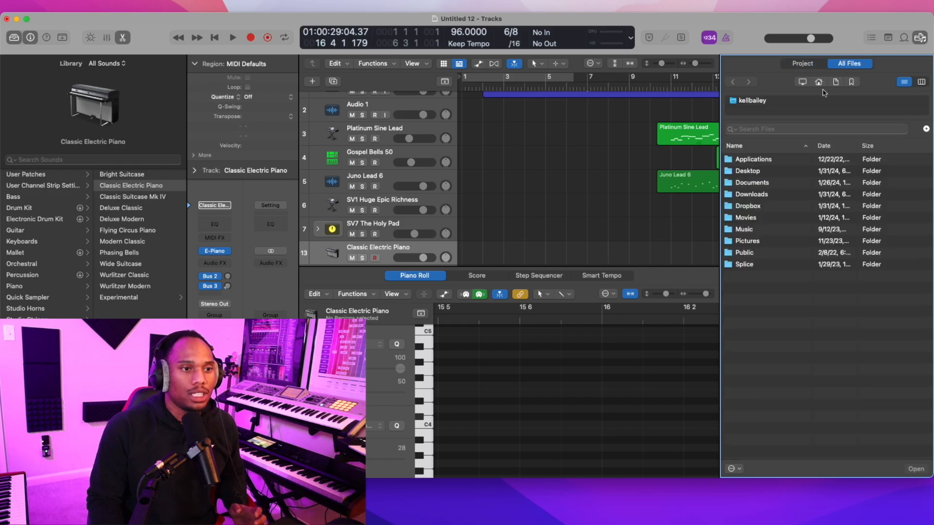
pyautogui.click(851, 83)
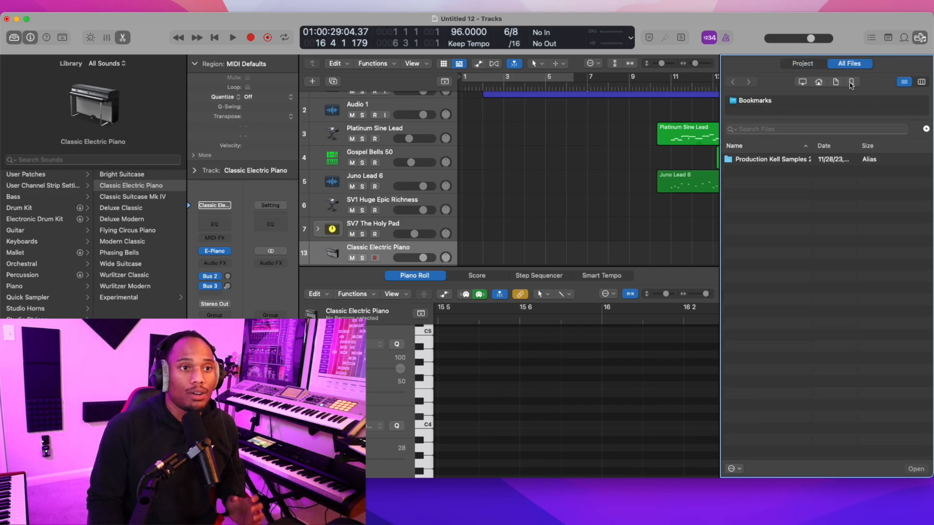
pyautogui.doubleClick(741, 161)
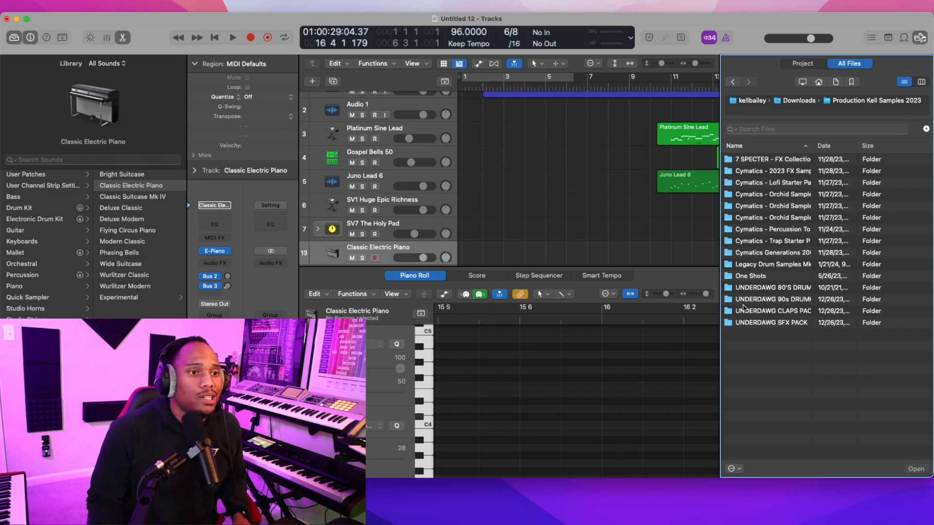
pyautogui.doubleClick(753, 265)
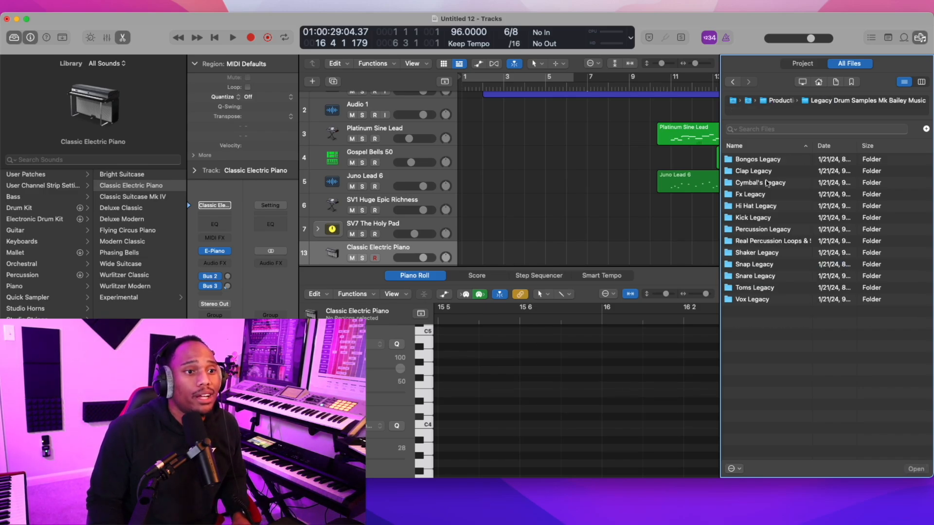
pyautogui.doubleClick(757, 194)
# Audition effect samples in the Fx Legacy folder, including 90s Fx, Bass Drop Fx, Big Hit Worship Fx, Chime Fx 2, Deep Water Fx and Dubai Sweep Fx.
pyautogui.click(757, 161)
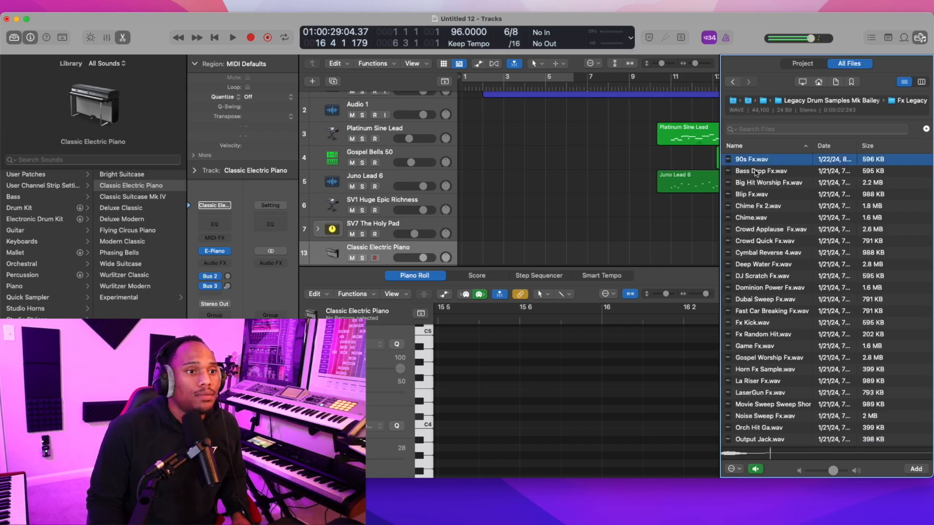
pyautogui.click(755, 172)
pyautogui.click(751, 183)
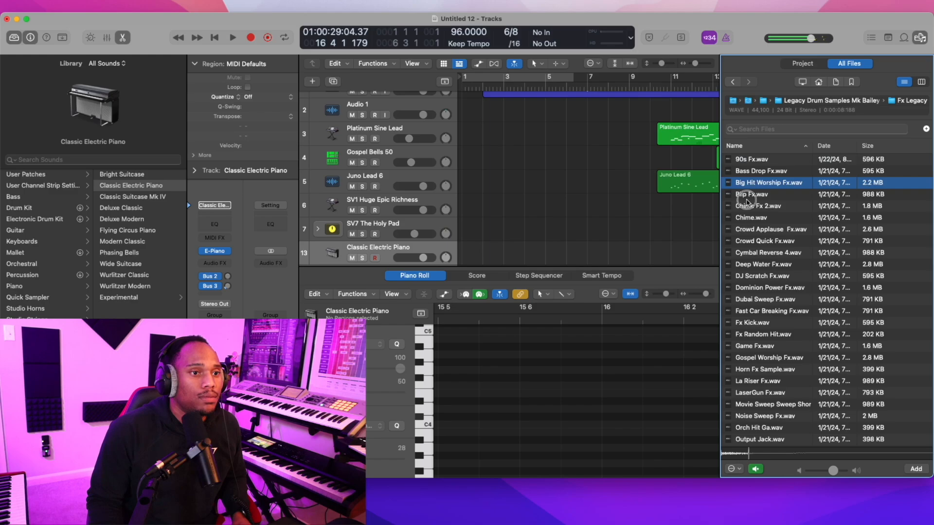
pyautogui.click(746, 197)
pyautogui.click(747, 207)
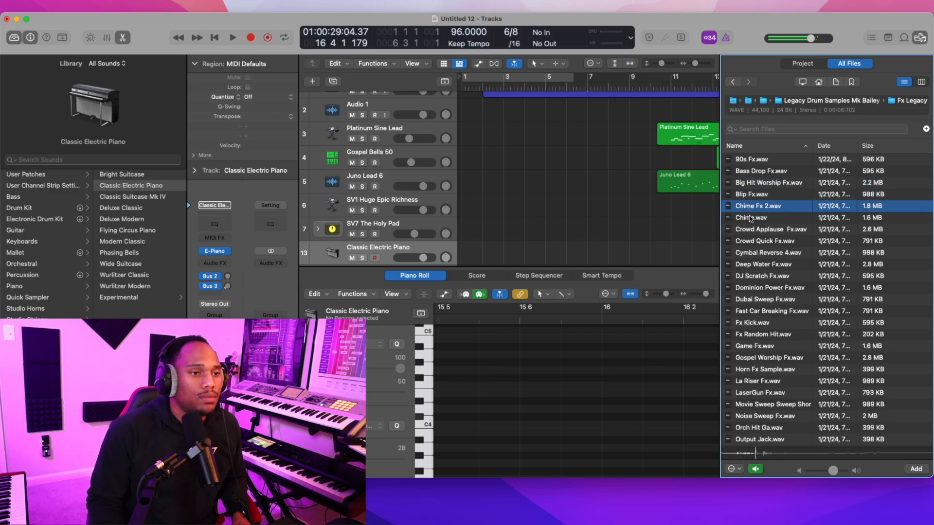
pyautogui.click(752, 265)
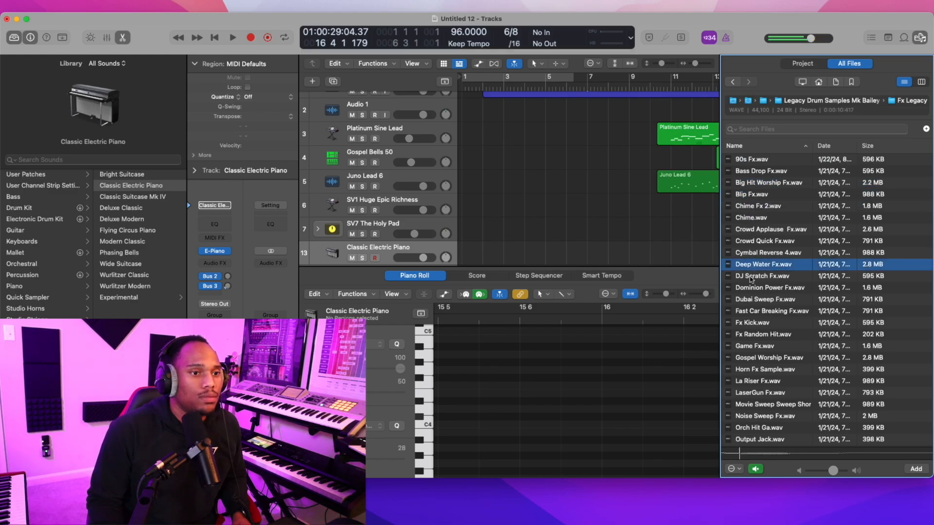
pyautogui.click(752, 291)
pyautogui.click(753, 301)
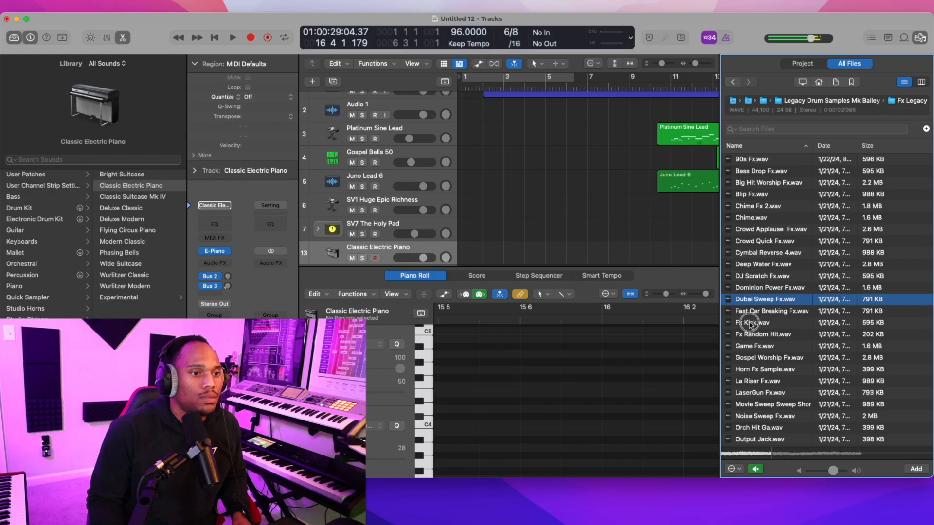
pyautogui.click(752, 323)
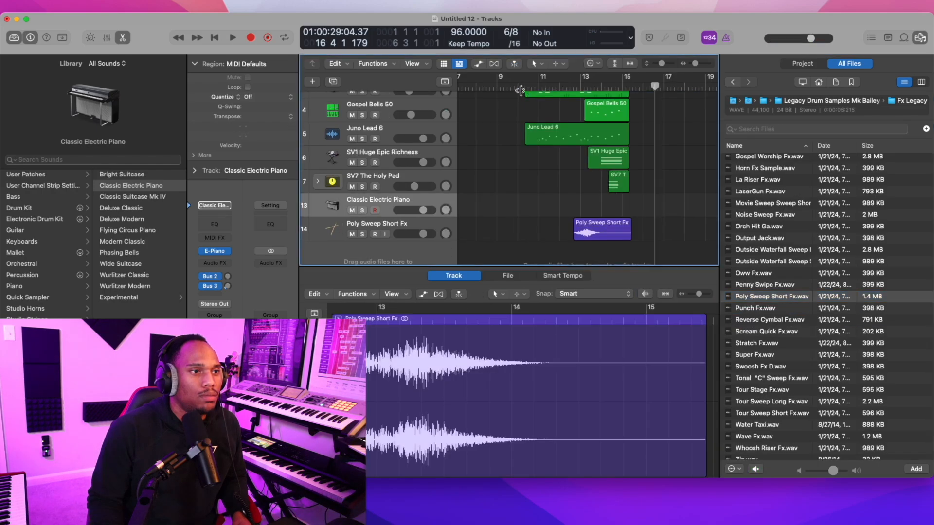
# While playing from bar 10, lower the Poly Sweep Short Fx track's volume and move its region to start at about bar 13.5.
pyautogui.click(521, 91)
pyautogui.press('space')
pyautogui.moveTo(423, 234); pyautogui.dragTo(384, 235)
pyautogui.moveTo(581, 233); pyautogui.dragTo(603, 234)
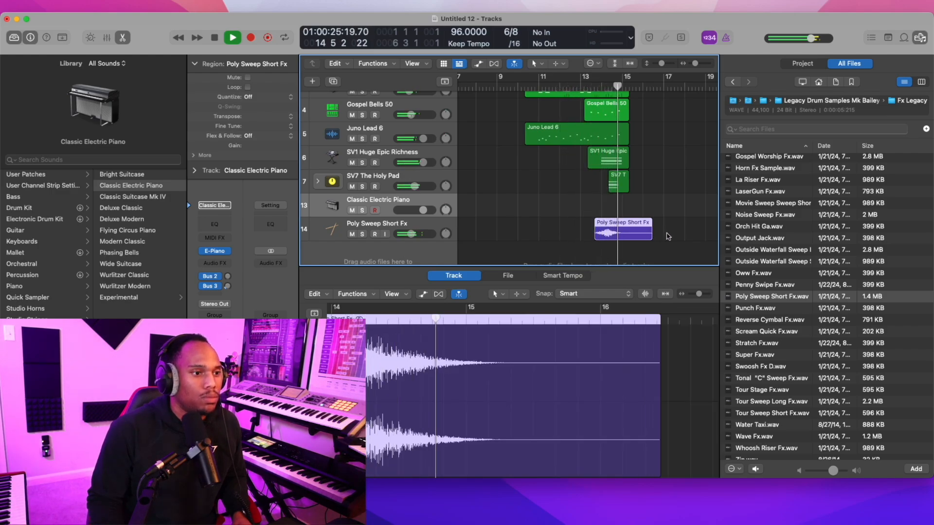
pyautogui.press('space')
# Listen to the Poly Sweep Short Fx track soloed from bar 13 and turn its solo off again during playback.
pyautogui.click(363, 235)
pyautogui.click(586, 91)
pyautogui.press('space')
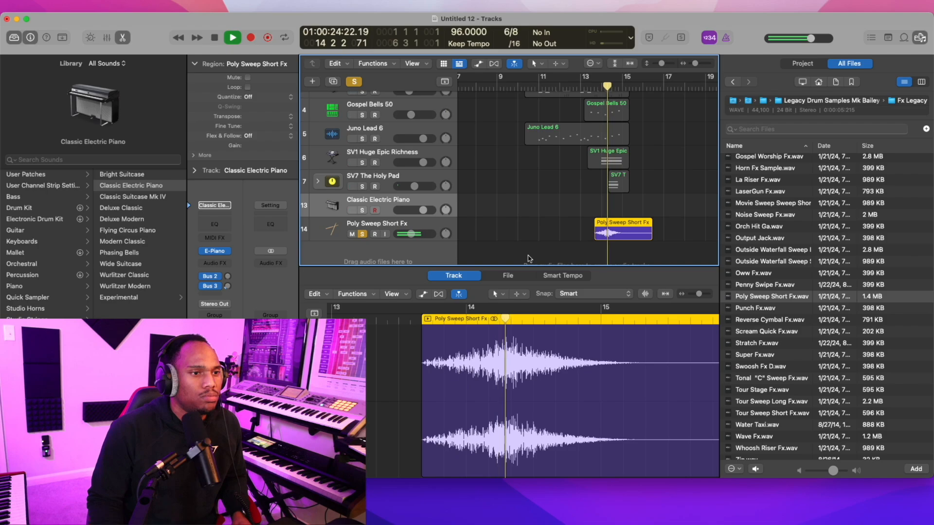
pyautogui.press('s')
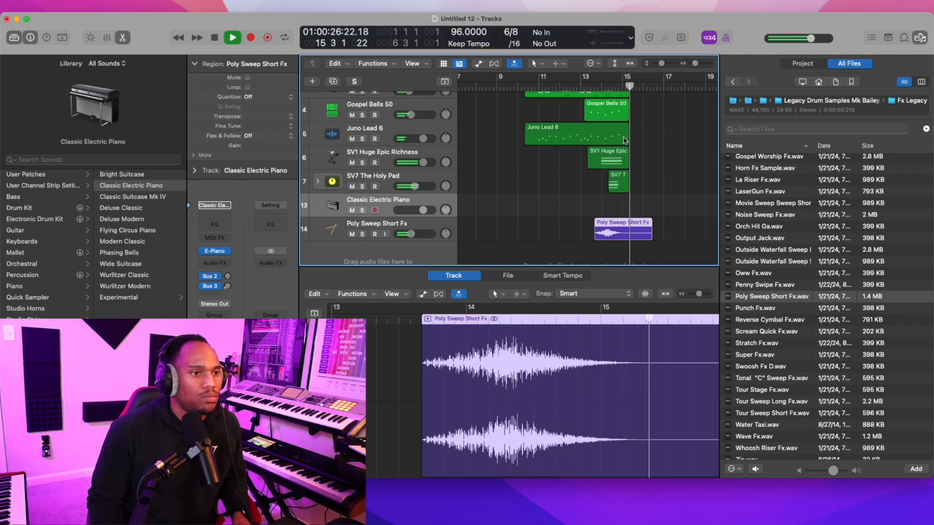
# Audition the Scream Quick Fx, Tour Stage Fx, Tour Sweep Long Fx, Tour Sweep Short Fx and Water Taxi samples.
pyautogui.click(757, 331)
pyautogui.scroll(-1, 757, 332)
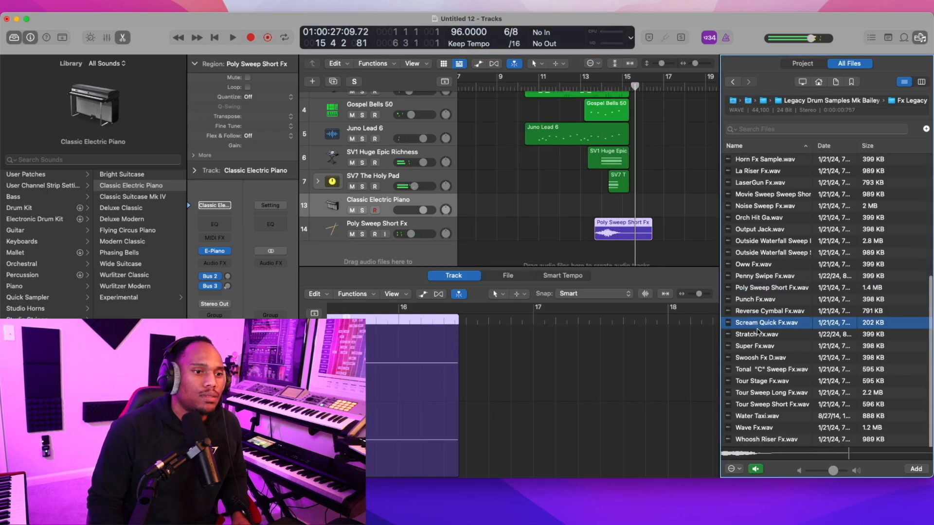
pyautogui.click(743, 384)
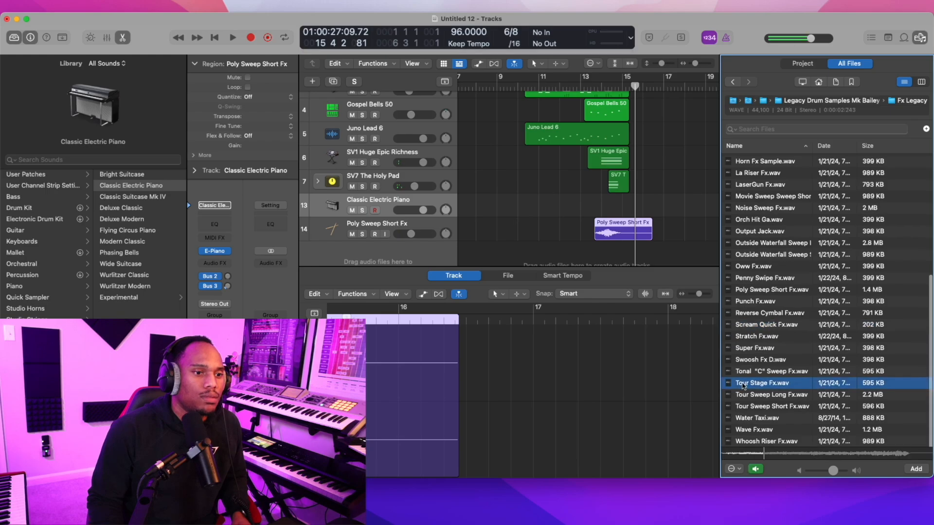
pyautogui.click(737, 396)
pyautogui.click(736, 409)
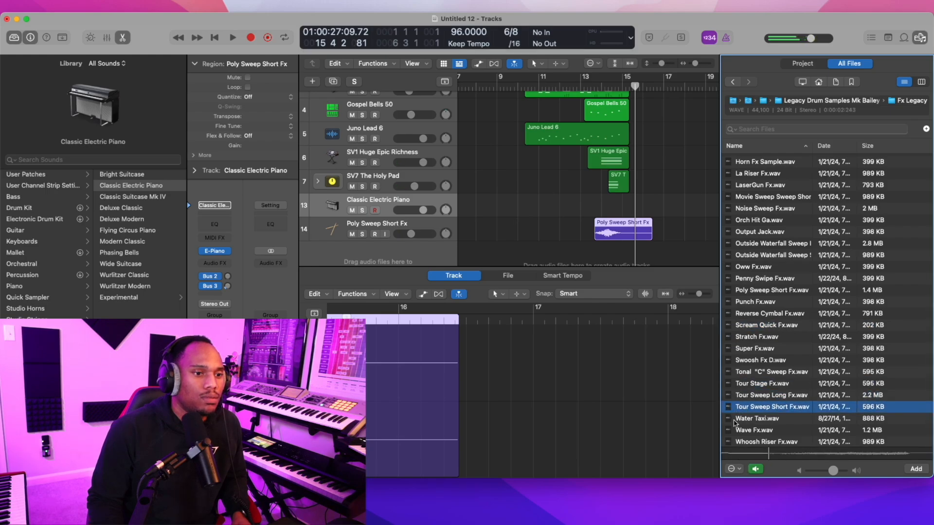
pyautogui.click(749, 419)
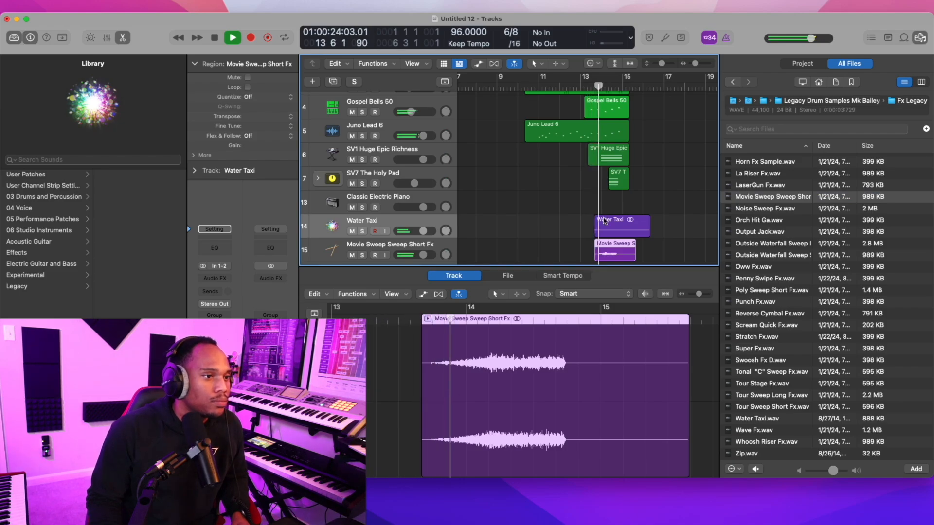
# Stop playback and delete the Movie Sweep Sweep Short Fx track together with its region.
pyautogui.press('space')
pyautogui.click(393, 249)
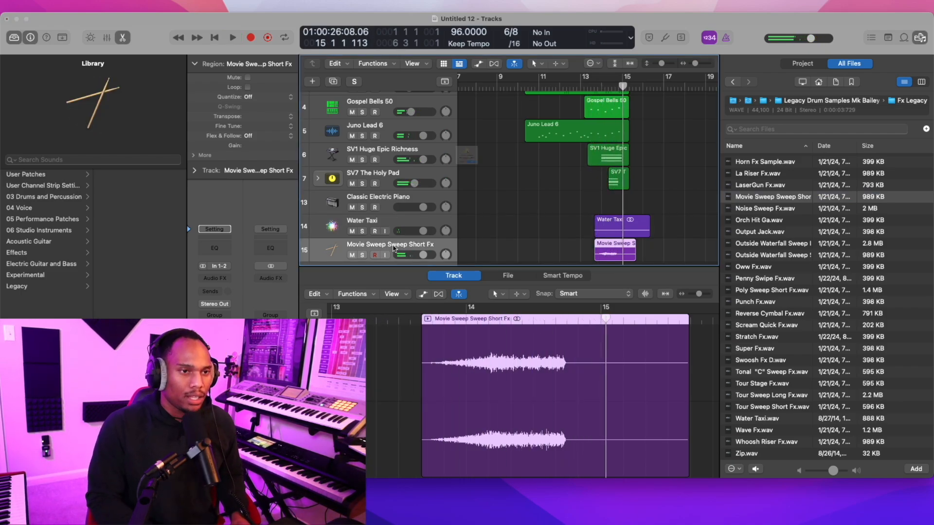
pyautogui.press('super+BackSpace')
pyautogui.click(496, 194)
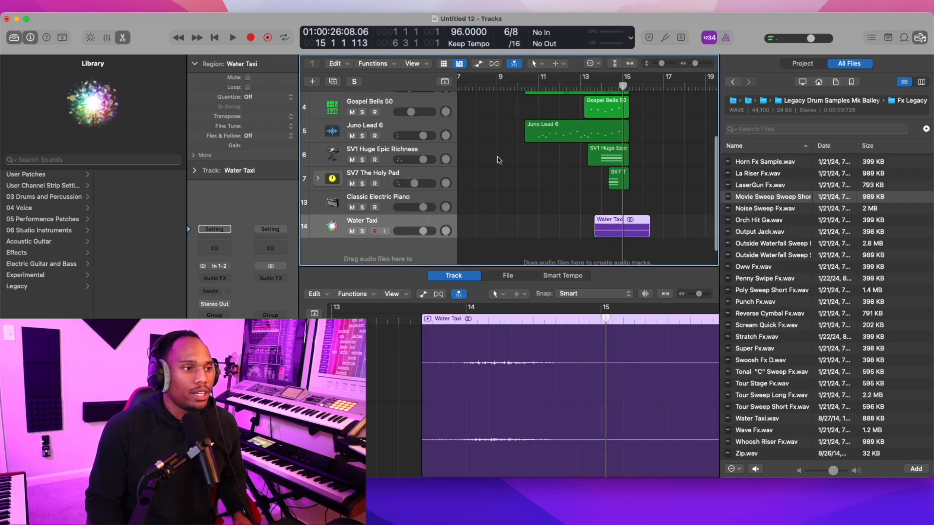
# Move the Classic Electric Piano track below the Water Taxi track and listen to the arrangement from bar 13.
pyautogui.moveTo(393, 210); pyautogui.dragTo(393, 232)
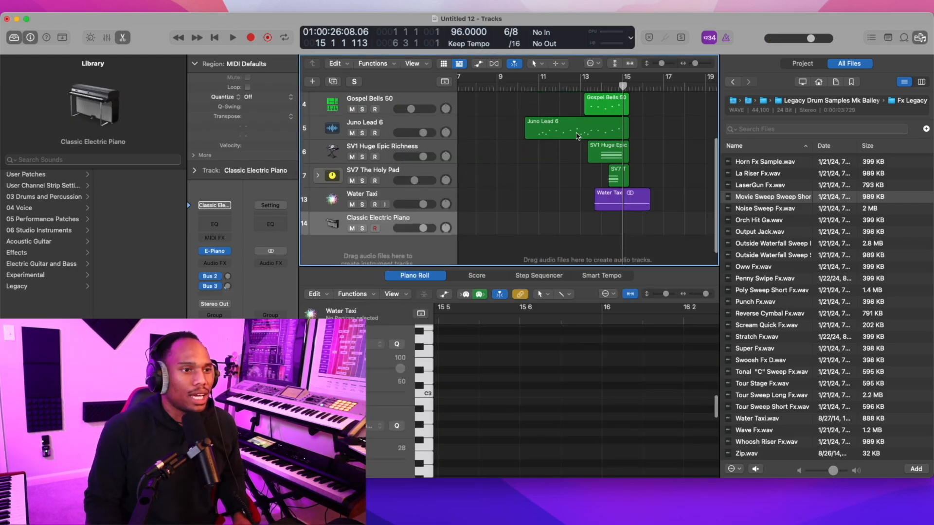
pyautogui.click(587, 87)
pyautogui.press('space')
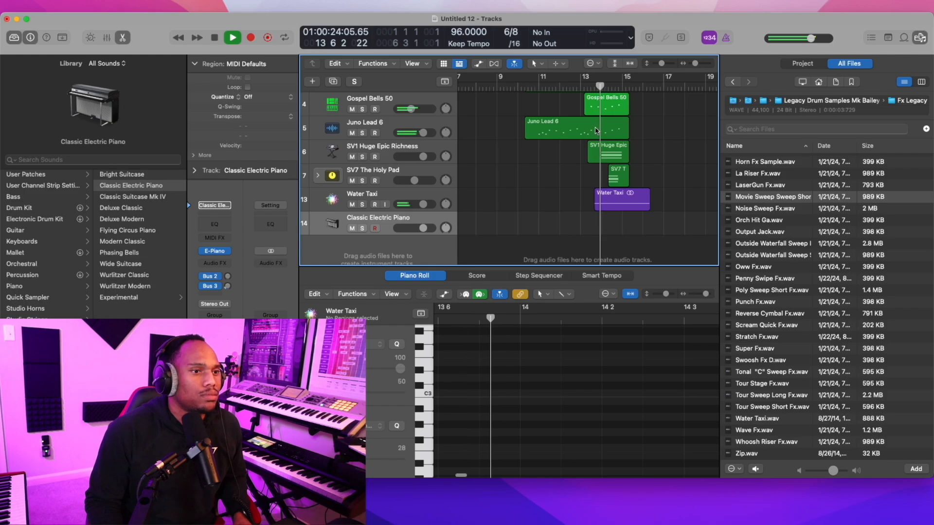
pyautogui.press('space')
# Delete the Water Taxi track together with its region.
pyautogui.click(349, 200)
pyautogui.press('super+BackSpace')
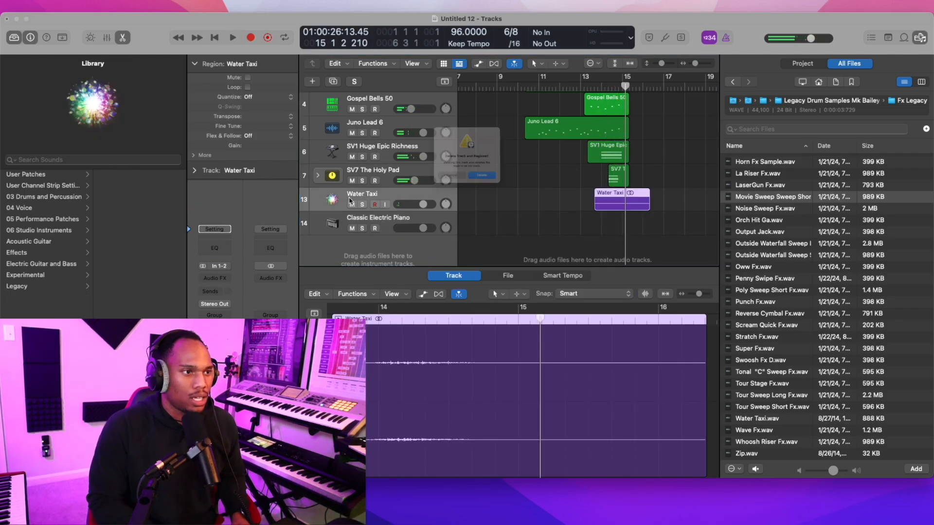
pyautogui.click(505, 194)
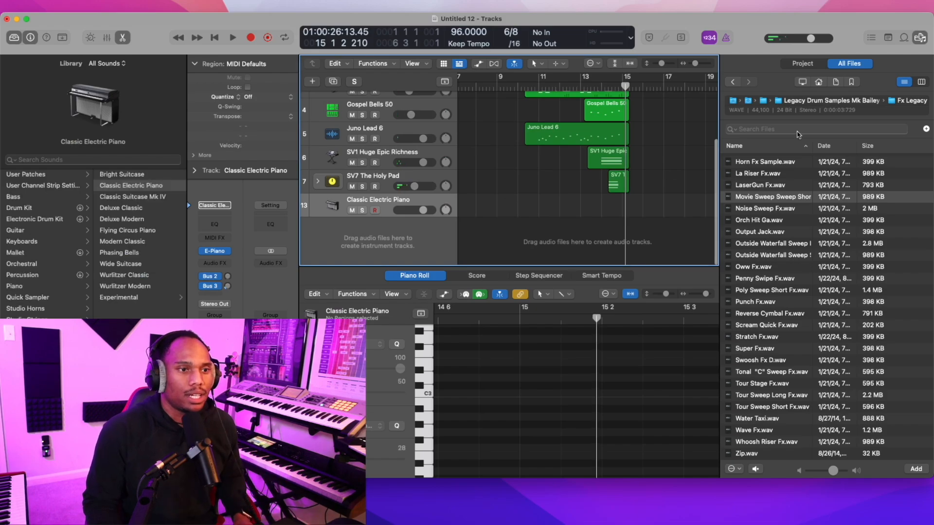
# Load the Pancake & Pie user patch on the Classic Electric Piano track and try it against the other parts from bar 10.
pyautogui.click(45, 177)
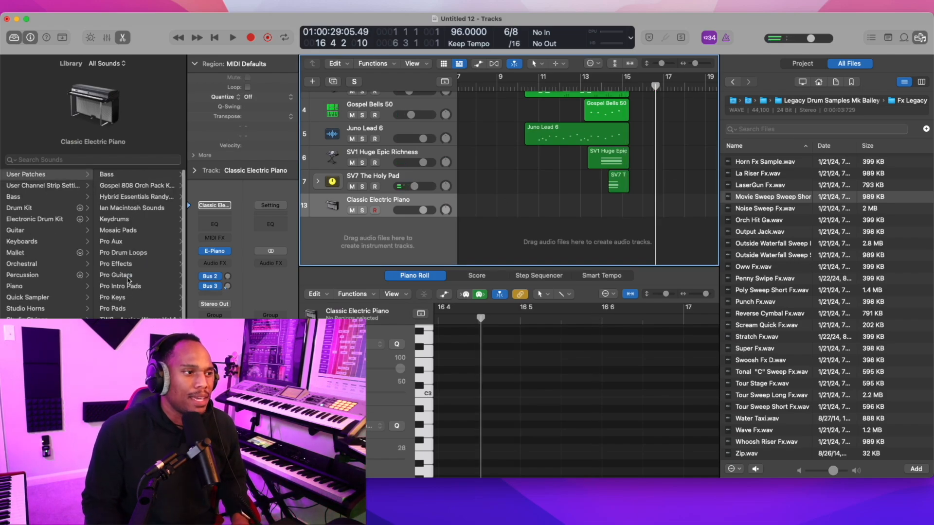
pyautogui.click(117, 317)
pyautogui.click(91, 220)
pyautogui.click(124, 186)
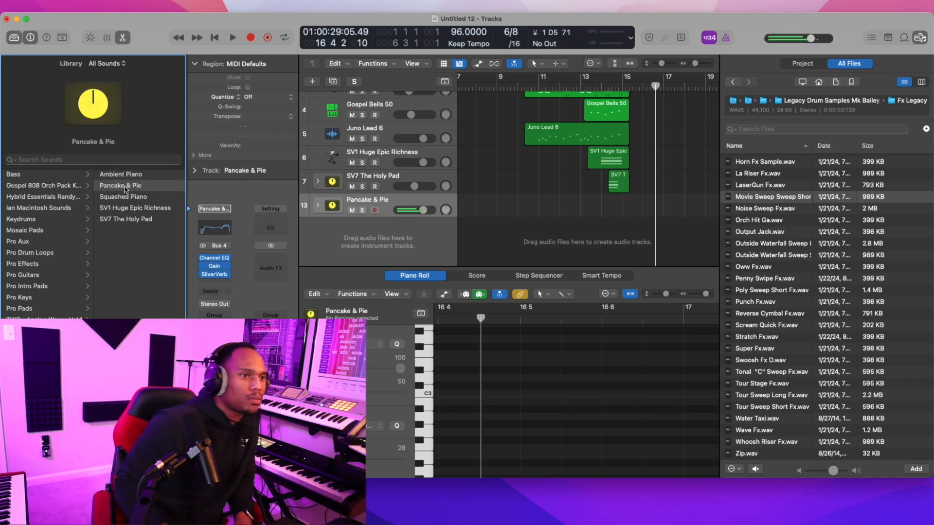
pyautogui.doubleClick(515, 87)
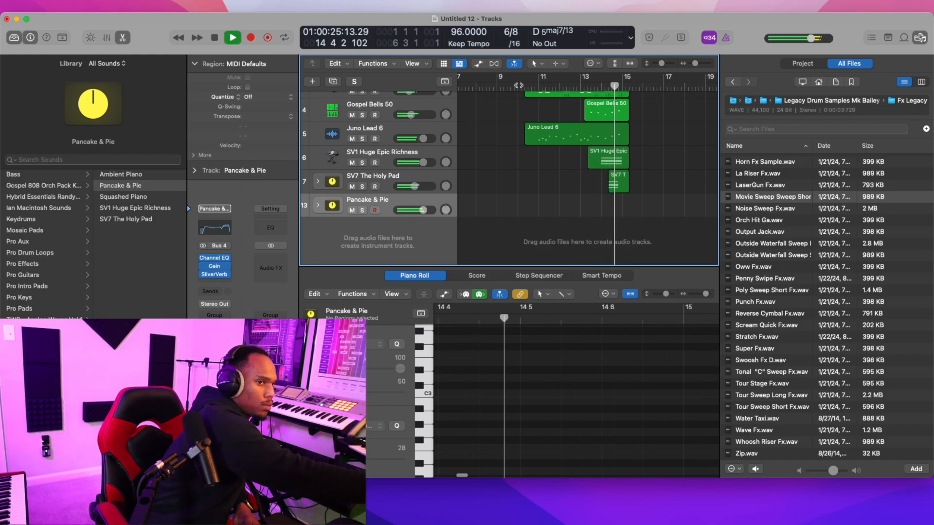
pyautogui.press('space')
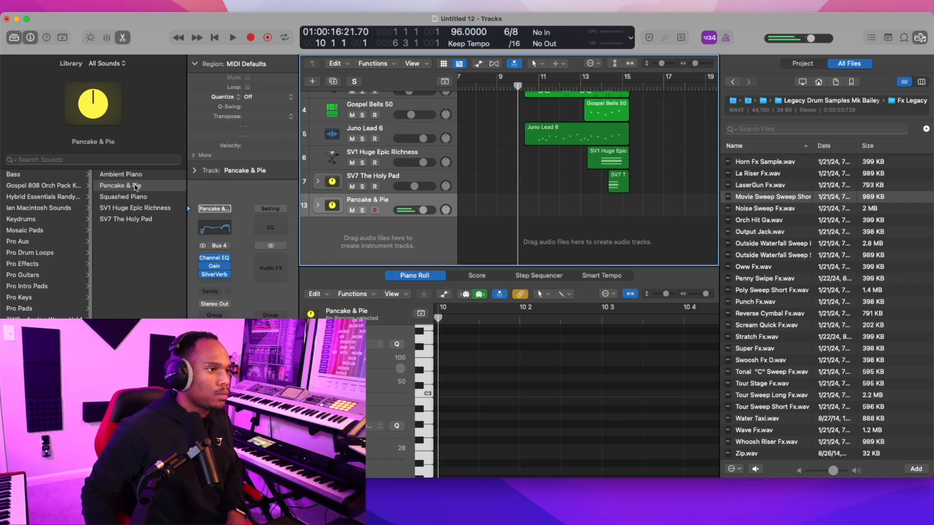
# Switch the track to the Ambient Piano patch, record a trial take from bar 10, and undo that recording.
pyautogui.click(127, 175)
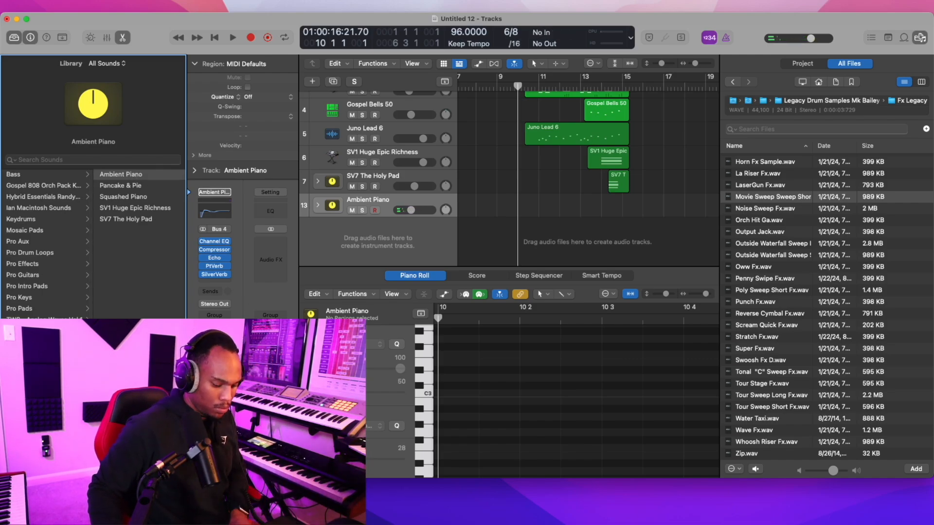
pyautogui.press('r')
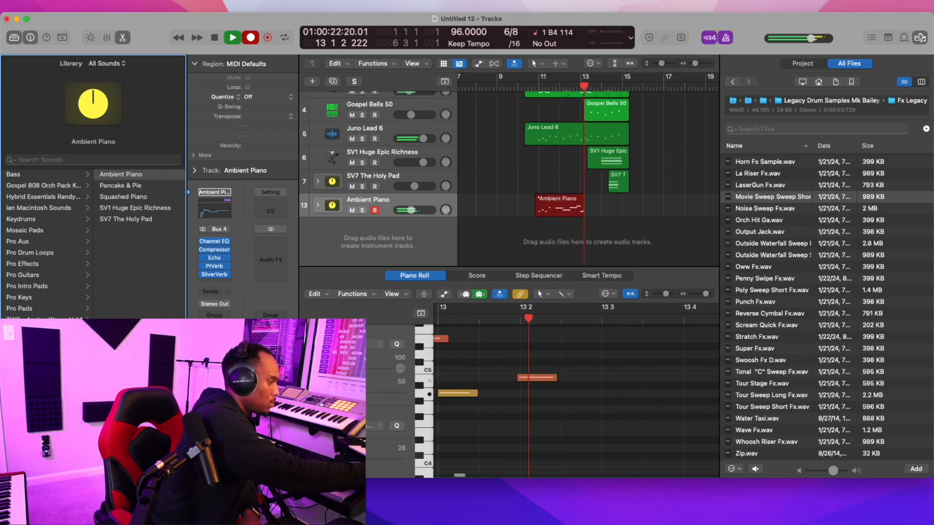
pyautogui.press('space')
pyautogui.press('super+z')
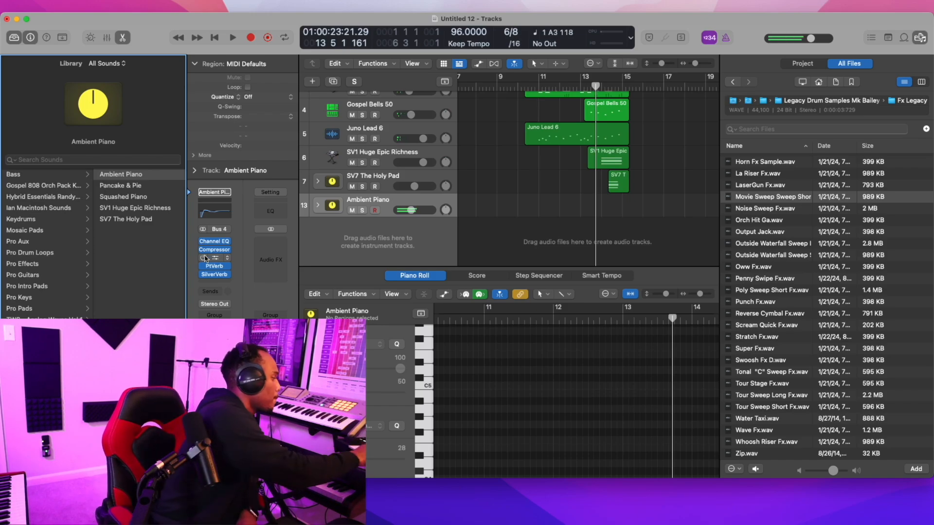
# Record the Ambient Piano melody over about bars 11 to 16 with Echo bypassed, and close the note editor after listening back.
pyautogui.press('r')
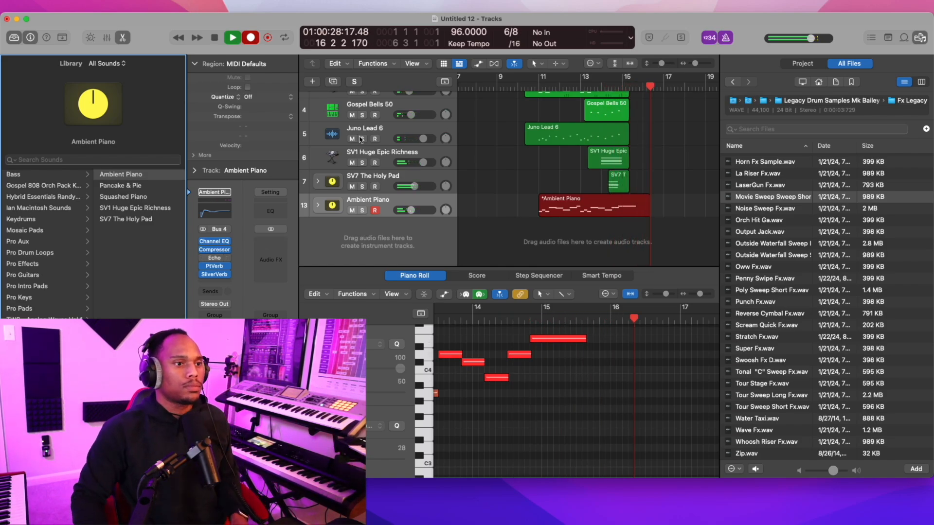
pyautogui.press('space')
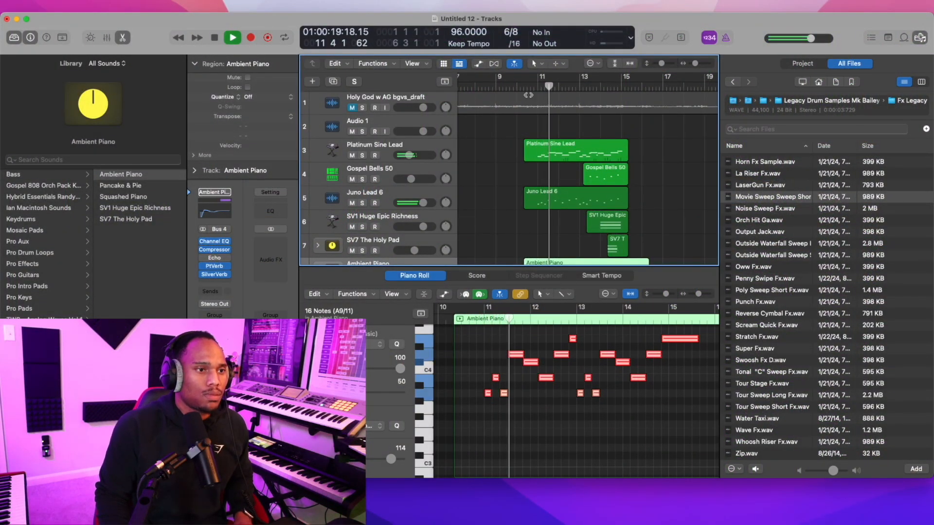
pyautogui.click(122, 39)
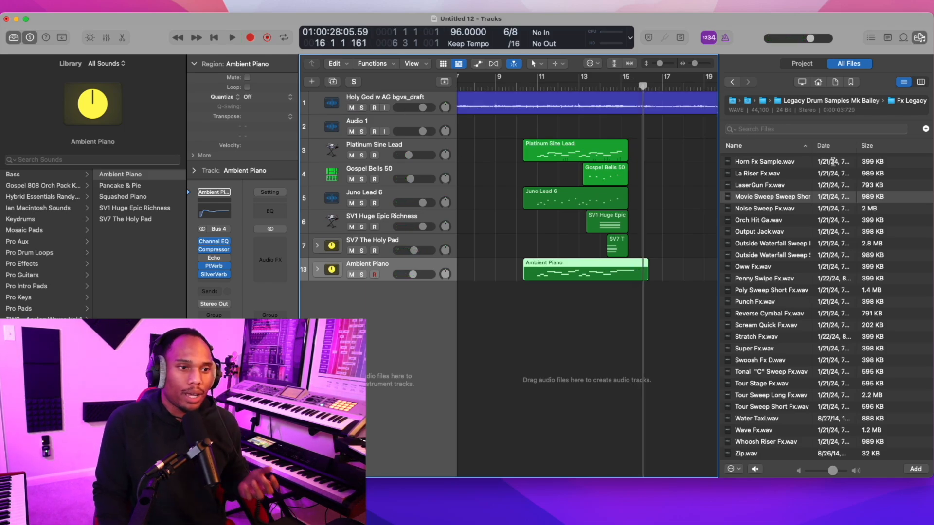
# Close the file browser and record a short sustained chord on the SV7 The Holy Pad track at about bars 6 to 7.
pyautogui.click(917, 37)
pyautogui.click(393, 243)
pyautogui.press('space')
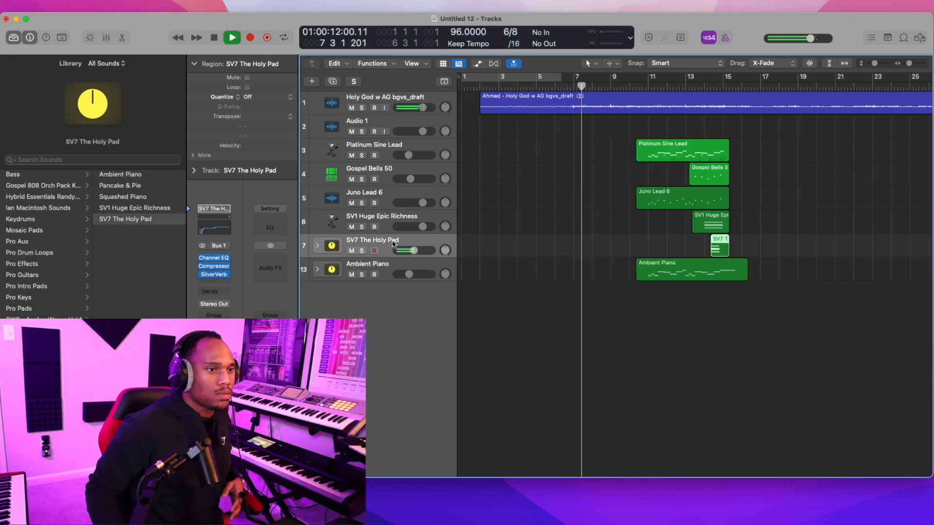
pyautogui.press('r')
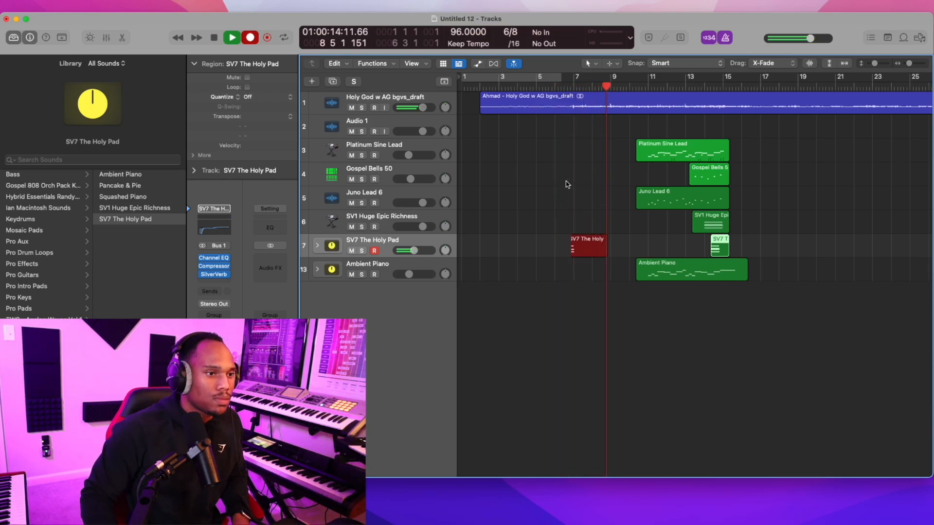
pyautogui.press('space')
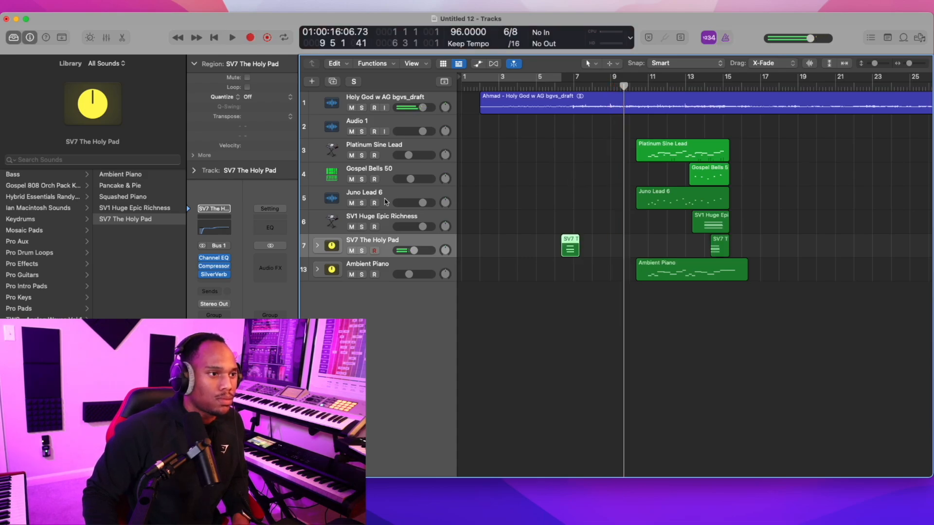
# Add a new software instrument track and load the M1 Mountain Pad user patch on it.
pyautogui.click(452, 195)
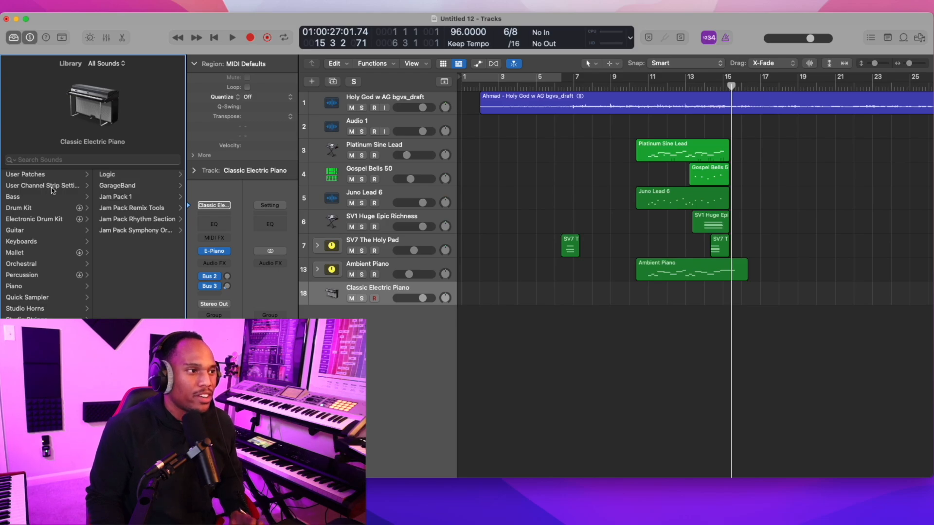
pyautogui.click(42, 175)
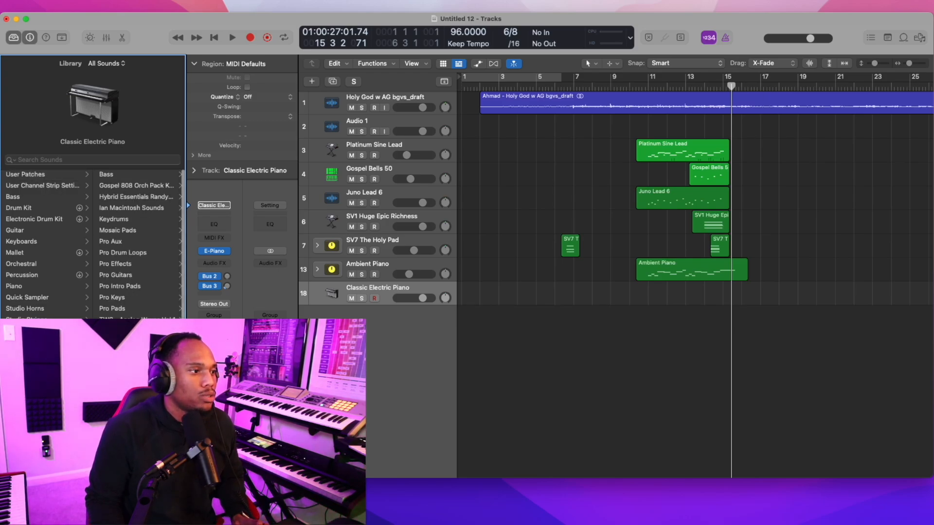
pyautogui.click(113, 176)
pyautogui.click(116, 309)
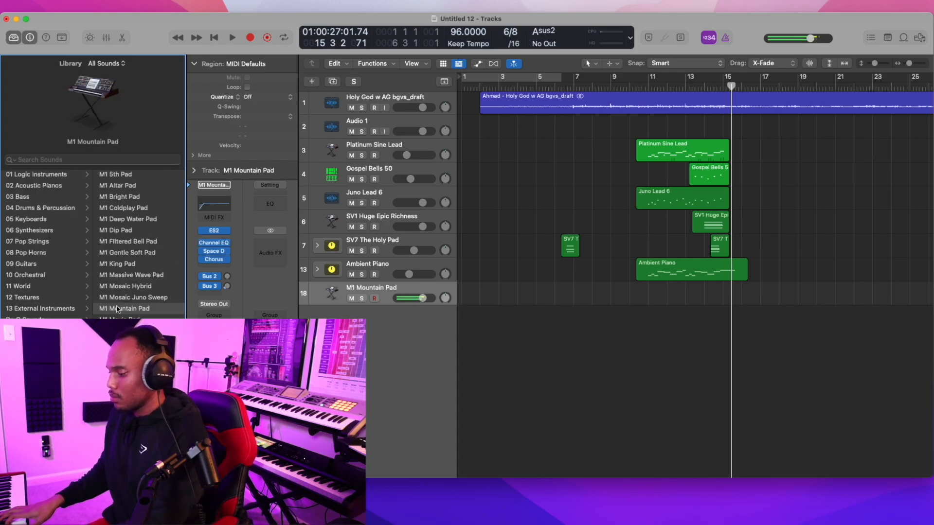
# Rehearse the M1 Mountain Pad part against the song from about bar 9, and record it over about bars 10 to 15.
pyautogui.click(621, 82)
pyautogui.press('space')
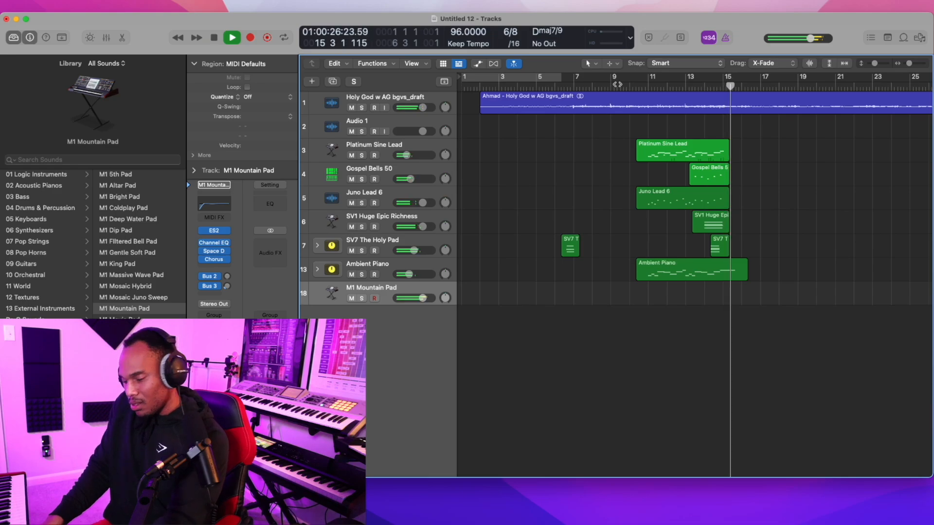
pyautogui.click(612, 76)
pyautogui.press('r')
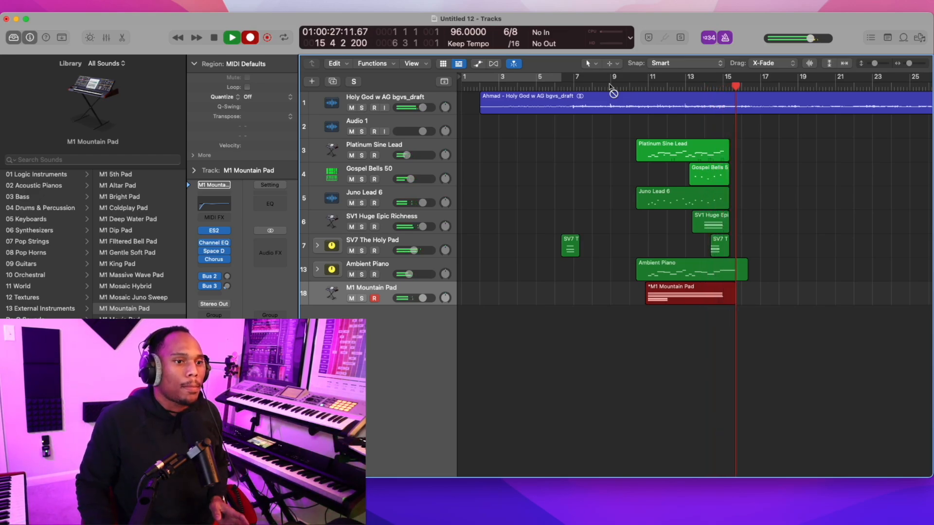
pyautogui.press('space')
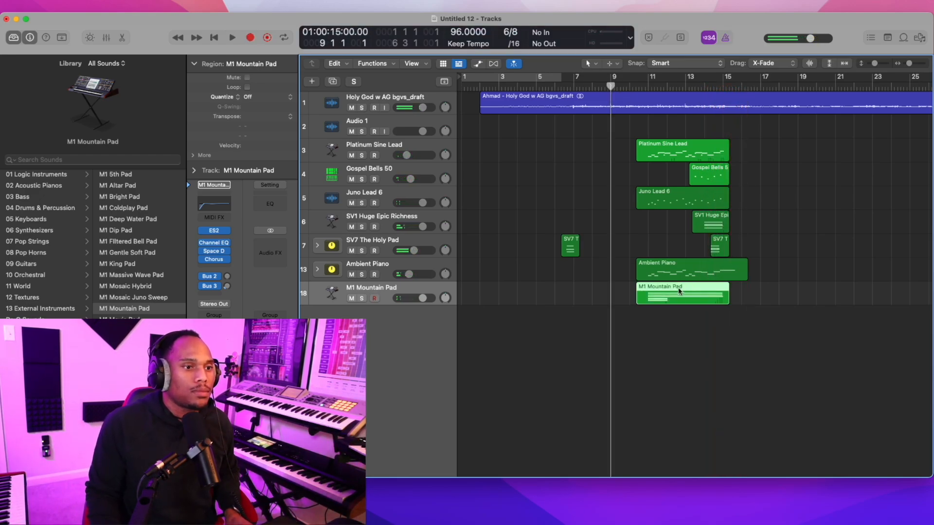
# Play back the M1 Mountain Pad region with its notes open, lower the track's volume, and close the note editor.
pyautogui.doubleClick(660, 300)
pyautogui.press('space')
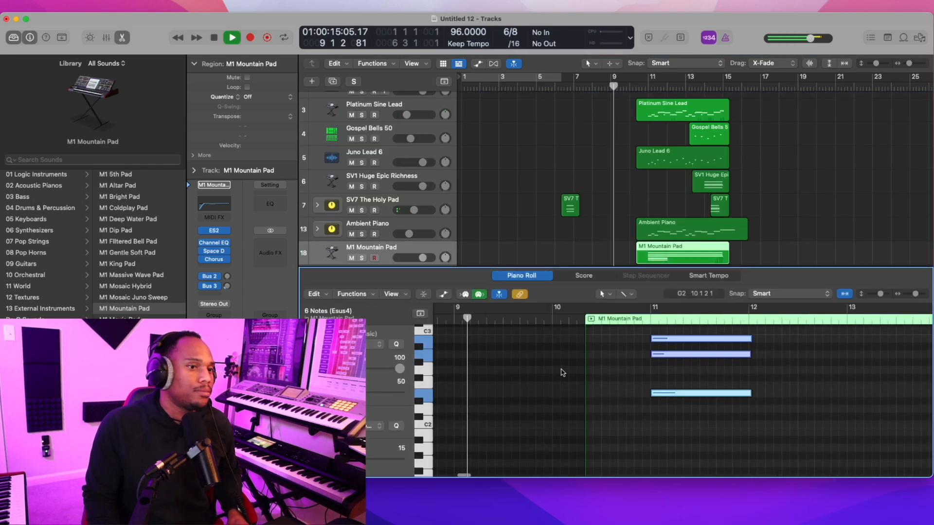
pyautogui.click(415, 258)
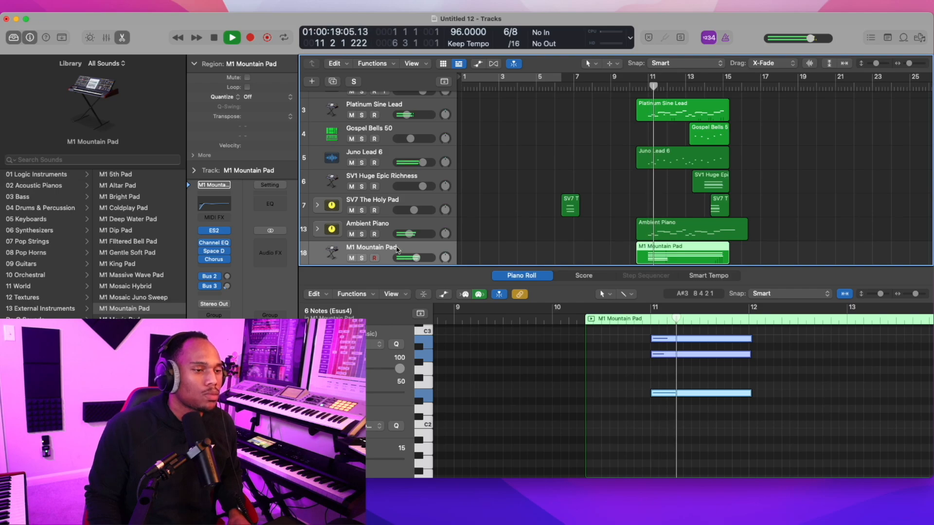
pyautogui.moveTo(413, 259); pyautogui.dragTo(410, 259)
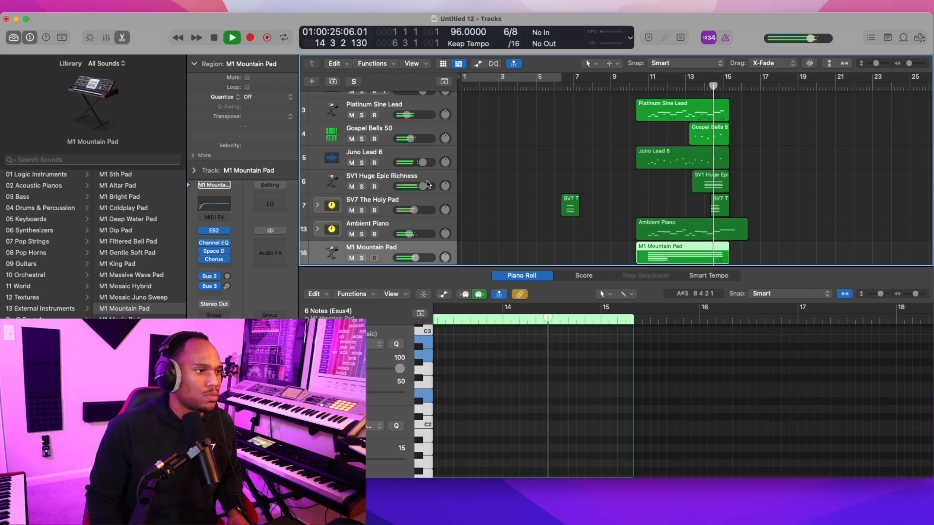
pyautogui.click(122, 37)
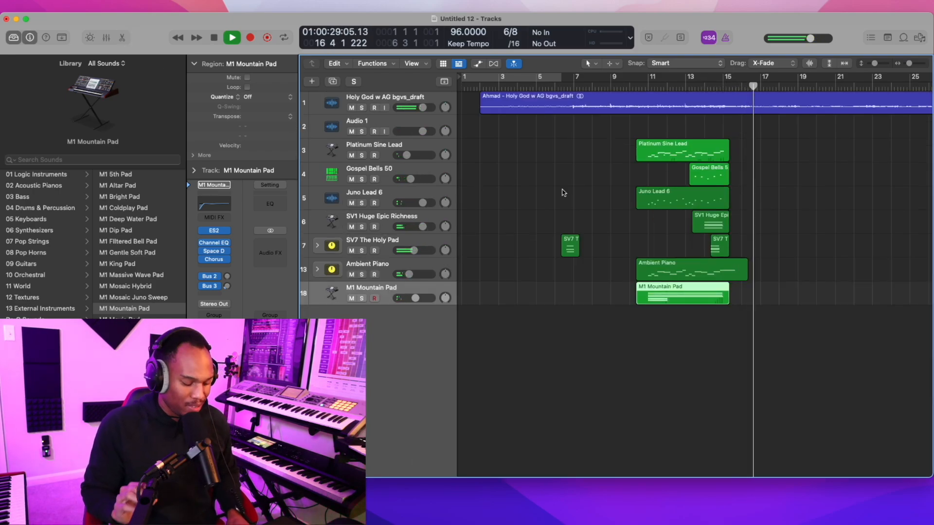
# Record an Ambient Piano melody leading in over about bars 7 to 11, and open the new region in the Piano Roll.
pyautogui.press('space')
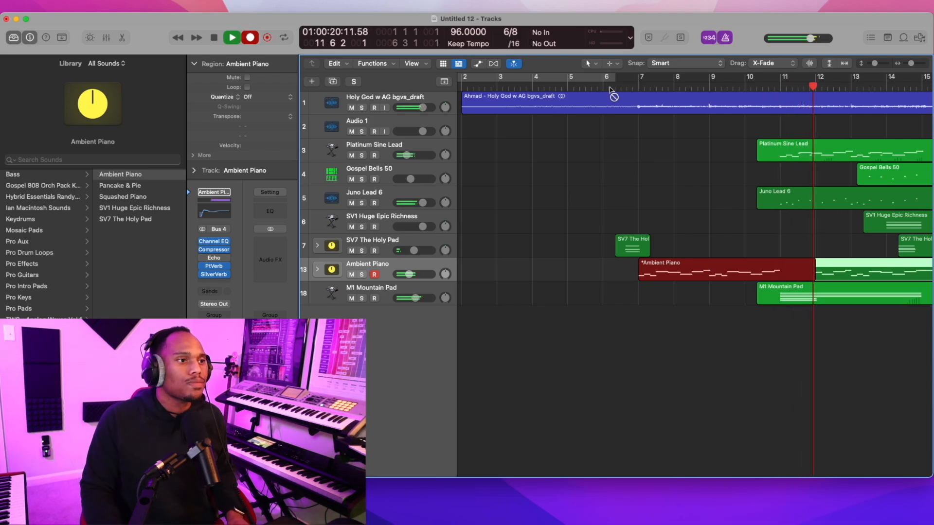
pyautogui.press('space')
pyautogui.click(615, 86)
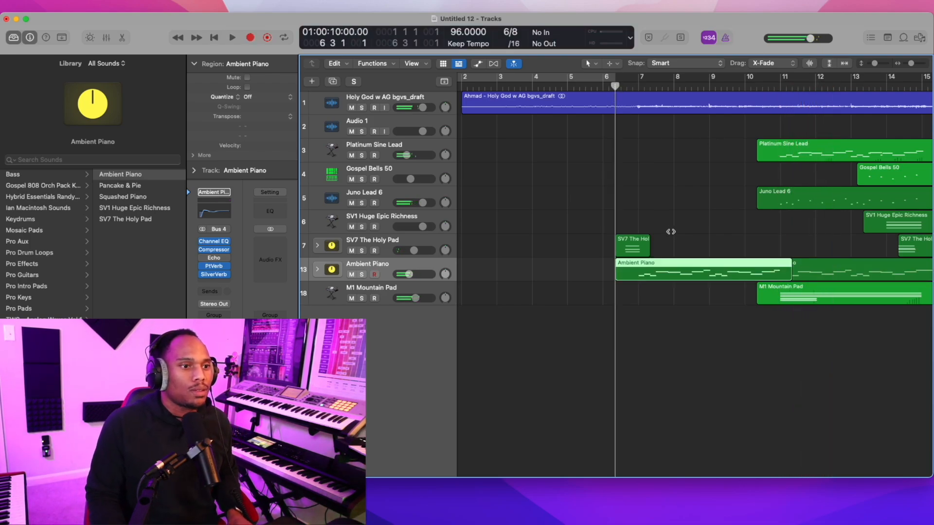
pyautogui.doubleClick(645, 268)
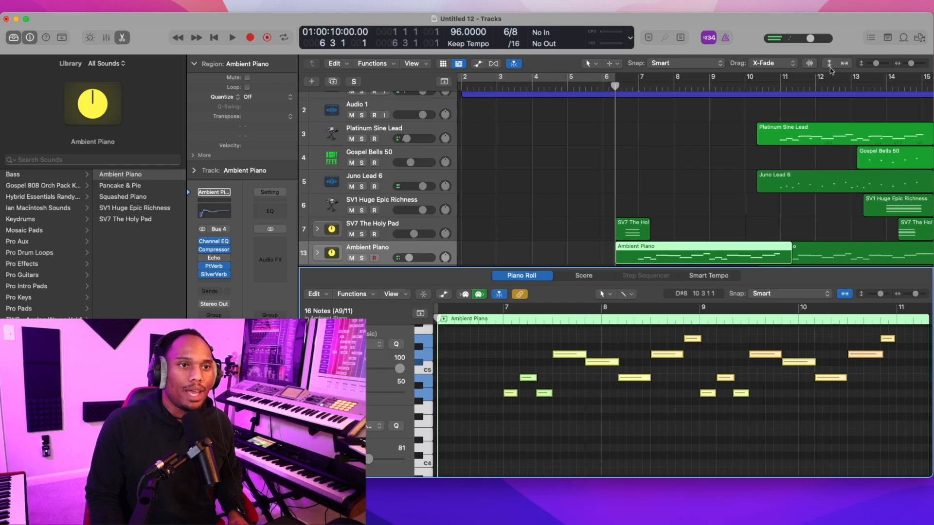
# Bring up the file browser and audition the 682 KB light impact sample in the Cymatics Impacts folder against the song.
pyautogui.click(904, 37)
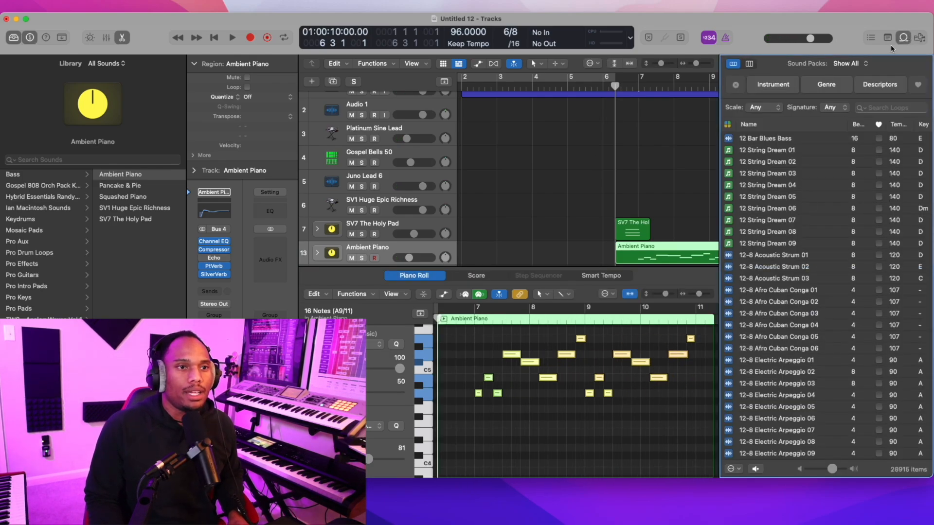
pyautogui.click(870, 37)
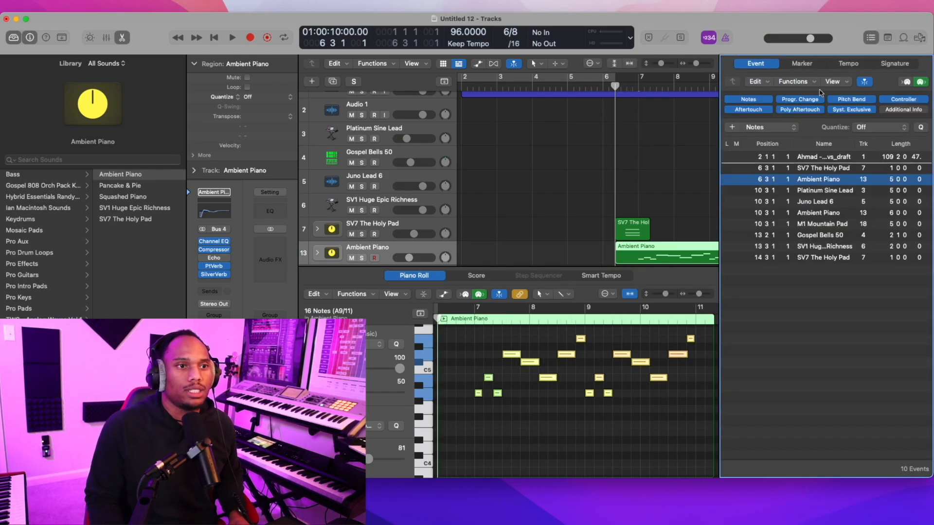
pyautogui.click(919, 37)
pyautogui.click(750, 216)
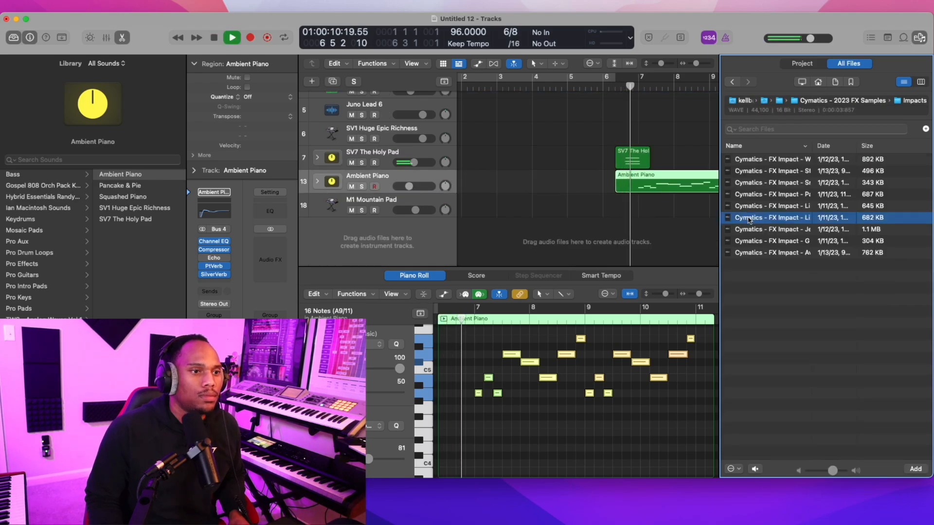
pyautogui.press('space')
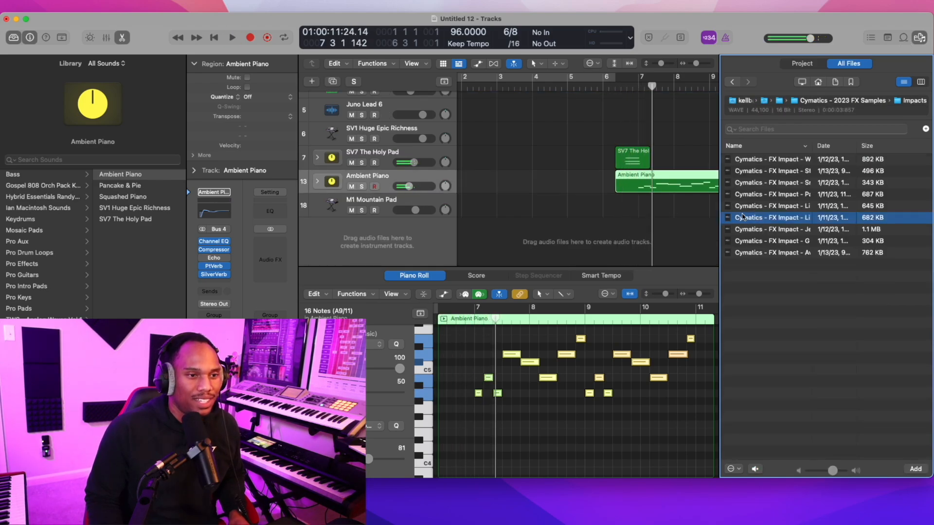
# Play the lead-in to bar 7 to find the hit point, and place the light impact sample there on a new track.
pyautogui.click(606, 83)
pyautogui.press('space')
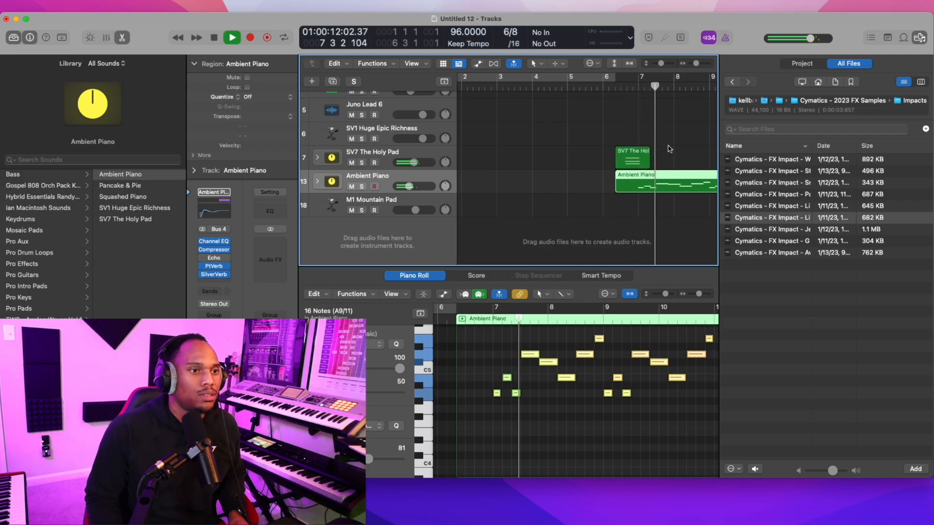
pyautogui.hscroll(5, 668, 146)
pyautogui.hscroll(2, 647, 149)
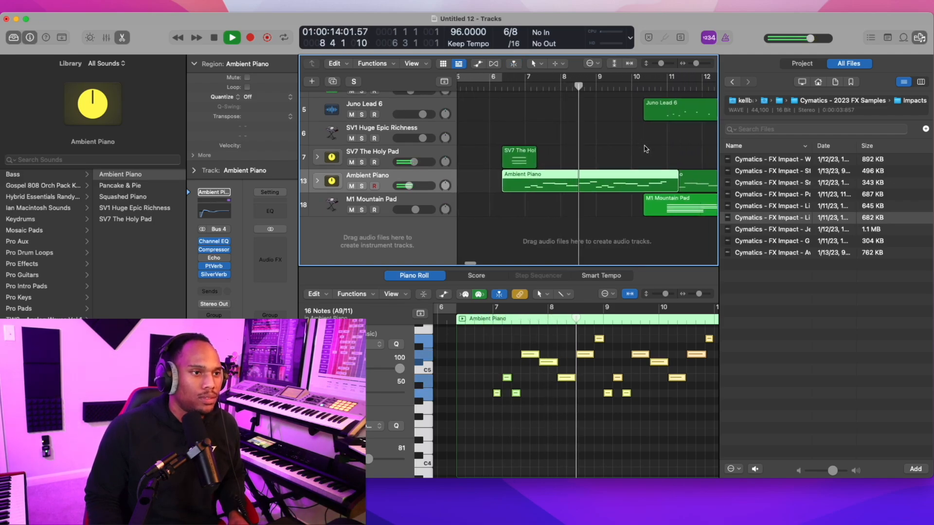
pyautogui.click(480, 85)
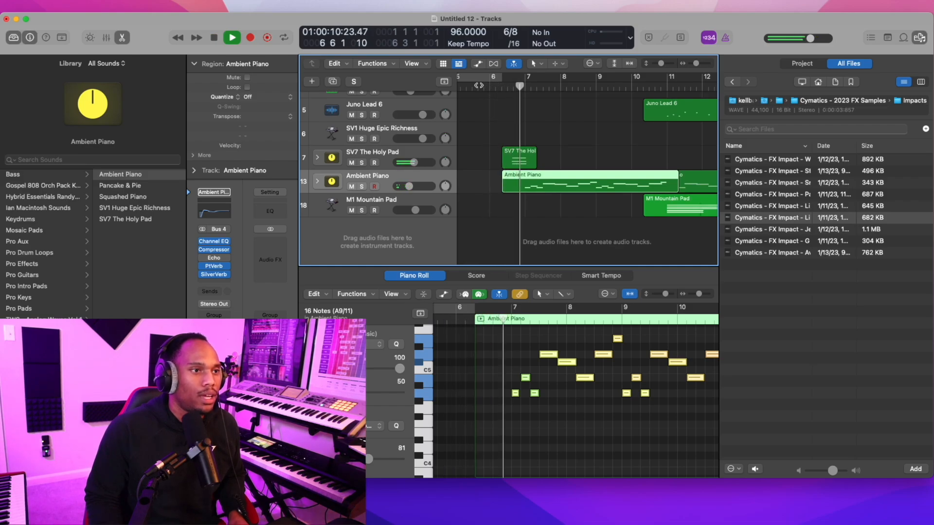
pyautogui.moveTo(525, 92); pyautogui.dragTo(514, 93)
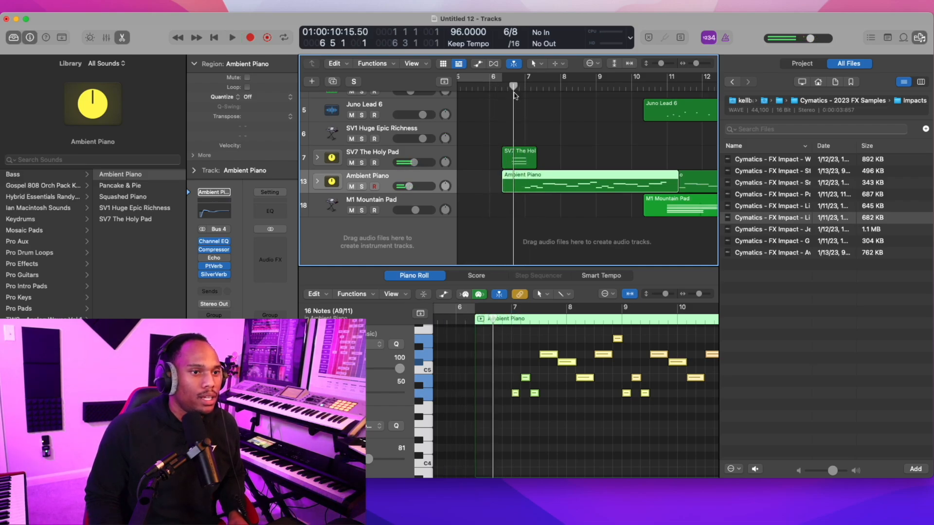
pyautogui.moveTo(762, 218); pyautogui.dragTo(608, 229)
# Listen to the FX Impact - Light 1 region with the other parts and lower its track volume.
pyautogui.press('space')
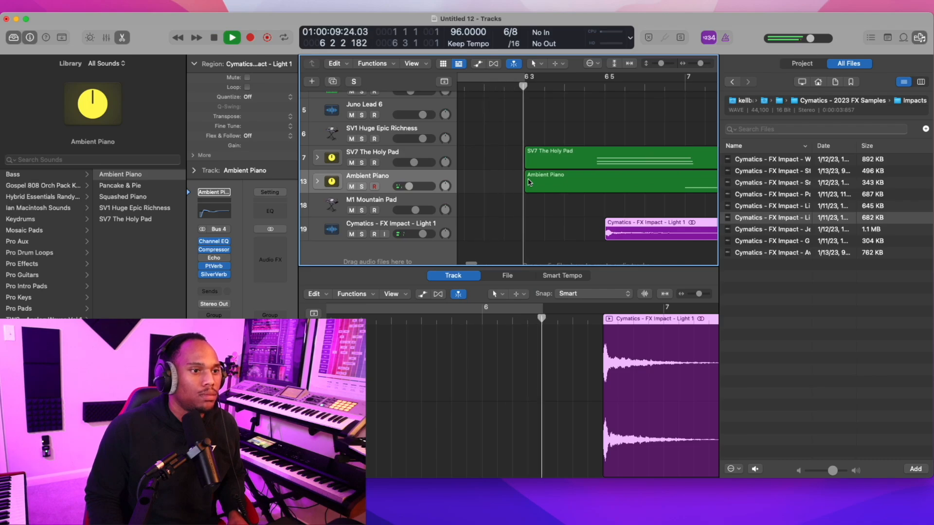
pyautogui.press('z')
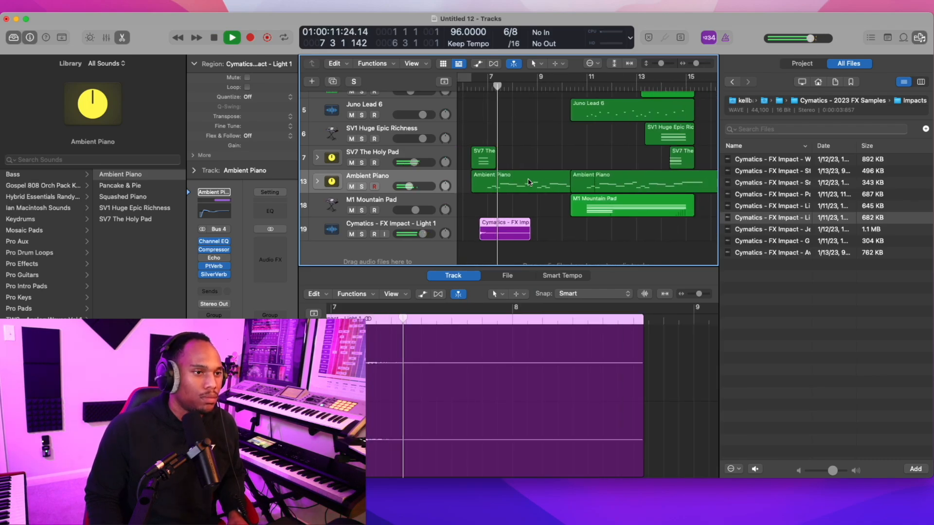
pyautogui.press('space')
pyautogui.moveTo(424, 234); pyautogui.dragTo(403, 234)
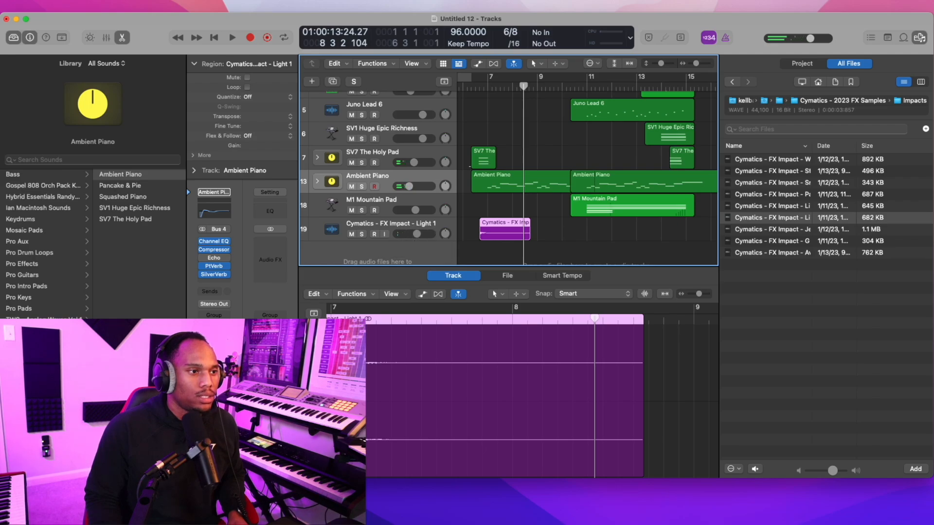
# Return the playhead to bar 5 and audition the last three samples in the Impacts folder.
pyautogui.hscroll(-5, 578, 98)
pyautogui.click(561, 86)
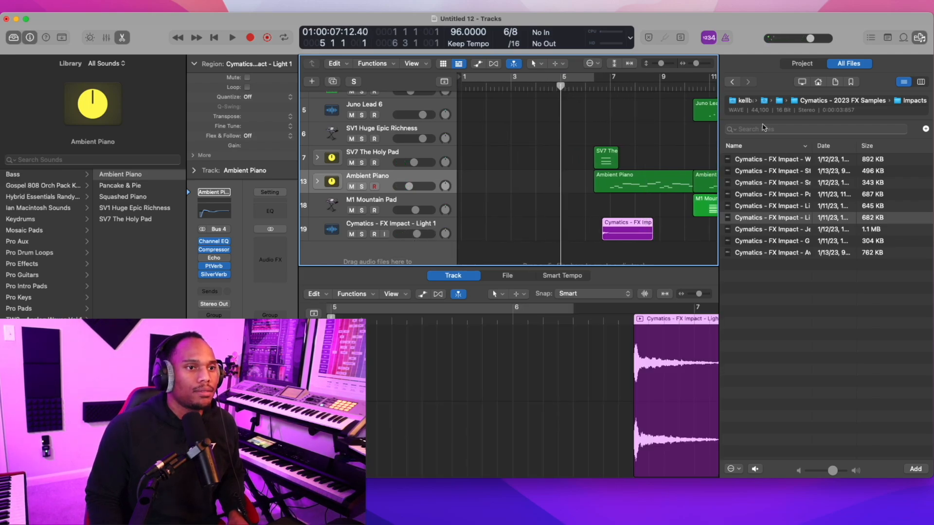
pyautogui.click(771, 252)
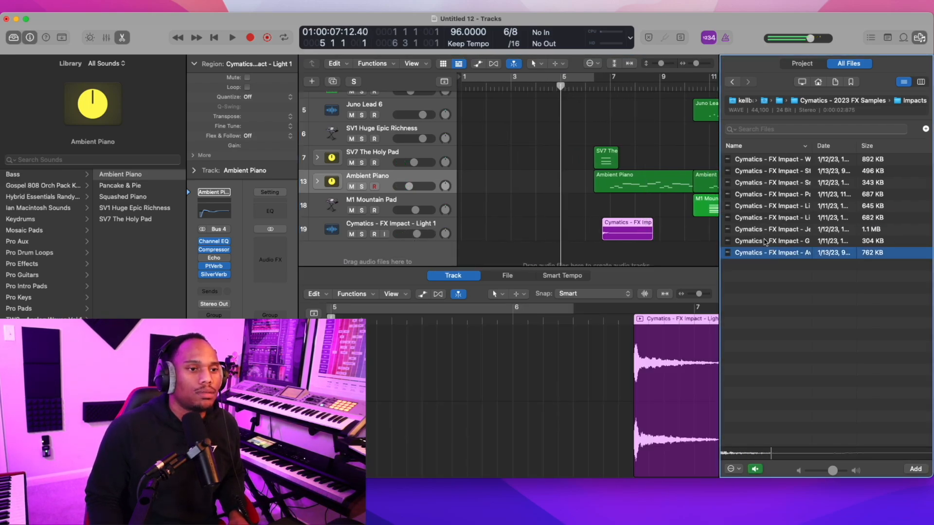
pyautogui.click(765, 241)
pyautogui.click(763, 230)
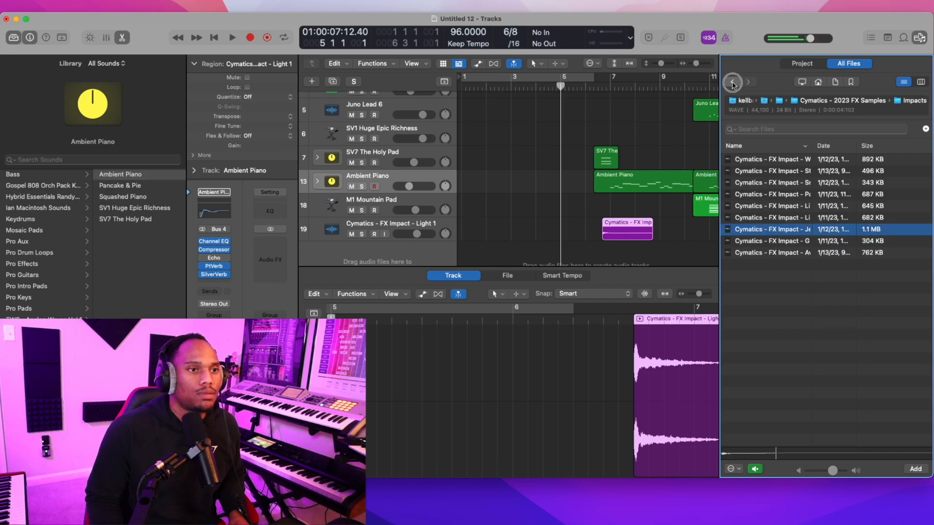
# Leave the Impacts folder and open the Reverse folder of the Cymatics - 2023 FX Samples.
pyautogui.click(733, 82)
pyautogui.doubleClick(742, 194)
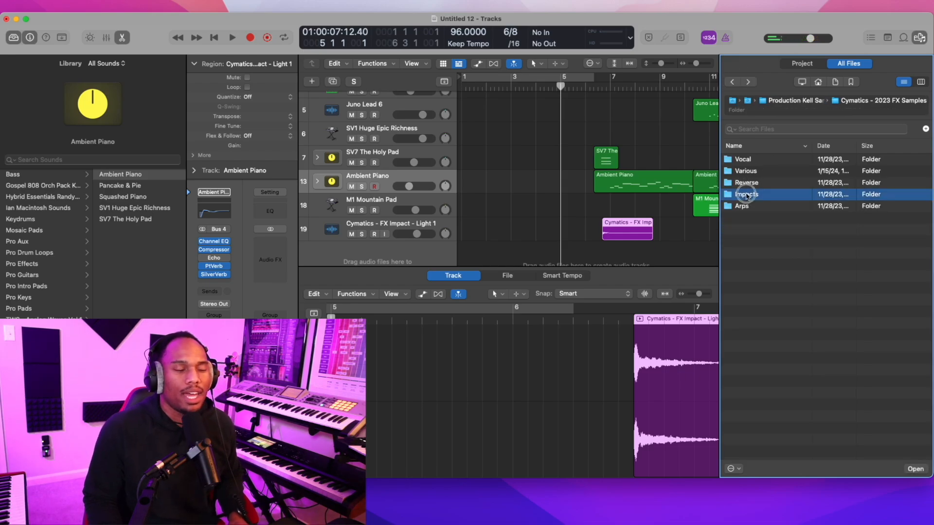
pyautogui.click(737, 83)
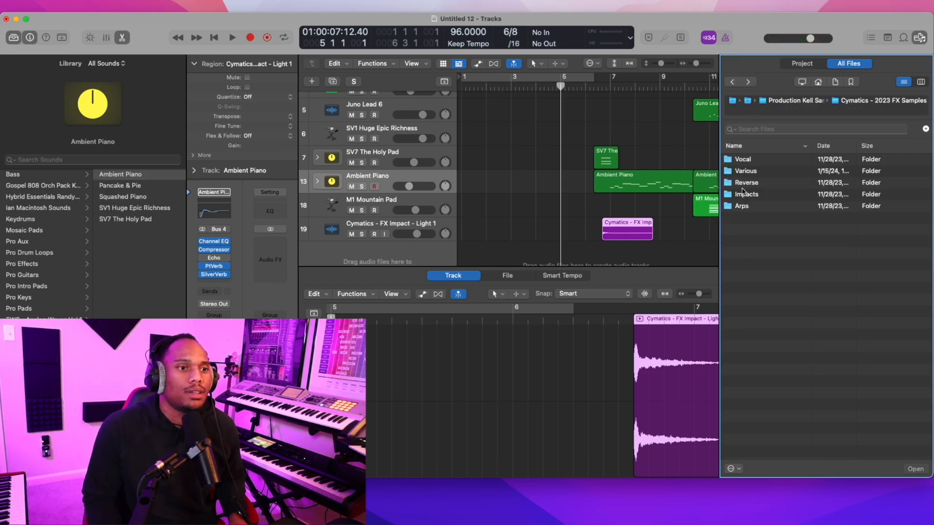
pyautogui.doubleClick(743, 186)
pyautogui.click(744, 184)
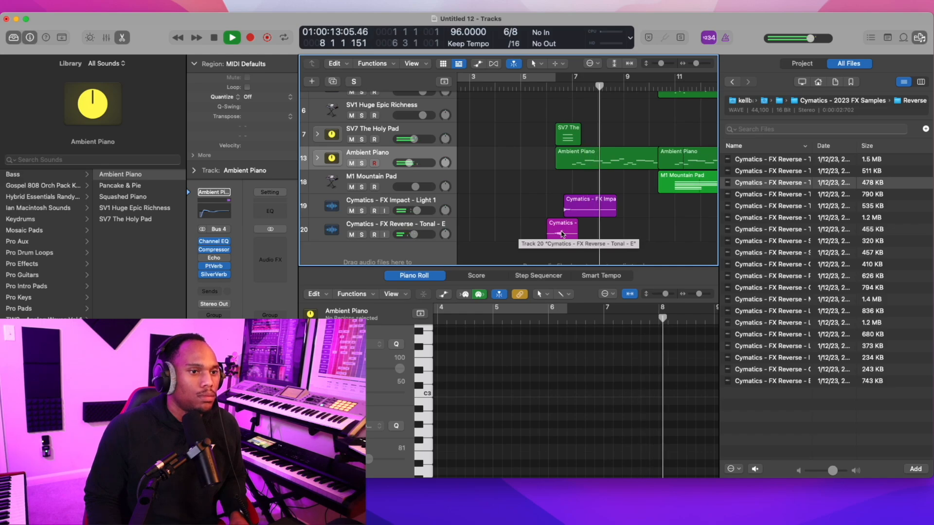
# Stop playback and delete the FX Reverse - Tonal - E region near bar 6, keeping its track.
pyautogui.click(537, 231)
pyautogui.press('space')
pyautogui.press('Delete')
# Audition the three samples just below the middle tonal one in the upper part of the Reverse folder's list.
pyautogui.click(759, 198)
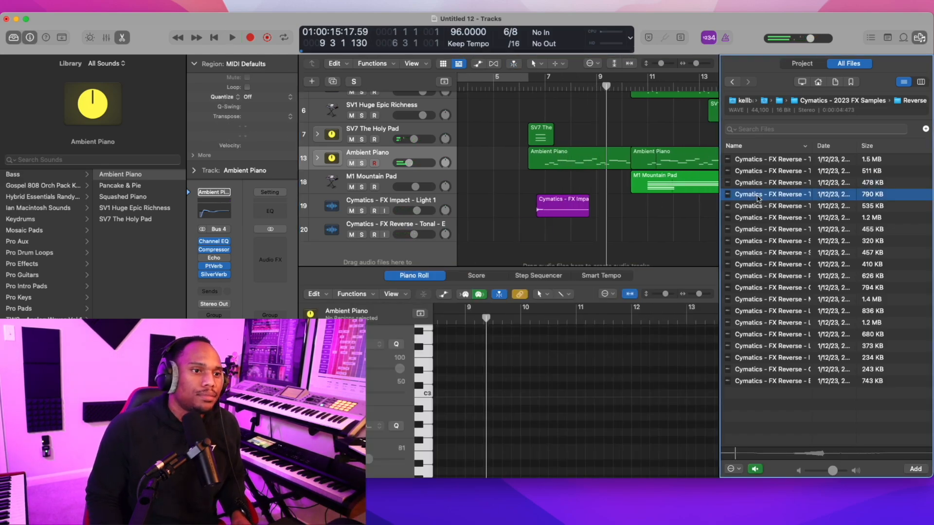
pyautogui.click(766, 206)
pyautogui.click(769, 218)
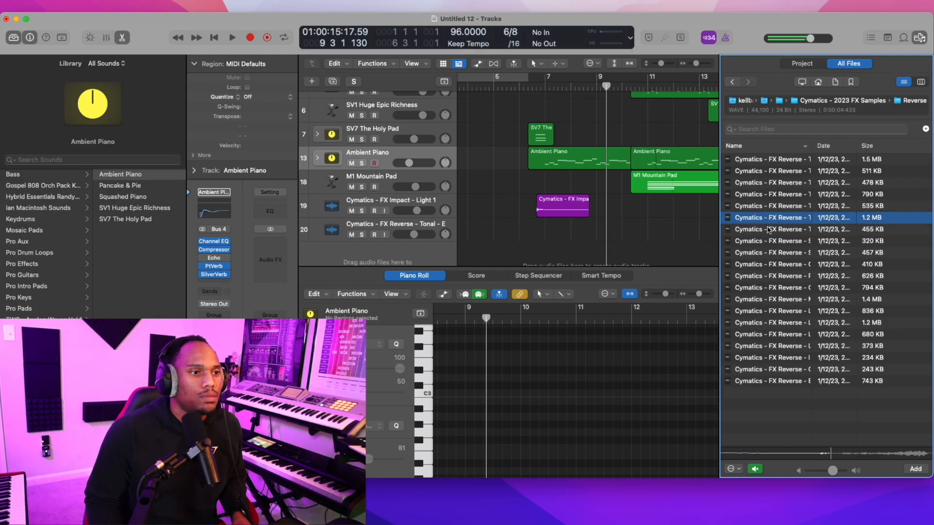
# Delete the empty FX Reverse - Tonal - E track below the FX Impact - Light 1 track.
pyautogui.moveTo(771, 224); pyautogui.dragTo(519, 233)
pyautogui.press('super+BackSpace')
pyautogui.click(493, 194)
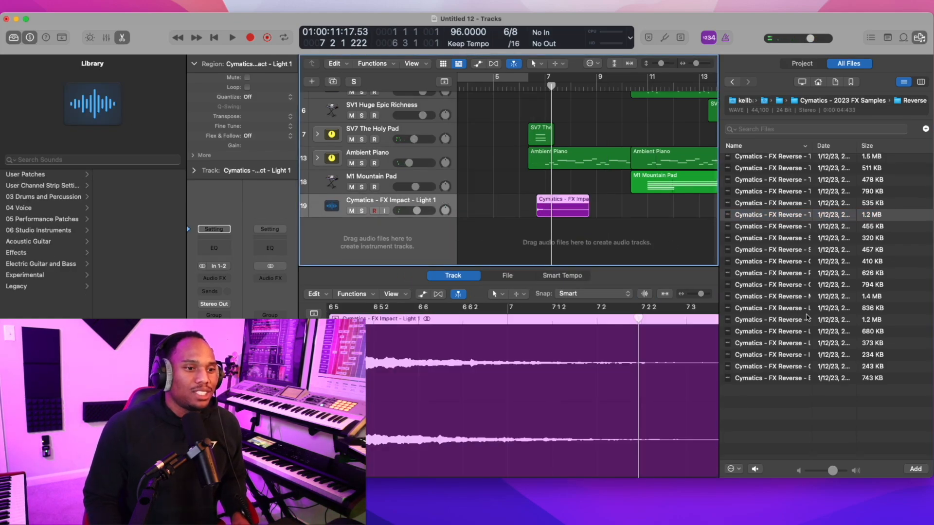
# Audition Reverse samples and place FX Reverse - Predator on a new track below FX Impact - Light 1, leading into the impact.
pyautogui.click(777, 290)
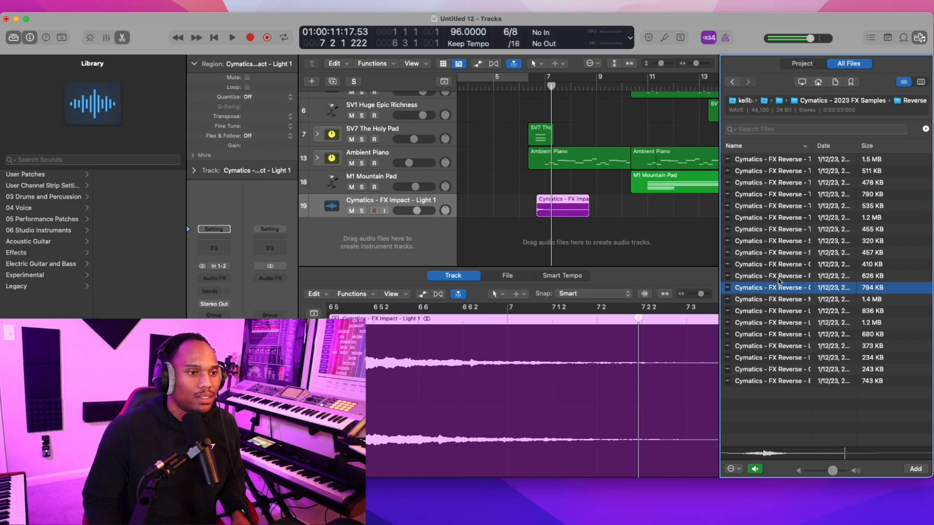
pyautogui.moveTo(751, 281); pyautogui.dragTo(564, 228)
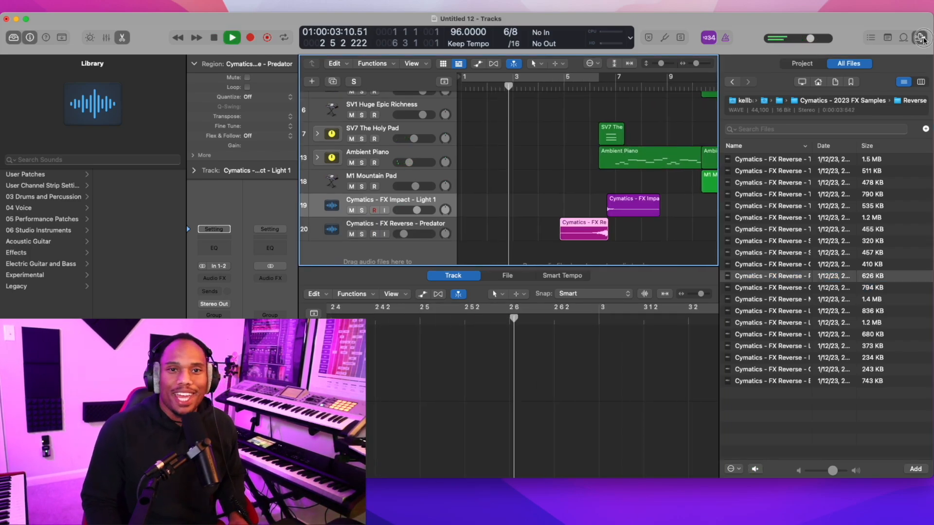
# Close the file browser and the editor, and trim the start of the FX Reverse - Predator region to about bar 5.
pyautogui.press('f')
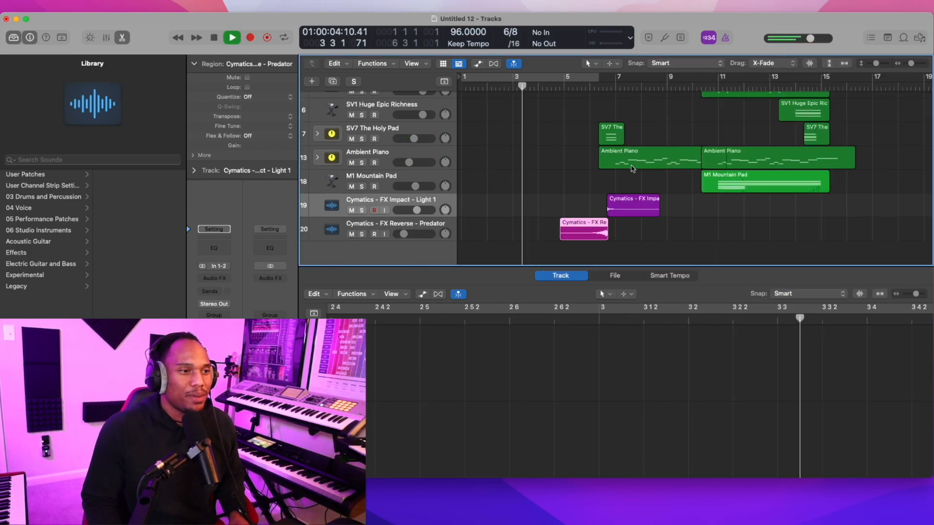
pyautogui.click(122, 37)
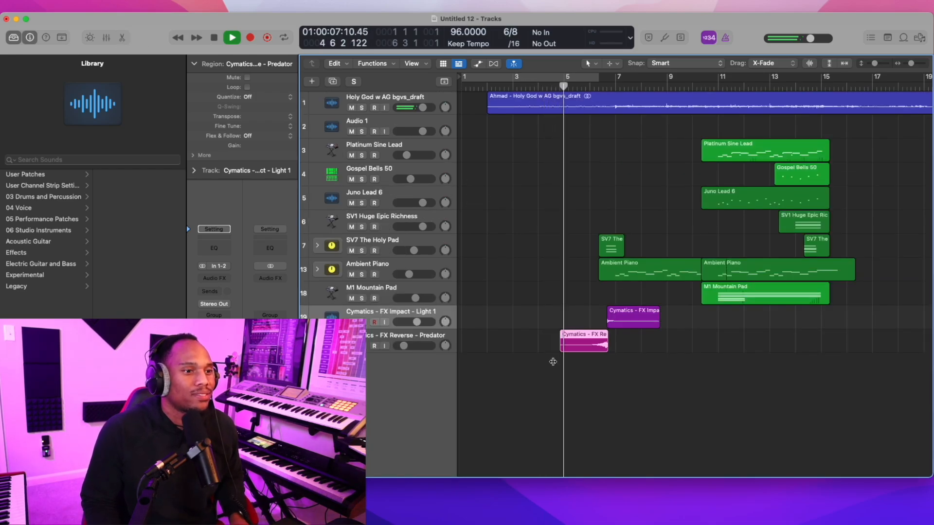
pyautogui.moveTo(561, 340); pyautogui.dragTo(565, 340)
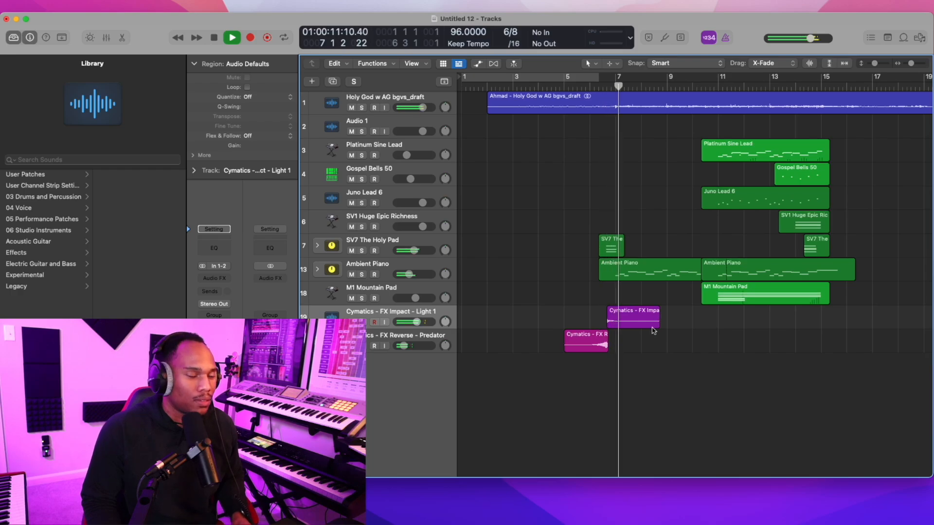
# Copy the FX Reverse - Predator region on its own track to about bar 13, leading up to bar 15.
pyautogui.scroll(1, 621, 249)
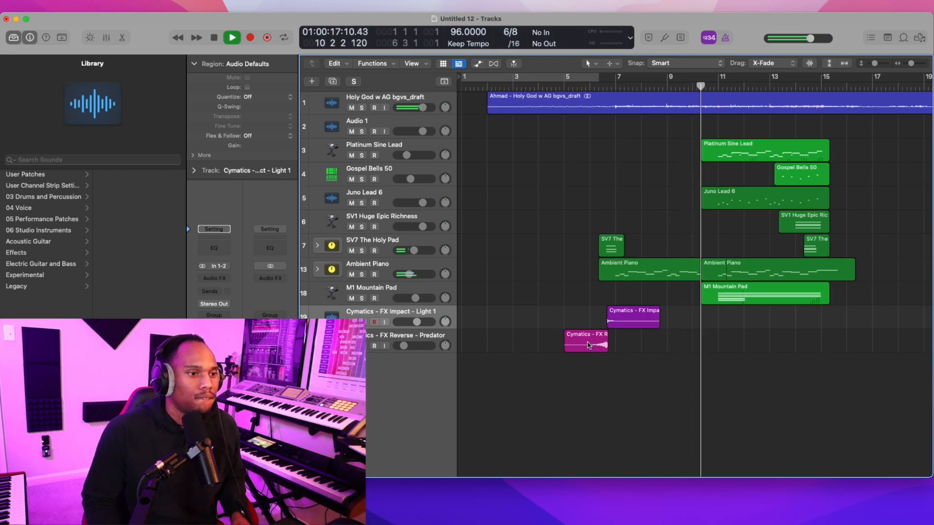
pyautogui.moveTo(587, 345); pyautogui.dragTo(799, 345)
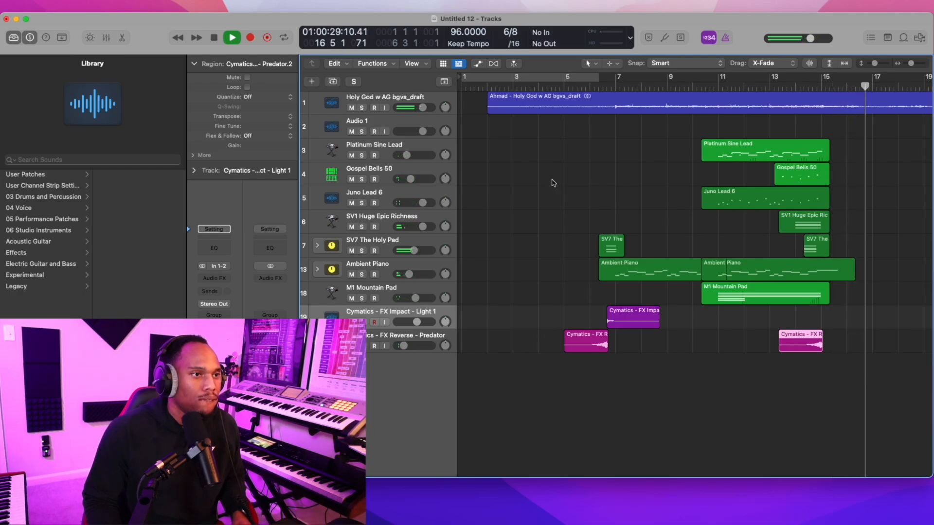
# Play the arrangement from the song's start at bar 2 to review all the layered parts.
pyautogui.click(487, 87)
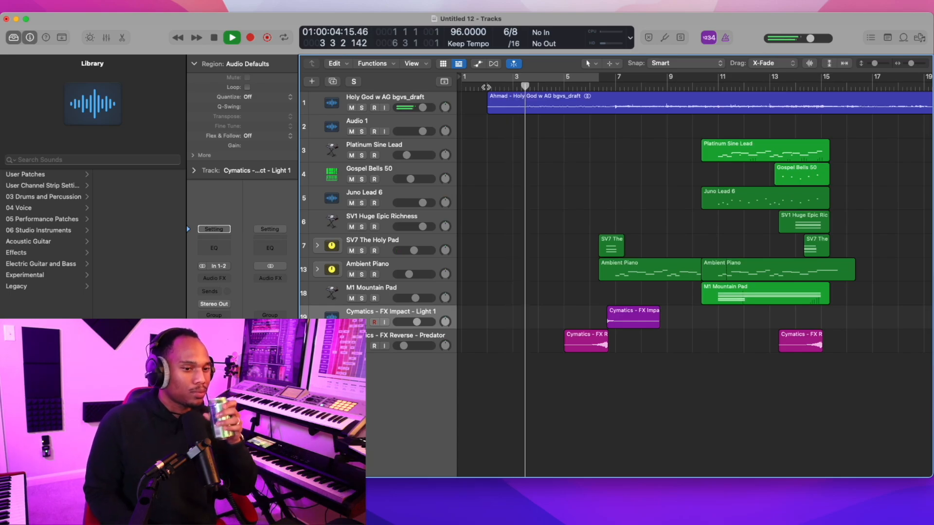
pyautogui.press('space')
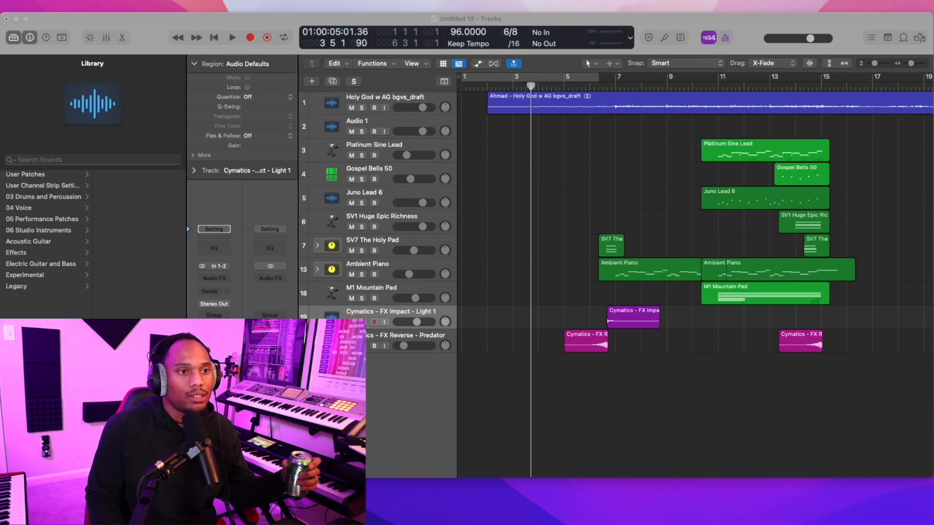
pyautogui.click(542, 62)
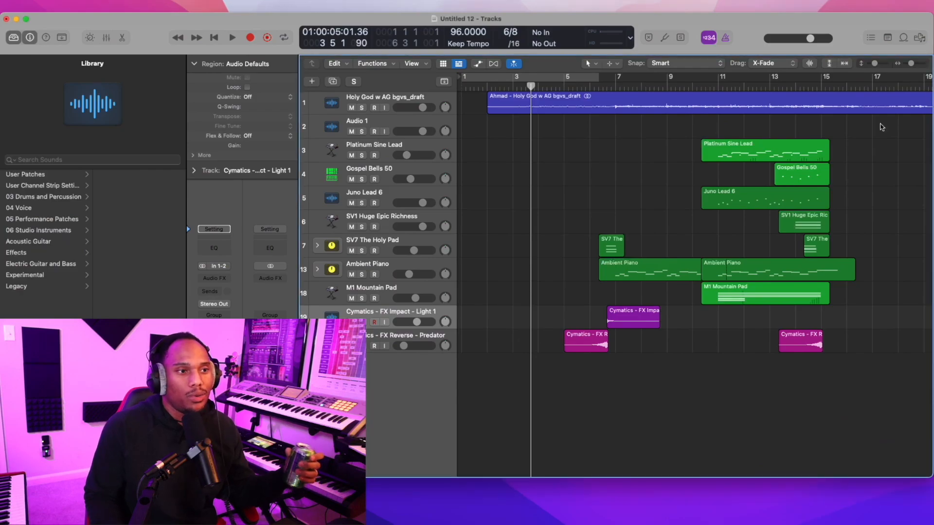
pyautogui.click(489, 91)
pyautogui.press('space')
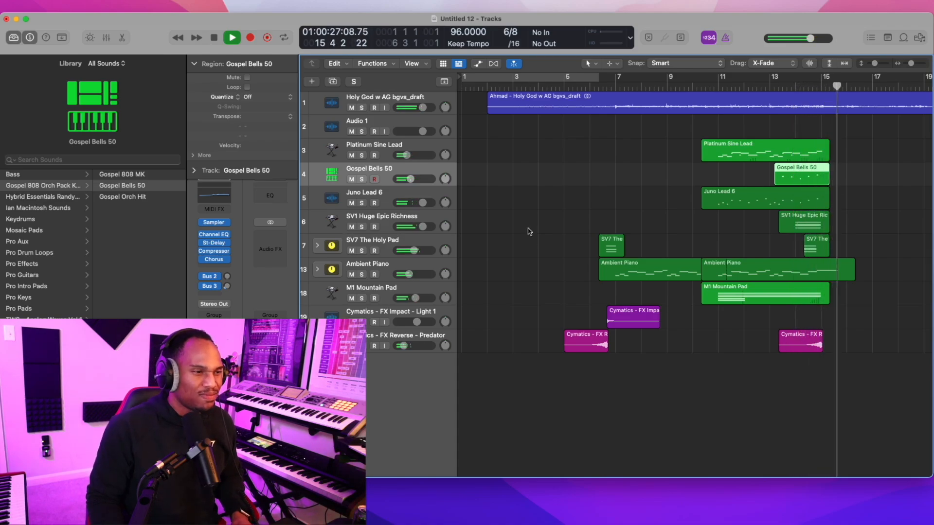
# Select the M1 Mountain Pad track and try it over the song from about bar 19.
pyautogui.hscroll(3, 499, 202)
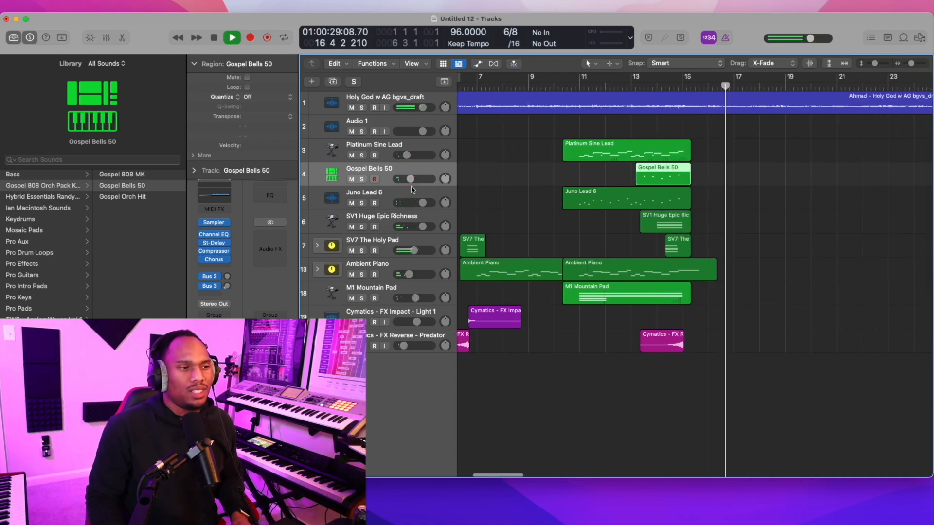
pyautogui.click(389, 223)
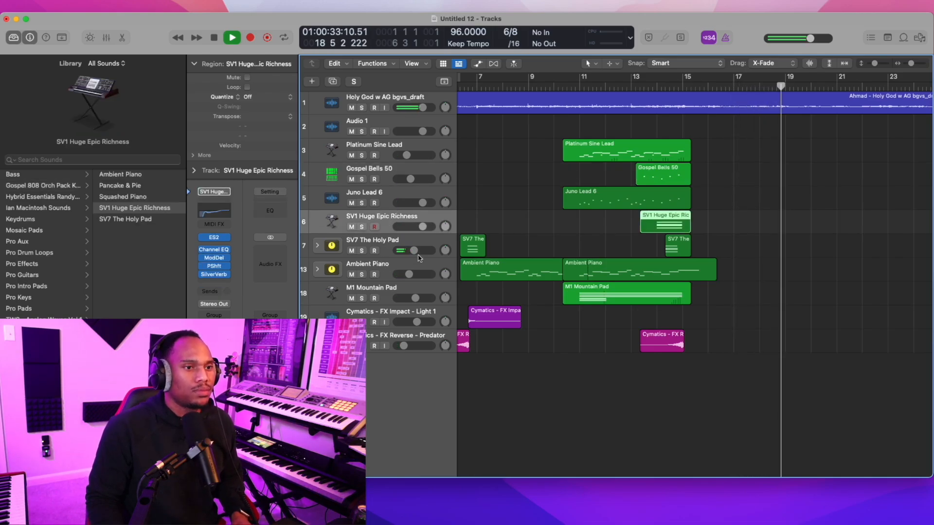
pyautogui.click(397, 278)
pyautogui.click(387, 288)
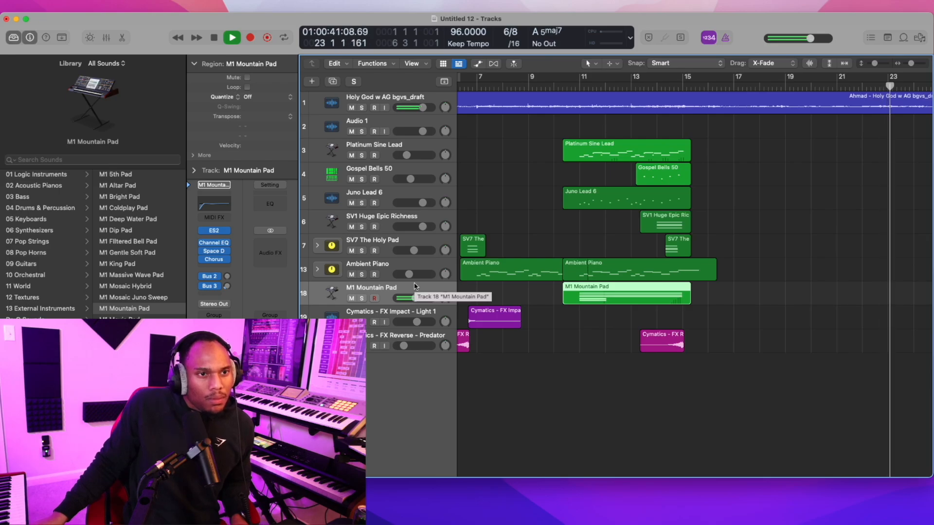
pyautogui.press('space')
pyautogui.click(786, 89)
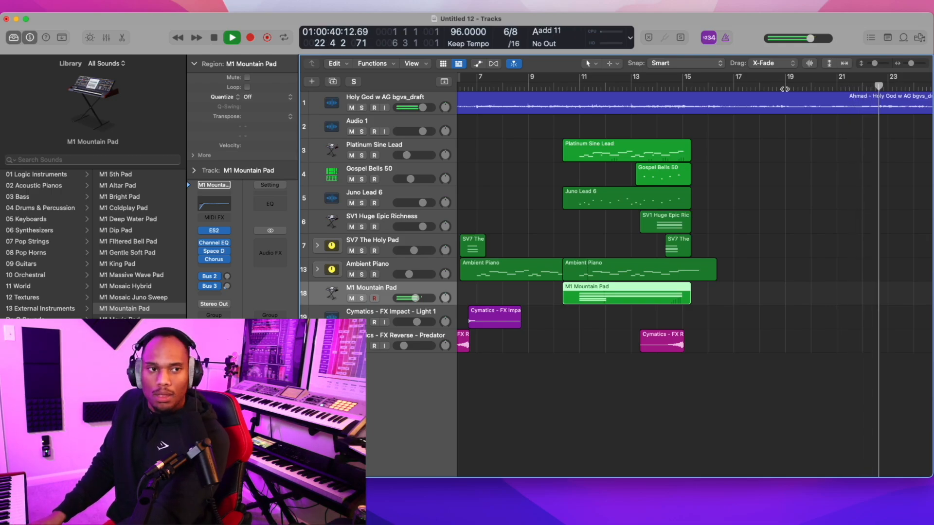
# Replay the song from bar 19 to rehearse the next M1 Mountain Pad part.
pyautogui.hscroll(-3, 644, 79)
pyautogui.hscroll(-1, 644, 79)
pyautogui.press('space')
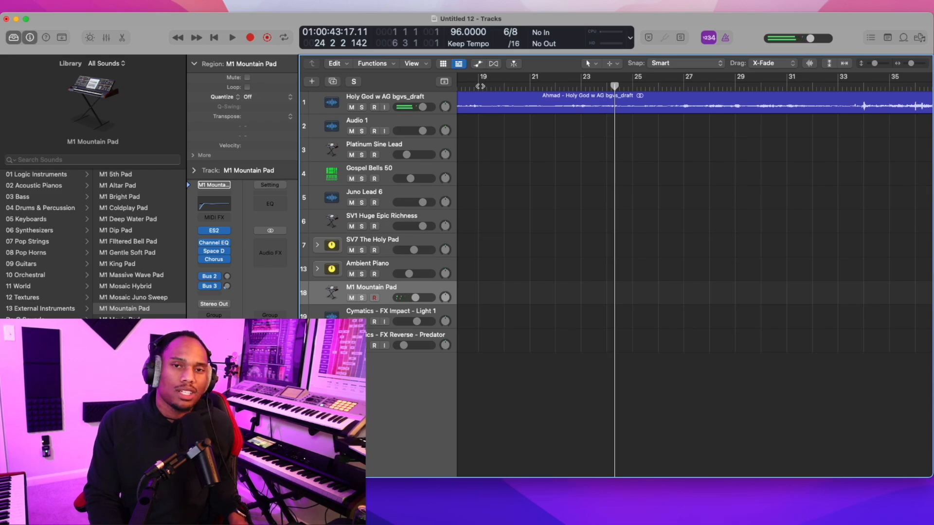
pyautogui.click(478, 86)
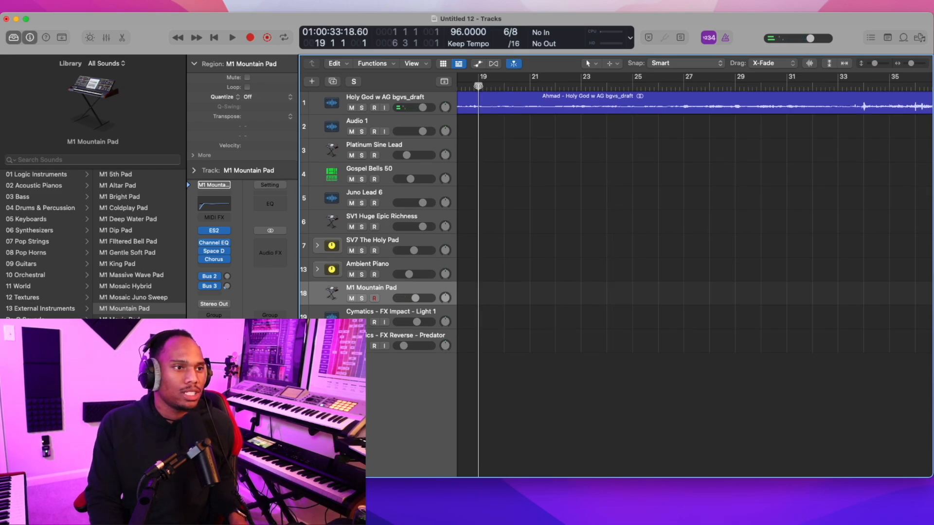
pyautogui.press('space')
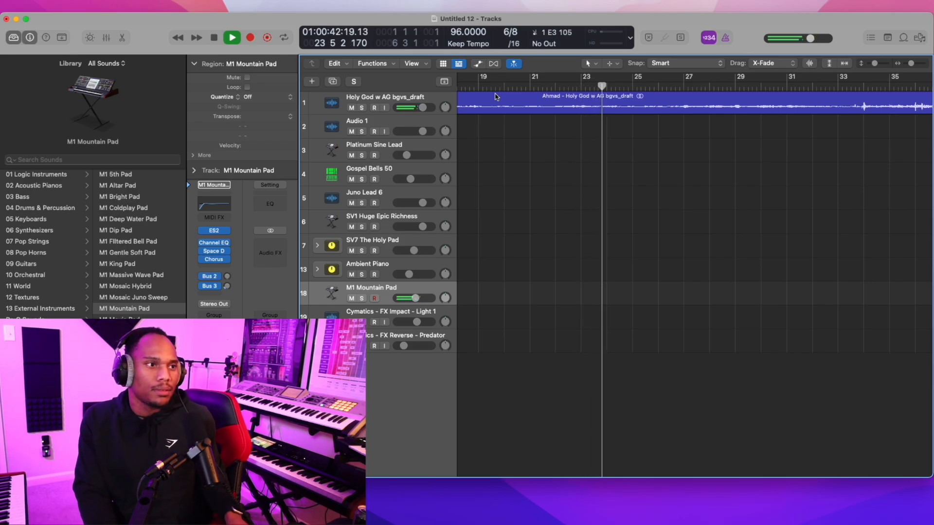
pyautogui.press('space')
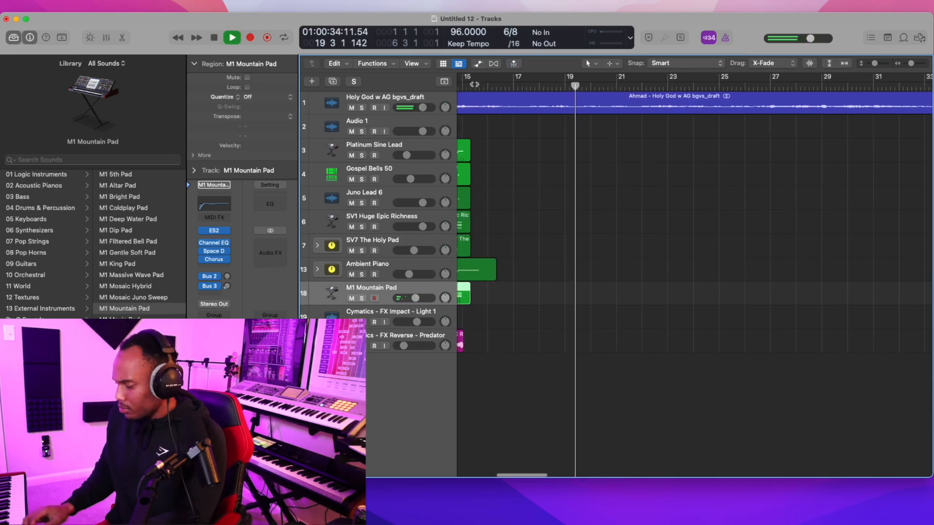
# Try recording an M1 Mountain Pad take over about bars 21 to 24 and select all its notes in the Piano Roll.
pyautogui.press('z')
pyautogui.press('r')
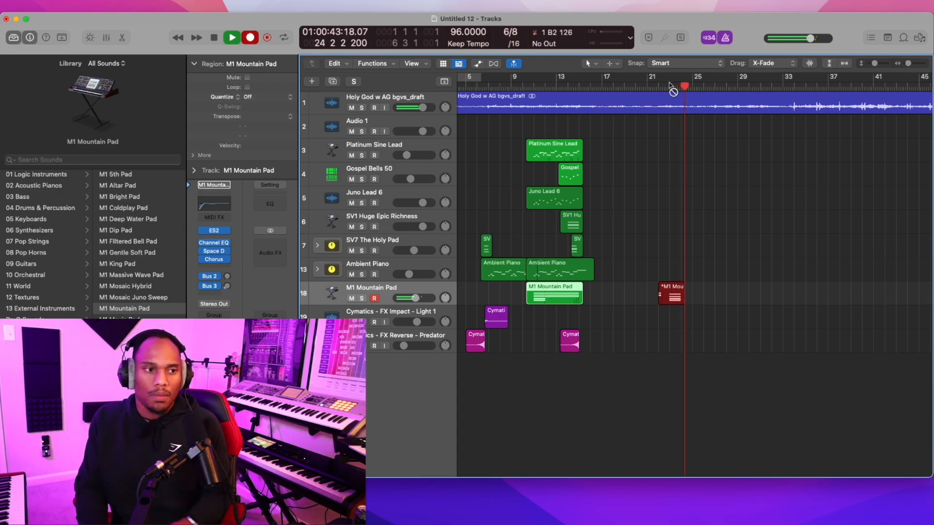
pyautogui.click(655, 82)
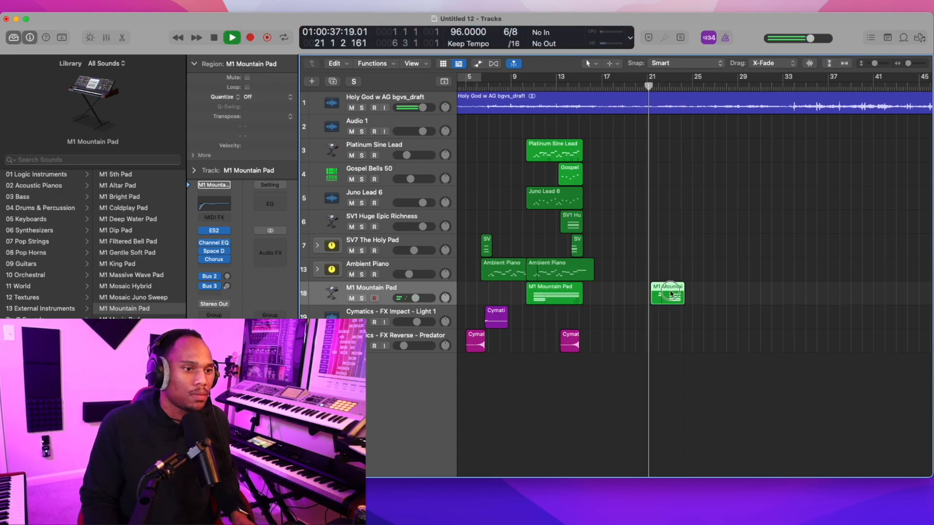
pyautogui.press('e')
pyautogui.press('super+a')
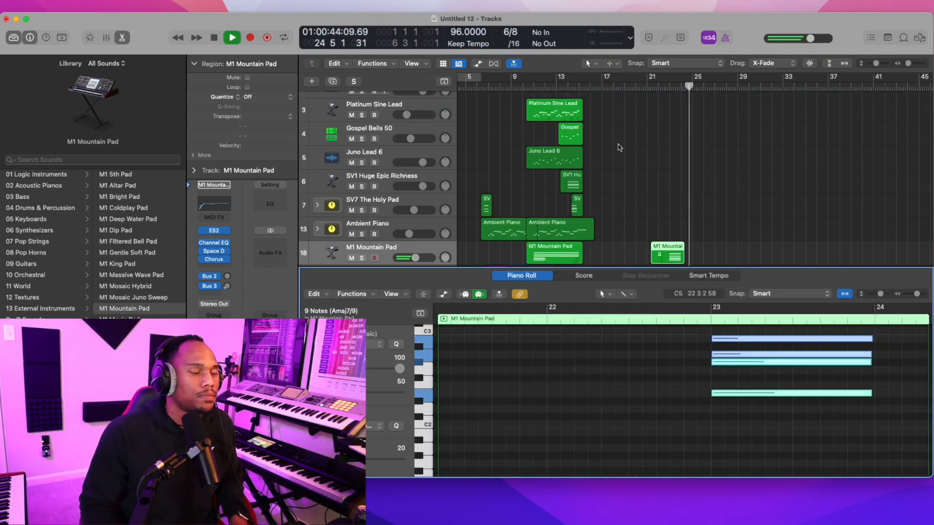
# Close the Piano Roll, stop playback and delete the new M1 Mountain Pad region near bar 21.
pyautogui.scroll(2, 619, 147)
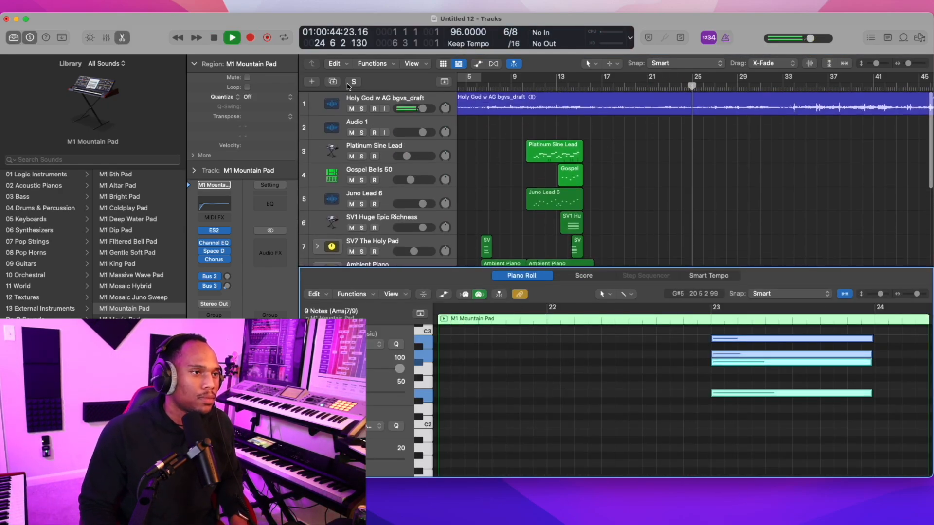
pyautogui.press('e')
pyautogui.press('space')
pyautogui.moveTo(616, 254); pyautogui.dragTo(682, 336)
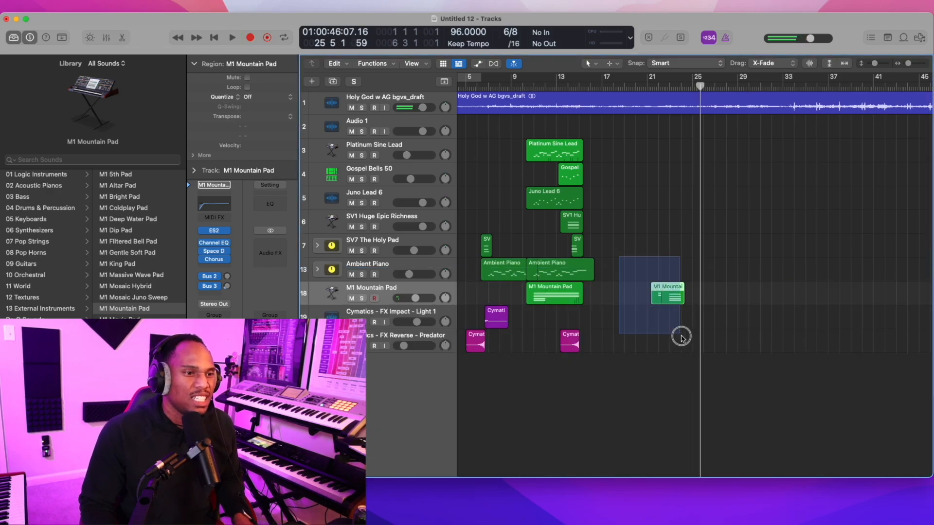
pyautogui.press('Delete')
# Record a Platinum Sine Lead part over about bars 21 to 23, starting playback at bar 20.
pyautogui.click(637, 85)
pyautogui.press('space')
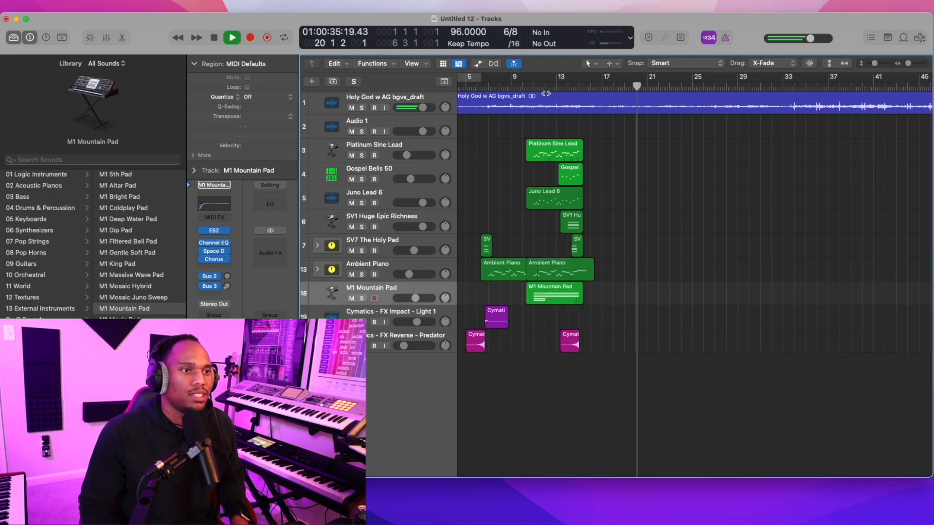
pyautogui.click(372, 179)
pyautogui.click(386, 152)
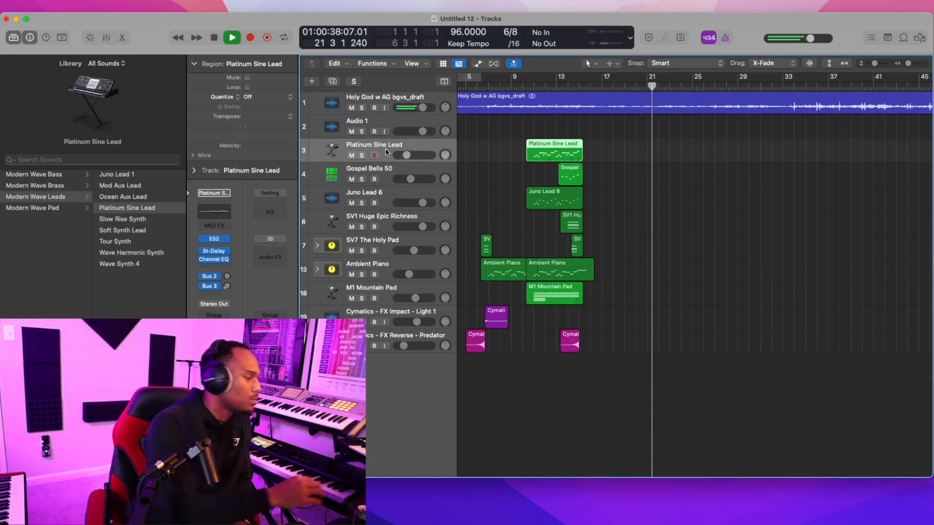
pyautogui.press('r')
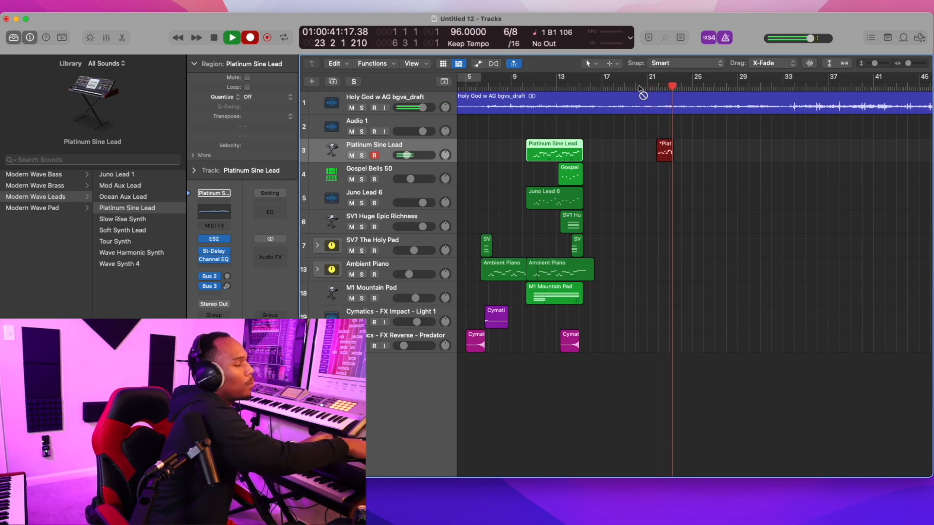
pyautogui.click(639, 87)
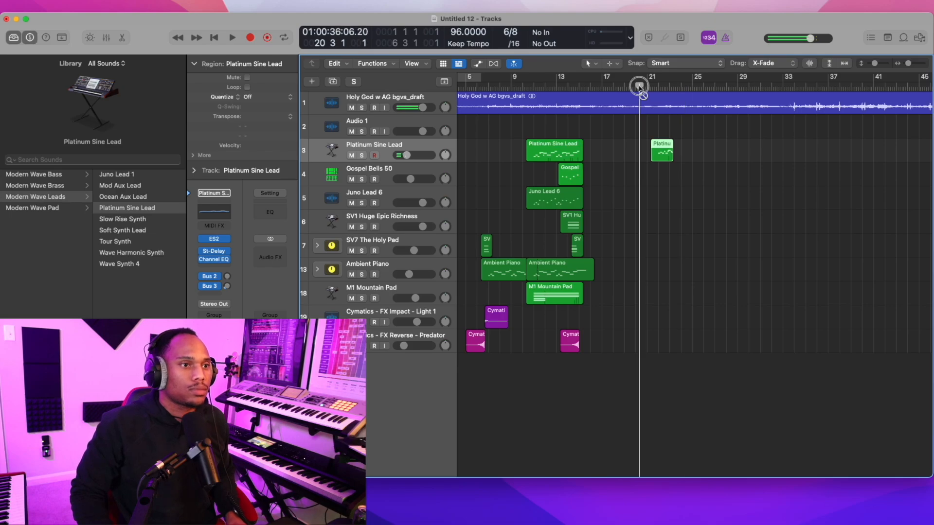
# Arm SV1 Huge Epic Richness and SV7 The Holy Pad together and record a pad part on both around bar 22.
pyautogui.click(383, 245)
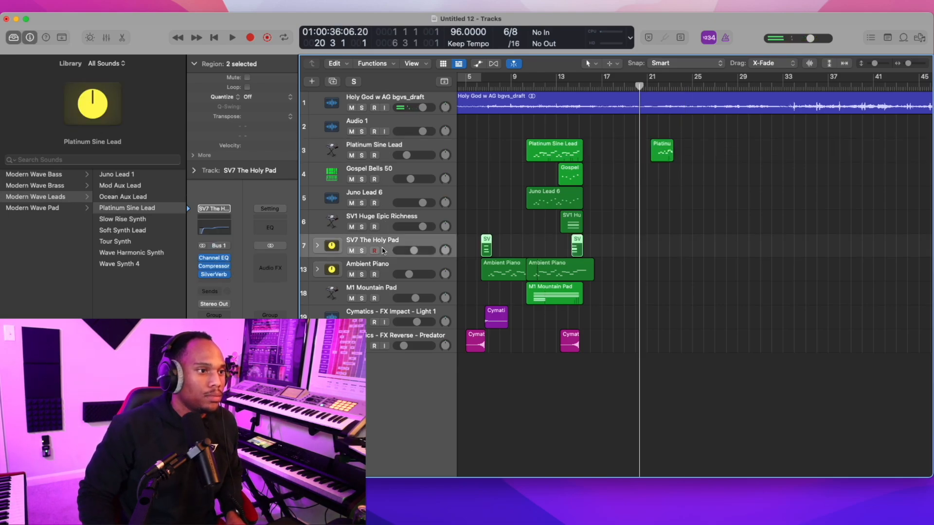
pyautogui.click(374, 250)
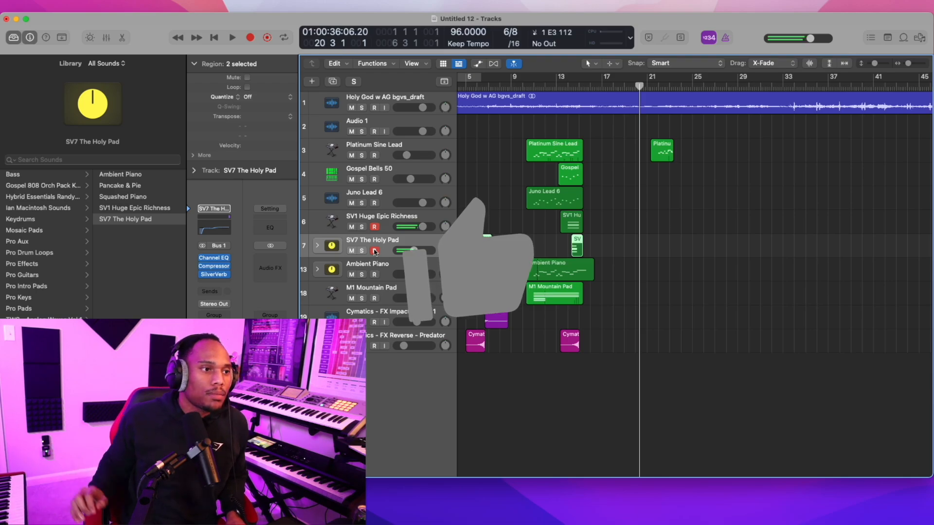
pyautogui.press('r')
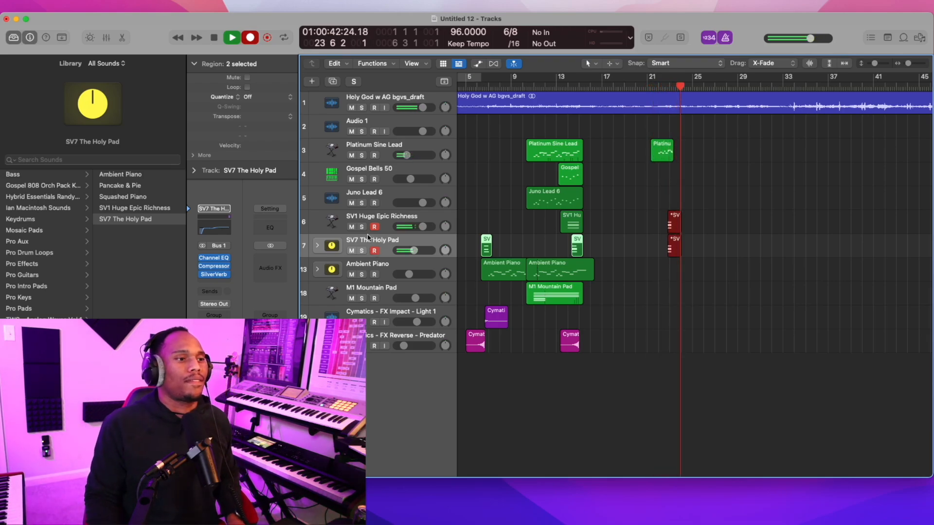
pyautogui.press('space')
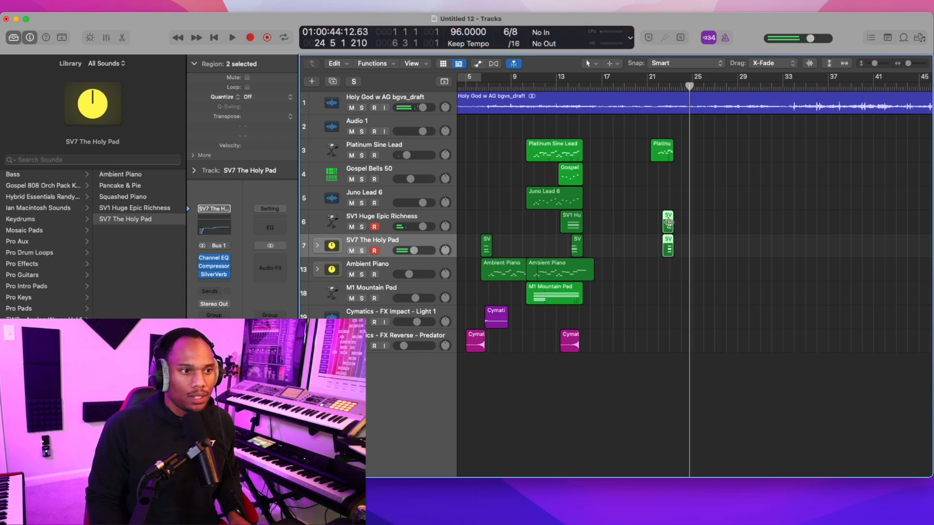
# Open the new pad regions in the Piano Roll, then record a Gospel Bells 50 part over about bars 21 to 23.
pyautogui.press('p')
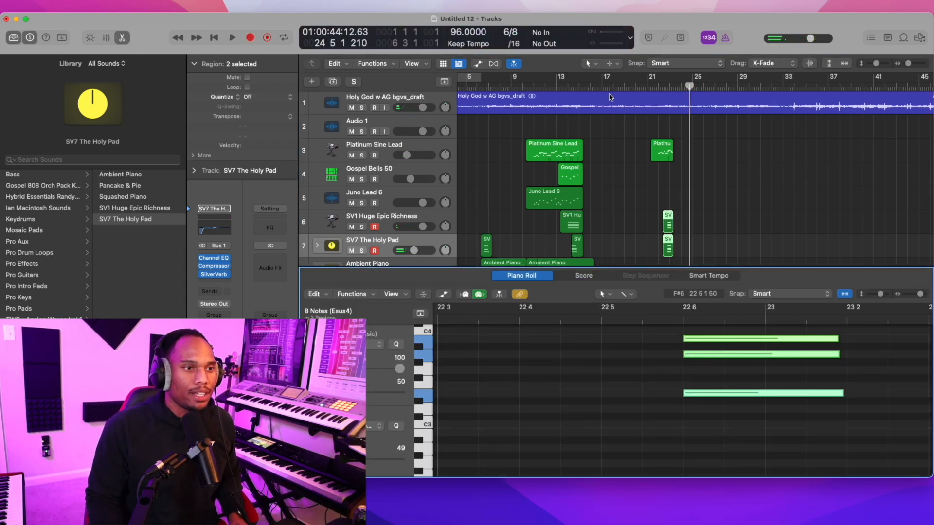
pyautogui.click(646, 87)
pyautogui.click(390, 169)
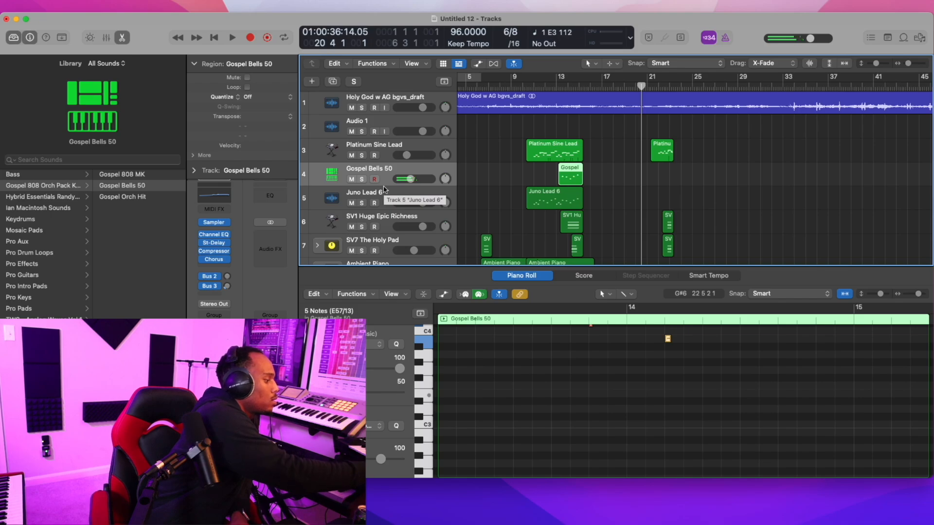
pyautogui.press('r')
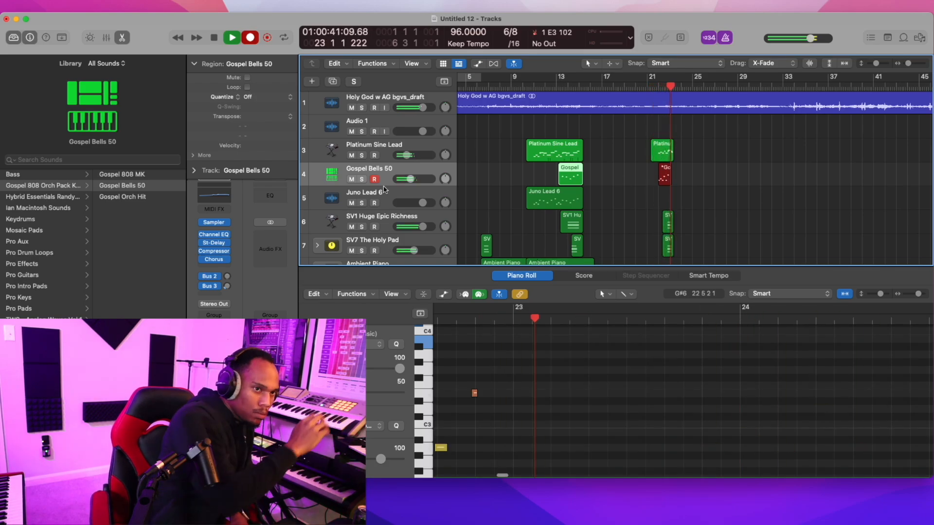
# Record a Juno Lead 6 part over about bars 21 to 23, discarding the first take and recording again.
pyautogui.click(384, 192)
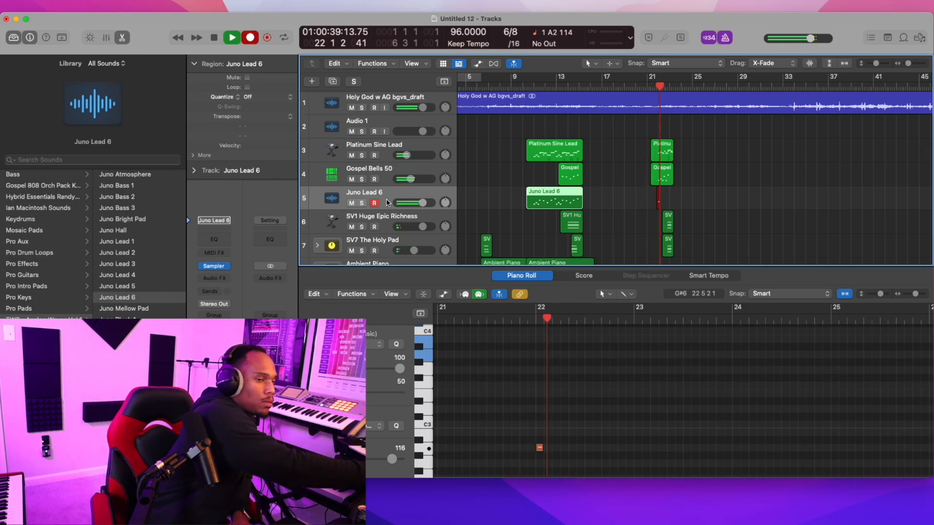
pyautogui.press('super+period')
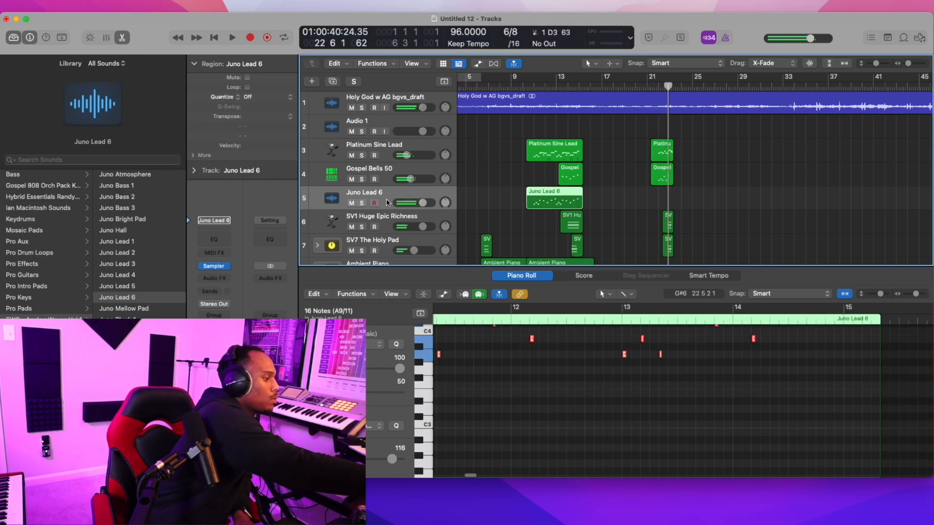
pyautogui.press('r')
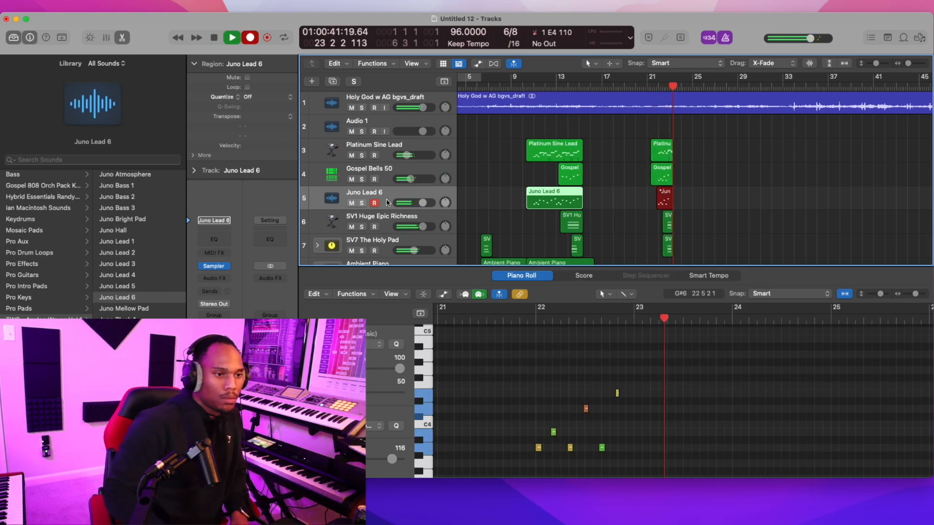
pyautogui.press('r')
pyautogui.press('space')
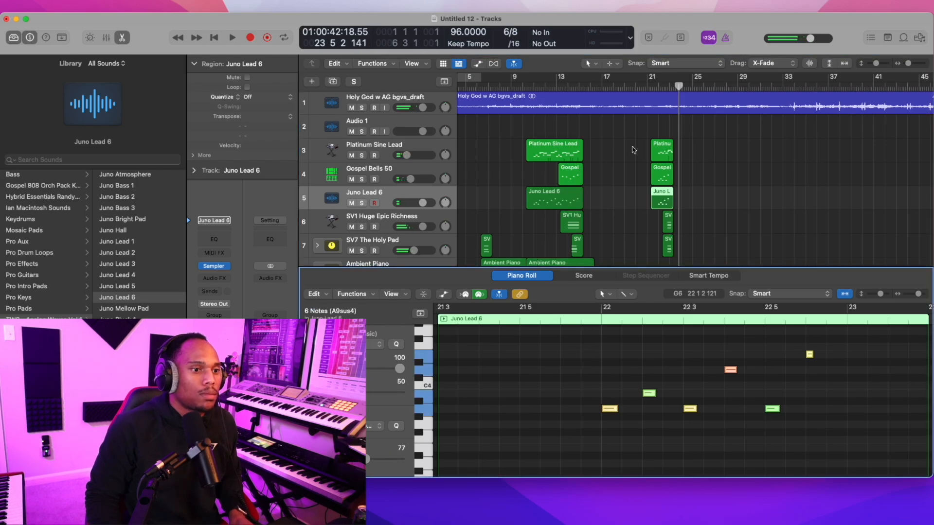
# Play back the layered parts from about bar 21, close the Piano Roll and stop playback.
pyautogui.click(649, 87)
pyautogui.press('space')
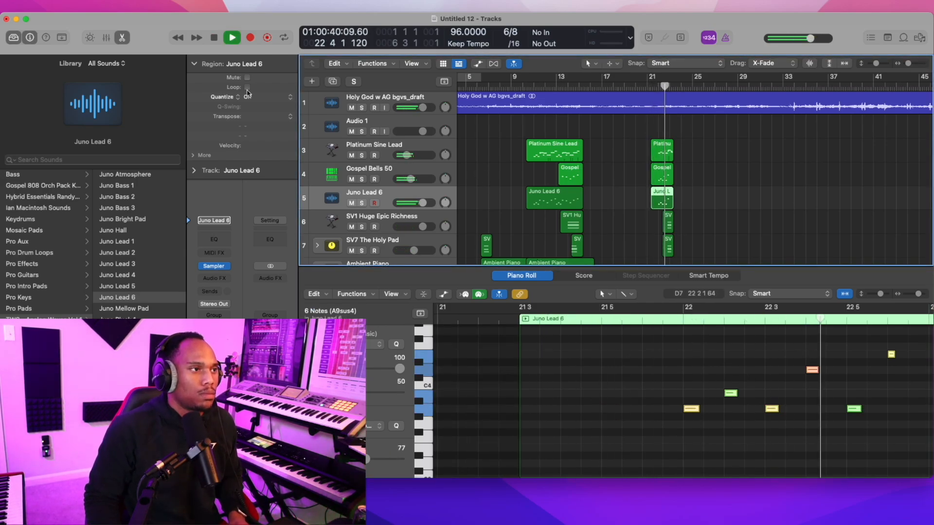
pyautogui.click(119, 38)
pyautogui.press('space')
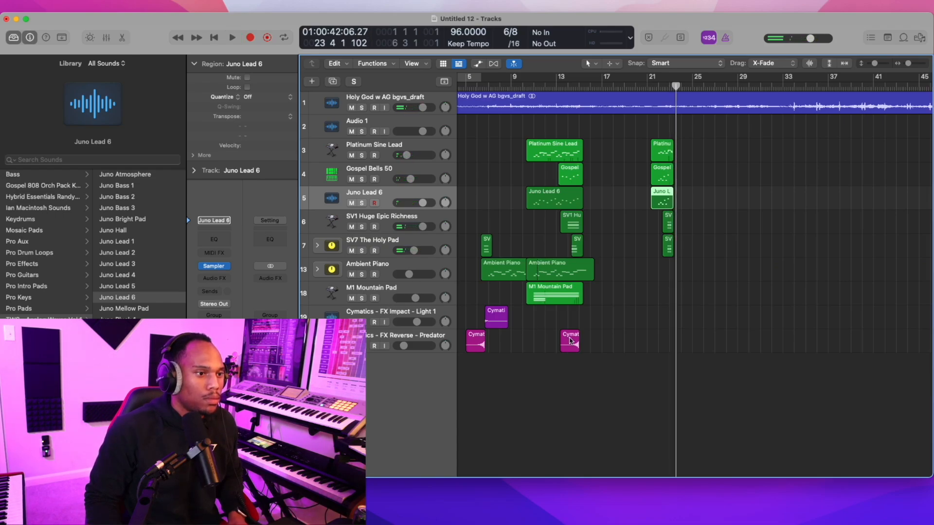
# Copy the FX Reverse and FX Impact regions so the reverse leads into the impact at bar 23, and play the section back.
pyautogui.keyDown('shift'); pyautogui.click(496, 317); pyautogui.keyUp('shift')
pyautogui.moveTo(497, 317); pyautogui.dragTo(679, 312)
pyautogui.click(637, 88)
pyautogui.press('space')
pyautogui.scroll(5, 638, 88)
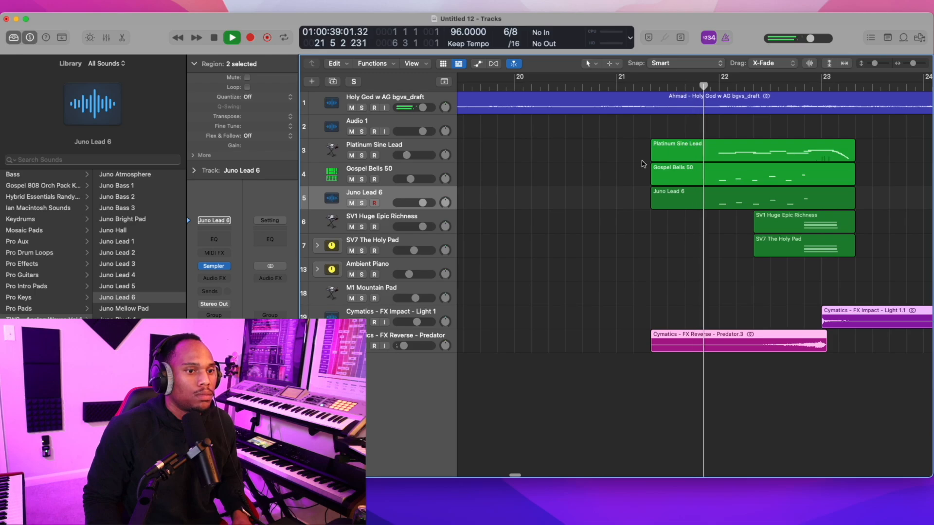
pyautogui.hscroll(3, 643, 163)
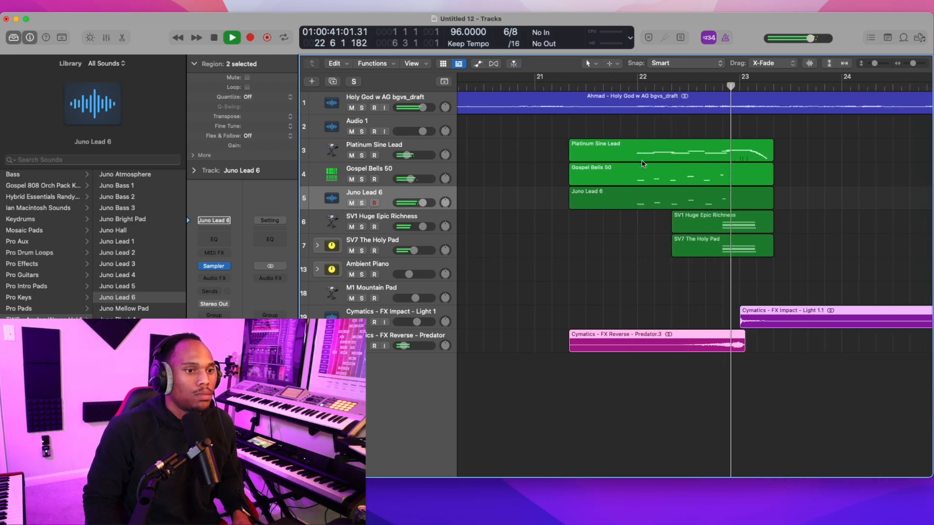
pyautogui.scroll(-5, 642, 164)
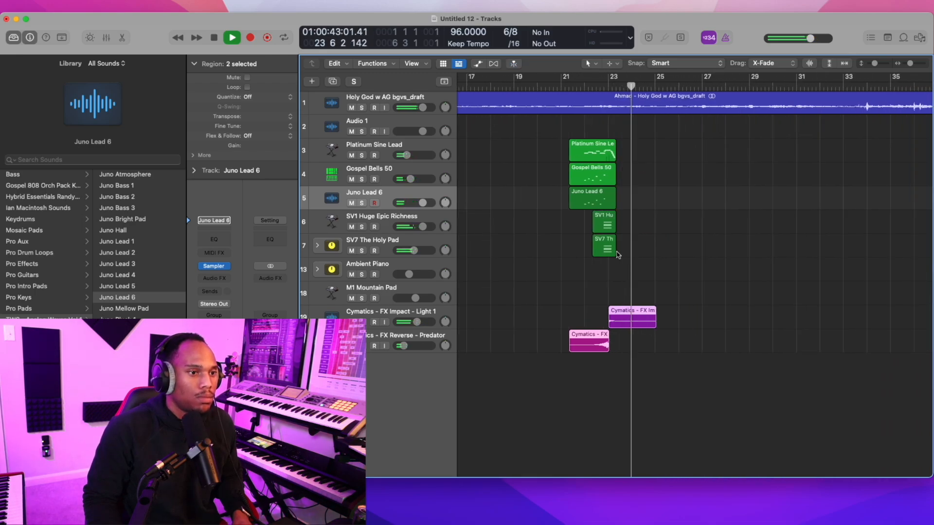
pyautogui.hscroll(-5, 603, 307)
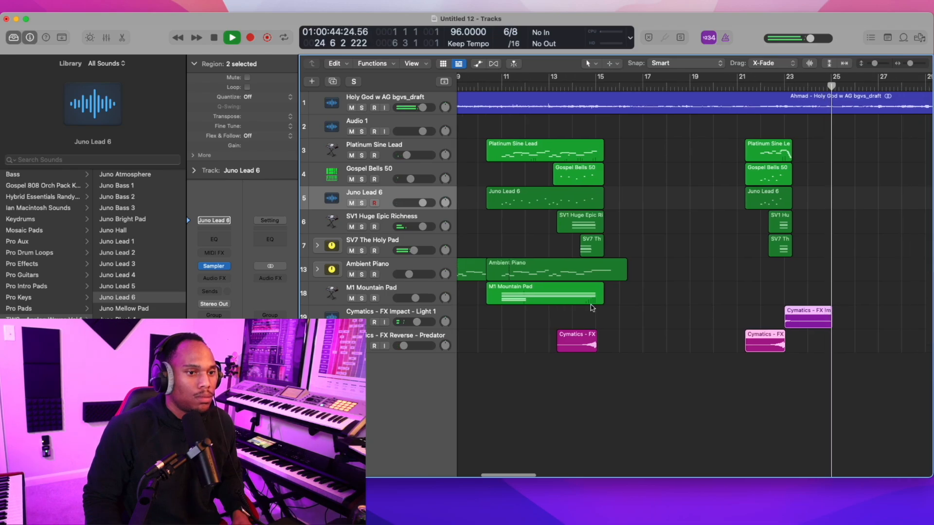
# Stop playback and delete only the FX Impact copy at bar 23, restoring the FX Reverse copy.
pyautogui.press('Delete')
pyautogui.press('space')
pyautogui.press('super+z')
pyautogui.click(790, 314)
pyautogui.press('Delete')
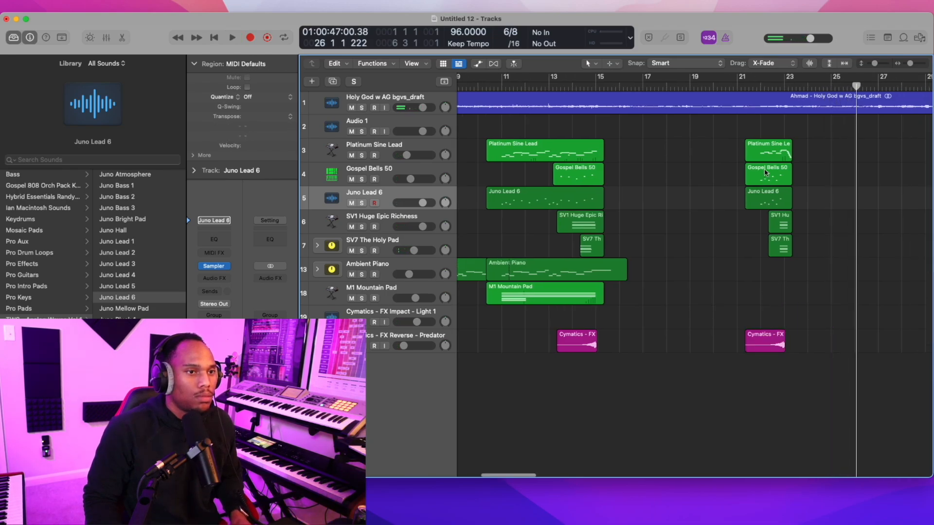
# Play back the section from about bar 21 to check the reverse effect against the layered parts.
pyautogui.doubleClick(734, 86)
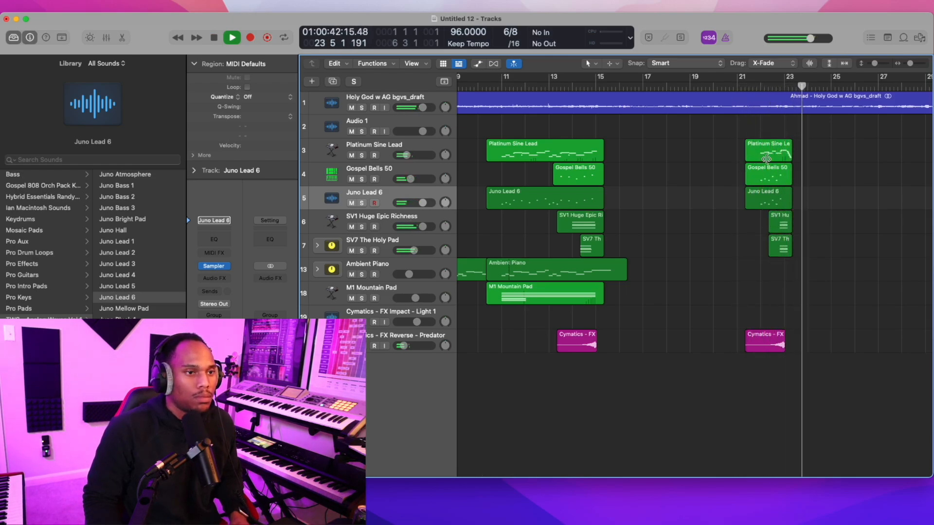
pyautogui.hscroll(5, 605, 282)
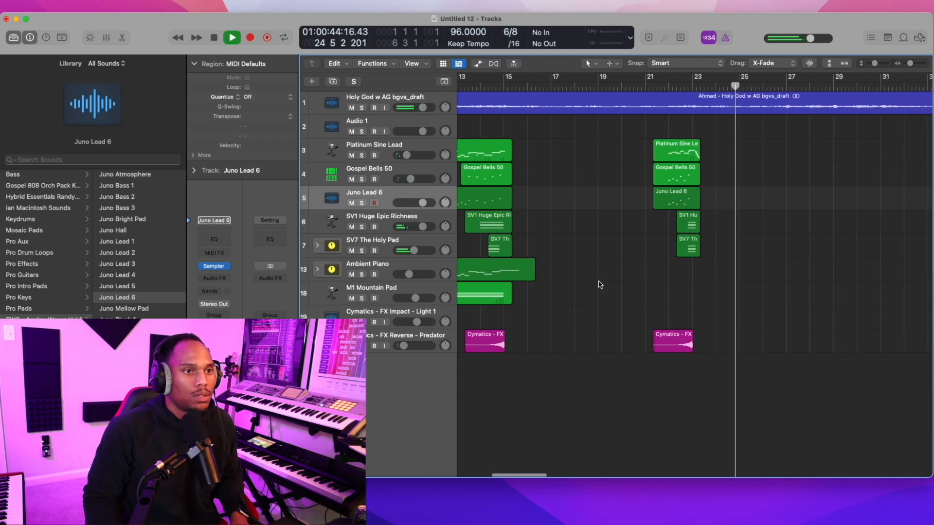
pyautogui.scroll(-5, 619, 262)
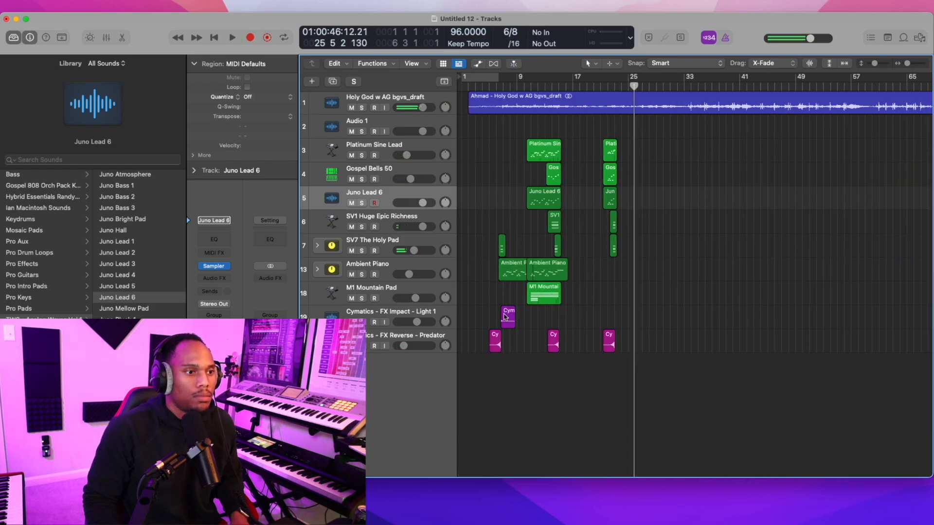
pyautogui.doubleClick(607, 88)
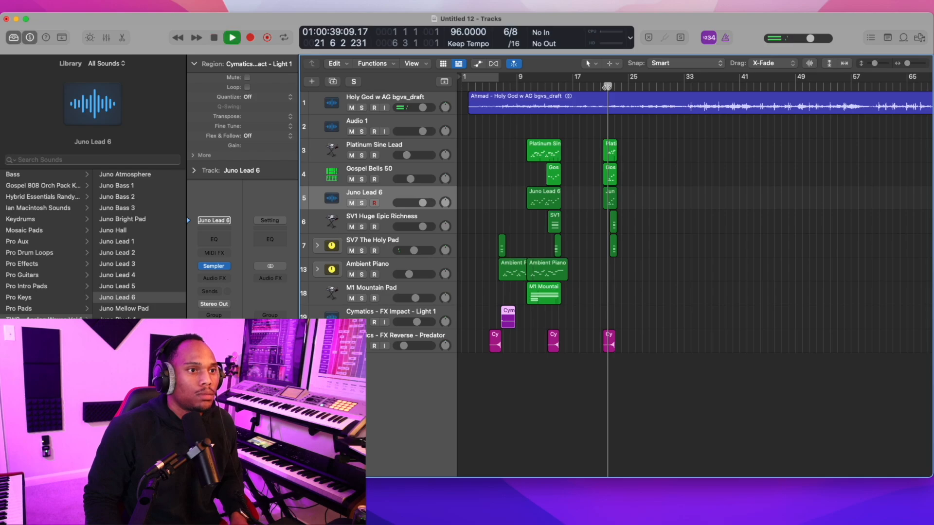
pyautogui.scroll(5, 606, 88)
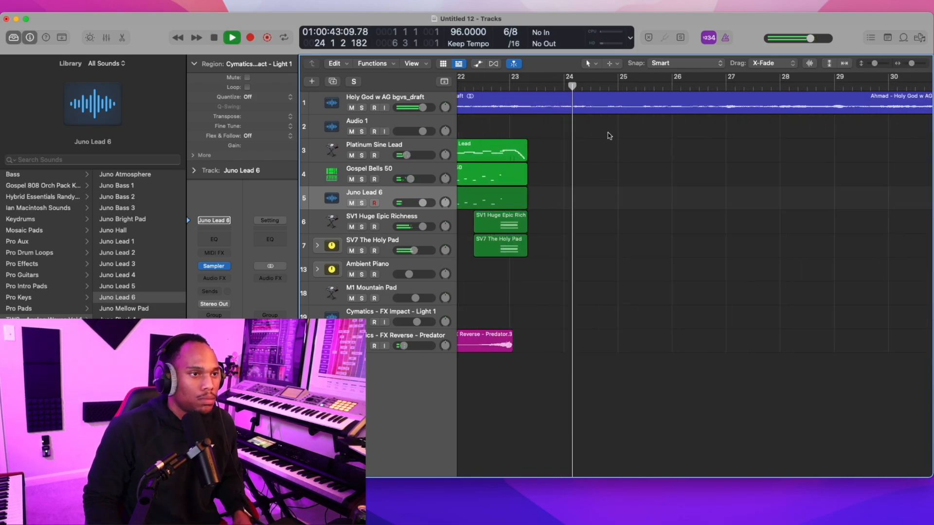
# Record an Ambient Piano part over about bars 21 to 23, undoing the first take and recording a second one.
pyautogui.press('space')
pyautogui.click(386, 268)
pyautogui.press('r')
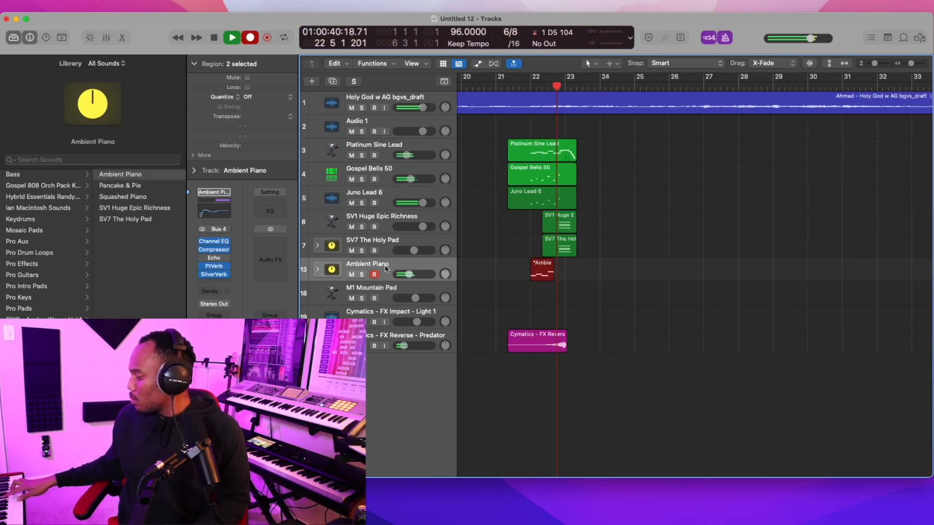
pyautogui.press('space')
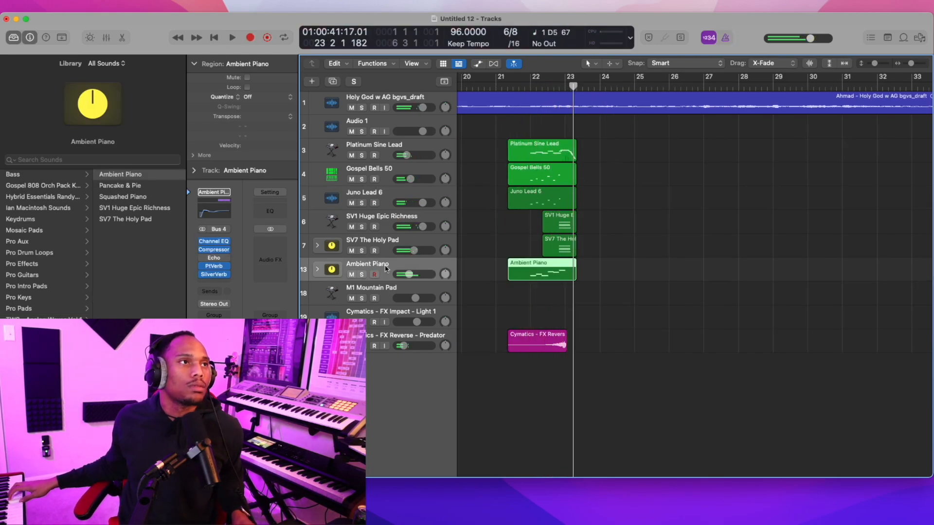
pyautogui.press('super+z')
pyautogui.press('r')
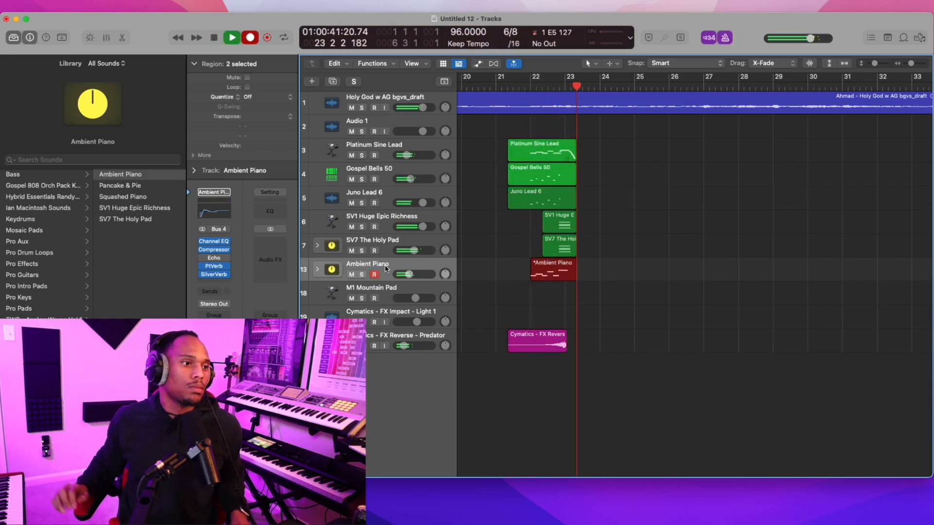
pyautogui.press('space')
# Record an M1 Mountain Pad part over about bars 22 to 24 and play the section back from before bar 21.
pyautogui.click(382, 288)
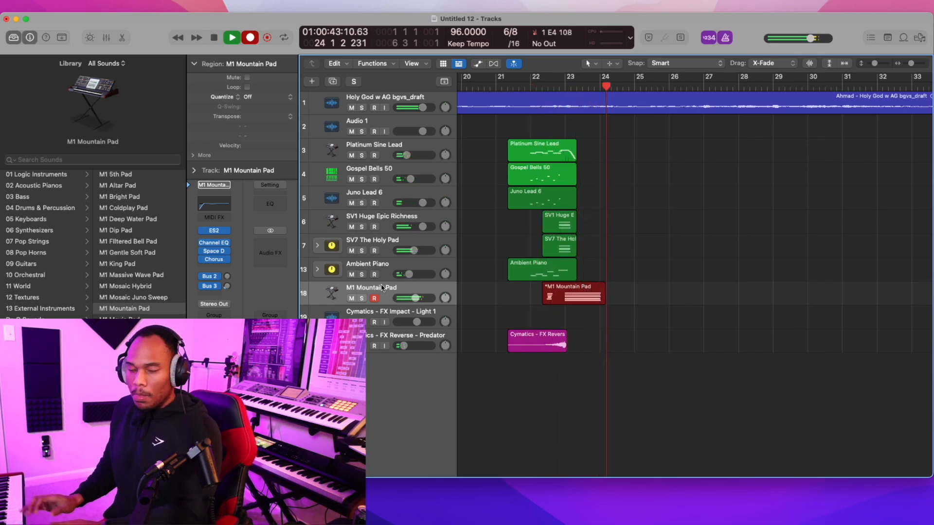
pyautogui.press('space')
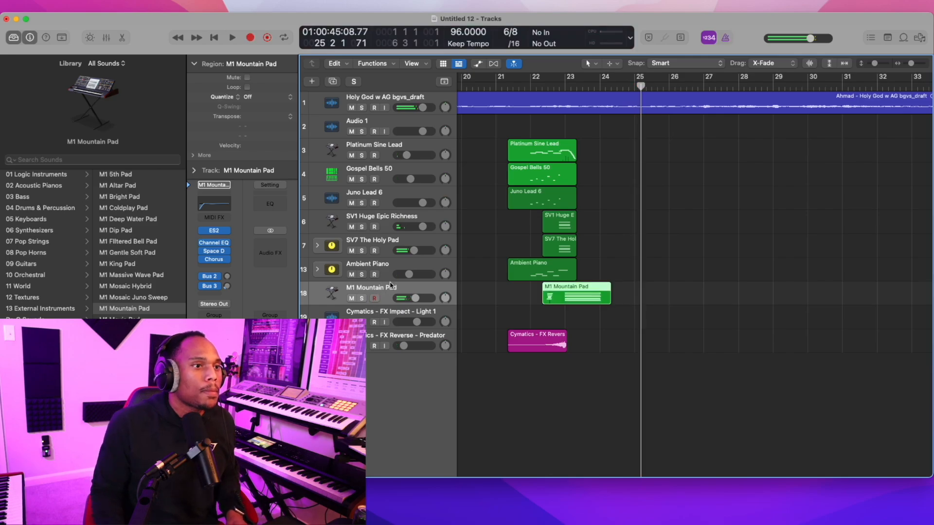
pyautogui.click(489, 84)
pyautogui.press('space')
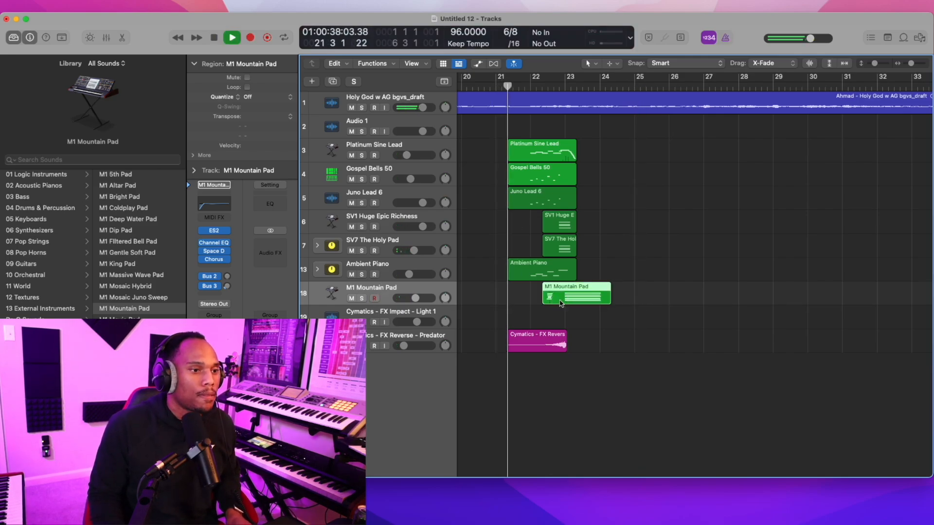
# Open the new M1 Mountain Pad region in the Piano Roll and cut off its end just after bar 23, matching the regions above.
pyautogui.click(535, 341)
pyautogui.doubleClick(558, 304)
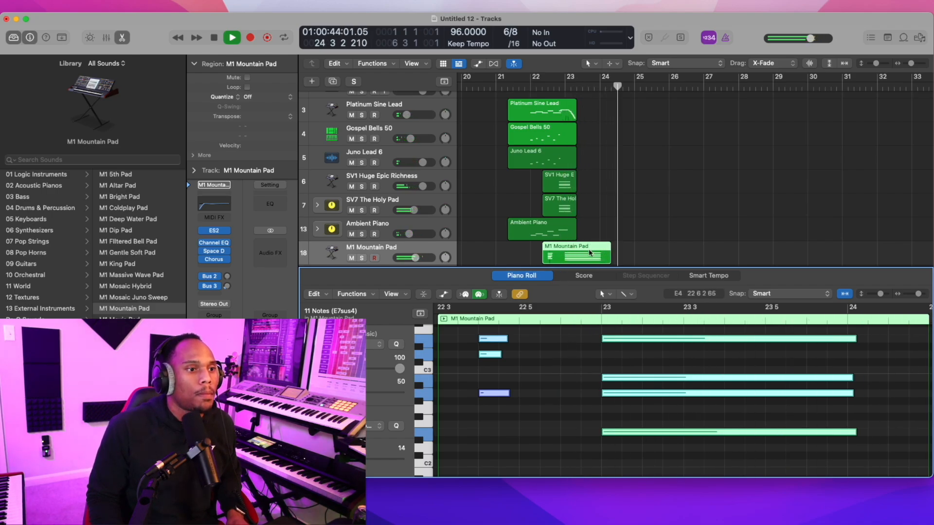
pyautogui.click(573, 251)
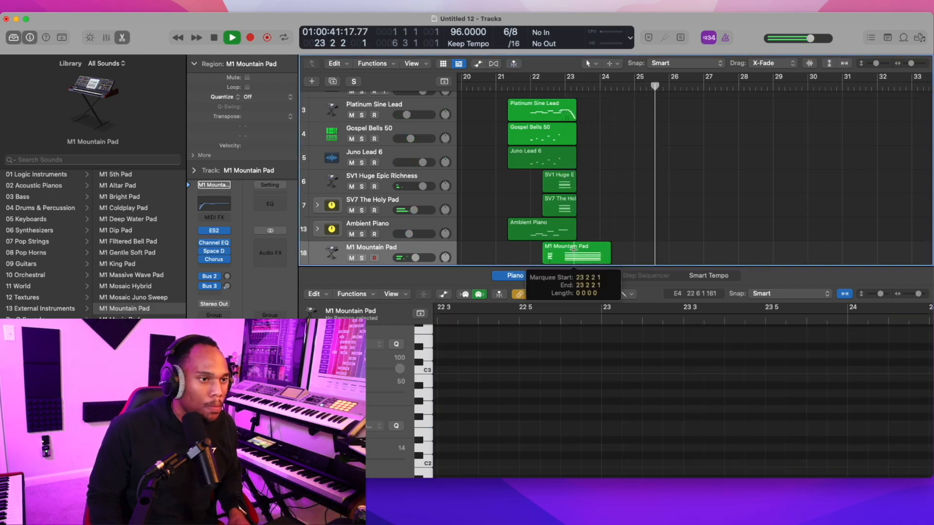
pyautogui.click(508, 192)
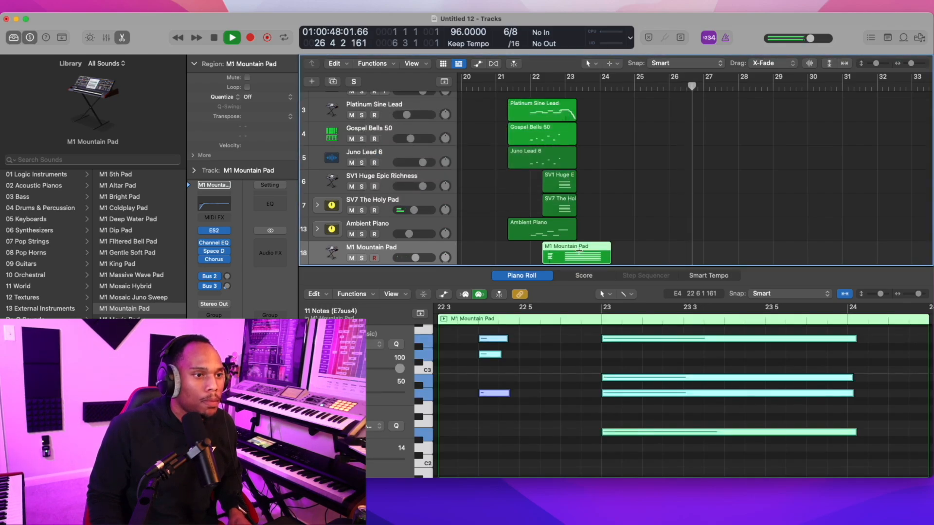
pyautogui.click(578, 251)
pyautogui.click(508, 191)
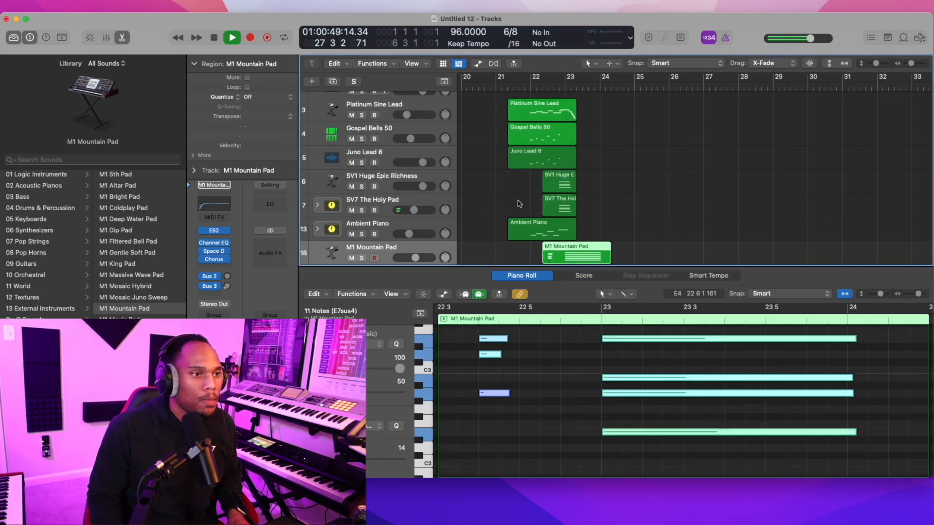
pyautogui.click(574, 251)
pyautogui.click(539, 191)
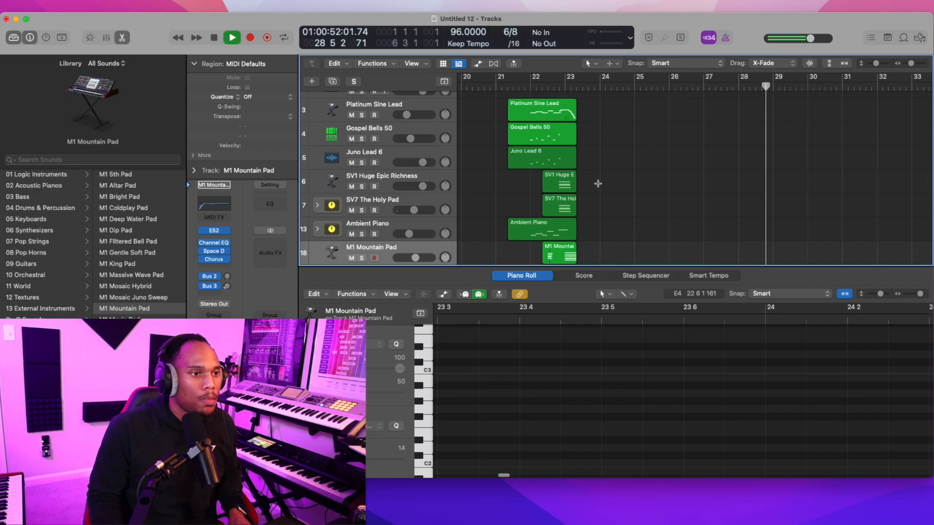
# Play back from about bar 21 to check the trimmed M1 Mountain Pad notes, and close the Piano Roll.
pyautogui.doubleClick(515, 82)
pyautogui.click(614, 340)
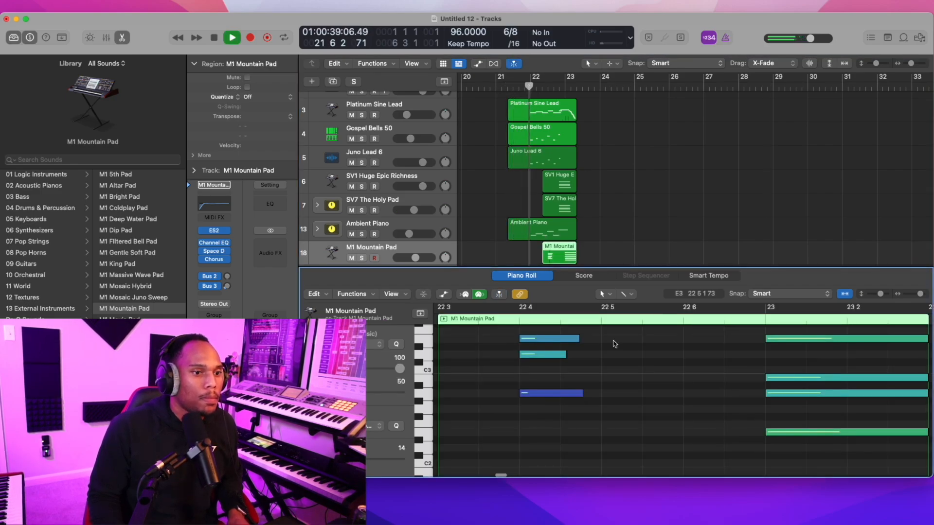
pyautogui.moveTo(684, 436)
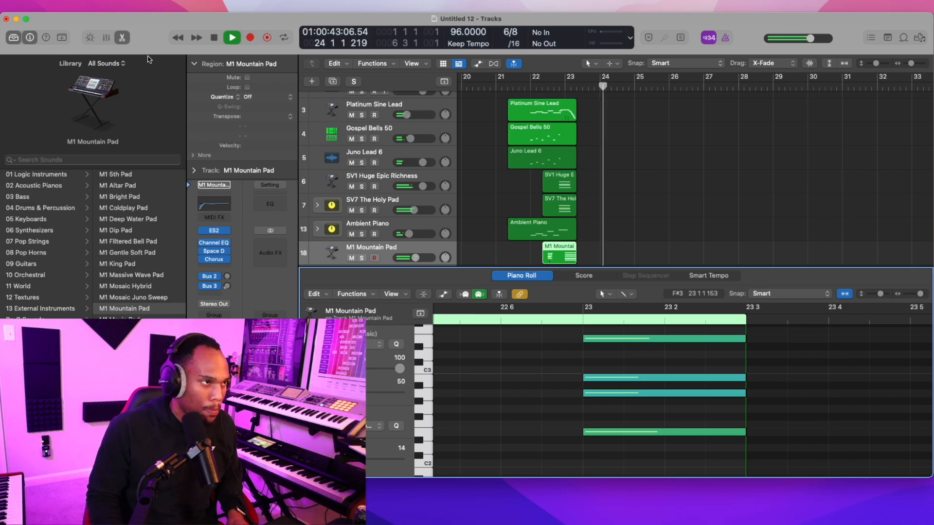
pyautogui.click(123, 37)
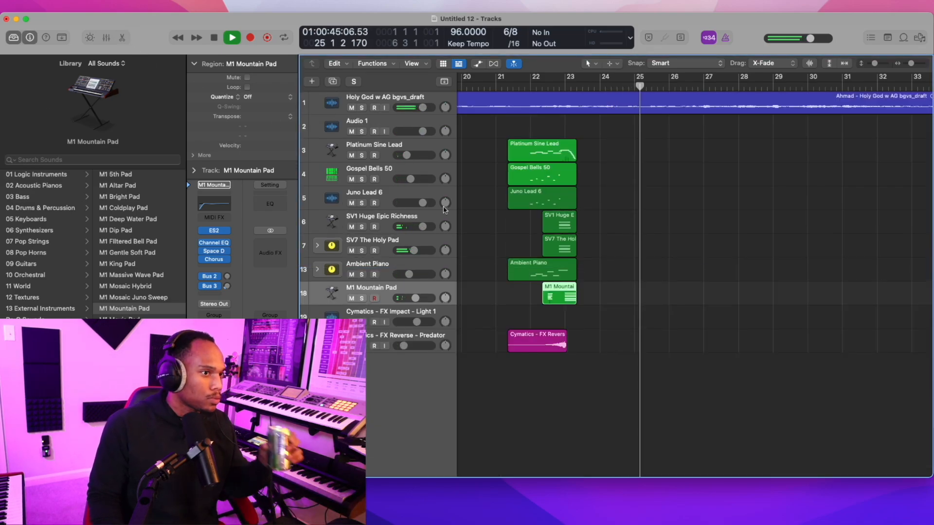
# Record an Ambient Piano part over about bars 26 to 34 and open the new region in the Piano Roll.
pyautogui.scroll(-3, 500, 246)
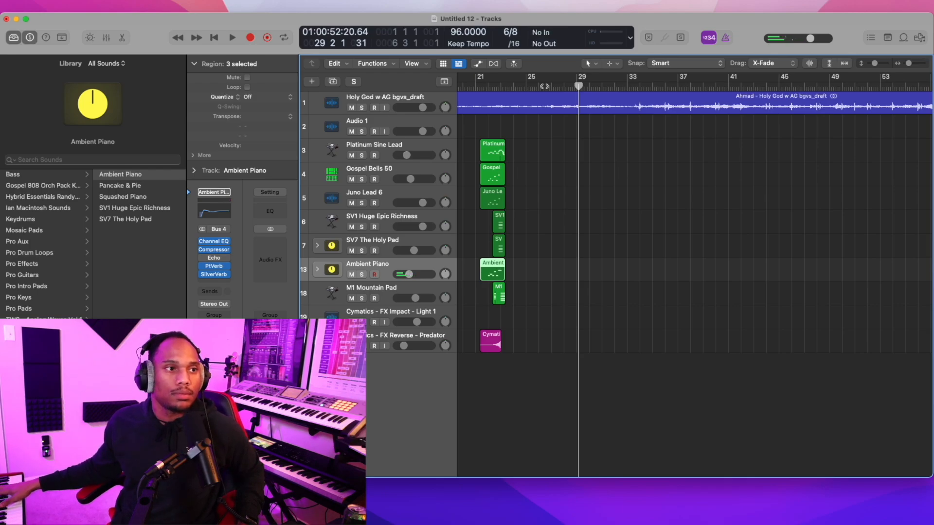
pyautogui.press('space')
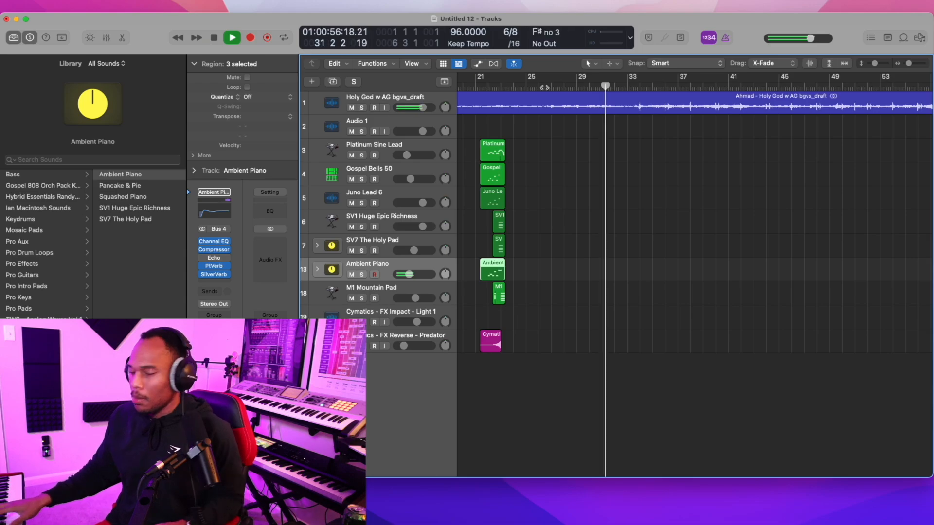
pyautogui.click(544, 88)
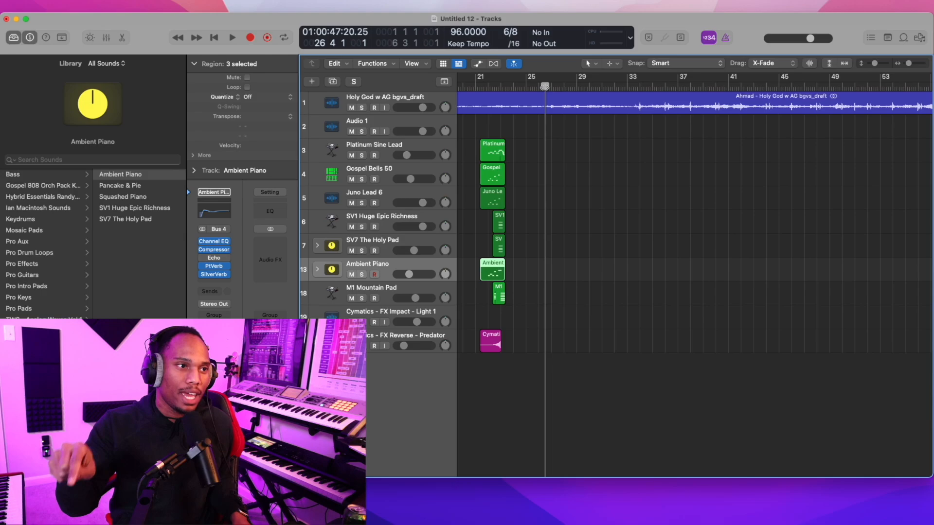
pyautogui.press('r')
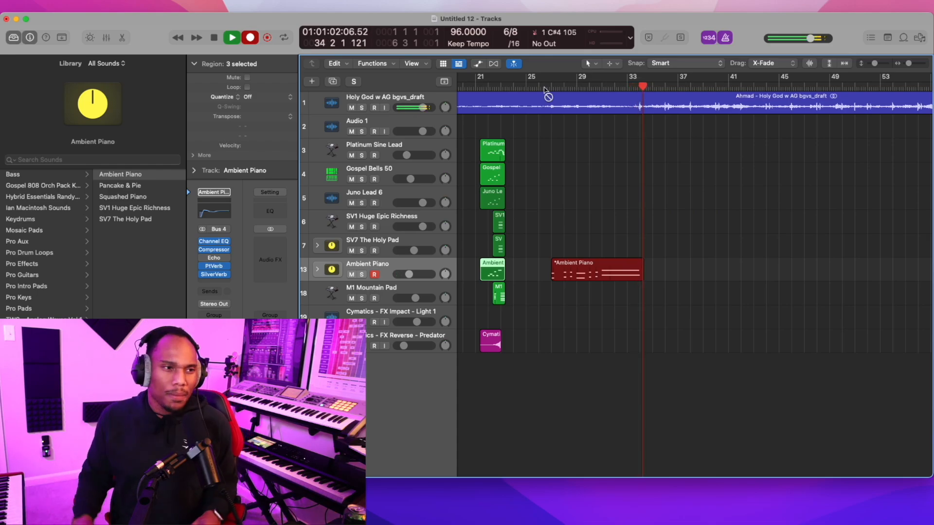
pyautogui.press('space')
pyautogui.click(544, 88)
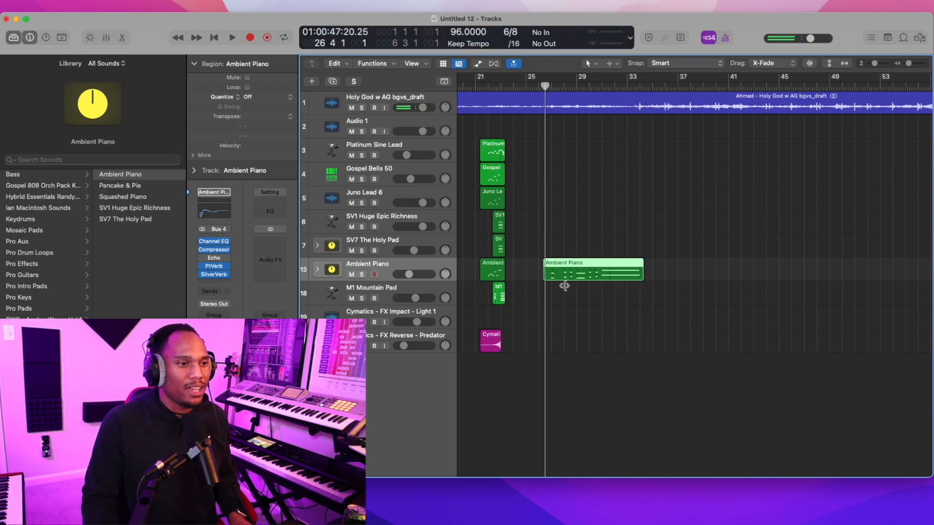
pyautogui.doubleClick(578, 273)
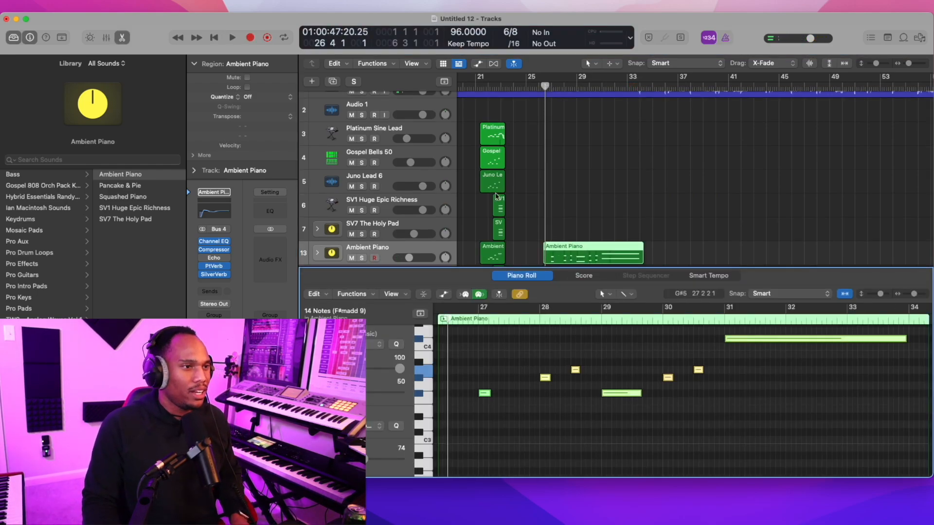
# Close the Piano Roll after listening through the section, and record a Platinum Sine Lead part over about bars 26 to 32.
pyautogui.click(389, 129)
pyautogui.press('space')
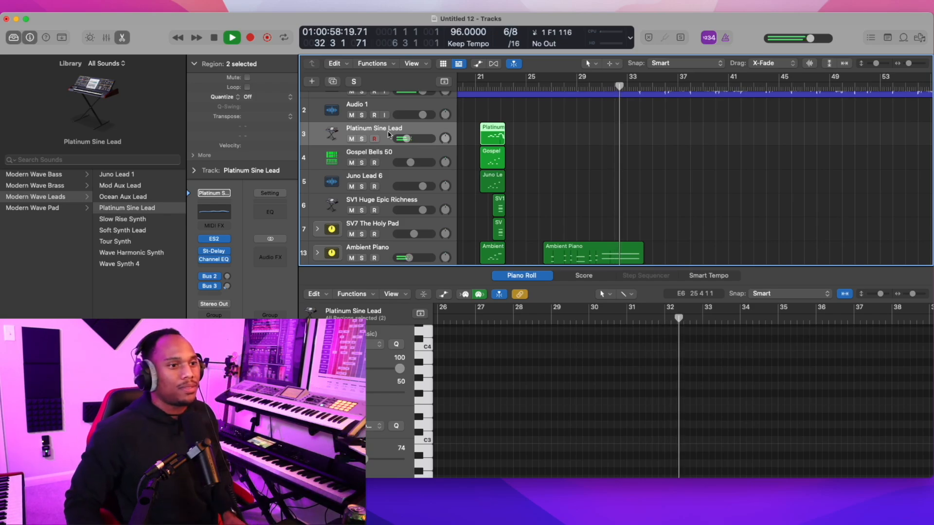
pyautogui.press('space')
pyautogui.click(122, 39)
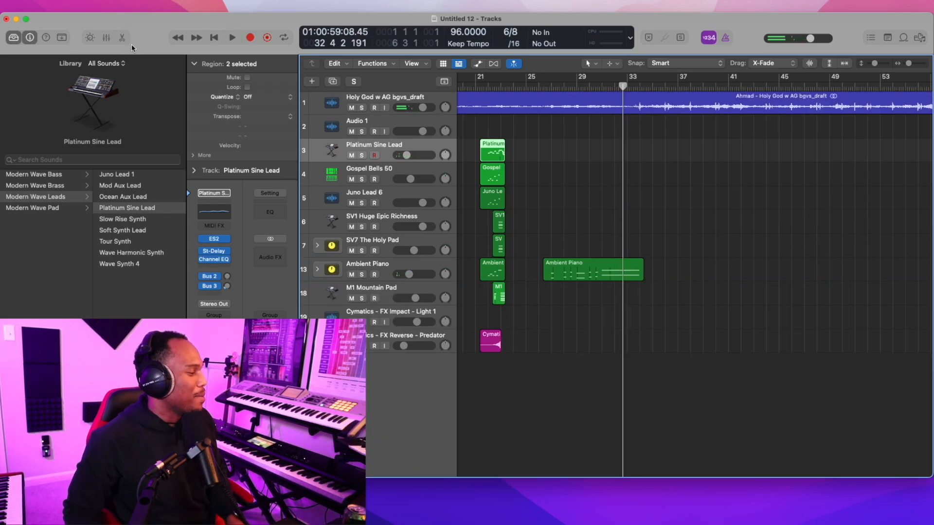
pyautogui.click(538, 86)
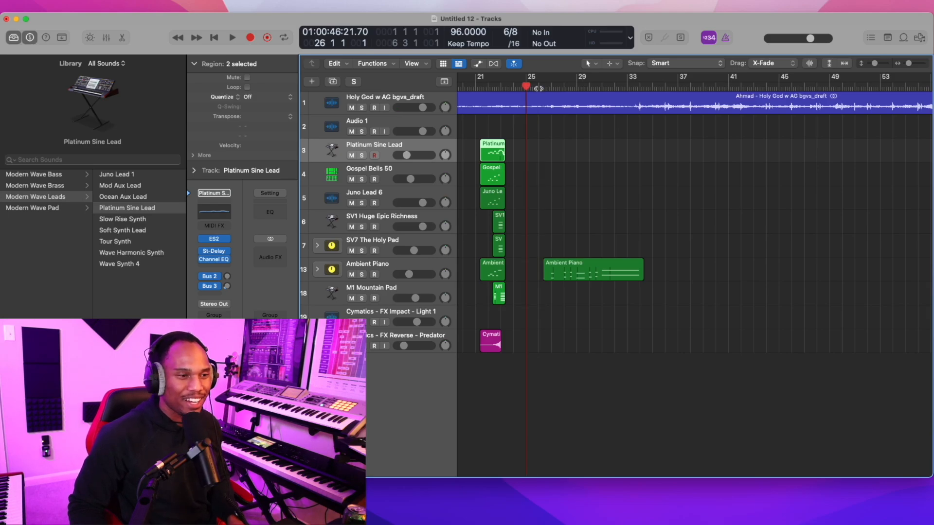
pyautogui.press('r')
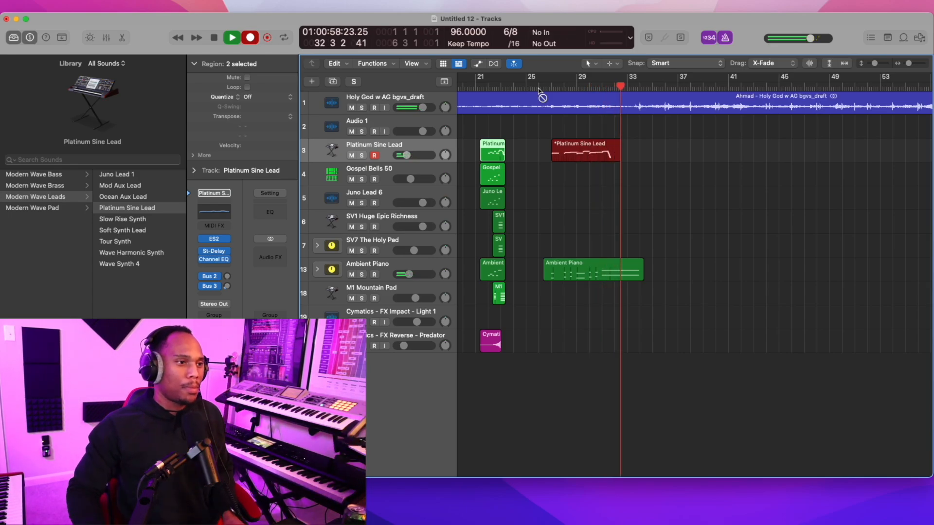
pyautogui.click(539, 92)
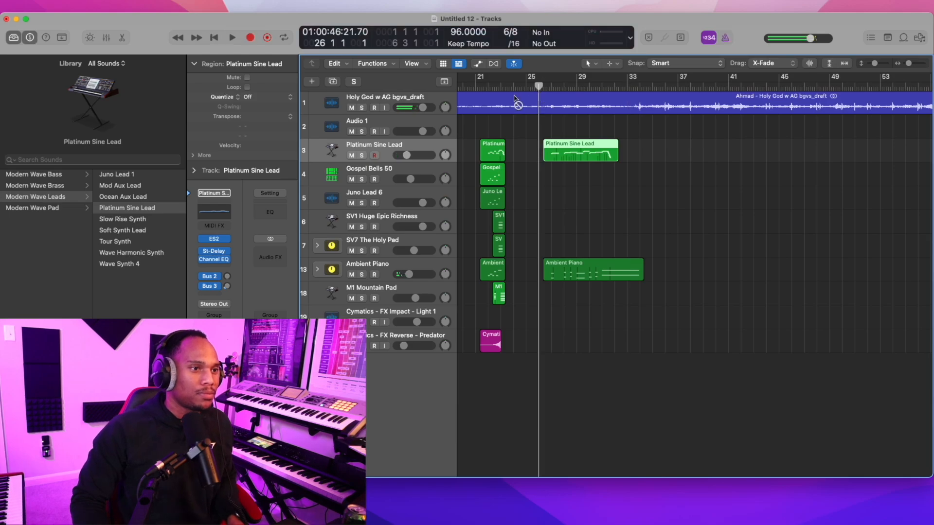
# Record a Gospel Bells 50 part over about bars 27 to 31 and open the new region in the Piano Roll.
pyautogui.click(391, 175)
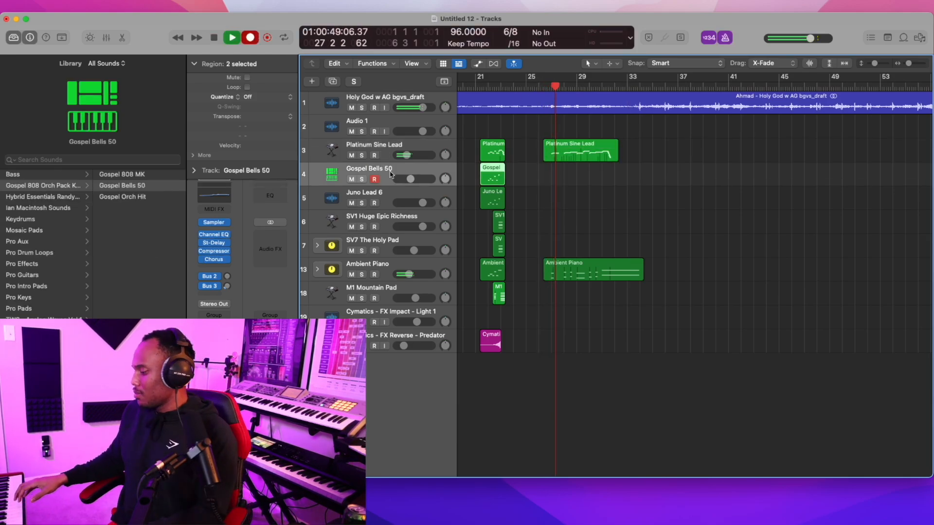
pyautogui.press('r')
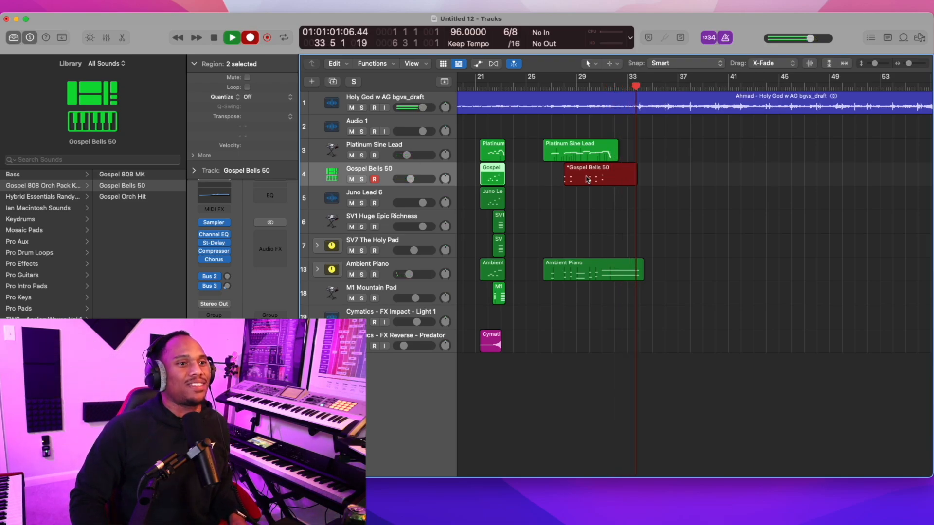
pyautogui.press('space')
pyautogui.click(538, 88)
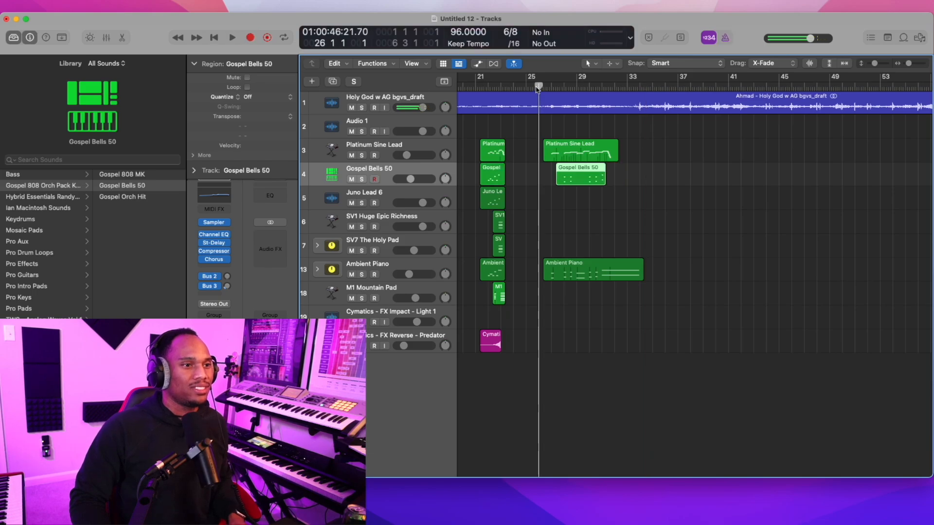
pyautogui.doubleClick(564, 167)
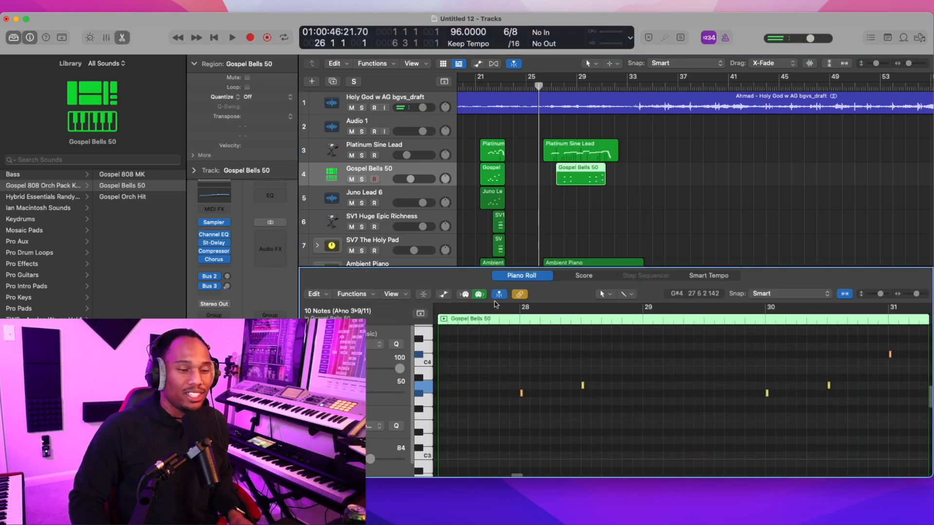
# Save the project as Holy God Aux in the song artist's folder, inside the artist projects folder in Documents.
pyautogui.press('super+s')
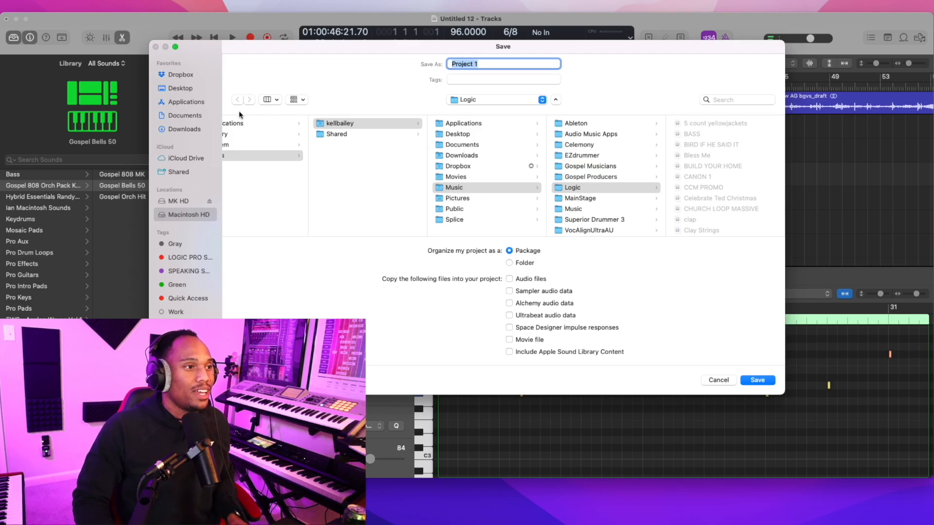
pyautogui.hscroll(-3, 292, 151)
pyautogui.click(195, 117)
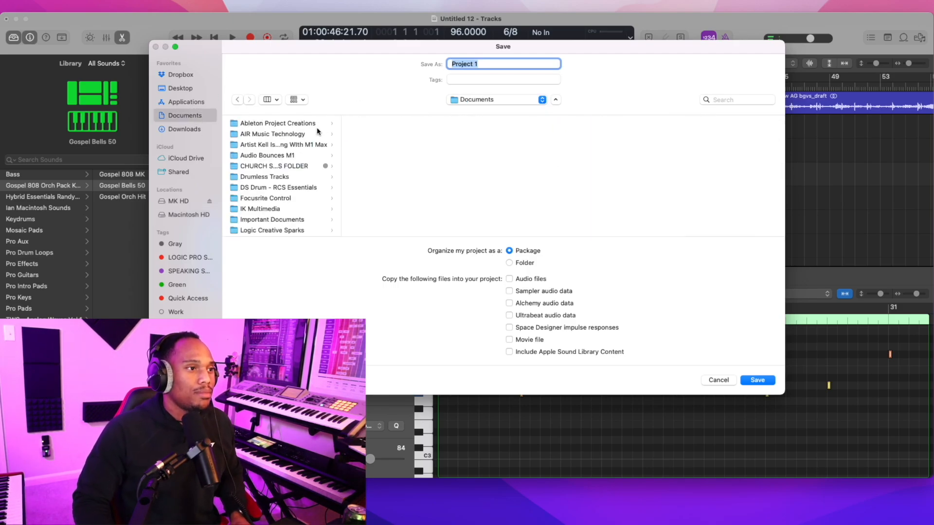
pyautogui.click(265, 146)
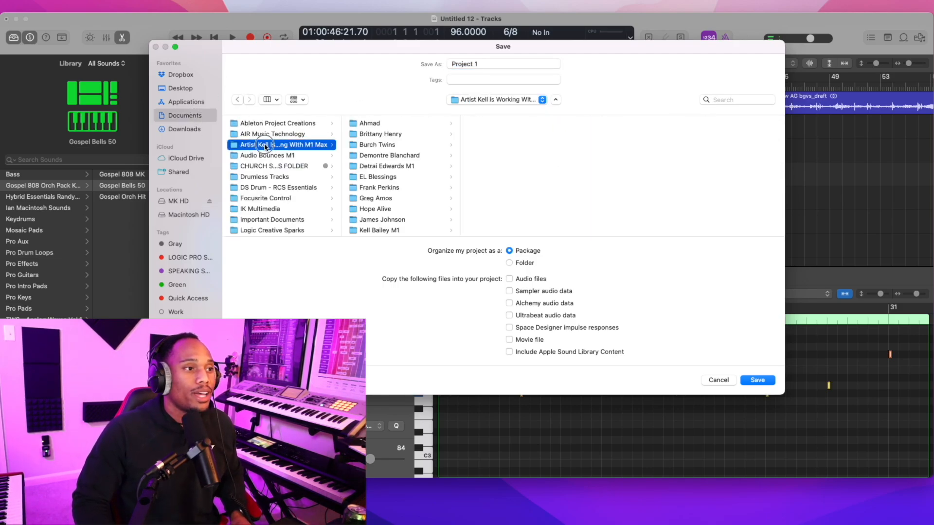
pyautogui.click(376, 125)
pyautogui.click(495, 65)
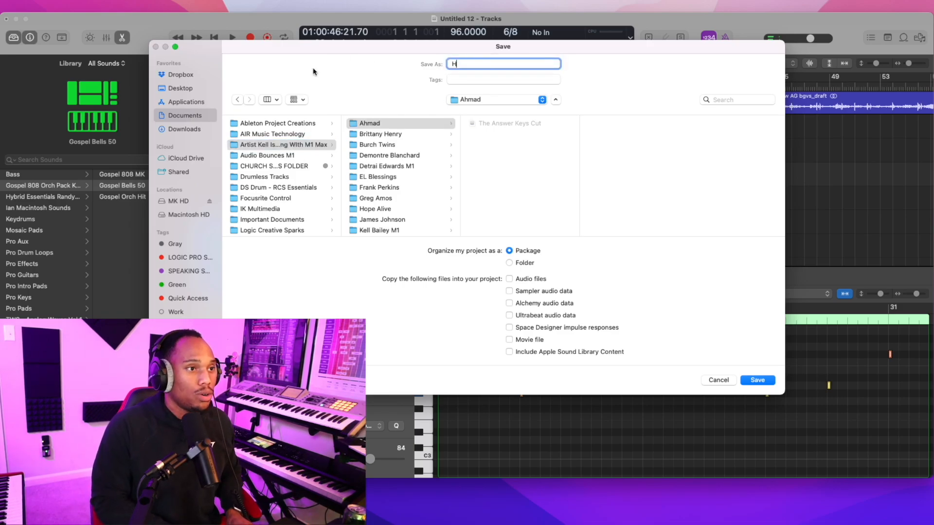
pyautogui.write('Holy God Aux')
pyautogui.press('Return')
# Record a Juno Lead 6 part over about bars 26 to 31 and close the Piano Roll.
pyautogui.click(396, 207)
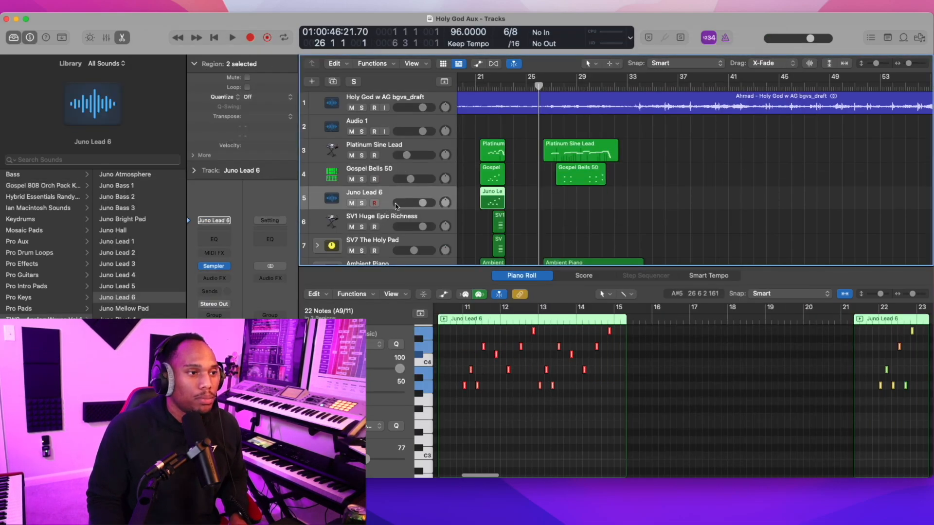
pyautogui.press('r')
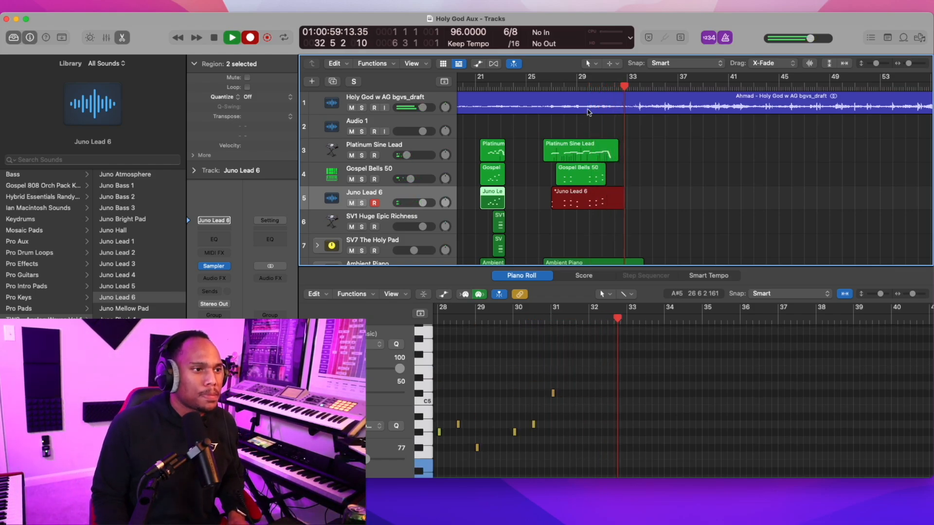
pyautogui.press('space')
pyautogui.press('p')
# Record an SV7 The Holy Pad part over about bars 30 to 32 and check its notes briefly in the Piano Roll.
pyautogui.click(389, 249)
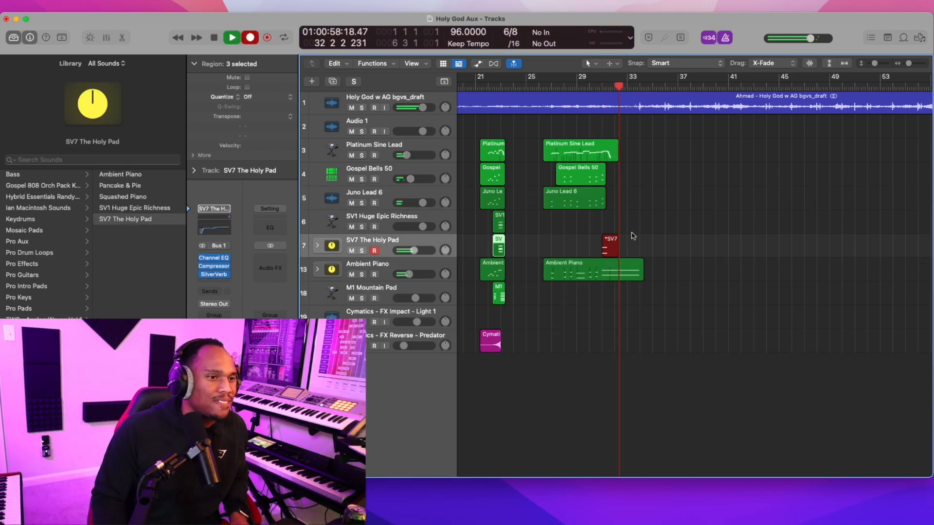
pyautogui.press('space')
pyautogui.doubleClick(603, 248)
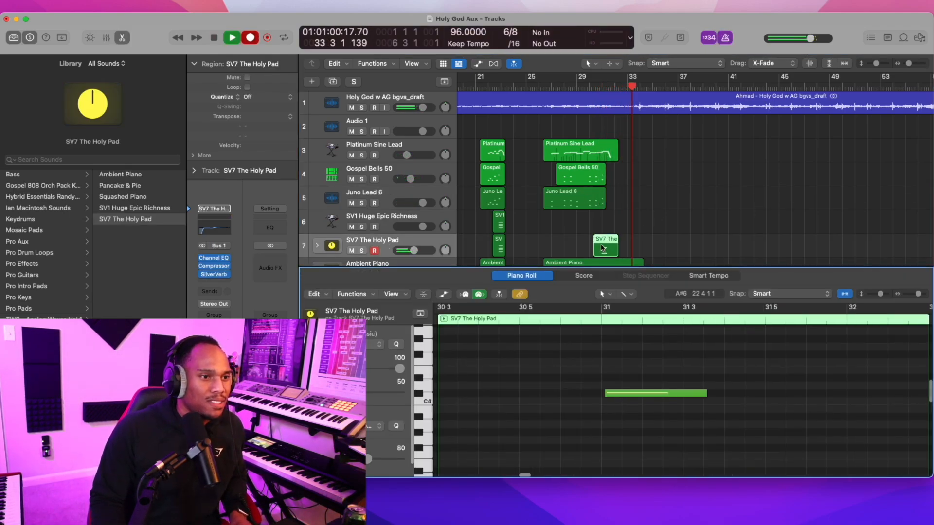
pyautogui.click(122, 37)
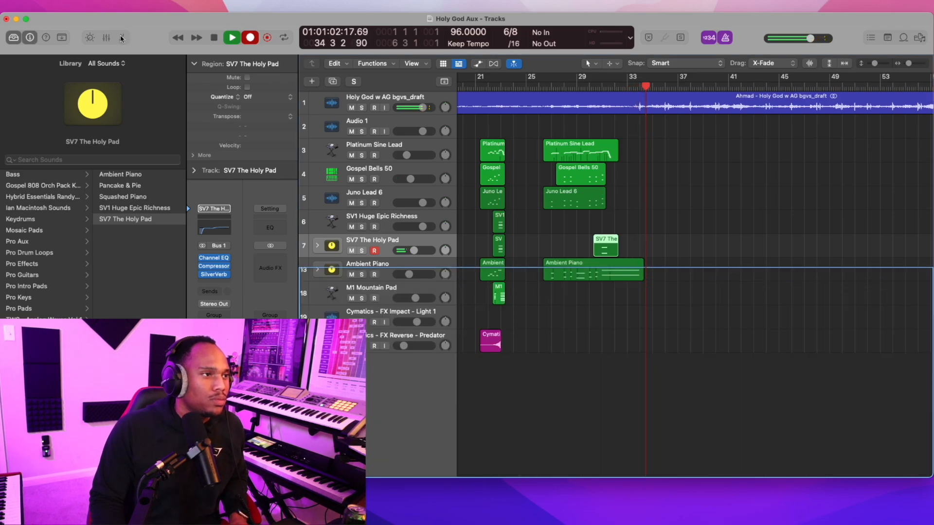
pyautogui.press('space')
# Copy the Cymatics FX Reverse - Predator region from bar 21 to about bars 32 to 34 and play the transition back.
pyautogui.click(490, 340)
pyautogui.moveTo(490, 340); pyautogui.dragTo(630, 353)
pyautogui.click(601, 86)
pyautogui.press('space')
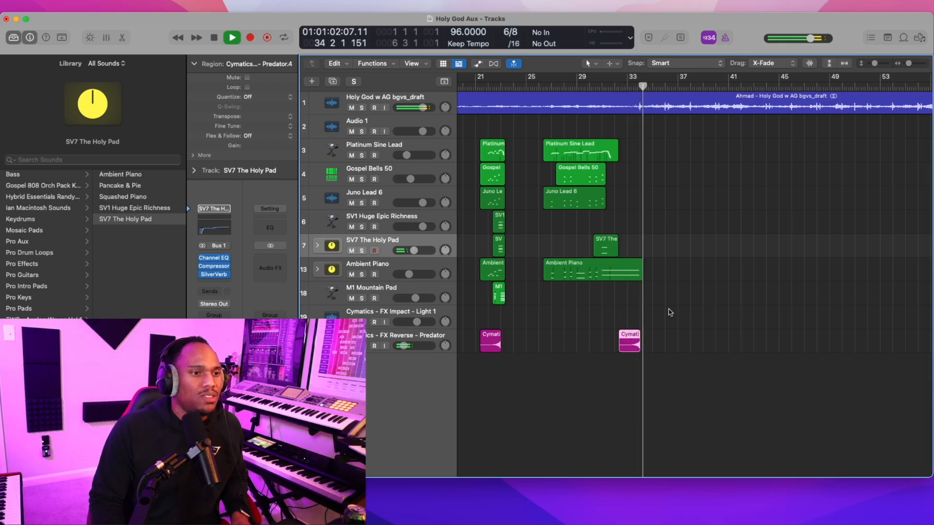
# Copy the Cymatics FX Impact - Light 1 region to about halfway through bar 35 and cut off its tail at about bar 37.
pyautogui.hscroll(-10, 632, 299)
pyautogui.click(494, 320)
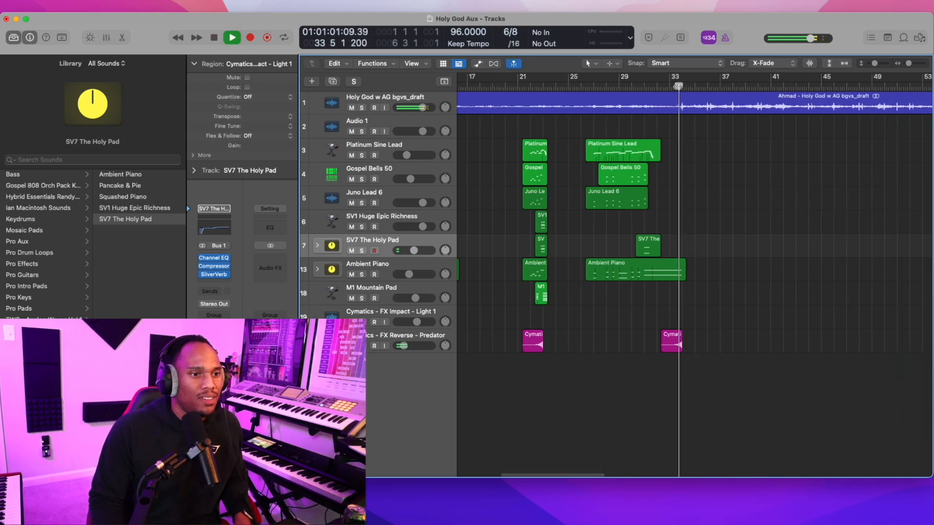
pyautogui.press('super+Right')
pyautogui.press('super+Right')
pyautogui.hscroll(5, 679, 87)
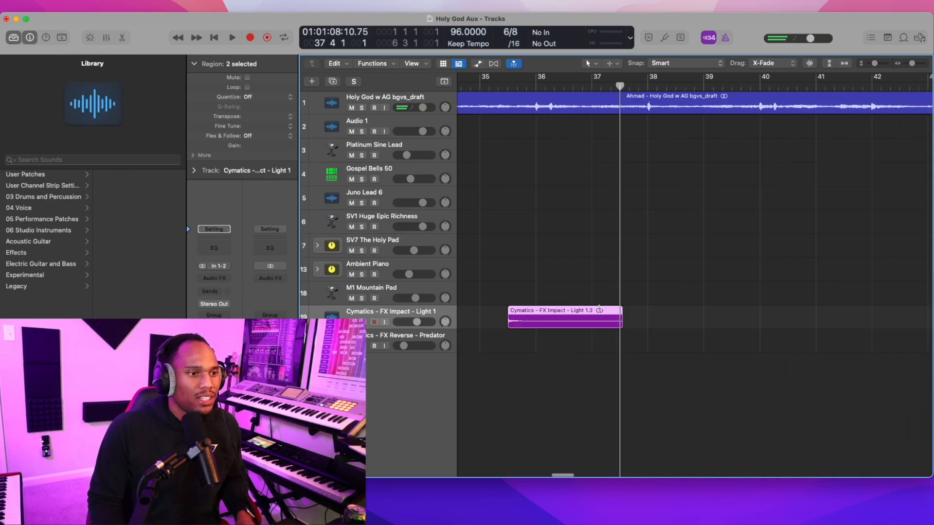
pyautogui.click(591, 314)
pyautogui.click(591, 314)
pyautogui.press('Delete')
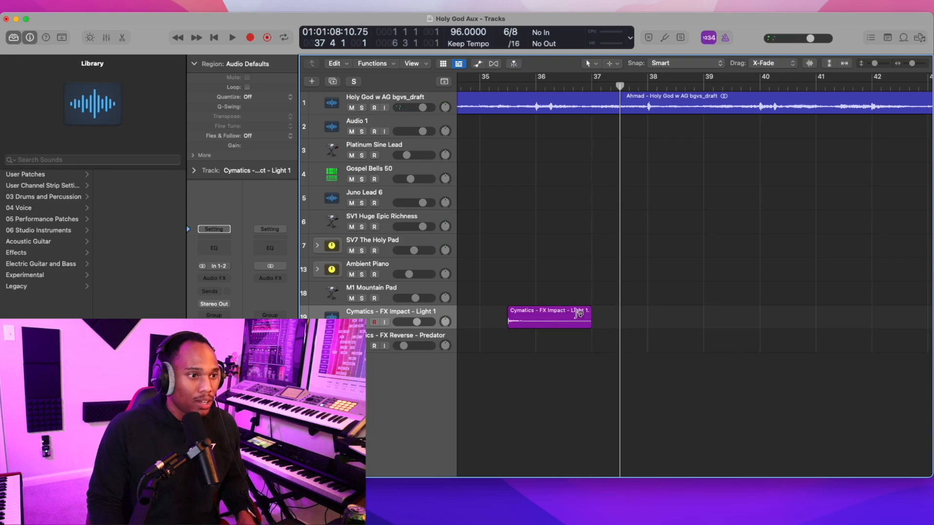
# Paste a copy of the trimmed FX Impact region at about halfway through bar 37 and play the section back.
pyautogui.click(567, 316)
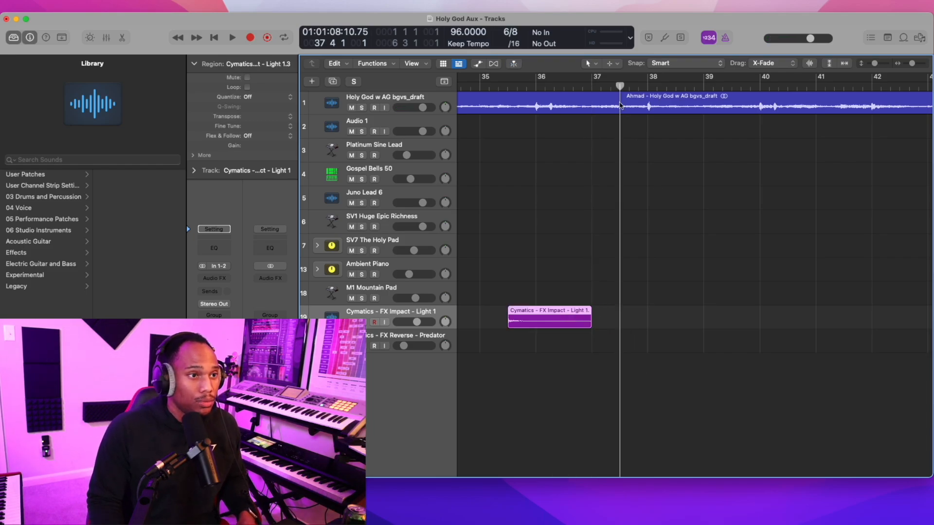
pyautogui.press('super+v')
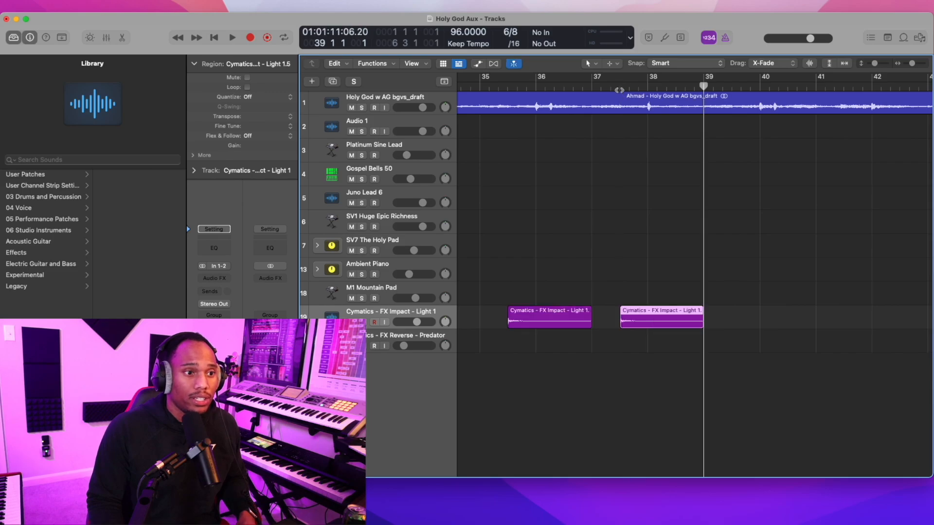
pyautogui.press('super+Left')
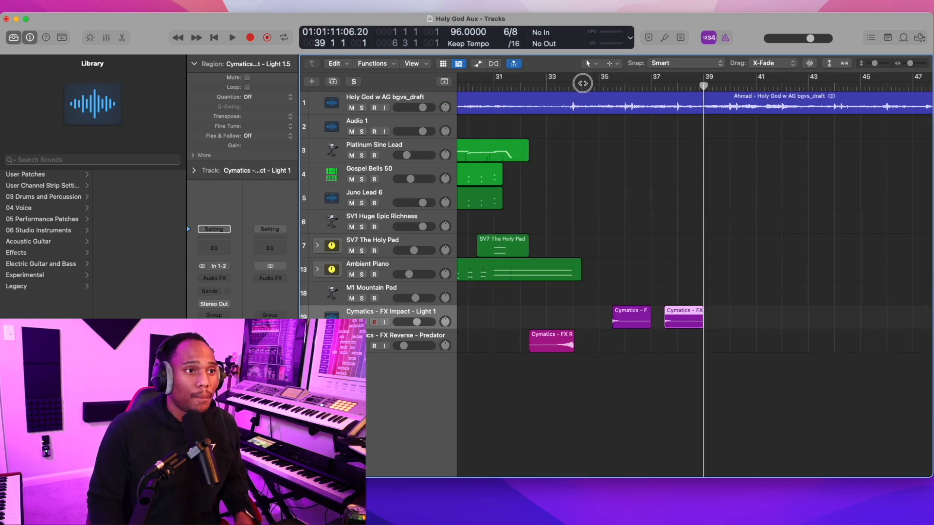
pyautogui.press('space')
# Play back the section around bars 35 to 38 and record a Platinum Sine Lead part over about bars 34 to 38.
pyautogui.click(383, 157)
pyautogui.press('space')
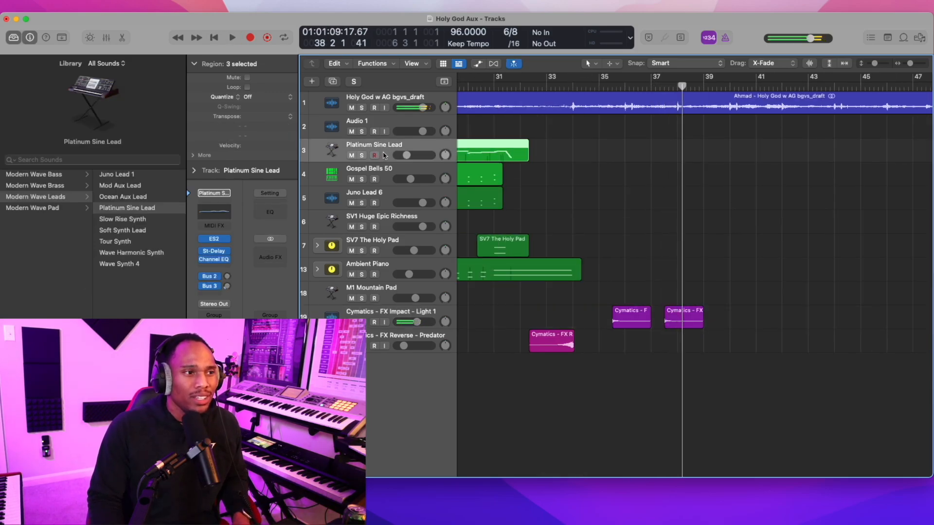
pyautogui.click(608, 88)
pyautogui.press('space')
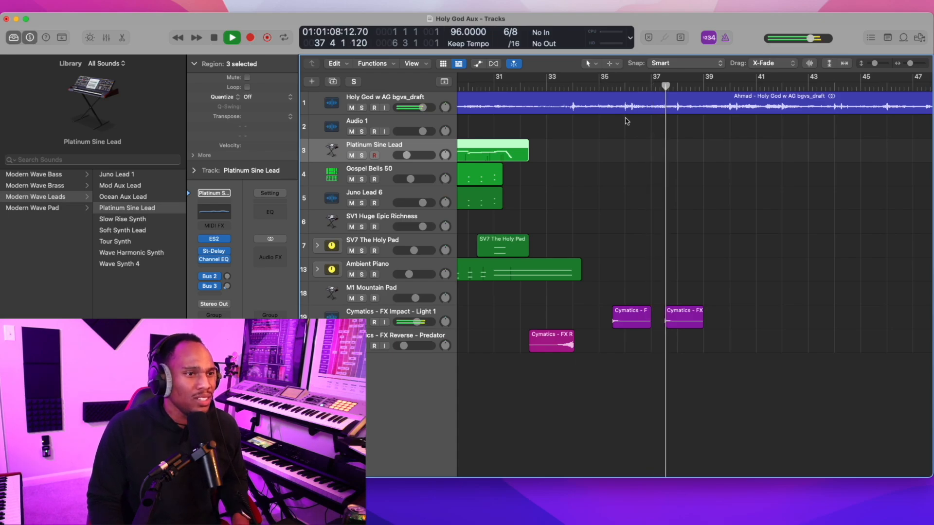
pyautogui.click(626, 88)
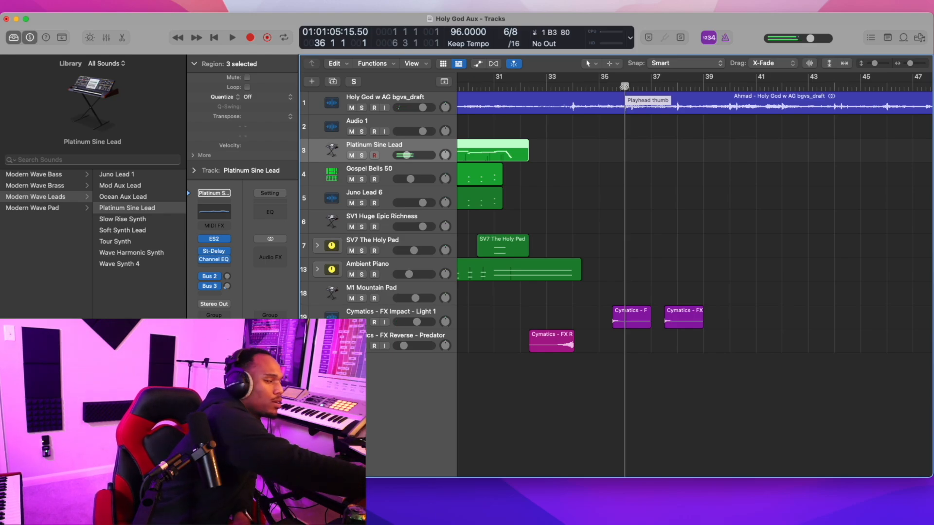
pyautogui.press('r')
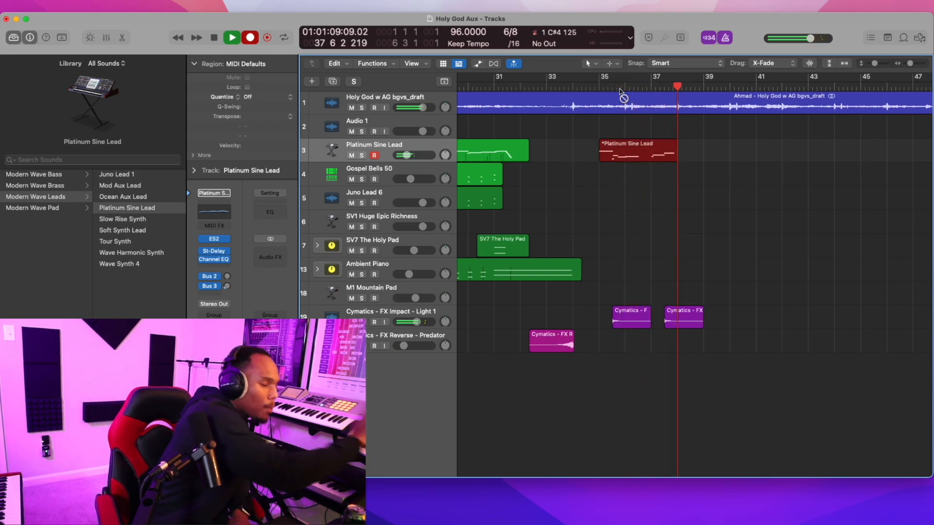
pyautogui.click(605, 88)
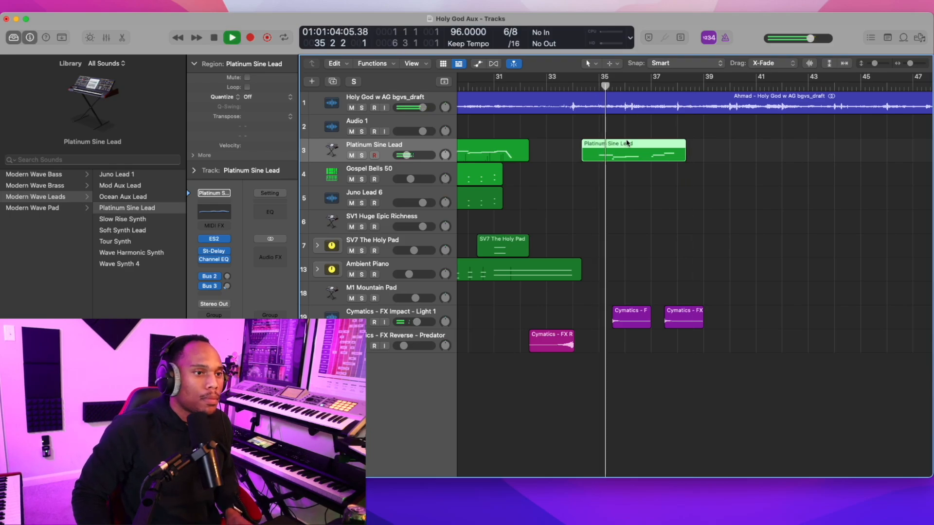
# Shorten the final C#4 note of the recorded Platinum Sine Lead region slightly in the Piano Roll.
pyautogui.doubleClick(626, 147)
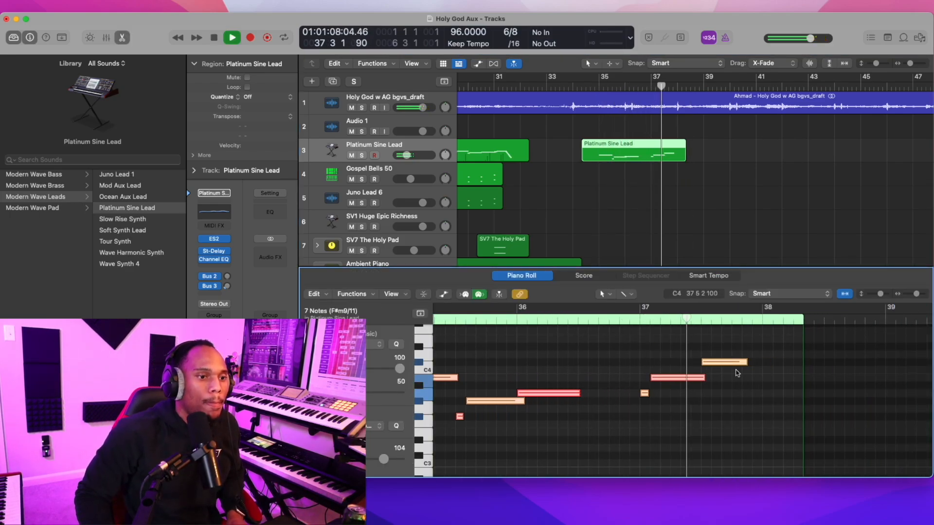
pyautogui.press('space')
pyautogui.click(739, 362)
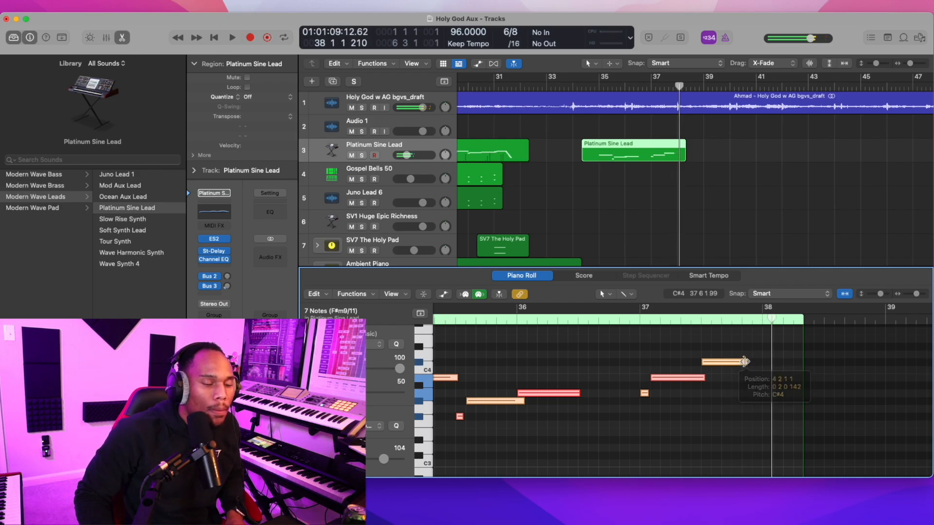
pyautogui.moveTo(747, 363); pyautogui.dragTo(740, 363)
# Record a Gospel Bells 50 part from bar 34 to about bar 38.
pyautogui.click(579, 85)
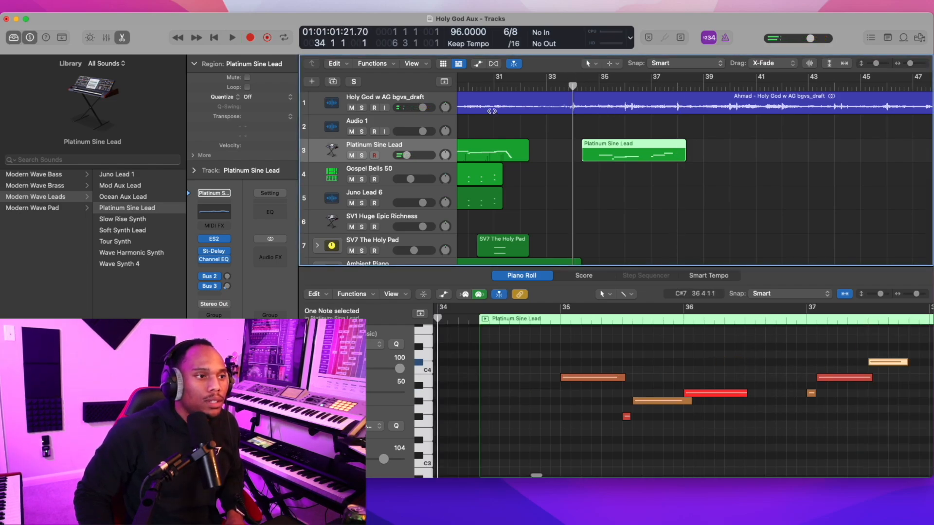
pyautogui.click(380, 172)
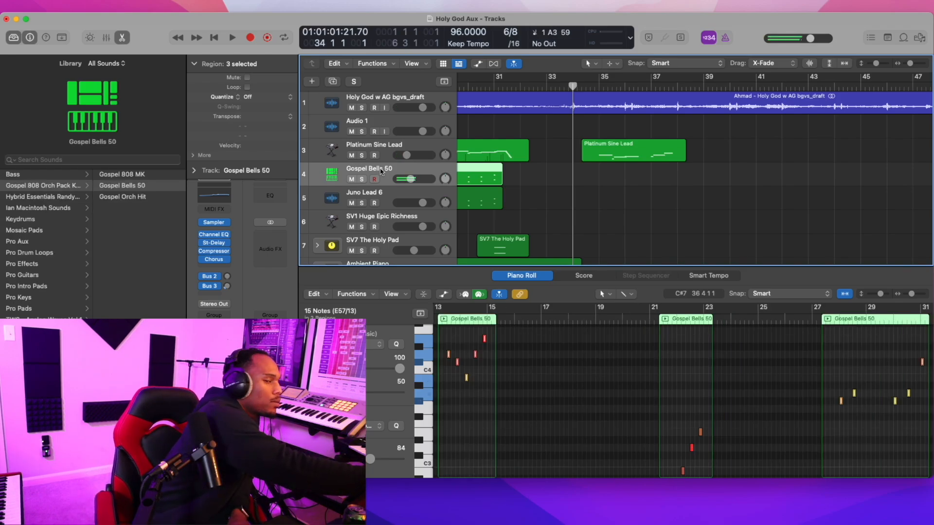
pyautogui.press('r')
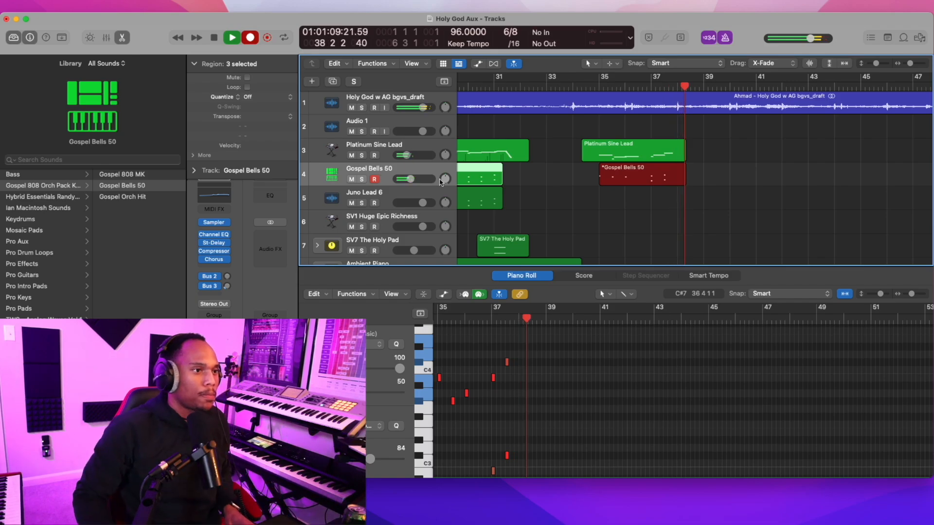
pyautogui.press('space')
# Record a Juno Lead 6 part over about bars 34 to 38, beneath the bells.
pyautogui.click(573, 87)
pyautogui.press('Down')
pyautogui.press('r')
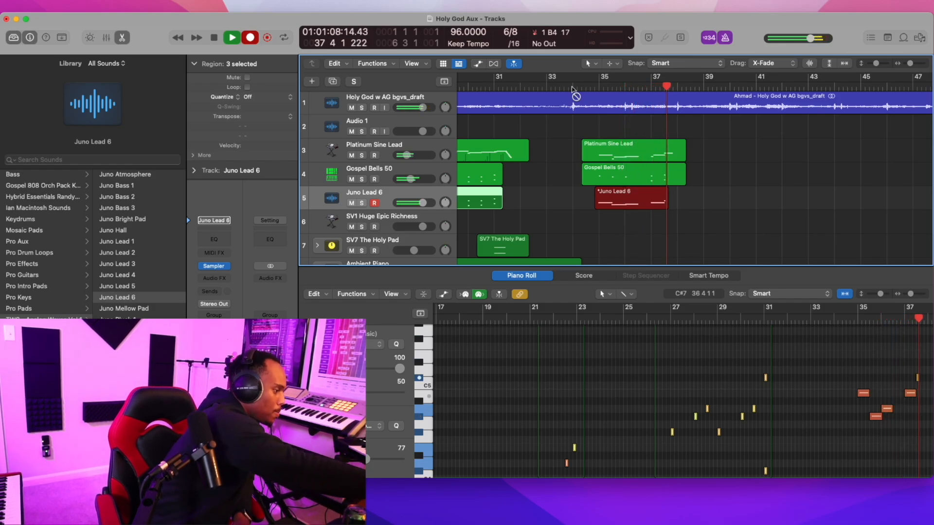
pyautogui.press('space')
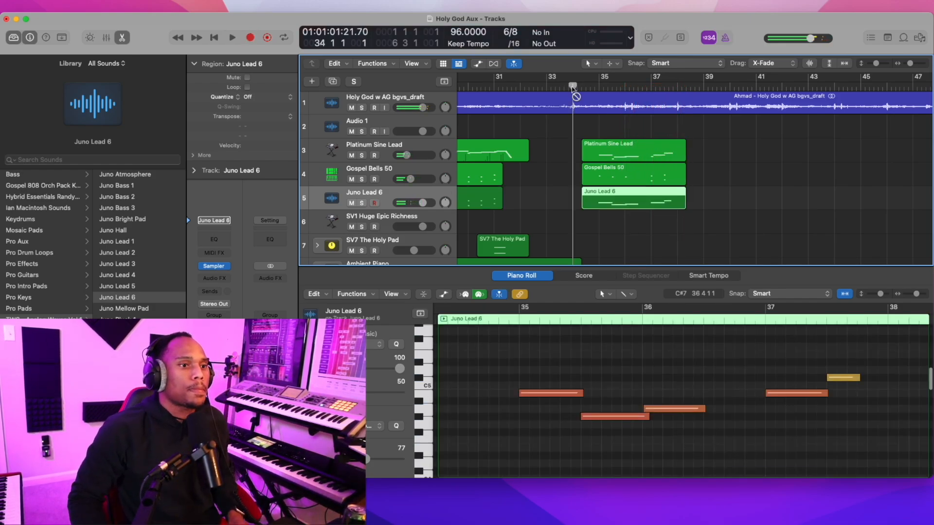
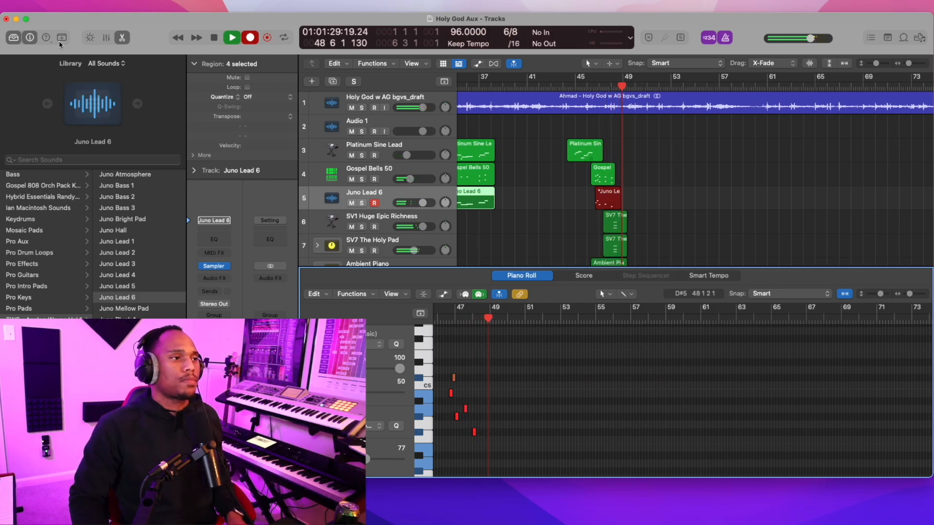
# Finish the Juno Lead 6 recording over about bars 46 to 48 and close the Piano Roll.
pyautogui.press('e')
pyautogui.press('space')
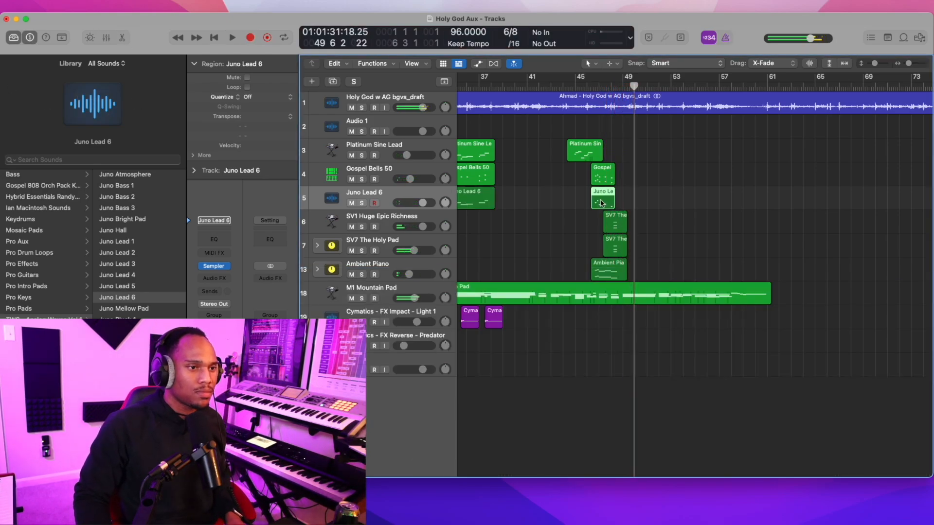
pyautogui.click(122, 37)
pyautogui.click(122, 37)
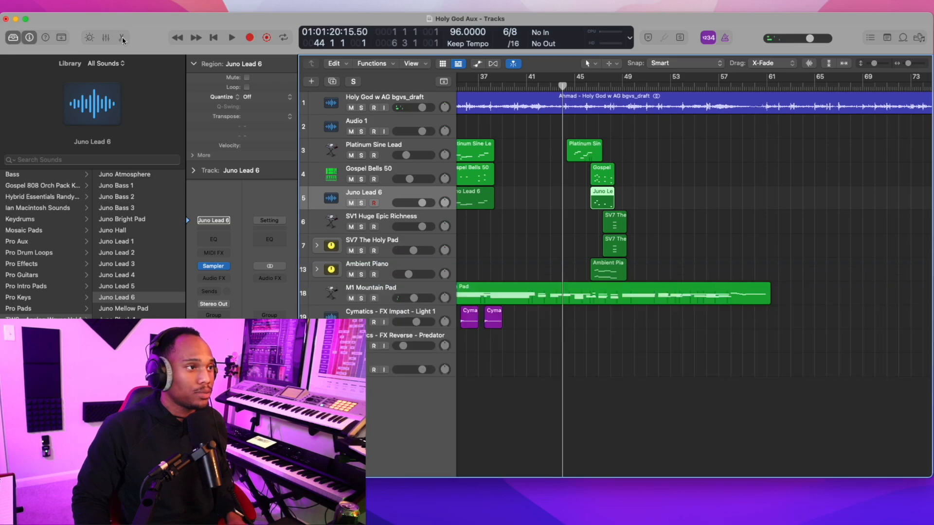
# Delete the empty PIANO audio track and create a new software instrument track in its place.
pyautogui.click(386, 365)
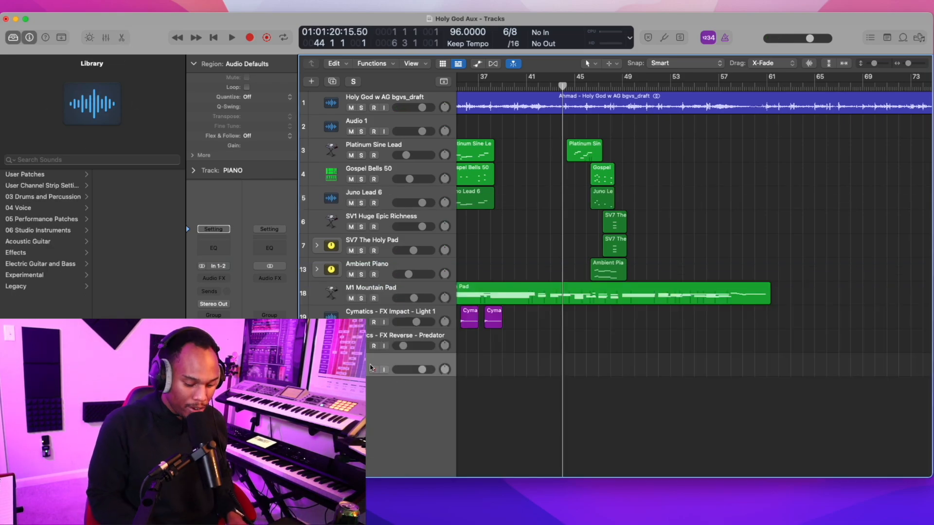
pyautogui.press('super+BackSpace')
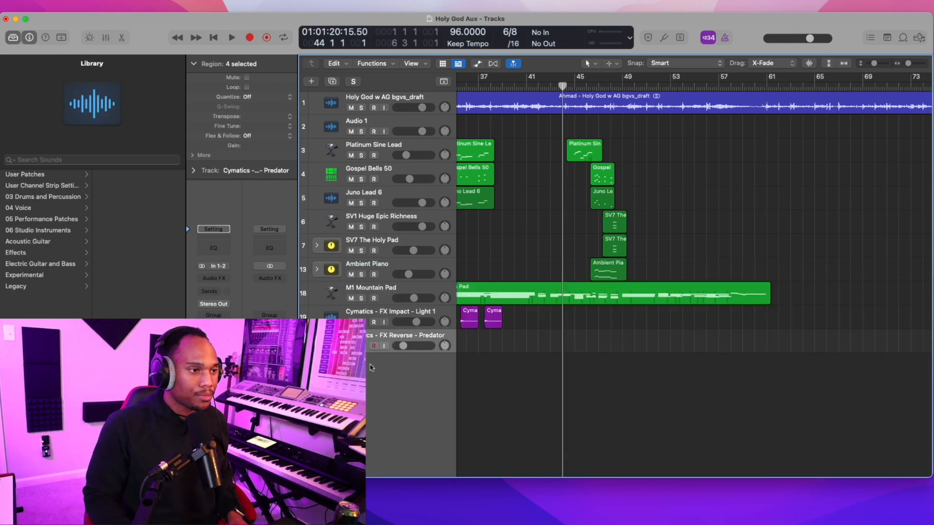
pyautogui.click(309, 84)
pyautogui.click(363, 152)
pyautogui.click(611, 345)
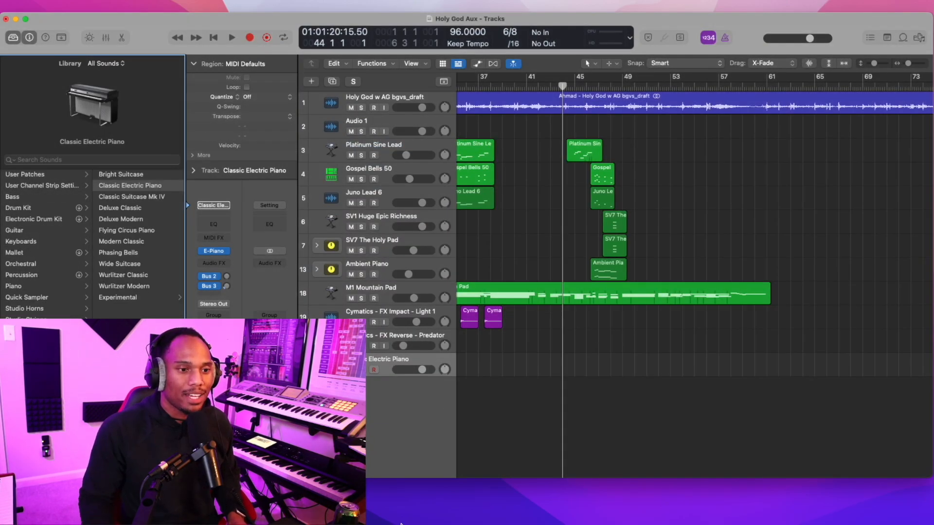
# Load the Virtuoso Violin patch from the Pro Aux user patches on the new track and try it along with the playback.
pyautogui.click(31, 175)
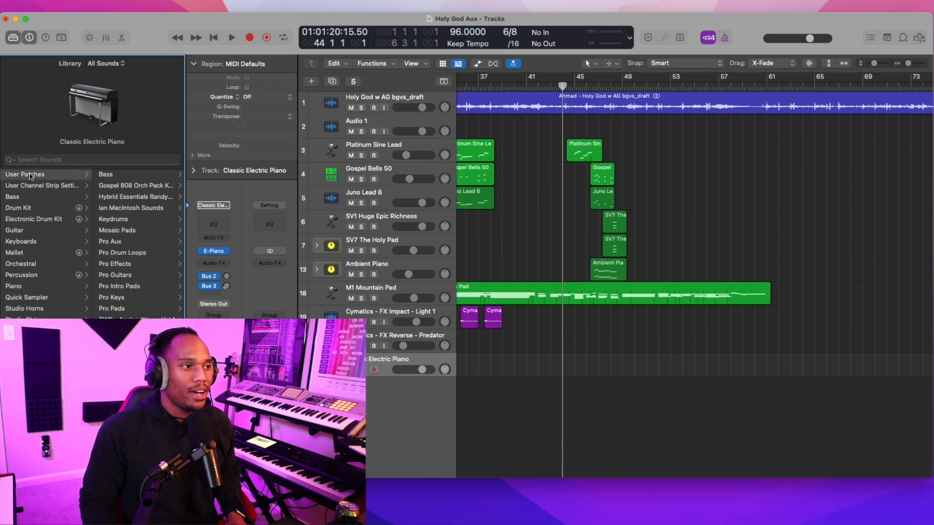
pyautogui.scroll(3, 146, 273)
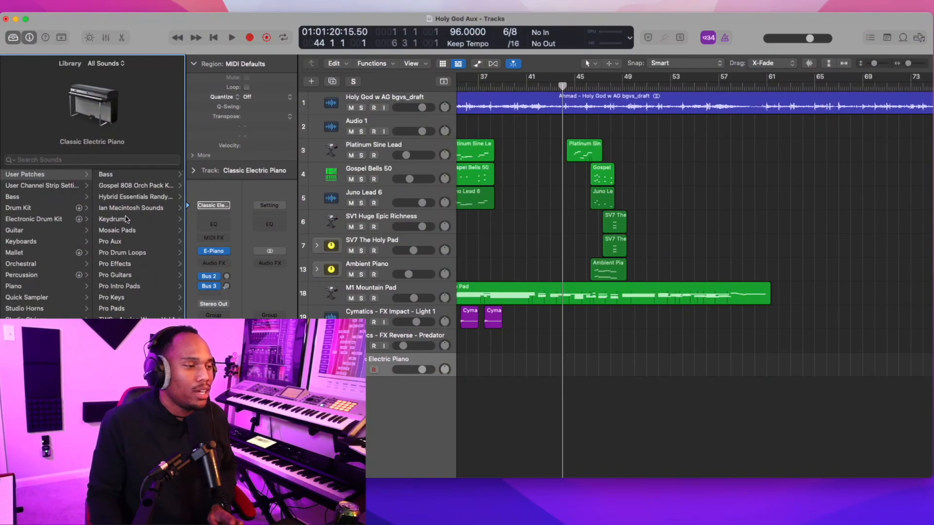
pyautogui.scroll(-1, 126, 219)
pyautogui.scroll(1, 125, 219)
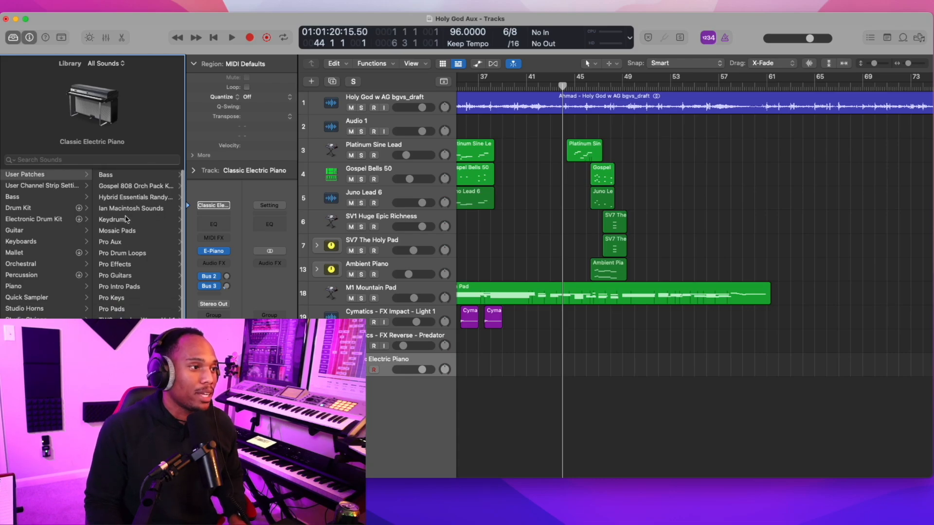
pyautogui.click(110, 241)
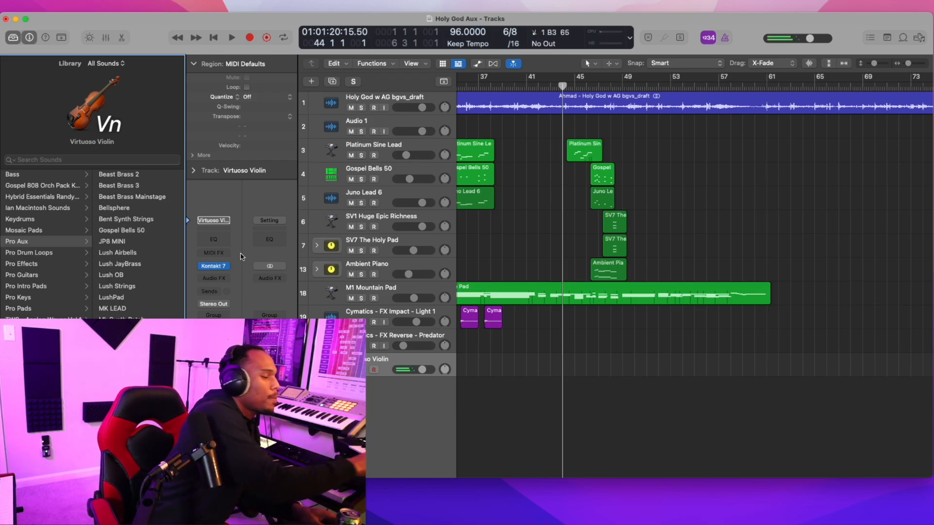
pyautogui.press('space')
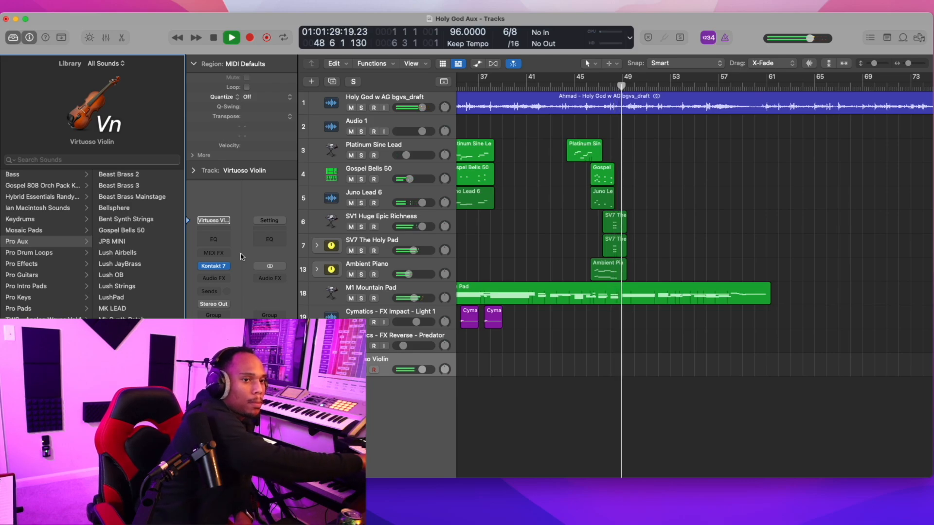
# Try a short Virtuoso Violin take over about bars 46 to 47.
pyautogui.press(',')
pyautogui.press(',')
pyautogui.press(',')
pyautogui.press('r')
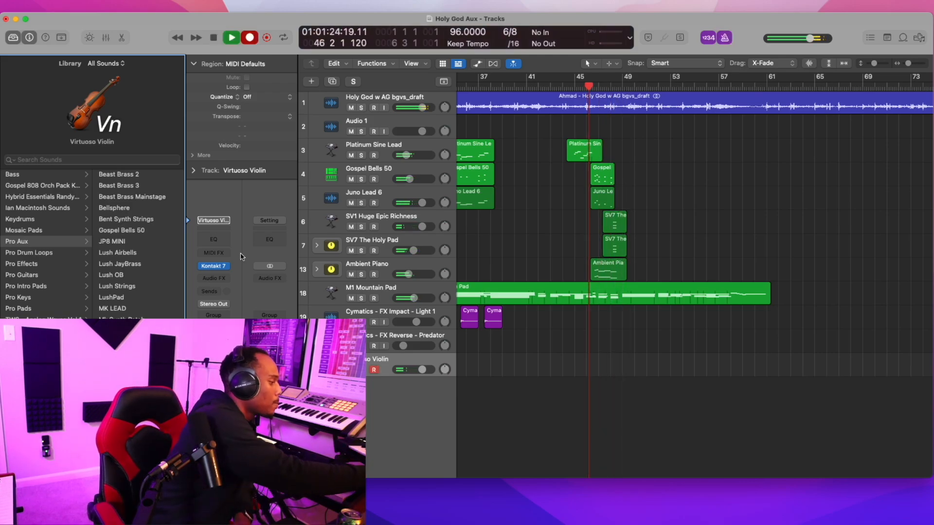
pyautogui.press('space')
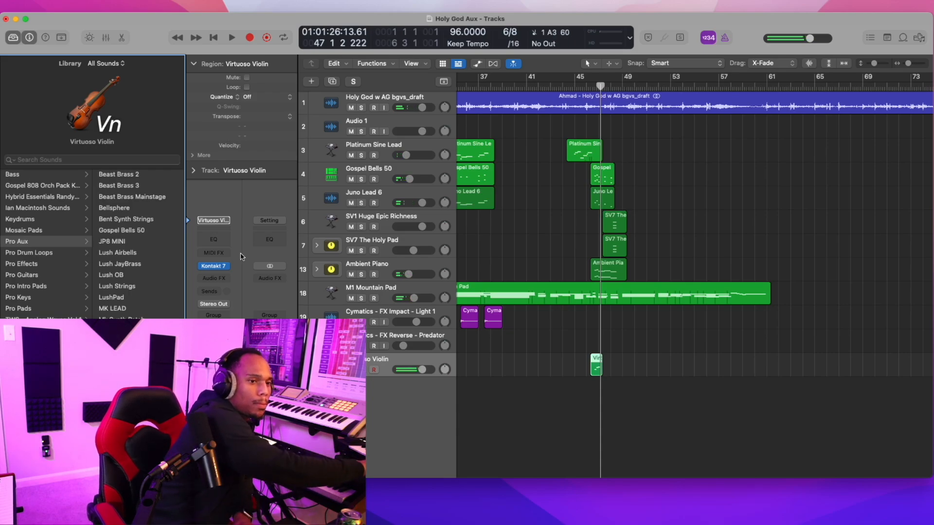
# Record the Virtuoso Violin part over about bars 46 to 49.
pyautogui.press(',')
pyautogui.press(',')
pyautogui.press('r')
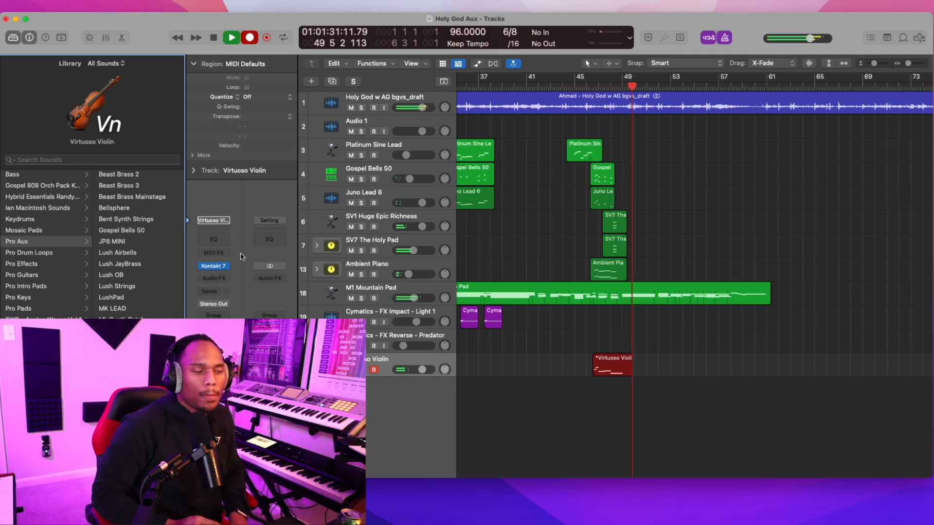
pyautogui.press('space')
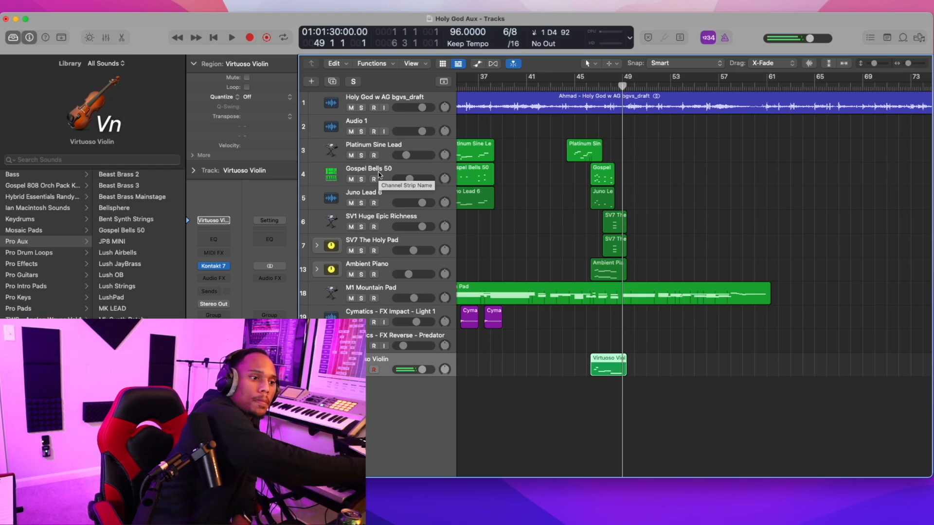
# Try an additional Virtuoso Violin take and a Platinum Sine Lead take over about bars 48 to 51.
pyautogui.press('r')
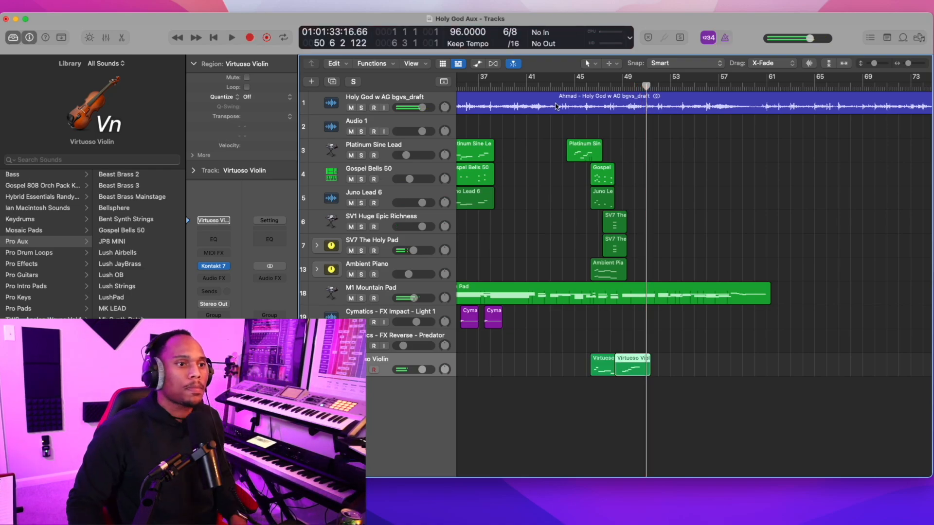
pyautogui.press('space')
pyautogui.click(374, 144)
pyautogui.press('r')
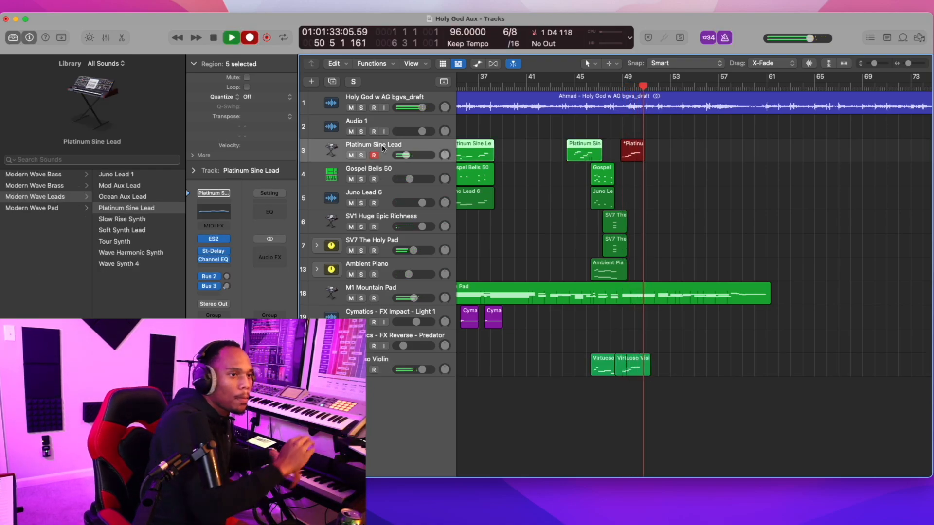
pyautogui.press('space')
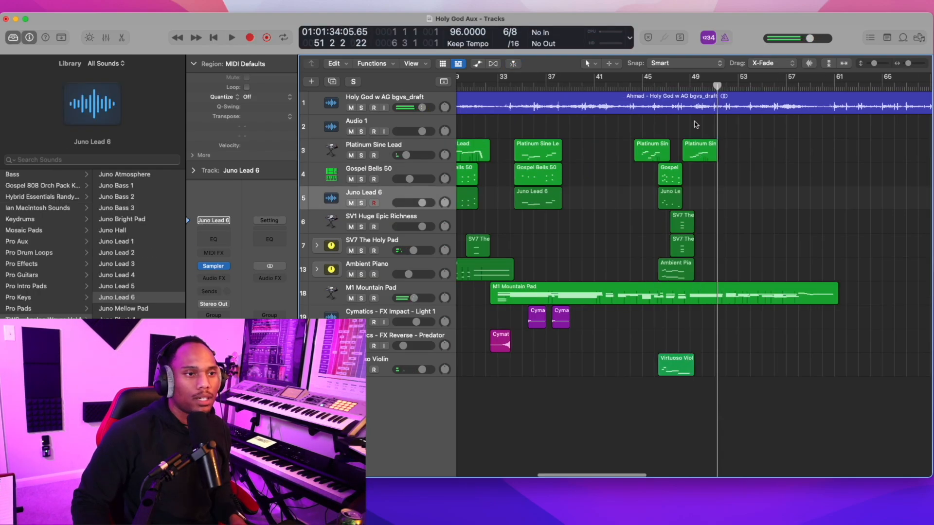
# Play back from about bar 48 and delete the Platinum Sine Lead region over bars 48 to 51.
pyautogui.click(681, 85)
pyautogui.press('space')
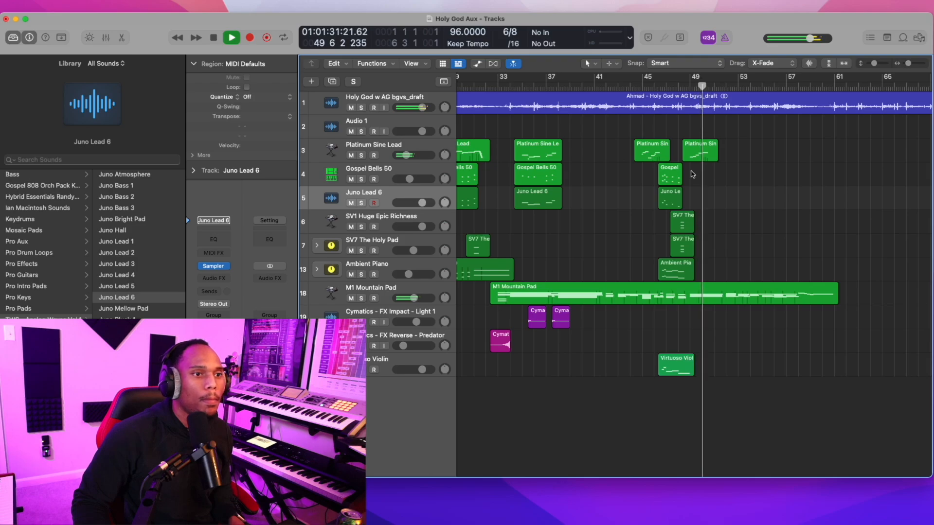
pyautogui.click(691, 133)
pyautogui.press('Delete')
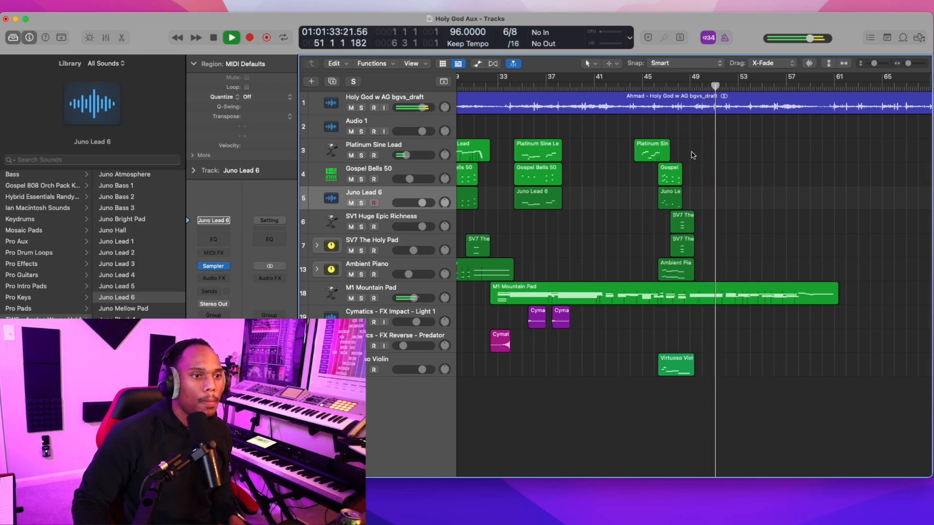
# Record a Gospel Bells 50 part over about bars 53 to 60.
pyautogui.press('space')
pyautogui.click(381, 174)
pyautogui.press('space')
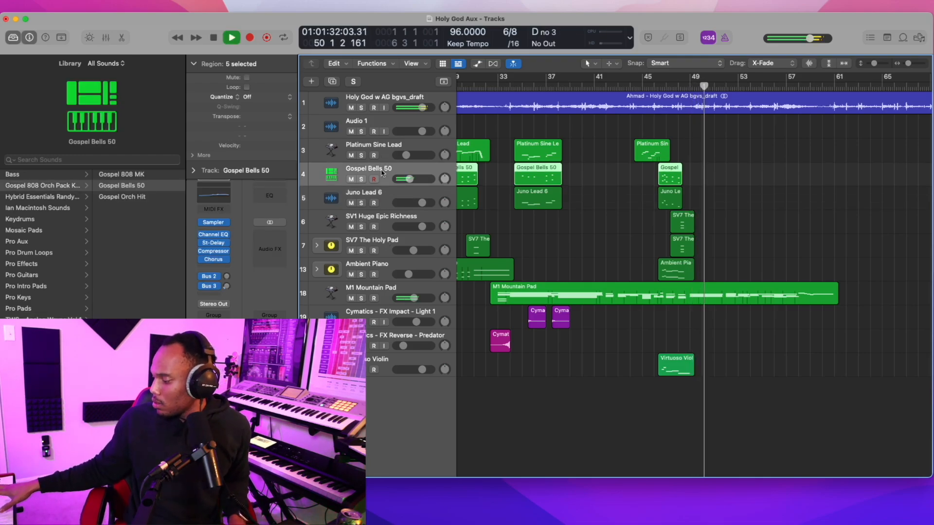
pyautogui.press('r')
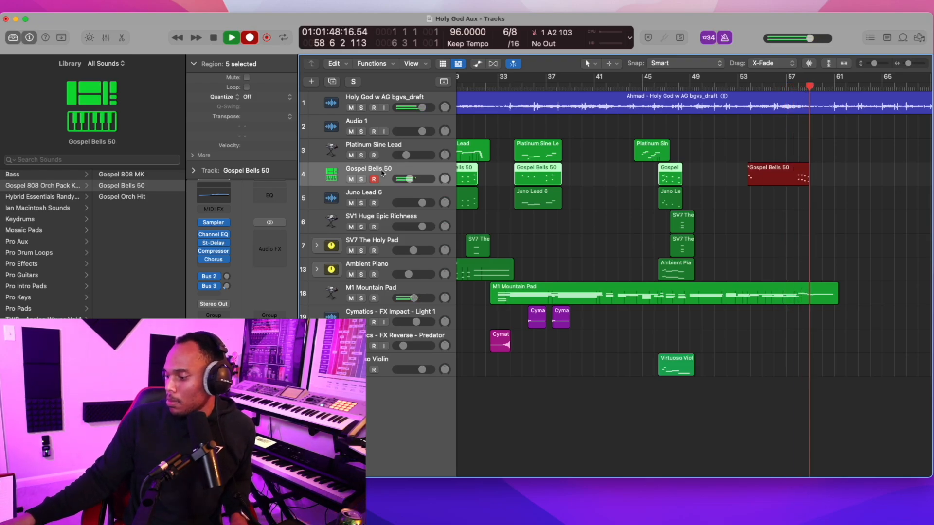
pyautogui.press('space')
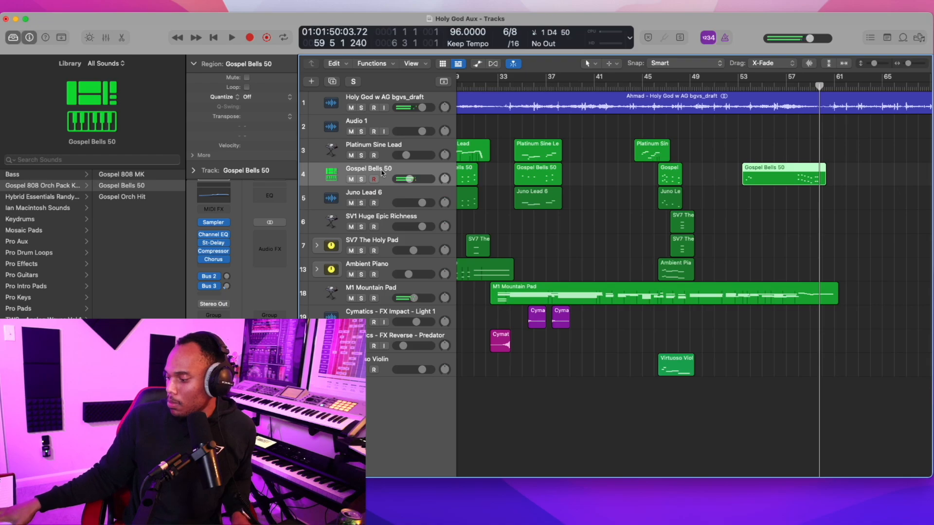
# Show the Piano Roll and record a Platinum Sine Lead part from about bar 53 to bar 60.
pyautogui.click(387, 150)
pyautogui.press('p')
pyautogui.press('r')
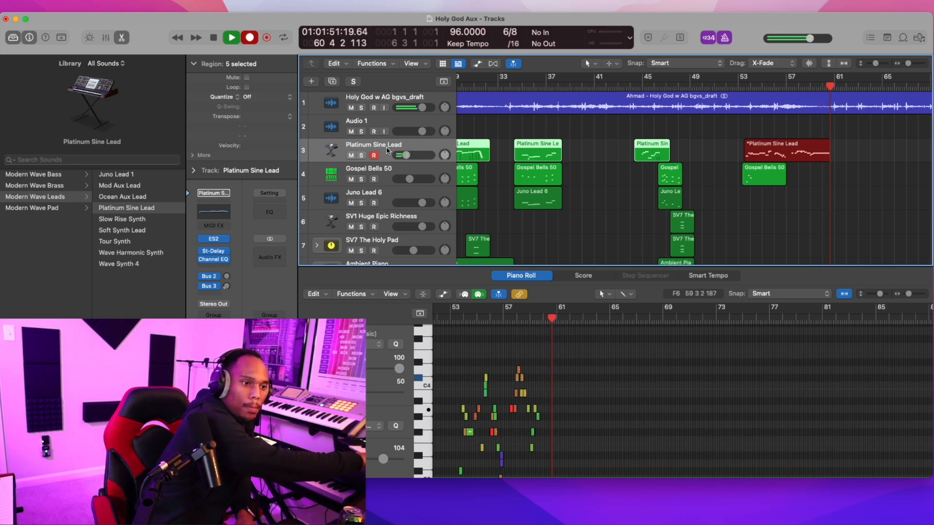
# Stop recording the Platinum Sine Lead take, undo it after listening back, and close the piano roll.
pyautogui.press('space')
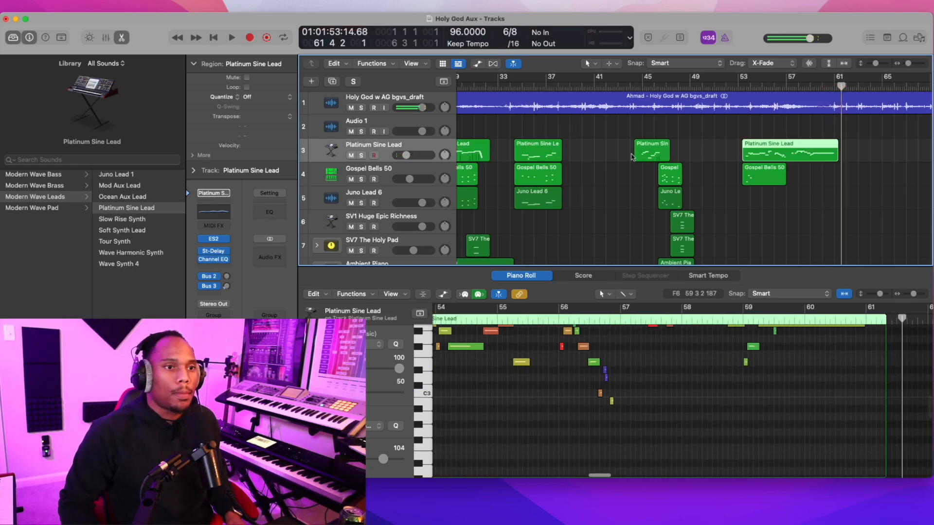
pyautogui.press('space')
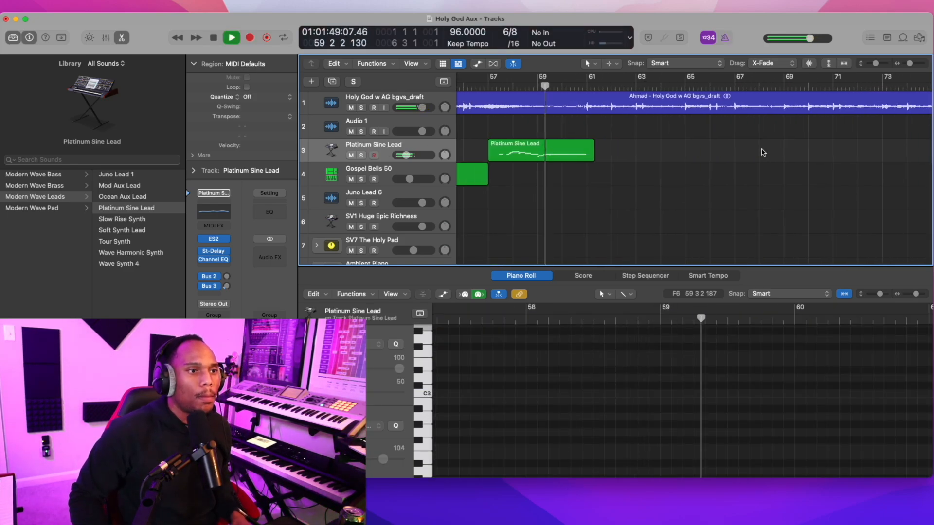
pyautogui.hscroll(-4, 651, 144)
pyautogui.press('super+z')
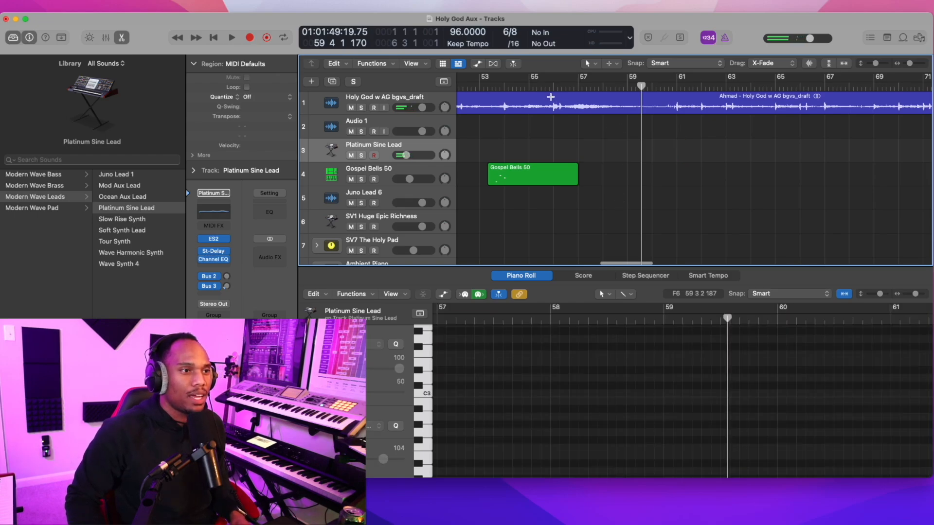
pyautogui.click(123, 38)
pyautogui.press('super+Left')
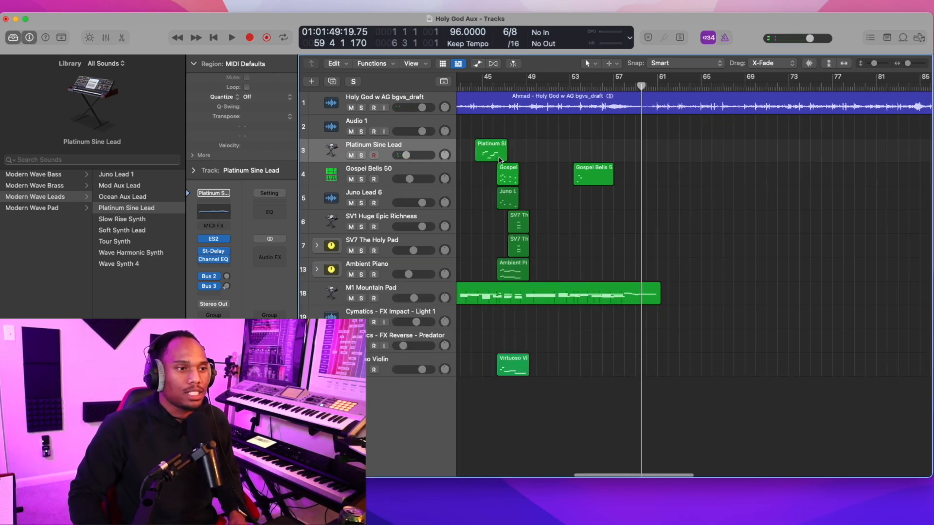
# Play the arrangement from about bar 44 and lower the volume of the Gospel Bells 50 track slightly.
pyautogui.click(478, 87)
pyautogui.press('space')
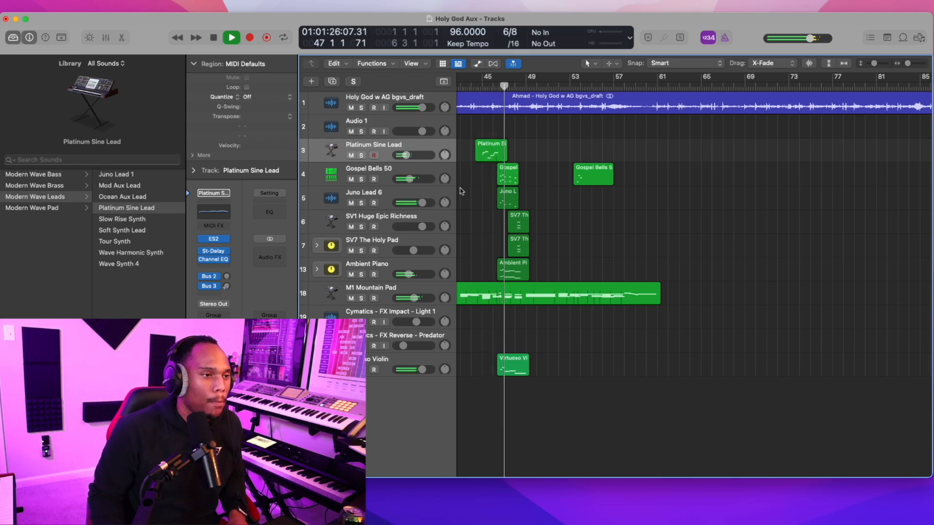
pyautogui.moveTo(409, 179); pyautogui.dragTo(396, 181)
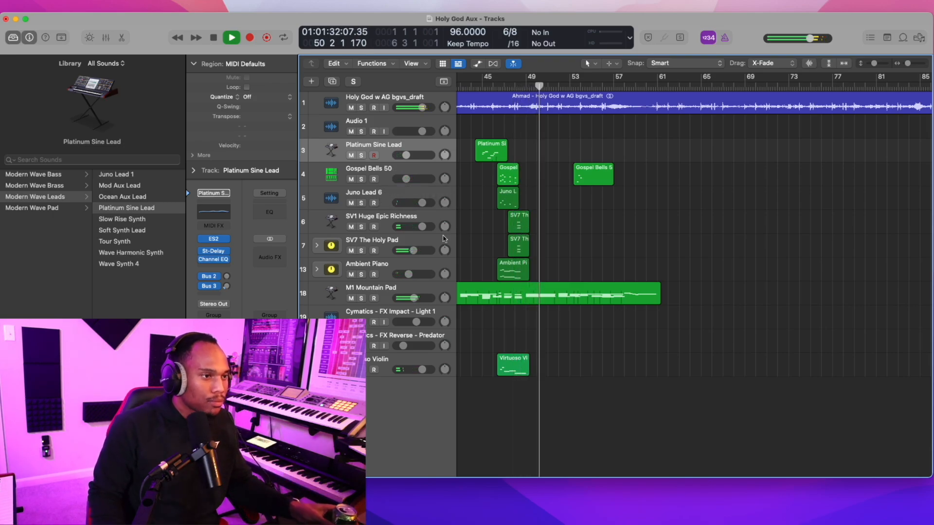
# Record an Ambient Piano phrase over bars 51 to 53, first soloing the Holy God w AG bgvs_draft track briefly as reference.
pyautogui.click(383, 264)
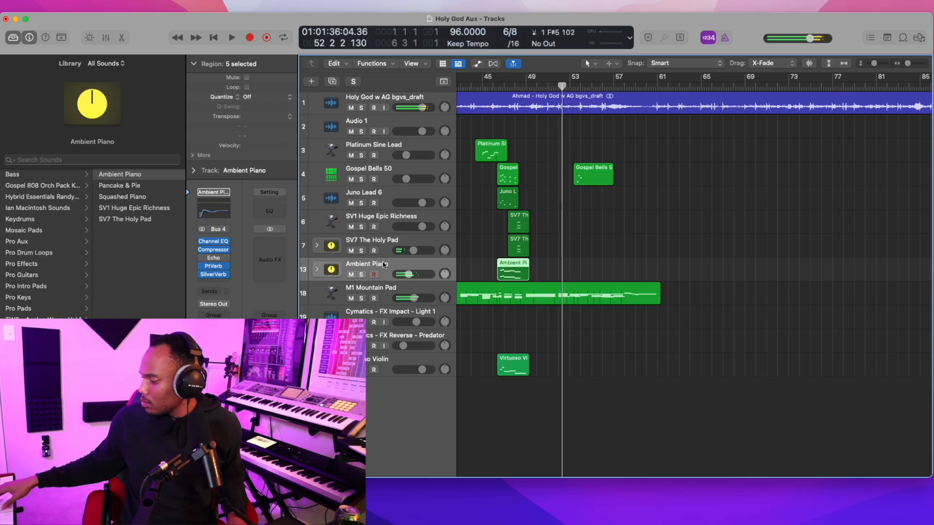
pyautogui.press('space')
pyautogui.click(538, 88)
pyautogui.press('space')
pyautogui.click(361, 107)
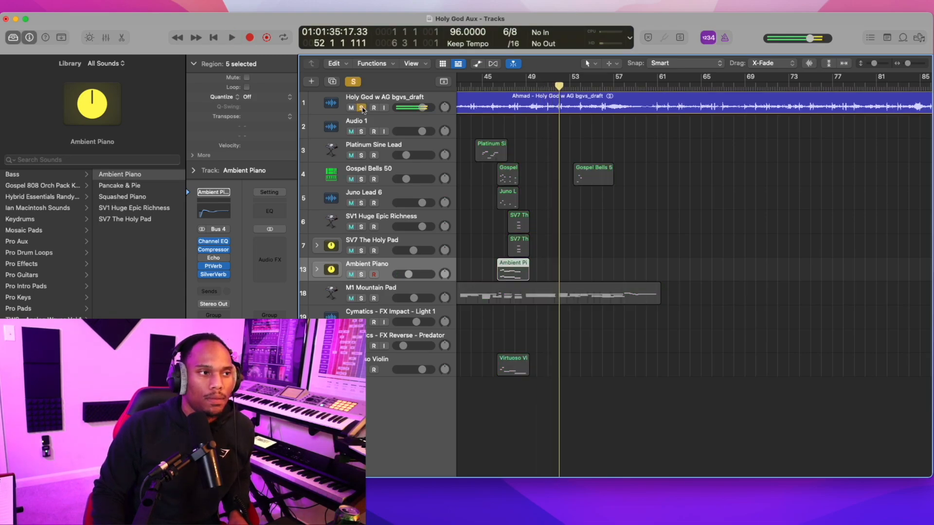
pyautogui.click(361, 107)
pyautogui.press('r')
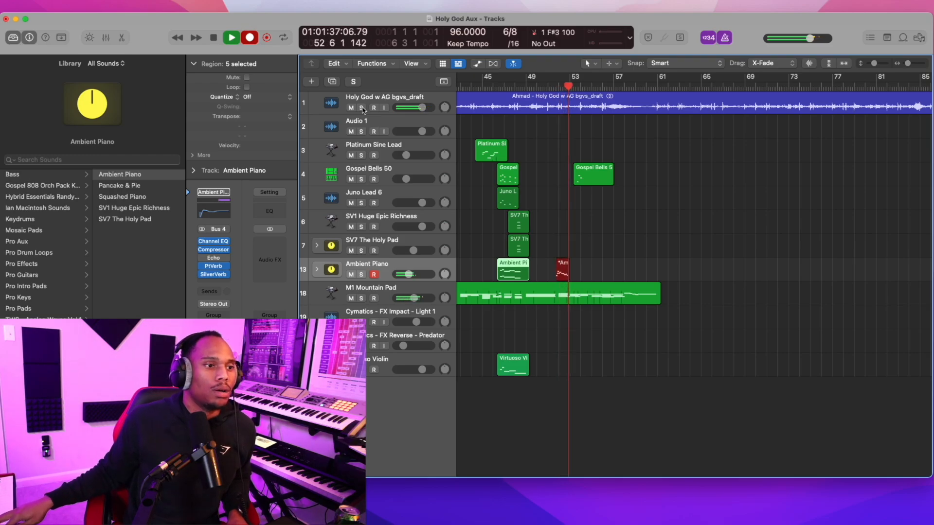
pyautogui.press('space')
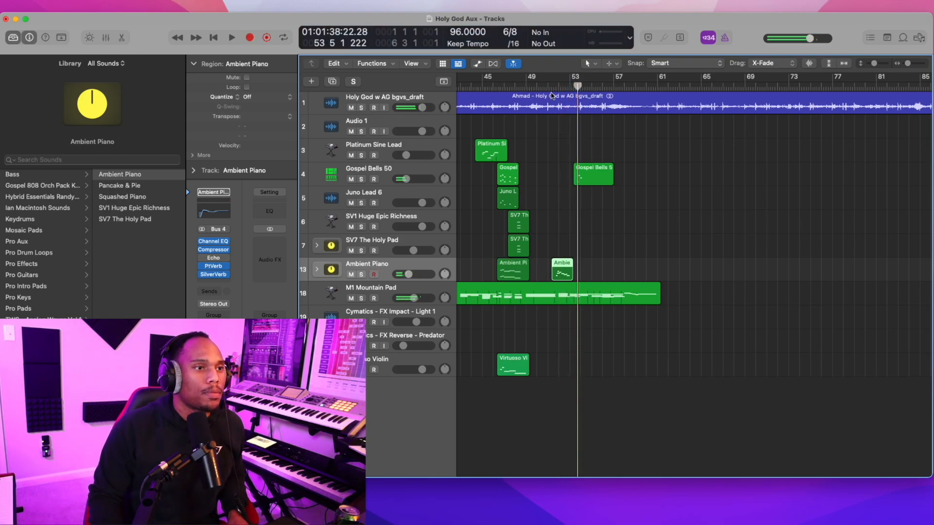
# Record a Platinum Sine Lead phrase over bars 51 to 53, above the new Ambient Piano region.
pyautogui.click(377, 146)
pyautogui.press('r')
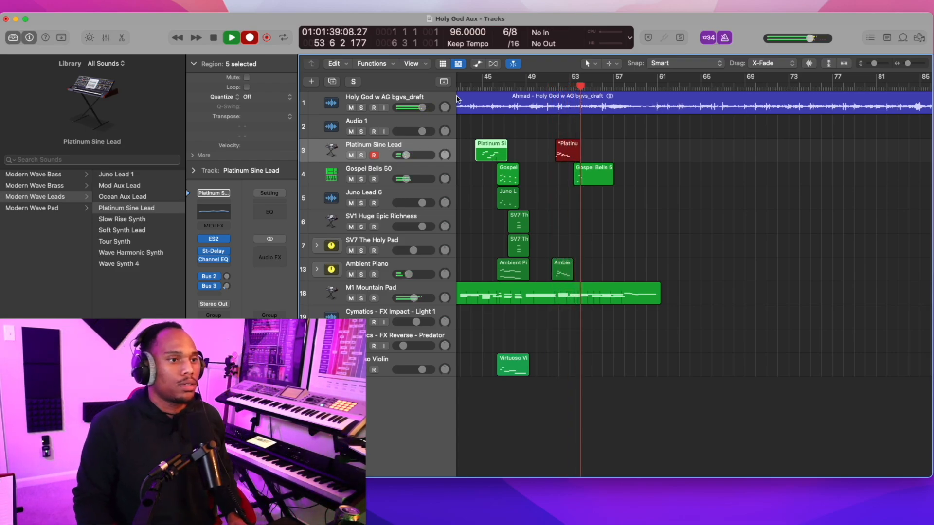
pyautogui.press('space')
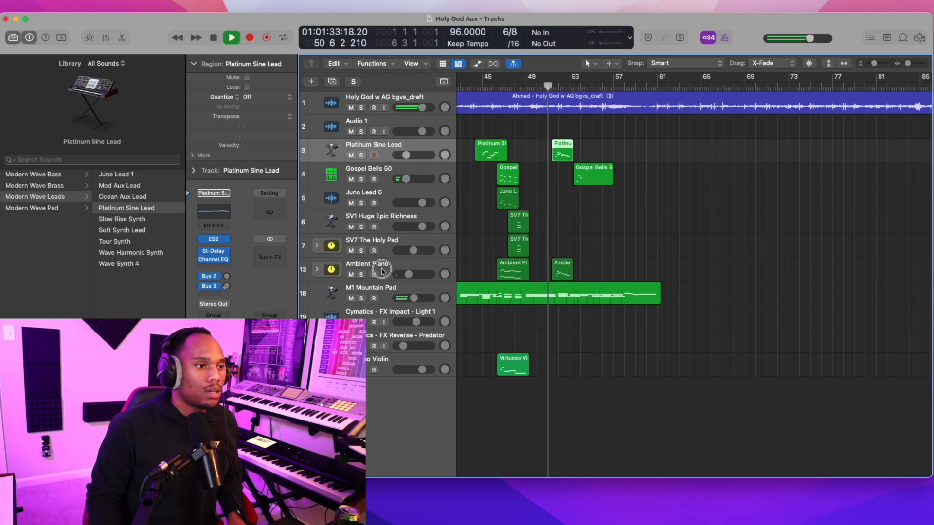
# Record a second Ambient Piano phrase from bar 53, directly following the previous one.
pyautogui.click(382, 270)
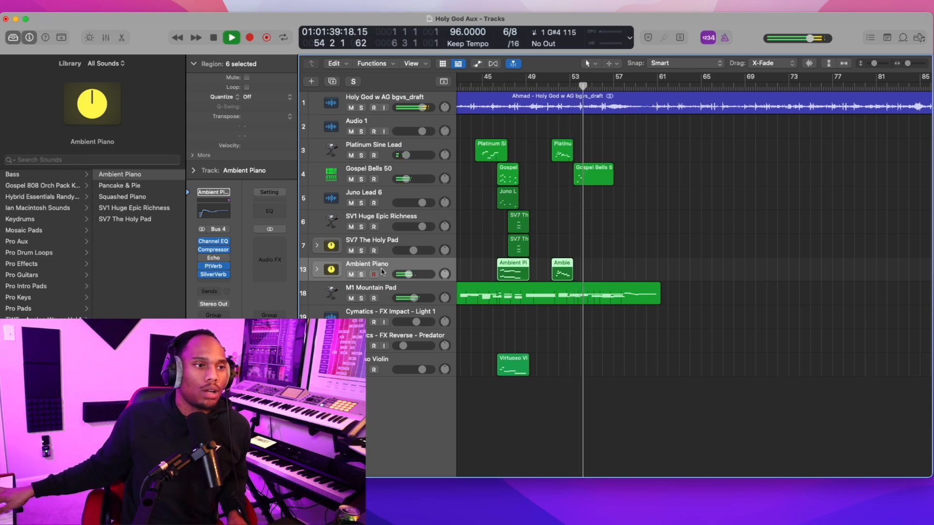
pyautogui.press('space')
# Record a chord at bar 53 on SV1 Huge Epic Richness and SV7 The Holy Pad together, and inspect its notes in the piano roll.
pyautogui.click(375, 227)
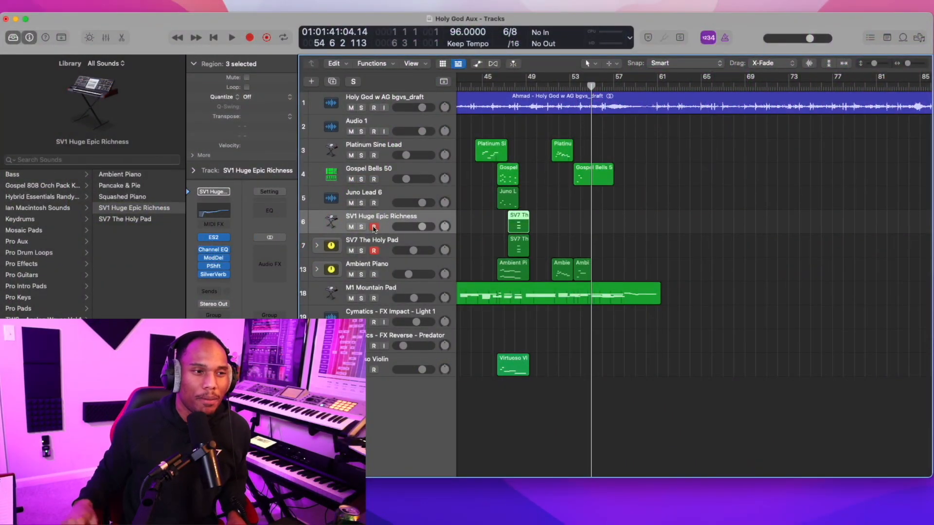
pyautogui.press('r')
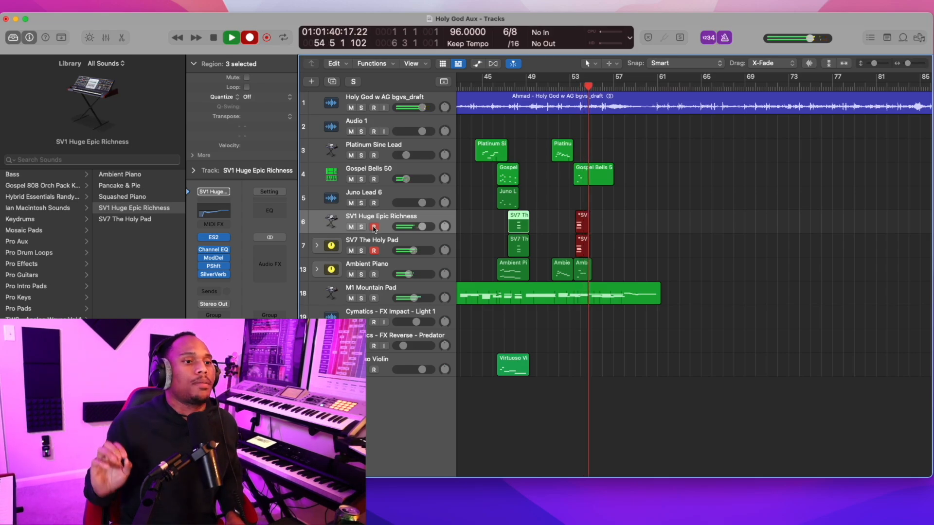
pyautogui.press('space')
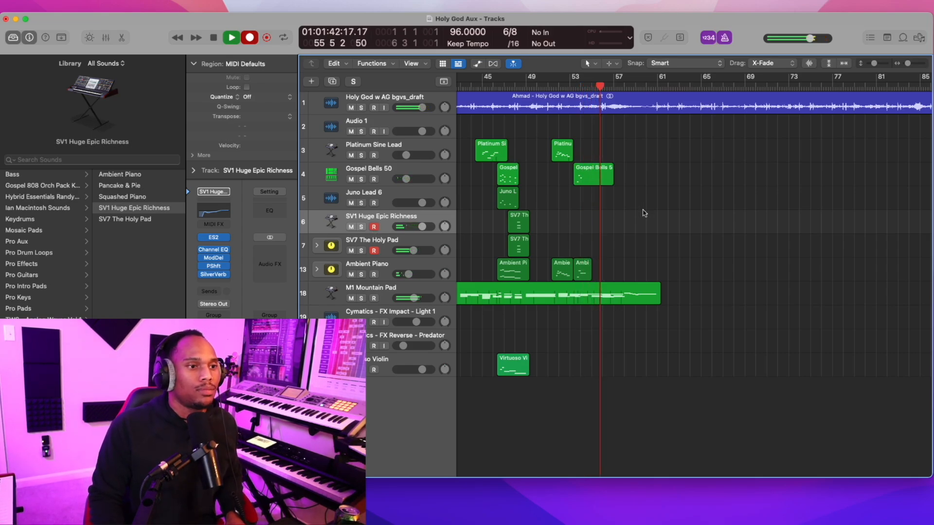
pyautogui.press('r')
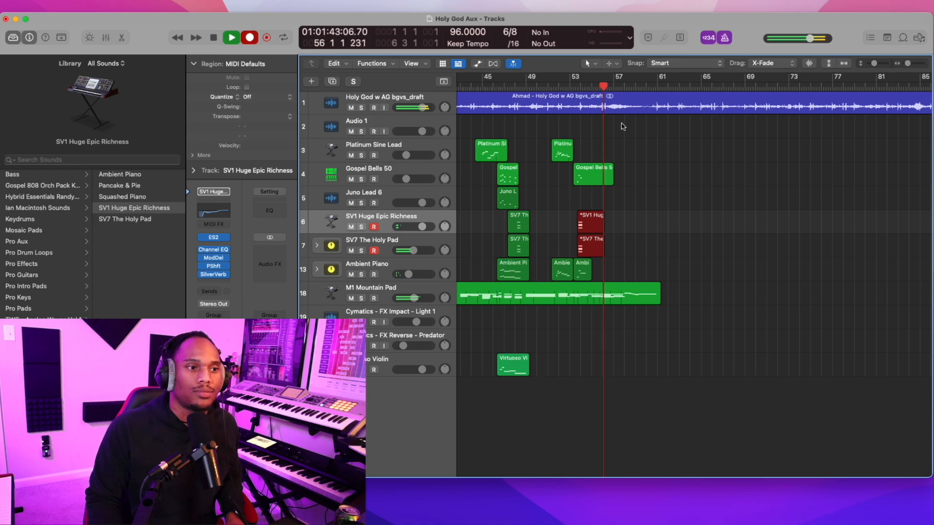
pyautogui.press('space')
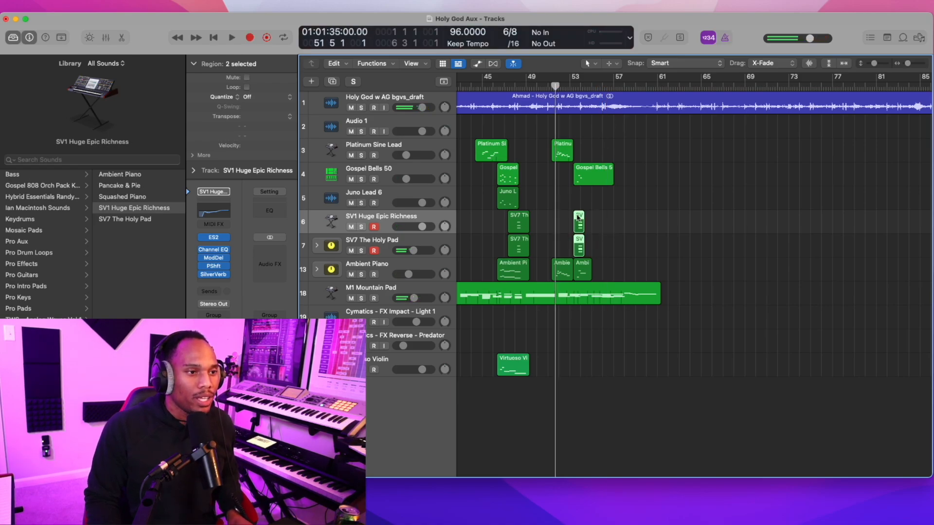
pyautogui.doubleClick(578, 220)
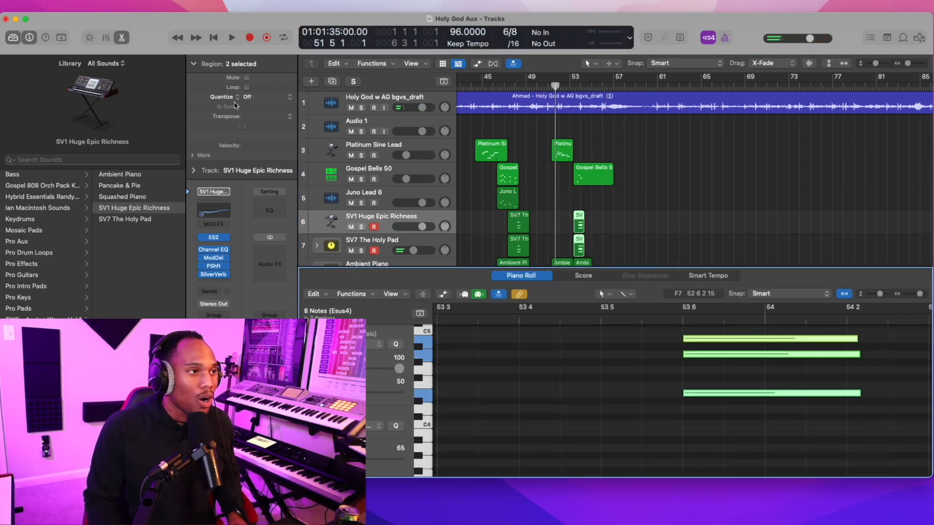
pyautogui.click(123, 36)
# Add an instrument track below Virtuoso Violin and load the RW - Pluck Machine Arp 1 patch from the user patches.
pyautogui.click(379, 356)
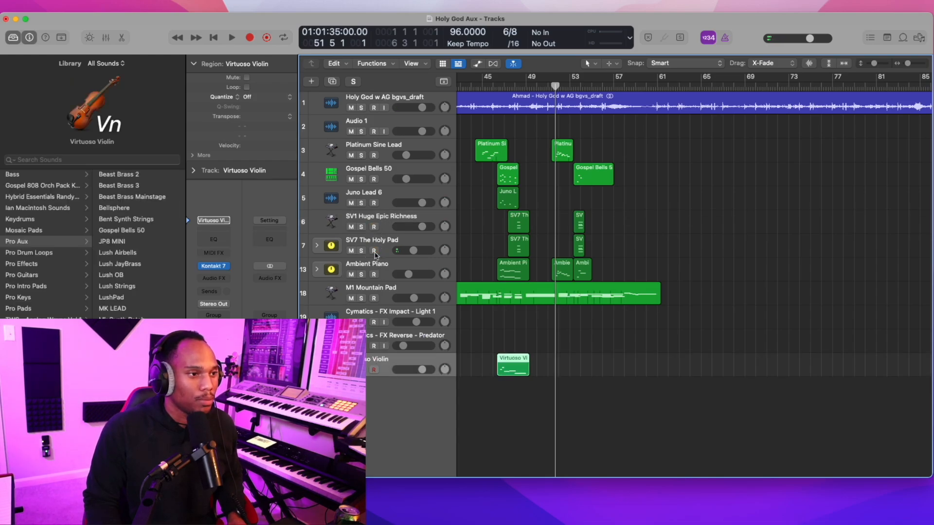
pyautogui.doubleClick(385, 426)
pyautogui.click(33, 178)
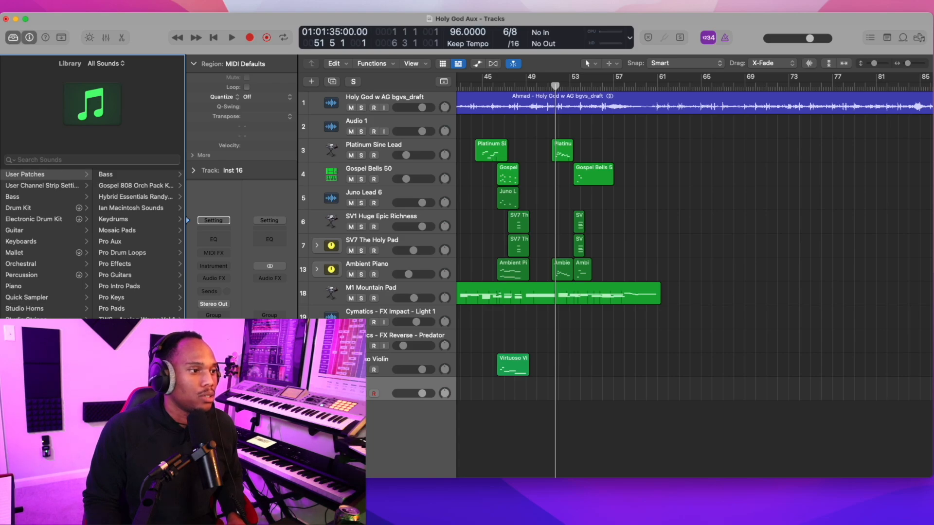
pyautogui.click(106, 174)
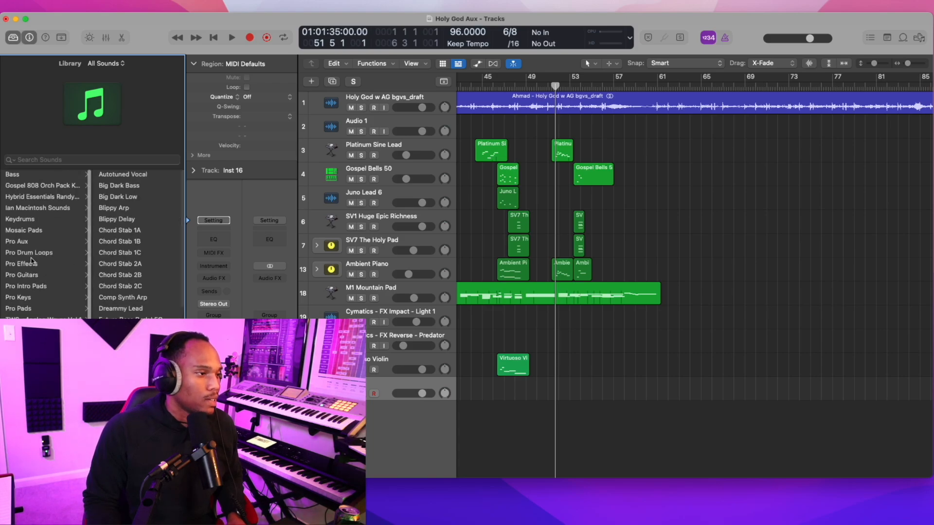
pyautogui.scroll(-10, 136, 243)
# Record a sustained three-note chord on the Pluck Machine Arp track over bars 53 to 61 and check it in the piano roll.
pyautogui.press('space')
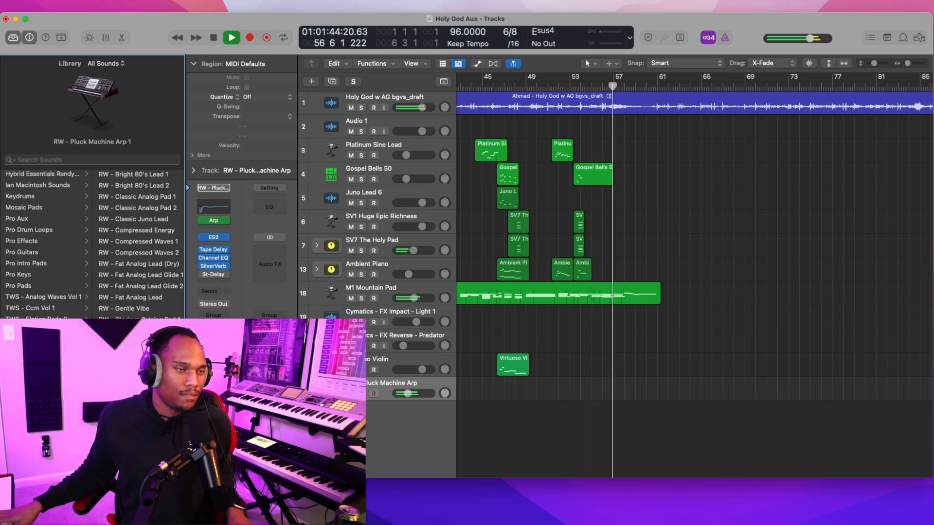
pyautogui.click(565, 85)
pyautogui.press('r')
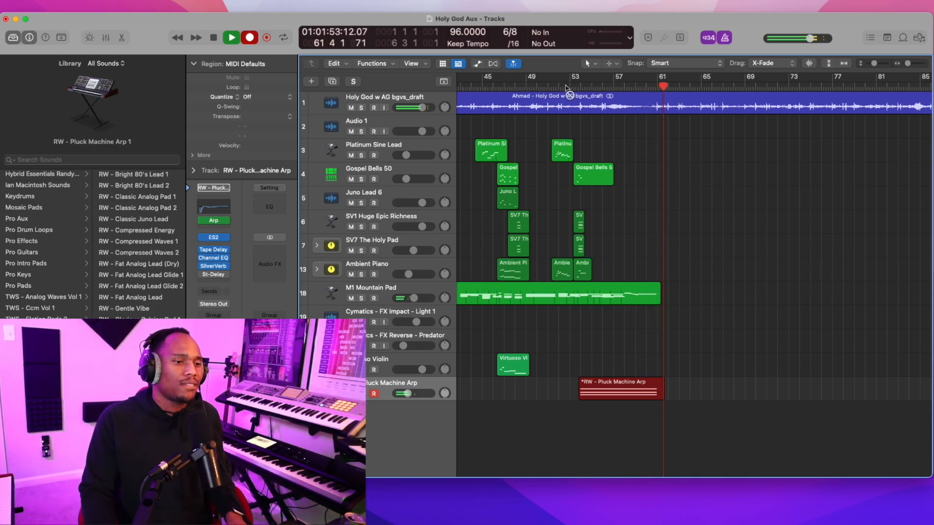
pyautogui.press('space')
pyautogui.doubleClick(627, 393)
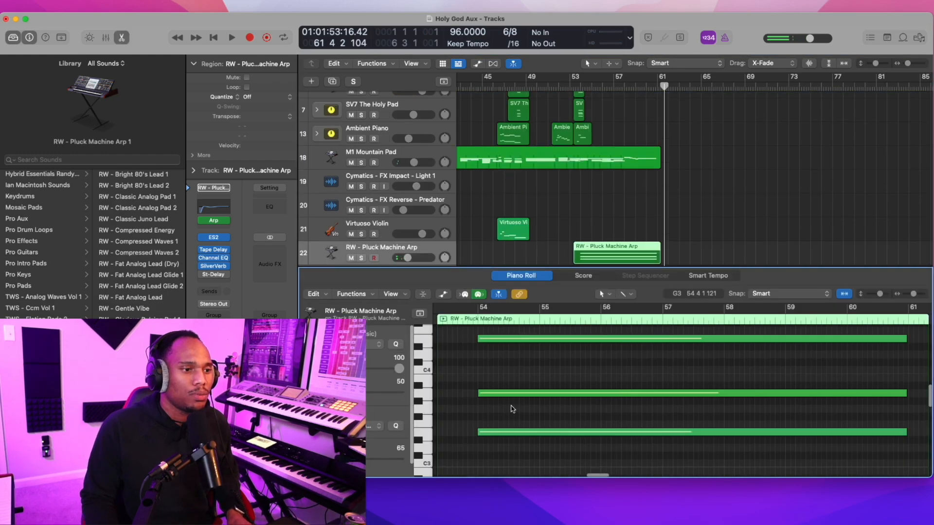
pyautogui.click(122, 37)
# Copy the first Cymatics FX Impact and FX Reverse regions and place the copies so the impact starts at bar 61.
pyautogui.scroll(5, 667, 371)
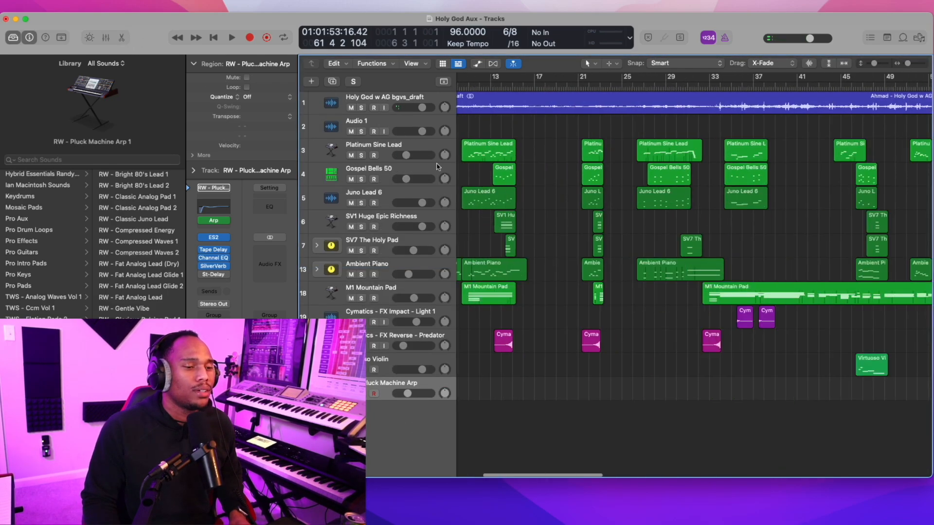
pyautogui.hscroll(-10, 603, 366)
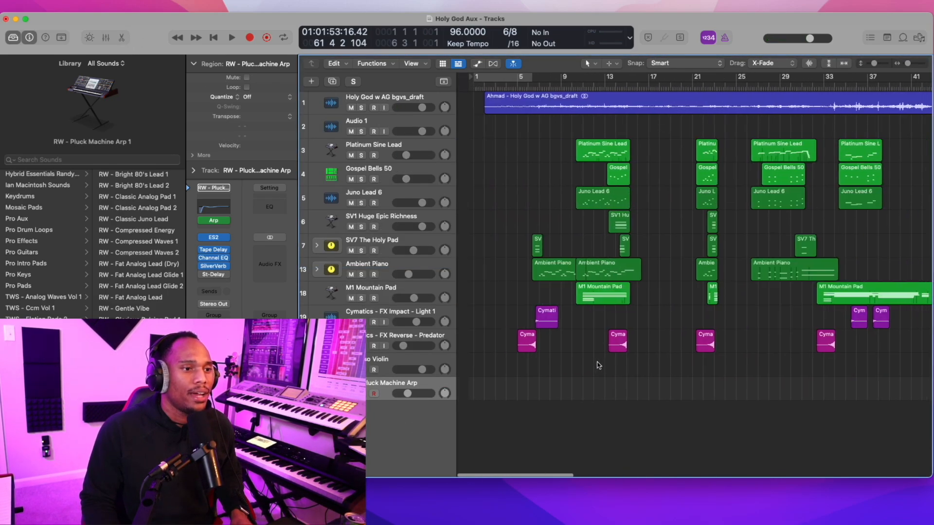
pyautogui.moveTo(489, 377); pyautogui.dragTo(551, 319)
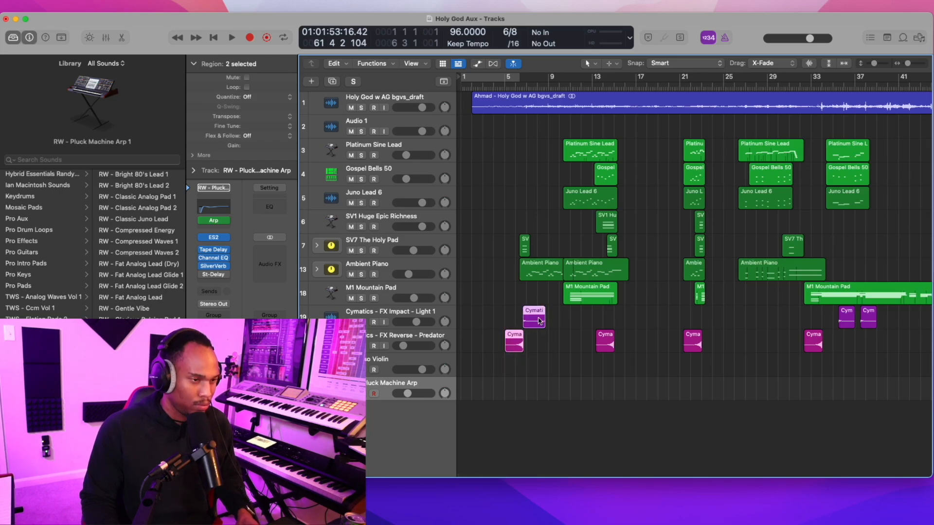
pyautogui.hscroll(15, 536, 318)
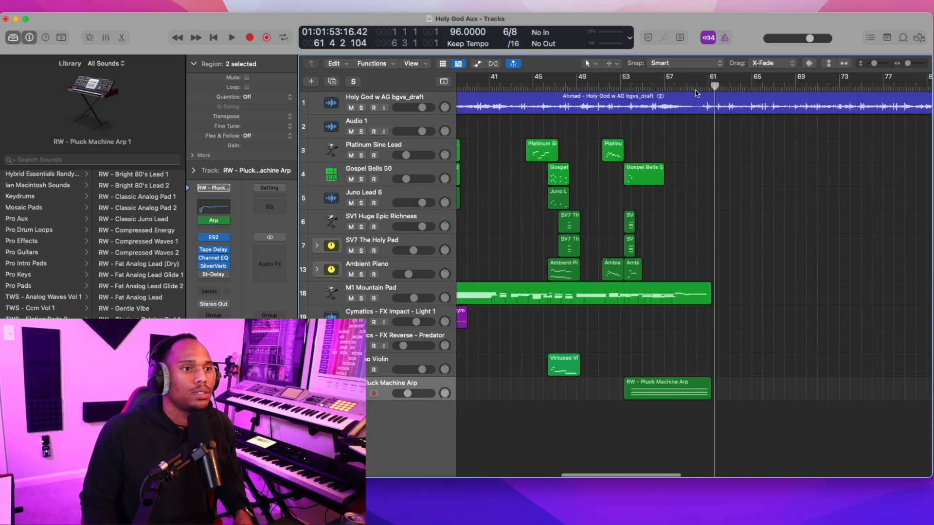
pyautogui.press('super+v')
pyautogui.scroll(5, 704, 264)
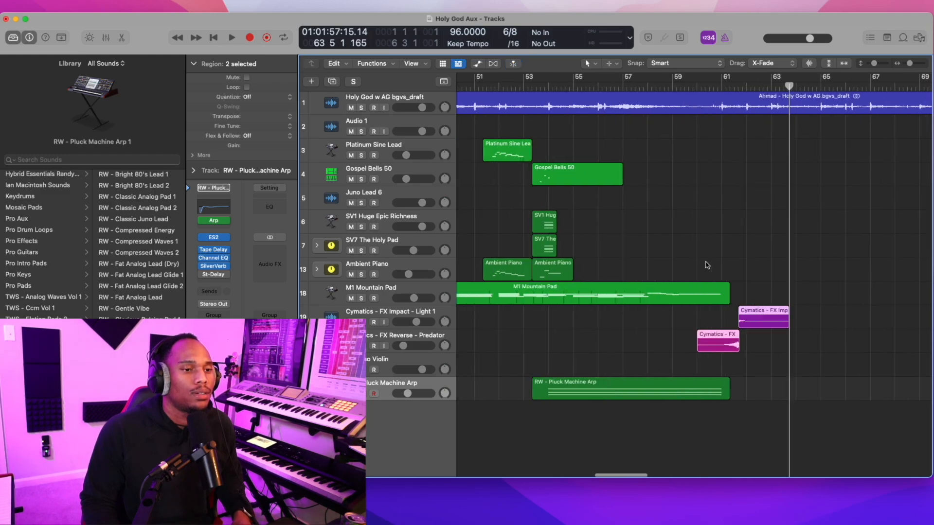
pyautogui.moveTo(774, 320); pyautogui.dragTo(748, 320)
# Play back the section from about bar 57 to check the copied reverse and impact effects going into bar 61.
pyautogui.doubleClick(621, 88)
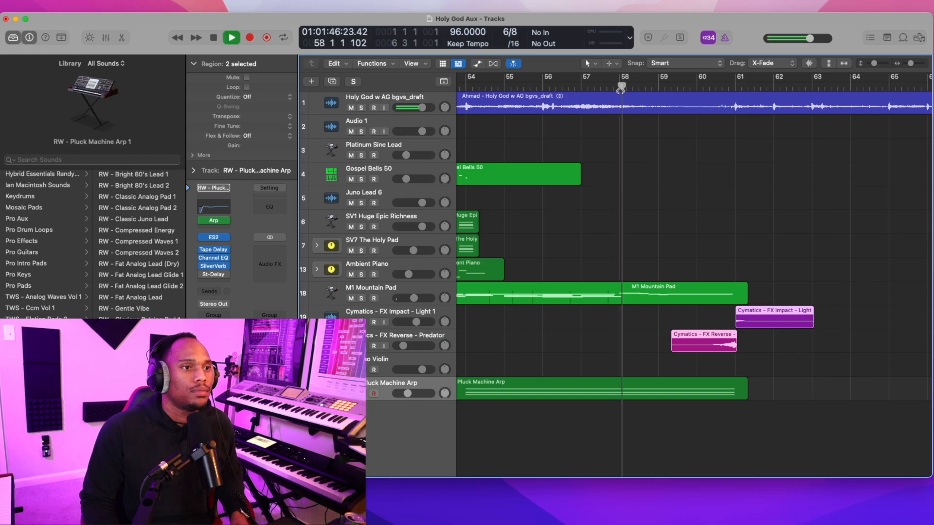
pyautogui.scroll(-6, 622, 178)
pyautogui.scroll(4, 623, 179)
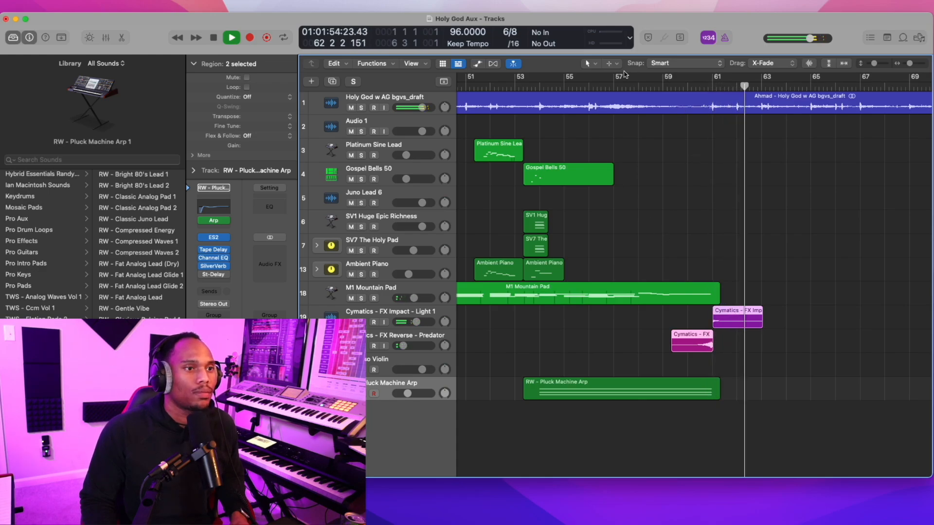
pyautogui.click(587, 81)
pyautogui.click(743, 310)
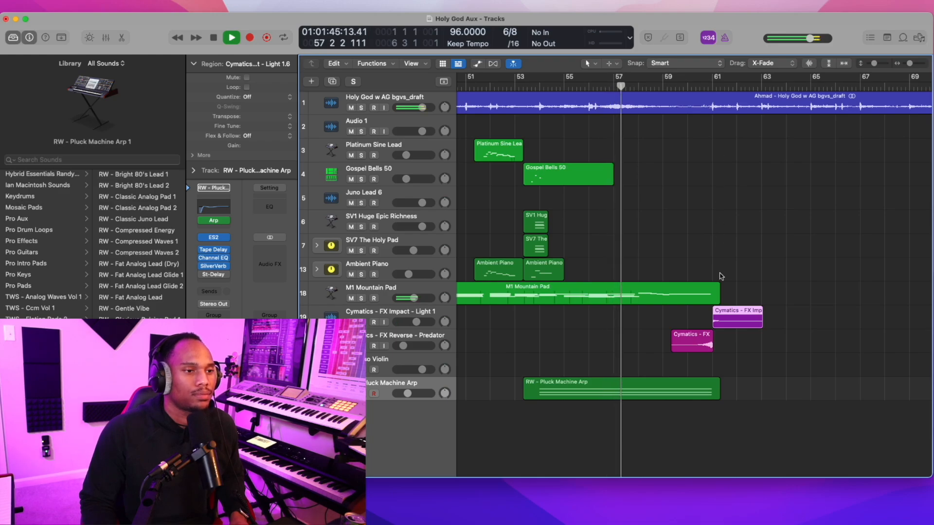
# Record a sustained chord on SV1 Huge Epic Richness and SV7 The Holy Pad together over bars 59 to 61.
pyautogui.click(383, 227)
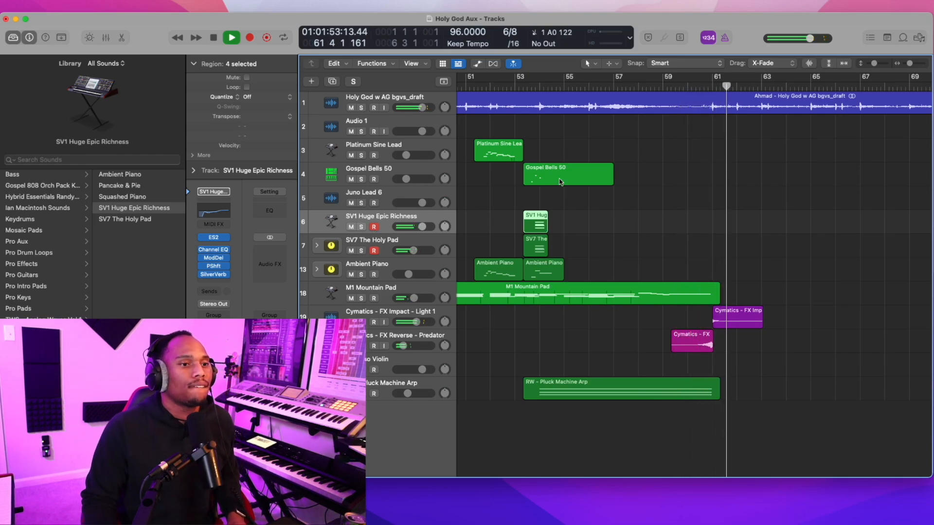
pyautogui.press('r')
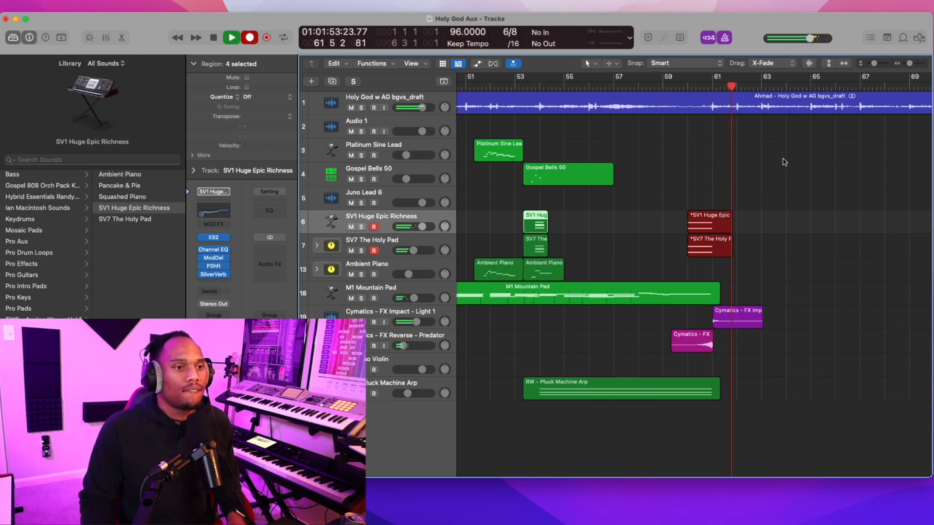
pyautogui.press('space')
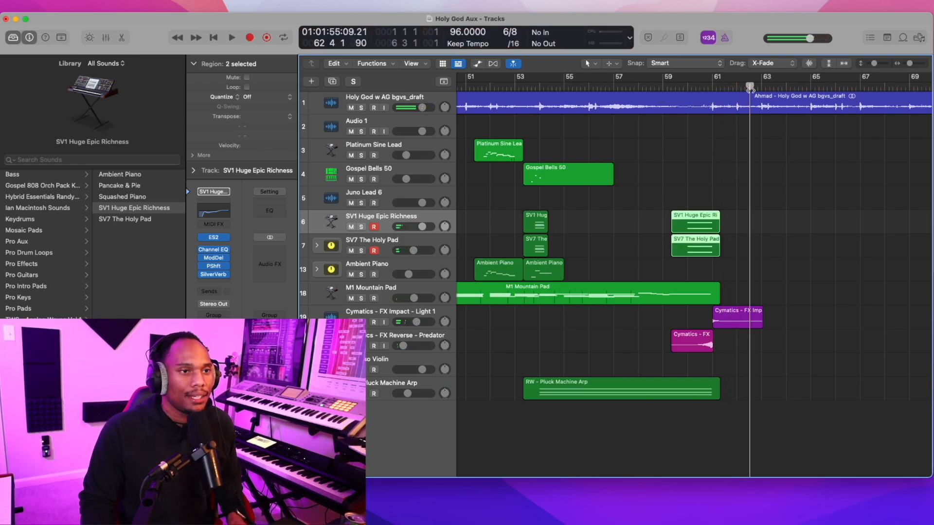
# Move the FX Impact region from bar 61 to beat 4 of bar 62 and play on to about bar 66 to check it.
pyautogui.moveTo(726, 310); pyautogui.dragTo(762, 319)
pyautogui.press('space')
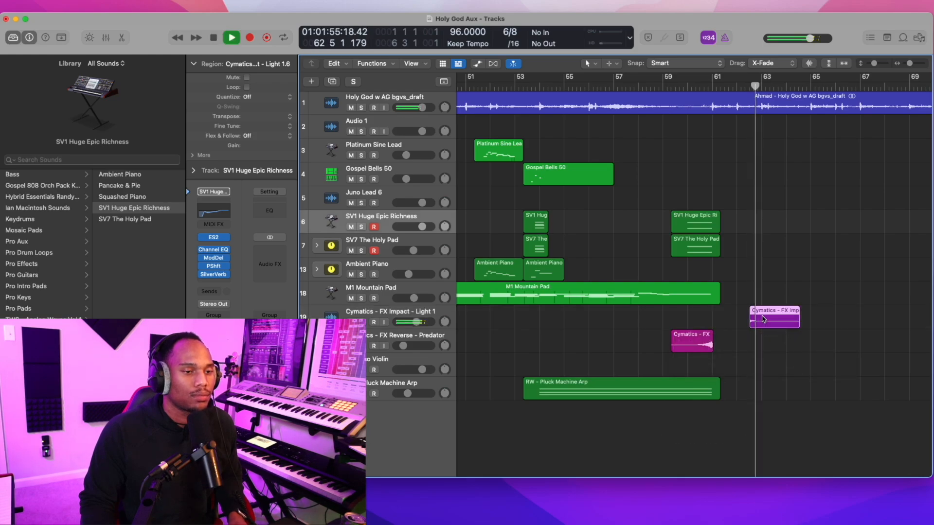
pyautogui.press('super+Left')
pyautogui.press('super+Left')
pyautogui.press('super+Right')
pyautogui.press('super+Right')
pyautogui.press('super+Right')
pyautogui.press('super+Right')
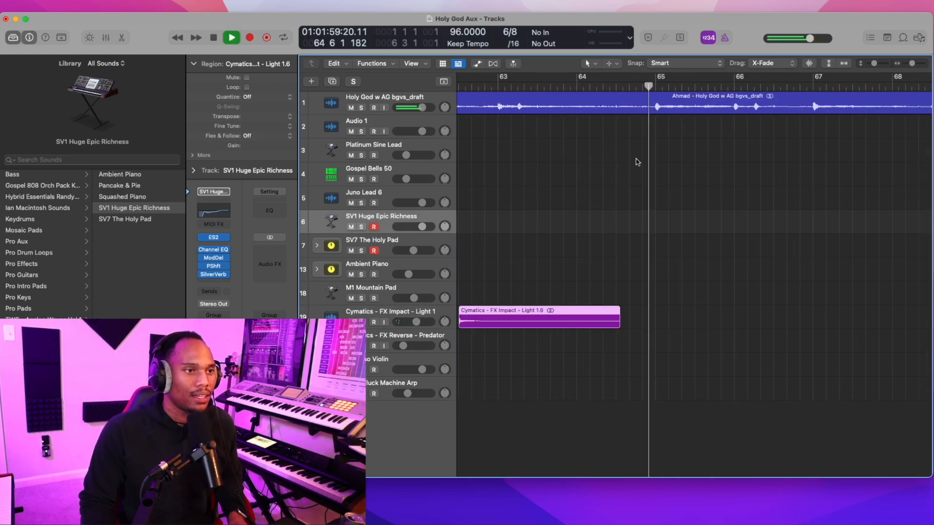
pyautogui.press('super+Left')
pyautogui.press('super+Left')
pyautogui.press('super+Left')
pyautogui.click(605, 293)
pyautogui.press('space')
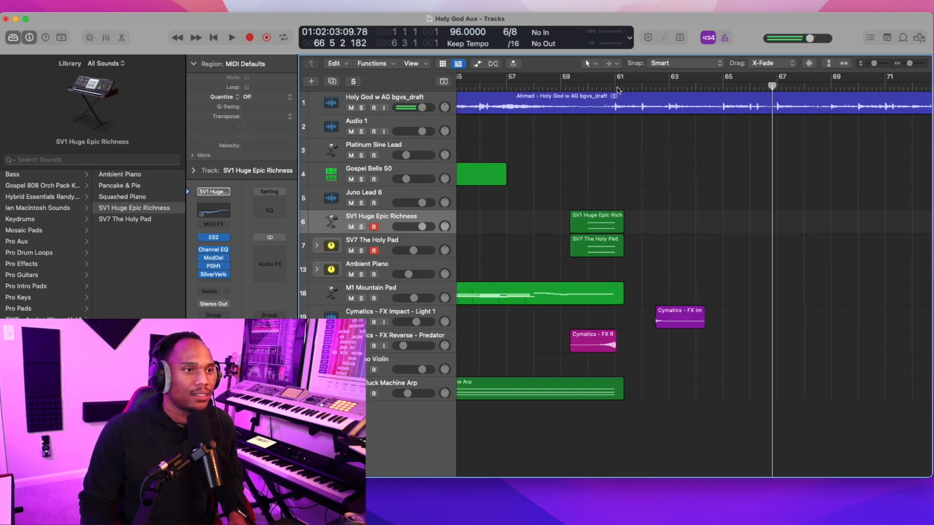
# Delete the SV1 and SV7 pad regions around bars 59 to 61 and re-record a longer chord on both tracks from about bar 58.
pyautogui.doubleClick(552, 80)
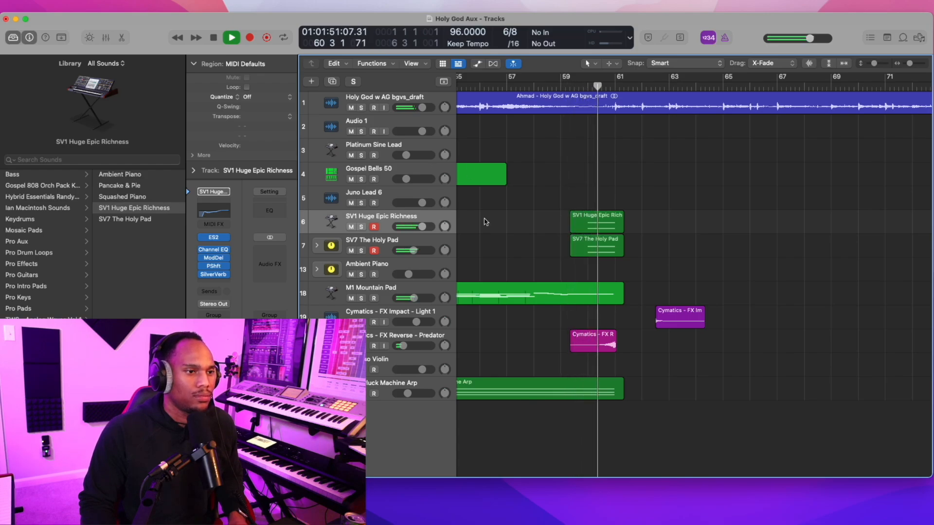
pyautogui.moveTo(585, 173); pyautogui.dragTo(589, 248)
pyautogui.press('Delete')
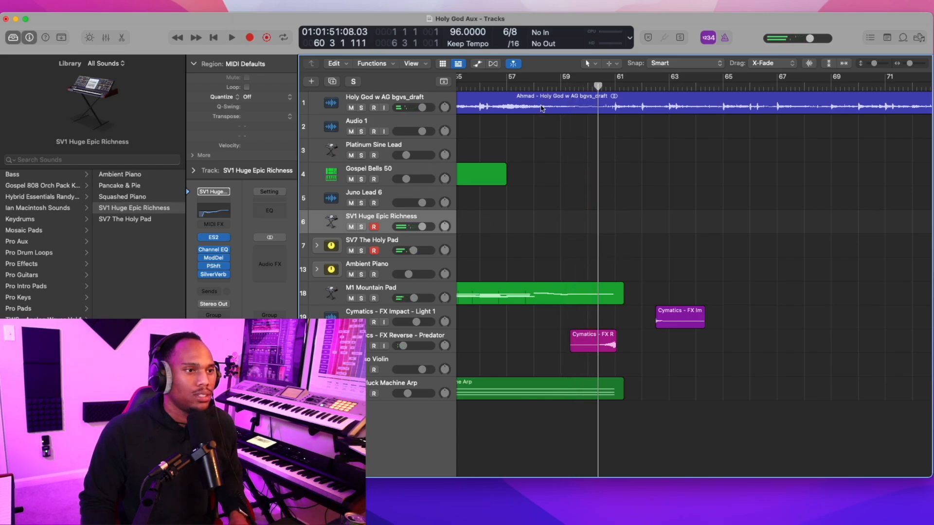
pyautogui.press('r')
pyautogui.press('r')
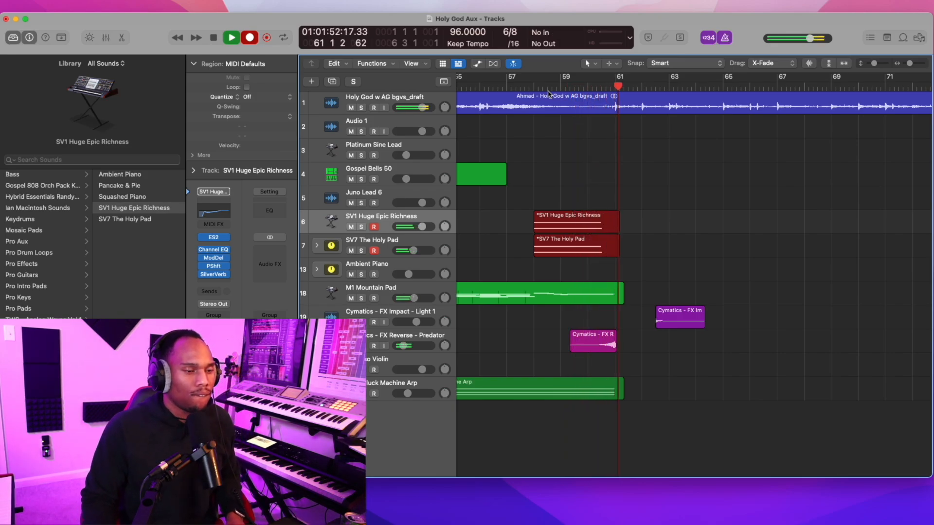
pyautogui.hotkey('shift', 'r')
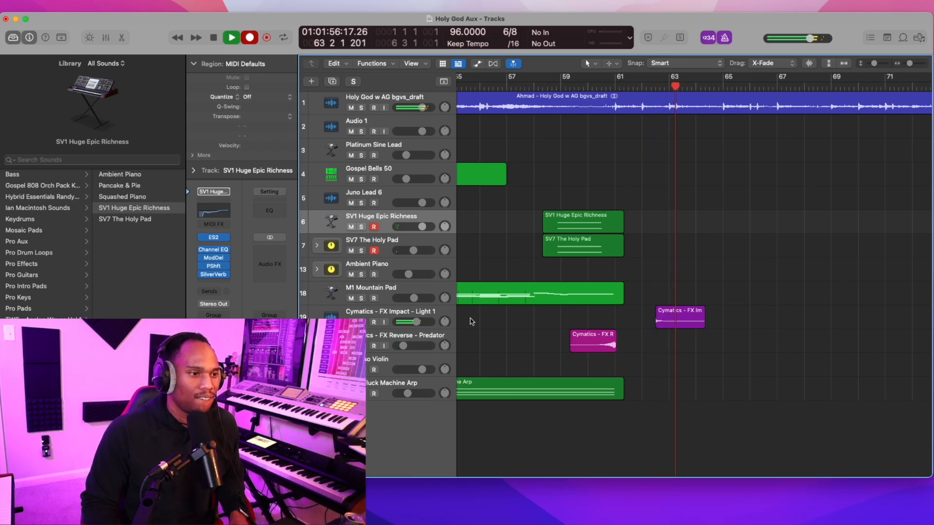
# Repeat the FX Impact region from bar 62 every two bars, placing copies at beat 4 of bars 64, 66 and 68.
pyautogui.click(666, 317)
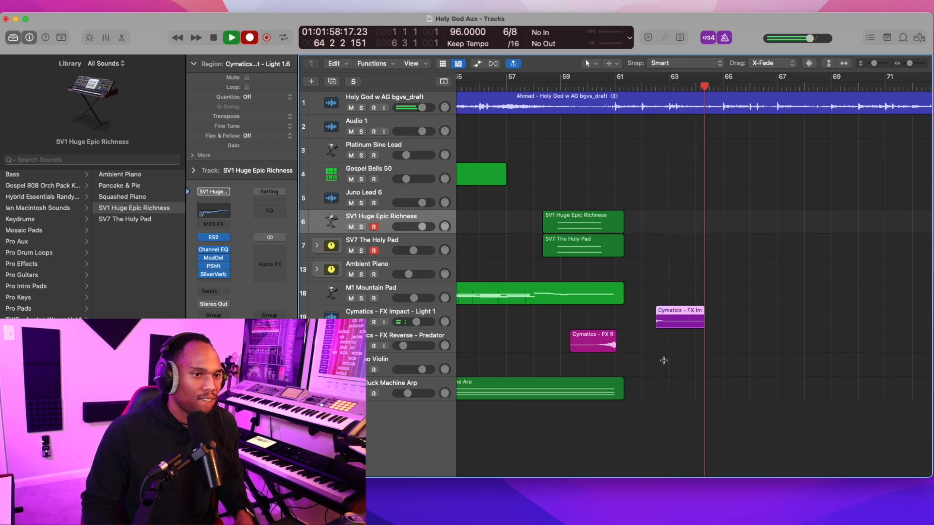
pyautogui.press('space')
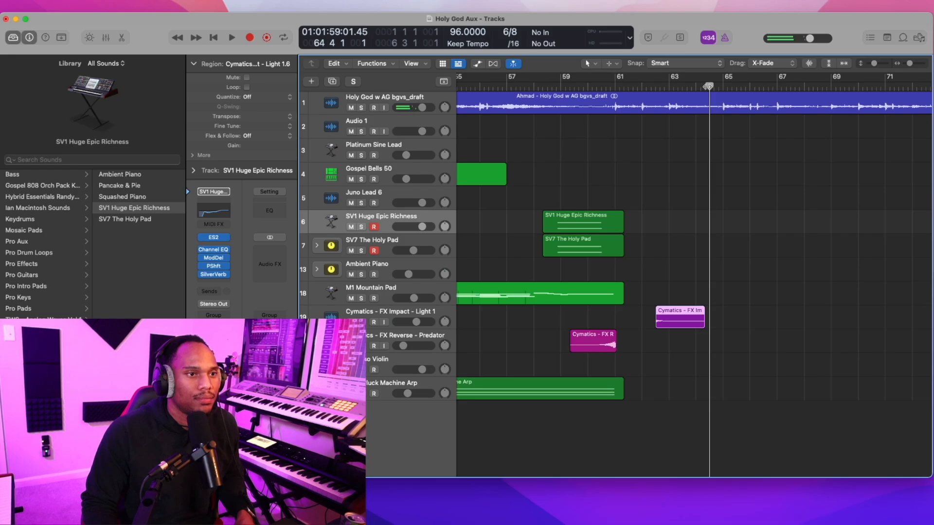
pyautogui.press('cmd+r')
pyautogui.press('space')
pyautogui.keyDown('shift'); pyautogui.click(751, 324); pyautogui.keyUp('shift')
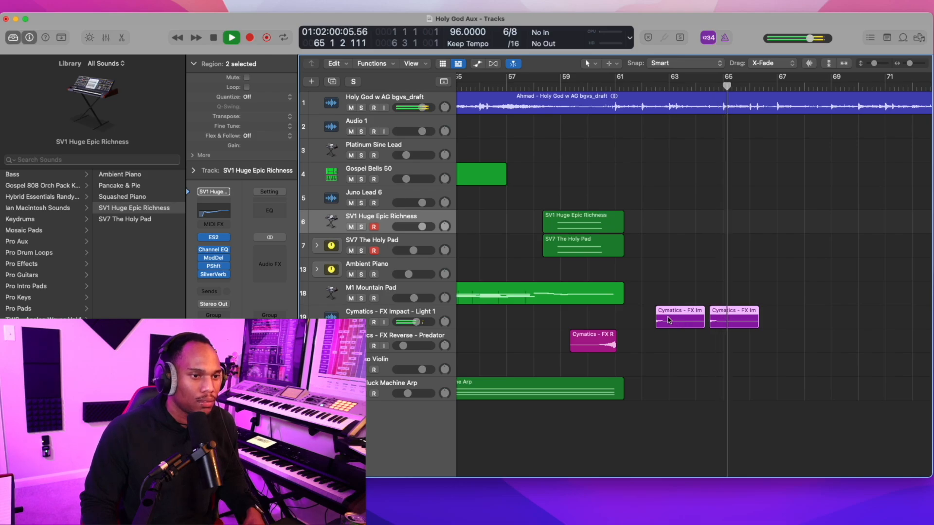
pyautogui.moveTo(668, 320); pyautogui.dragTo(778, 324)
pyautogui.hscroll(5, 779, 324)
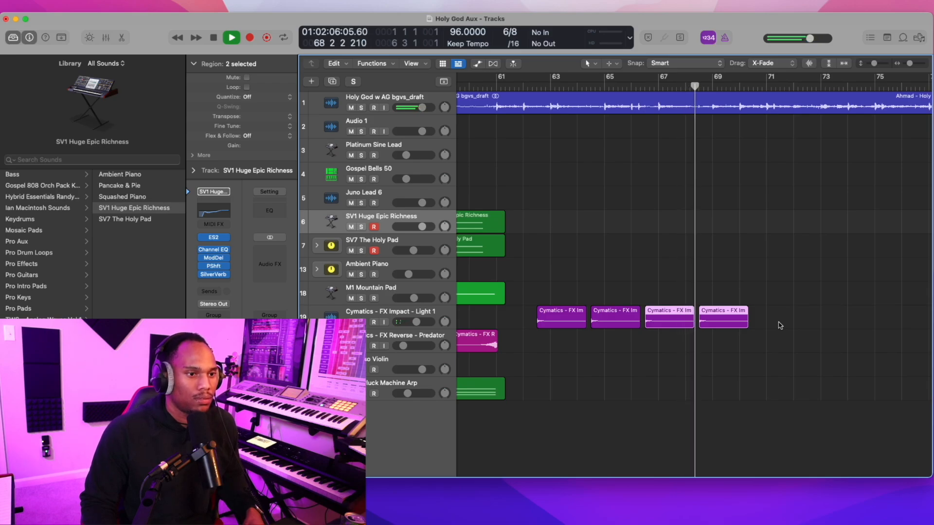
# Copy the last two FX Impact regions to beat 4 of bars 70 and 72.
pyautogui.hscroll(3, 780, 323)
pyautogui.moveTo(584, 322); pyautogui.dragTo(691, 329)
pyautogui.hscroll(-6, 556, 324)
# Select the six FX Impact regions and copy them directly after bar 74, extending the two-bar pattern to about bar 86.
pyautogui.moveTo(556, 324); pyautogui.dragTo(892, 316)
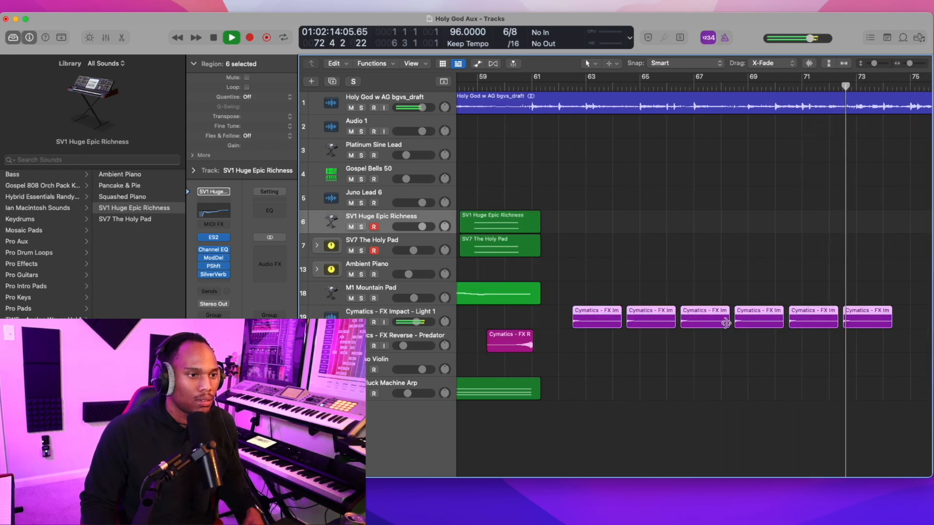
pyautogui.scroll(-5, 728, 321)
pyautogui.scroll(3, 667, 319)
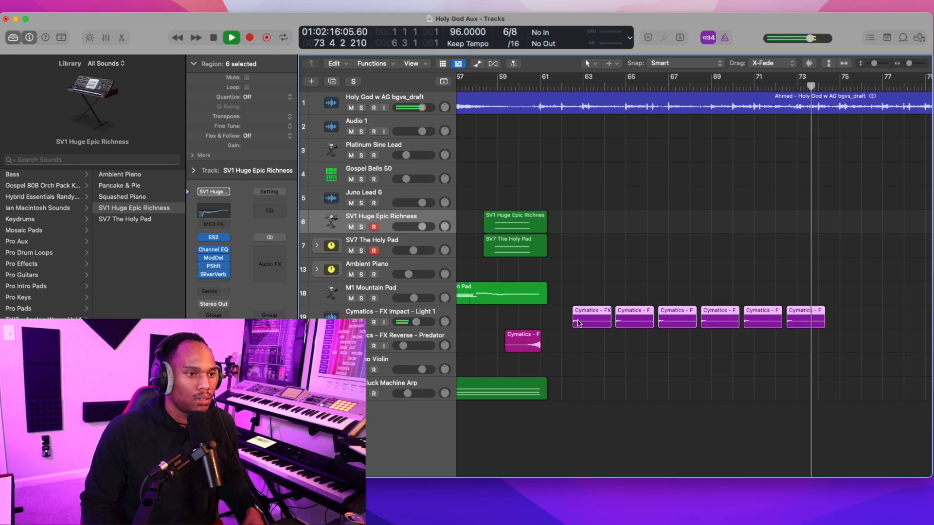
pyautogui.moveTo(578, 323); pyautogui.dragTo(840, 317)
pyautogui.scroll(5, 841, 317)
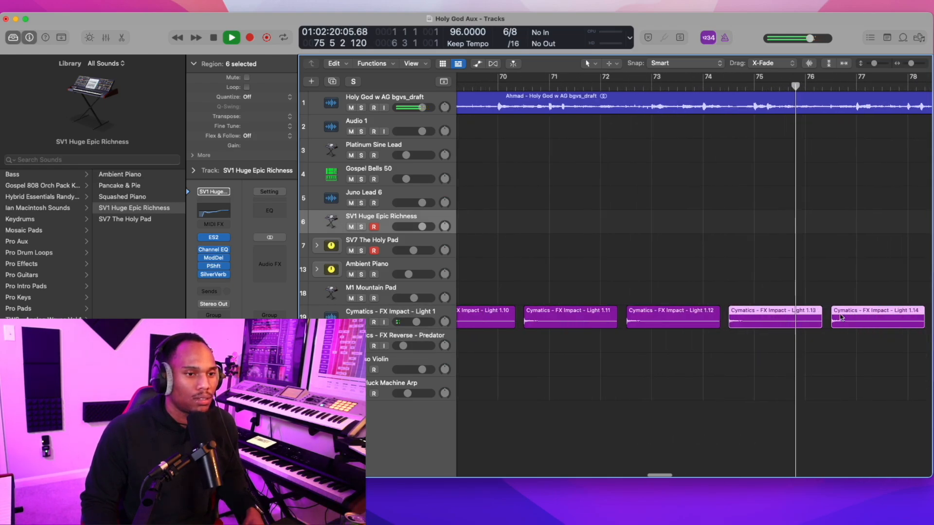
pyautogui.scroll(-5, 841, 317)
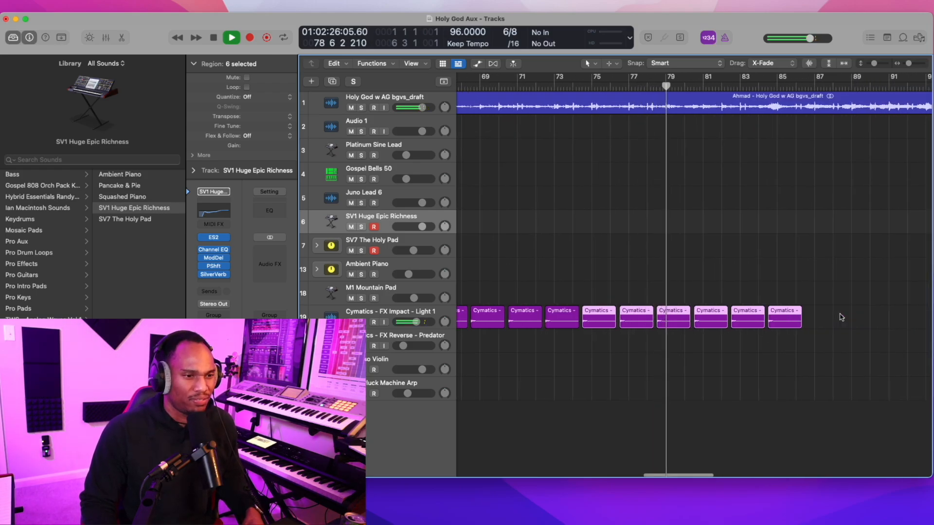
# Select the Pluck Machine Arp track and disarm recording on SV1 Huge Epic Richness and SV7 The Holy Pad.
pyautogui.click(395, 380)
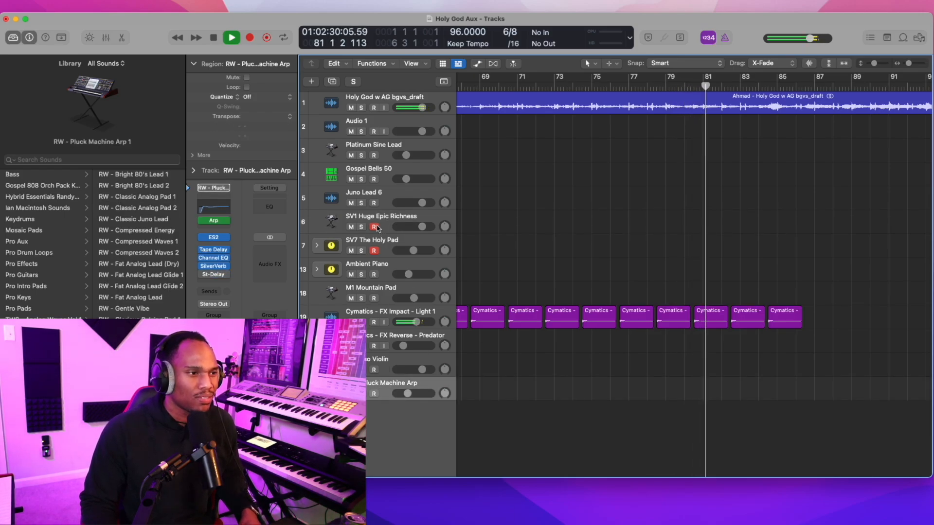
pyautogui.click(375, 250)
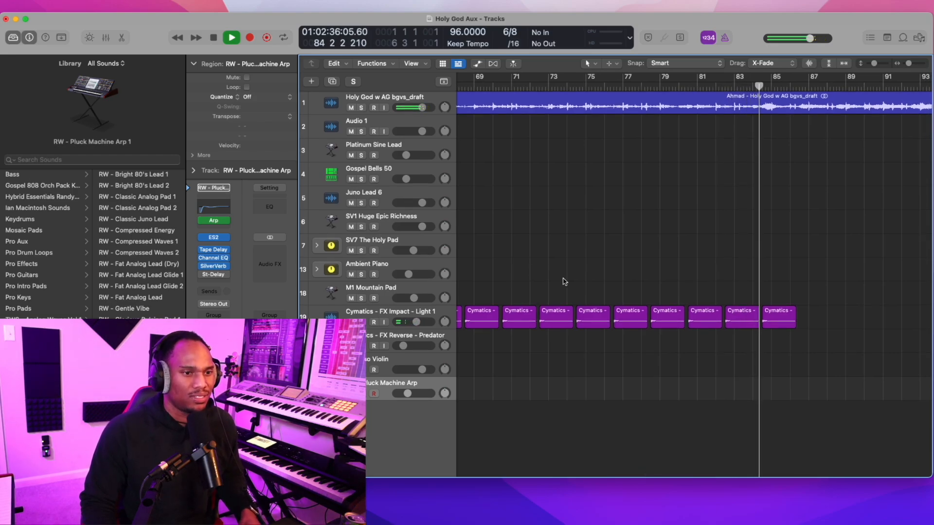
pyautogui.scroll(-5, 618, 286)
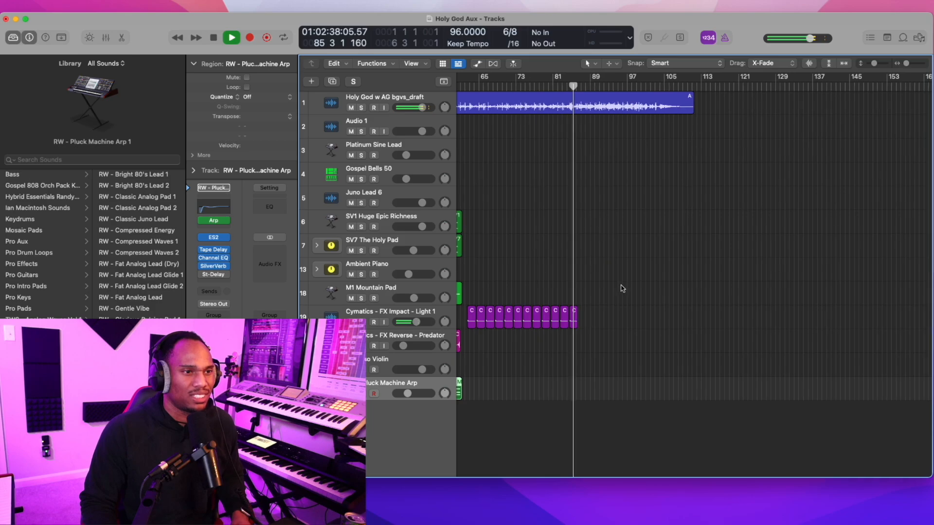
pyautogui.scroll(5, 620, 290)
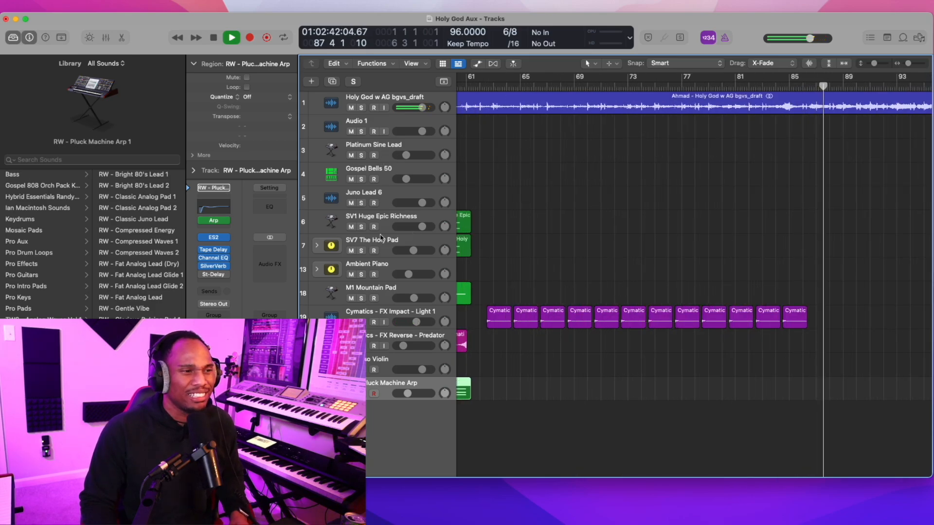
# Delete the empty Audio 1 track.
pyautogui.click(386, 267)
pyautogui.scroll(-5, 523, 165)
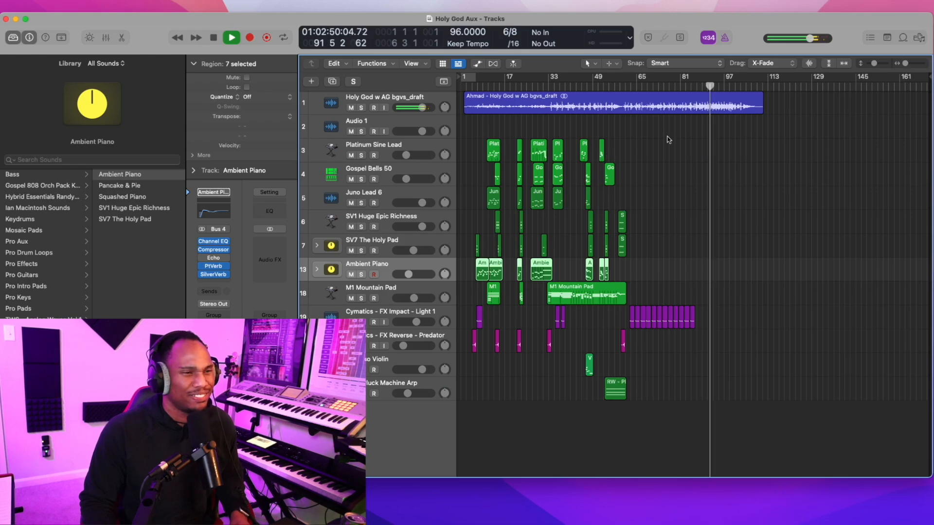
pyautogui.click(393, 121)
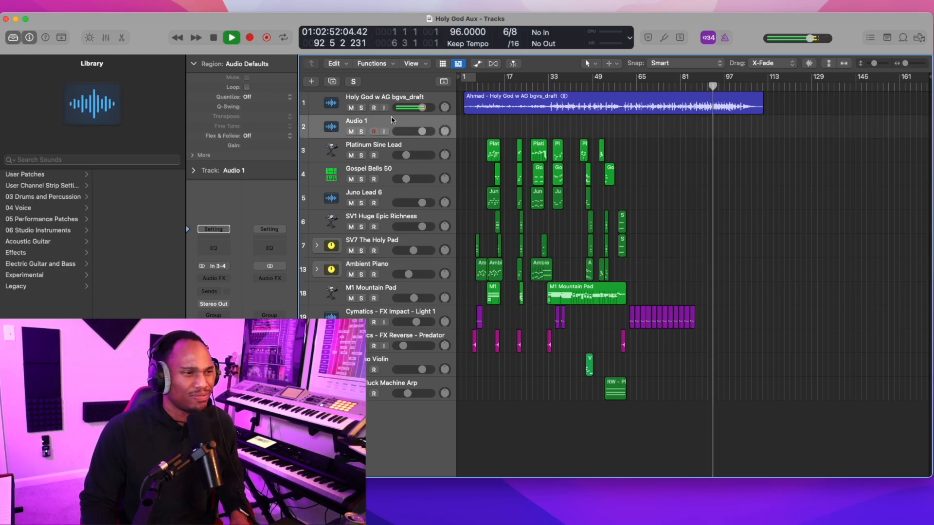
pyautogui.press('super+BackSpace')
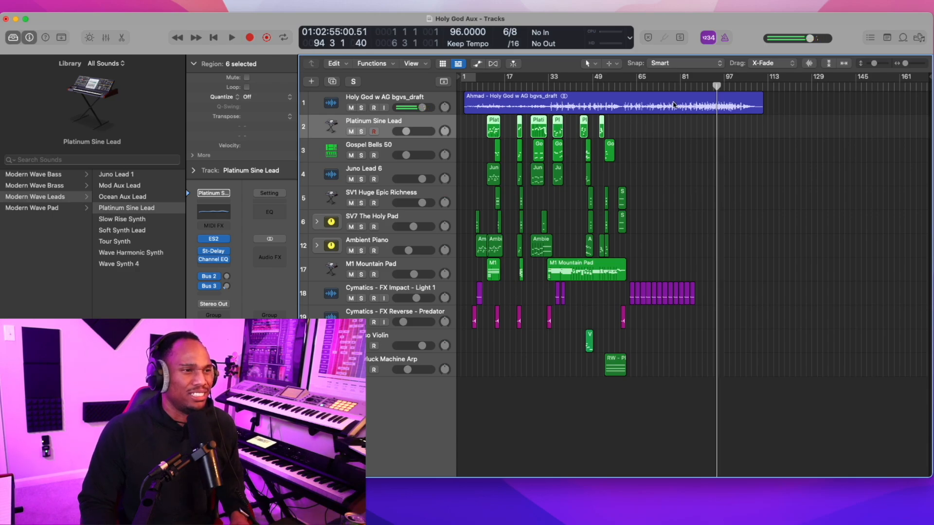
# Record a chord part on the M1 Mountain Pad track from bar 61 to about bar 86, following the FX impacts.
pyautogui.click(702, 87)
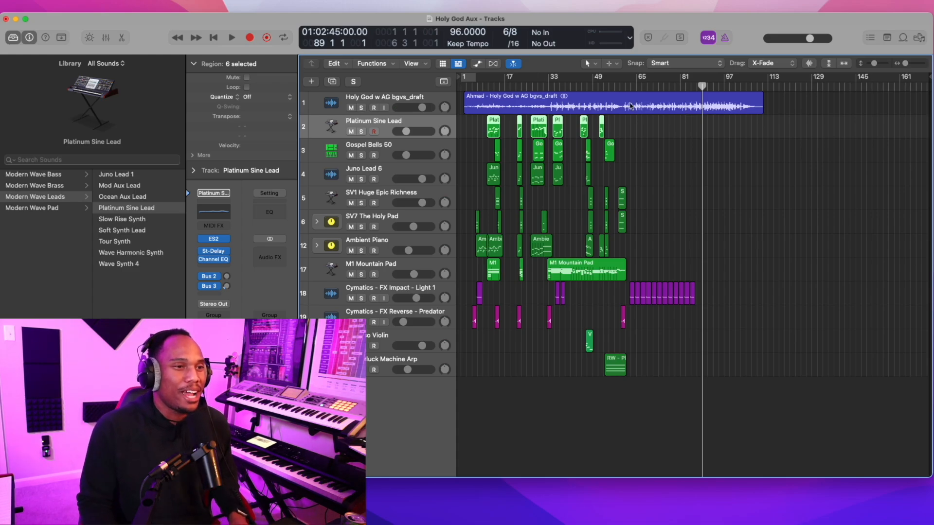
pyautogui.click(612, 86)
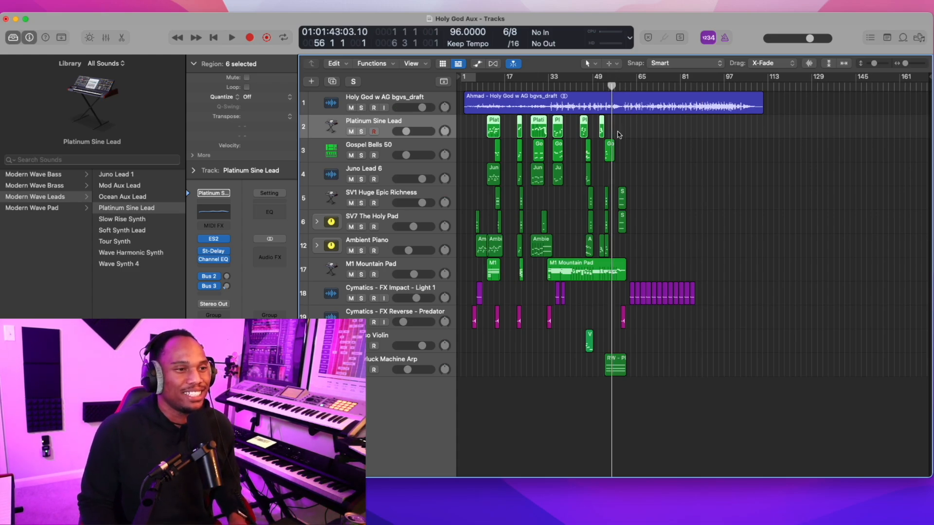
pyautogui.scroll(5, 617, 134)
pyautogui.click(511, 270)
pyautogui.click(542, 87)
pyautogui.press('r')
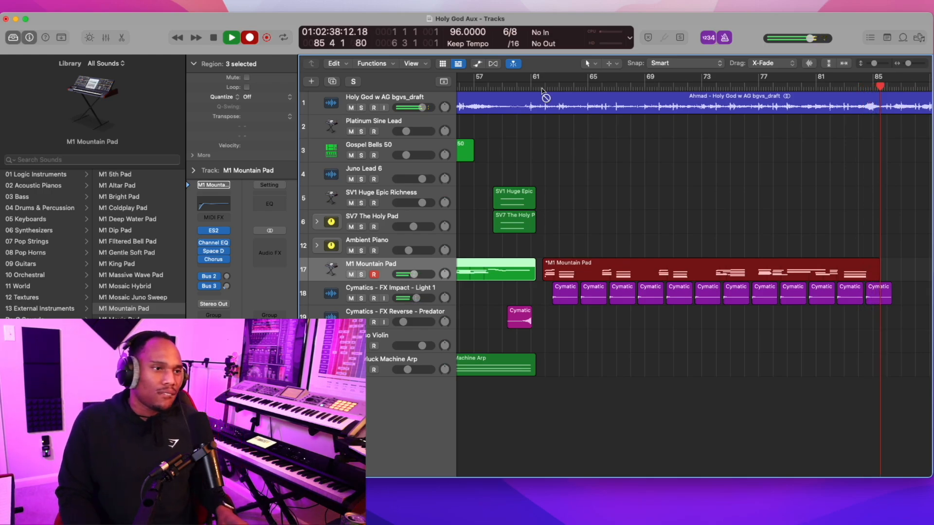
pyautogui.hscroll(-5, 606, 140)
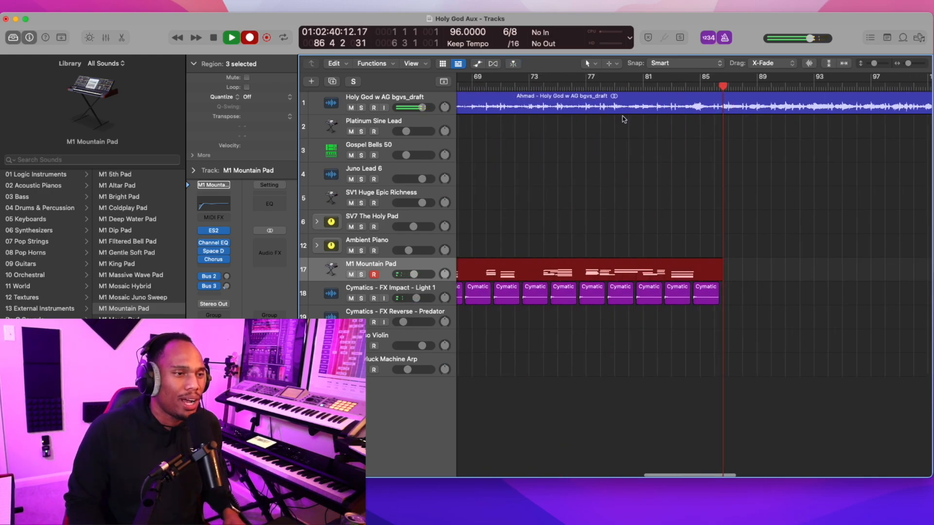
pyautogui.hscroll(-5, 606, 141)
pyautogui.press('space')
# Inspect the new M1 Mountain Pad region's notes in the piano roll and play back the transition from bar 60.
pyautogui.click(599, 90)
pyautogui.doubleClick(621, 267)
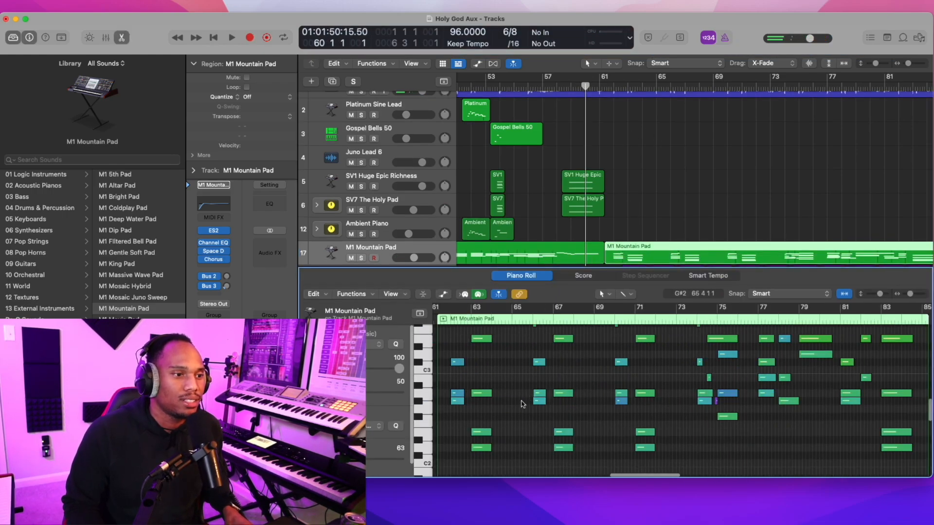
pyautogui.click(510, 322)
pyautogui.press('space')
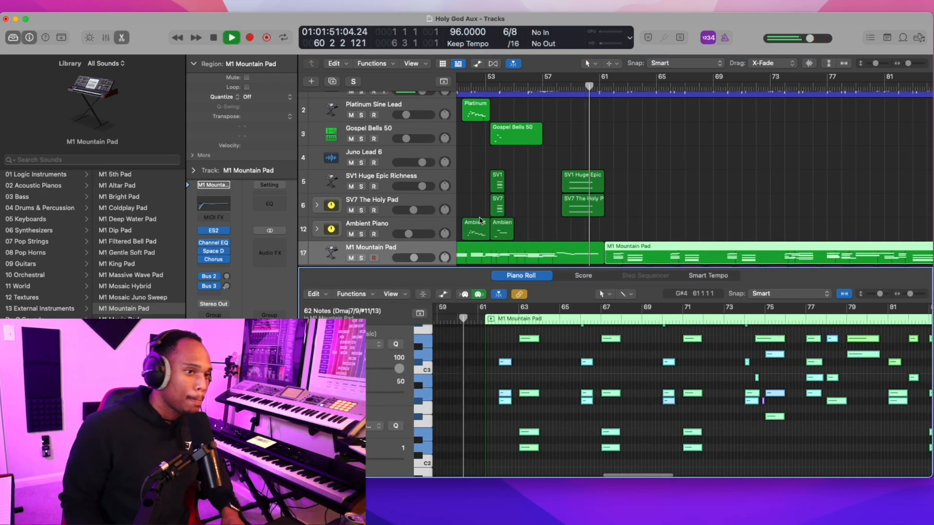
pyautogui.click(121, 38)
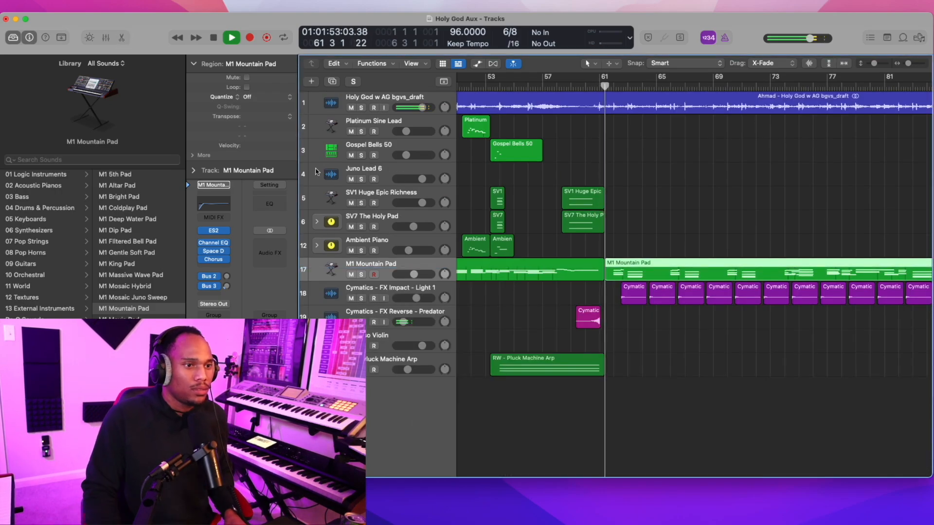
# Record a chord part on the Ambient Piano track from bar 62 to about bar 87.
pyautogui.click(378, 241)
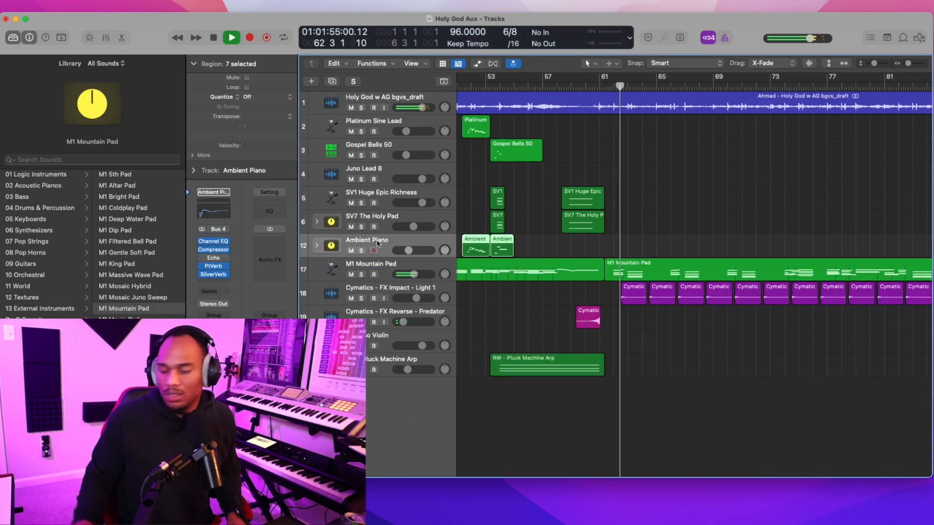
pyautogui.press('space')
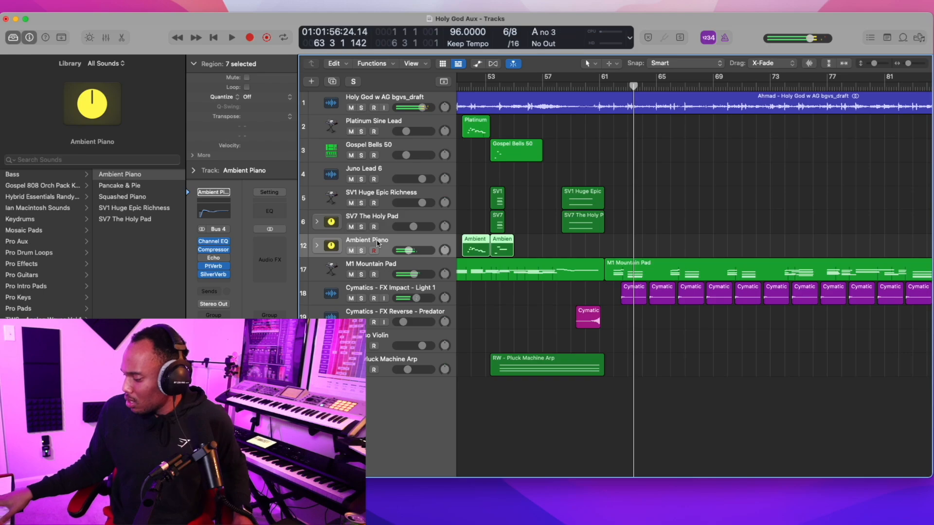
pyautogui.moveTo(630, 81); pyautogui.dragTo(613, 86)
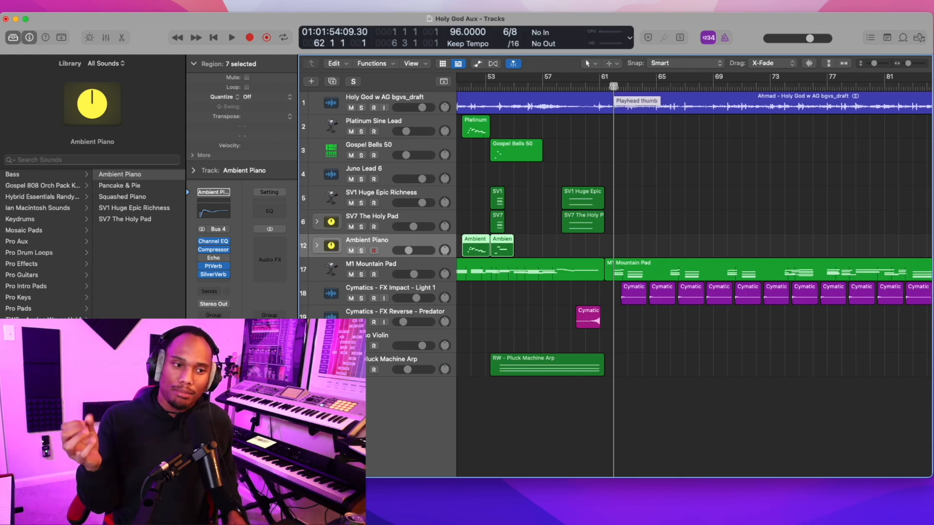
pyautogui.press('r')
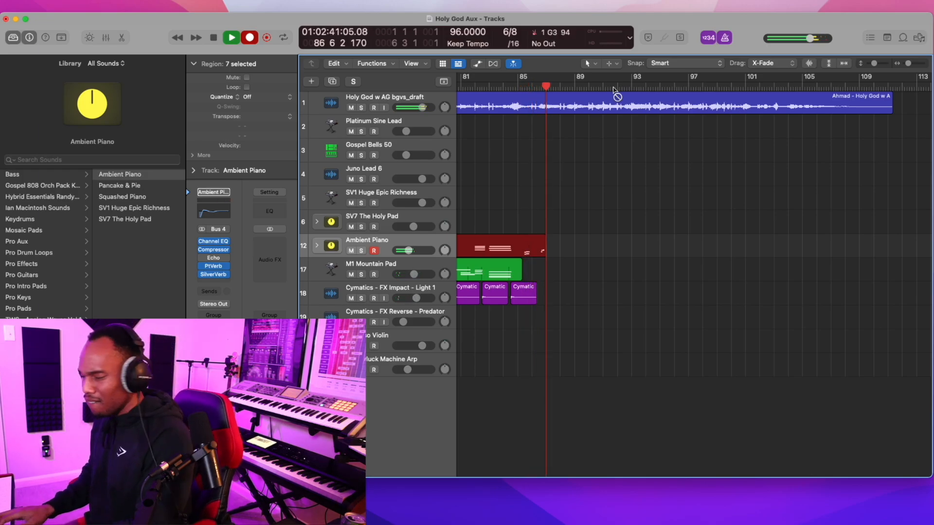
pyautogui.press('space')
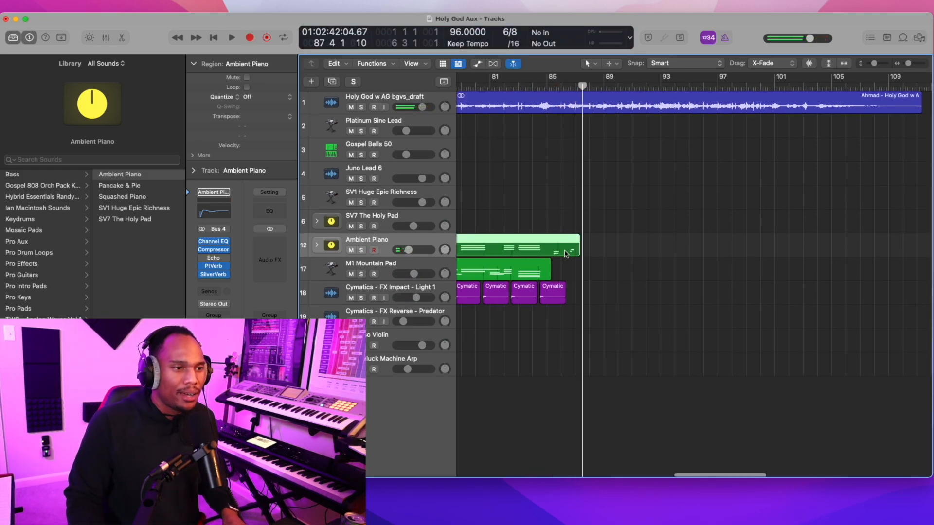
# Play the Ambient Piano and M1 Mountain Pad soloed from bar 61, and clear the solos to hear them with the full mix.
pyautogui.hscroll(-10, 549, 251)
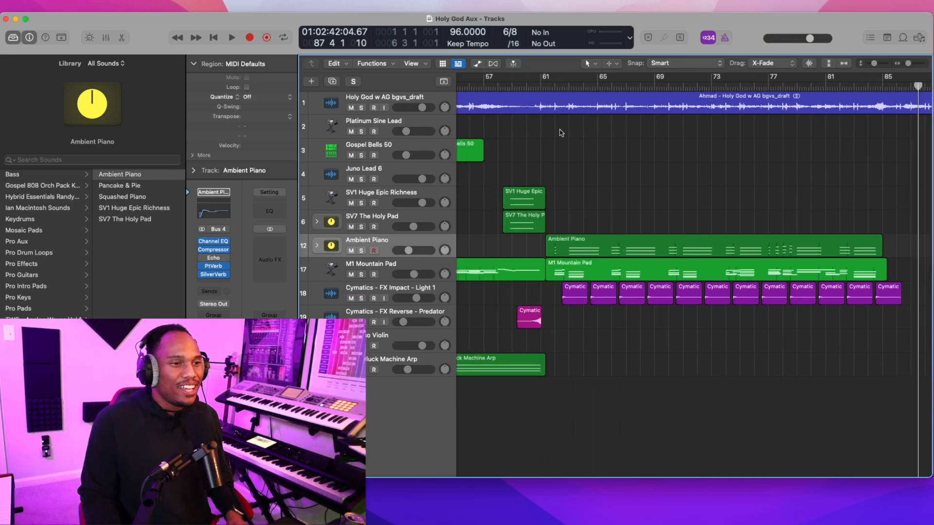
pyautogui.click(547, 88)
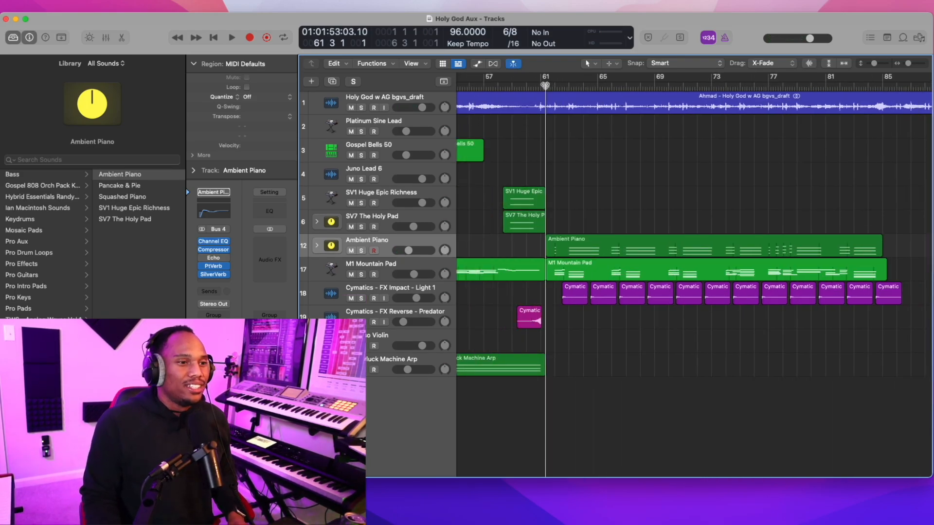
pyautogui.click(361, 251)
pyautogui.click(361, 274)
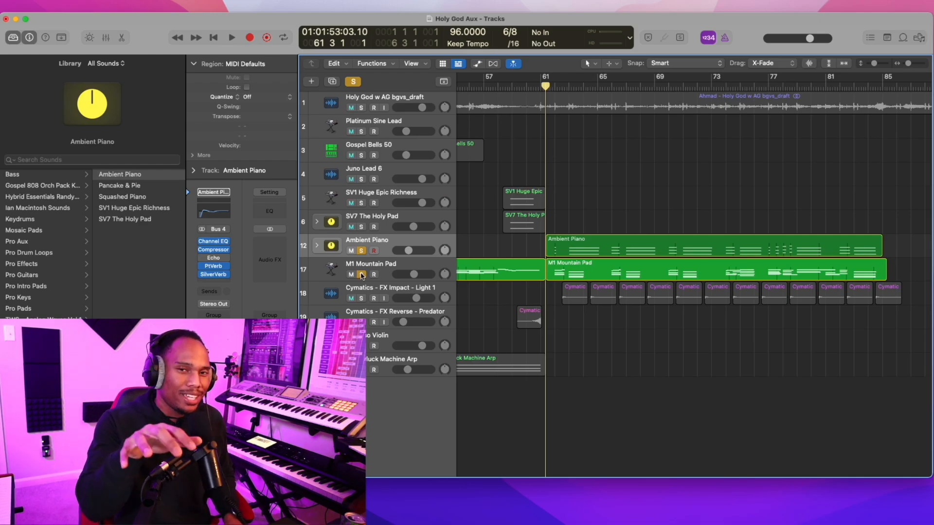
pyautogui.press('space')
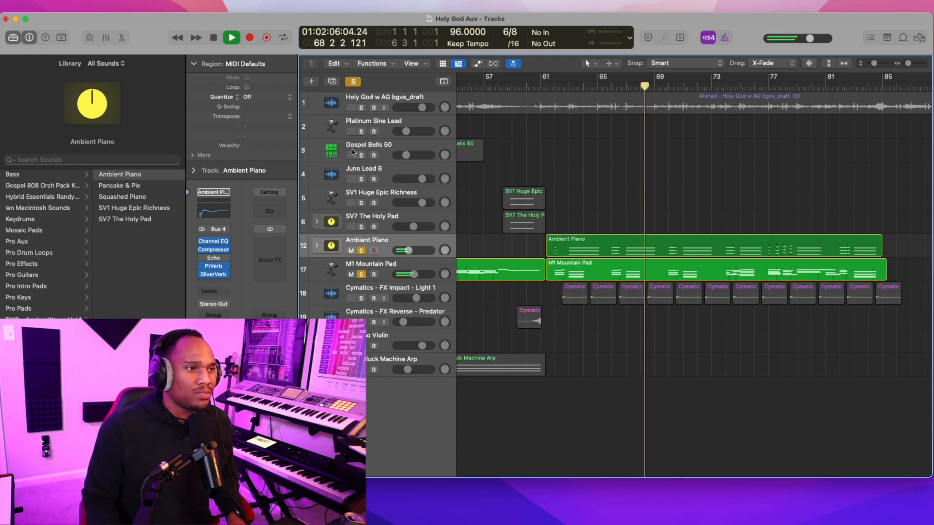
pyautogui.click(352, 82)
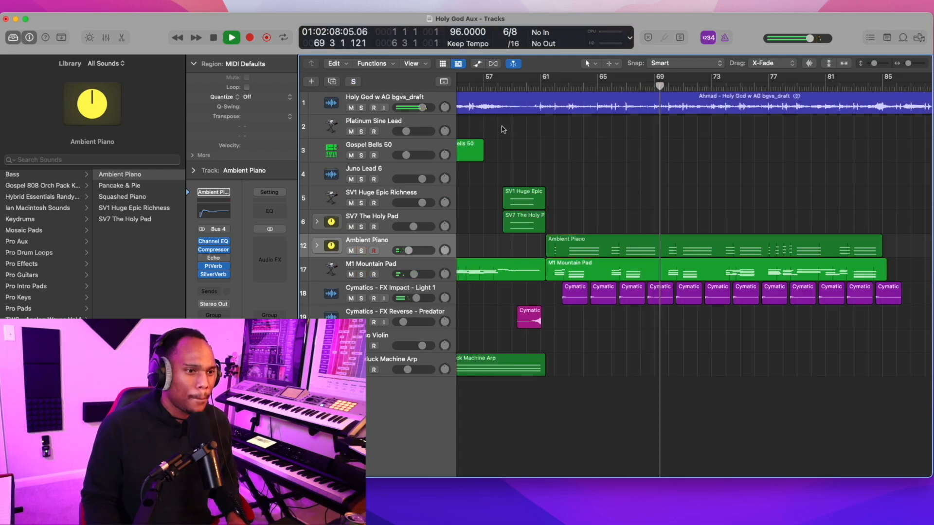
pyautogui.press('space')
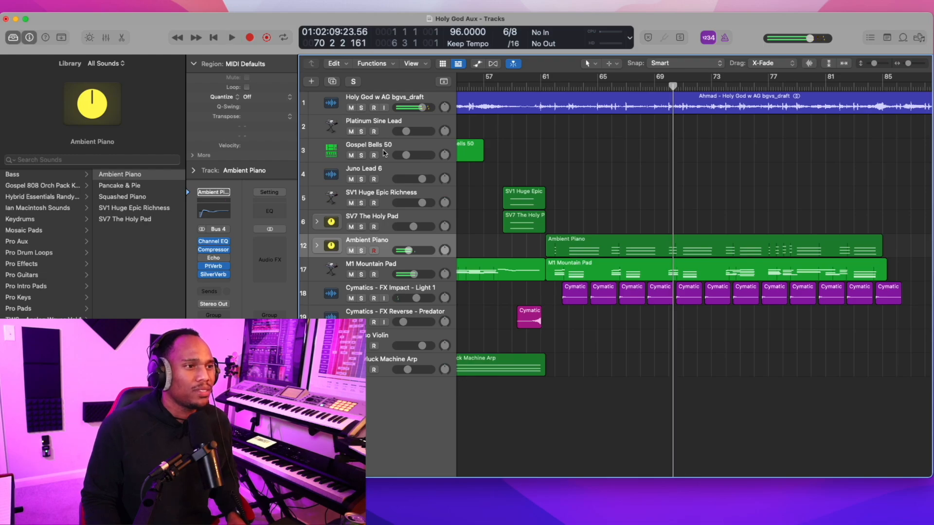
# Try recording a lead melody on the Platinum Sine Lead track from bar 61 to about bar 68, and delete the take.
pyautogui.click(387, 124)
pyautogui.click(539, 86)
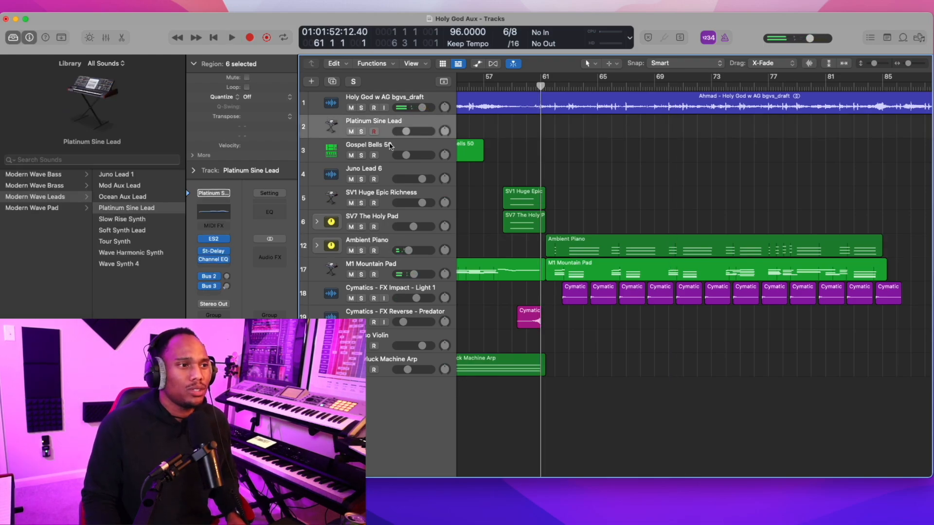
pyautogui.press('r')
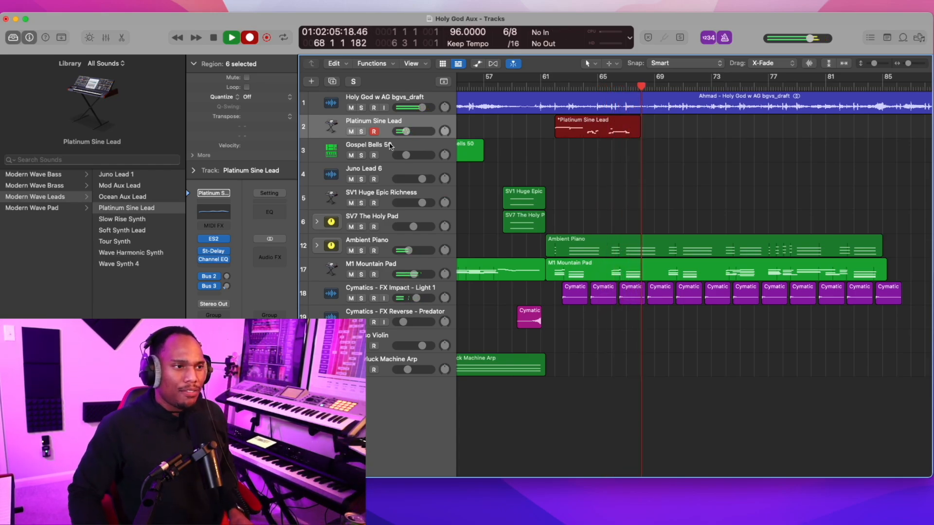
pyautogui.press('space')
pyautogui.press('Delete')
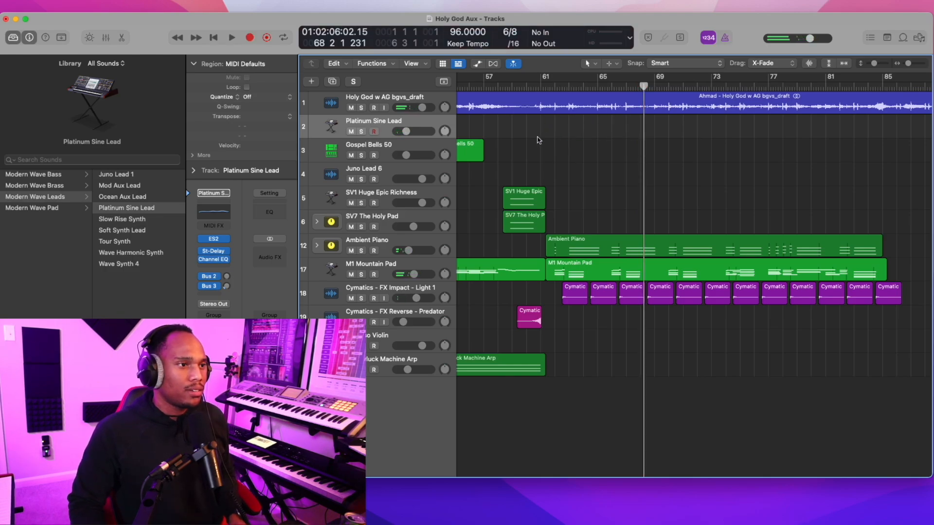
# Record a bell part on the Gospel Bells 50 track from about bar 69 to bar 84 and select its notes in the piano roll.
pyautogui.press('r')
pyautogui.click(387, 149)
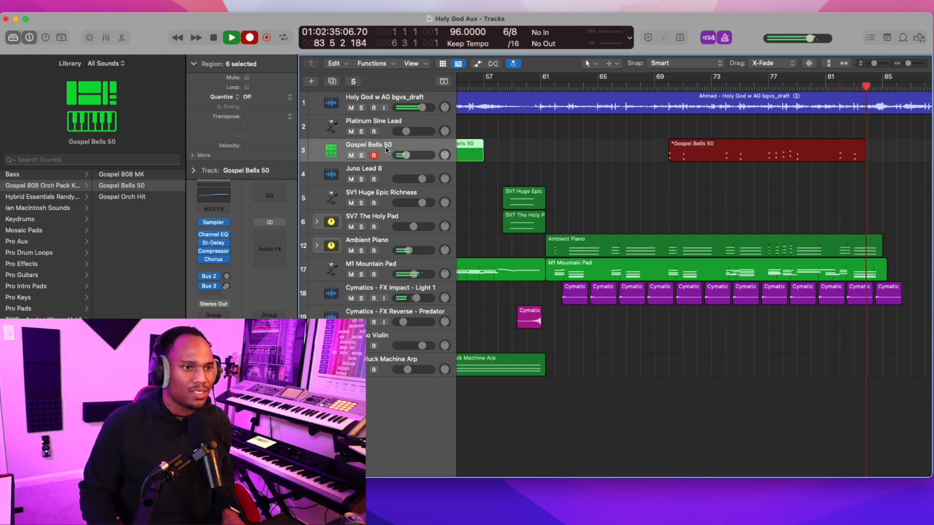
pyautogui.press('space')
pyautogui.doubleClick(688, 150)
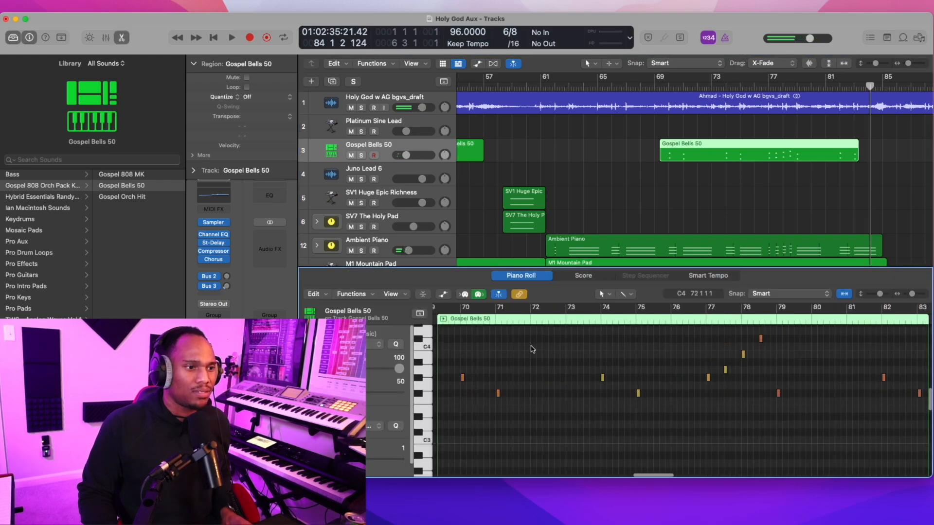
pyautogui.press('super+a')
pyautogui.click(465, 126)
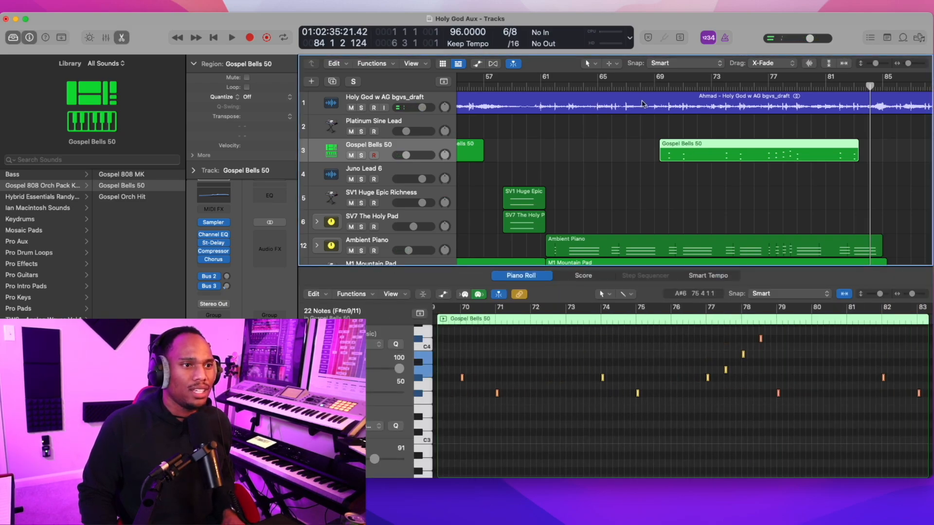
# Record a lead melody on the Platinum Sine Lead track alongside the bells, from about bar 69 to bar 85.
pyautogui.click(650, 88)
pyautogui.click(369, 129)
pyautogui.press('r')
pyautogui.click(121, 41)
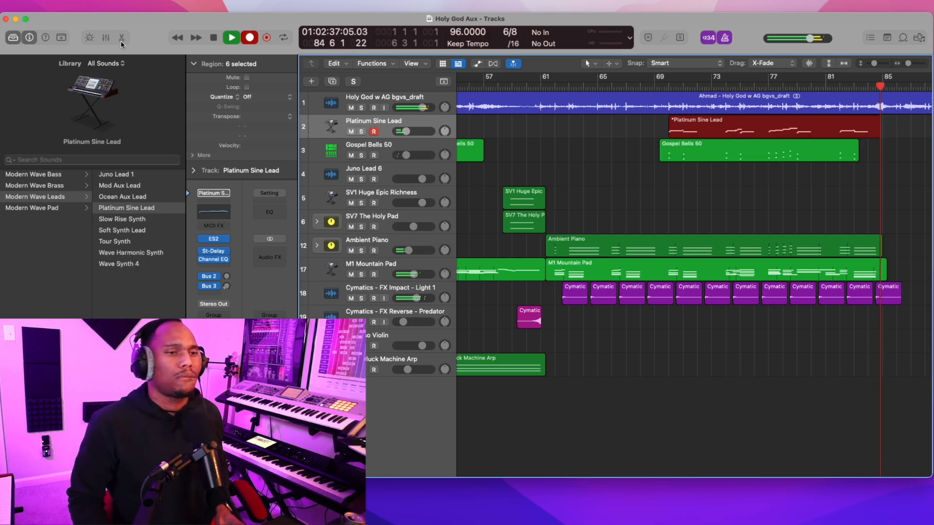
pyautogui.press('space')
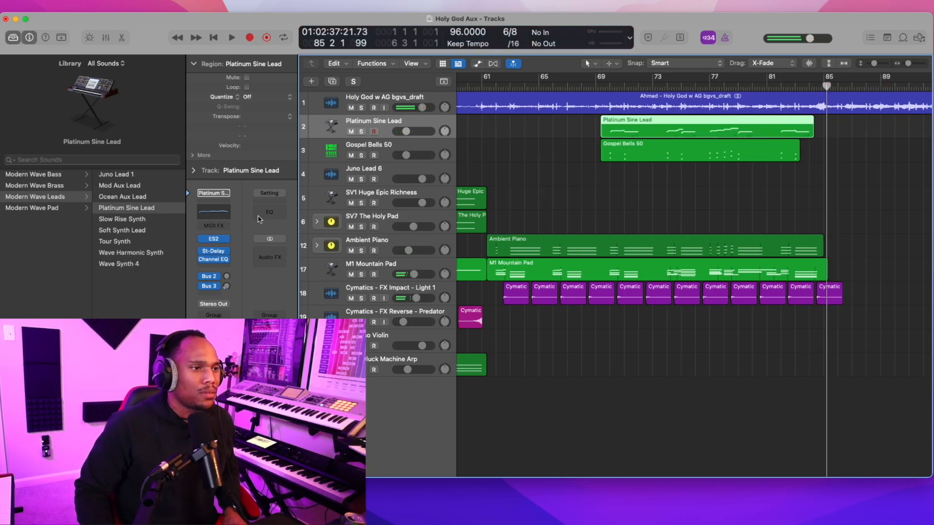
# Try recording an arpeggio part on the RW Pluck Machine Arp track from bar 69 to about bar 75, and delete the take.
pyautogui.click(389, 359)
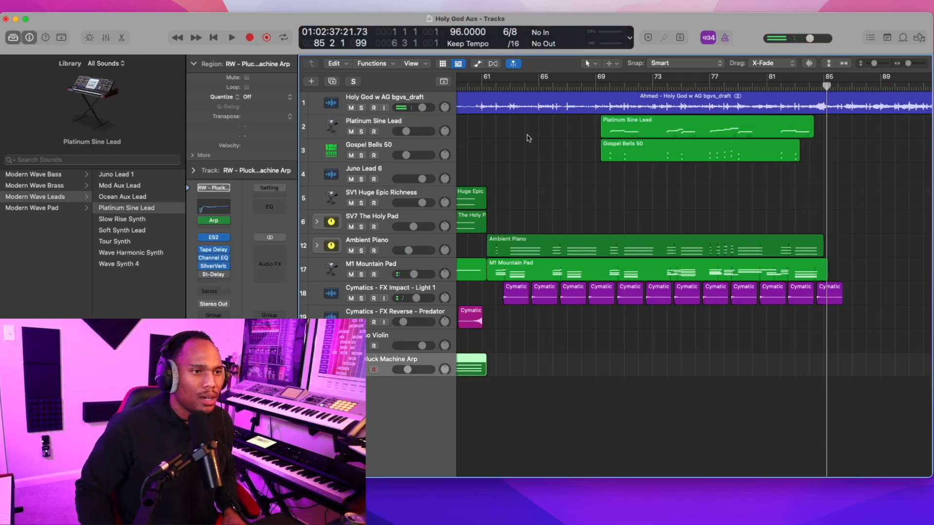
pyautogui.click(594, 89)
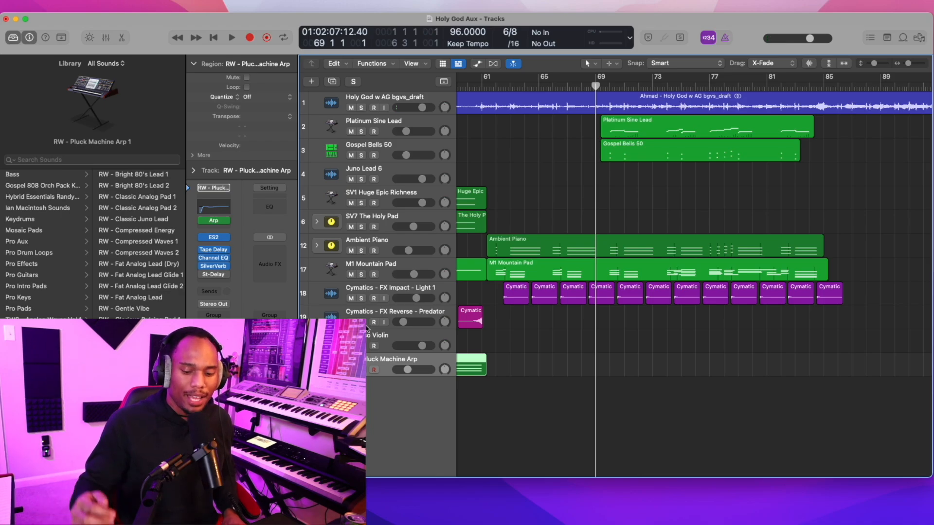
pyautogui.press('r')
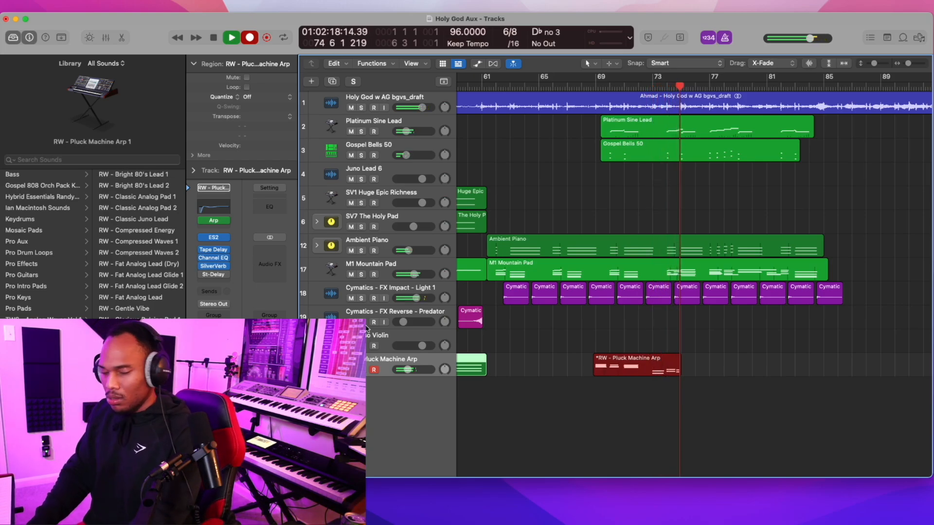
pyautogui.press('space')
pyautogui.press('Delete')
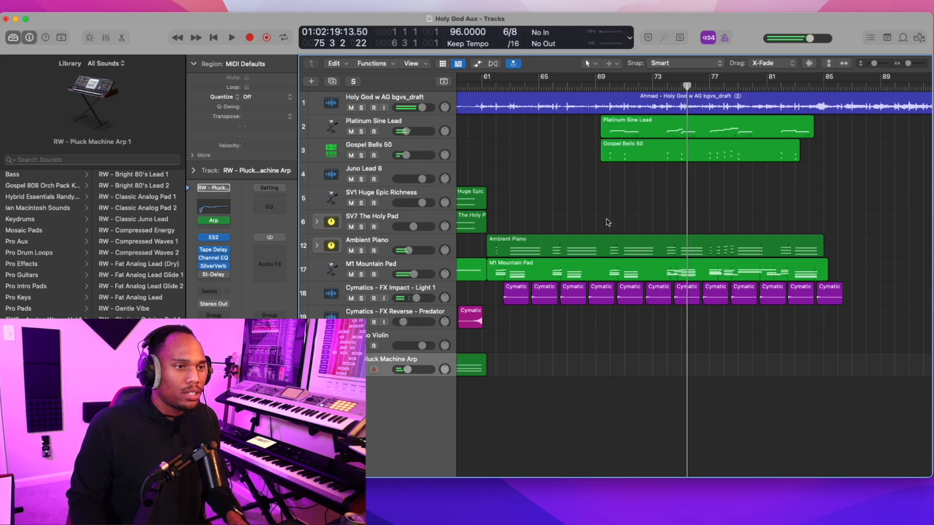
# Rehearse a violin line over playback and record it on the Virtuoso Violin track from about bar 77 to bar 85.
pyautogui.press('space')
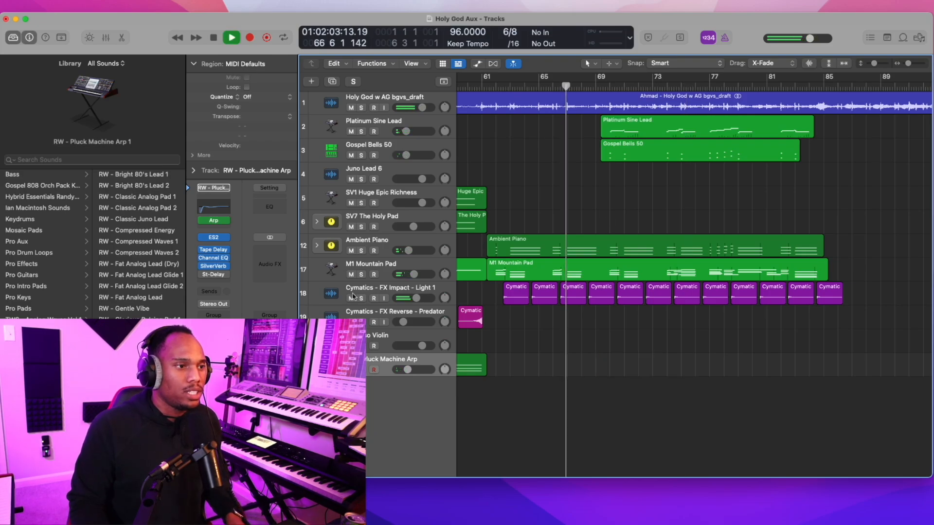
pyautogui.click(389, 342)
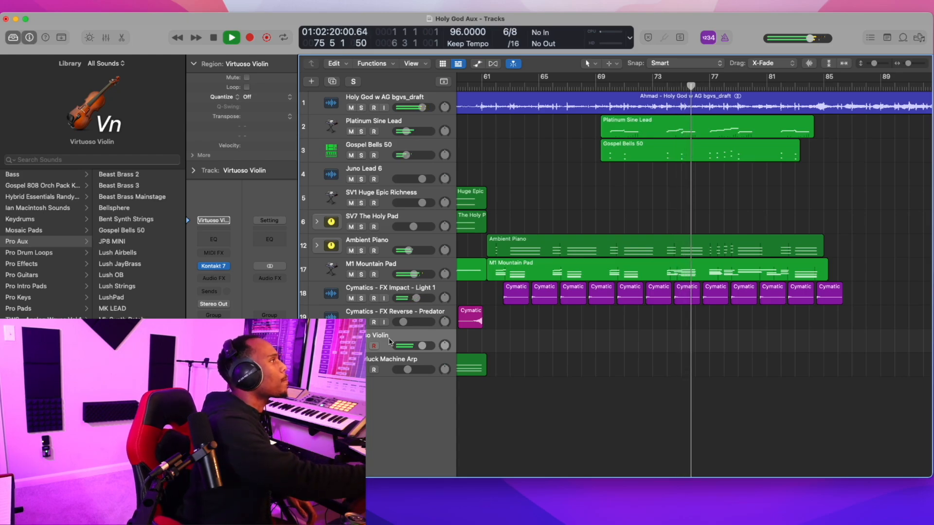
pyautogui.press('r')
pyautogui.press('space')
pyautogui.press('r')
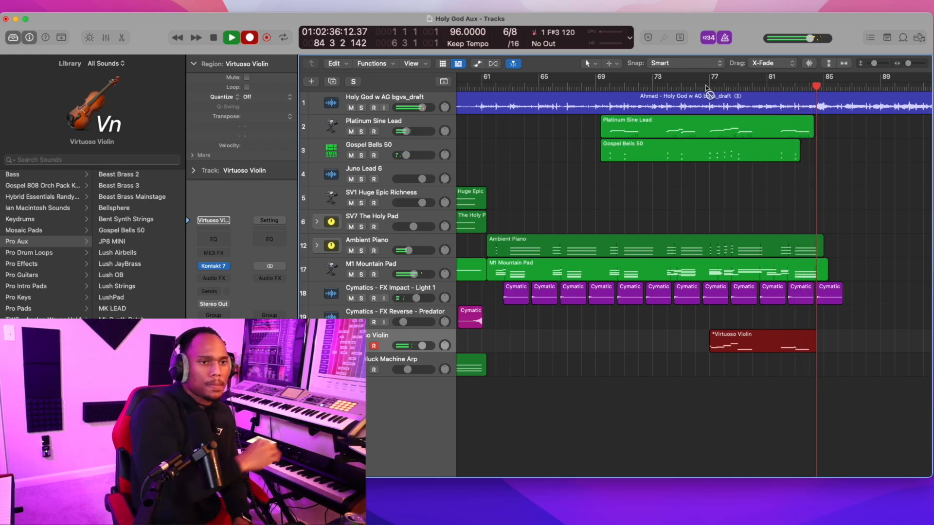
pyautogui.press('space')
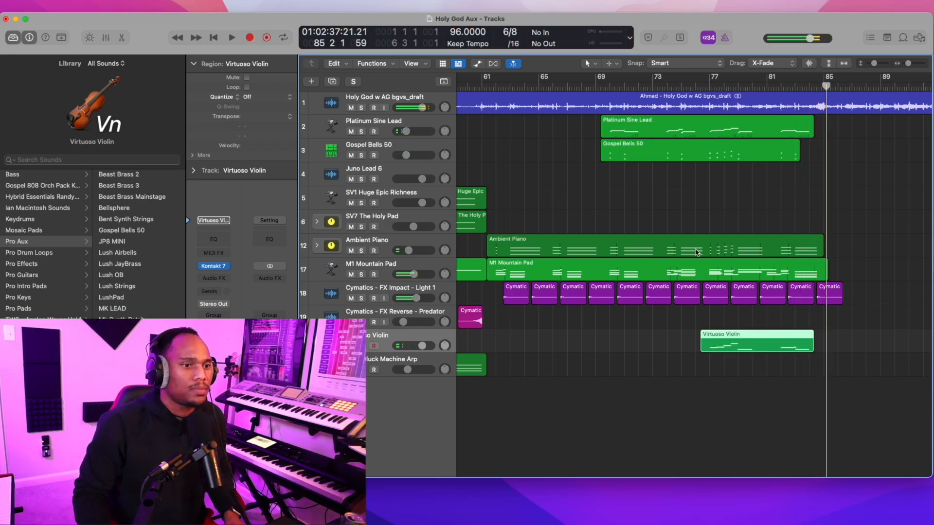
pyautogui.doubleClick(705, 335)
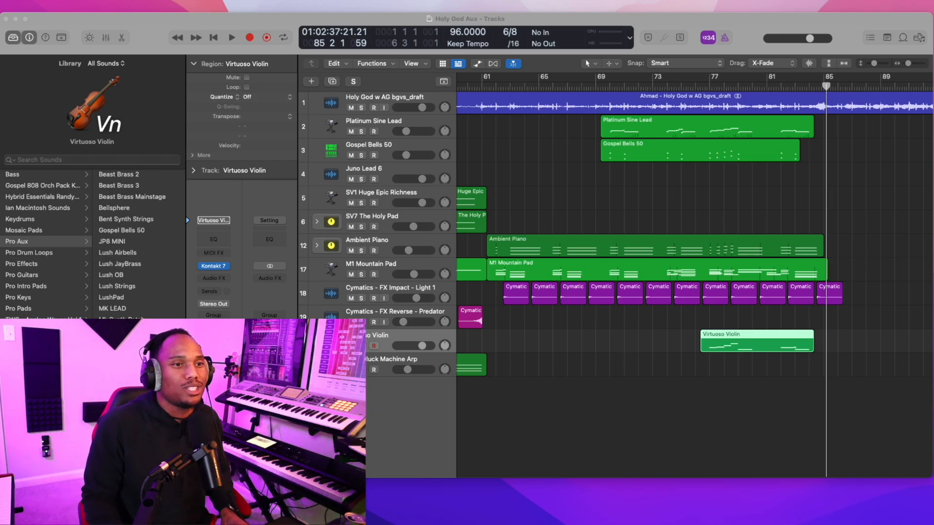
# Record a sustained chord on the SV7 The Holy Pad track around bar 64 and select its notes in the piano roll.
pyautogui.click(900, 177)
pyautogui.press('space')
pyautogui.click(388, 224)
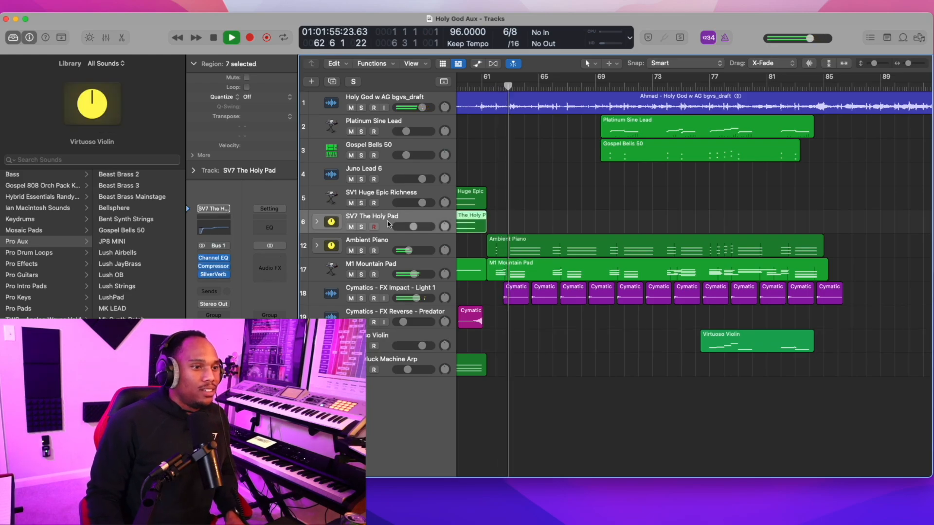
pyautogui.press('r')
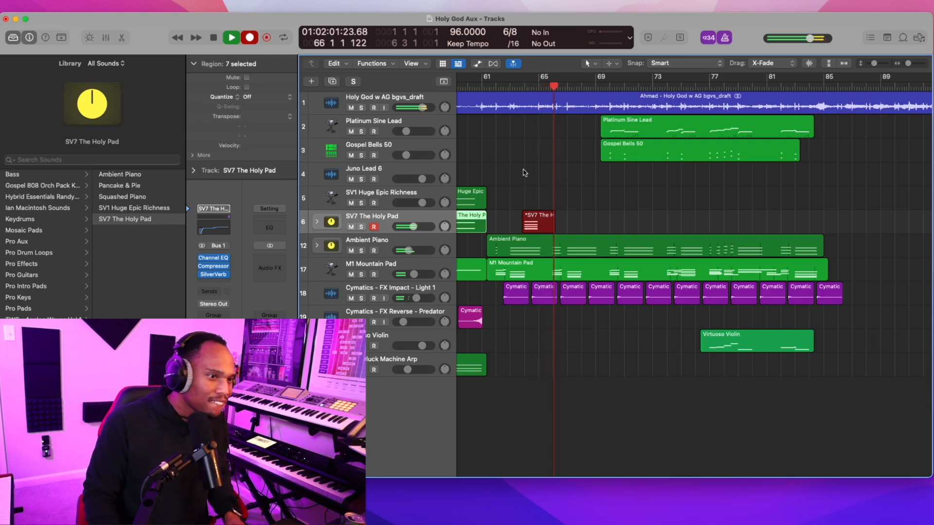
pyautogui.press('r')
pyautogui.press('space')
pyautogui.press('space')
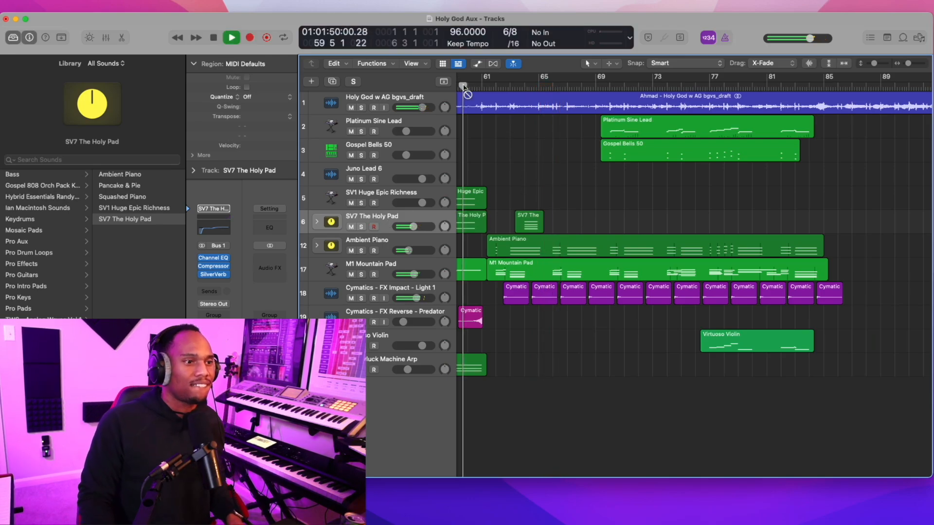
pyautogui.doubleClick(529, 221)
pyautogui.press('super+a')
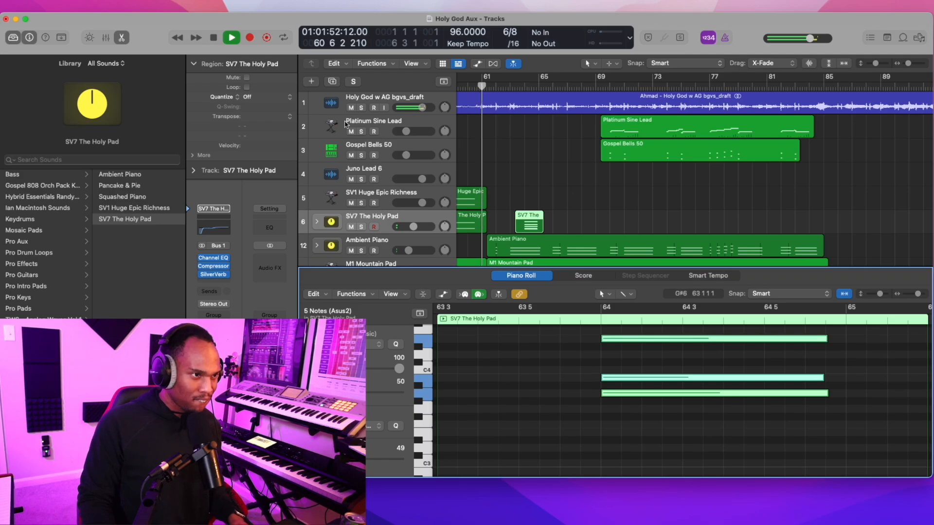
# Select the Gospel Bells 50 track, close the piano roll and delete the short SV7 The Holy Pad region near bar 64.
pyautogui.click(314, 150)
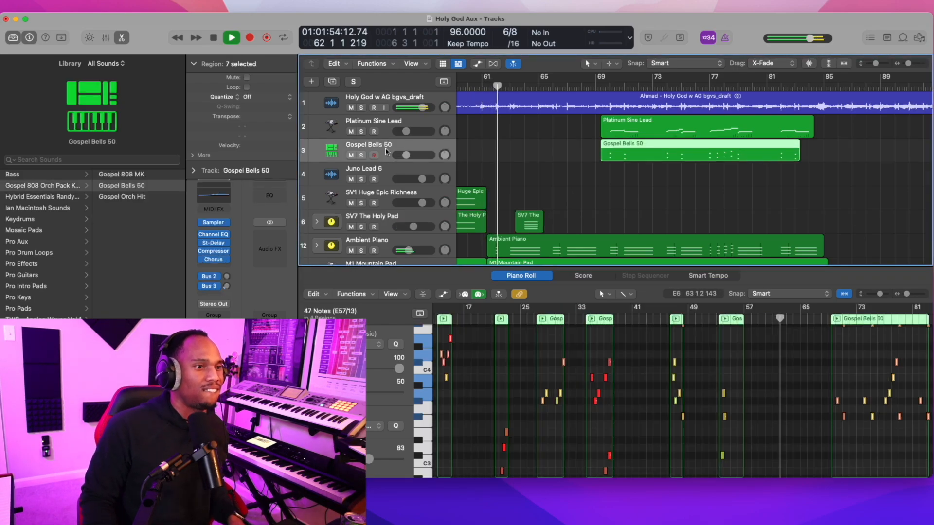
pyautogui.press('e')
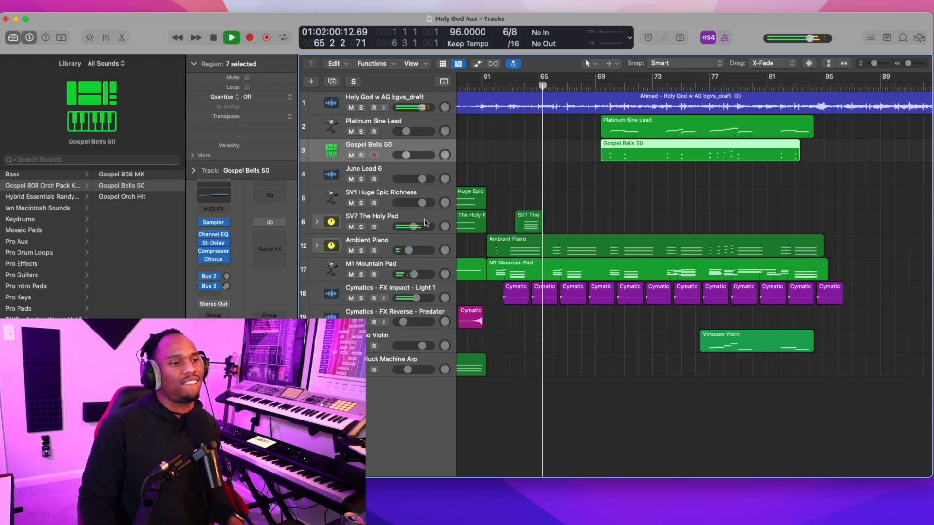
pyautogui.click(527, 219)
pyautogui.press('Delete')
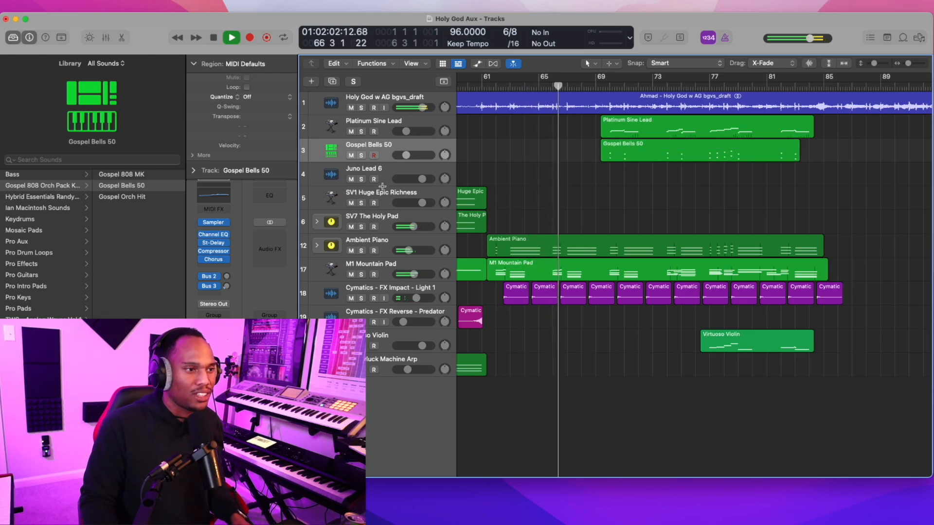
# Arm the SV1 Huge Epic Richness and SV7 The Holy Pad tracks together and record a sustained chord on both around bar 71.
pyautogui.click(384, 207)
pyautogui.click(374, 227)
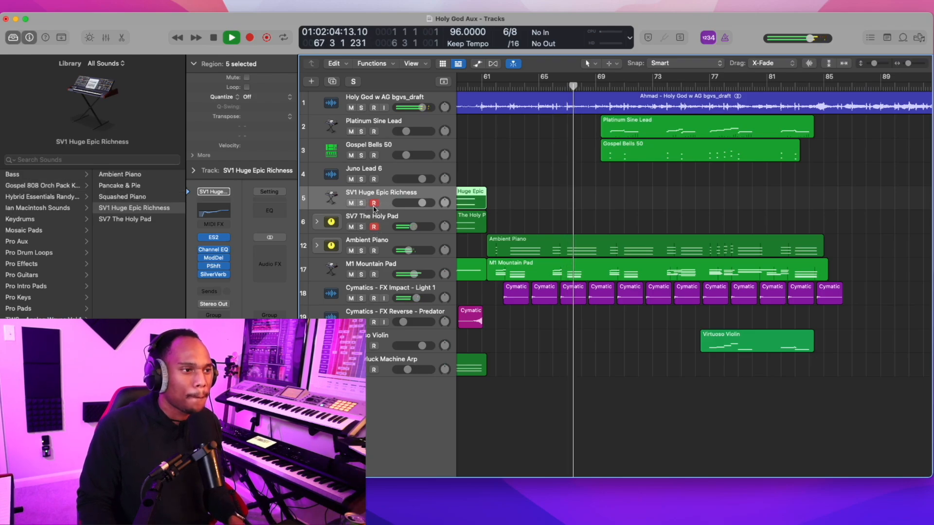
pyautogui.press('r')
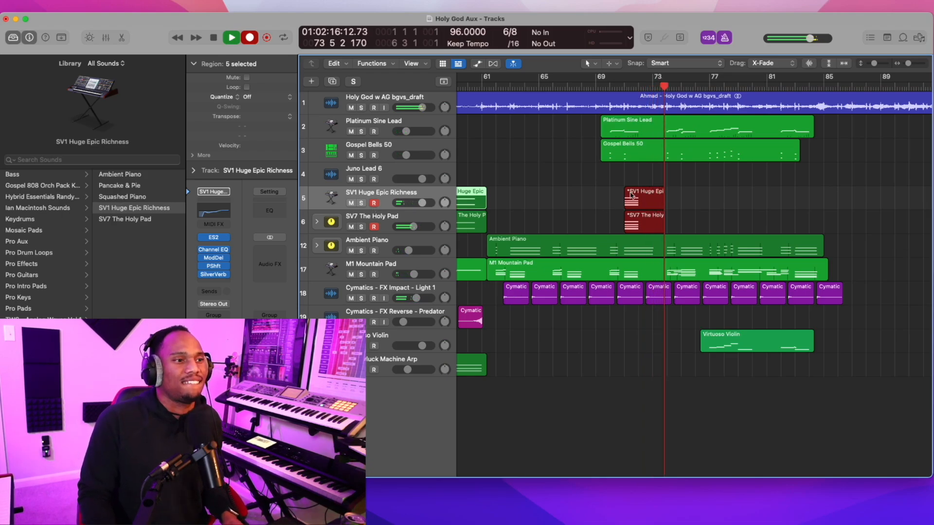
pyautogui.hotkey('shift', 'r')
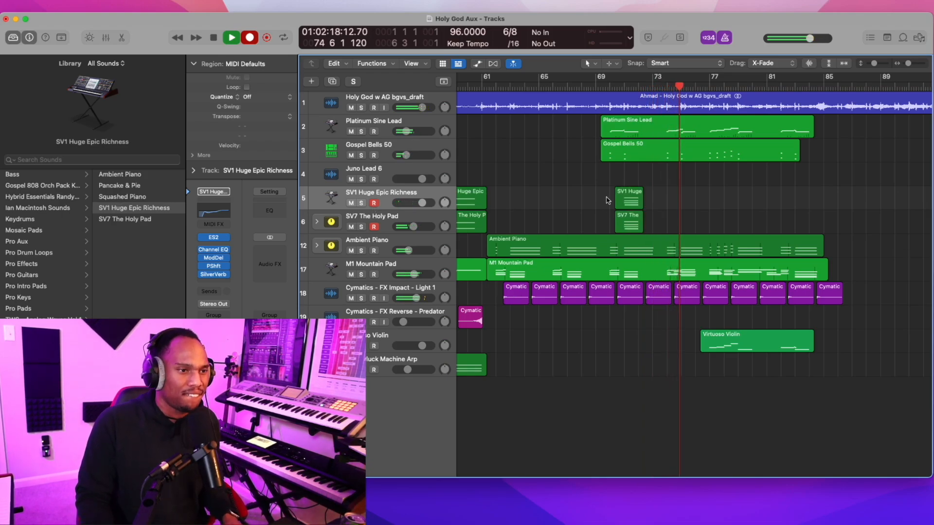
# Quantize all notes of the two new SV1 and SV7 pad regions near bar 71, and close the piano roll.
pyautogui.moveTo(602, 208); pyautogui.dragTo(637, 228)
pyautogui.press('e')
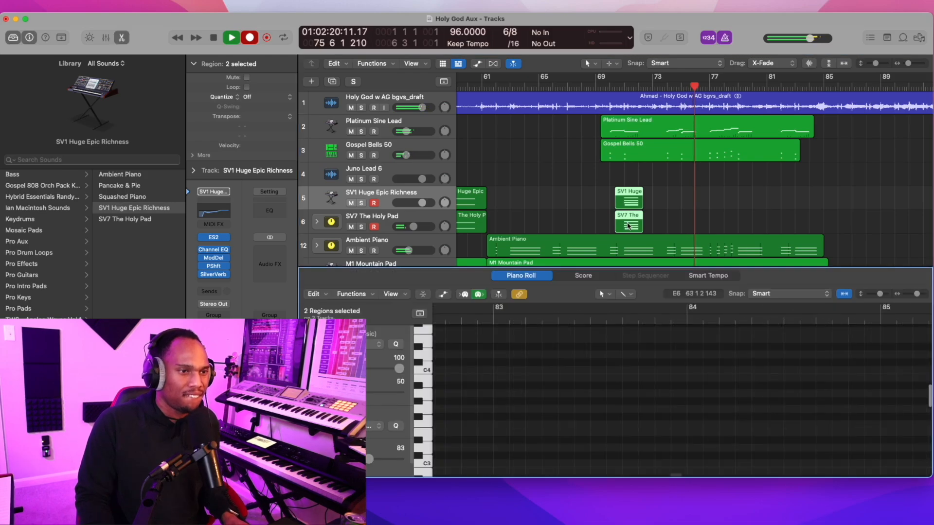
pyautogui.press('super+a')
pyautogui.press('q')
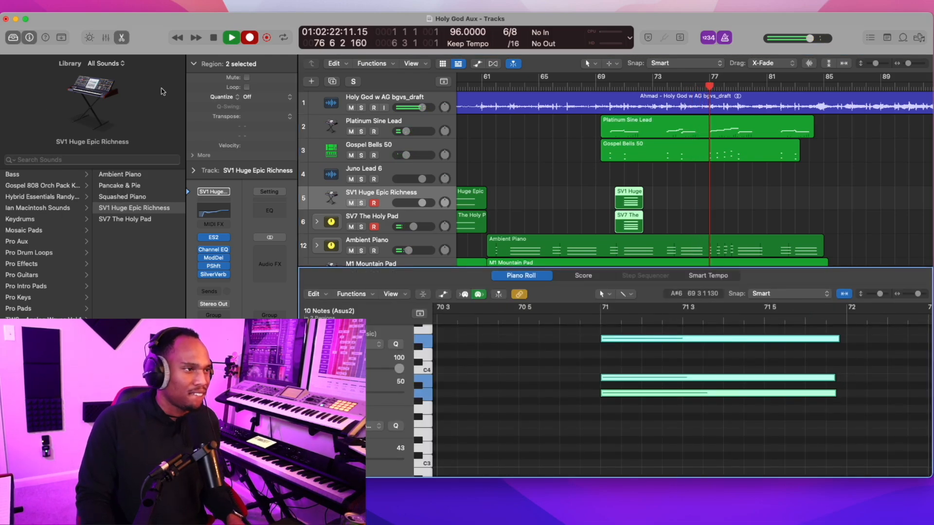
pyautogui.click(126, 36)
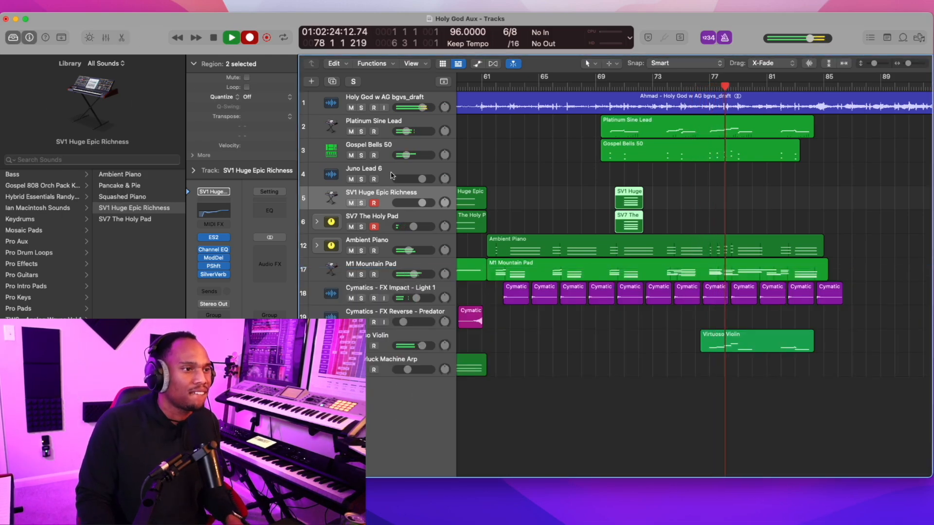
# Record a lead line on the Juno Lead 6 track from about bar 76 to bar 80, discarding a first take.
pyautogui.click(370, 176)
pyautogui.press(',')
pyautogui.press(',')
pyautogui.press(',')
pyautogui.press(',')
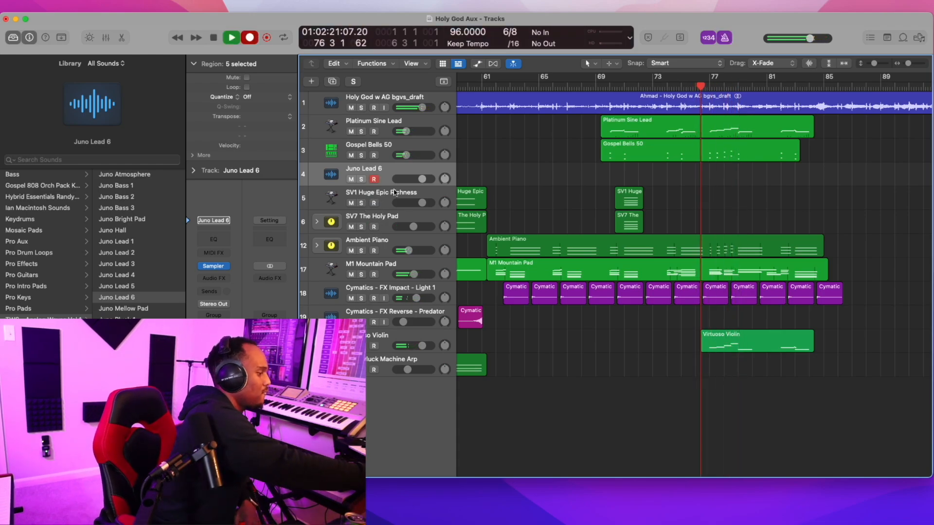
pyautogui.press('r')
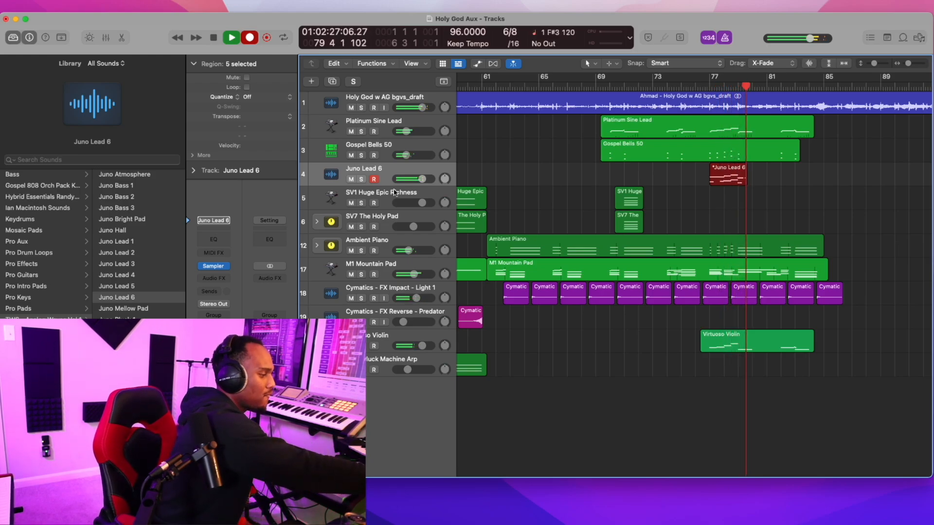
pyautogui.press('space')
pyautogui.press('super+z')
pyautogui.press(',')
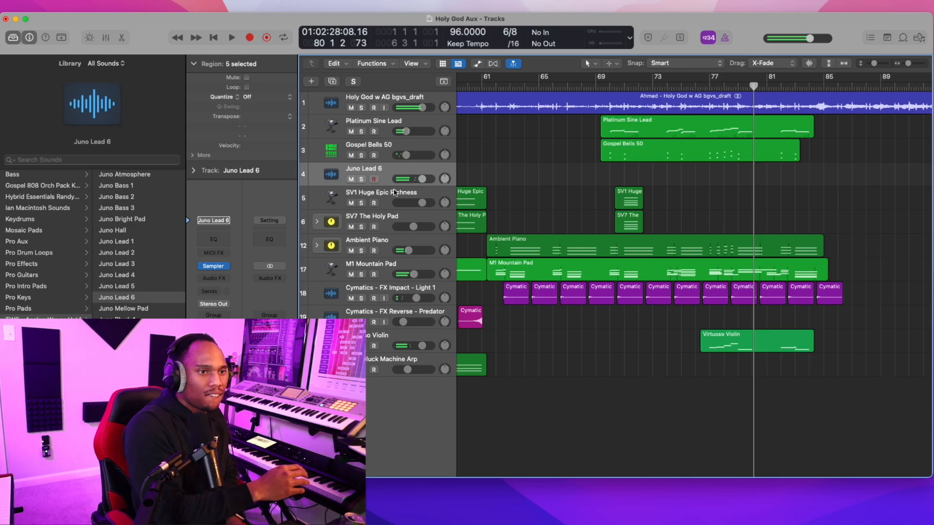
pyautogui.press('r')
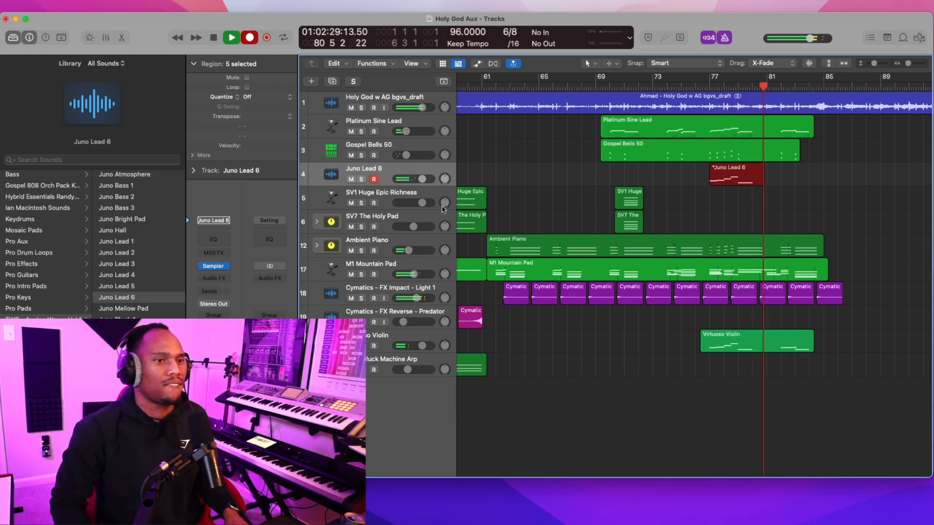
pyautogui.hotkey('shift', 'r')
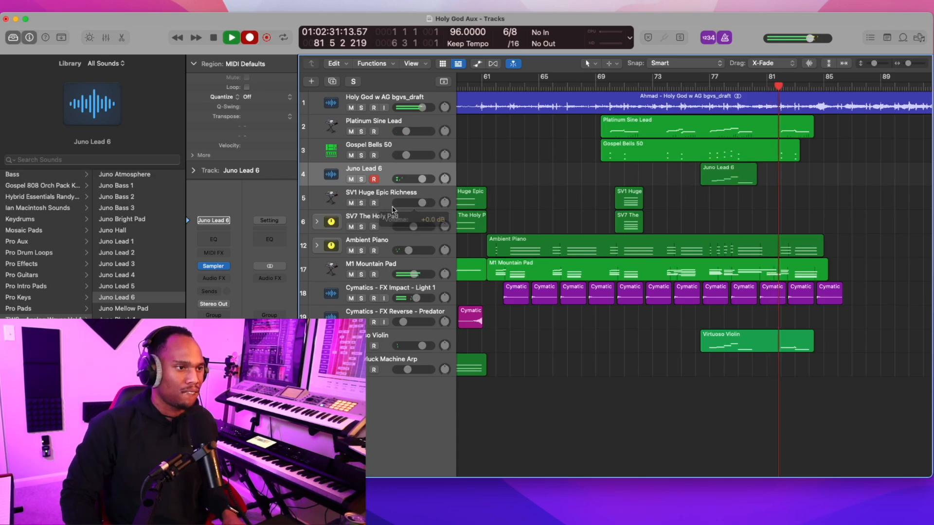
# Record a sustained chord on SV1 Huge Epic Richness and SV7 The Holy Pad around bar 84, retaking once, and open its notes in the piano roll.
pyautogui.click(390, 217)
pyautogui.click(374, 203)
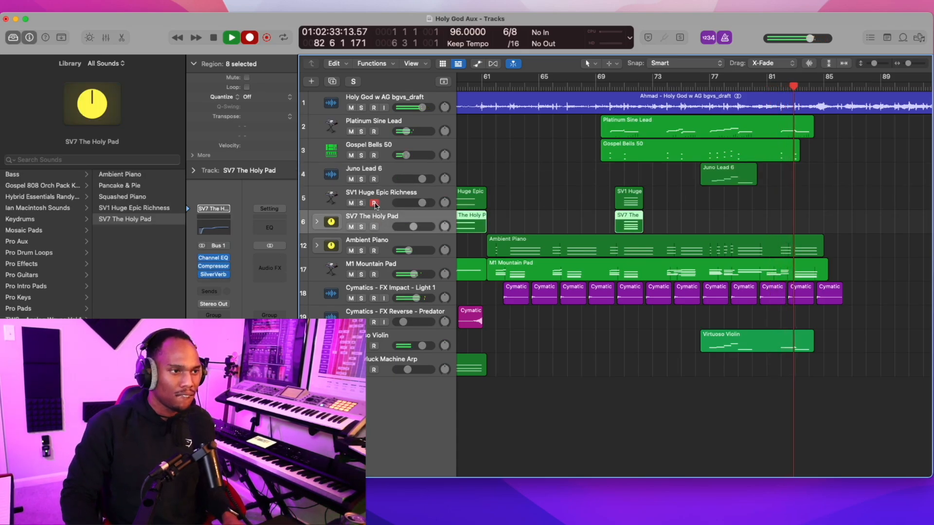
pyautogui.press('r')
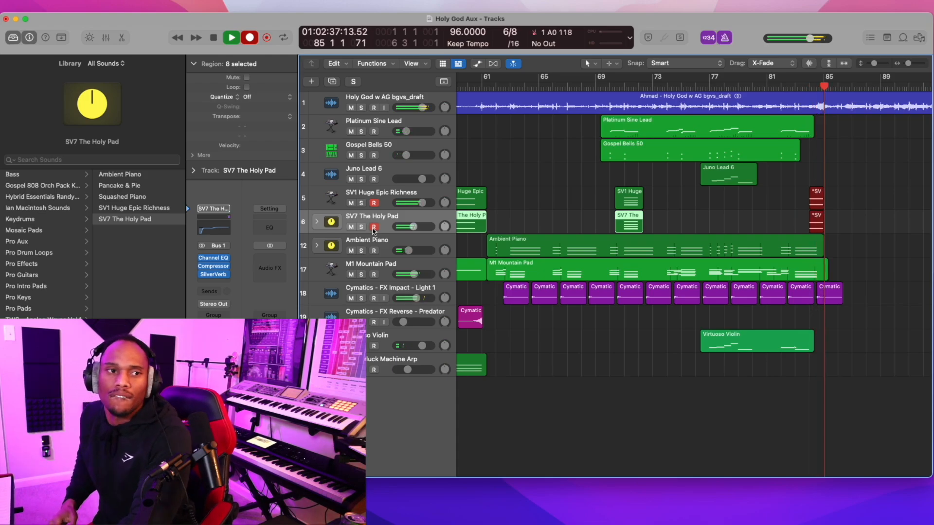
pyautogui.press('super+period')
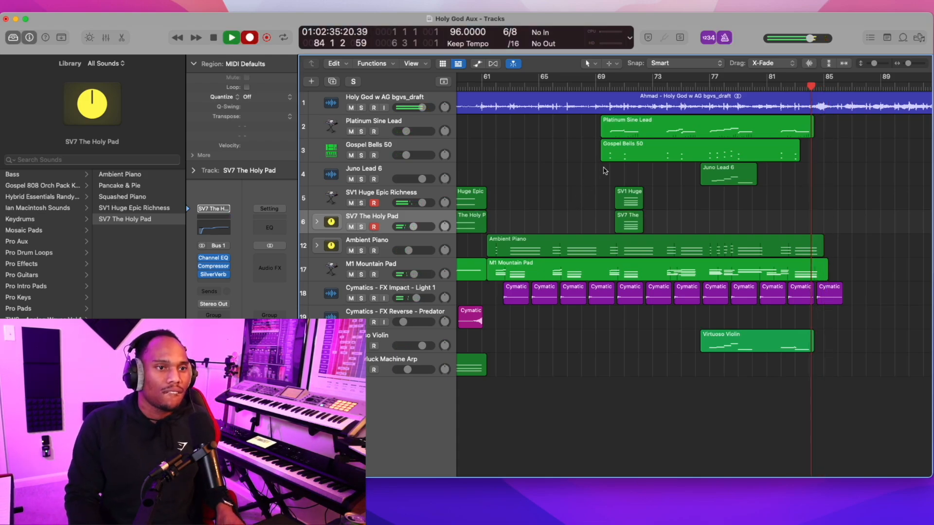
pyautogui.press('r')
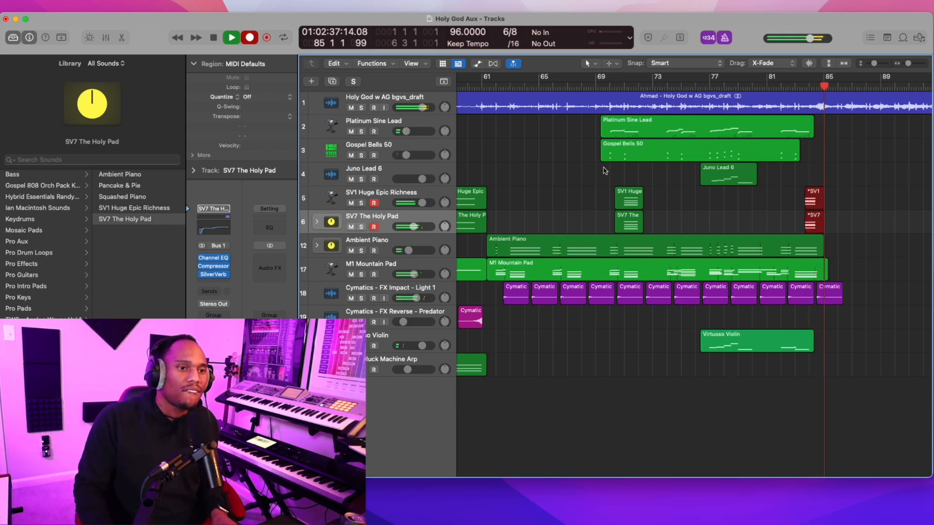
pyautogui.press('space')
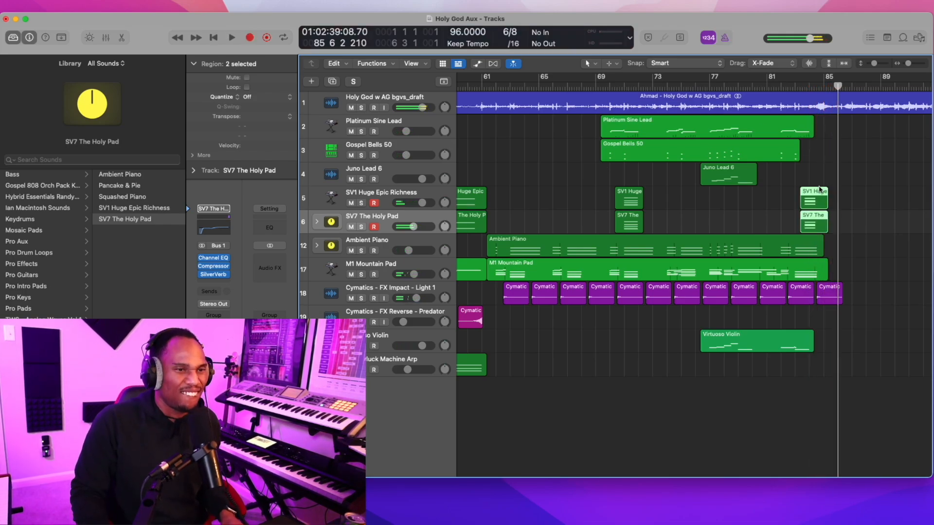
pyautogui.doubleClick(814, 201)
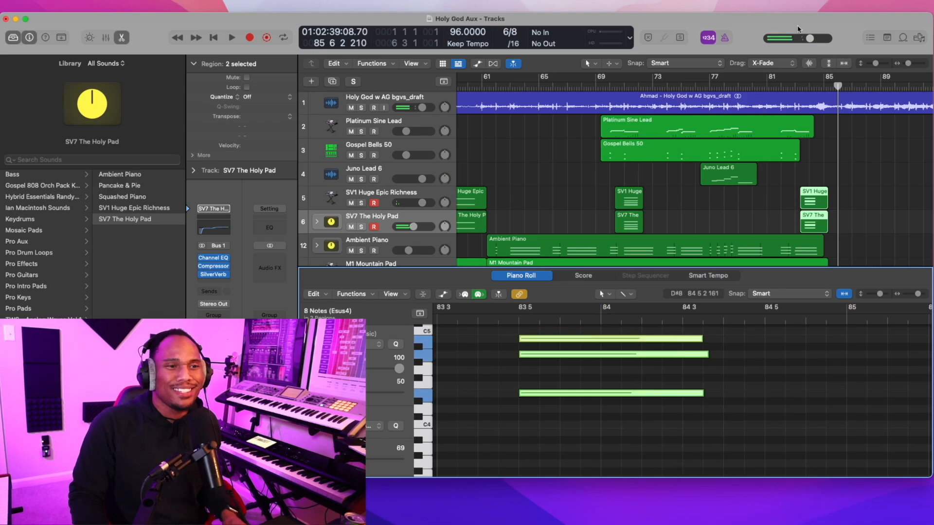
# Disarm both pad tracks and record a sustained arpeggio chord on the RW - Pluck Machine Arp track from about bar 85 to bar 102.
pyautogui.click(766, 84)
pyautogui.press('space')
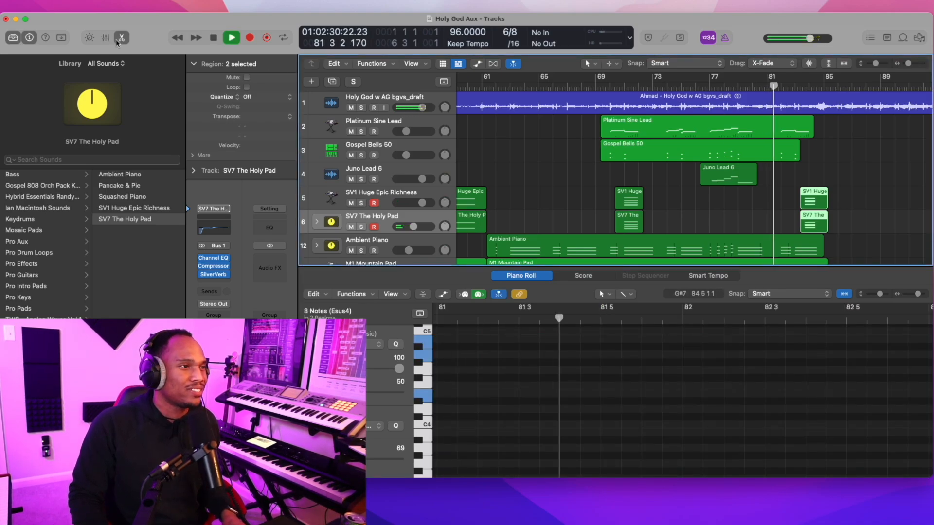
pyautogui.press('e')
pyautogui.click(379, 366)
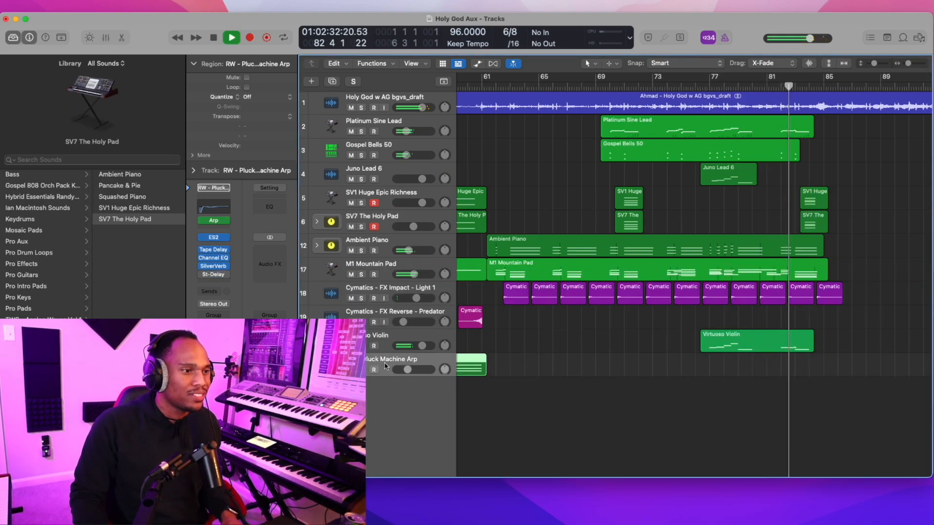
pyautogui.click(374, 203)
pyautogui.click(374, 226)
pyautogui.press('r')
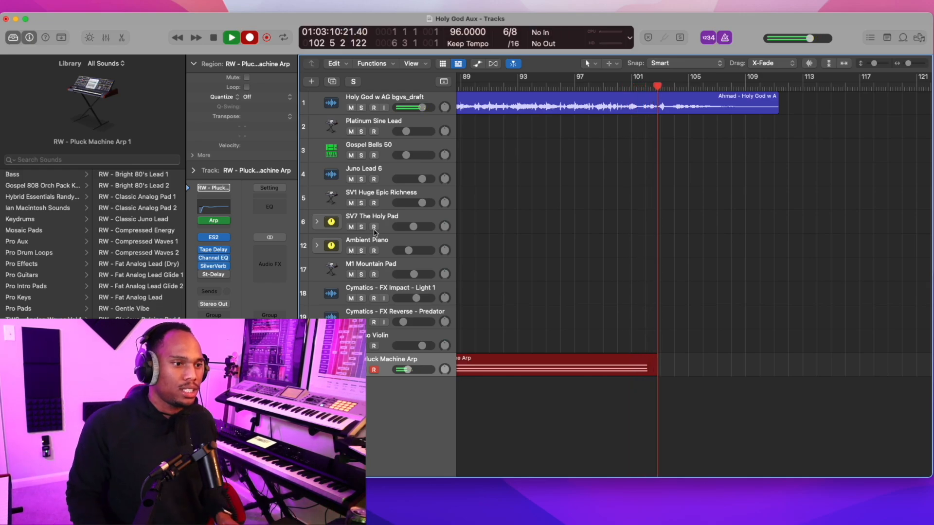
pyautogui.press('space')
# Select all notes of the new RW - Pluck Machine Arp region in the piano roll and play the song back from about bar 84.
pyautogui.doubleClick(526, 372)
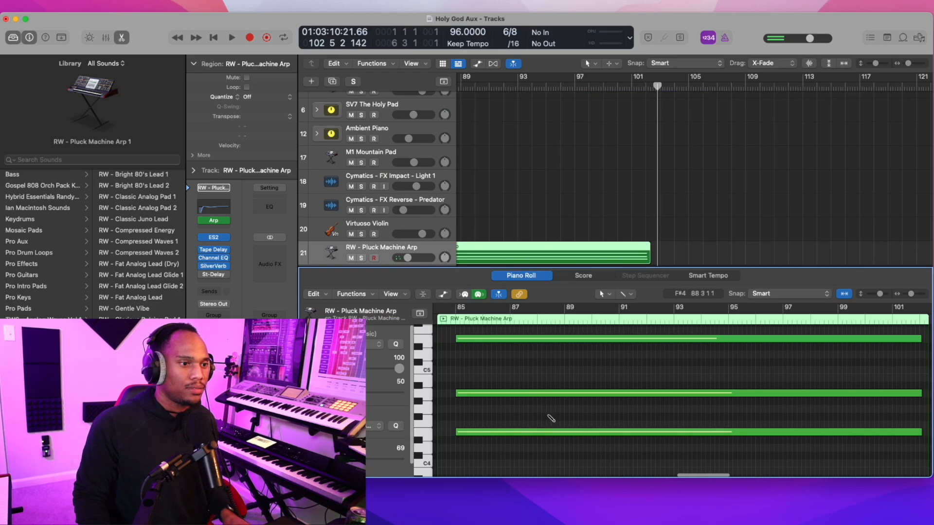
pyautogui.press('super+a')
pyautogui.click(558, 90)
pyautogui.press('space')
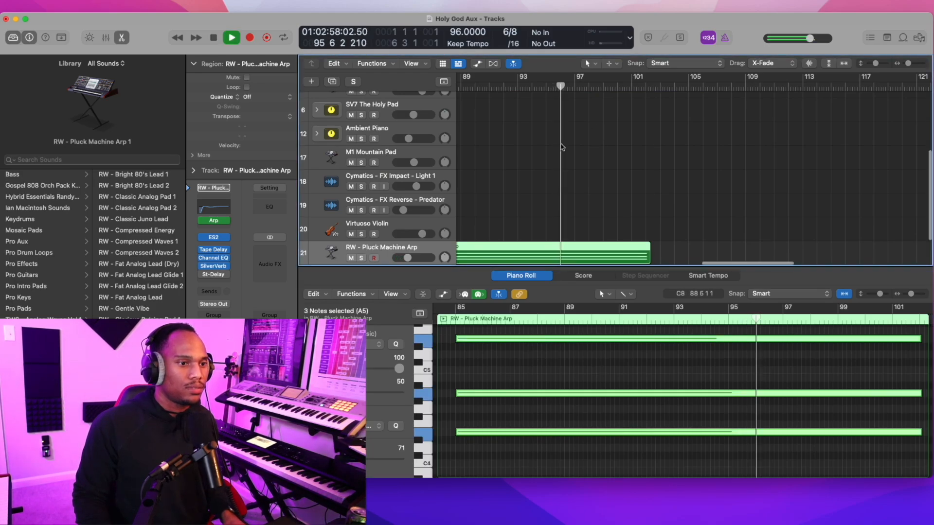
pyautogui.press('super+Left')
pyautogui.press('super+Left')
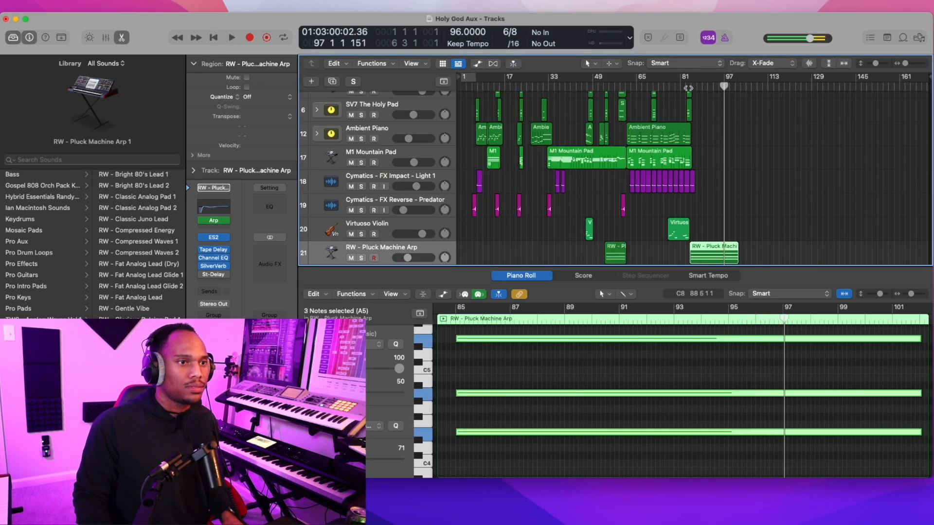
pyautogui.click(690, 87)
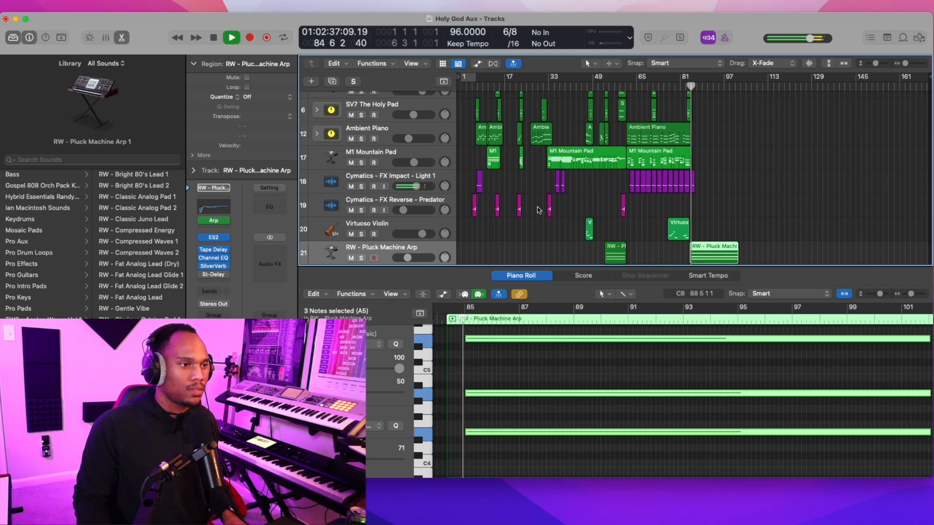
# Select the Ambient Piano track, close the piano roll and slightly lower the RW - Pluck Machine Arp track's volume during playback.
pyautogui.click(433, 227)
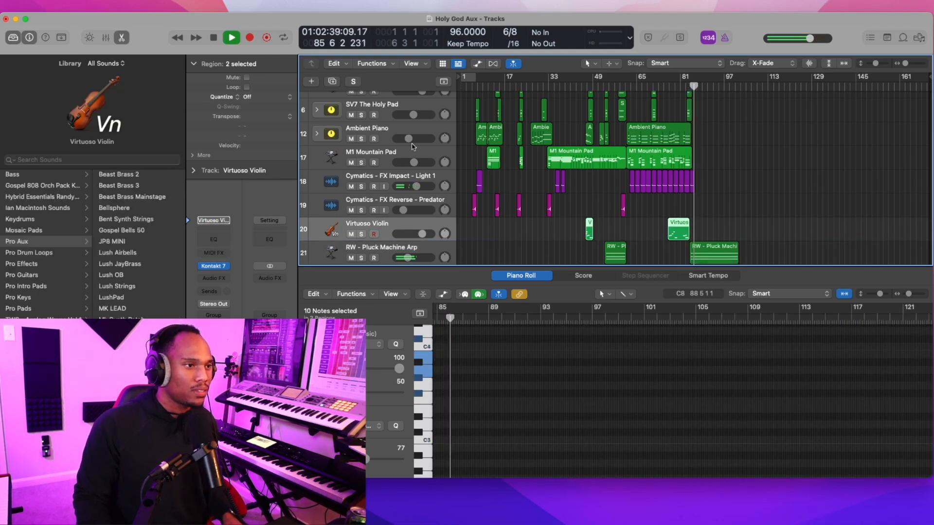
pyautogui.click(389, 135)
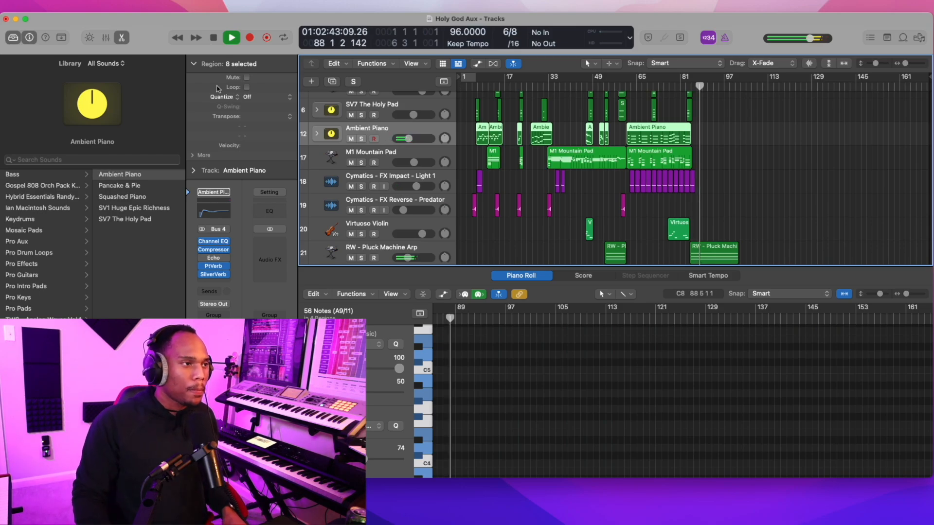
pyautogui.press('e')
pyautogui.press('super+Right')
pyautogui.press('super+Right')
pyautogui.press('super+Right')
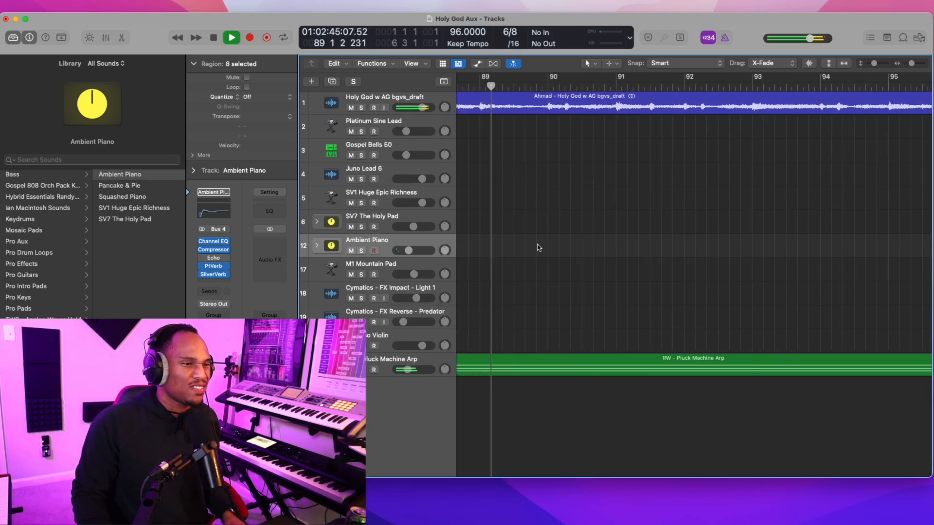
pyautogui.press('super+Left')
pyautogui.press('super+Left')
pyautogui.press('super+Left')
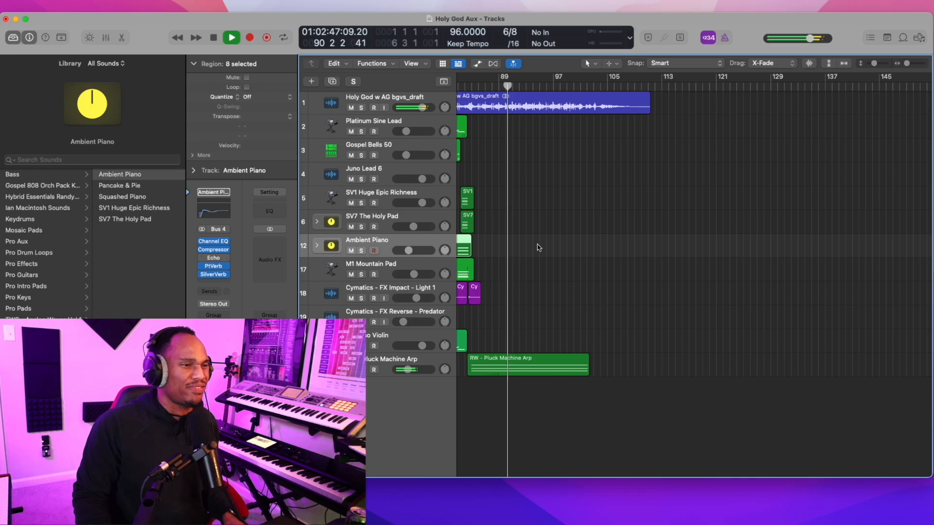
pyautogui.click(404, 367)
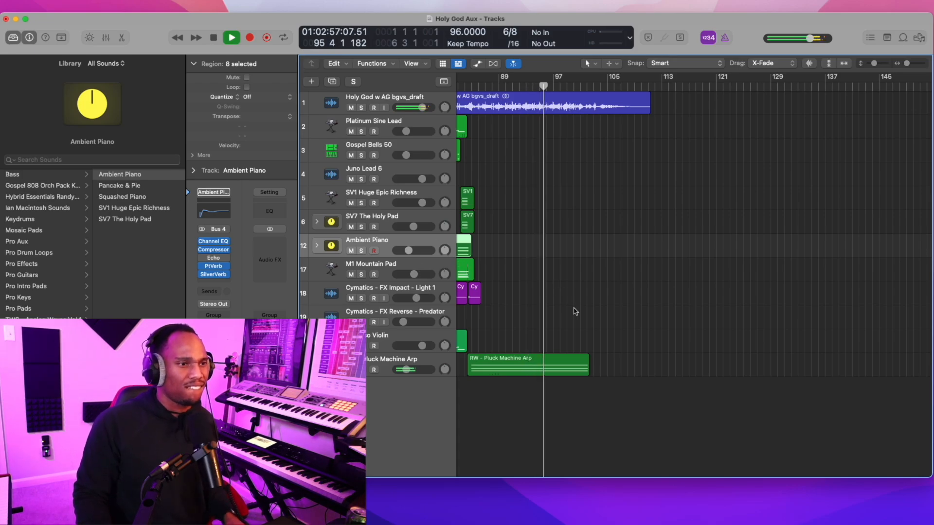
# Record a short melody on the Ambient Piano track at about bars 95 to 97, retaking it until satisfied.
pyautogui.press('super+Right')
pyautogui.press('space')
pyautogui.click(531, 87)
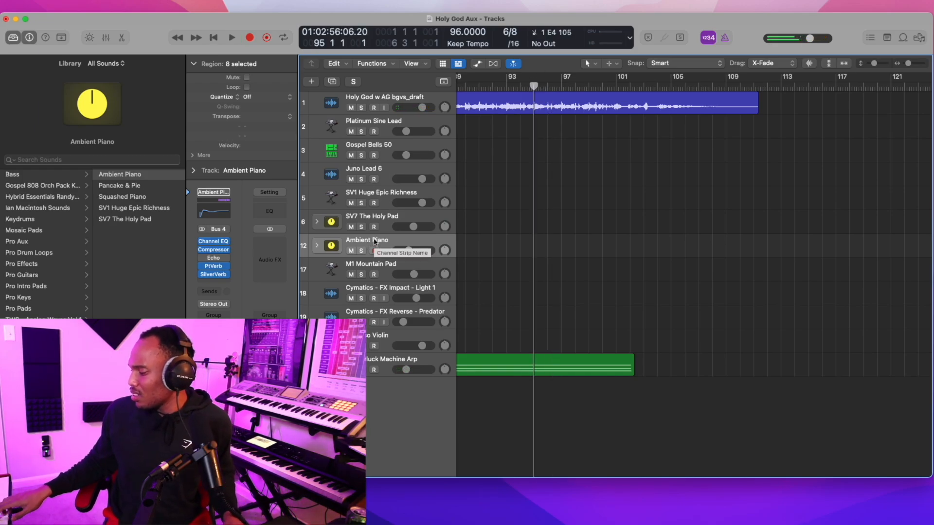
pyautogui.press('r')
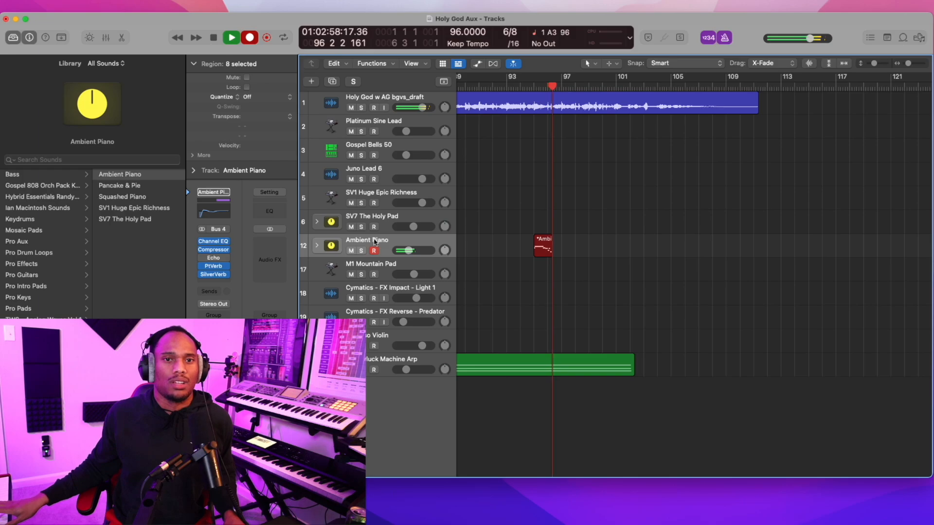
pyautogui.press('space')
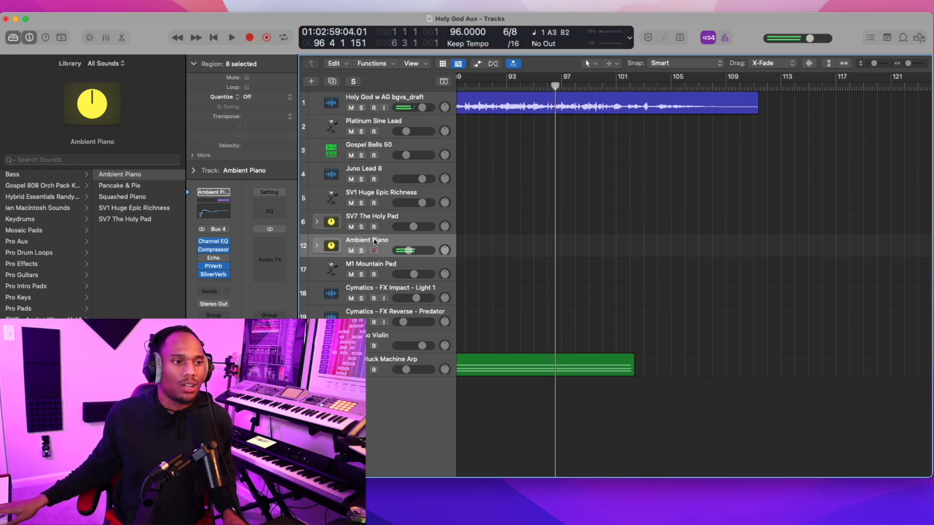
pyautogui.press('r')
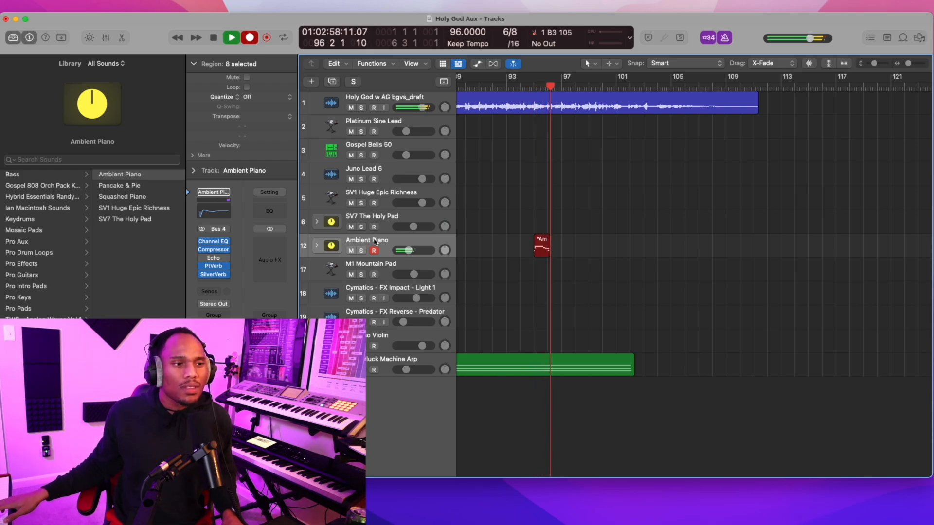
pyautogui.press('space')
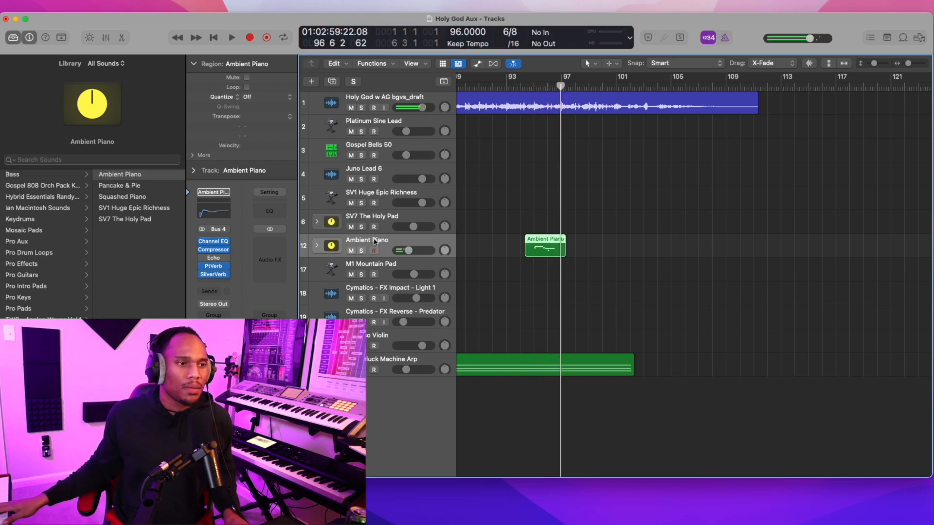
pyautogui.press('super+period')
pyautogui.press('r')
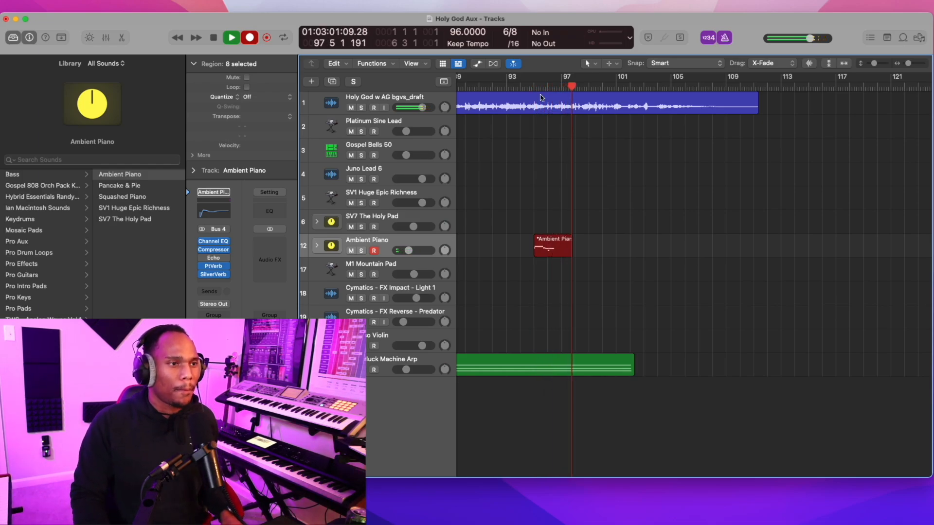
pyautogui.press('space')
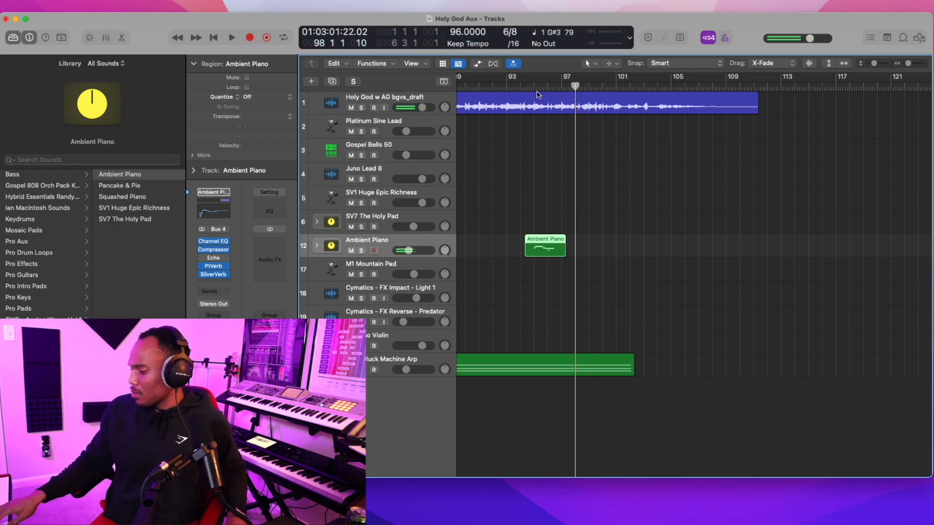
# Try to record a further Ambient Piano phrase from about bar 97 to bar 100.
pyautogui.press('r')
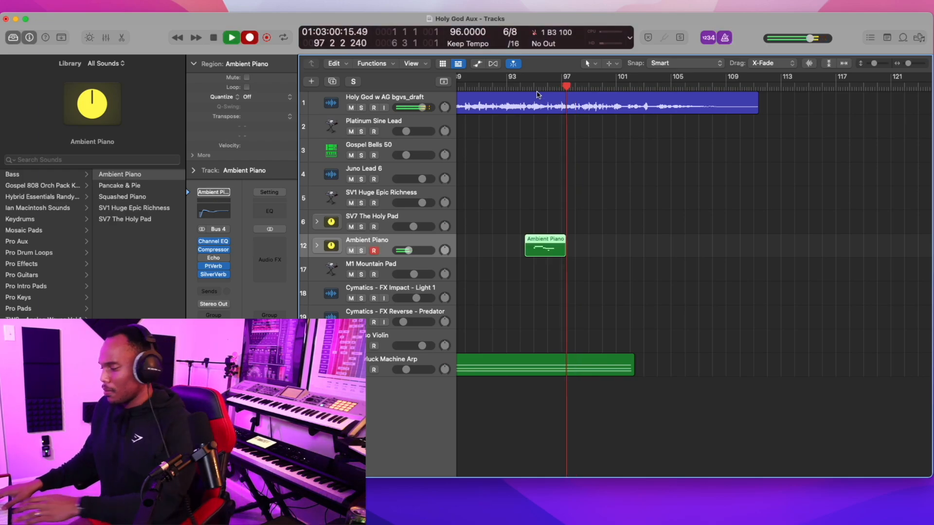
pyautogui.press(',')
pyautogui.press(',')
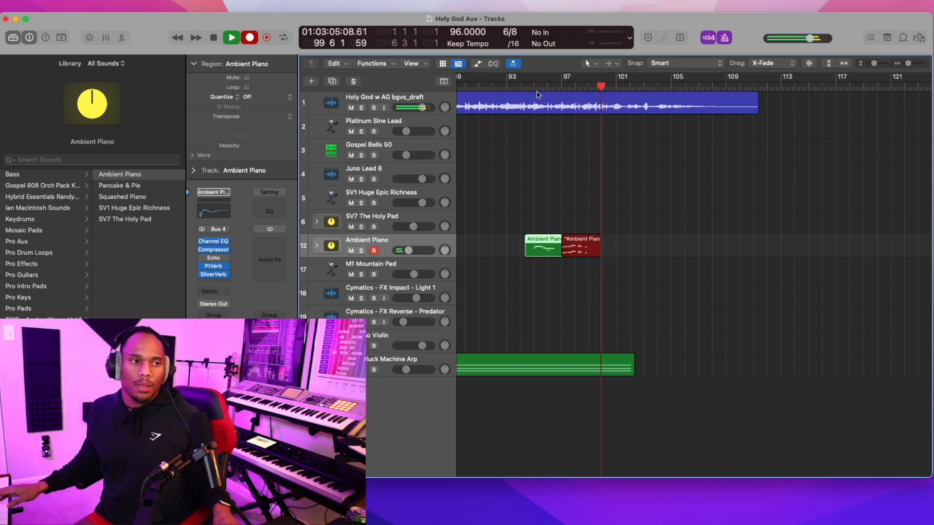
pyautogui.press('space')
# Play back the new piano melody and double it on the Platinum Sine Lead track from about bar 95, retaking once.
pyautogui.click(530, 89)
pyautogui.press('space')
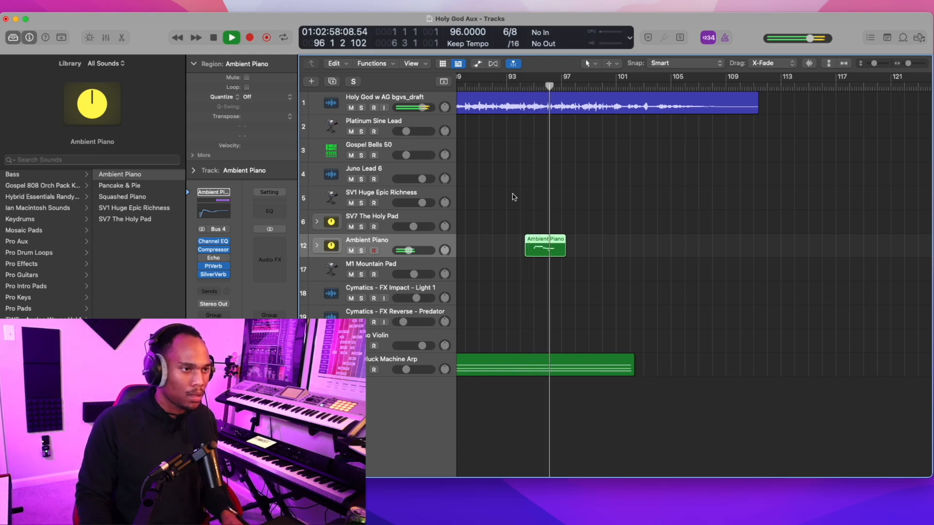
pyautogui.press('space')
pyautogui.click(386, 132)
pyautogui.press('r')
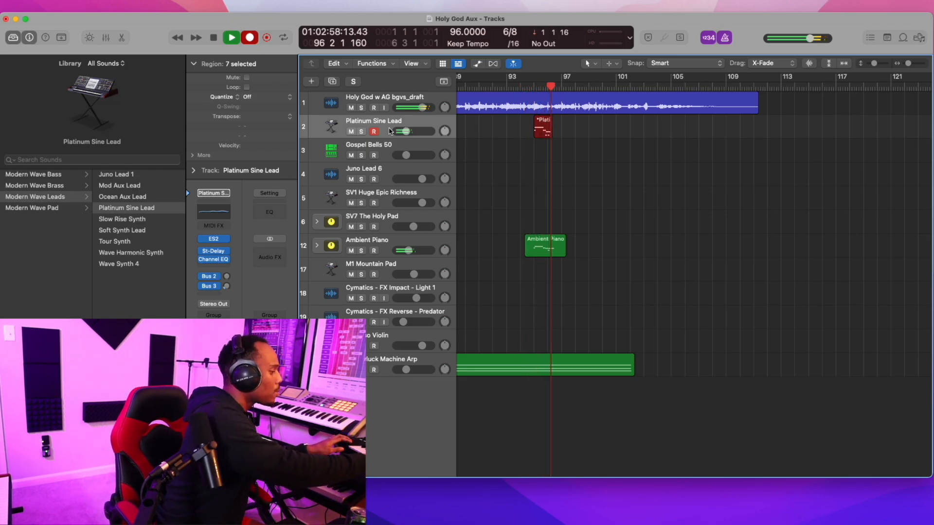
pyautogui.press('space')
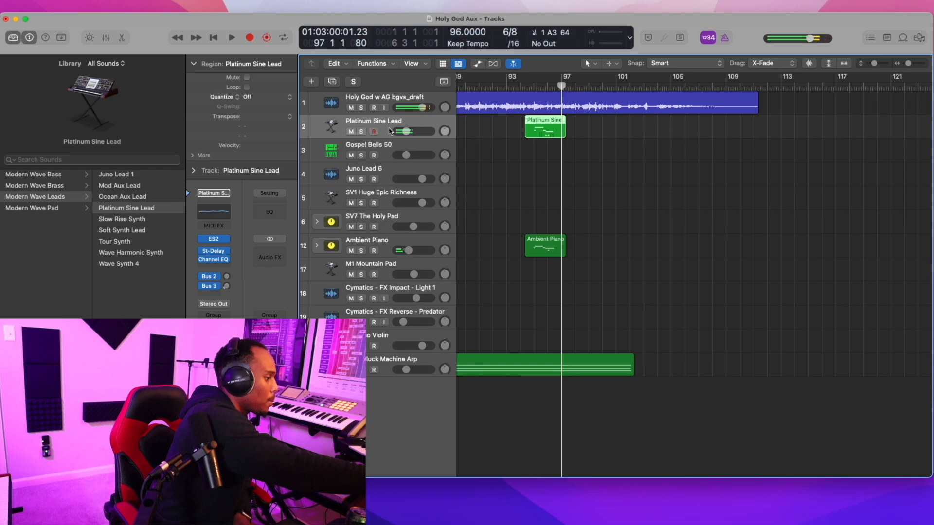
pyautogui.press('r')
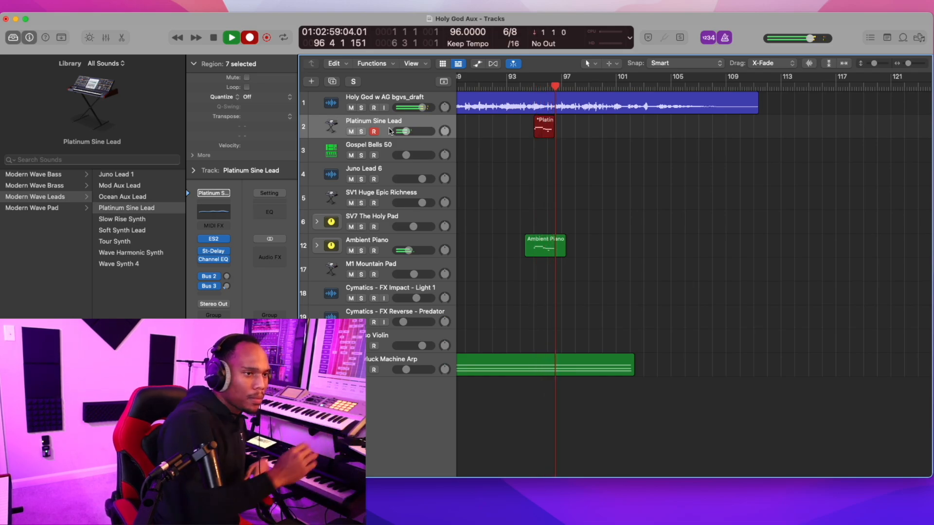
pyautogui.press('space')
# Record the same melody on the Gospel Bells 50 and Juno Lead 6 tracks from about bar 95, retaking the Juno Lead 6 part once.
pyautogui.click(388, 155)
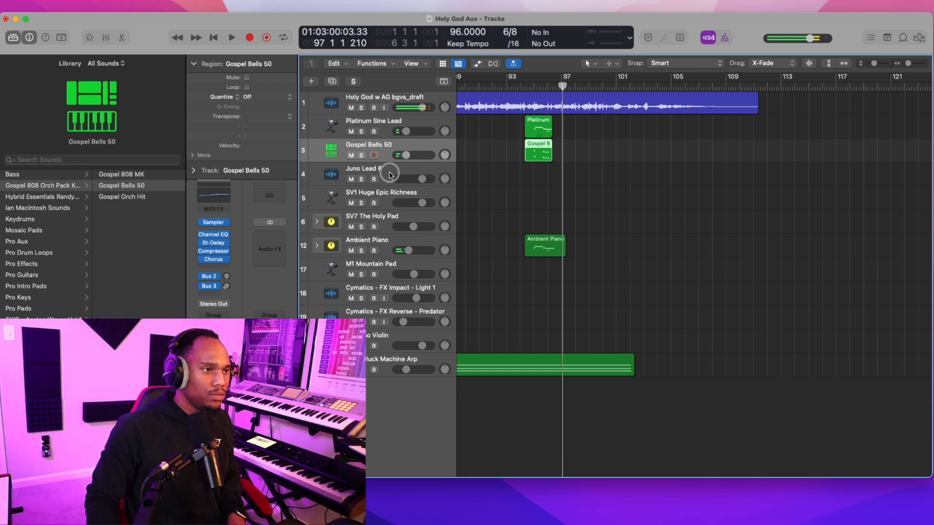
pyautogui.click(390, 175)
pyautogui.press('r')
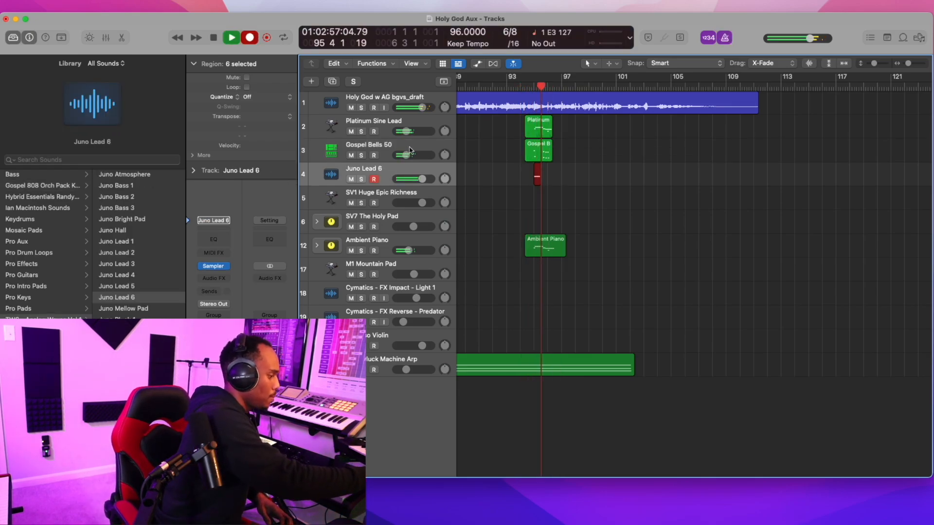
pyautogui.press('space')
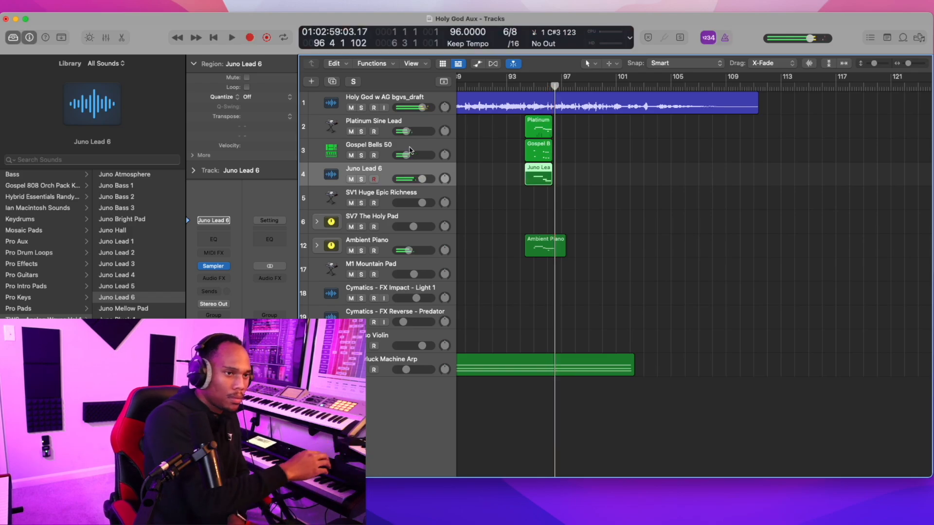
pyautogui.press('r')
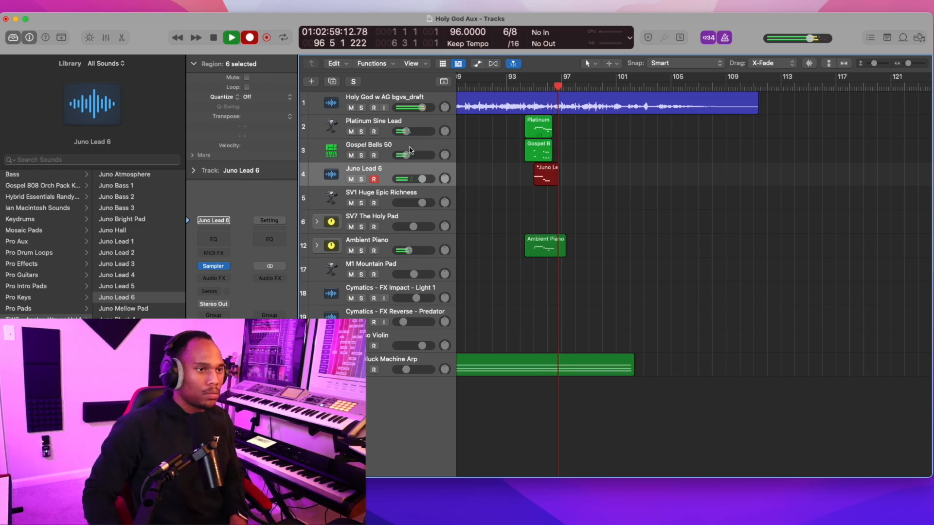
pyautogui.press('space')
# Record a sustained chord on SV1 Huge Epic Richness and SV7 The Holy Pad at about bar 96 and open its notes in the piano roll.
pyautogui.click(380, 225)
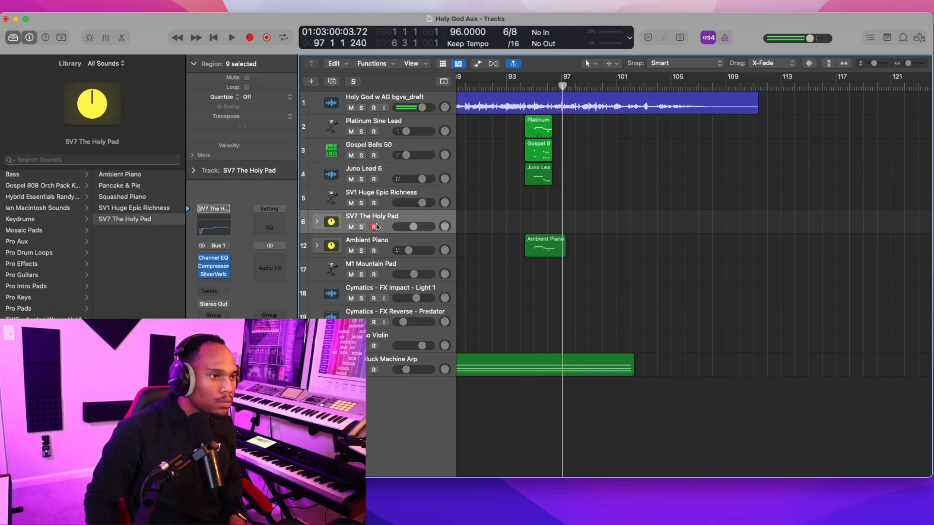
pyautogui.press('r')
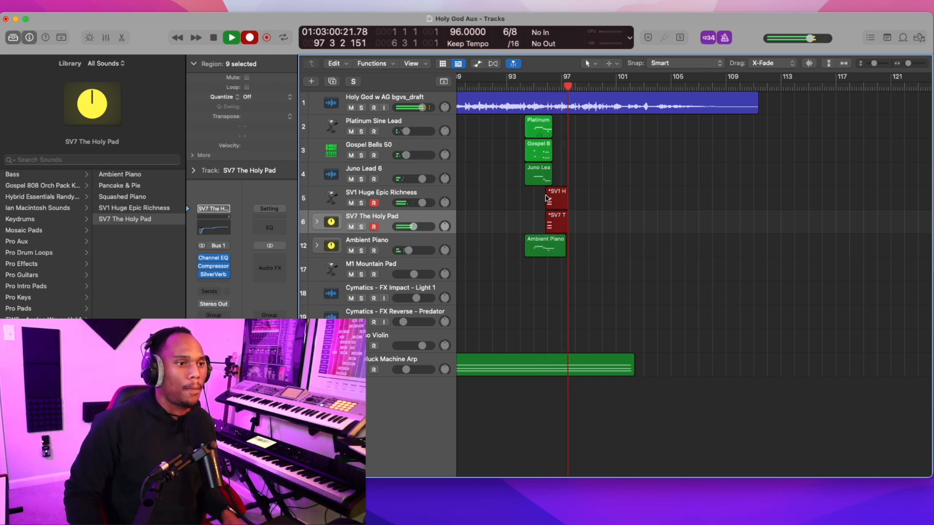
pyautogui.press('space')
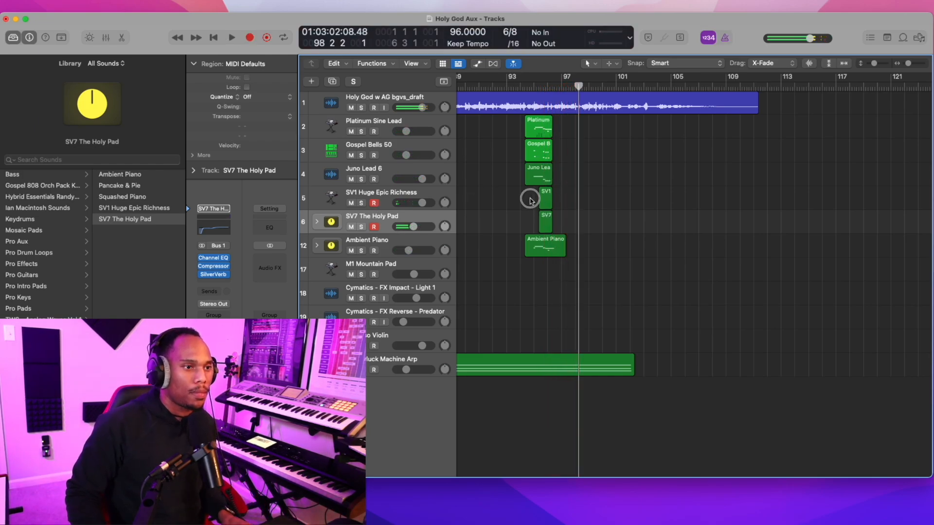
pyautogui.doubleClick(551, 222)
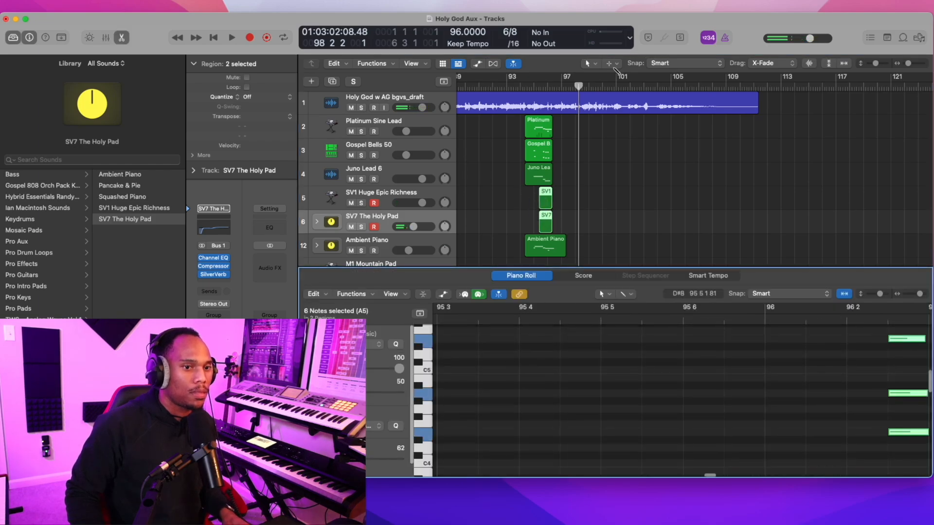
# Play the layered passage back from about bar 94 and close the piano roll.
pyautogui.click(519, 85)
pyautogui.press('space')
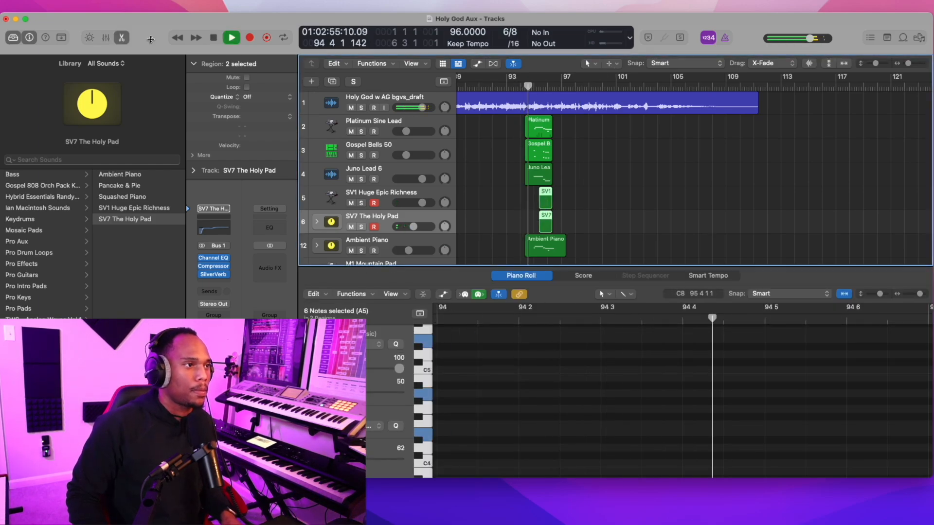
pyautogui.click(124, 38)
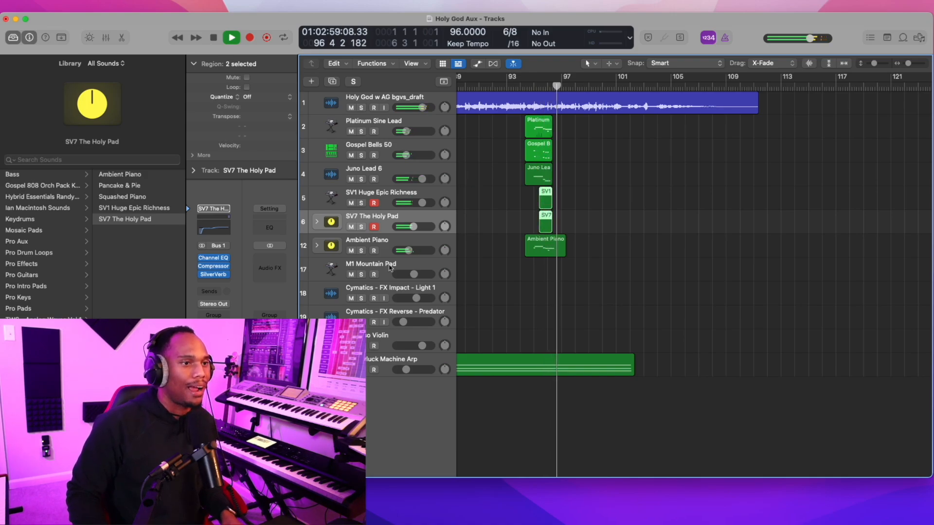
# Copy eight consecutive Cymatics - FX Impact - Light regions starting at about bar 62 and paste them from about bar 86.
pyautogui.press('z')
pyautogui.press('z')
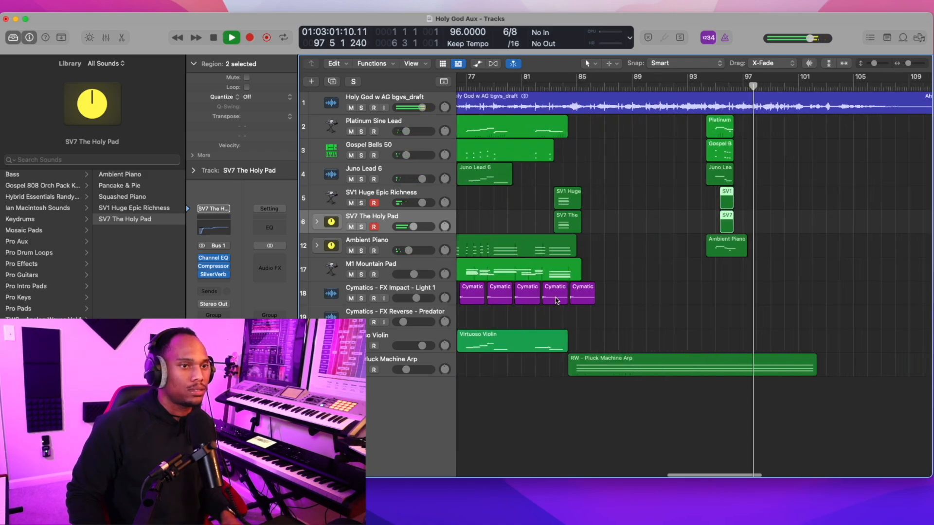
pyautogui.hscroll(-8, 557, 300)
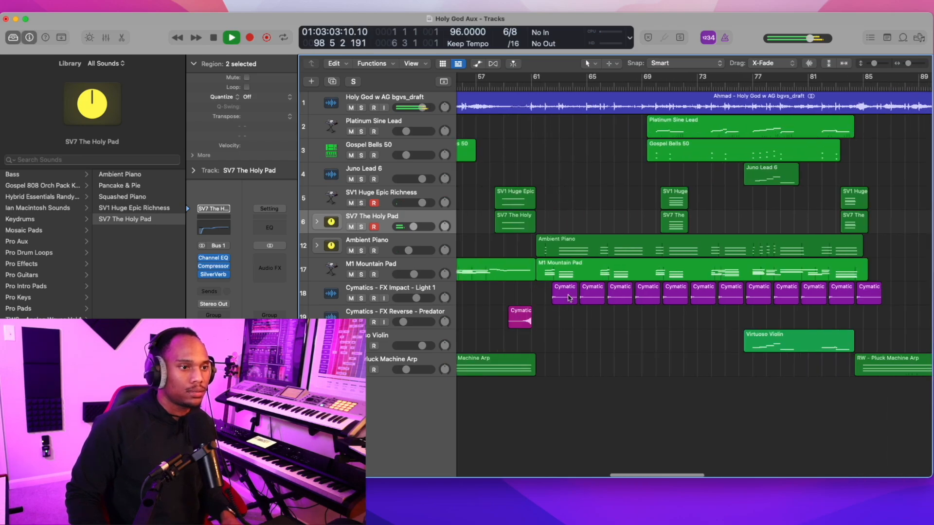
pyautogui.moveTo(549, 295); pyautogui.dragTo(769, 300)
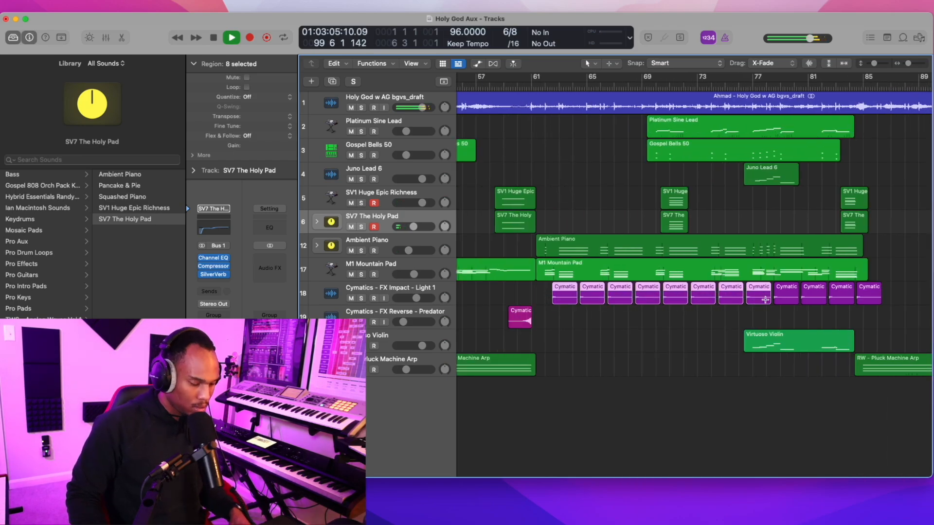
pyautogui.click(513, 64)
pyautogui.click(603, 86)
pyautogui.scroll(5, 620, 131)
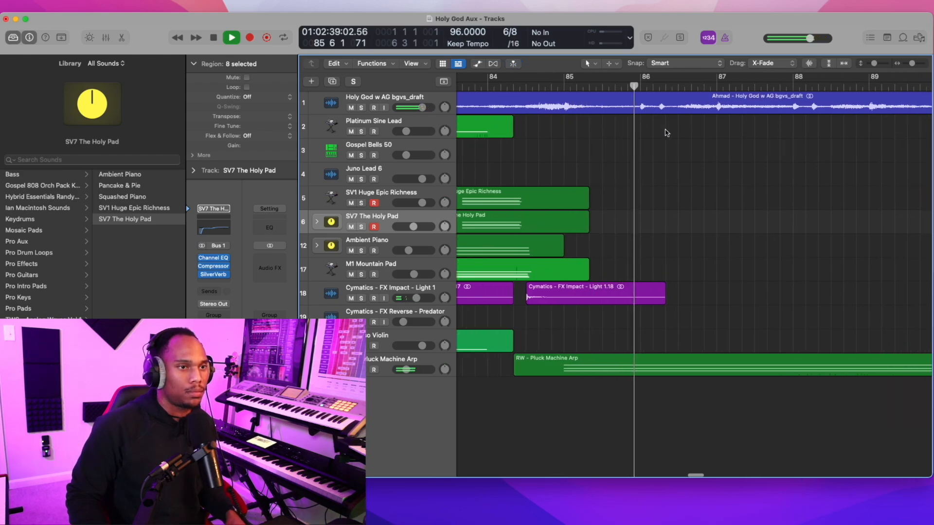
pyautogui.press('space')
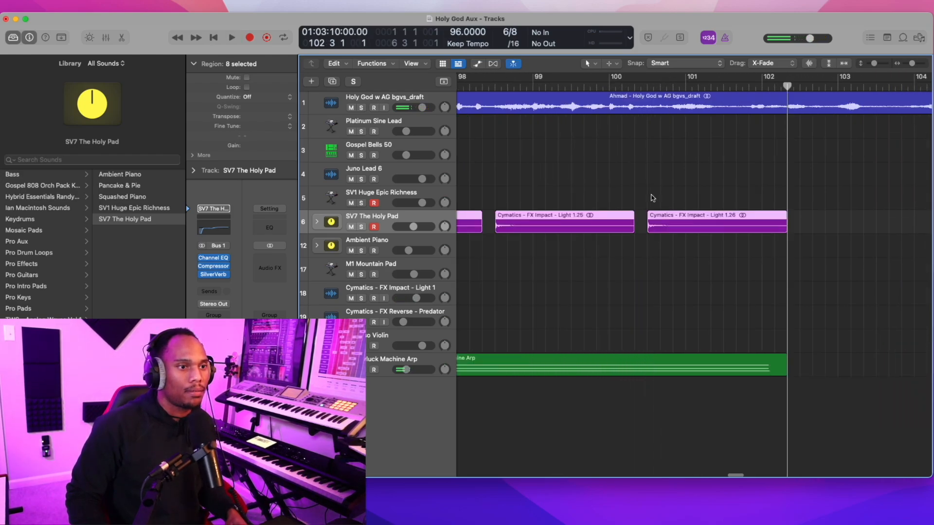
# Move the pasted impact regions from the SV7 The Holy Pad track to the Cymatics - FX Impact - Light 1 track.
pyautogui.hscroll(-5, 652, 197)
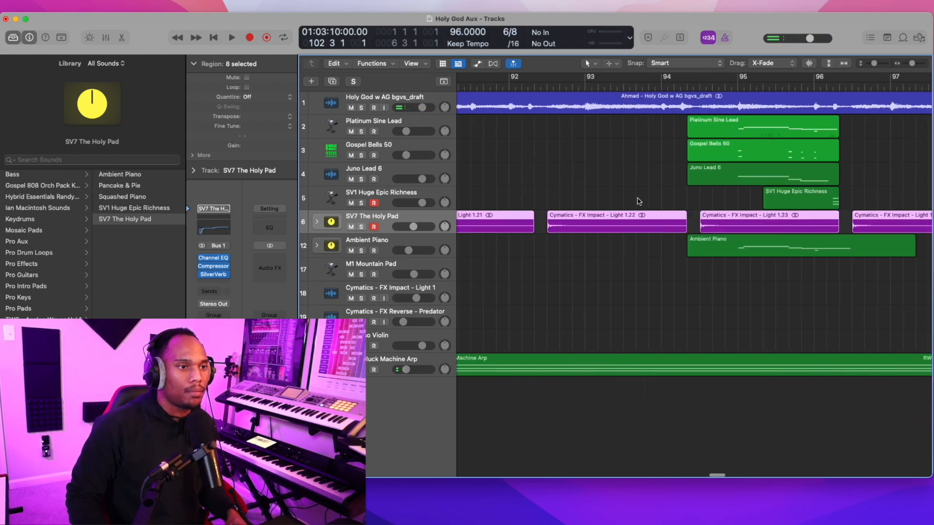
pyautogui.scroll(-5, 638, 201)
pyautogui.moveTo(630, 219); pyautogui.dragTo(630, 293)
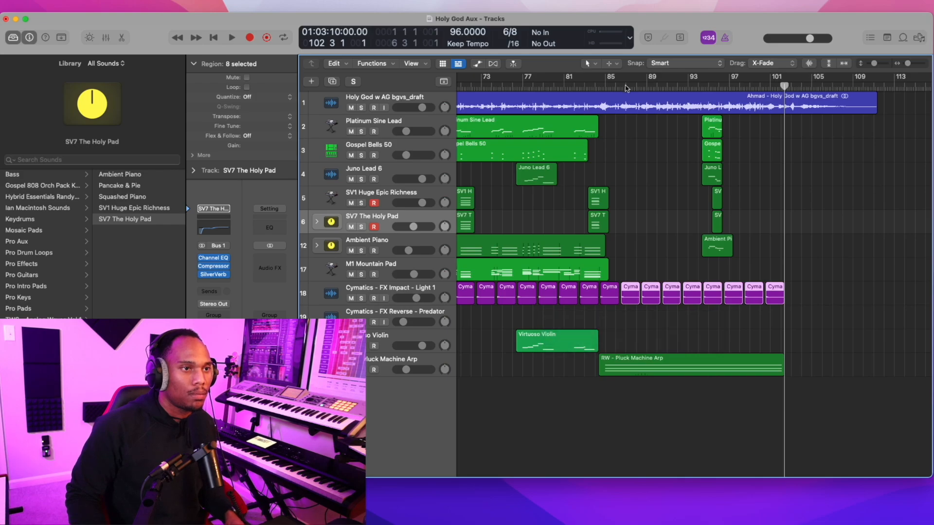
# Play the song from about bar 85 and disarm the SV1 Huge Epic Richness and SV7 The Holy Pad tracks.
pyautogui.press('space')
pyautogui.scroll(5, 626, 194)
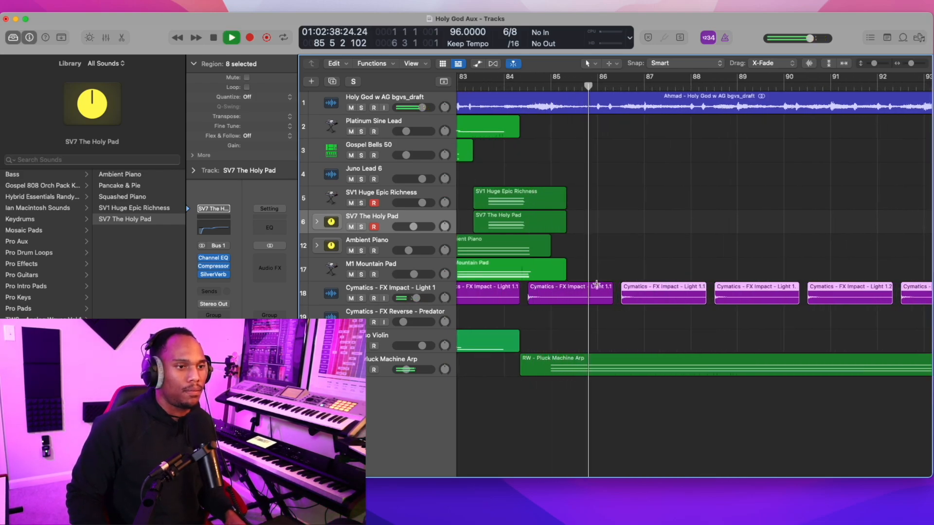
pyautogui.click(373, 202)
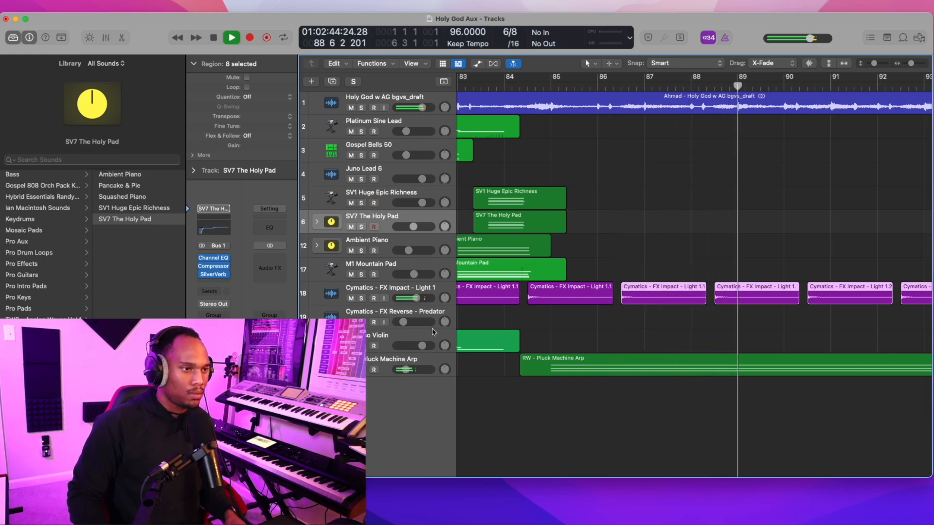
# Copy the first Cymatics - FX Reverse - Predator region near bar 5 and target its track for pasting.
pyautogui.scroll(-3, 470, 294)
pyautogui.scroll(-3, 470, 293)
pyautogui.hscroll(-10, 492, 302)
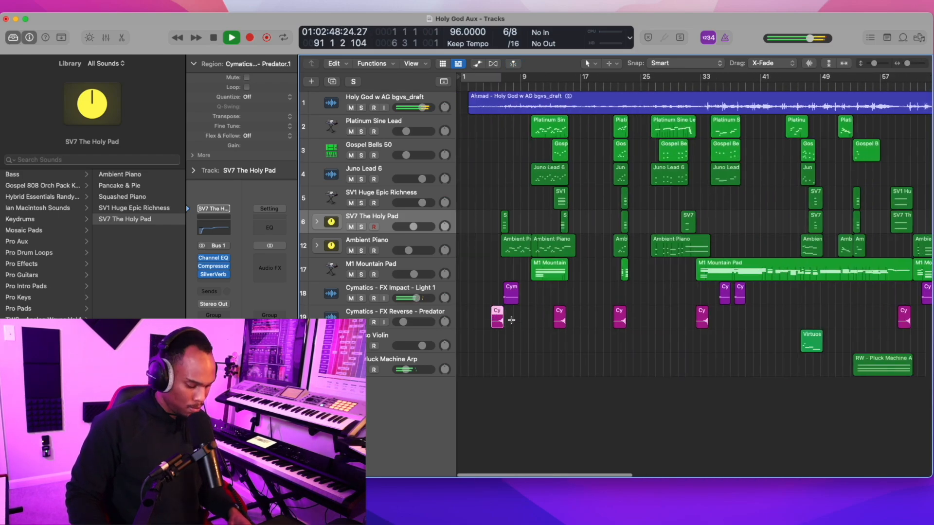
pyautogui.click(394, 318)
pyautogui.hscroll(10, 574, 87)
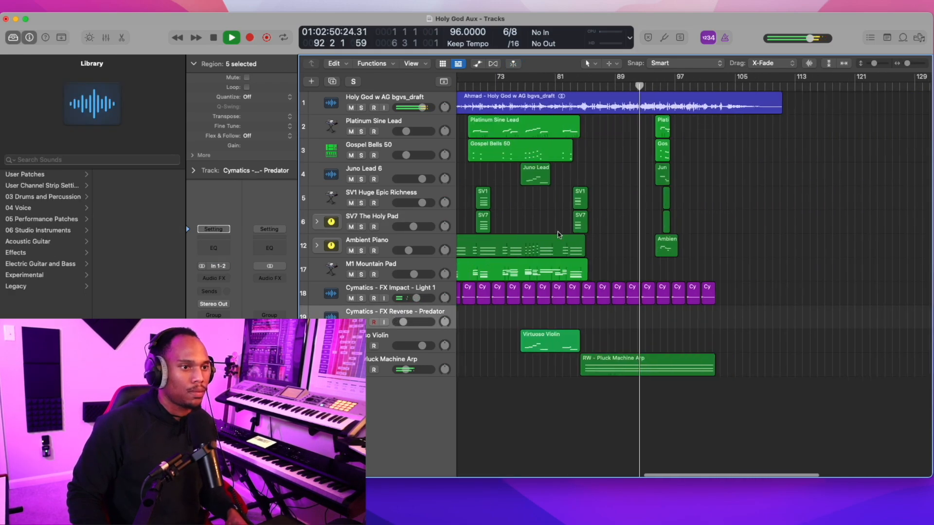
# Play from about bar 83, paste the reverse effect after bar 84, and move its start to about bar 82.5.
pyautogui.press('space')
pyautogui.click(574, 87)
pyautogui.press('space')
pyautogui.scroll(5, 575, 157)
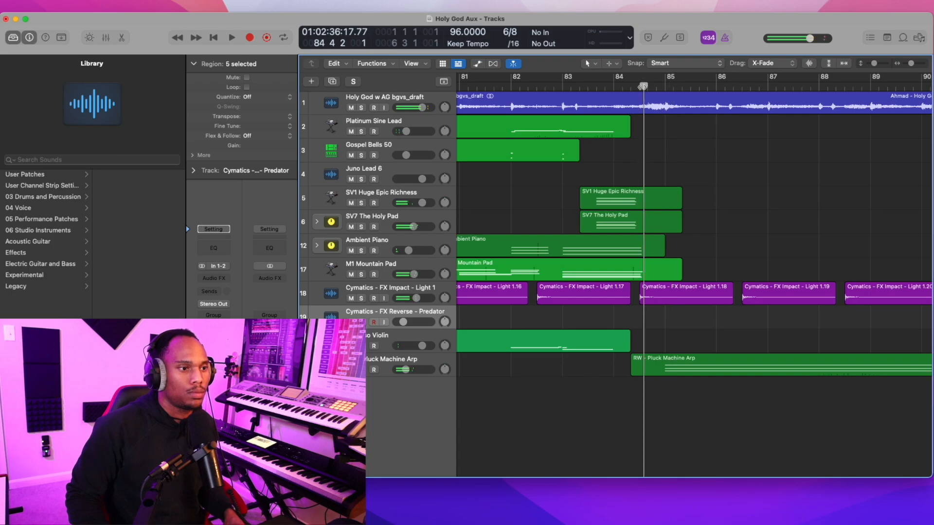
pyautogui.press('space')
pyautogui.press('super+v')
pyautogui.moveTo(674, 318); pyautogui.dragTo(574, 310)
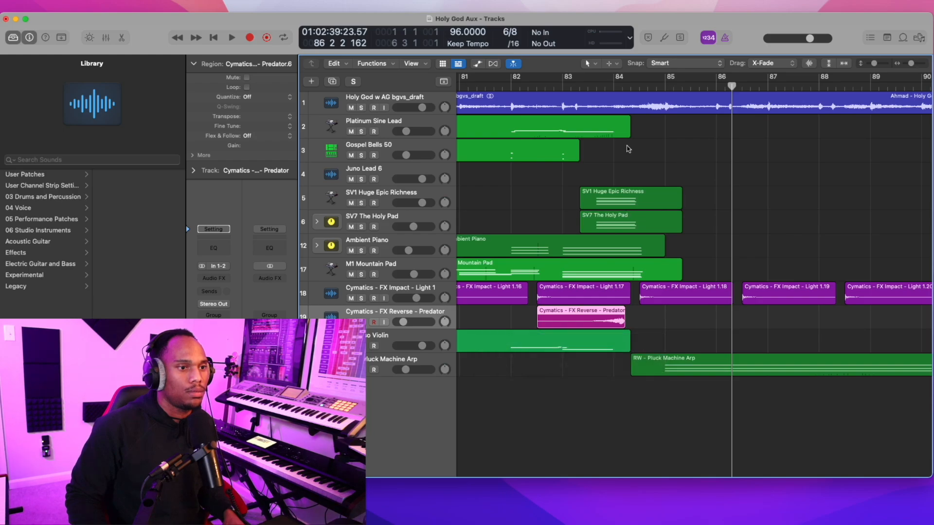
# Move the pasted reverse effect to start at about bar 83 and play the transition.
pyautogui.moveTo(604, 322); pyautogui.dragTo(642, 320)
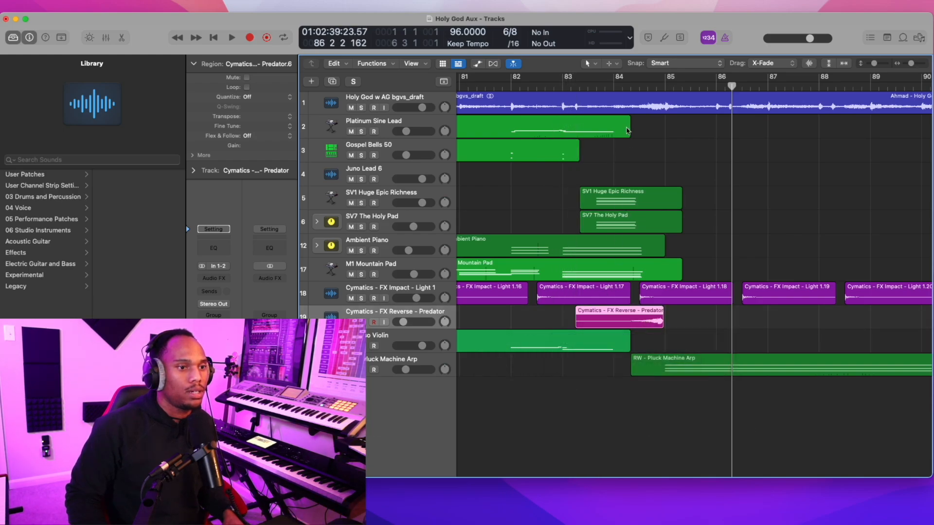
pyautogui.click(568, 93)
pyautogui.press('space')
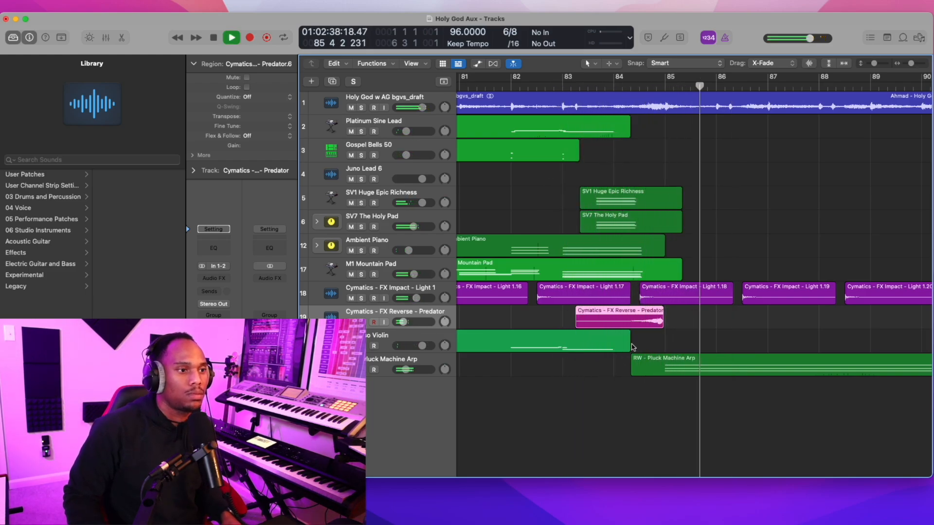
# Delete the pasted Cymatics - FX Reverse - Predator region near bar 83 and resume playback.
pyautogui.press('space')
pyautogui.press('Delete')
pyautogui.scroll(-5, 583, 267)
pyautogui.press('space')
pyautogui.scroll(5, 497, 201)
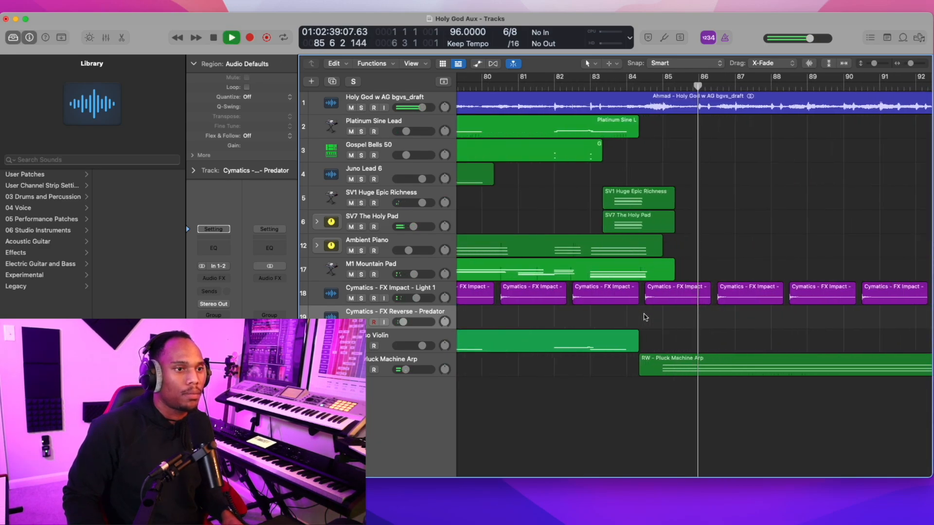
# Record an M1 Mountain Pad part from about bar 84 to bar 107.
pyautogui.click(389, 148)
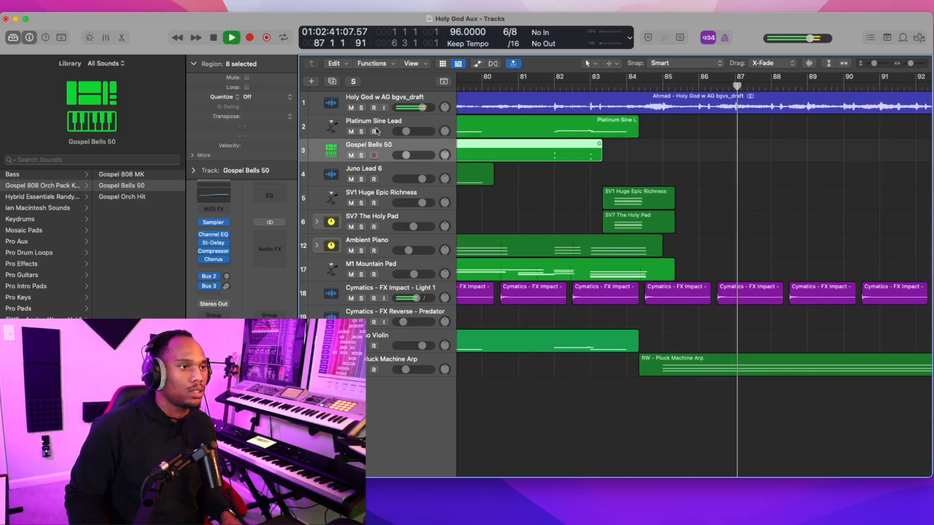
pyautogui.click(381, 134)
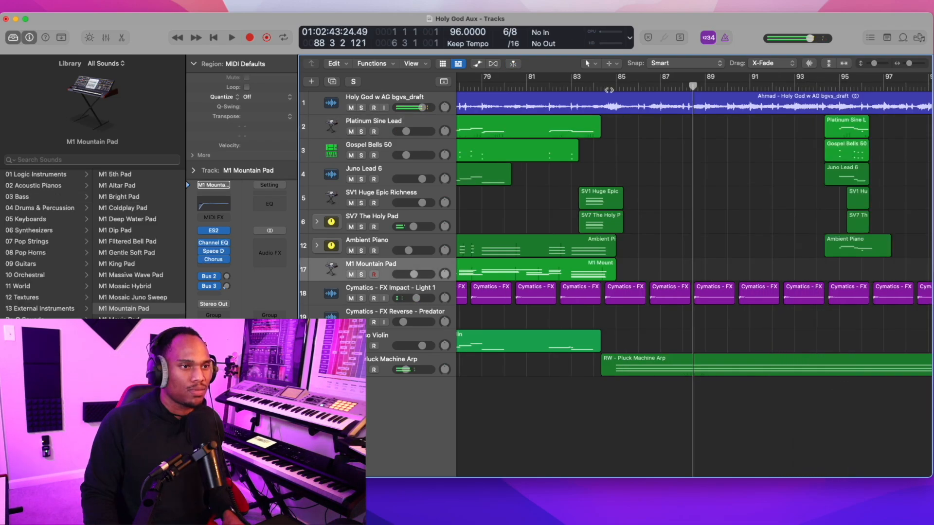
pyautogui.click(608, 88)
pyautogui.press('r')
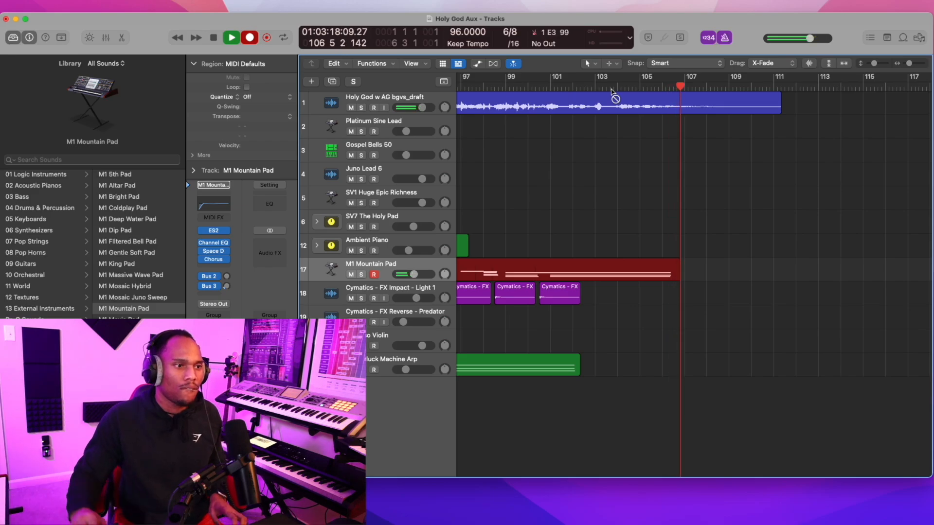
pyautogui.press('space')
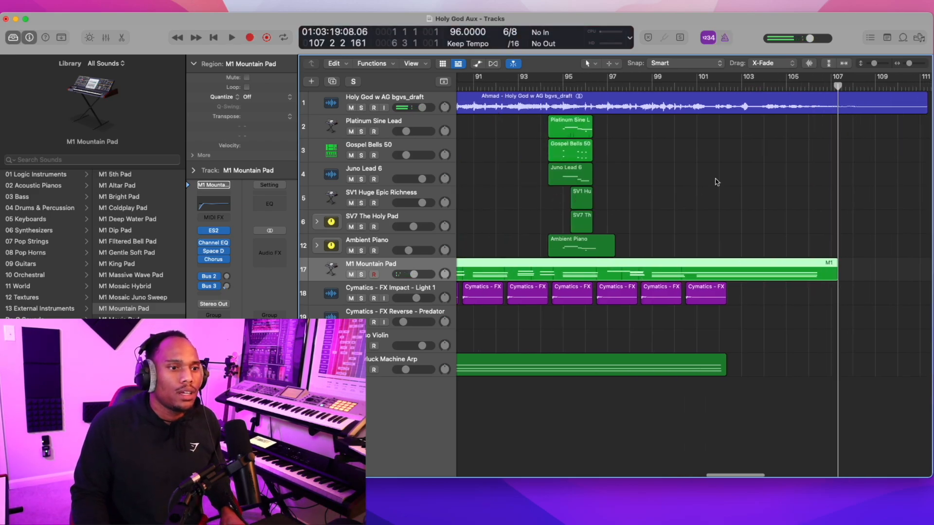
# Play the recorded pad part from about bar 97 to bar 101.
pyautogui.click(622, 86)
pyautogui.press('space')
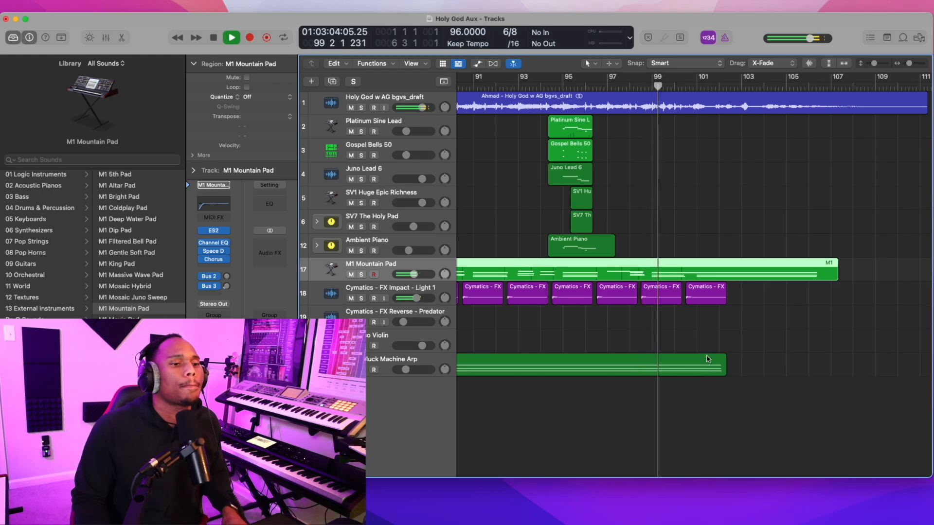
pyautogui.scroll(5, 706, 356)
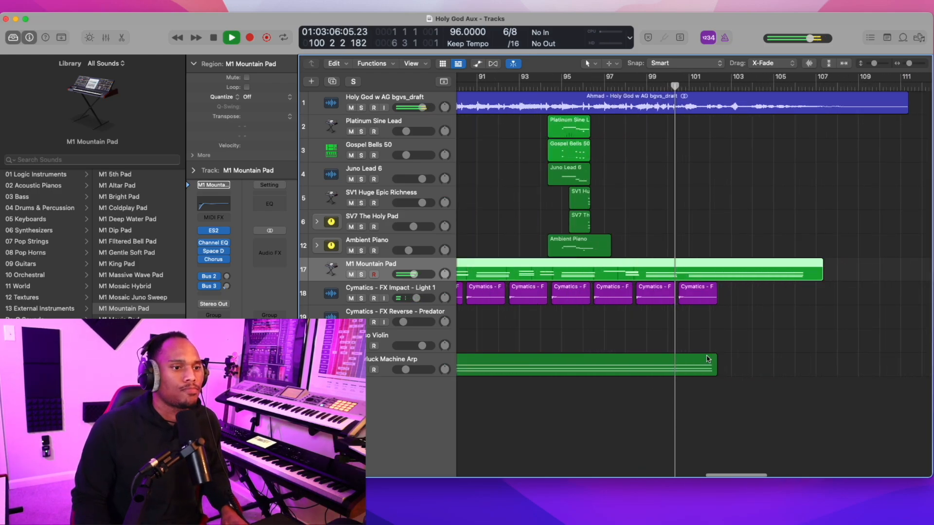
pyautogui.press('space')
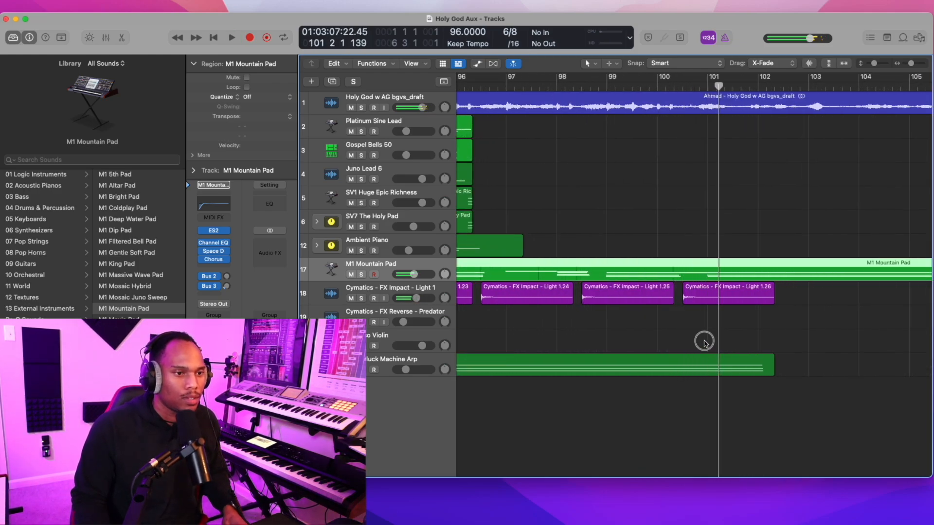
# Split the last RW - Pluck Machine Arp region at about bar 101, shortening crossing notes, and delete the remainder.
pyautogui.click(706, 365)
pyautogui.click(709, 364)
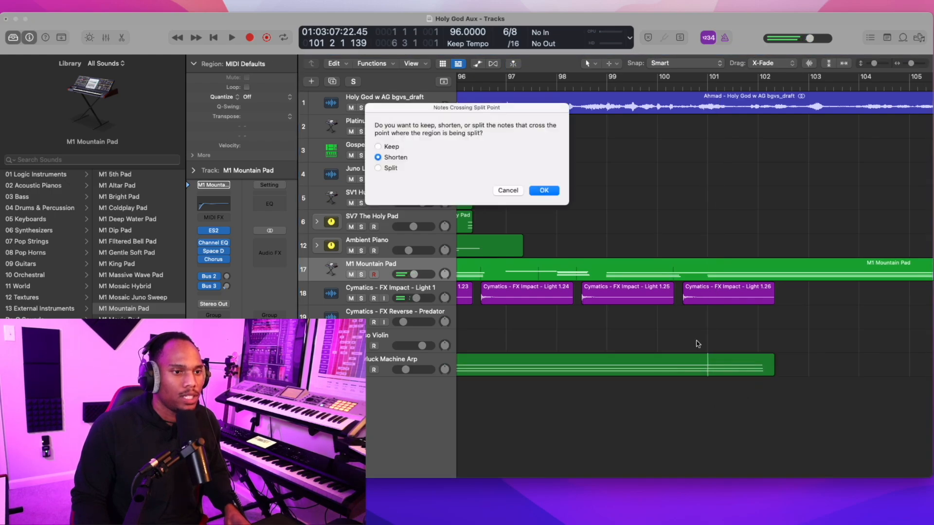
pyautogui.click(543, 190)
pyautogui.press('Delete')
pyautogui.scroll(-3, 740, 239)
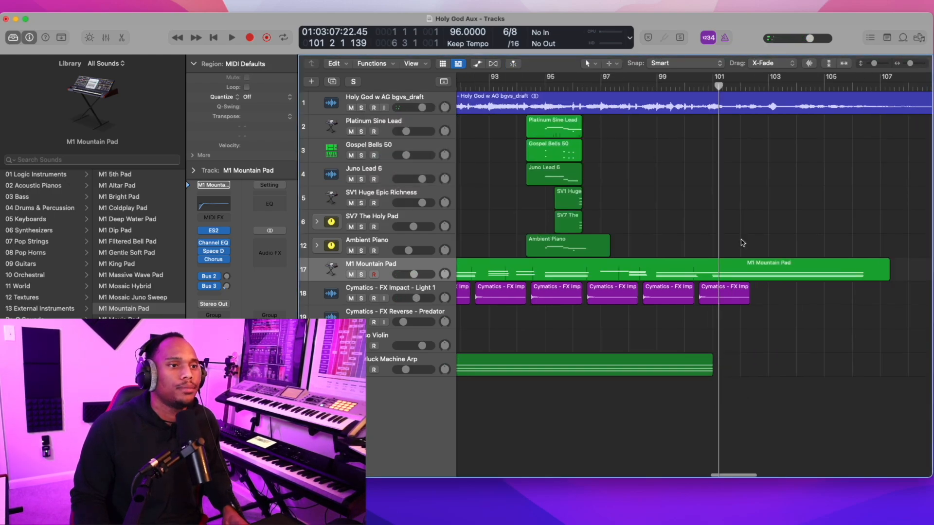
# Play the song from about bar 69 and select the Juno Lead 6 track.
pyautogui.scroll(-5, 743, 242)
pyautogui.click(650, 82)
pyautogui.press('space')
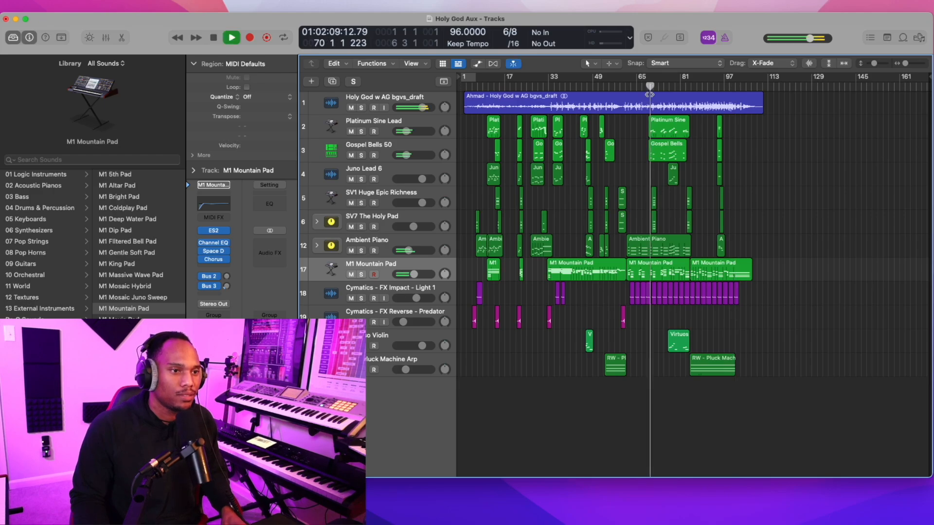
pyautogui.scroll(4, 657, 123)
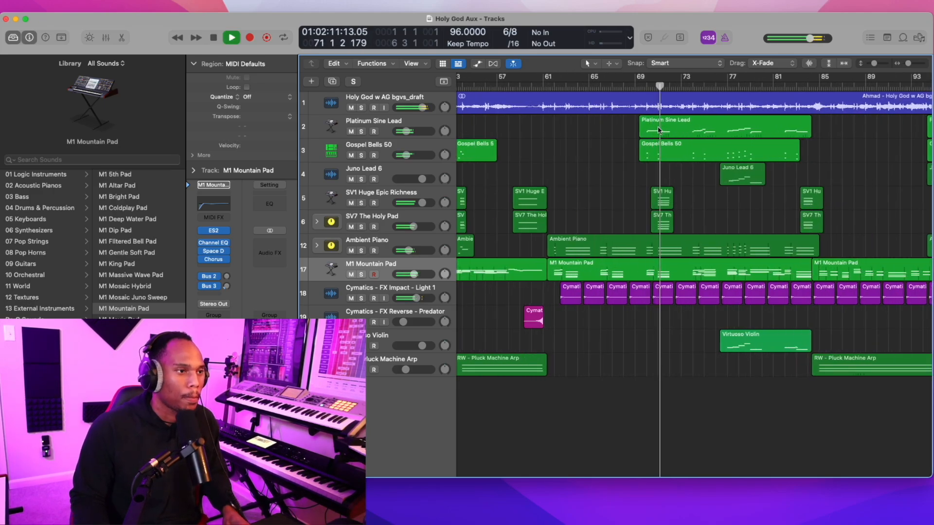
pyautogui.click(397, 175)
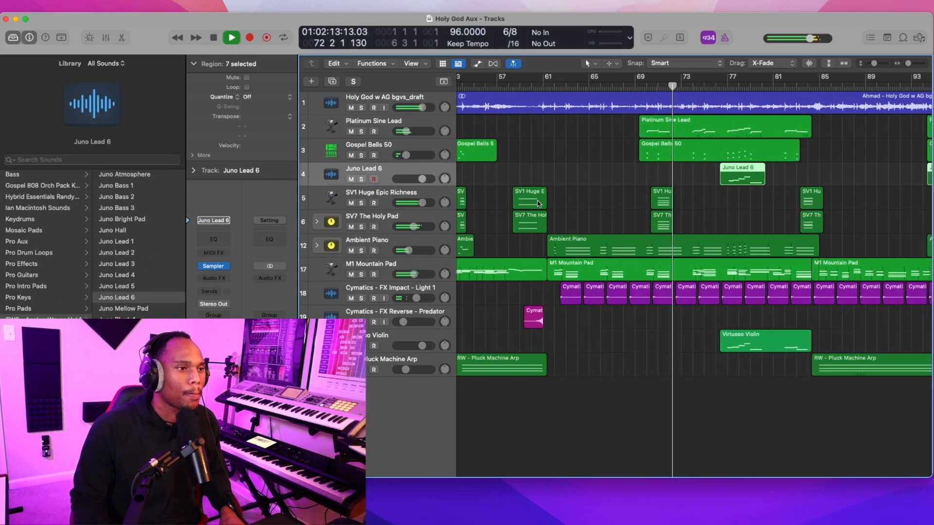
pyautogui.scroll(-5, 538, 203)
pyautogui.scroll(1, 538, 203)
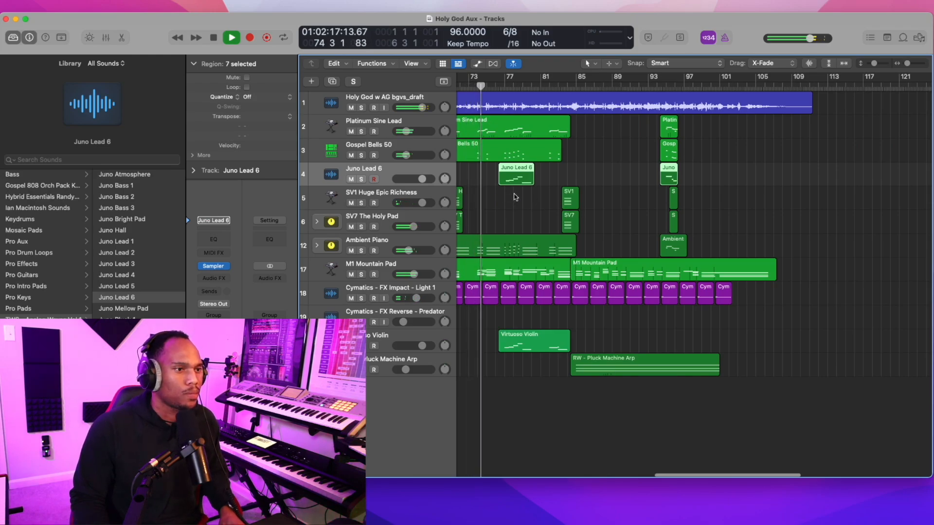
# Record a short Virtuoso Violin phrase around bars 73 to 75 and play it back.
pyautogui.hscroll(-4, 517, 160)
pyautogui.press('space')
pyautogui.click(562, 87)
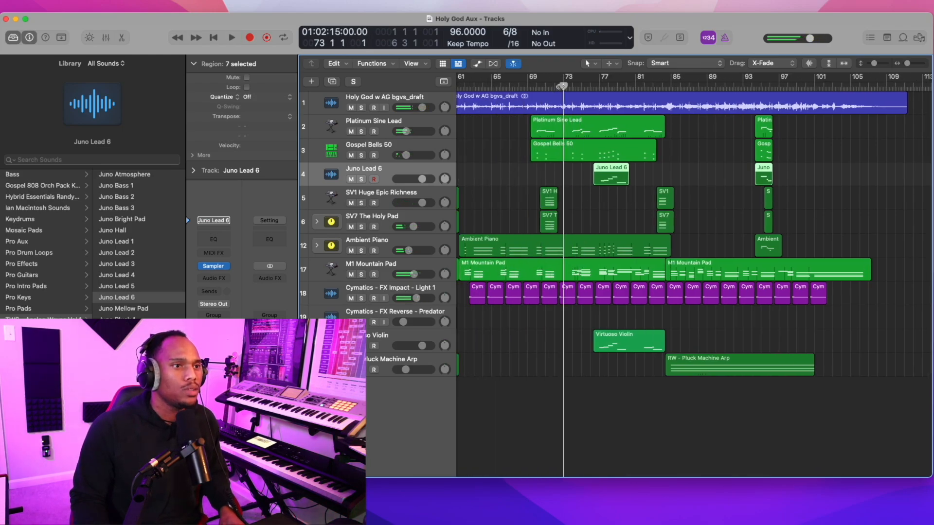
pyautogui.click(383, 339)
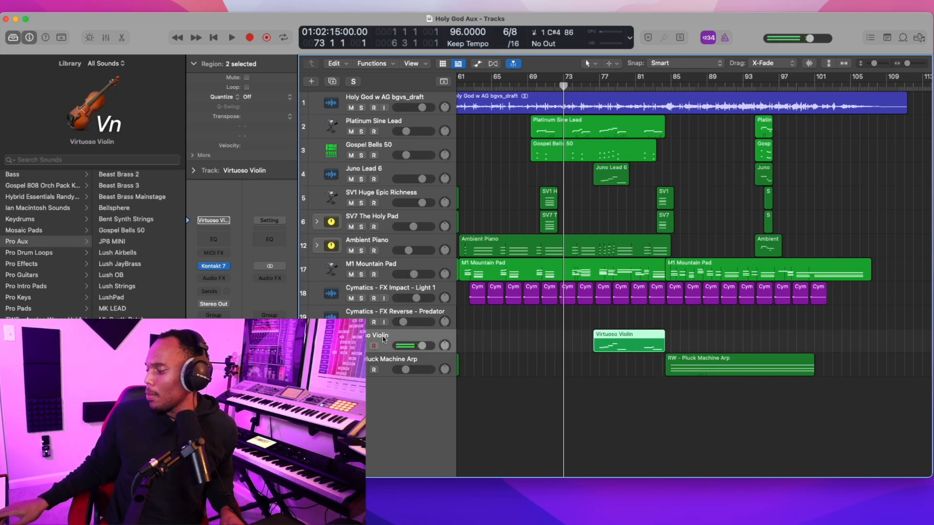
pyautogui.press('r')
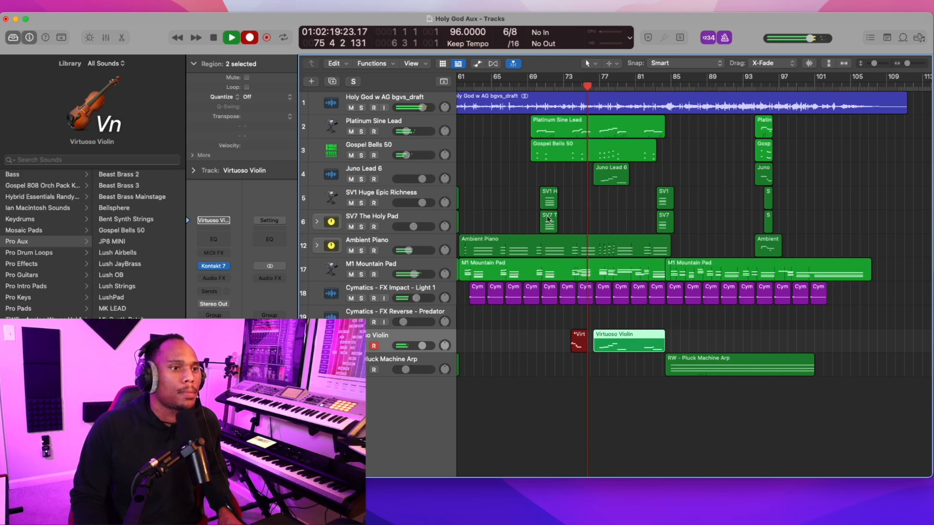
pyautogui.press('space')
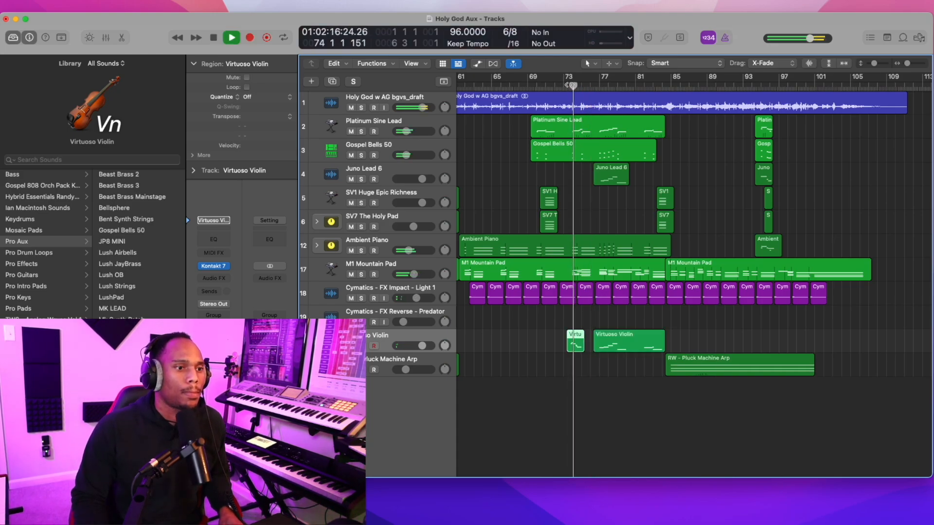
pyautogui.press('space')
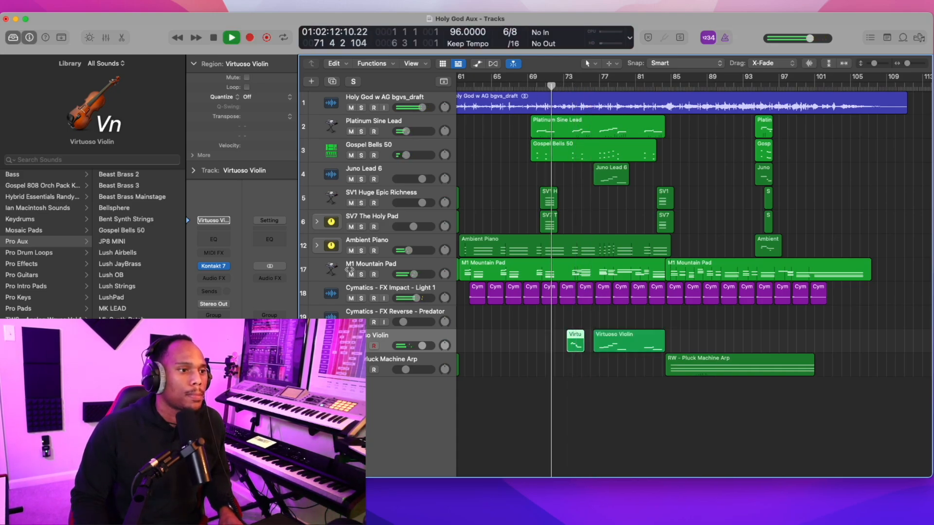
# Record a short Juno Lead 6 phrase around bars 73 to 75.
pyautogui.click(390, 175)
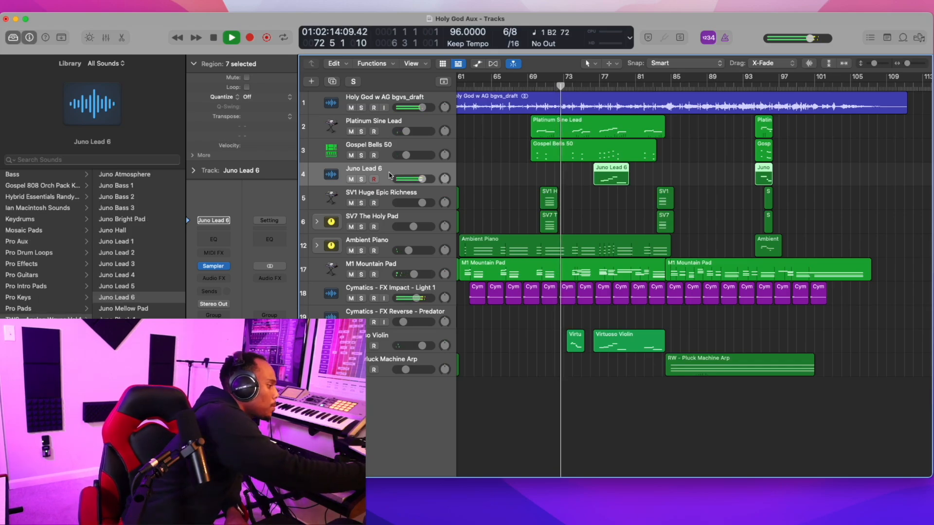
pyautogui.press('r')
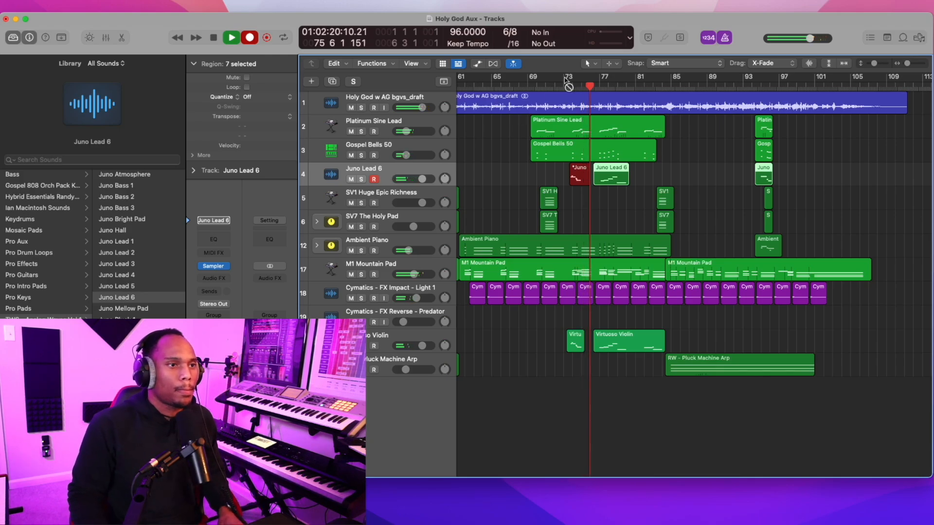
pyautogui.press('space')
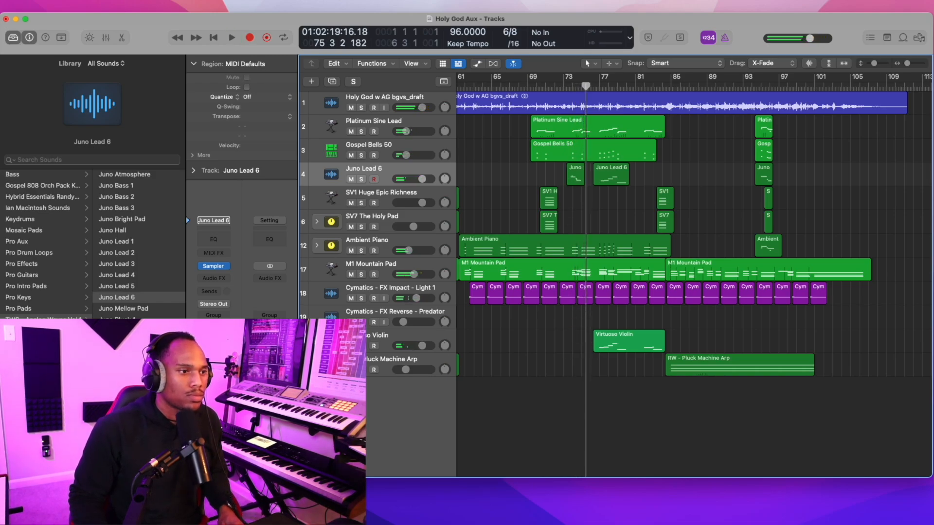
# Re-record the Virtuoso Violin phrase around bars 73 to 75 and play the passage back.
pyautogui.click(381, 344)
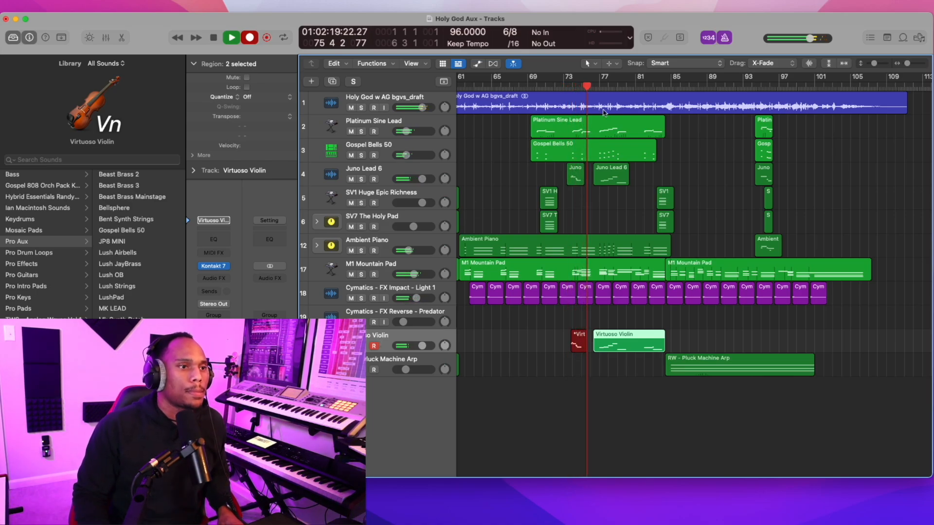
pyautogui.click(555, 87)
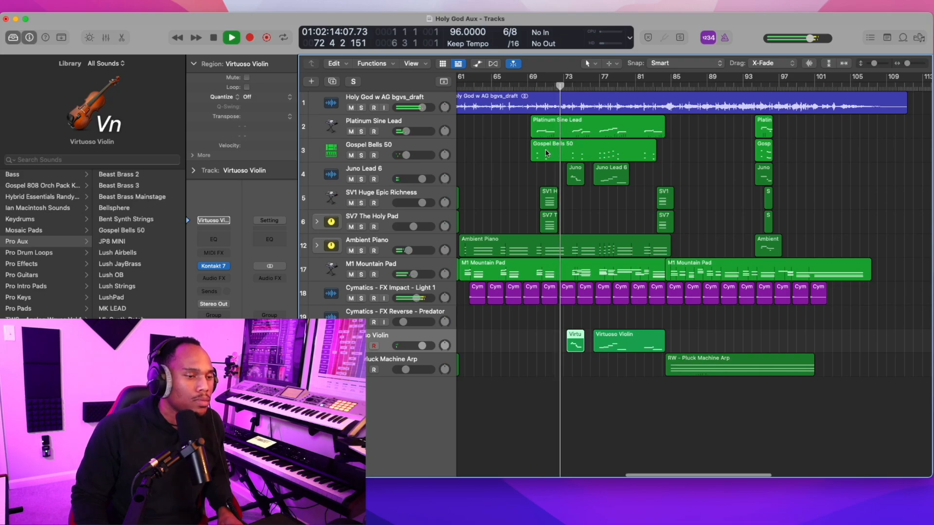
pyautogui.scroll(-1, 546, 154)
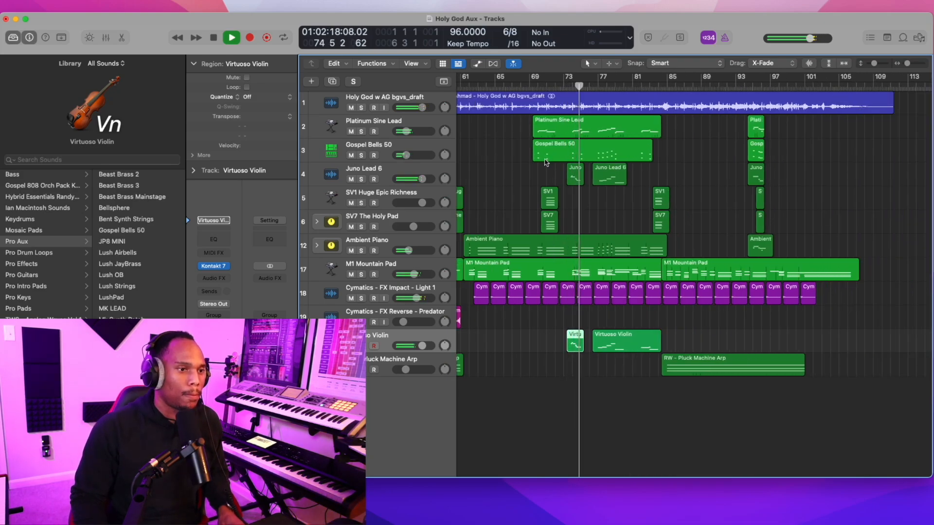
pyautogui.scroll(3, 548, 164)
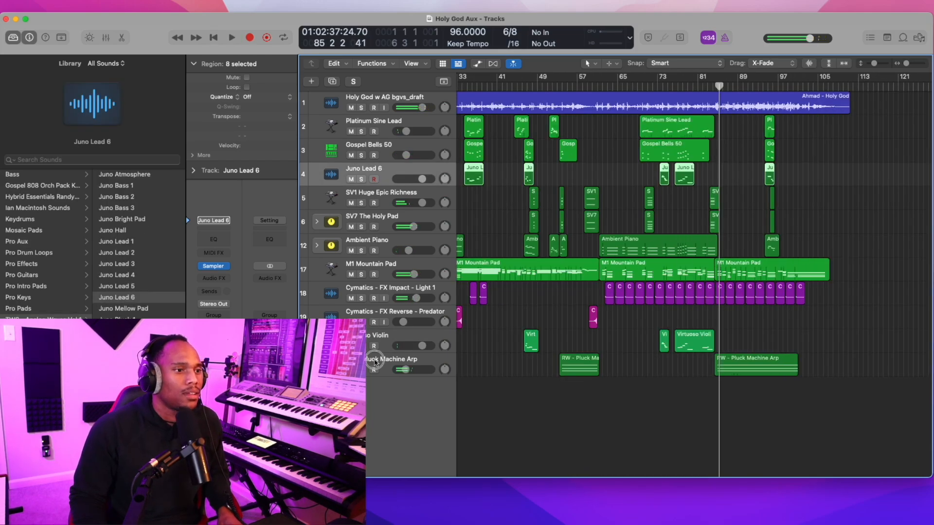
# Create a new instrument track below RW - Pluck Machine Arp and load the Chord Stab 2C user patch.
pyautogui.click(374, 362)
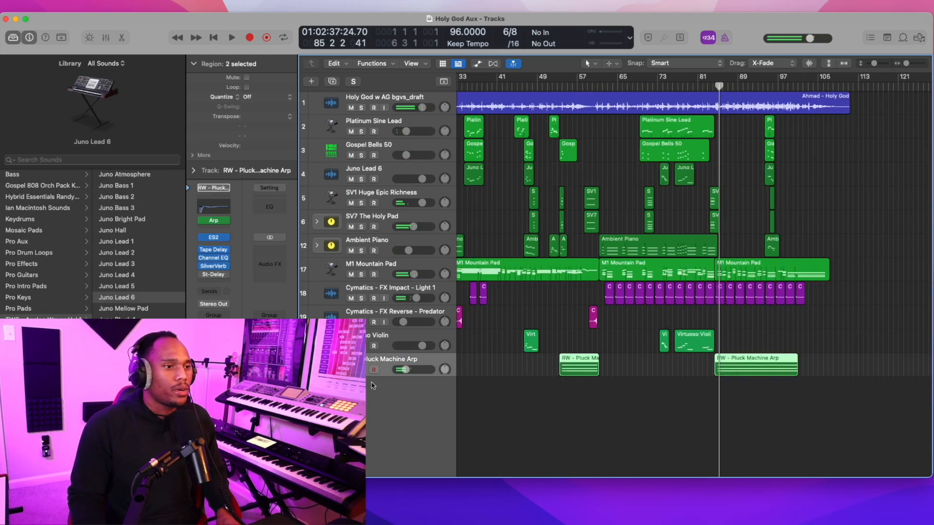
pyautogui.doubleClick(374, 387)
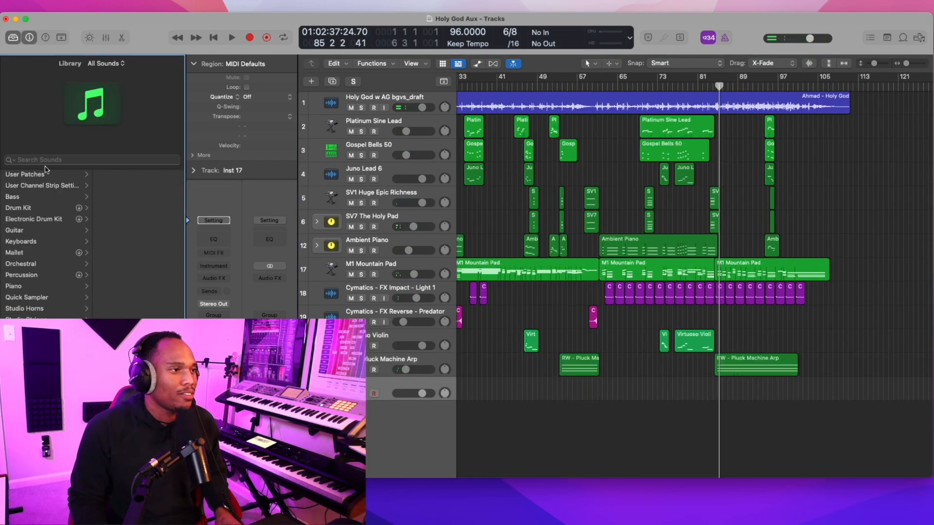
pyautogui.click(42, 176)
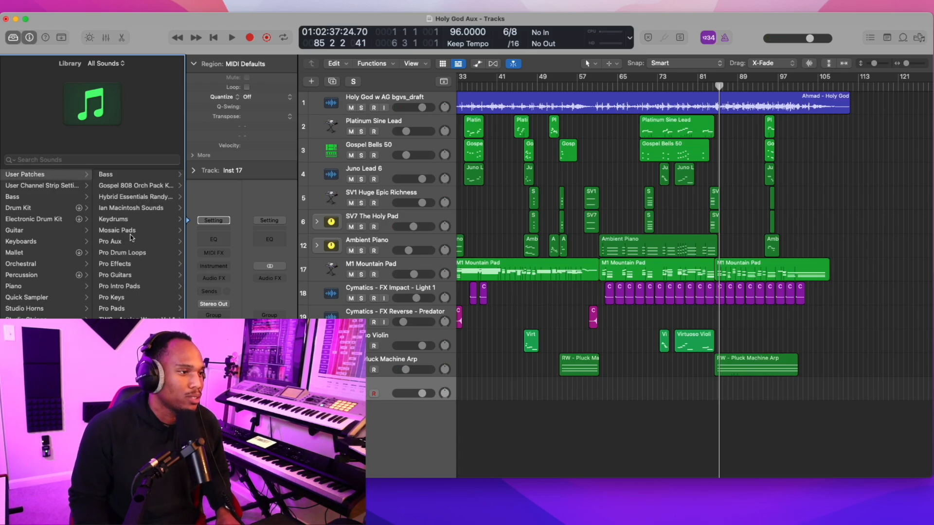
pyautogui.scroll(-1, 136, 218)
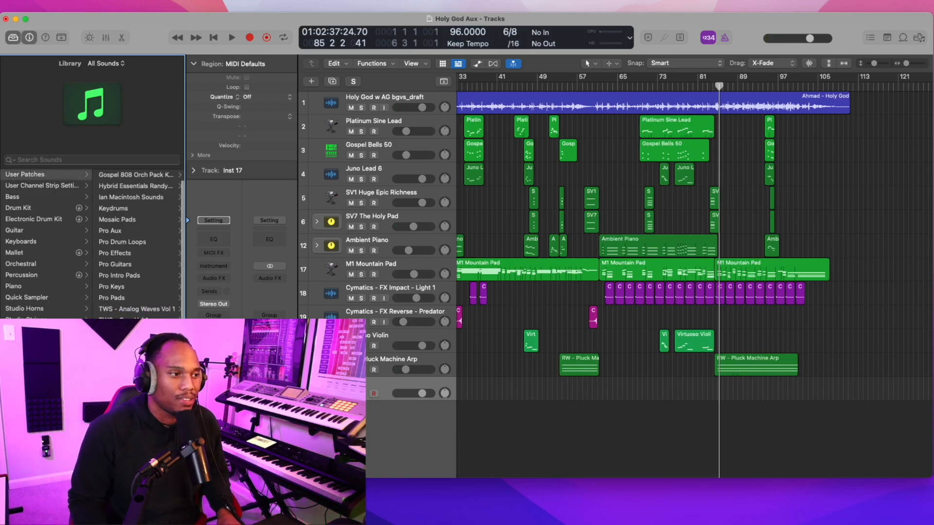
pyautogui.click(136, 186)
pyautogui.click(121, 241)
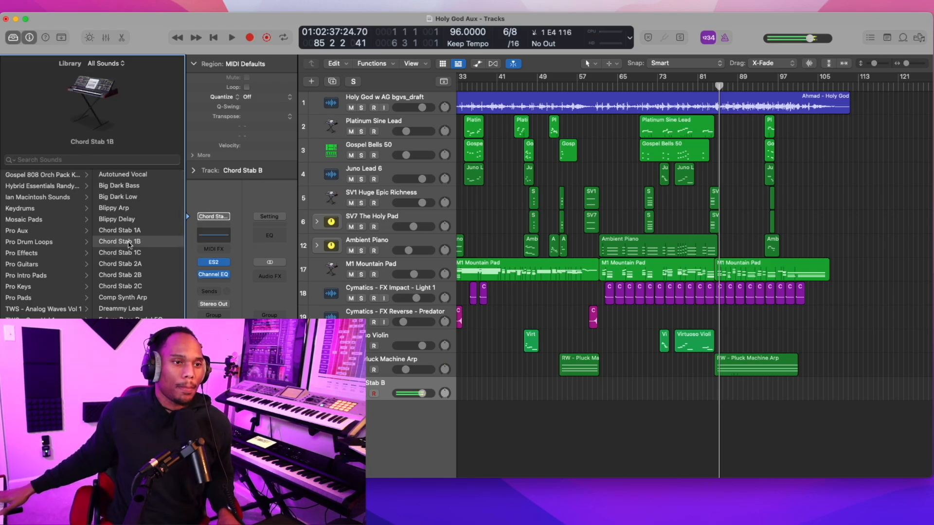
pyautogui.click(121, 287)
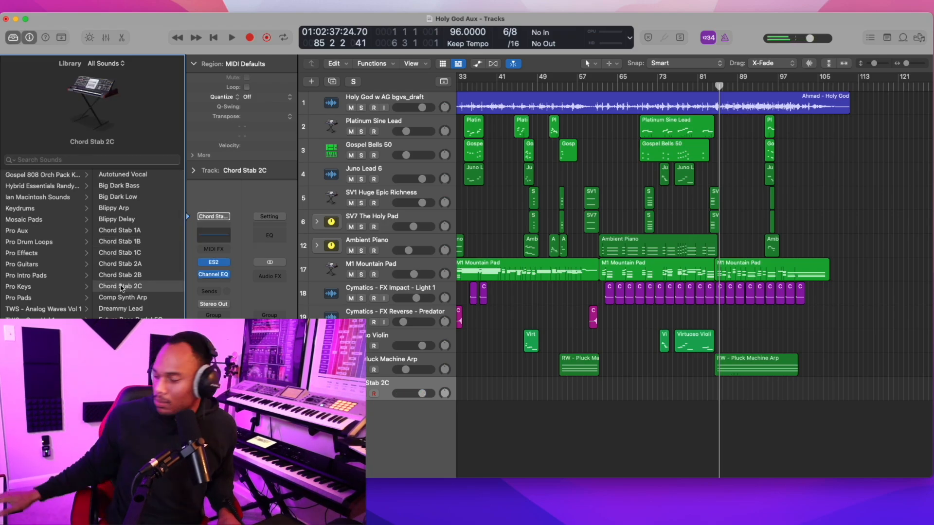
# Record a Chord Stab 2C chord around bars 83 to 85 and leave the editor closed.
pyautogui.press('r')
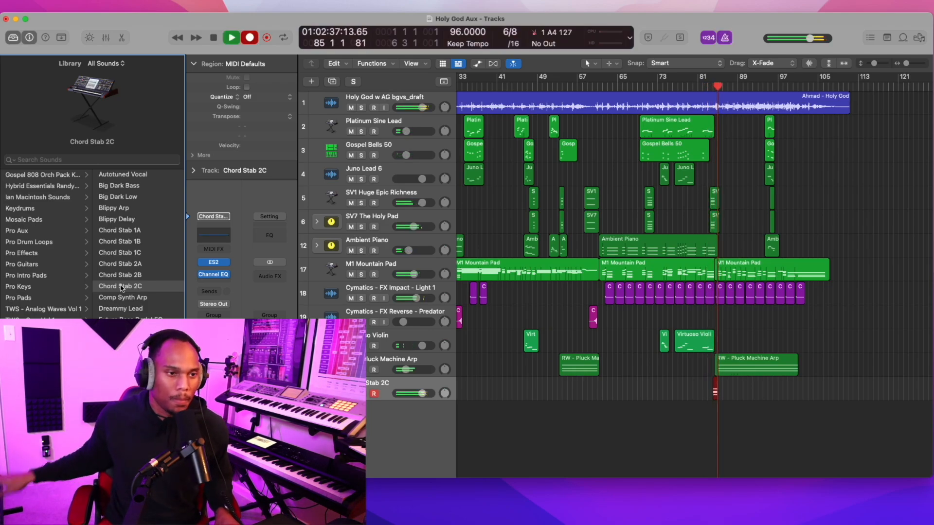
pyautogui.press('r')
pyautogui.press('p')
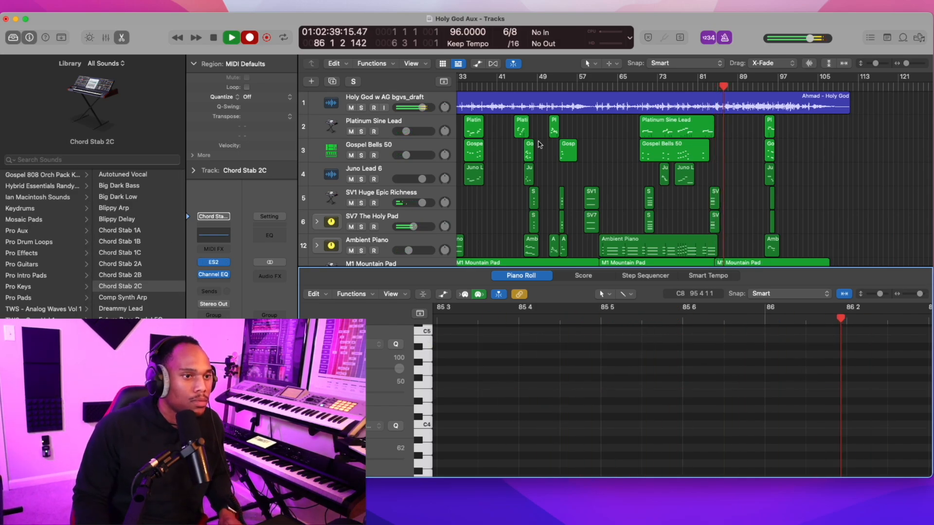
pyautogui.press('space')
pyautogui.click(121, 39)
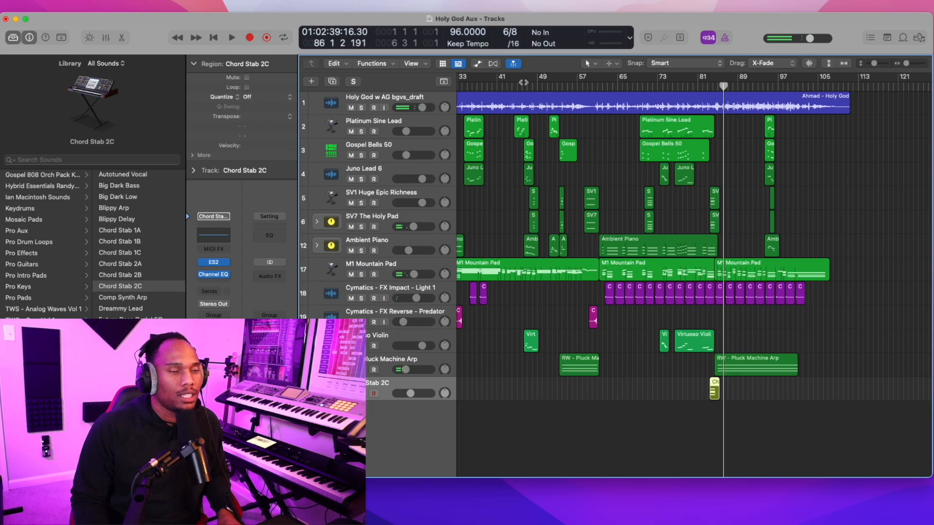
# Play back the chord stab around bar 84 and set its track volume to about -9 dB.
pyautogui.press('space')
pyautogui.press('super+Right')
pyautogui.press('super+Right')
pyautogui.press('super+Right')
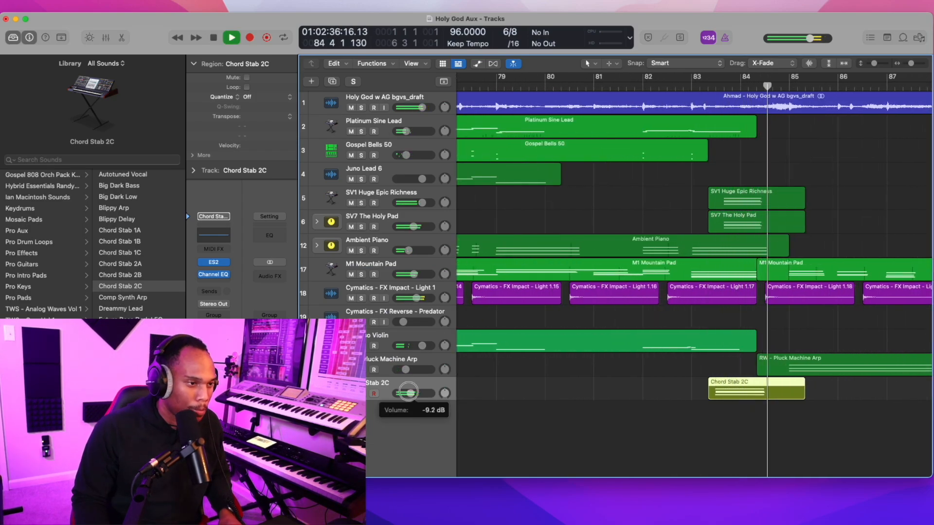
pyautogui.click(690, 85)
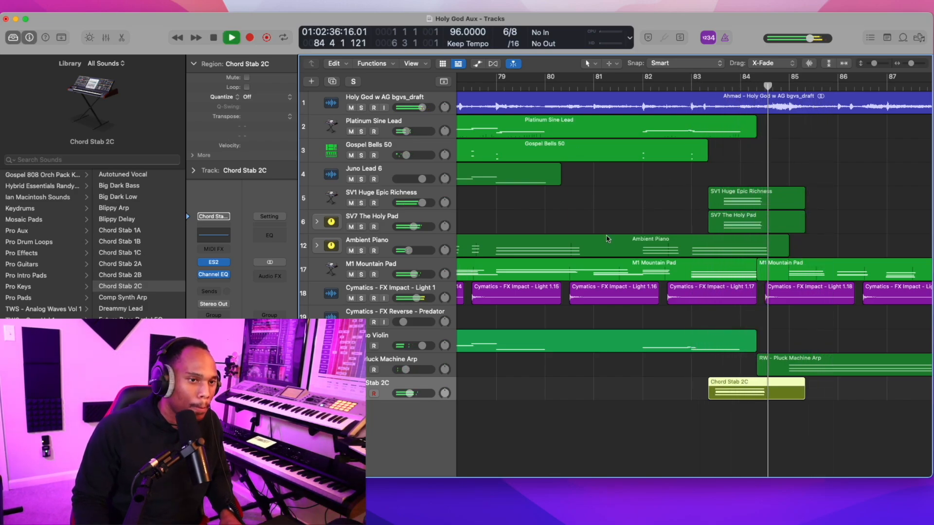
pyautogui.press('space')
# Add the Cymatics FX Reverse Subterranean sample from the Reverse folder on a new audio track, starting at 83 4 1 1.
pyautogui.click(903, 38)
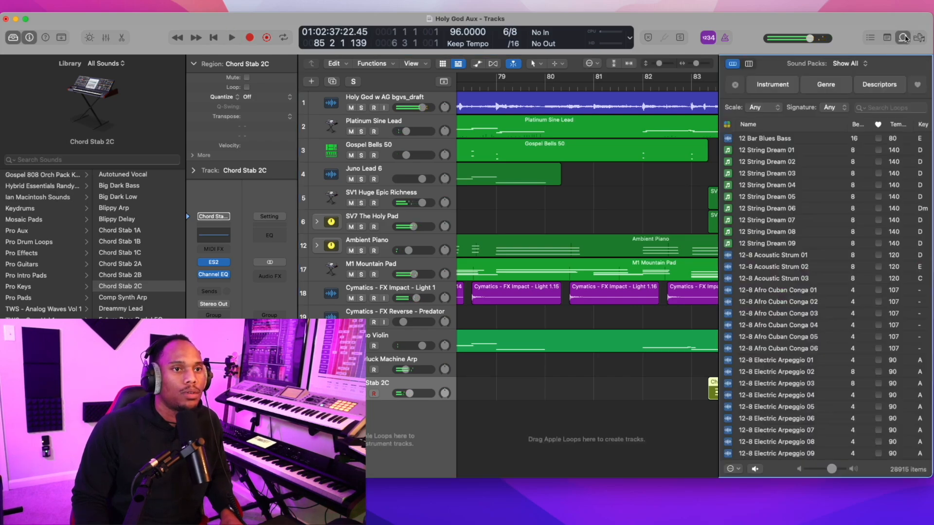
pyautogui.click(887, 38)
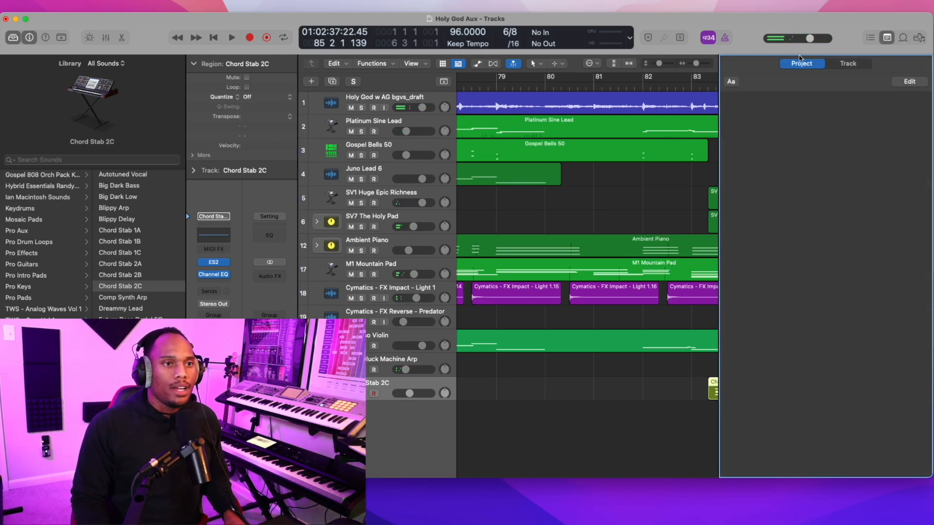
pyautogui.click(870, 37)
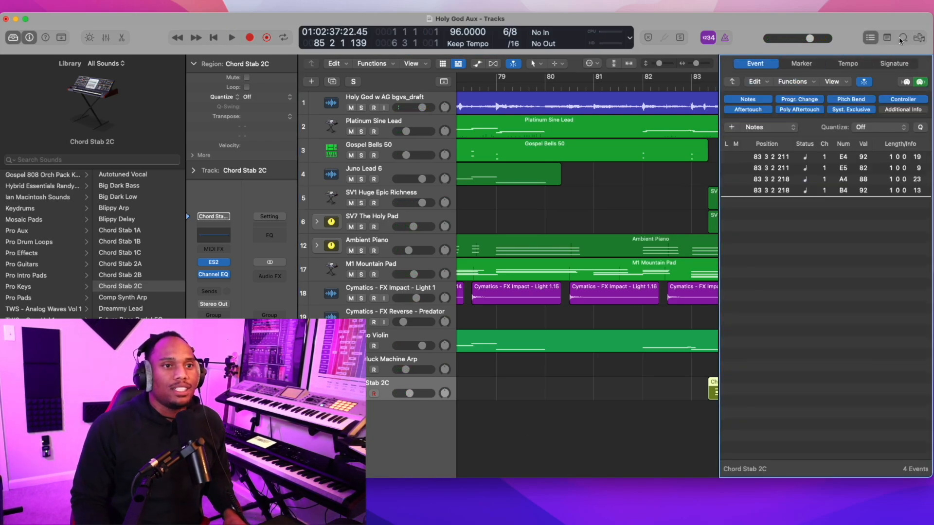
pyautogui.click(919, 38)
pyautogui.click(773, 159)
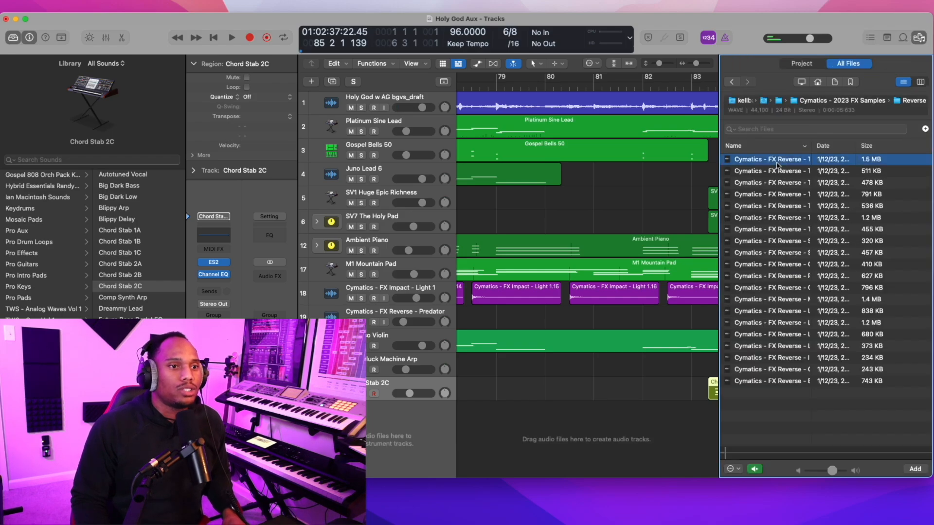
pyautogui.click(759, 241)
pyautogui.hscroll(3, 598, 244)
pyautogui.moveTo(774, 243); pyautogui.dragTo(663, 433)
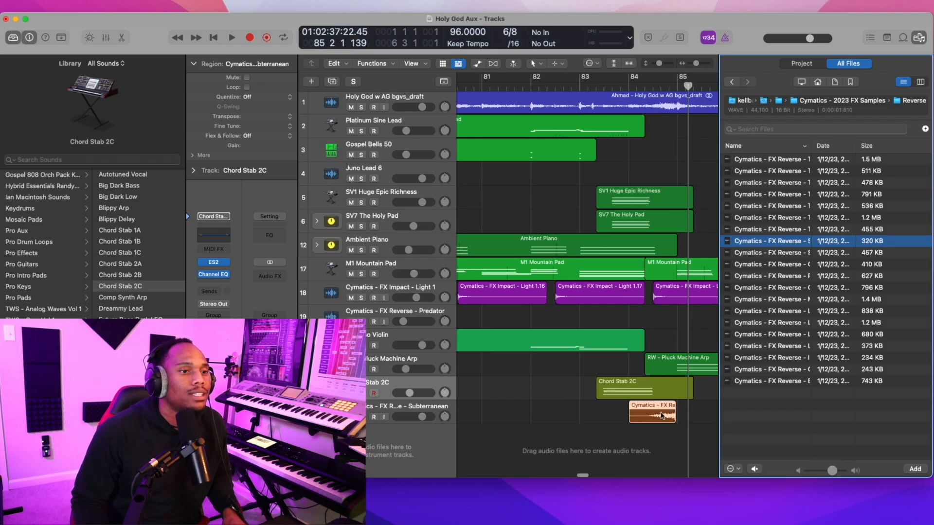
pyautogui.moveTo(662, 415); pyautogui.dragTo(640, 423)
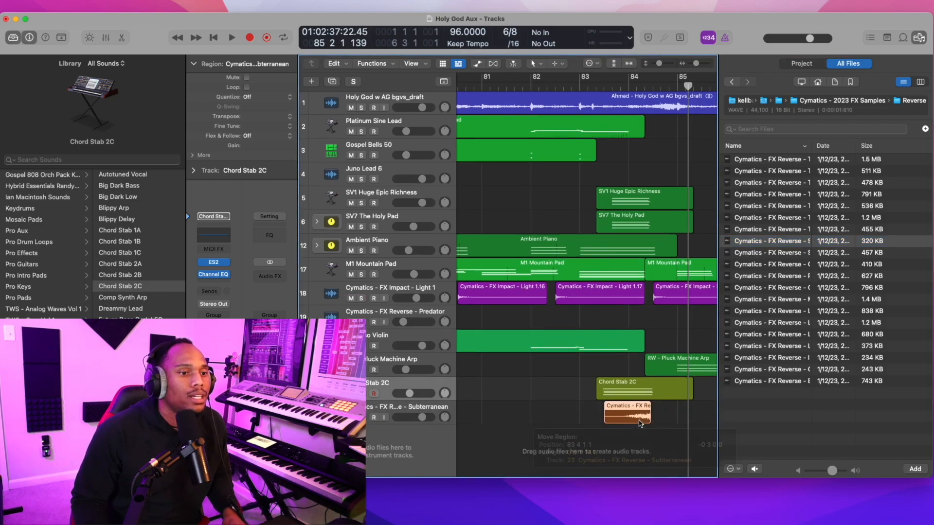
# Play the transition around bar 84 and lower the volume of the FX Reverse Subterranean track.
pyautogui.click(572, 88)
pyautogui.press('space')
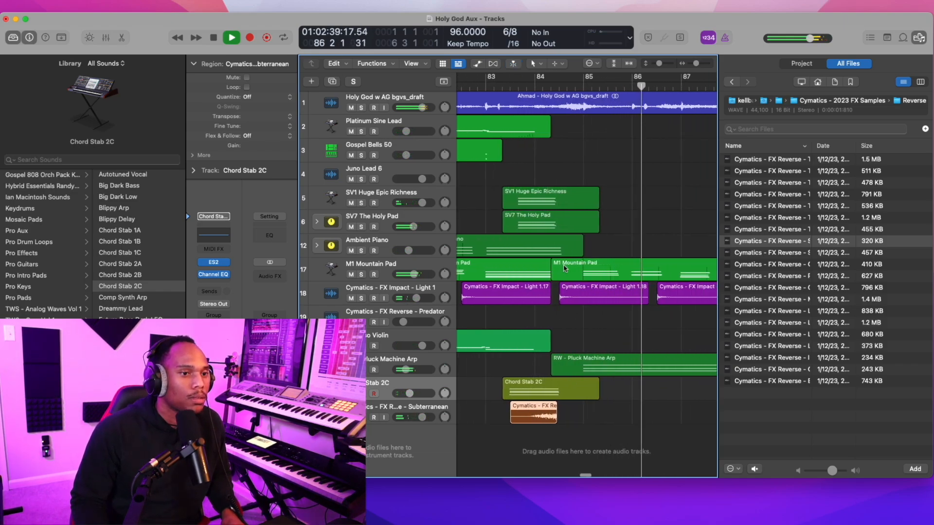
pyautogui.hotkey('alt', ',')
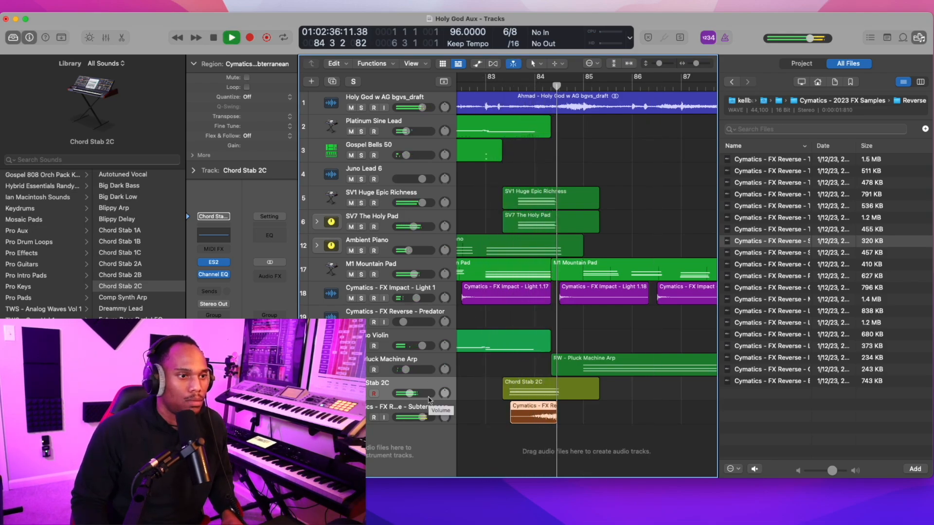
pyautogui.moveTo(423, 417)
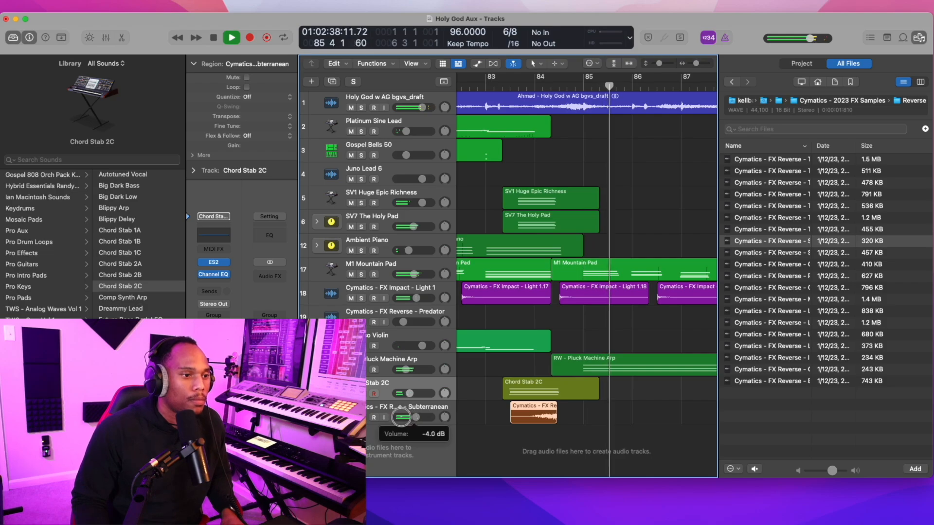
pyautogui.press('space')
pyautogui.doubleClick(489, 90)
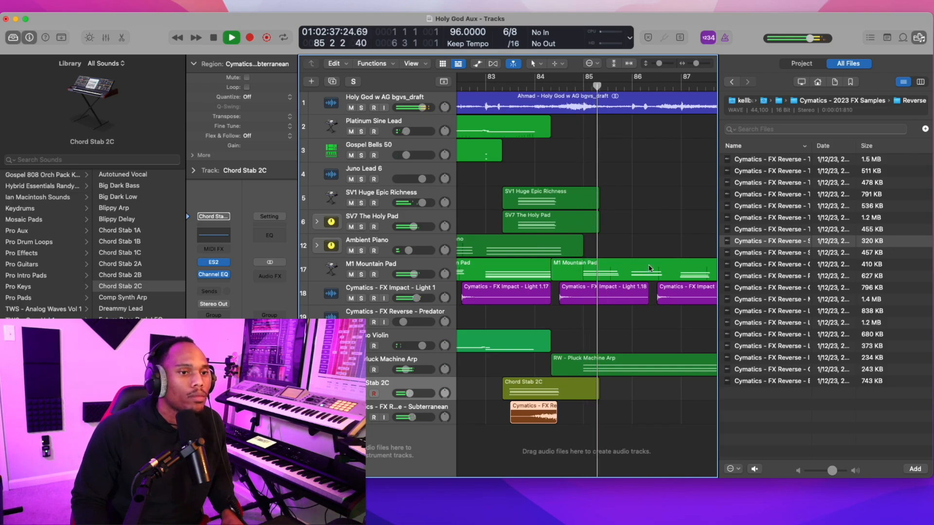
# Add the Cymatics FX Reverse Open sample on a new audio track just before bar 84 and play it back.
pyautogui.click(774, 294)
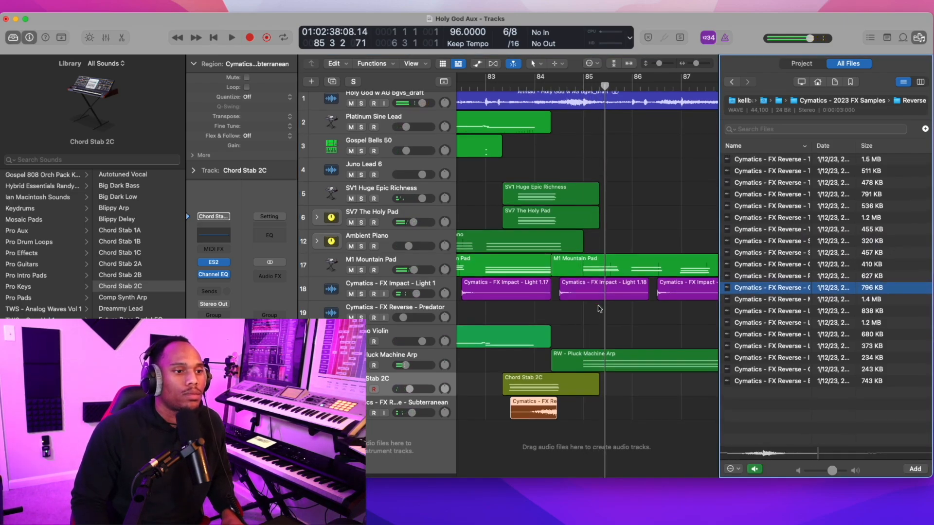
pyautogui.moveTo(774, 293); pyautogui.dragTo(522, 452)
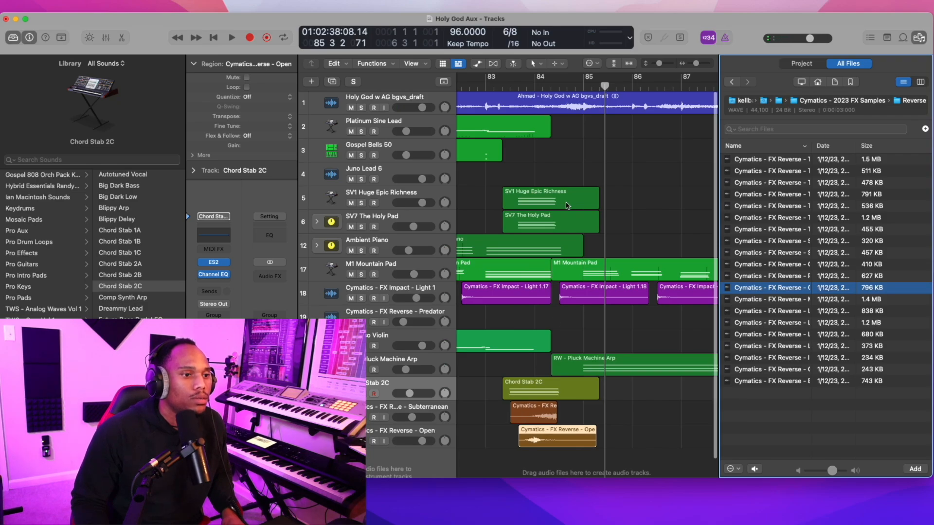
pyautogui.click(565, 90)
pyautogui.press('space')
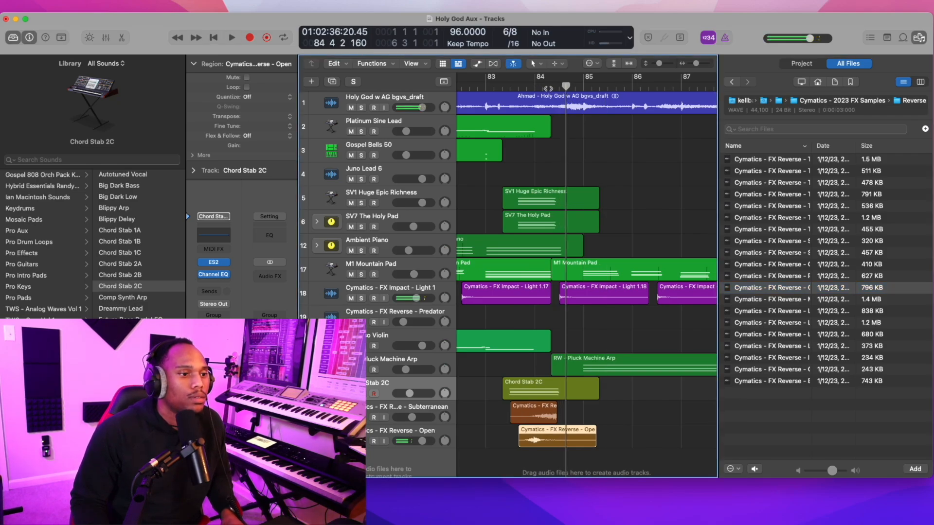
pyautogui.click(517, 98)
pyautogui.press('space')
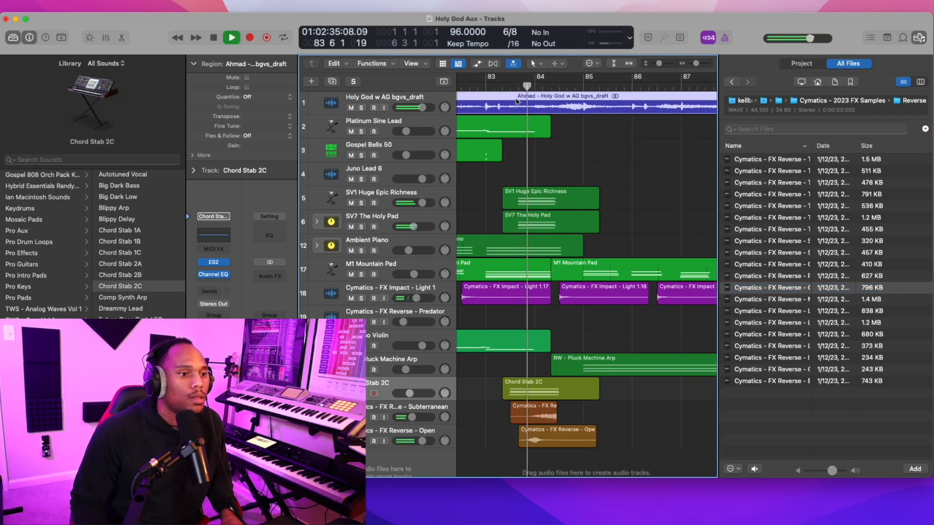
# Move the FX Reverse Open region so its waveform peak lines up with 84 4 1 1.
pyautogui.scroll(3, 544, 409)
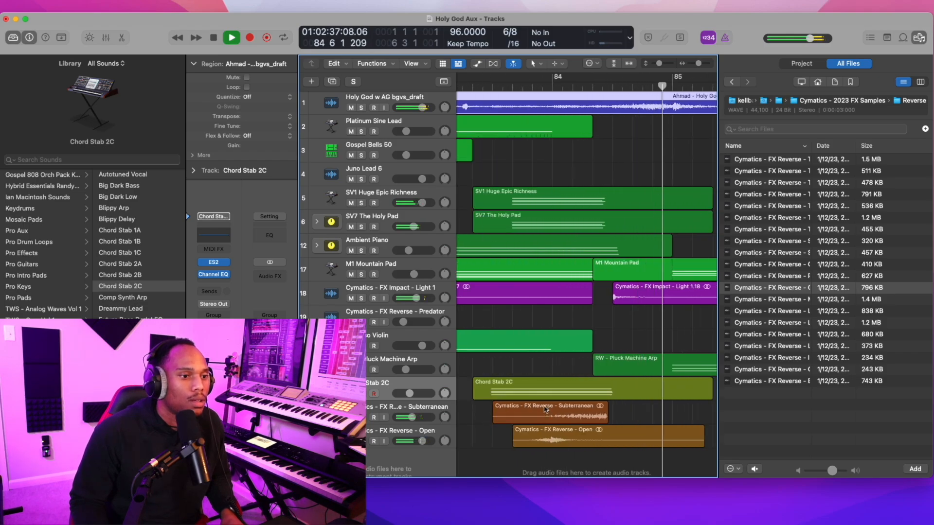
pyautogui.press('space')
pyautogui.moveTo(554, 430); pyautogui.dragTo(614, 428)
pyautogui.click(611, 87)
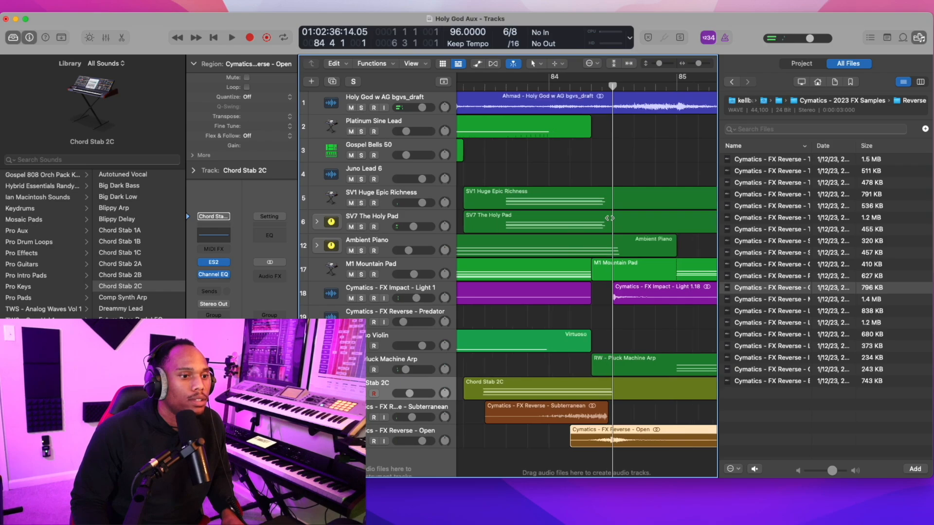
pyautogui.scroll(3, 612, 87)
pyautogui.moveTo(618, 436); pyautogui.dragTo(622, 437)
pyautogui.scroll(-3, 625, 438)
pyautogui.scroll(-2, 625, 437)
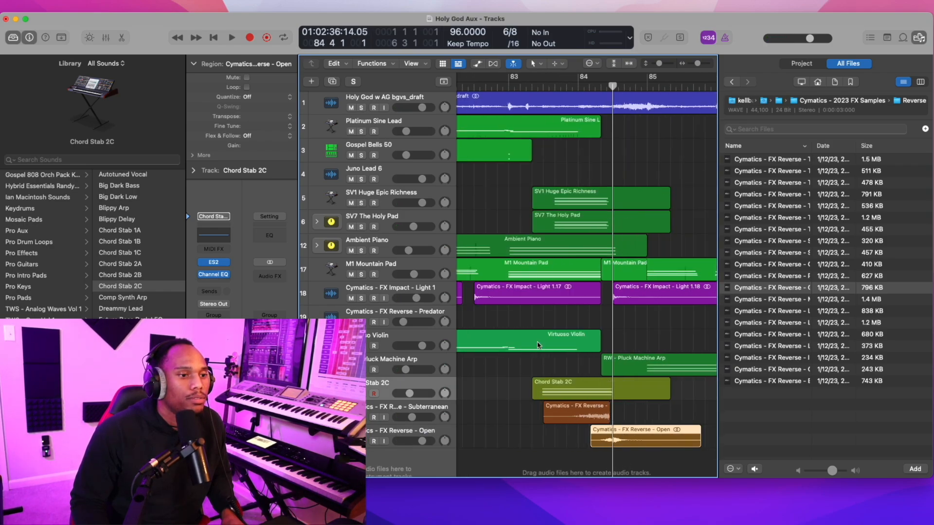
# Play the transition from bar 83 and lower the volumes of the FX Reverse Open and Subterranean tracks.
pyautogui.doubleClick(508, 85)
pyautogui.moveTo(422, 440); pyautogui.dragTo(395, 446)
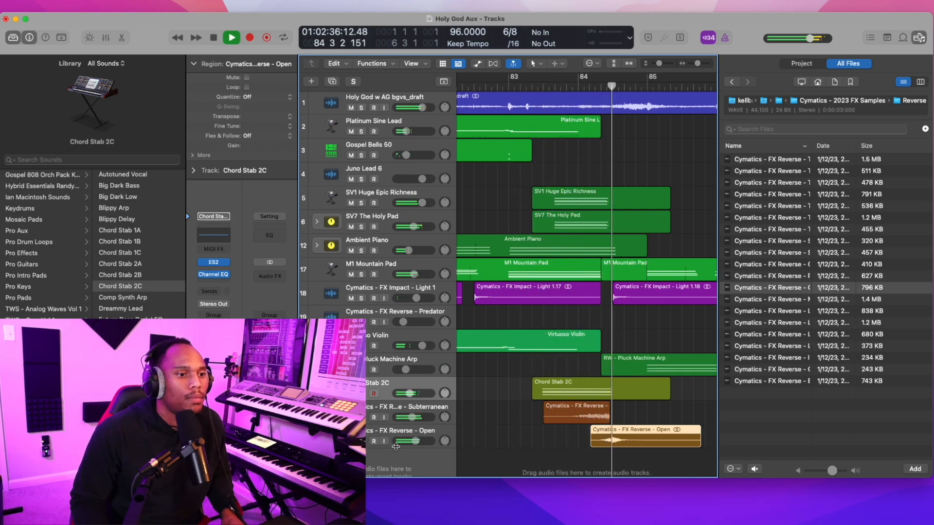
pyautogui.moveTo(396, 446); pyautogui.dragTo(395, 447)
pyautogui.hscroll(-5, 570, 156)
pyautogui.click(617, 78)
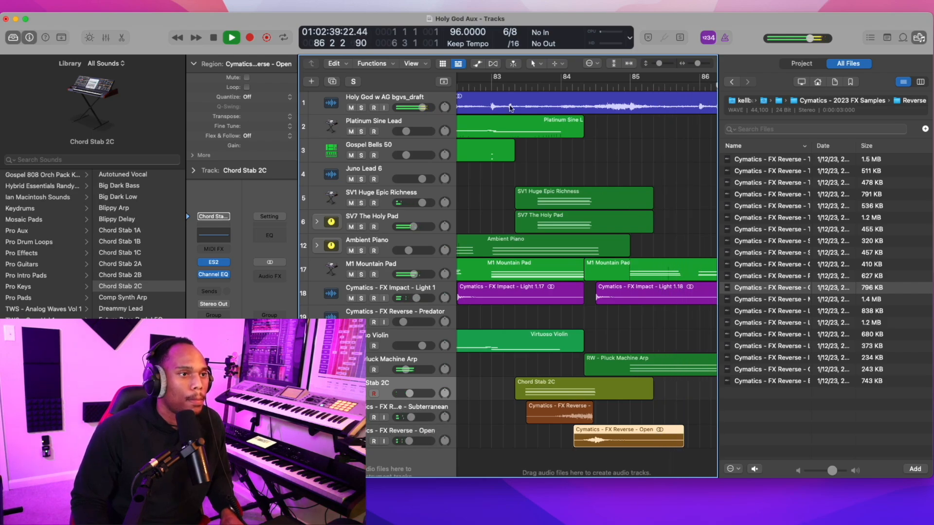
pyautogui.doubleClick(493, 87)
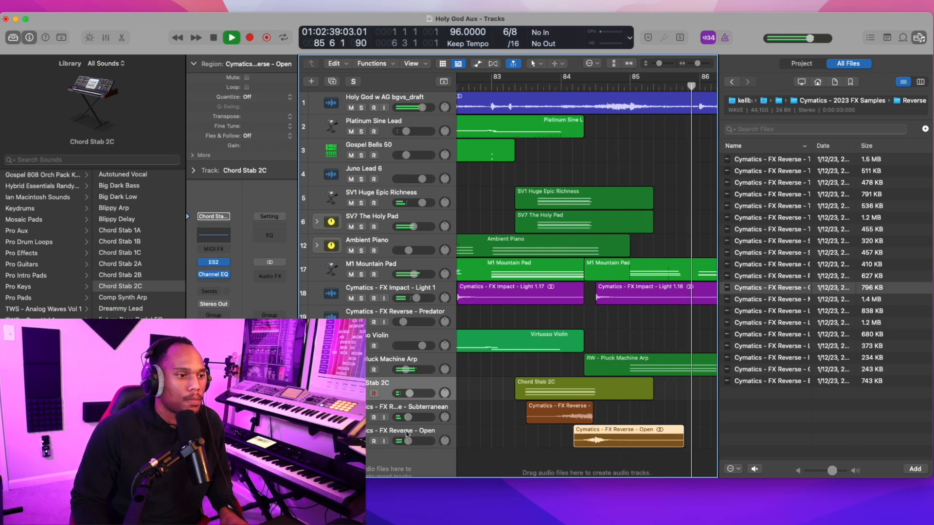
# Select both FX Reverse tracks, lower their volumes slightly together and replay the transition from before bar 84.
pyautogui.click(382, 411)
pyautogui.keyDown('shift'); pyautogui.click(379, 433); pyautogui.keyUp('shift')
pyautogui.hscroll(-5, 496, 415)
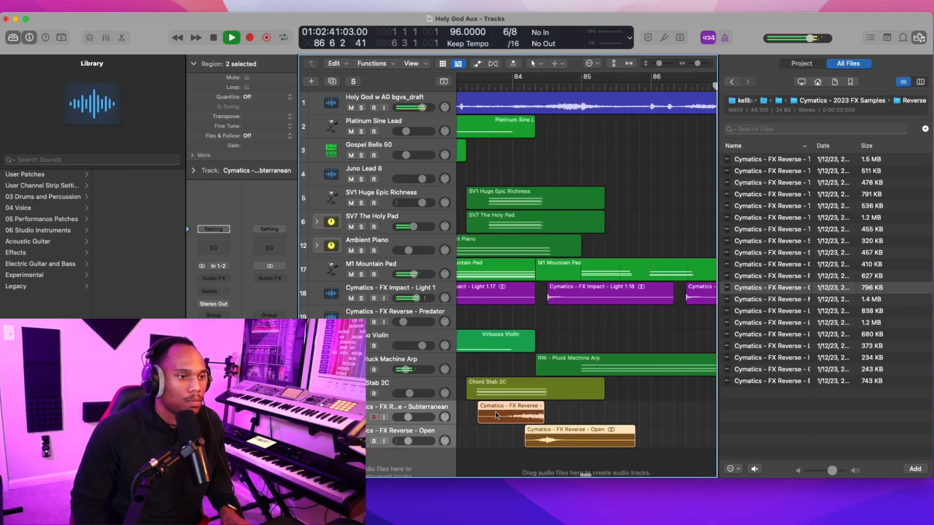
pyautogui.press('space')
pyautogui.click(467, 84)
pyautogui.press('space')
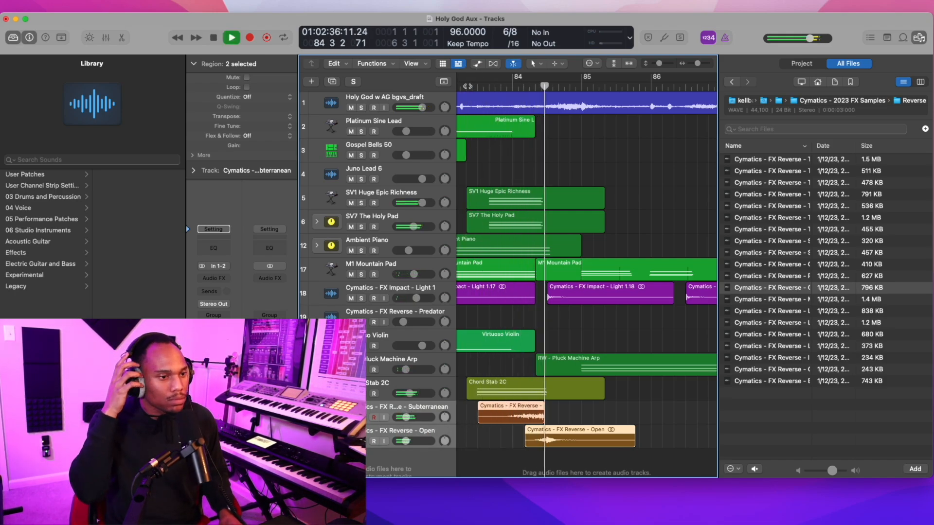
# Audition several Cymatics FX Reverse samples and add the FX Reverse Gong sample on a new audio track just before bar 84.
pyautogui.press('space')
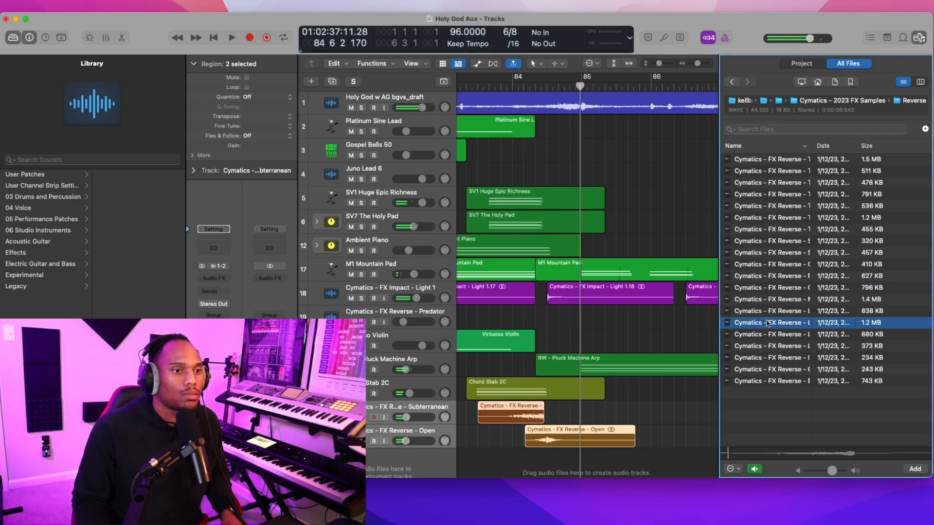
pyautogui.click(767, 323)
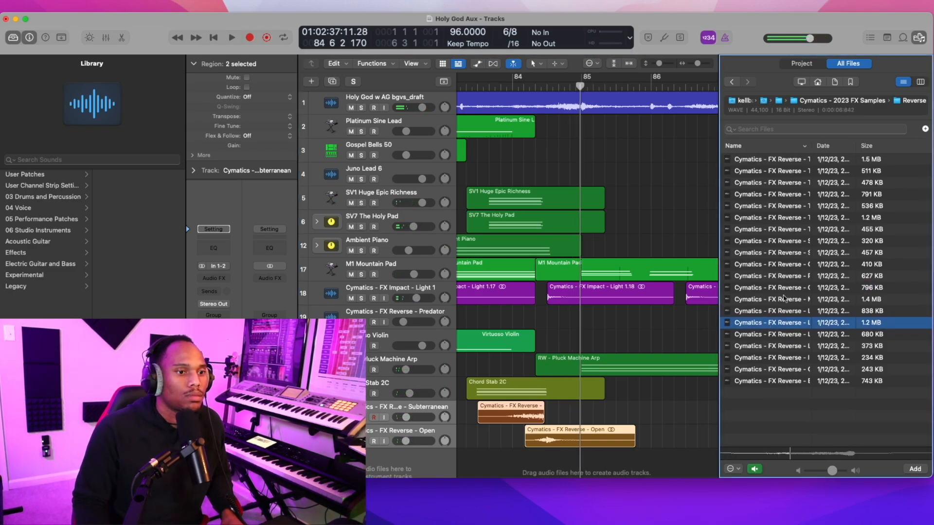
pyautogui.click(770, 381)
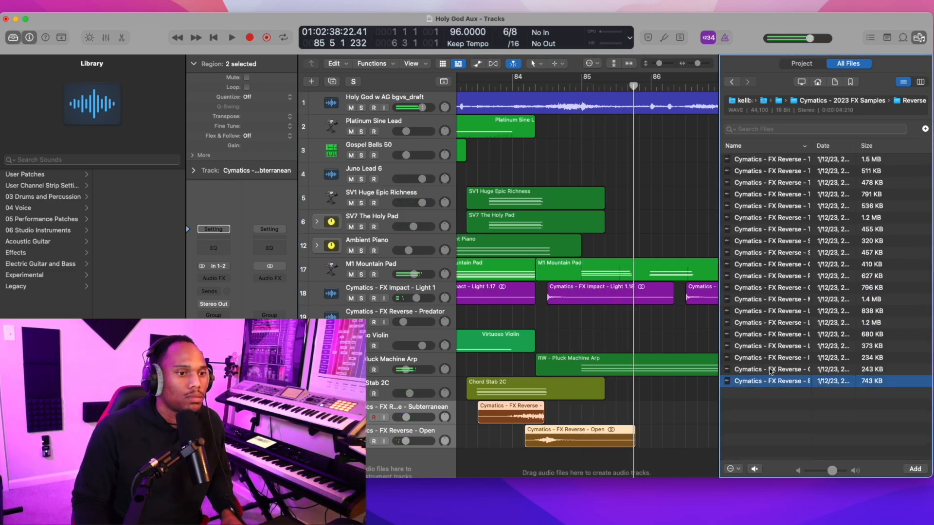
pyautogui.click(770, 369)
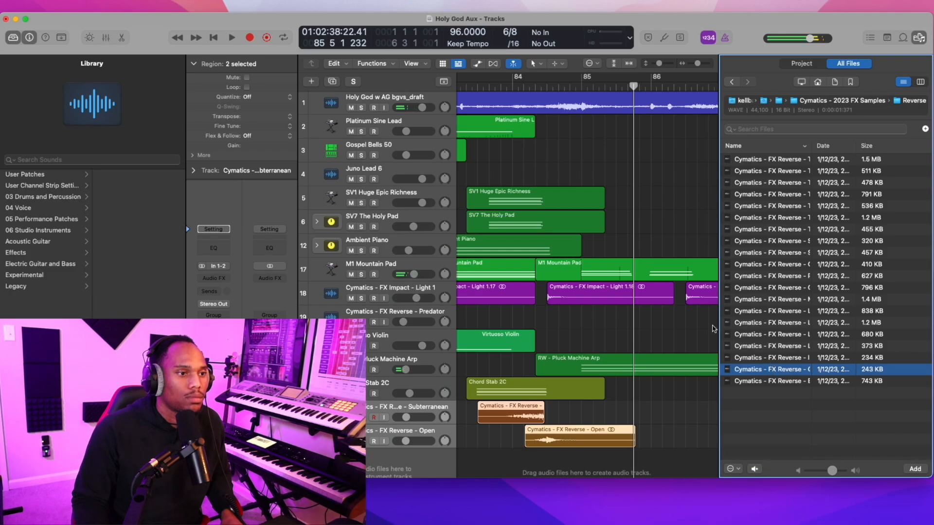
pyautogui.scroll(-1, 714, 329)
pyautogui.moveTo(741, 372); pyautogui.dragTo(494, 449)
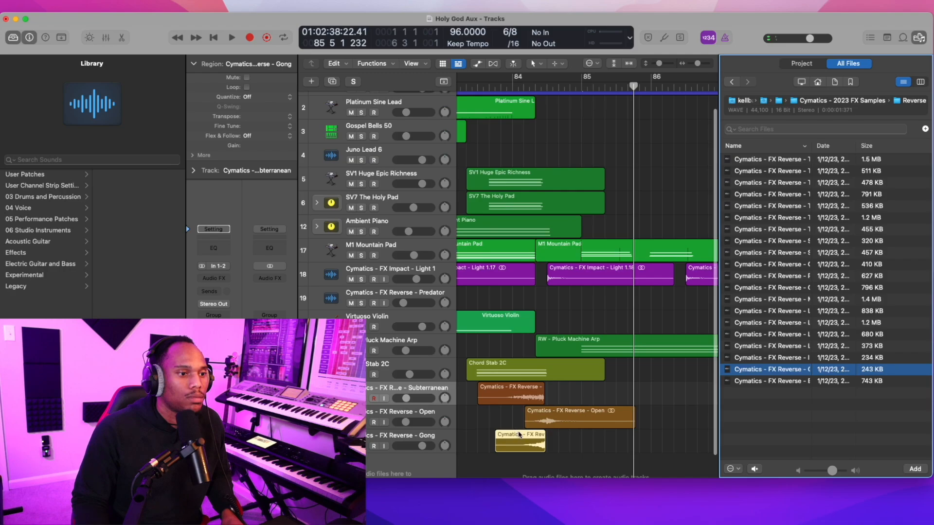
# Line up the end of the FX Reverse Gong region with the impact hit in bar 84 and play the transition.
pyautogui.press('super+Right')
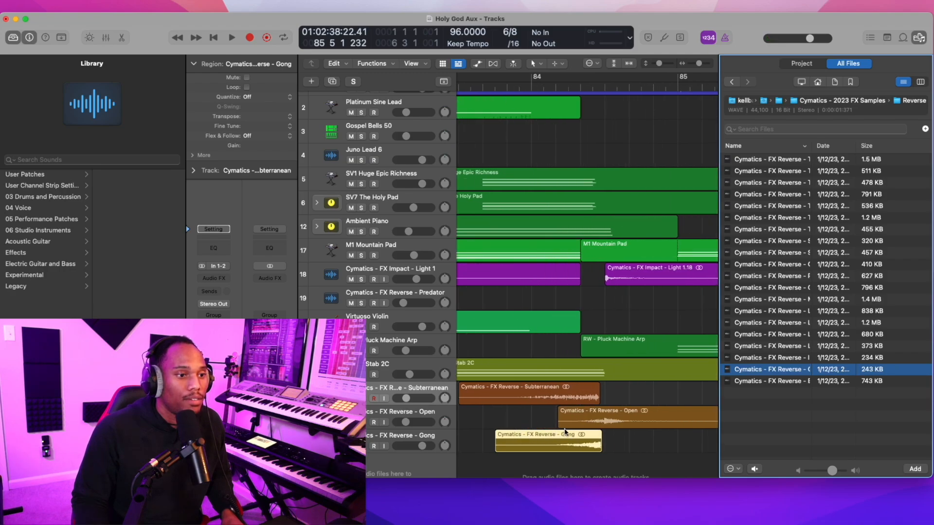
pyautogui.moveTo(583, 440); pyautogui.dragTo(640, 448)
pyautogui.press('super+Right')
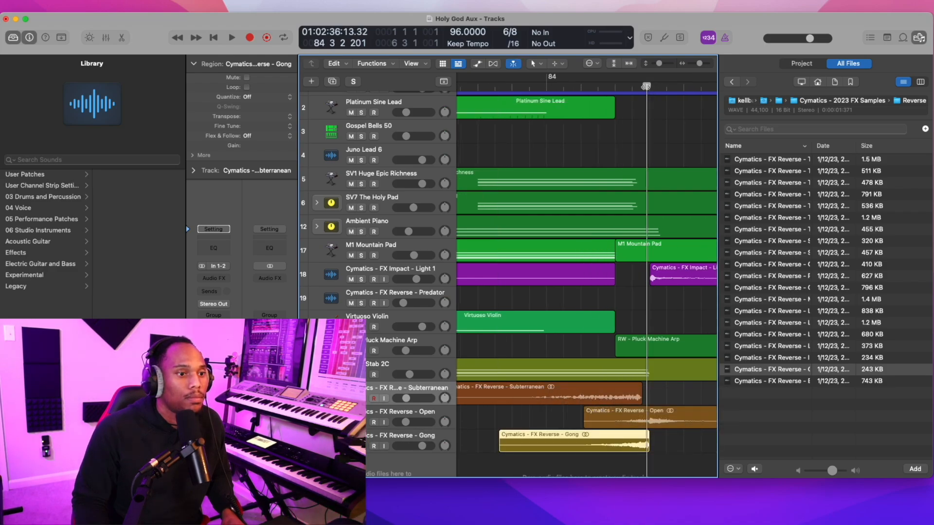
pyautogui.moveTo(624, 443); pyautogui.dragTo(619, 442)
pyautogui.press('space')
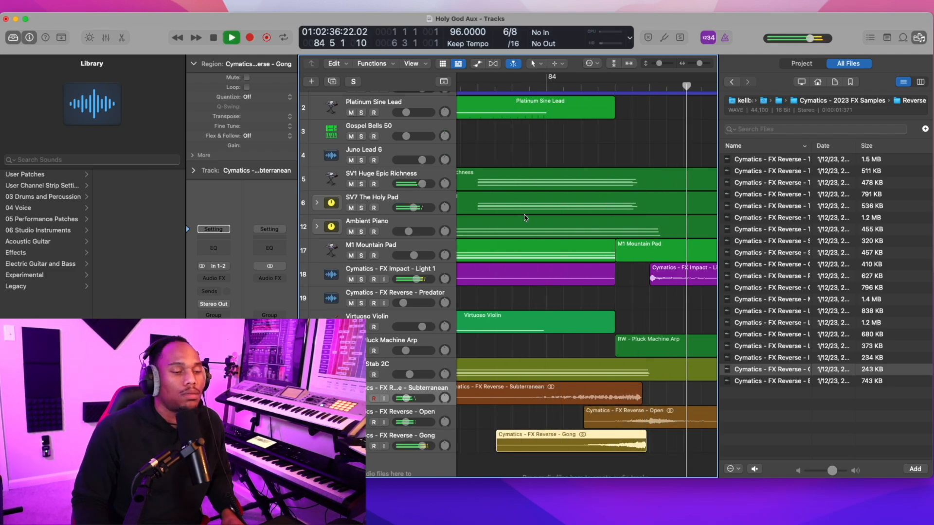
pyautogui.press('super+Left')
pyautogui.press('space')
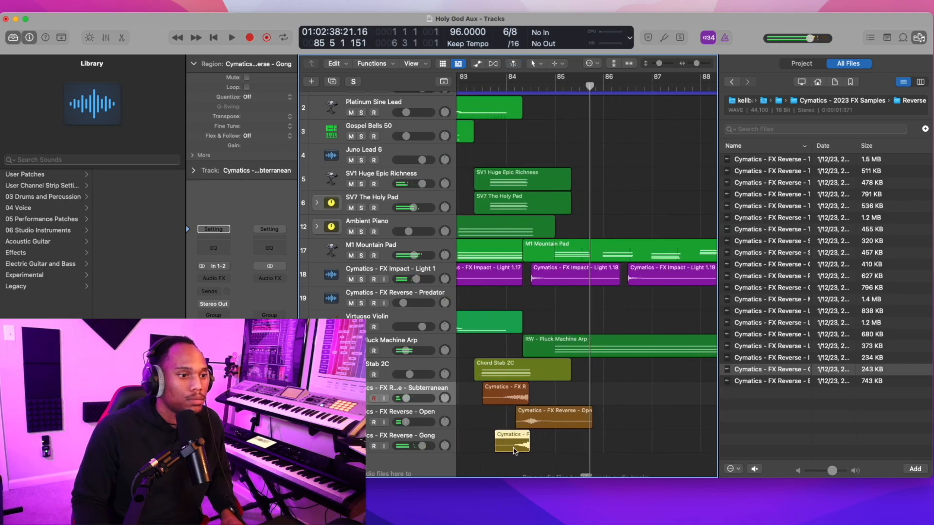
# Move the FX Reverse Gong region so it ends at bar 85, checking it by playing from before bar 84.
pyautogui.moveTo(524, 442); pyautogui.dragTo(549, 442)
pyautogui.click(492, 89)
pyautogui.press('space')
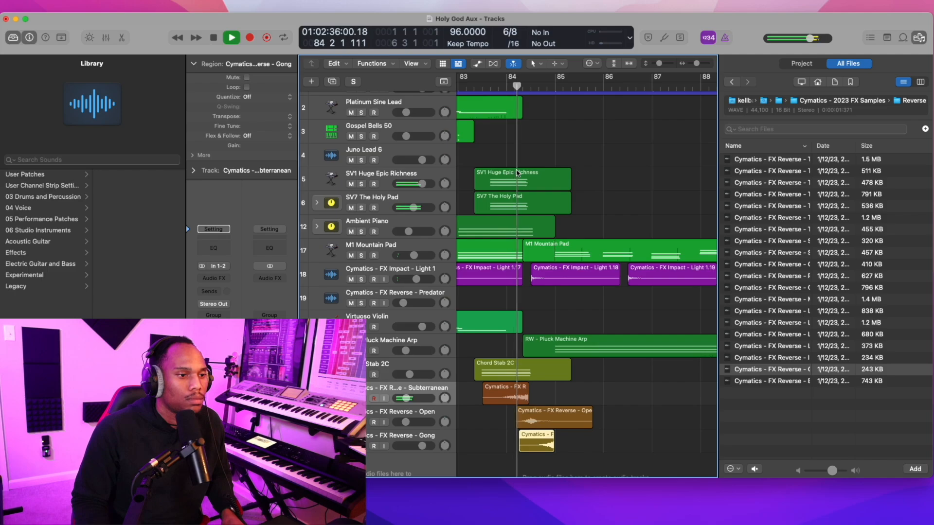
pyautogui.press('super+Right')
pyautogui.press('super+Right')
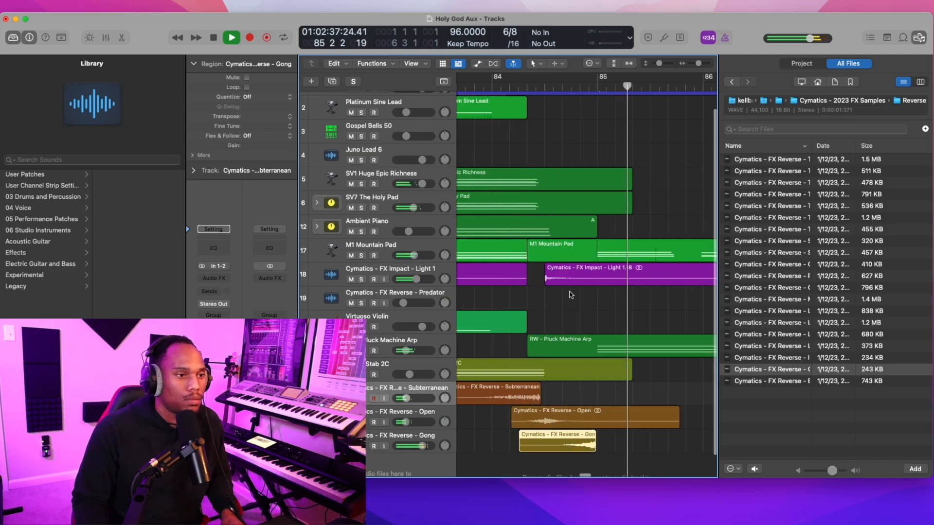
pyautogui.hscroll(-5, 564, 340)
pyautogui.moveTo(545, 446); pyautogui.dragTo(547, 447)
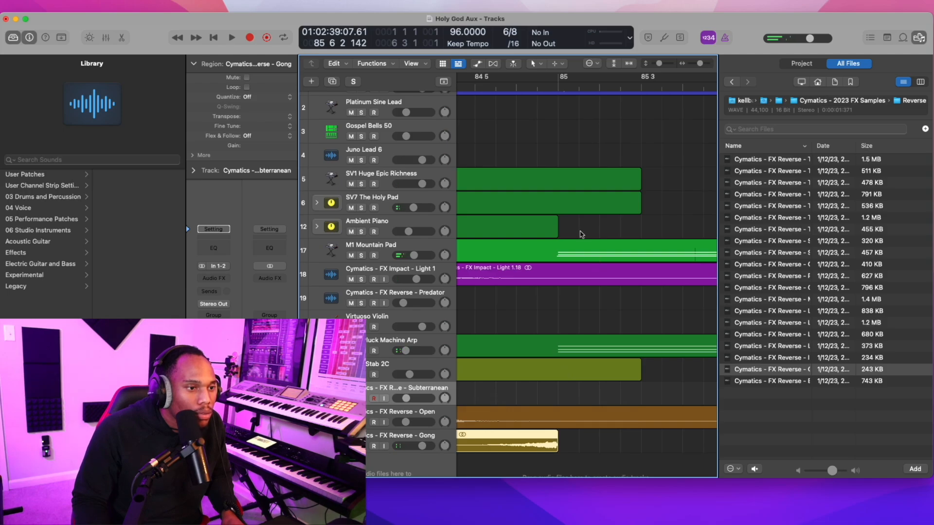
# Lower the FX Reverse Gong track's volume slightly and replay the transition around bars 84 and 85.
pyautogui.press('super+Left')
pyautogui.press('super+Right')
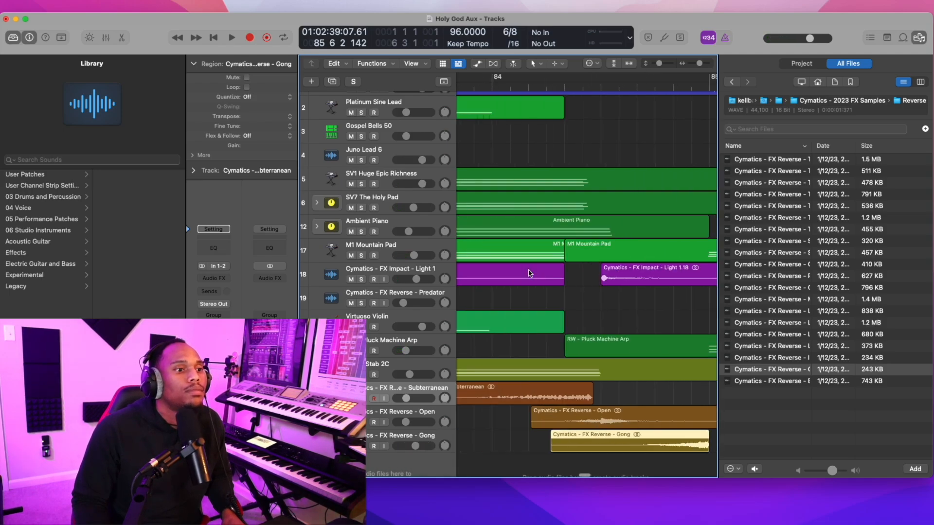
pyautogui.press('space')
pyautogui.press('super+Left')
pyautogui.press('super+Left')
pyautogui.press('super+Left')
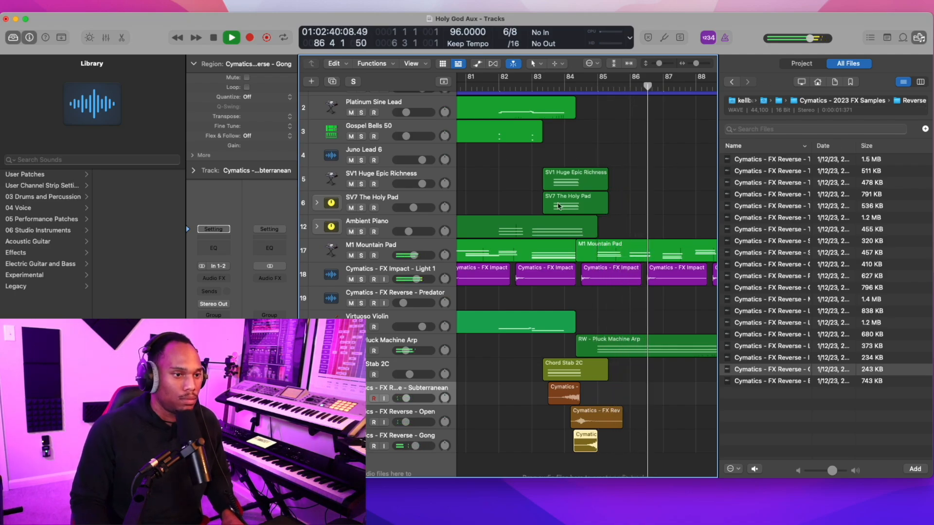
# Hide the Inspector and the file browser to widen the Tracks area.
pyautogui.click(31, 37)
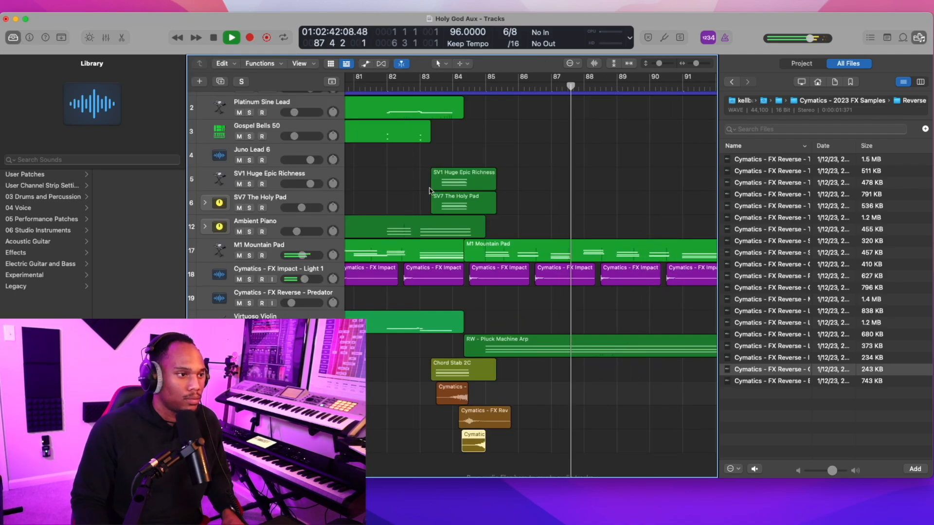
pyautogui.scroll(1, 535, 243)
pyautogui.press('f')
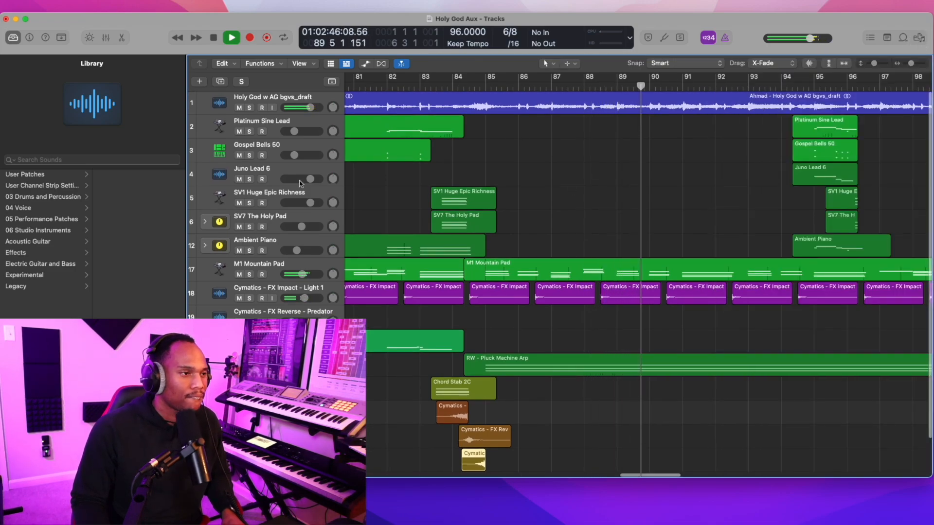
# Record a Gospel Bells 50 phrase on its track around bars 91 to 92.
pyautogui.click(282, 152)
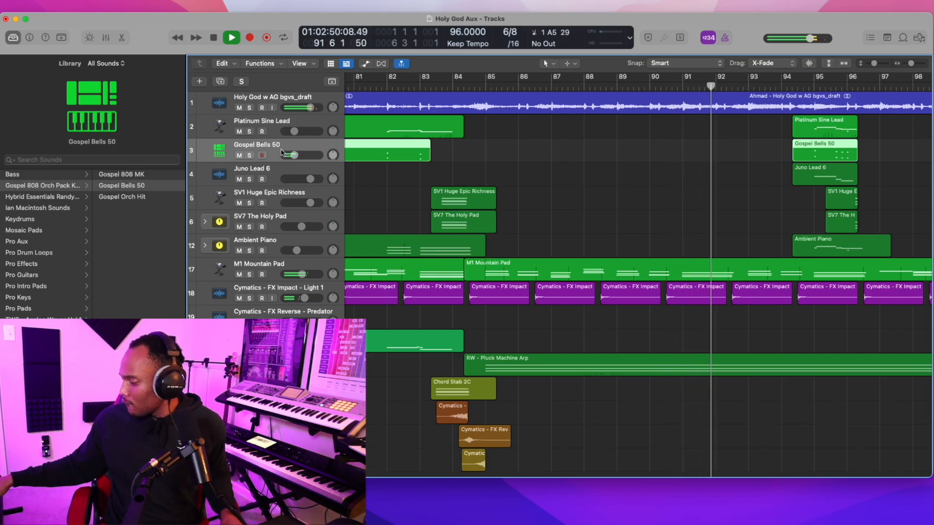
pyautogui.press('space')
pyautogui.press('r')
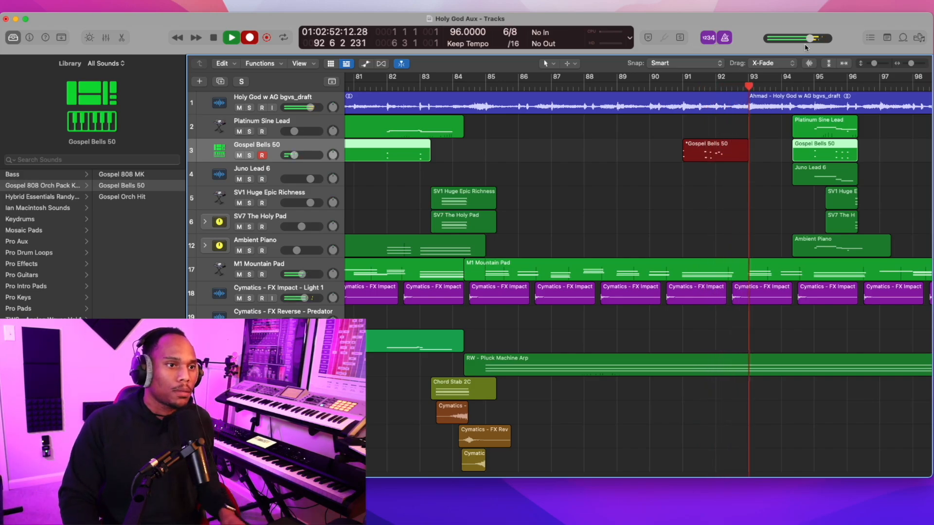
pyautogui.press('space')
# Record a Platinum Sine Lead phrase starting around bar 91.
pyautogui.click(683, 85)
pyautogui.click(275, 124)
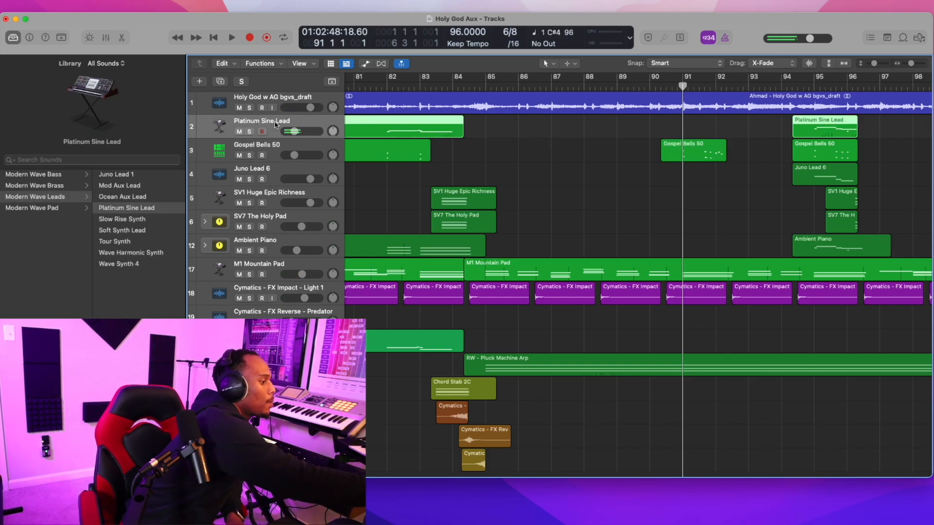
pyautogui.press('r')
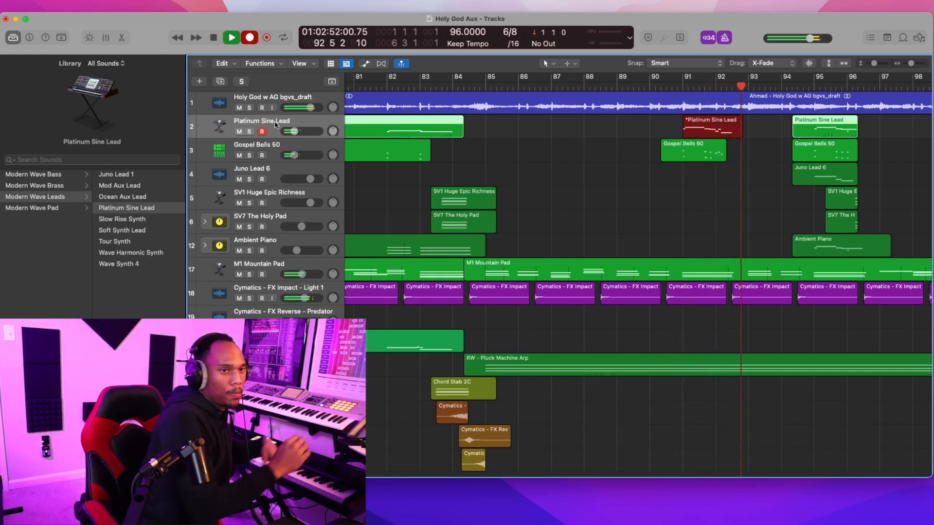
pyautogui.press('space')
# Record a Juno Lead 6 phrase from bar 90 and hide the Library.
pyautogui.click(647, 87)
pyautogui.click(274, 174)
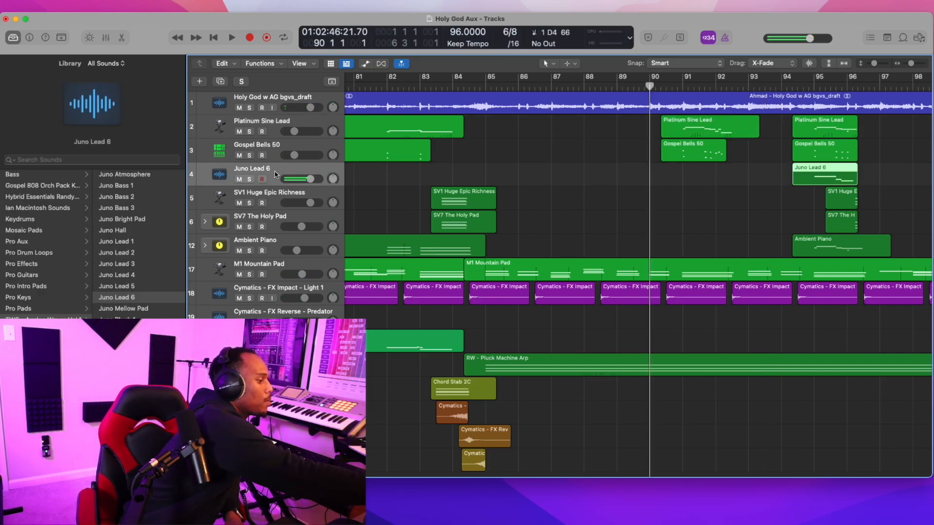
pyautogui.press('r')
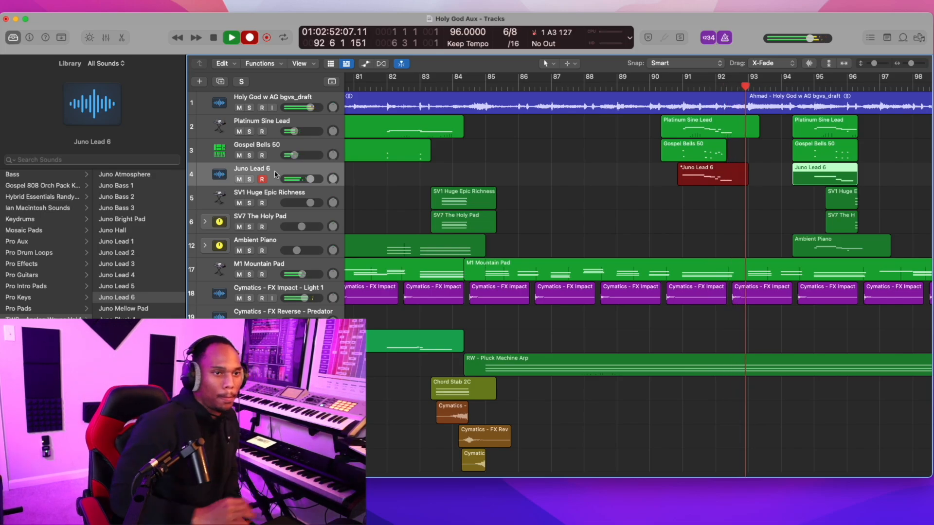
pyautogui.click(13, 38)
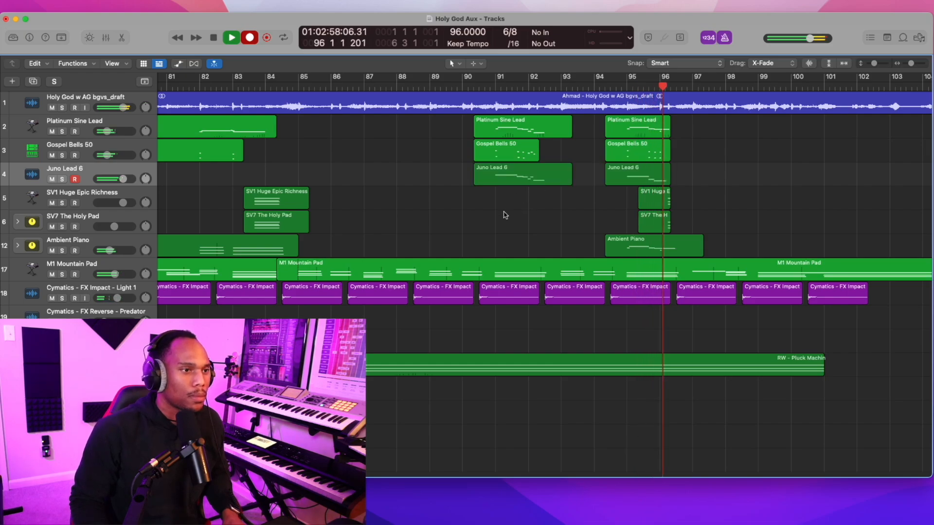
pyautogui.press('space')
# Play back from bar 90 and delete the new Gospel Bells 50 and Juno Lead 6 regions between bars 90 and 93.
pyautogui.press('space')
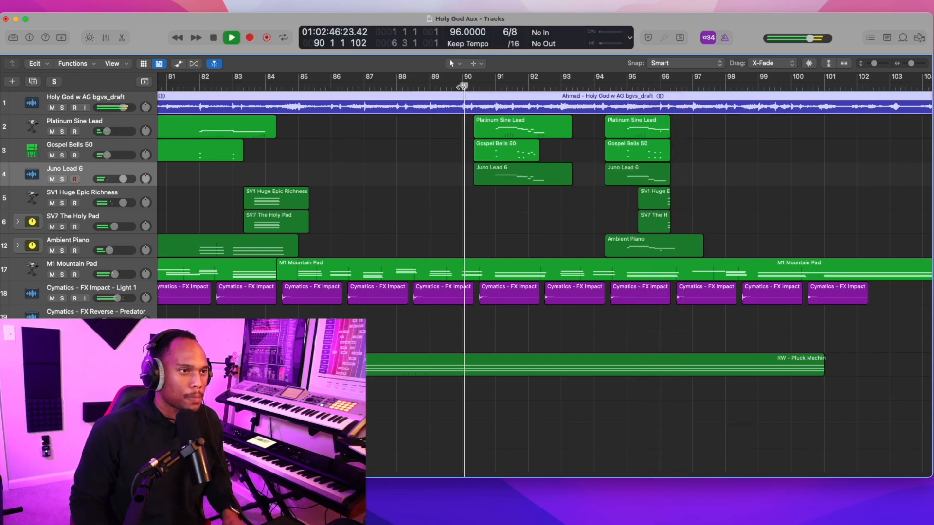
pyautogui.press('super+Left')
pyautogui.press('super+Left')
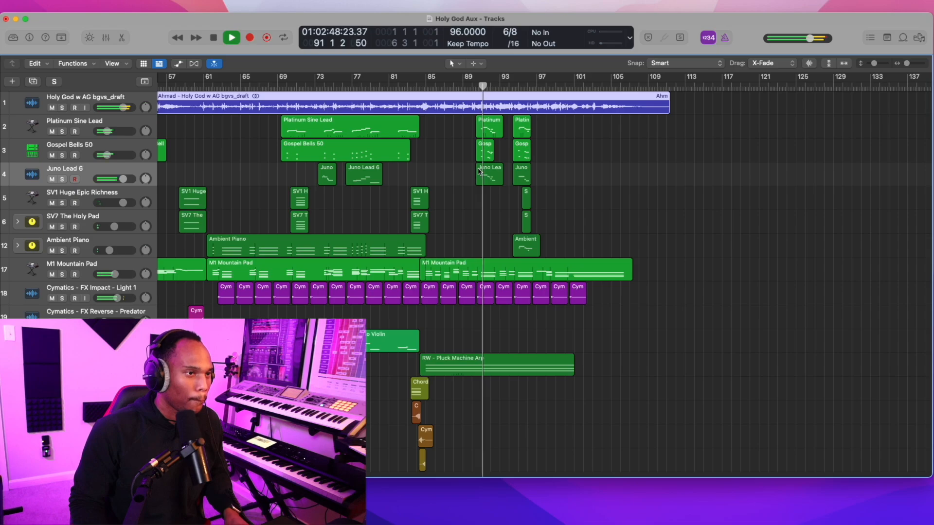
pyautogui.scroll(-2, 479, 170)
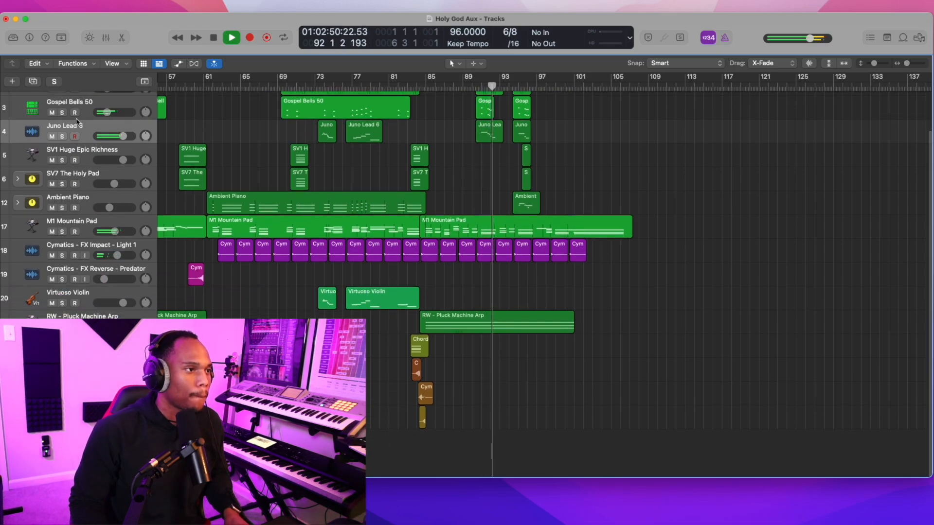
pyautogui.scroll(2, 389, 175)
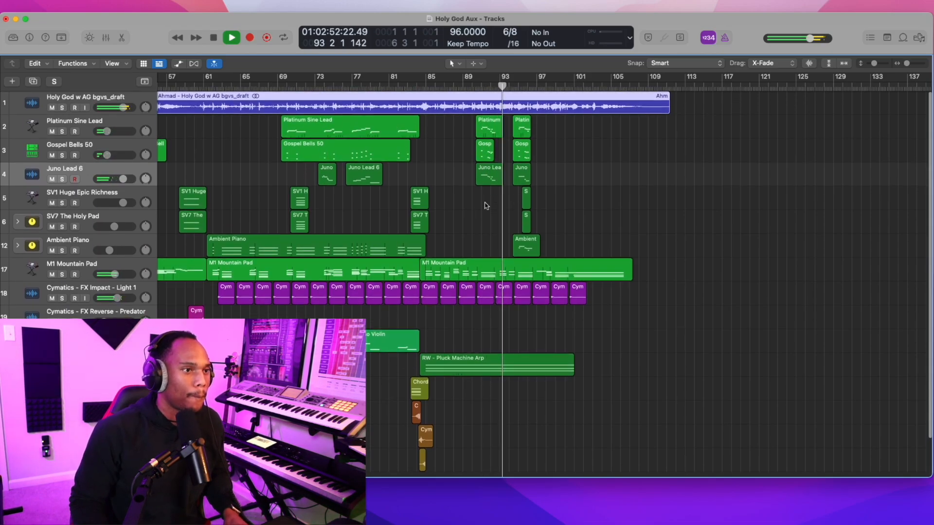
pyautogui.moveTo(484, 206); pyautogui.dragTo(482, 146)
pyautogui.press('Delete')
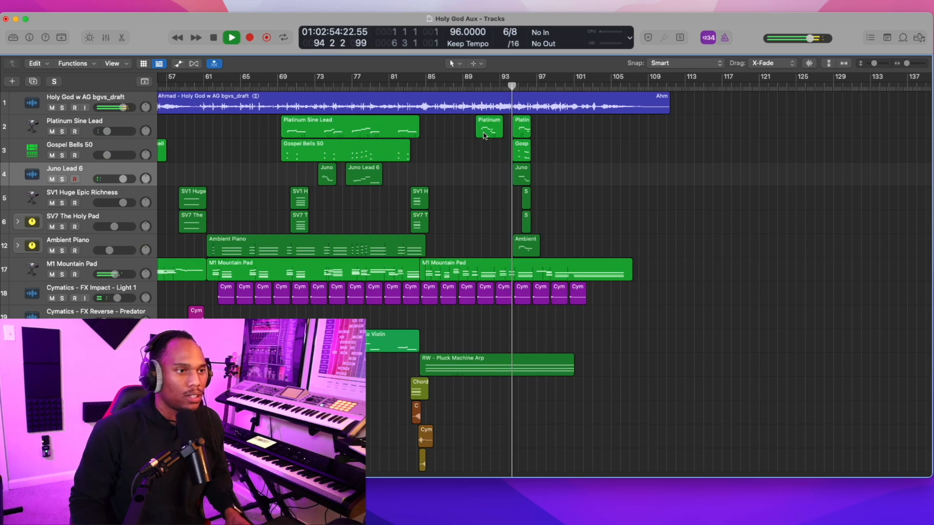
# Record a Virtuoso Violin part on its track from about bar 90 until after bar 96.
pyautogui.doubleClick(473, 85)
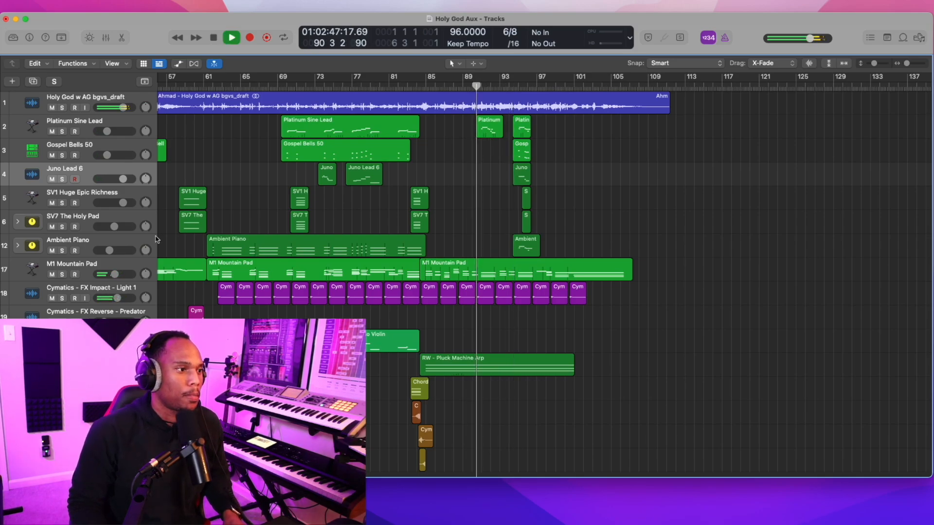
pyautogui.scroll(-3, 157, 238)
pyautogui.click(85, 298)
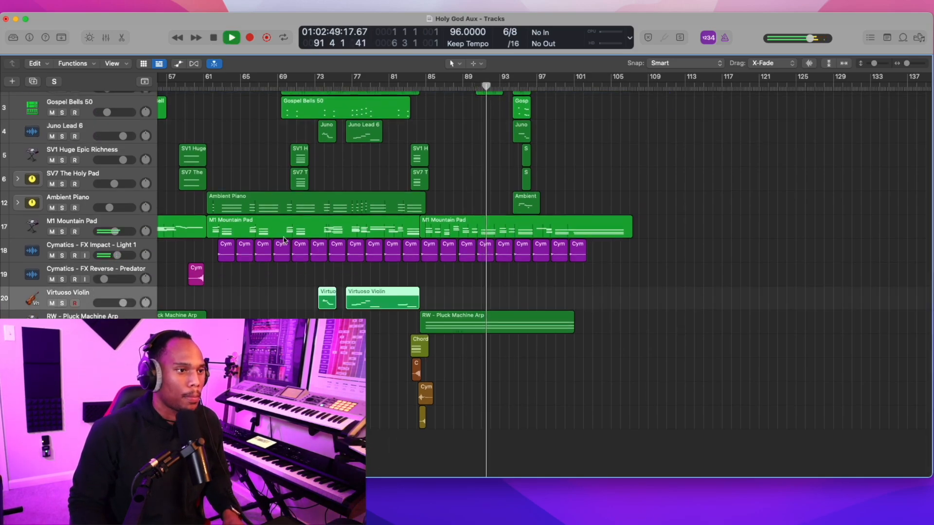
pyautogui.scroll(2, 284, 239)
pyautogui.press('space')
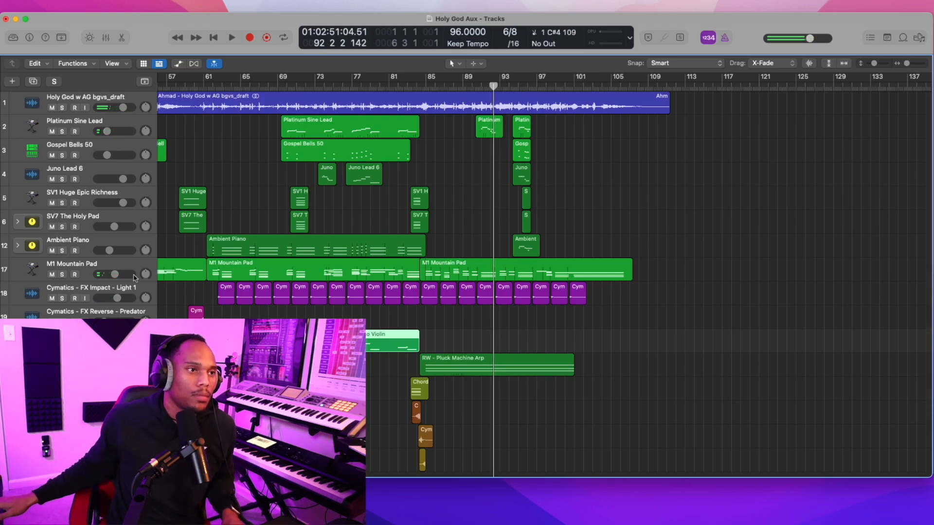
pyautogui.press('r')
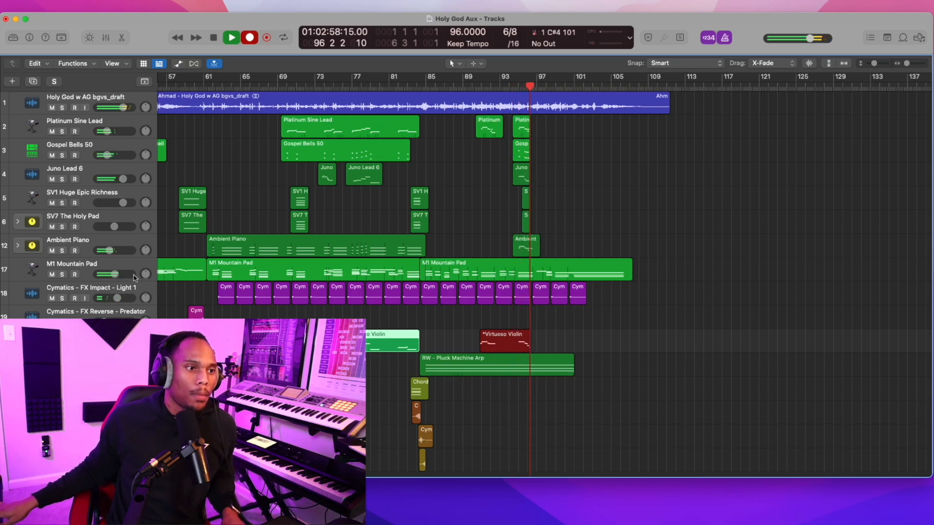
pyautogui.press('space')
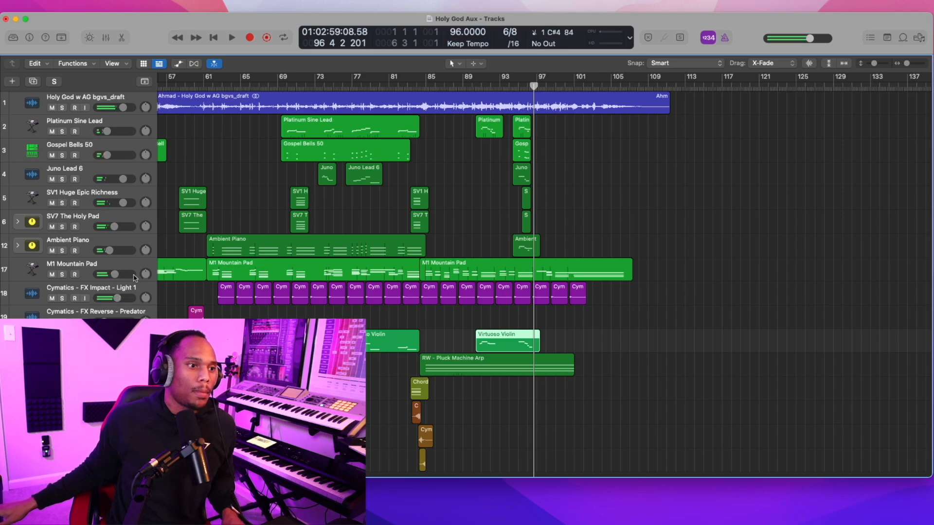
# Play back the new Virtuoso Violin region from bar 94 with a closer view of it.
pyautogui.click(507, 83)
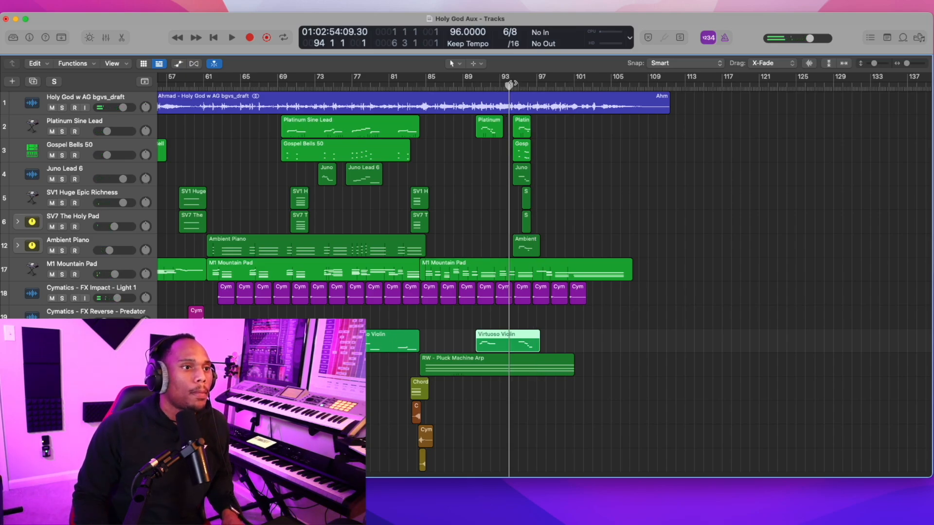
pyautogui.press('space')
pyautogui.press('z')
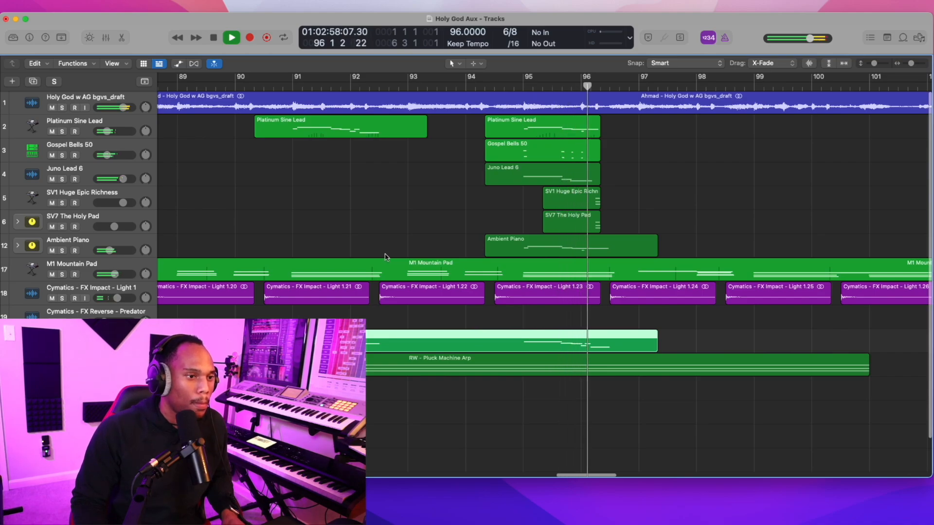
# Shorten the Virtuoso Violin region to end between bars 94 and 95 and record a replacement violin phrase up to about bar 97.
pyautogui.moveTo(657, 340); pyautogui.dragTo(499, 338)
pyautogui.press('r')
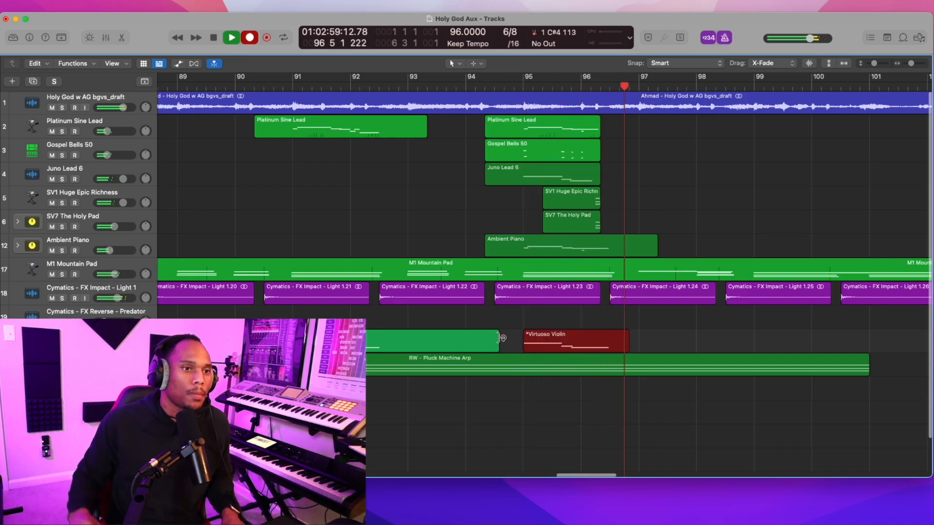
pyautogui.press('super+Left')
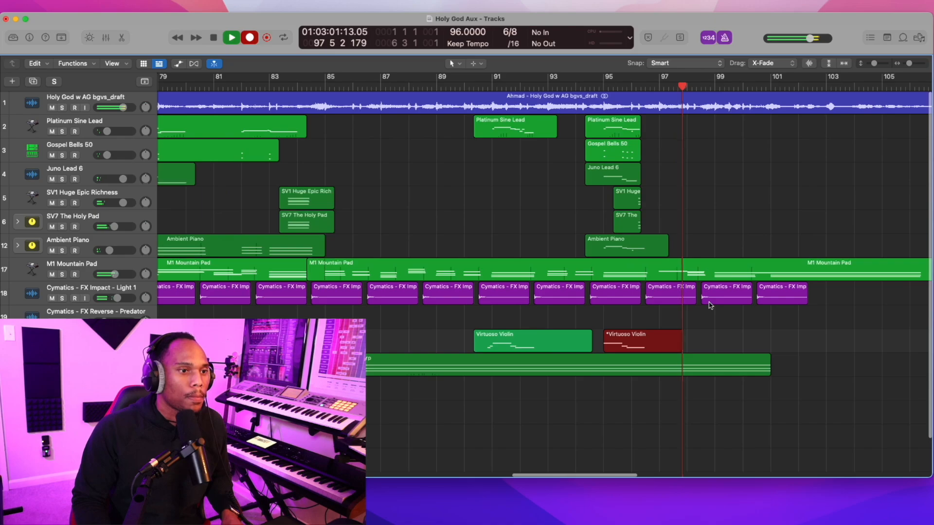
# Record a new Ambient Piano part on its track from about bar 96 to bar 101.
pyautogui.click(631, 249)
pyautogui.click(635, 86)
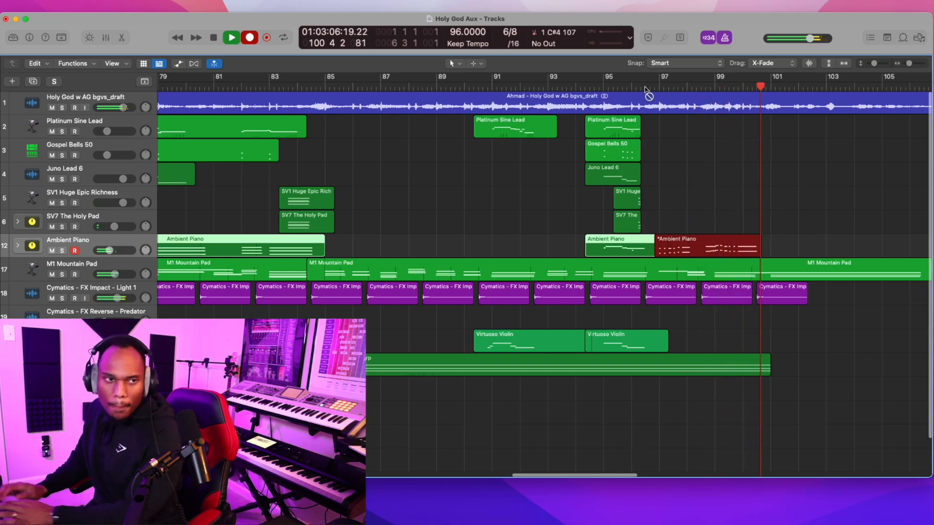
pyautogui.press('space')
# Play back from bar 95 and place copies of the Chord Stab 2C and three Cymatics FX Reverse regions around bars 100 to 102.
pyautogui.press('space')
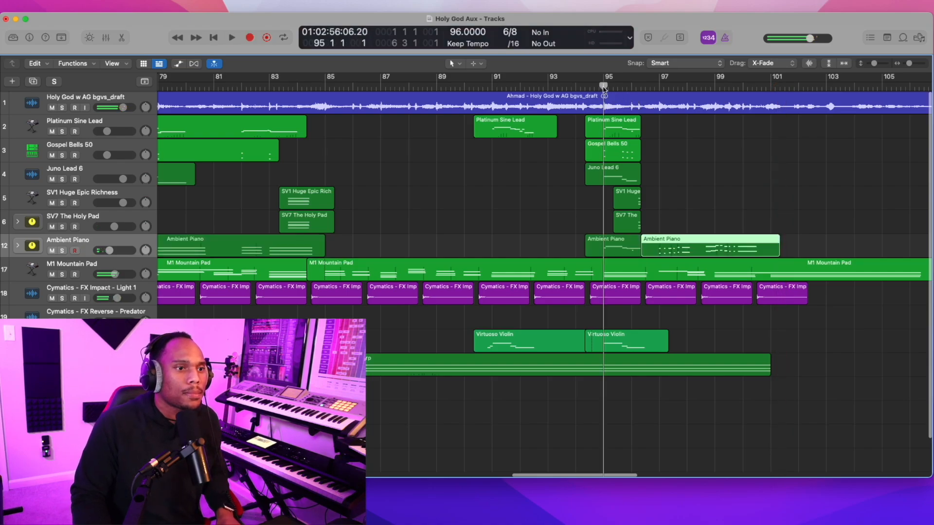
pyautogui.scroll(-2, 548, 215)
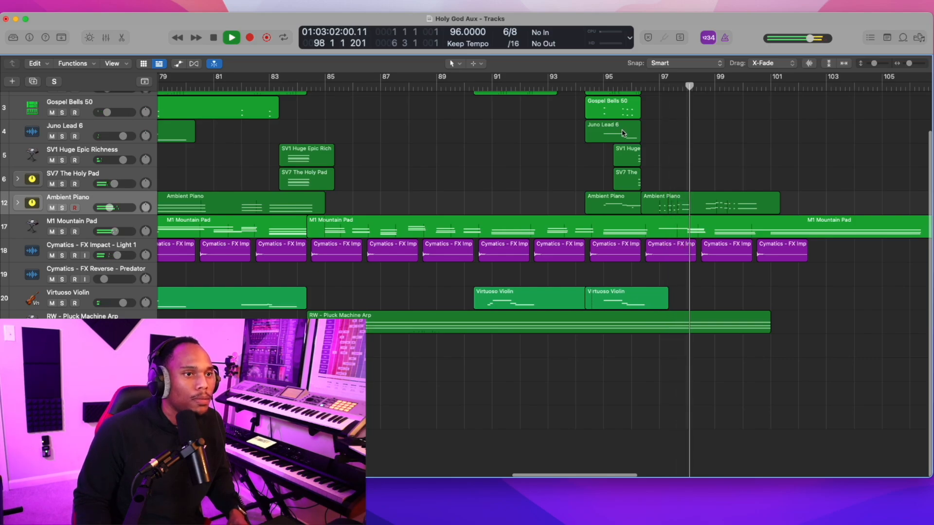
pyautogui.press('space')
pyautogui.click(714, 86)
pyautogui.press('space')
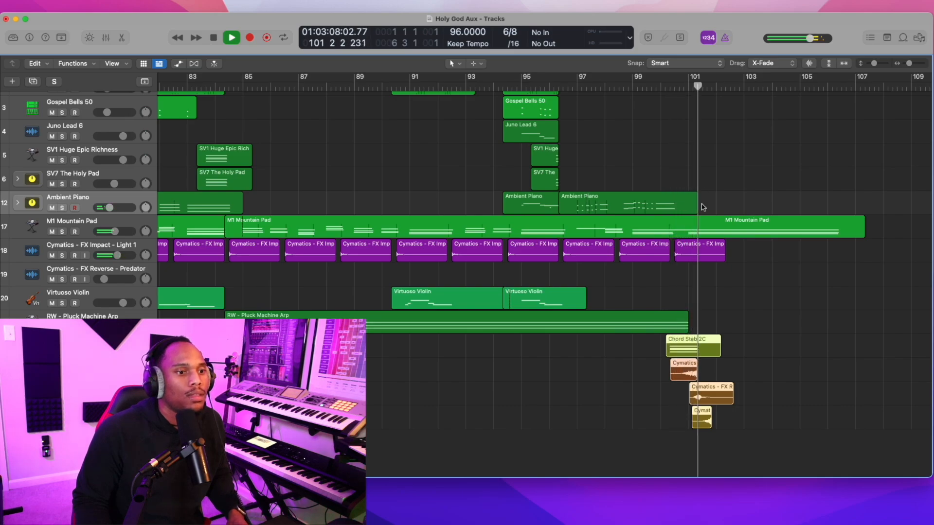
# Move the copied chord stab and reverse effect regions earlier so the Gong reverse ends at bar 101, and play back from bar 99.
pyautogui.press('space')
pyautogui.scroll(5, 686, 340)
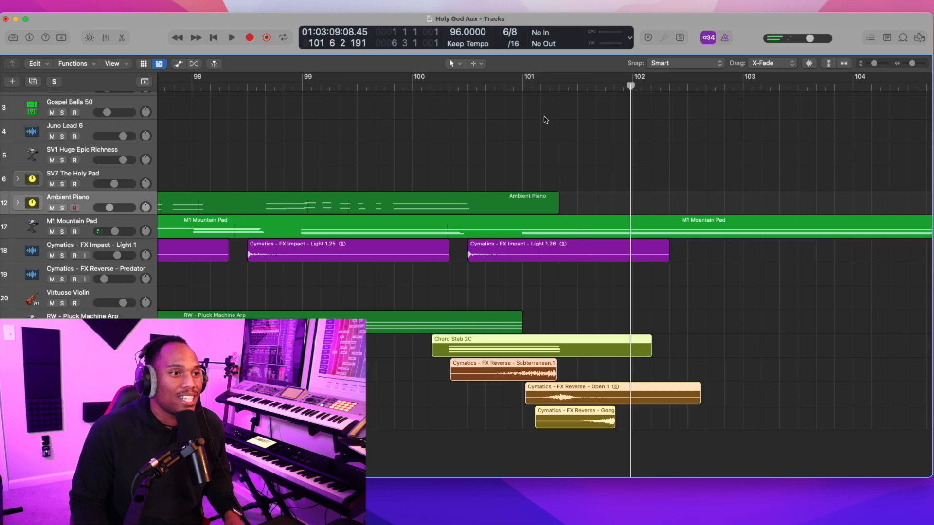
pyautogui.click(521, 88)
pyautogui.press('space')
pyautogui.moveTo(606, 420); pyautogui.dragTo(515, 421)
pyautogui.press('space')
pyautogui.click(304, 84)
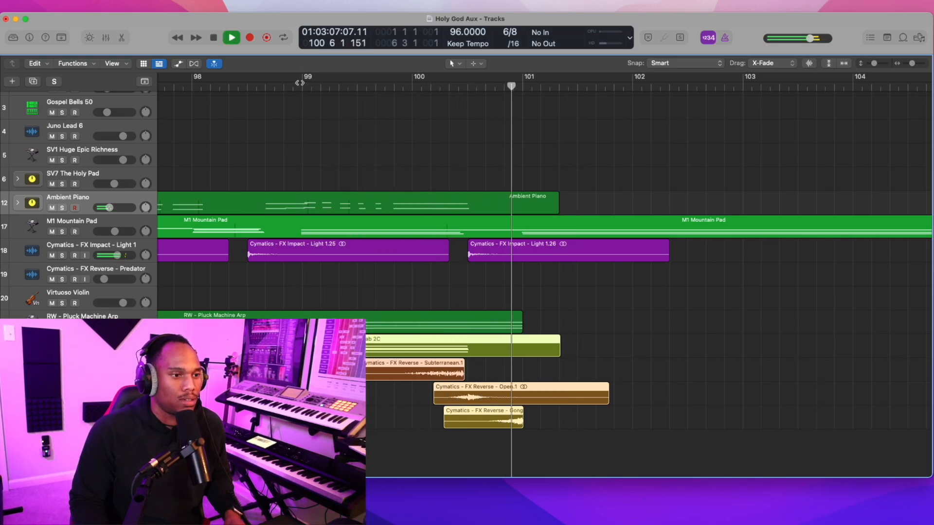
# Record a closing Ambient Piano part up to about bar 105 and open it in the Piano Roll.
pyautogui.scroll(-5, 392, 151)
pyautogui.scroll(3, 392, 150)
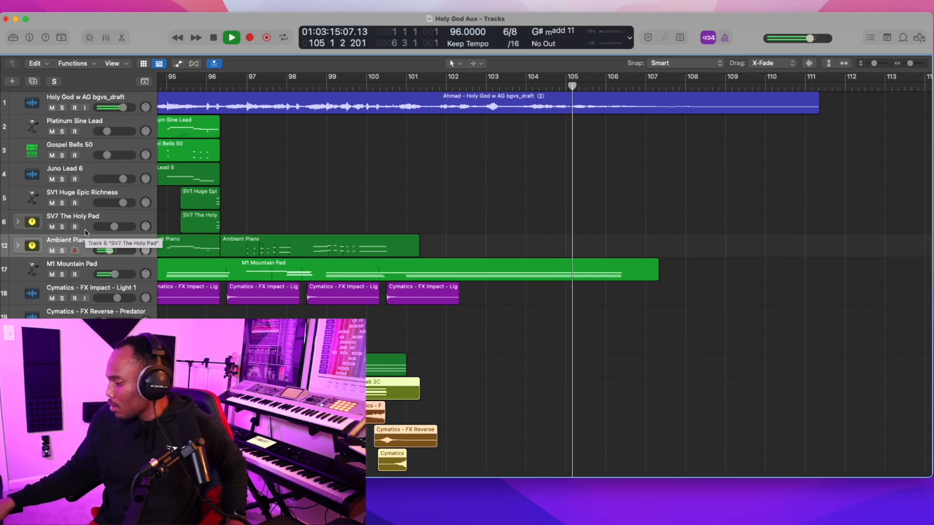
pyautogui.press('r')
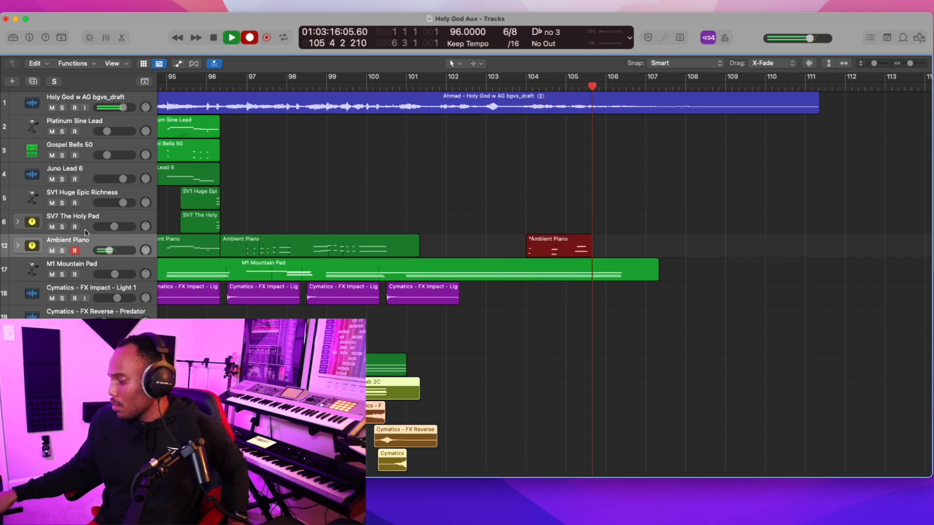
pyautogui.press('space')
pyautogui.press('e')
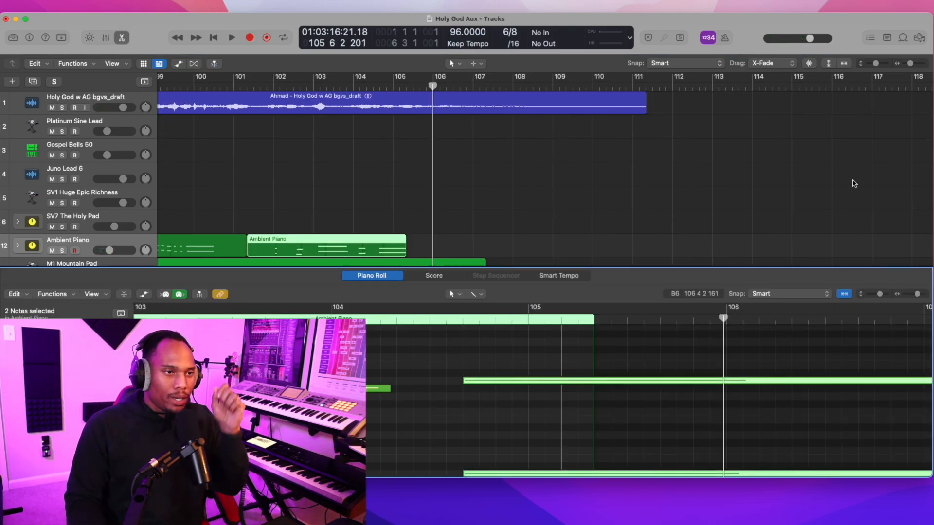
# Close the Piano Roll editor so the full arrangement of tracks is shown.
pyautogui.press('super+Tab')
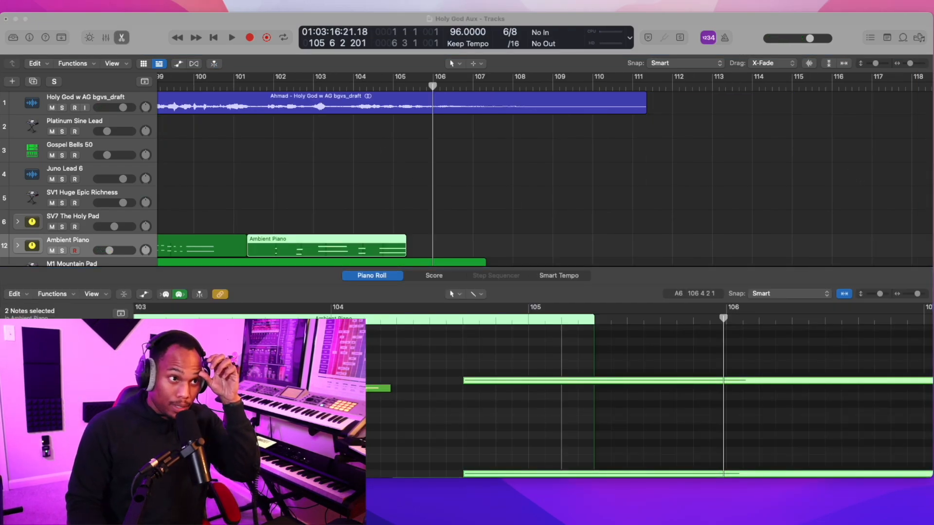
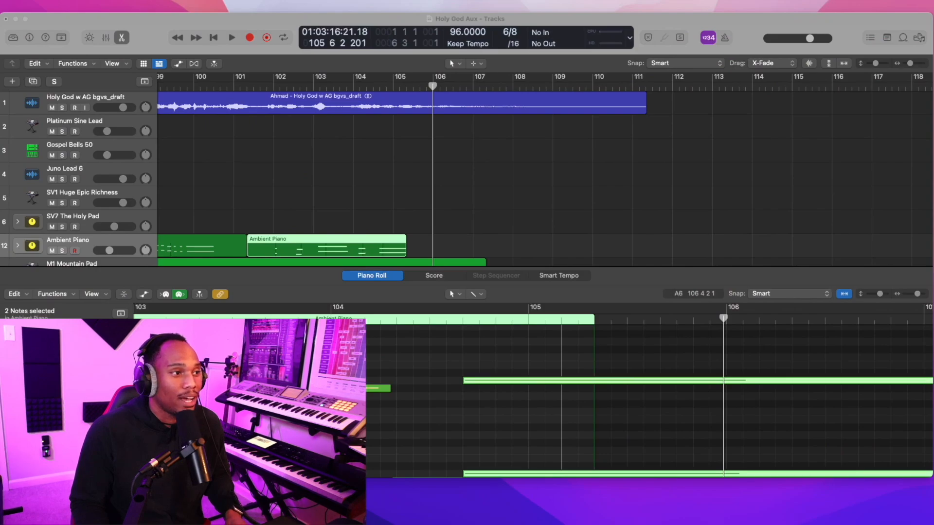
pyautogui.click(296, 184)
pyautogui.press('super+Left')
pyautogui.press('super+Left')
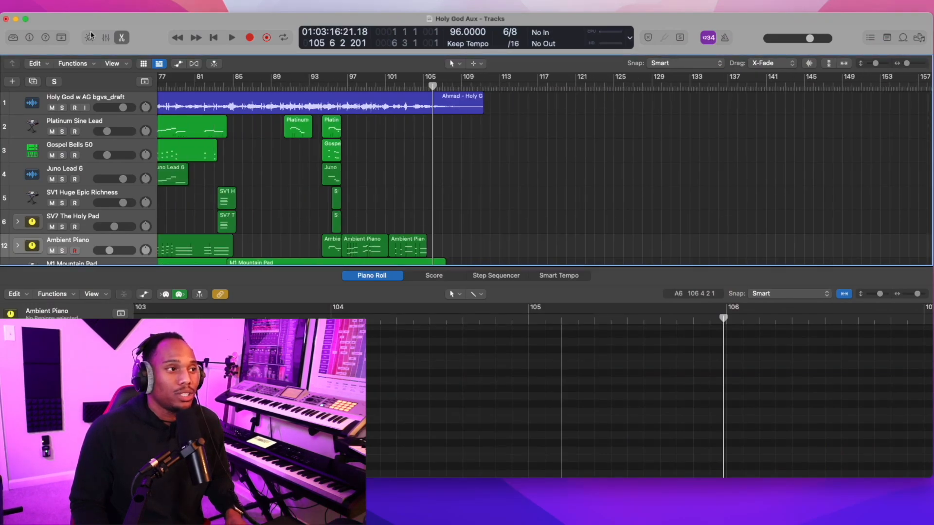
pyautogui.click(122, 37)
pyautogui.scroll(-3, 390, 189)
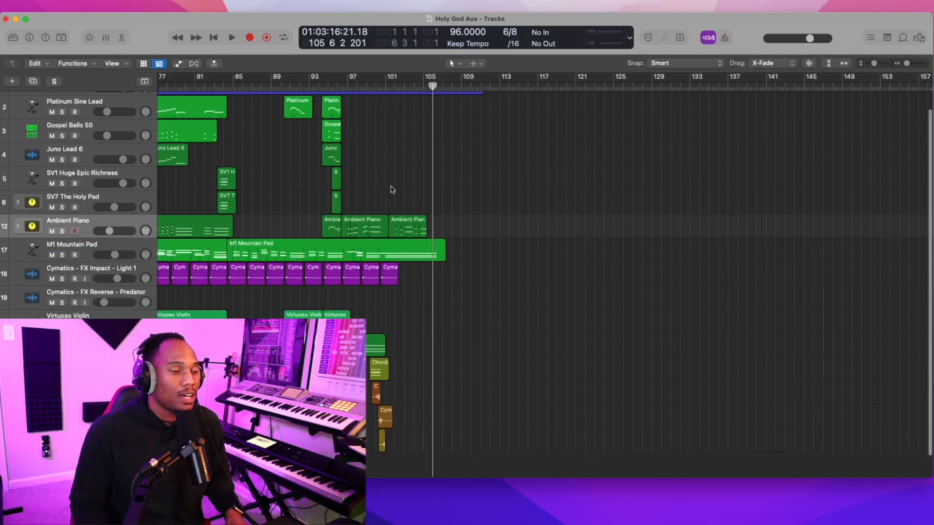
pyautogui.scroll(3, 398, 145)
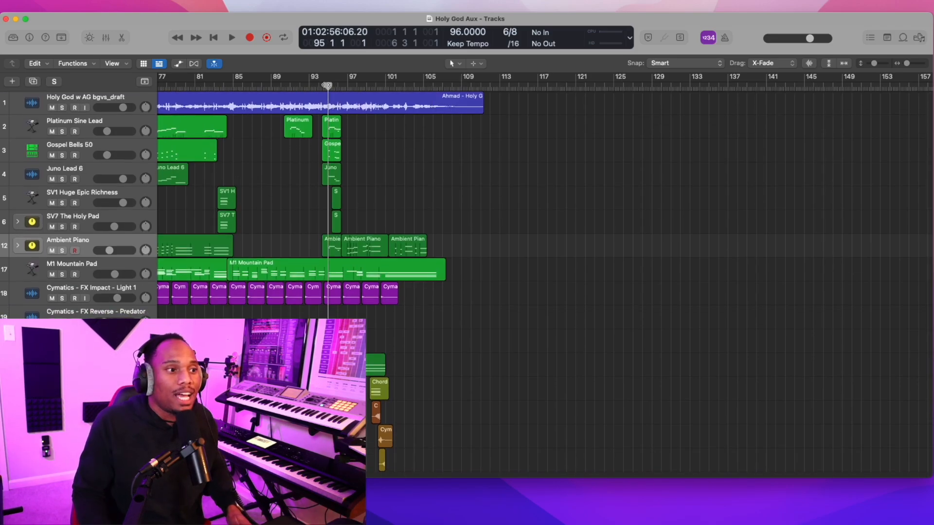
# Try recording on the SV1 Huge Epic Richness and SV7 The Holy Pad tracks together while playing from bar 95.
pyautogui.press('space')
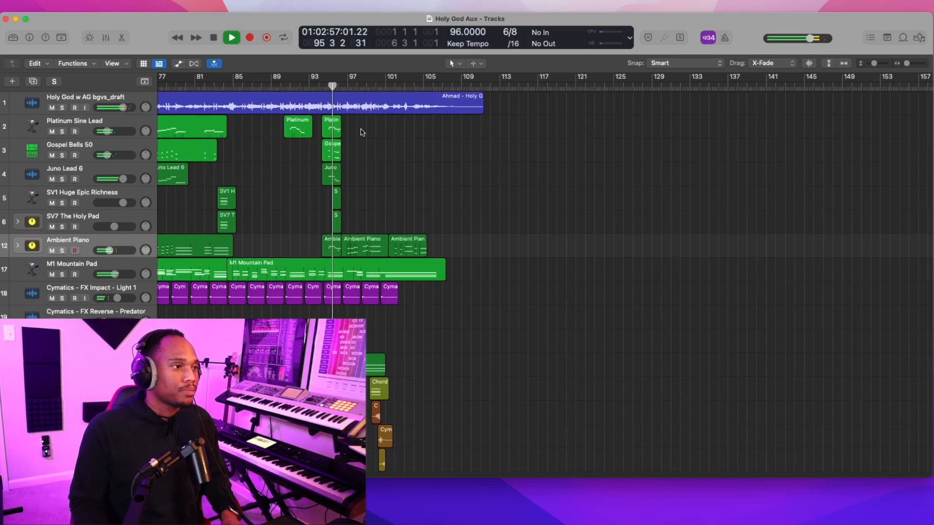
pyautogui.scroll(-3, 359, 132)
pyautogui.scroll(3, 363, 167)
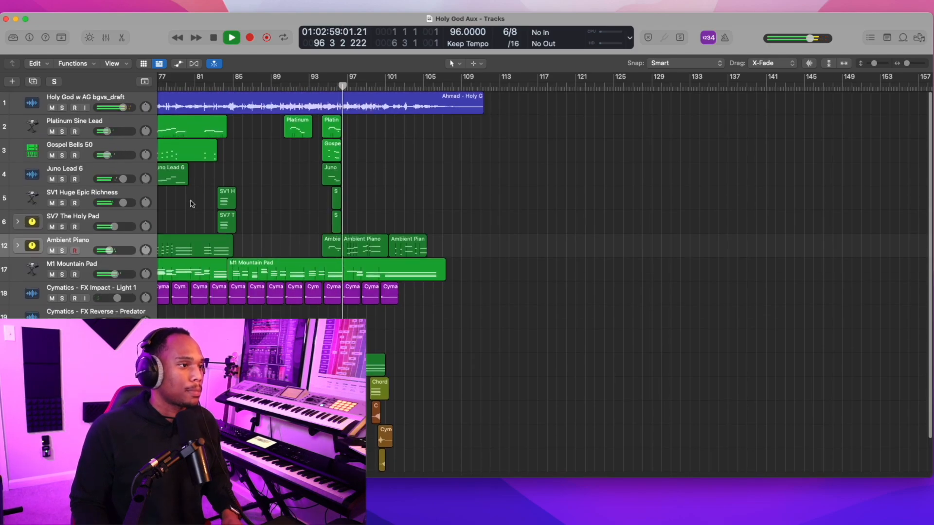
pyautogui.click(85, 199)
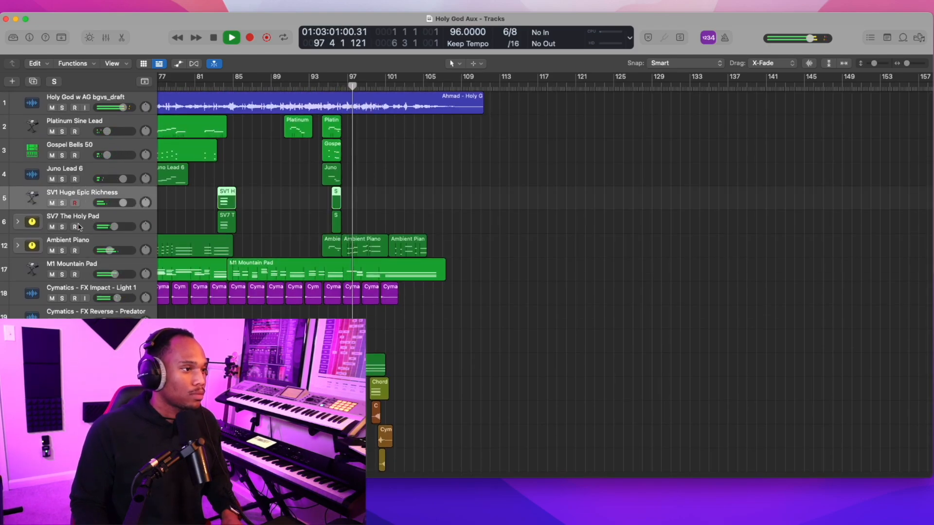
pyautogui.scroll(-3, 300, 223)
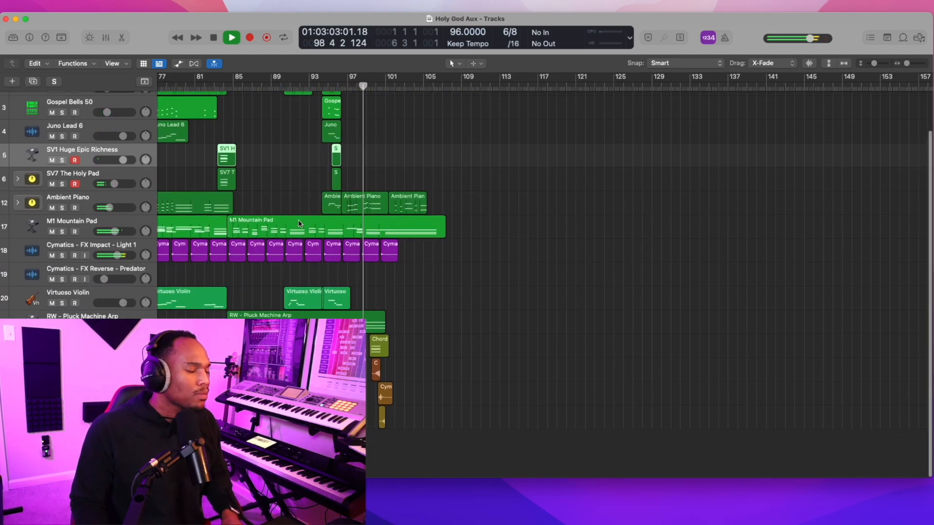
pyautogui.click(847, 62)
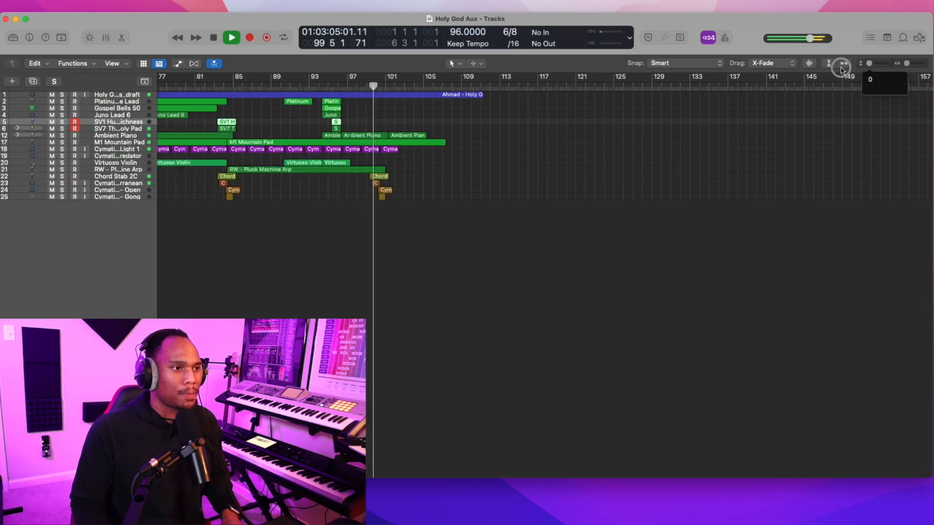
pyautogui.press('z')
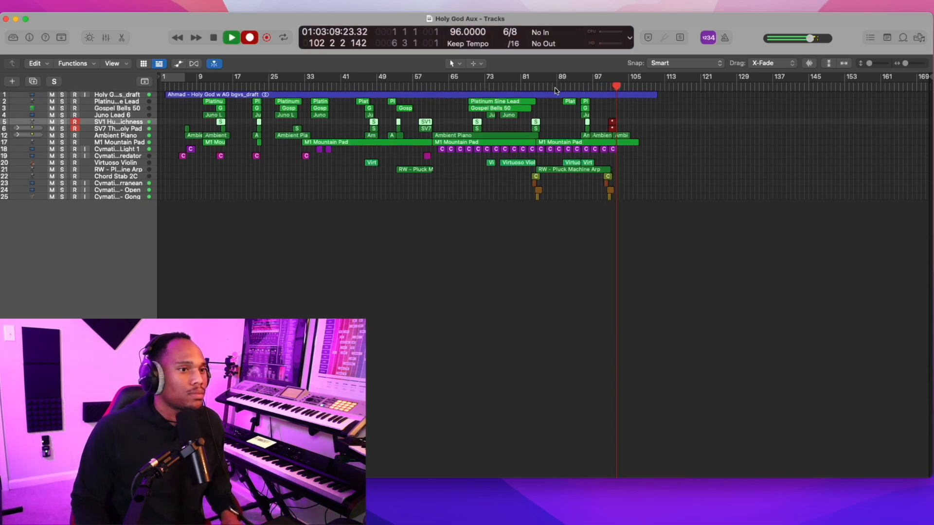
# Record a first Gospel Bells 50 take over the song's ending, up to about bar 105.
pyautogui.click(107, 109)
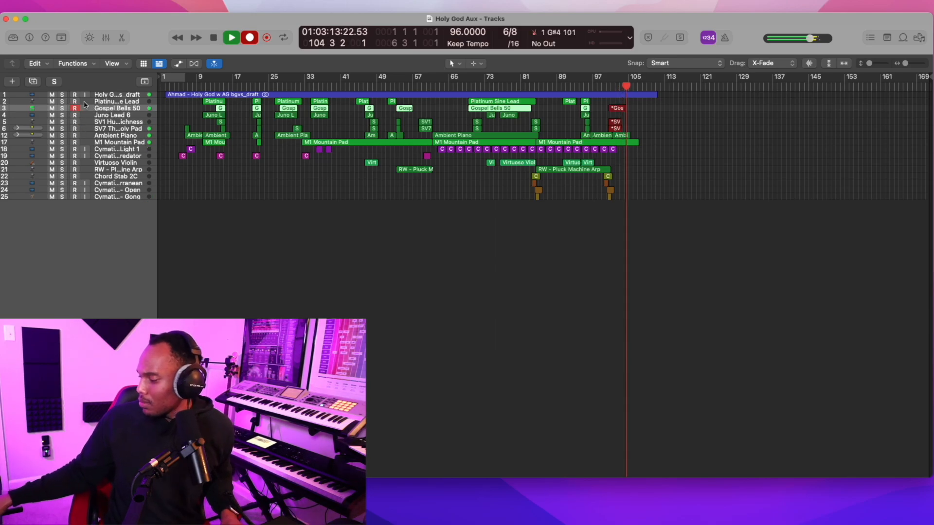
pyautogui.press(',')
pyautogui.press(',')
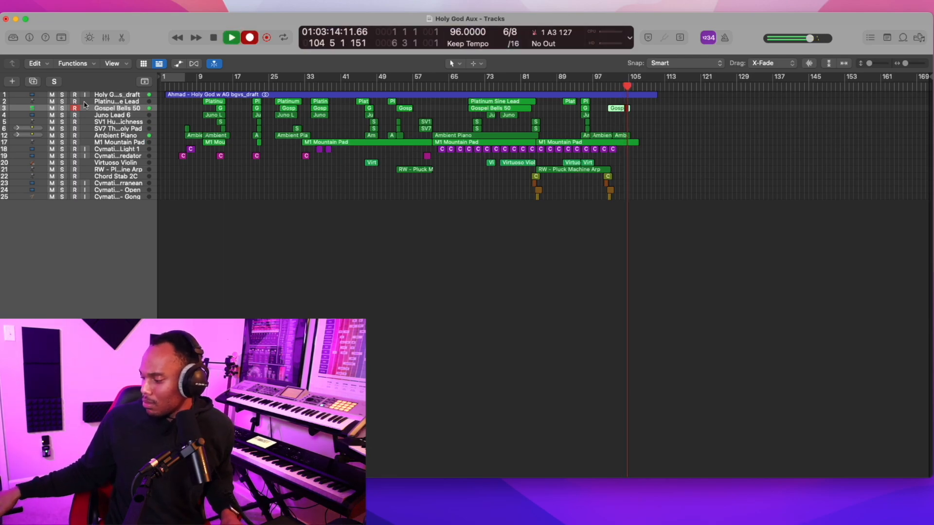
pyautogui.press('space')
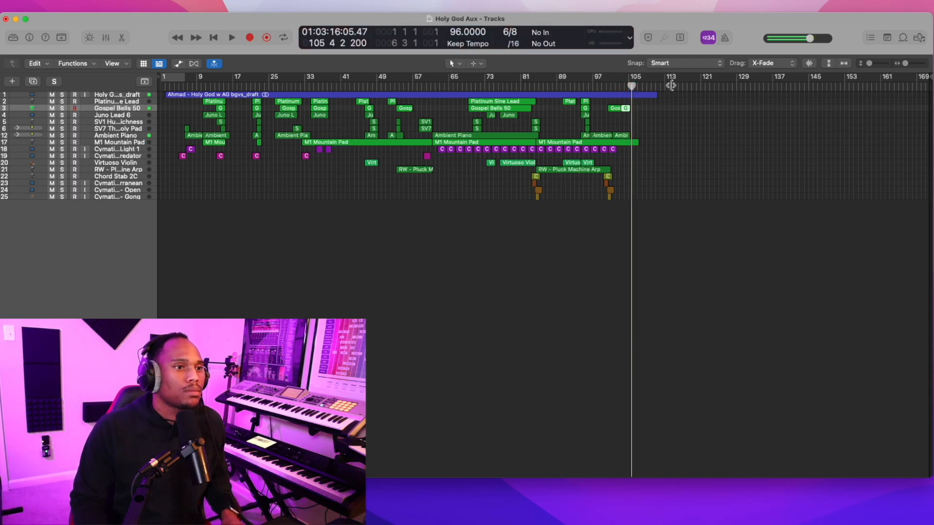
# Discard the earlier Gospel Bells 50 take and record a new one over about bars 102 to 105.
pyautogui.press('space')
pyautogui.moveTo(615, 108); pyautogui.dragTo(627, 90)
pyautogui.click(608, 85)
pyautogui.press('r')
pyautogui.scroll(5, 611, 146)
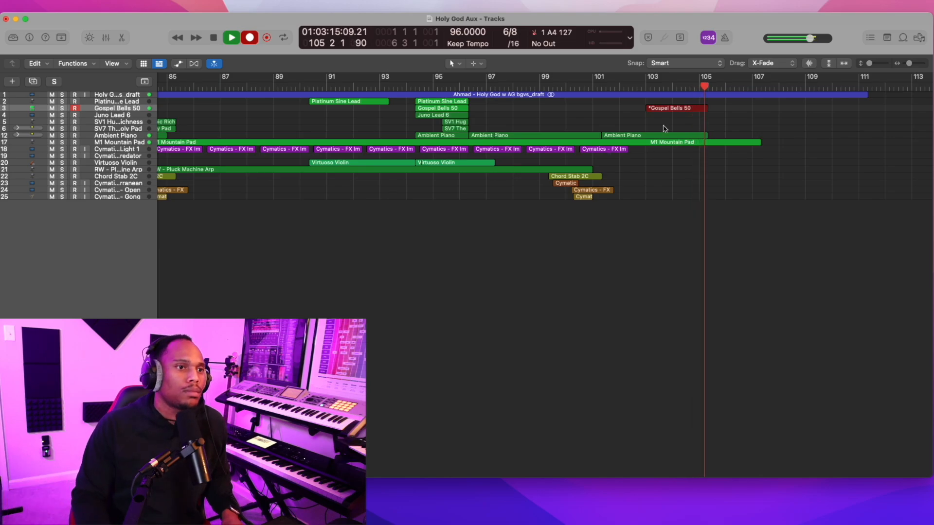
# Play back the song's ending with the new bells part and select the Platinum Sine Lead track.
pyautogui.click(611, 88)
pyautogui.click(107, 102)
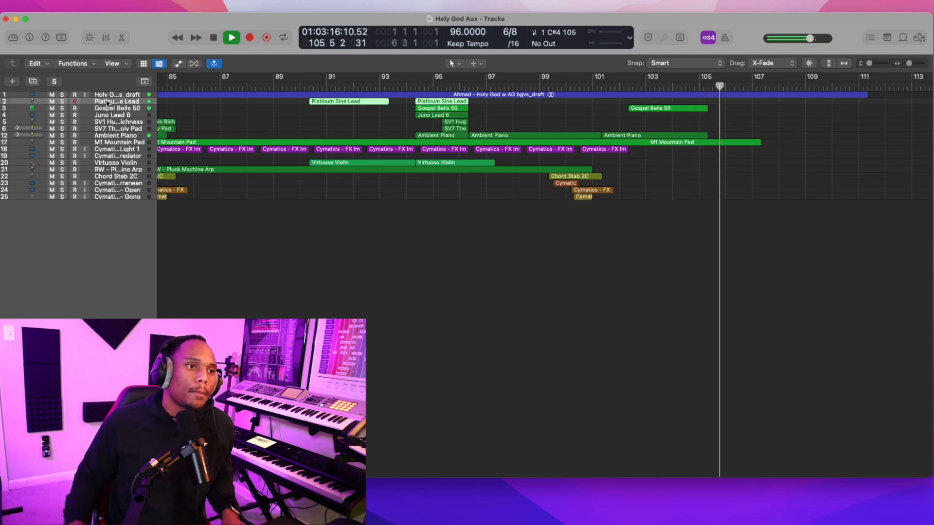
pyautogui.hscroll(-3, 428, 97)
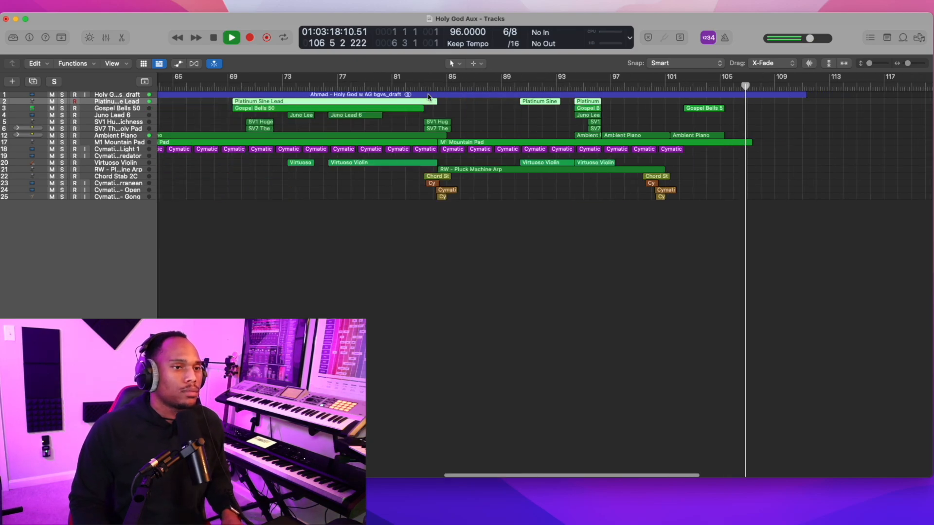
pyautogui.scroll(-5, 220, 90)
pyautogui.press('space')
# Return to the start of the song and record a Virtuoso Violin part over about bars 10 to 16.
pyautogui.click(166, 86)
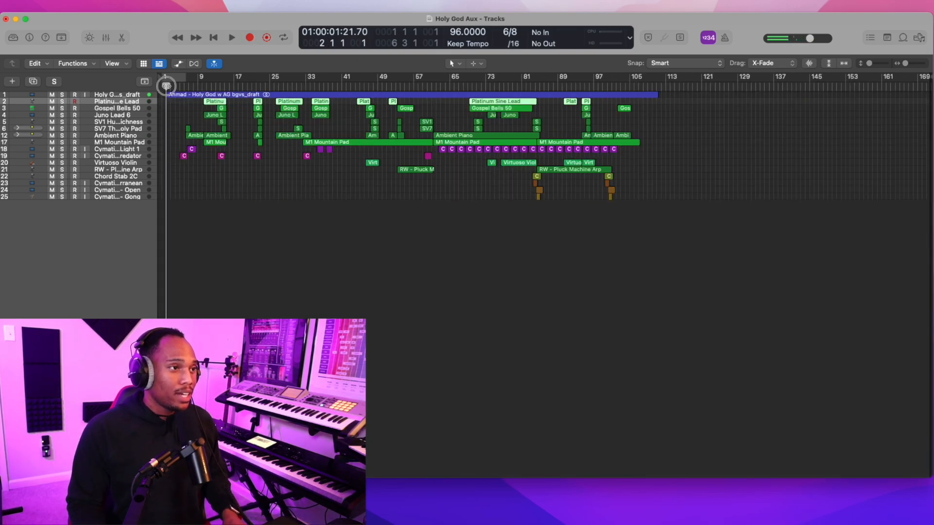
pyautogui.click(104, 163)
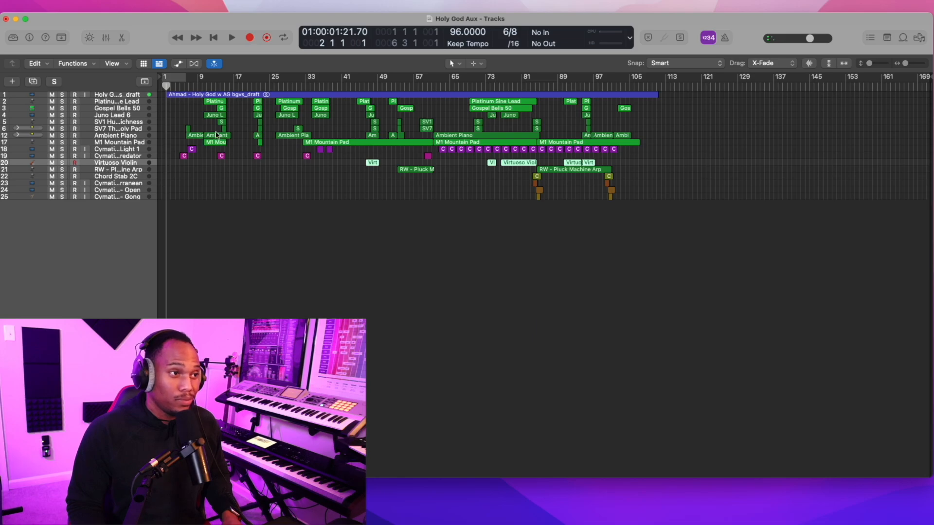
pyautogui.scroll(5, 217, 135)
pyautogui.press('space')
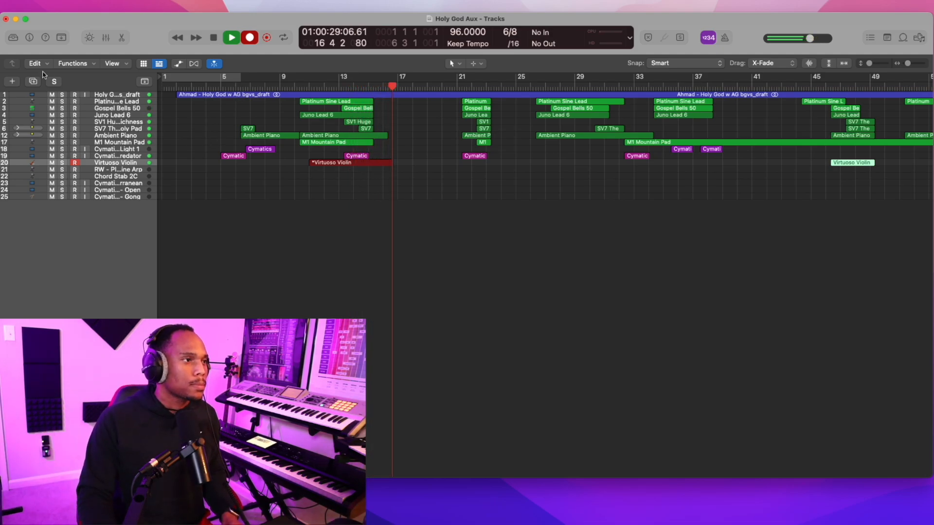
pyautogui.press('space')
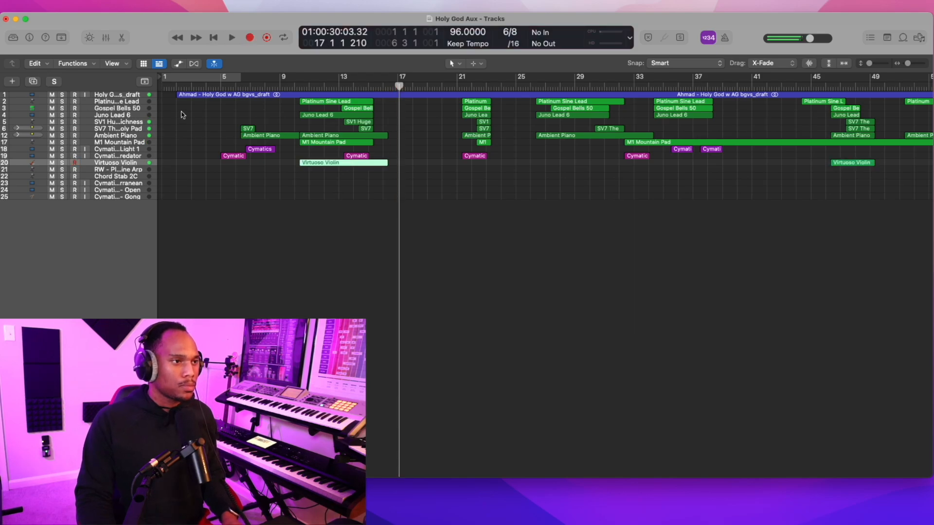
# Show the sound Library and create one new software instrument track with the default patch.
pyautogui.click(14, 37)
pyautogui.press('alt+super+n')
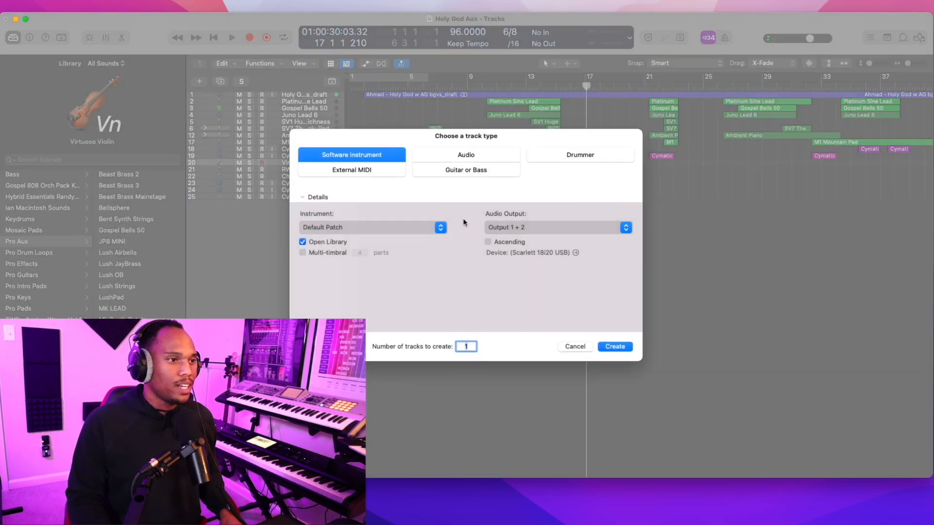
pyautogui.click(627, 346)
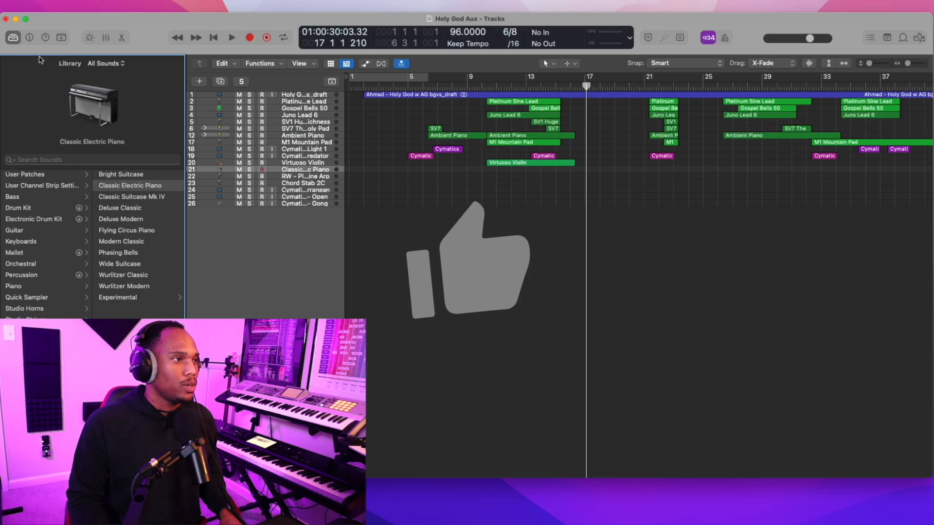
# Load Kontakt 7 on the new track and choose the Celestial Voices CERES patch from Pro Effects.
pyautogui.click(34, 39)
pyautogui.click(226, 250)
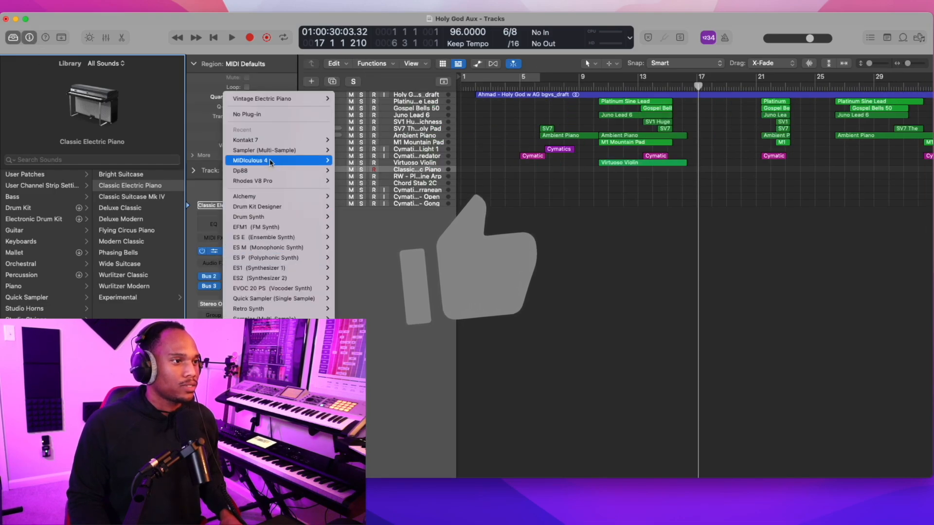
pyautogui.moveTo(301, 140)
pyautogui.click(377, 152)
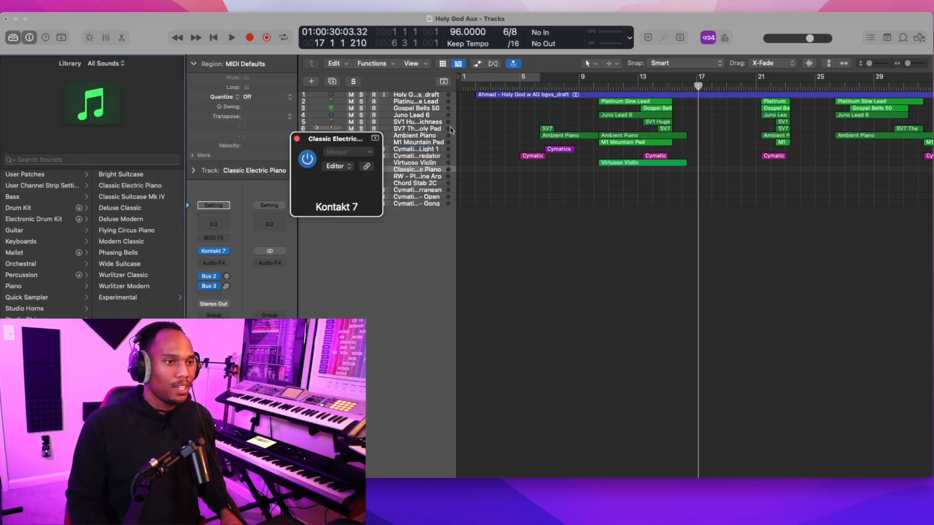
pyautogui.scroll(-3, 516, 311)
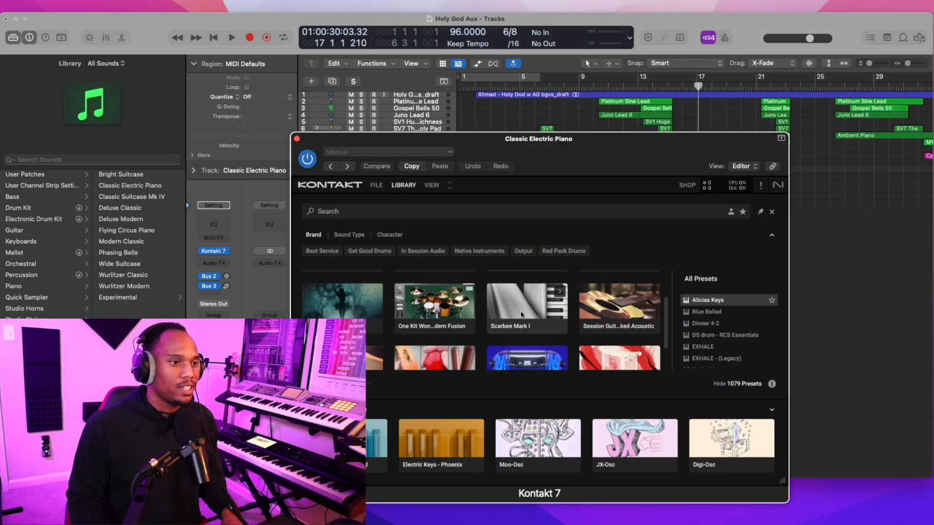
pyautogui.scroll(3, 522, 314)
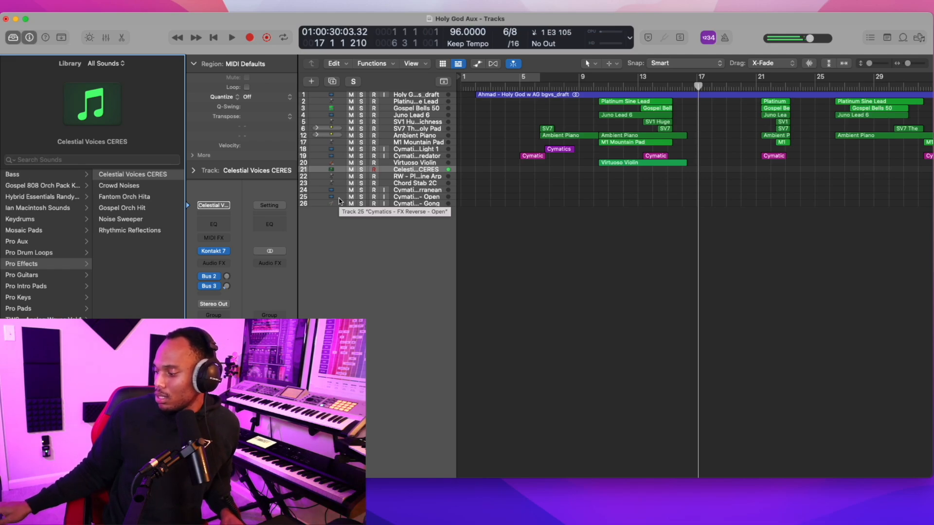
# Record a Celestial Voices CERES part over about bars 12 to 15 and open it in the Piano Roll.
pyautogui.click(600, 87)
pyautogui.press('r')
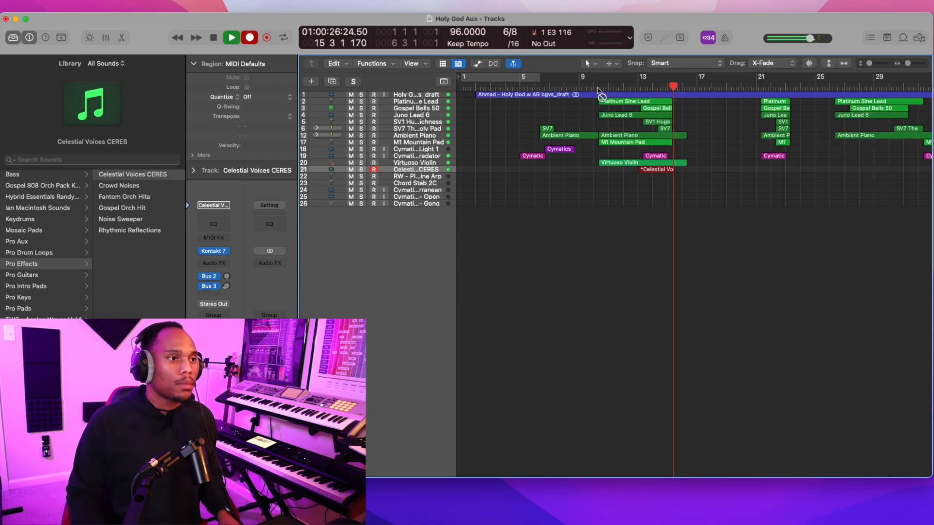
pyautogui.press('space')
pyautogui.press('e')
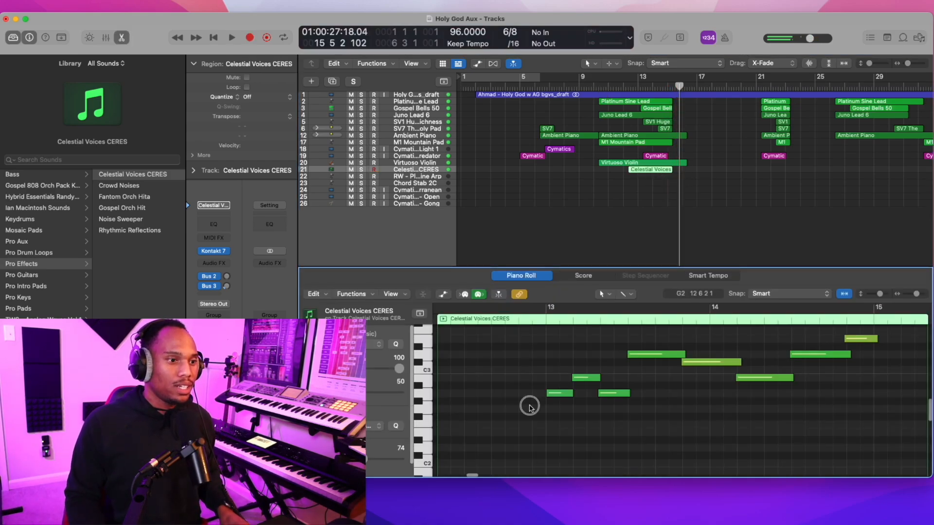
# Play the song from about bar 20 to audition the section for the Celestial Voices sound.
pyautogui.press('space')
pyautogui.click(752, 83)
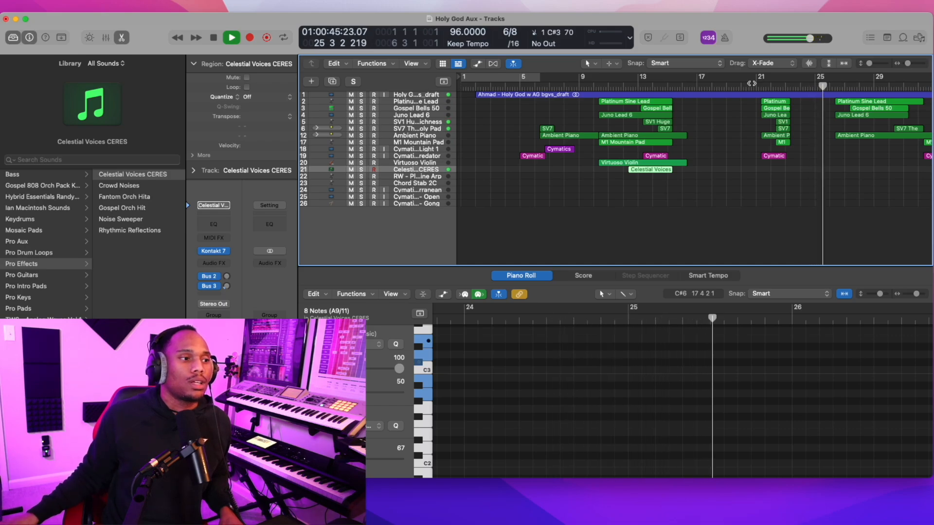
pyautogui.press('space')
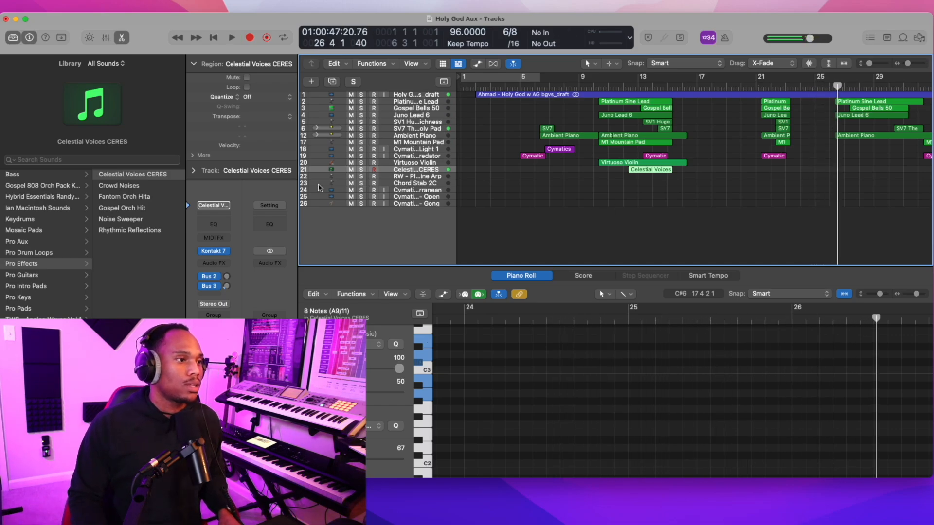
# Play back the Celestial Voices take from about bar 12 and close the Piano Roll.
pyautogui.click(177, 192)
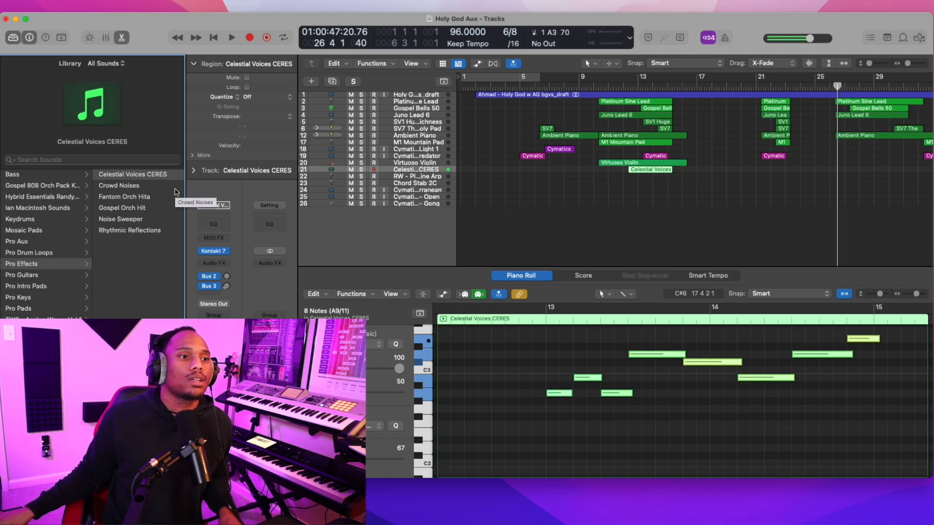
pyautogui.click(625, 78)
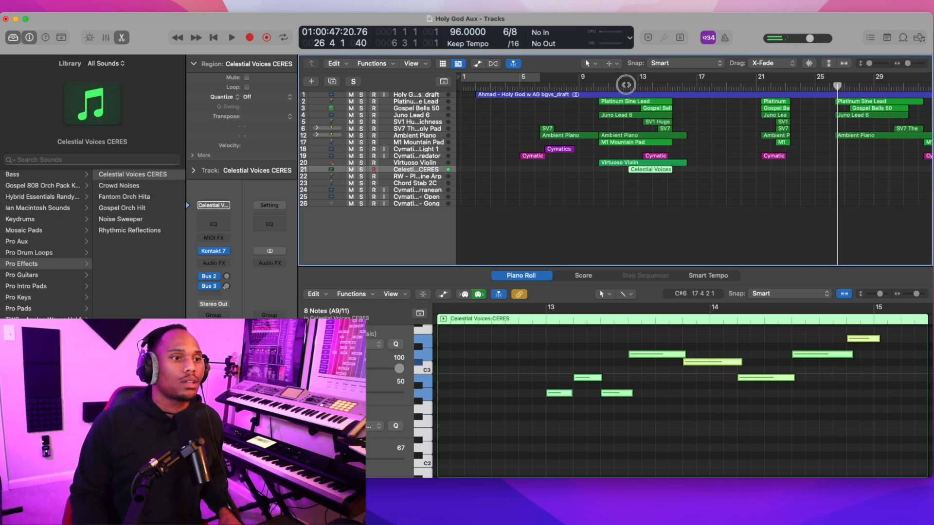
pyautogui.press('space')
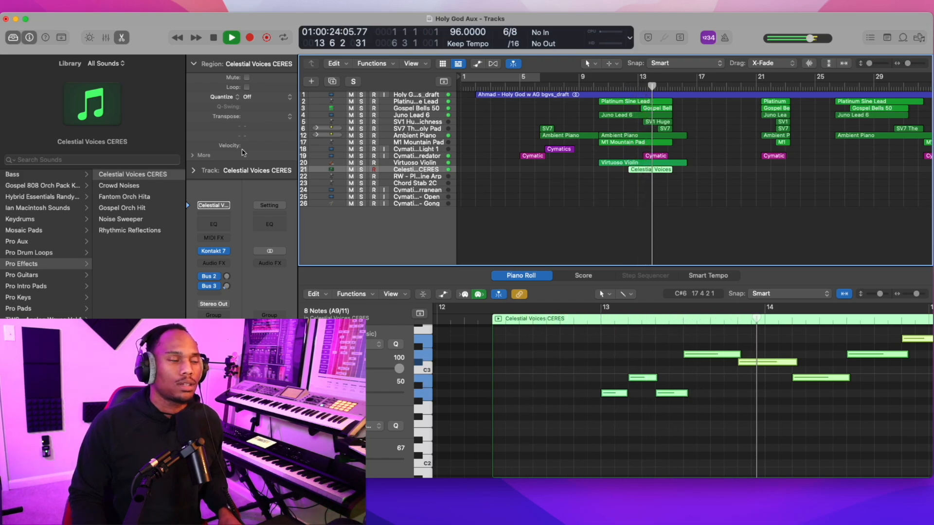
pyautogui.click(121, 42)
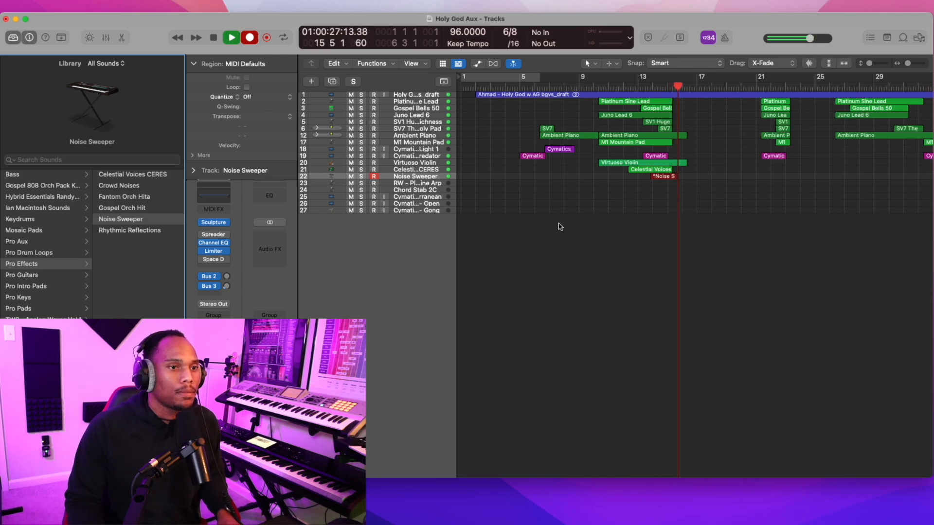
# Finish the Noise Sweeper take over about bars 13 to 15 and play it back from about bar 11.
pyautogui.press('space')
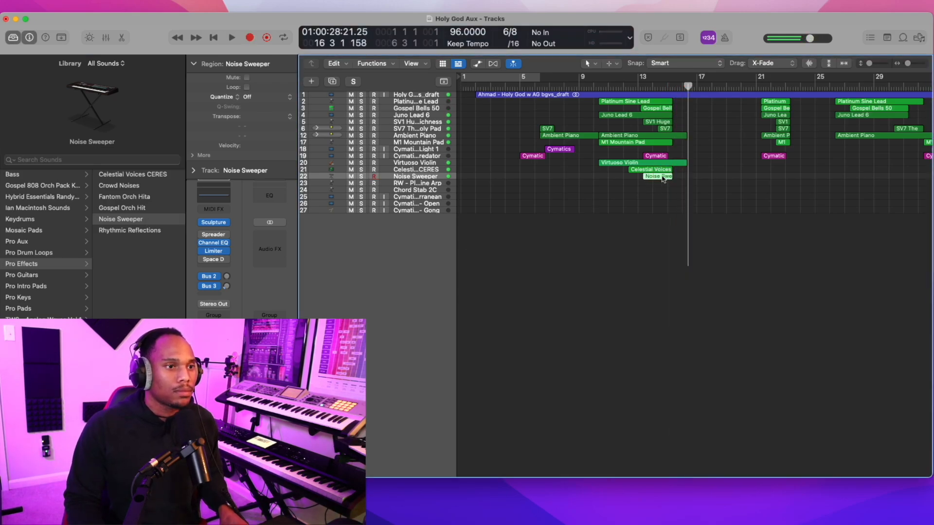
pyautogui.press('p')
pyautogui.press('space')
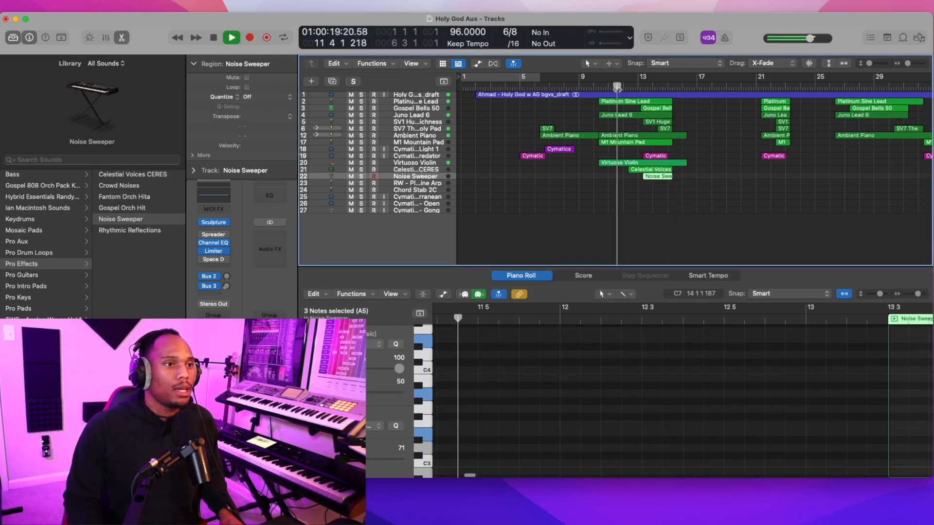
pyautogui.click(122, 38)
# Add an instrument track below Virtuoso Violin and load the Orchestral Strings patch from the GarageBand sounds.
pyautogui.press('Up')
pyautogui.press('Up')
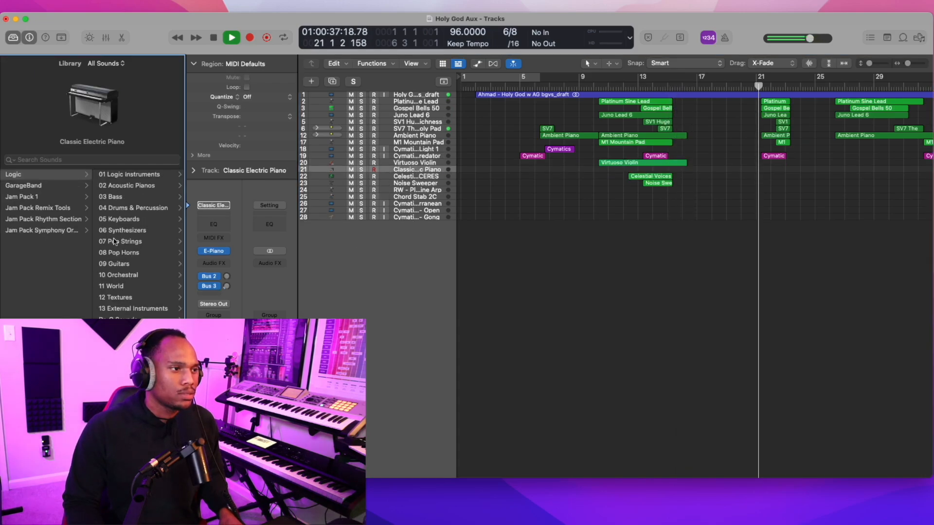
pyautogui.press('space')
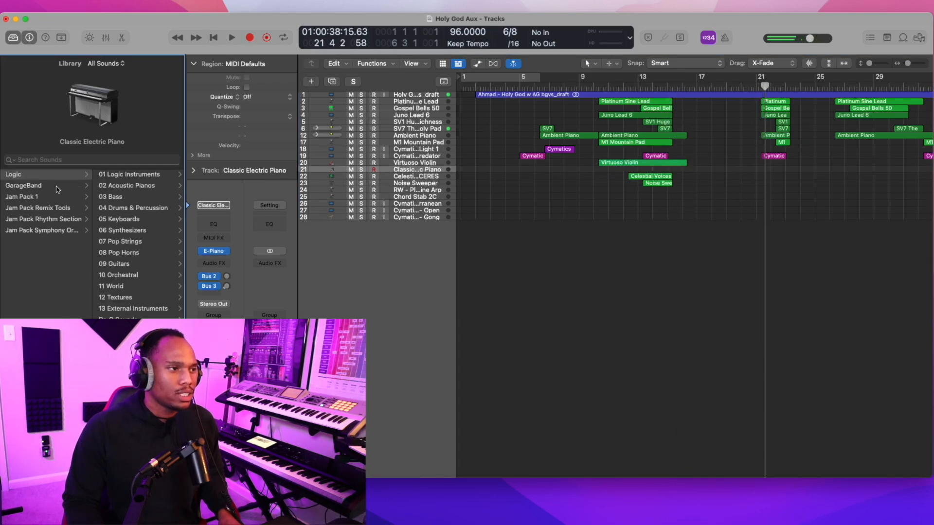
pyautogui.click(57, 187)
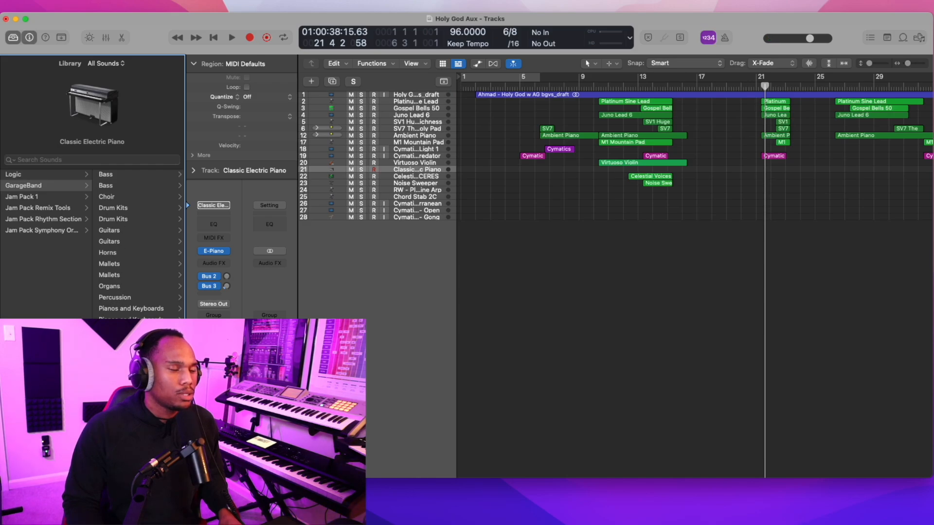
pyautogui.click(112, 369)
pyautogui.click(20, 331)
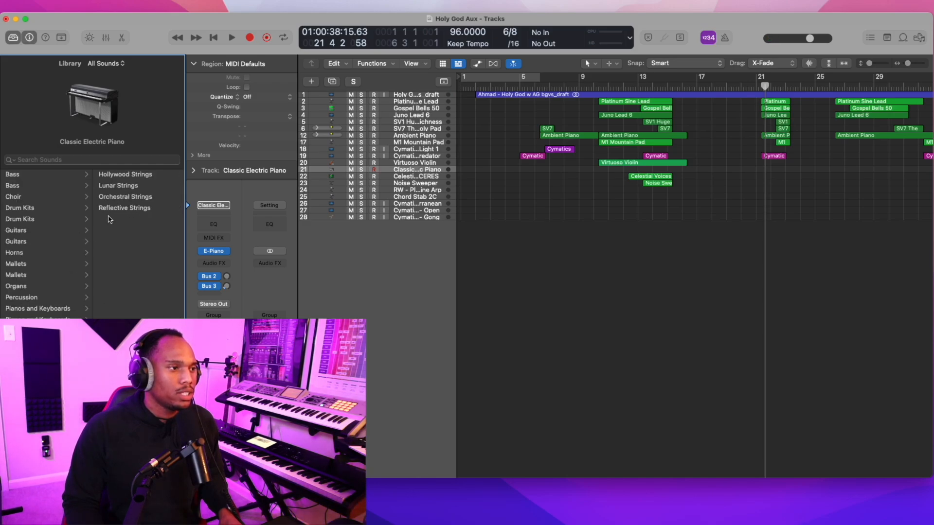
pyautogui.click(123, 197)
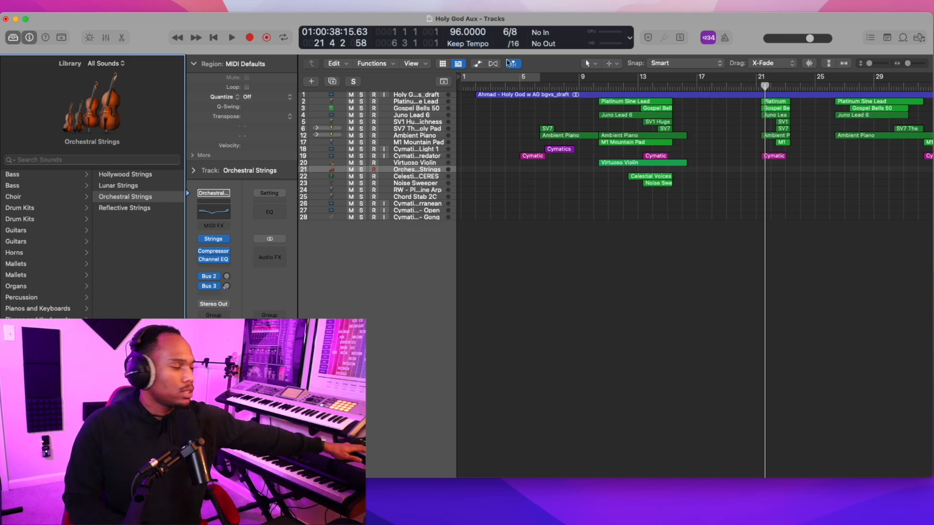
# Record an Orchestral Strings part over about bars 21 to 23 and open it in the Piano Roll.
pyautogui.click(761, 84)
pyautogui.press('r')
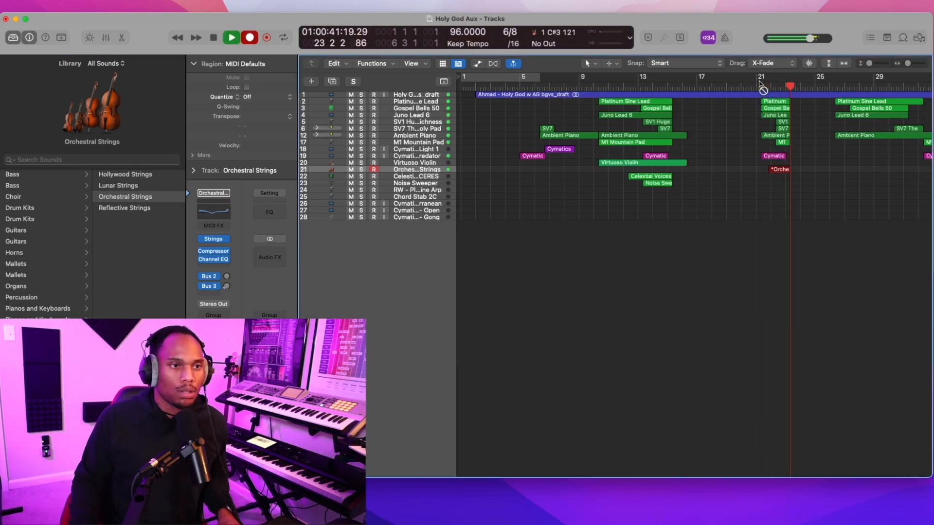
pyautogui.press('r')
pyautogui.press('space')
pyautogui.press('space')
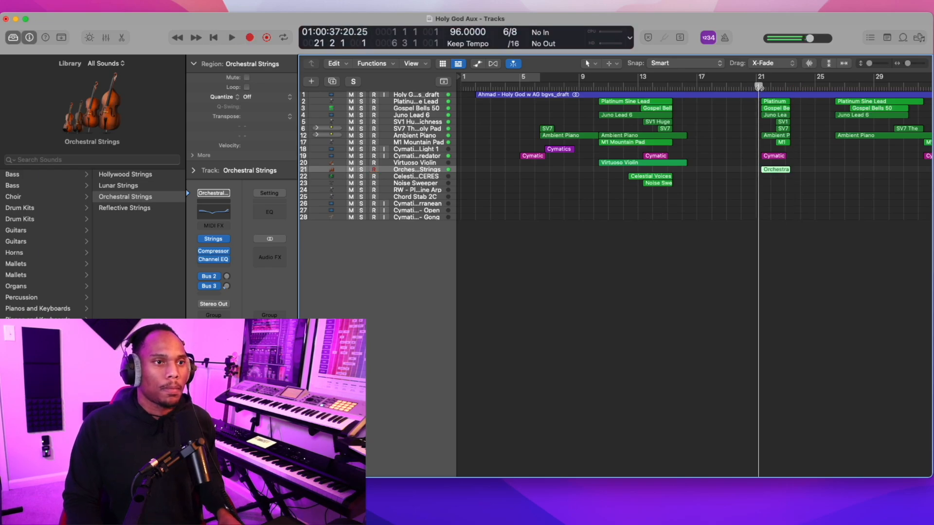
pyautogui.doubleClick(772, 170)
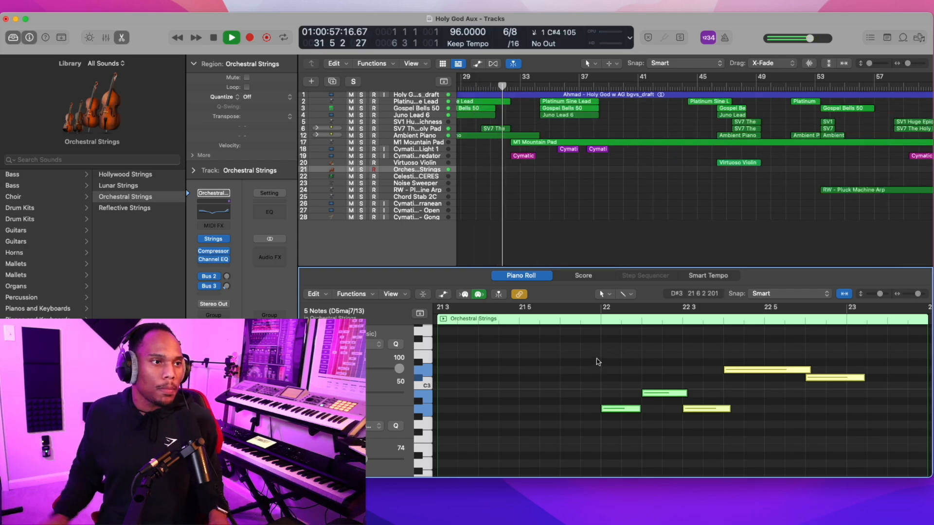
# Arm Virtuoso Violin together with Orchestral Strings and record both over about bars 26 to 32.
pyautogui.hscroll(-5, 597, 362)
pyautogui.hscroll(-5, 567, 184)
pyautogui.press('space')
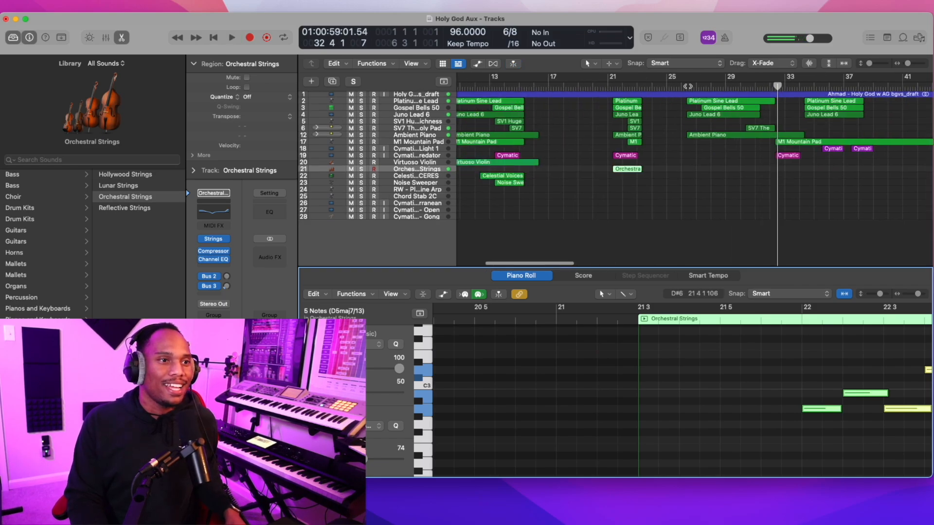
pyautogui.click(686, 87)
pyautogui.click(375, 164)
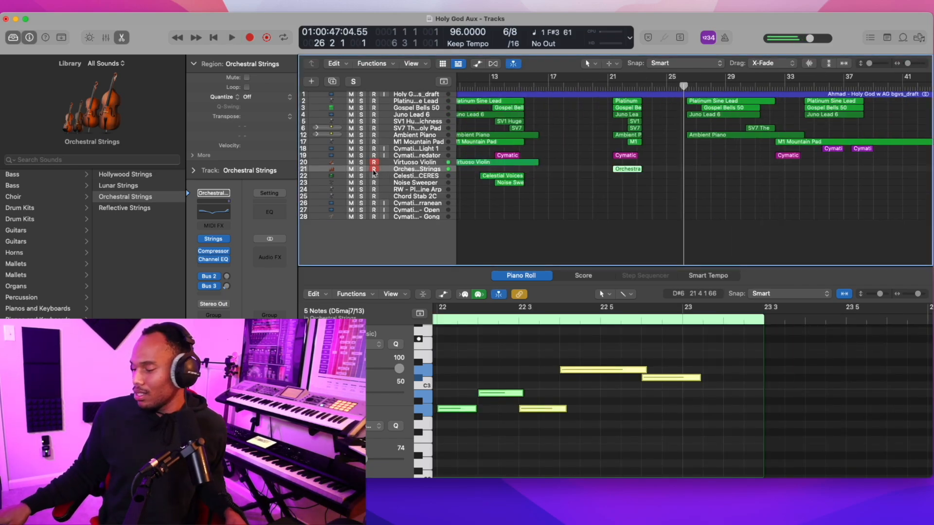
pyautogui.press('r')
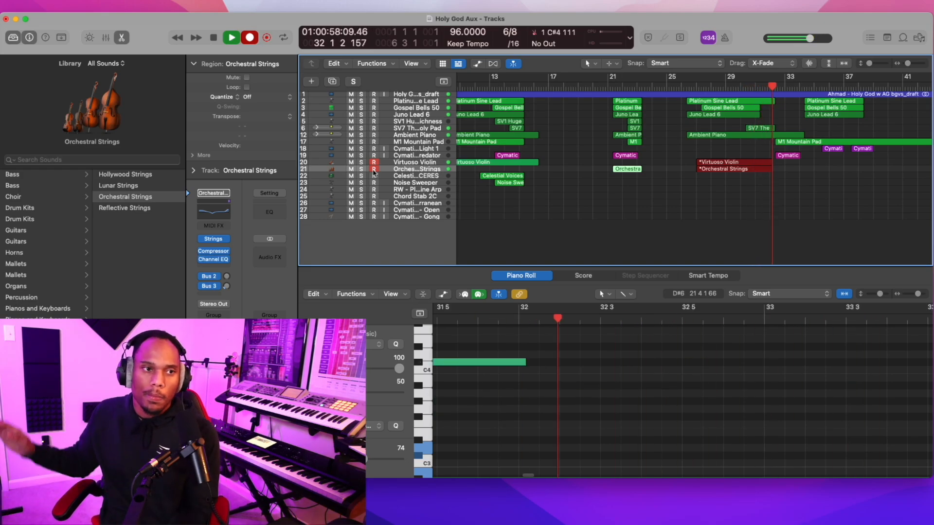
pyautogui.press('space')
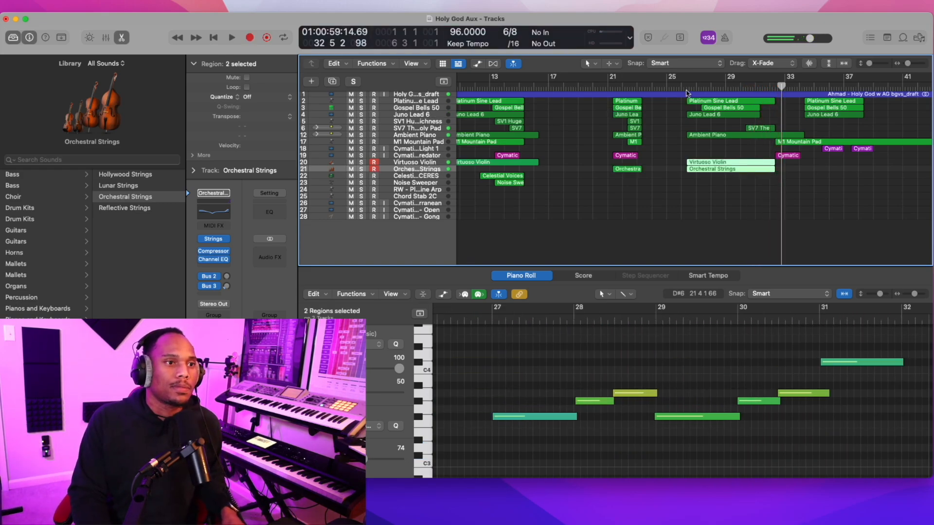
# Disarm the violin and duplicate the Orchestral Strings track with the playhead back at about bar 26.
pyautogui.click(686, 91)
pyautogui.click(376, 164)
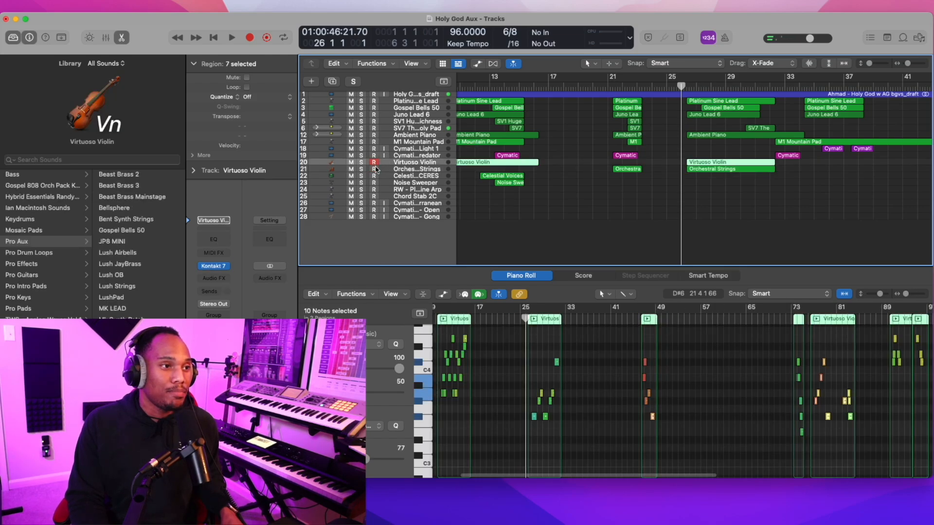
pyautogui.click(396, 170)
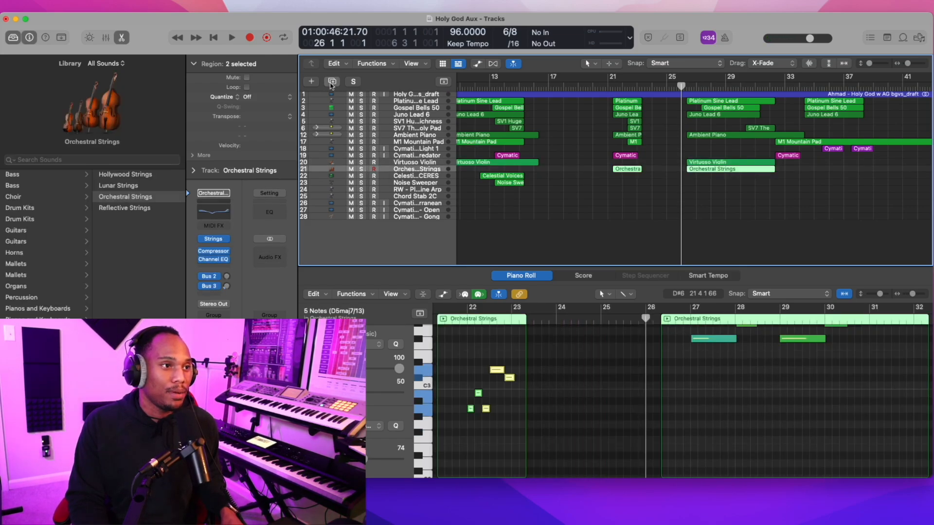
pyautogui.press('super+d')
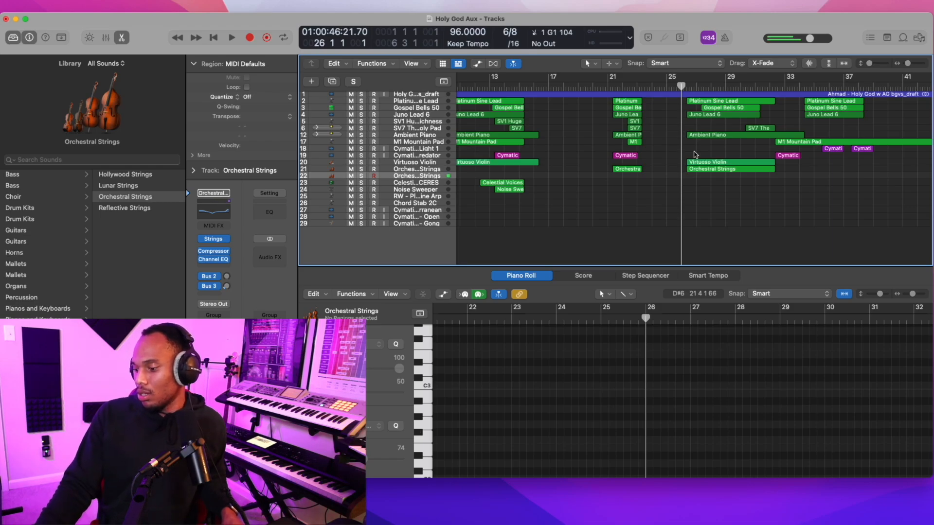
# Record a low strings part on the duplicated track over about bars 27 to 34 and slightly shorten its last long note.
pyautogui.press('r')
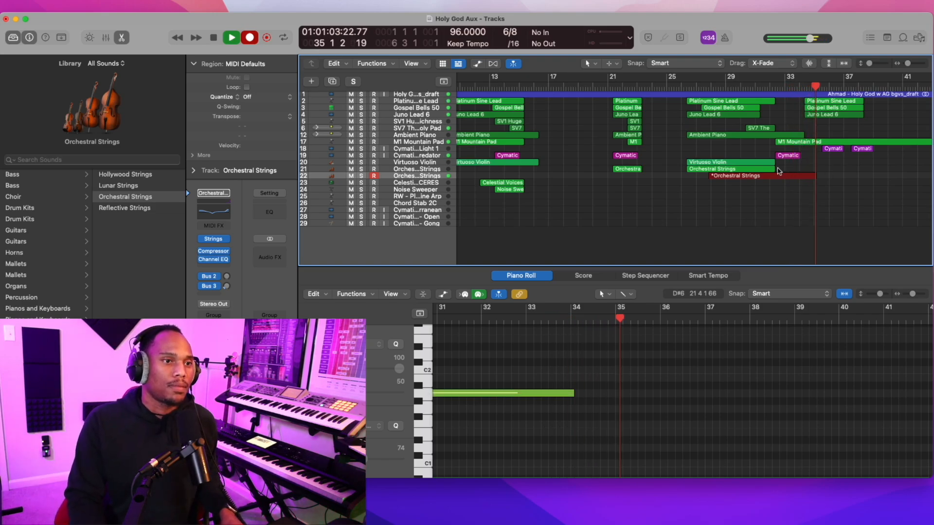
pyautogui.press('space')
pyautogui.moveTo(910, 377); pyautogui.dragTo(904, 377)
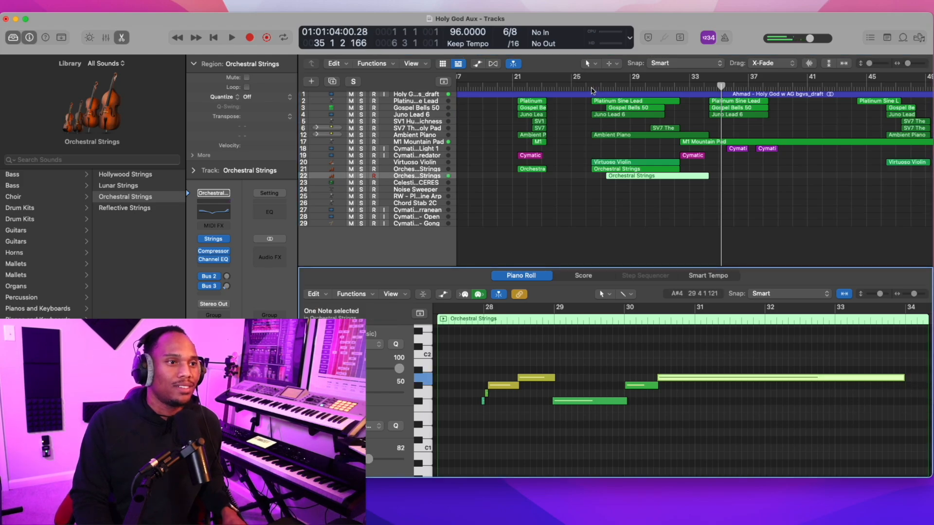
# Play from about bar 26 and record SV1 Huge Epic Richness and SV7 The Holy Pad together over about bars 32 to 34.
pyautogui.click(592, 91)
pyautogui.press('space')
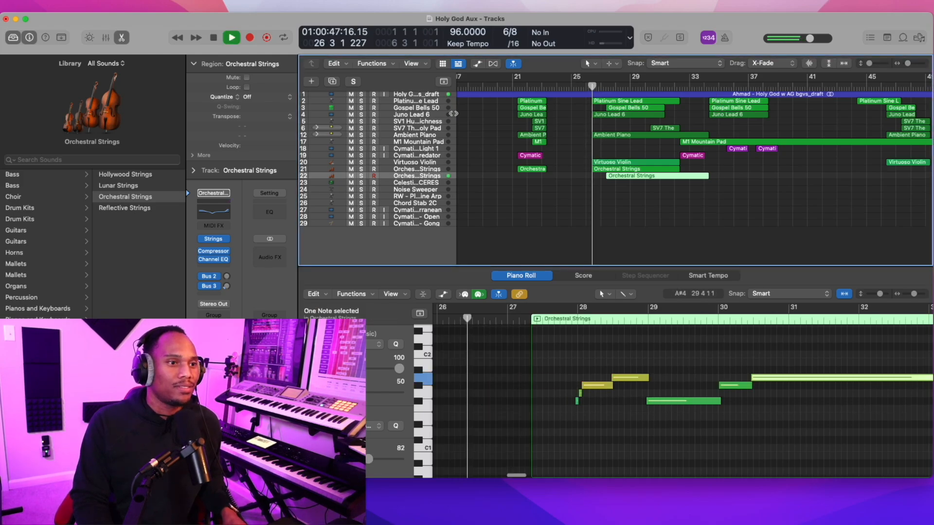
pyautogui.click(407, 142)
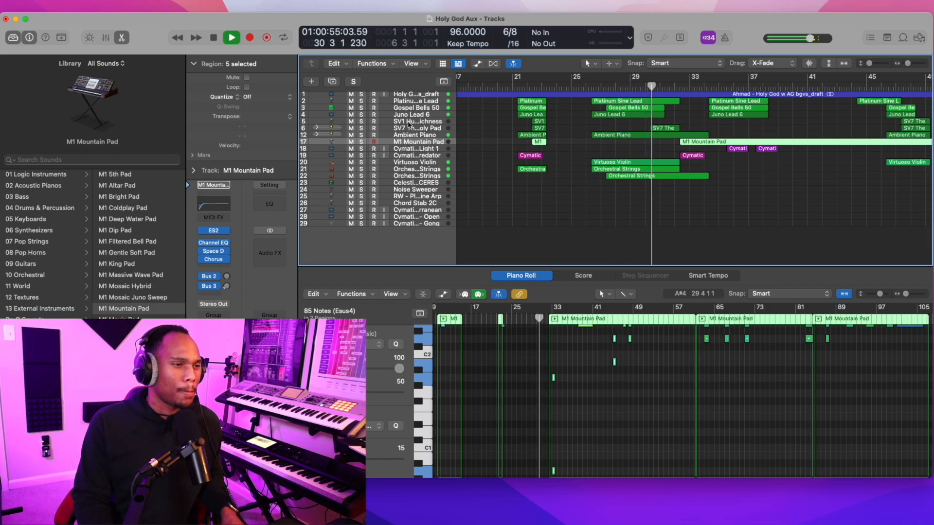
pyautogui.click(409, 122)
pyautogui.press('r')
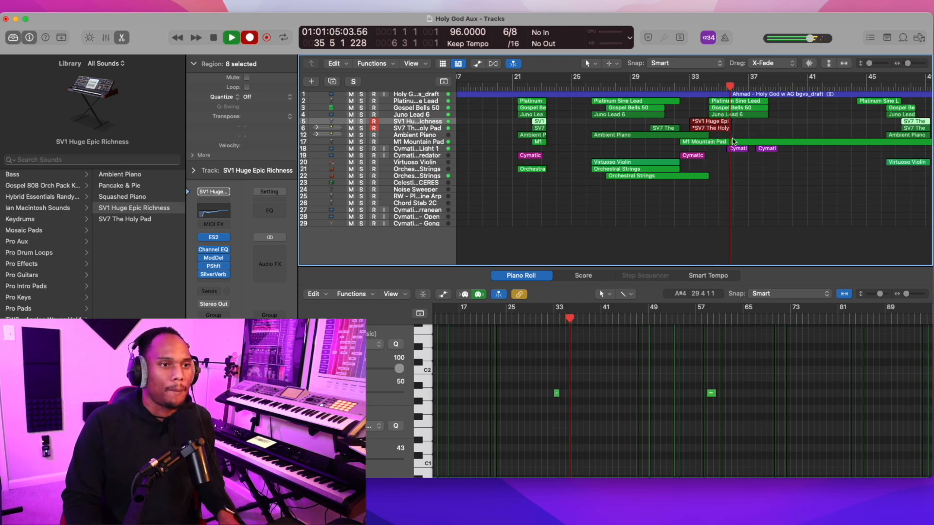
pyautogui.press('space')
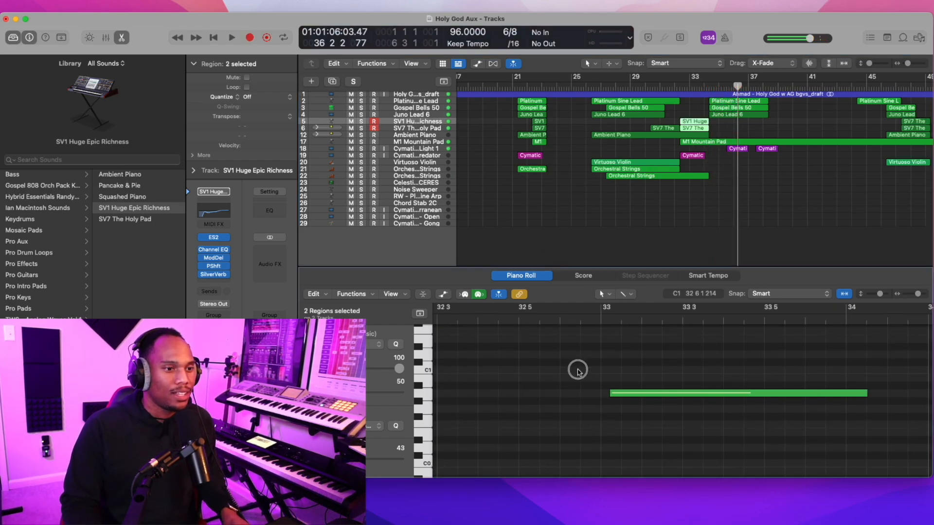
# Play the section from about bar 25 and disarm the SV1 Huge Epic Richness and SV7 The Holy Pad tracks.
pyautogui.click(579, 87)
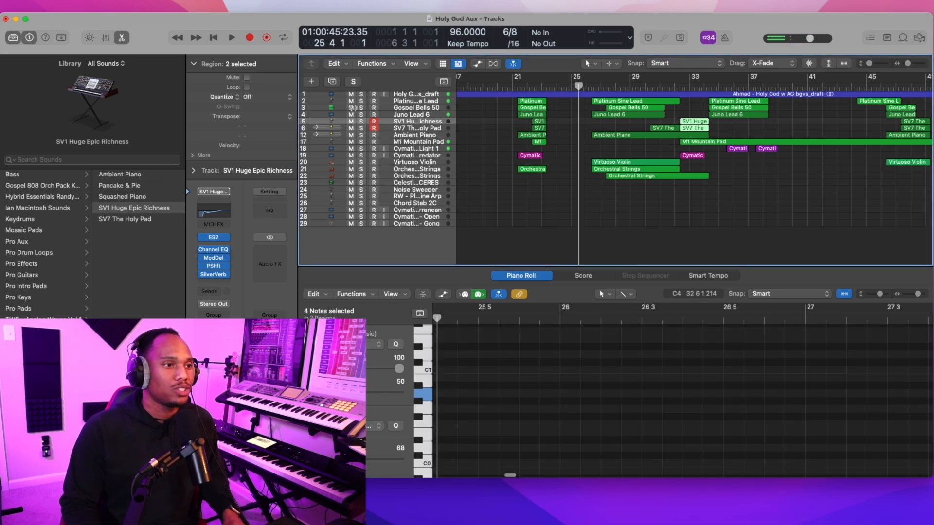
pyautogui.press('space')
pyautogui.click(373, 121)
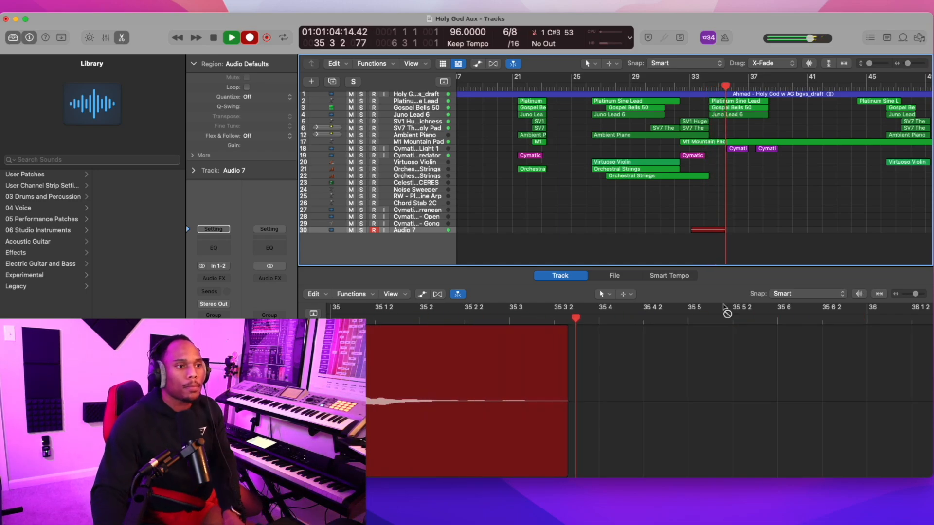
# Try recording keyboard takes on the Audio 7 track from about bar 33 and delete them.
pyautogui.press('space')
pyautogui.press('Delete')
pyautogui.click(691, 90)
pyautogui.press('r')
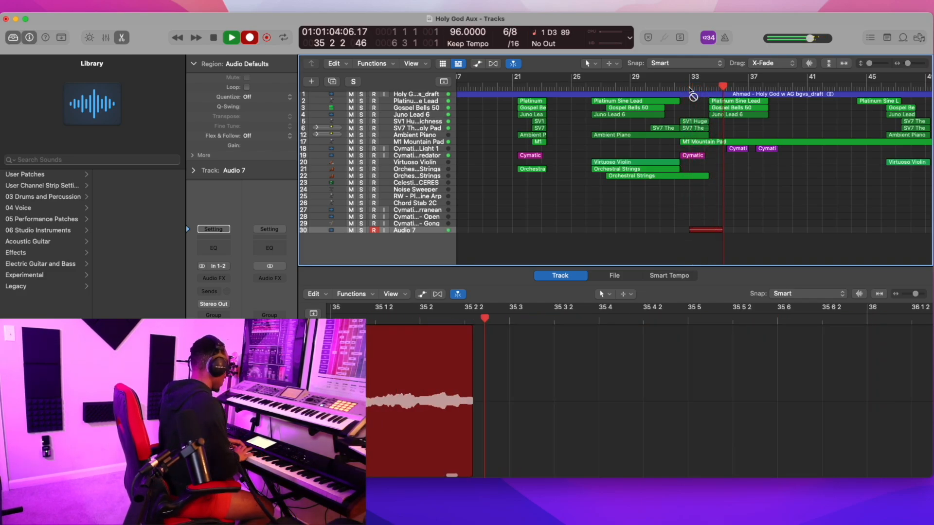
pyautogui.press('space')
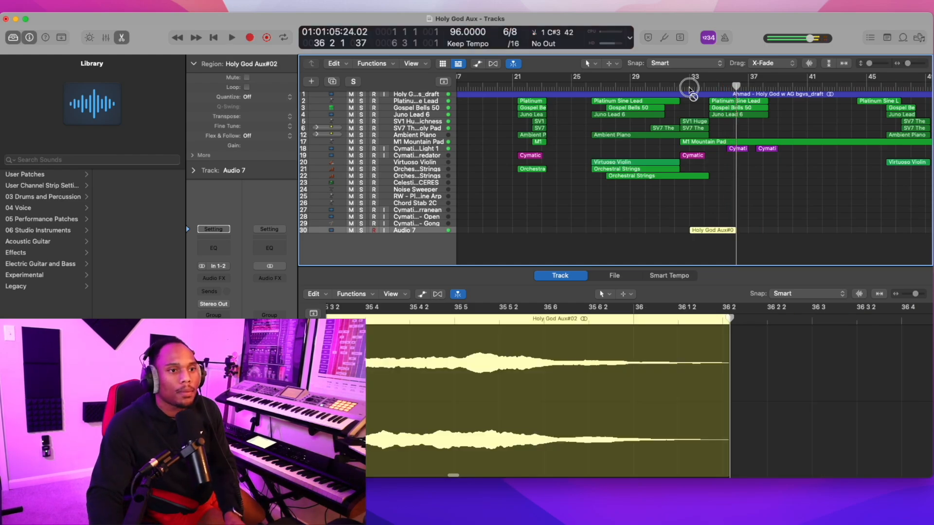
pyautogui.press('Delete')
# Record a keyboard audio take on Audio 7 over about bars 33 to 37 and play it back.
pyautogui.press('r')
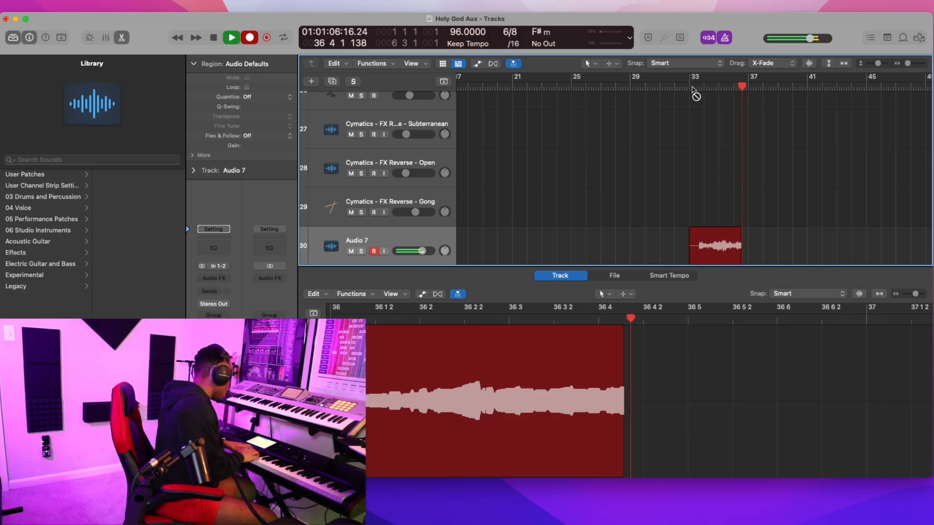
pyautogui.press('space')
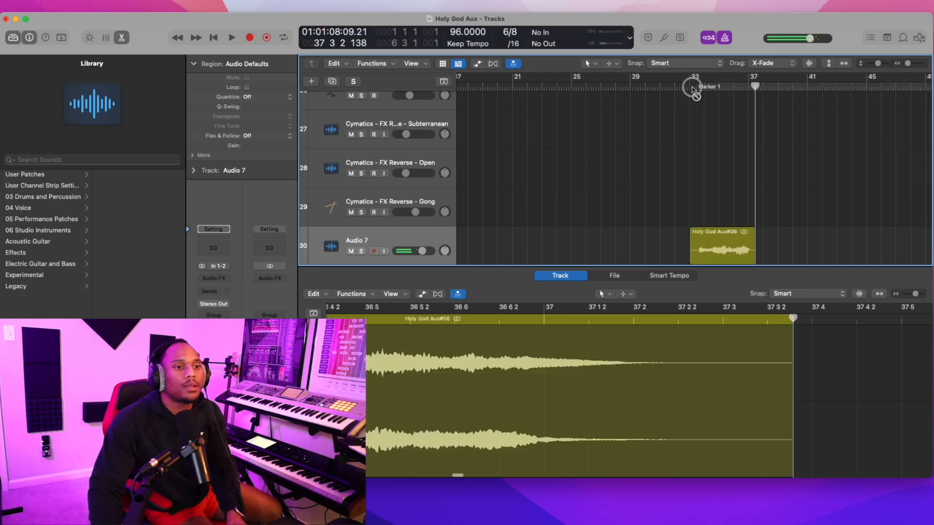
pyautogui.click(694, 88)
pyautogui.press('space')
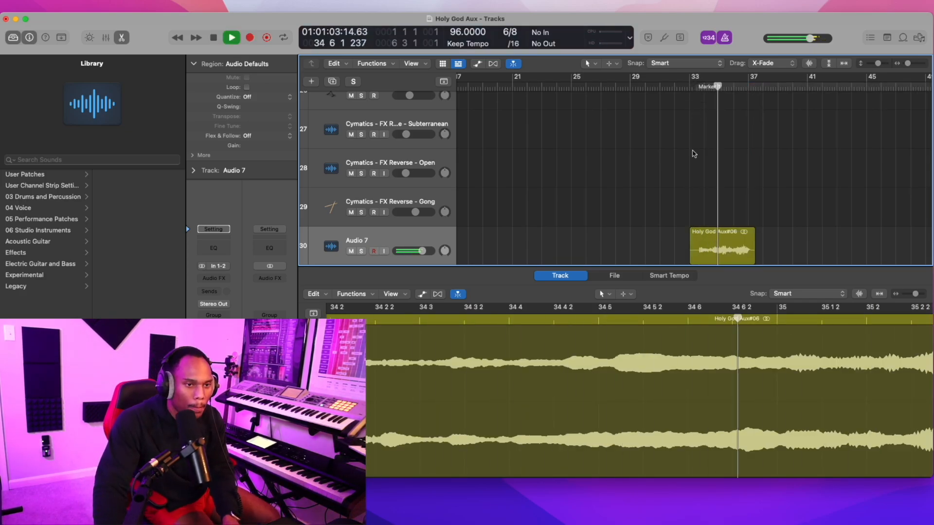
pyautogui.scroll(3, 731, 205)
pyautogui.scroll(1, 731, 206)
pyautogui.press('space')
# Record a further take on Audio 7 from about bar 36 and lower the track's volume during playback.
pyautogui.click(742, 86)
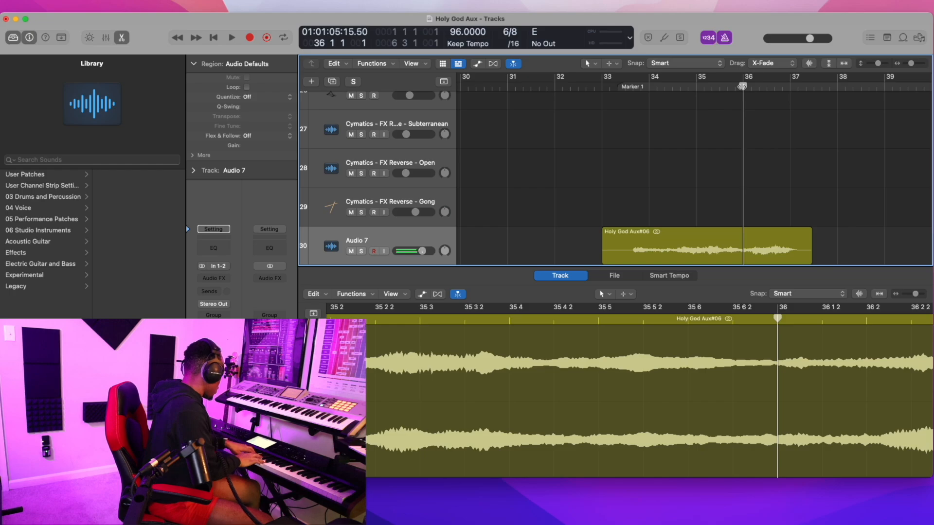
pyautogui.press('e')
pyautogui.press('space')
pyautogui.moveTo(422, 415); pyautogui.dragTo(413, 417)
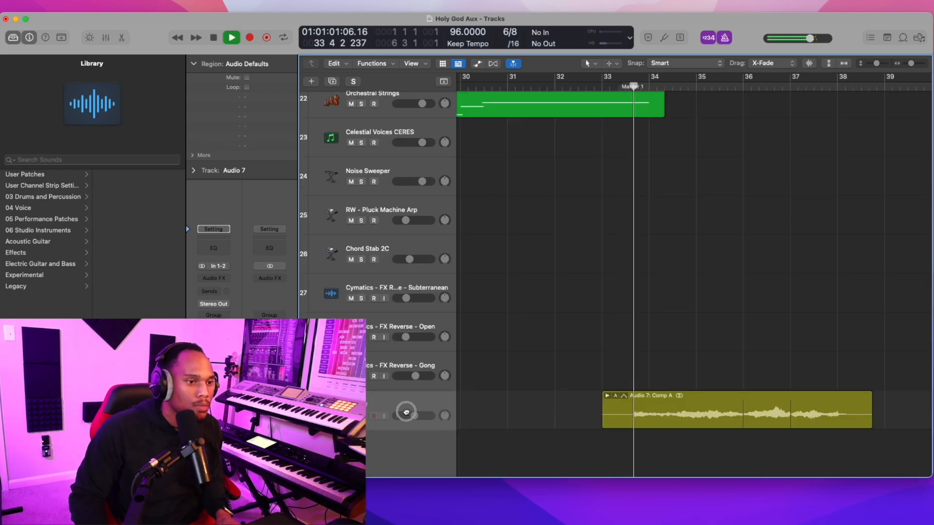
pyautogui.moveTo(413, 417); pyautogui.dragTo(410, 419)
pyautogui.press('space')
# Record a Celestial Voices CERES part over about bars 34 to 38.
pyautogui.click(388, 141)
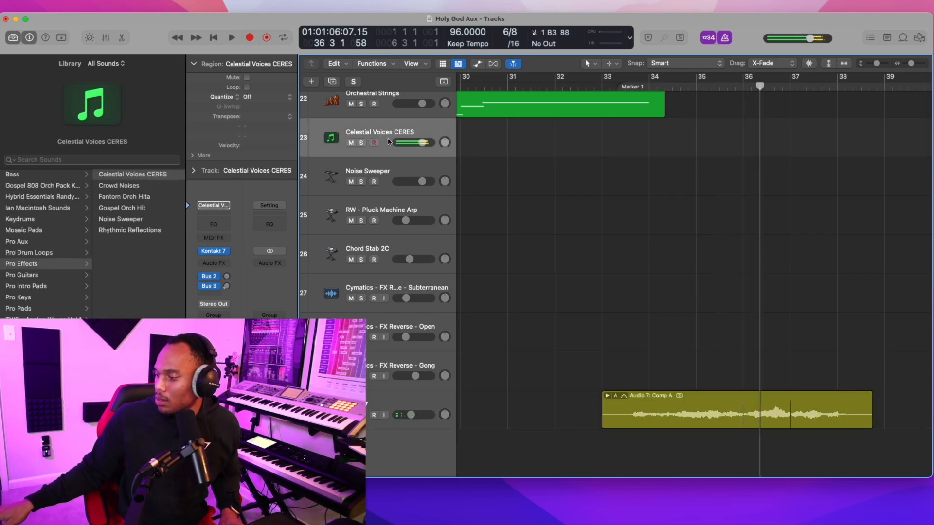
pyautogui.press('r')
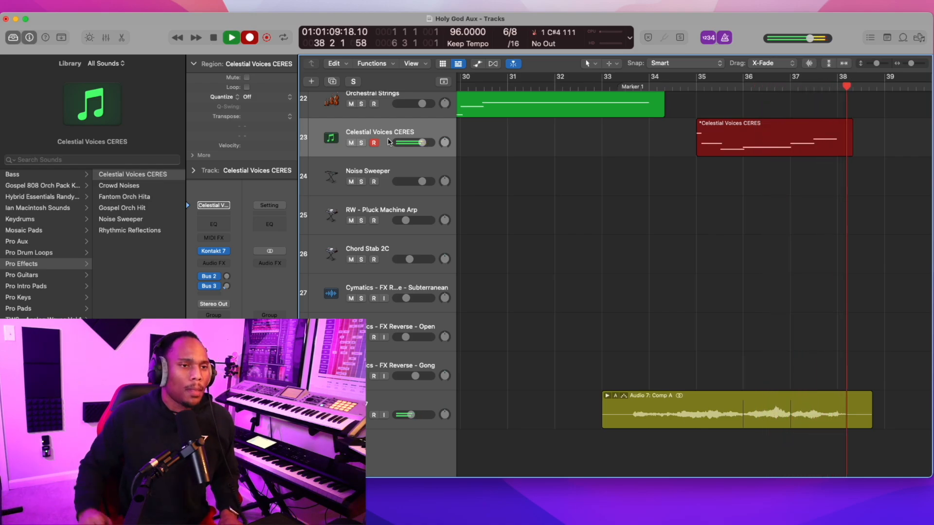
pyautogui.press('space')
# Record a short Noise Sweeper part on track 24 over about bars 37 to 38.
pyautogui.click(384, 175)
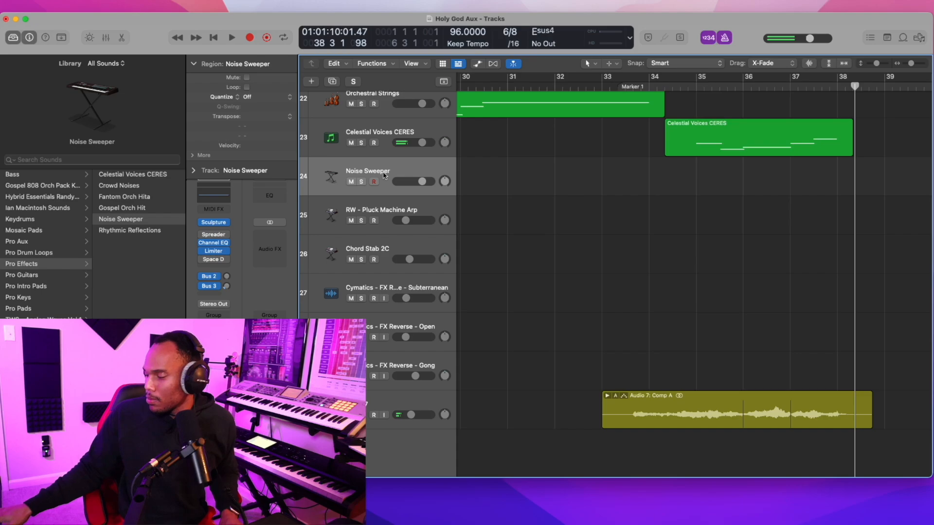
pyautogui.press('r')
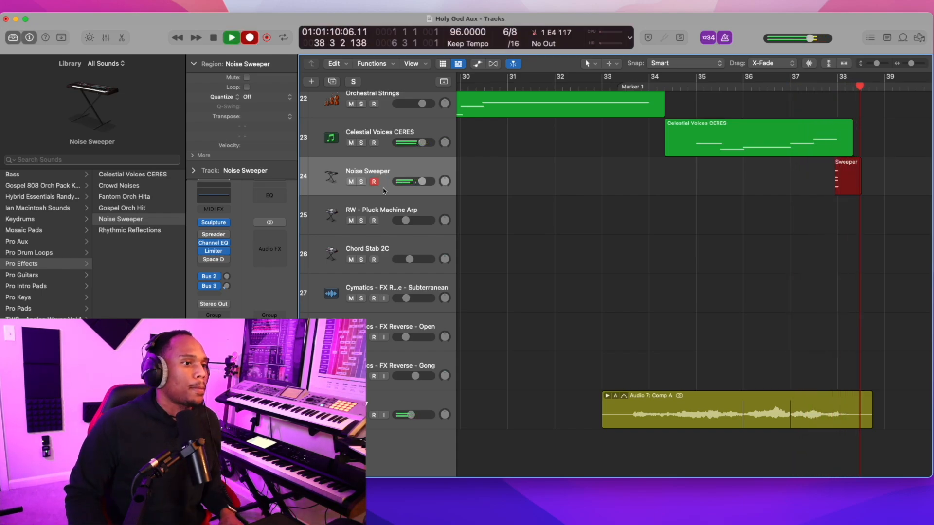
pyautogui.press('space')
# Record a short Chord Stab 2C part on track 26 over about bars 37 to 38.
pyautogui.click(378, 251)
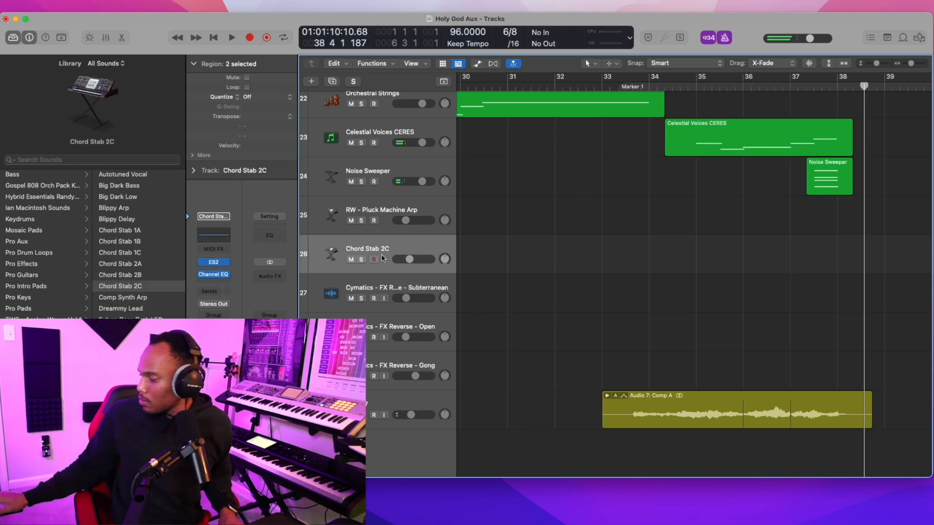
pyautogui.press('r')
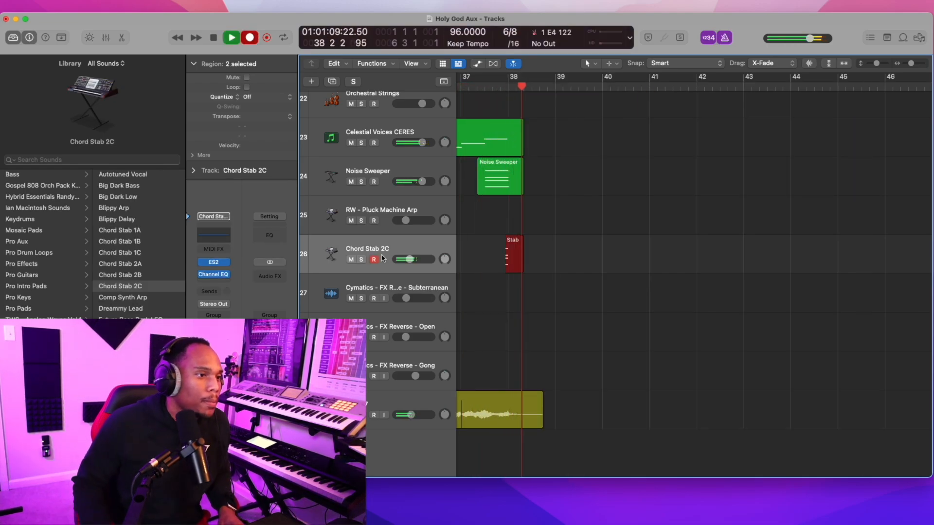
pyautogui.press('space')
# Record a short Orchestral Strings part on track 22 over about bars 37 to 38.
pyautogui.press('Up')
pyautogui.press('Up')
pyautogui.press('Up')
pyautogui.press('Up')
pyautogui.press('r')
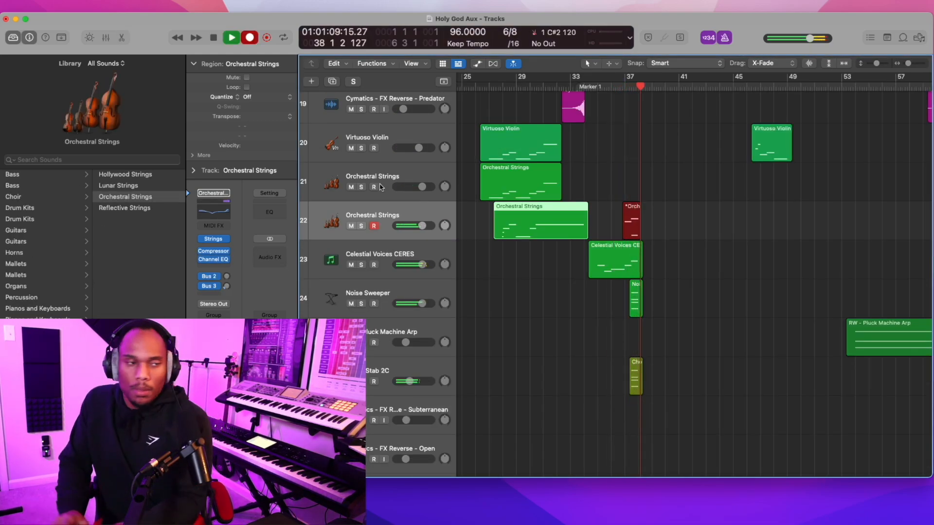
pyautogui.press('space')
# Arm the Virtuoso Violin and the Orchestral Strings on track 21 together and record both over about bars 34 to 38.
pyautogui.click(576, 82)
pyautogui.press('space')
pyautogui.click(373, 185)
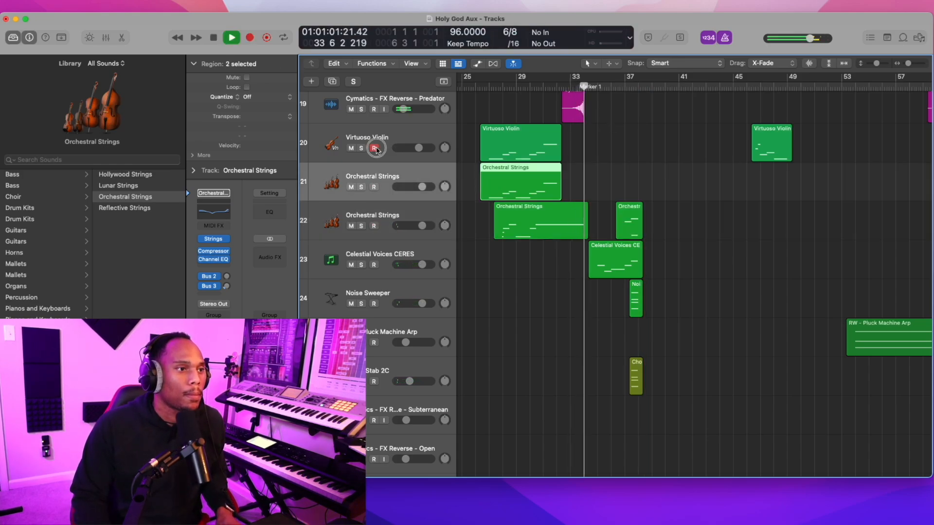
pyautogui.click(374, 186)
pyautogui.press('r')
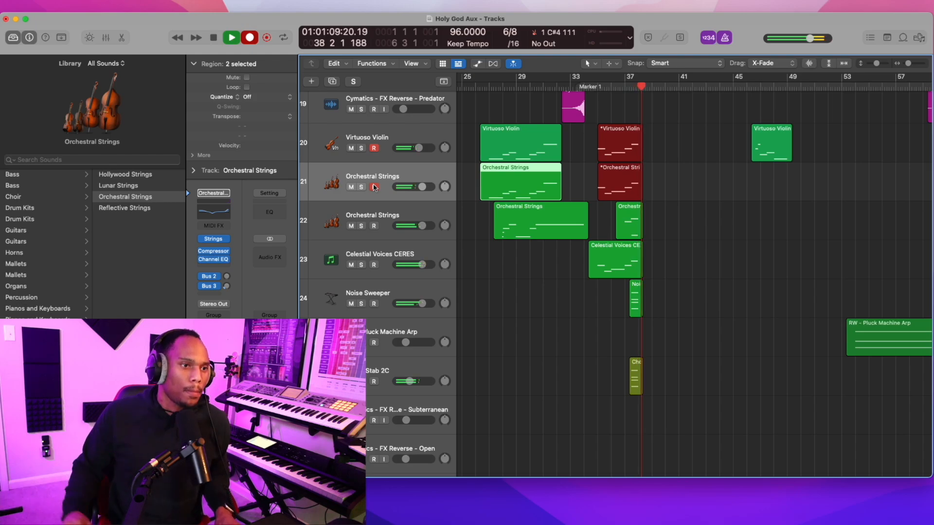
pyautogui.press('space')
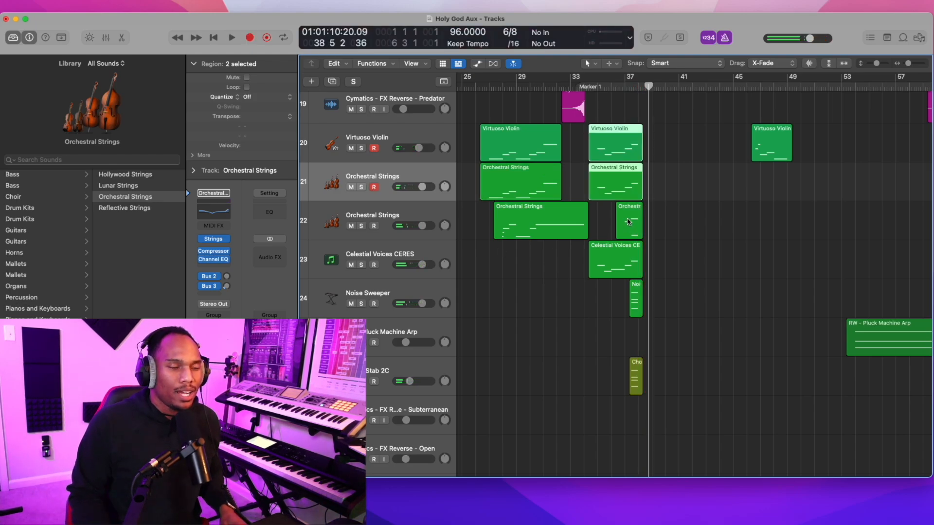
# Delete the short Orchestral Strings region on track 22 and overdub the violin and track 21 strings from about bar 37.
pyautogui.click(627, 222)
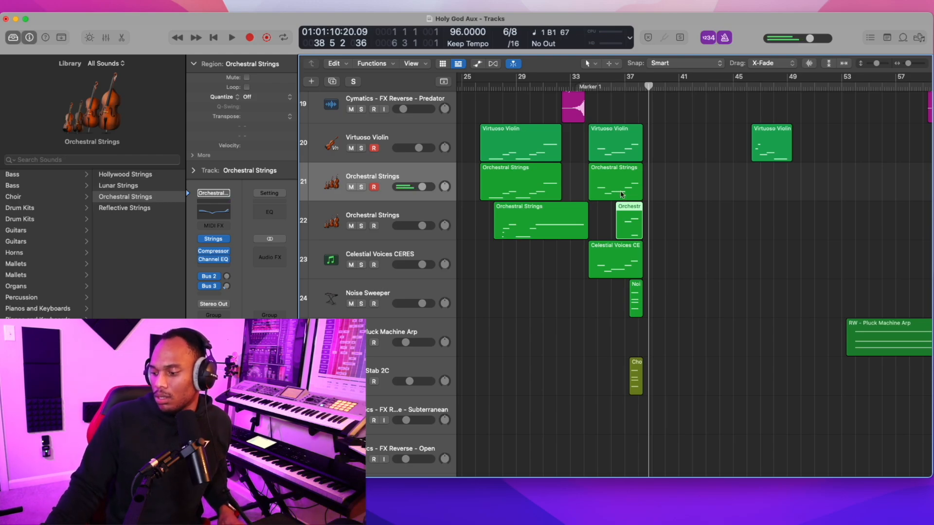
pyautogui.press('Delete')
pyautogui.press('r')
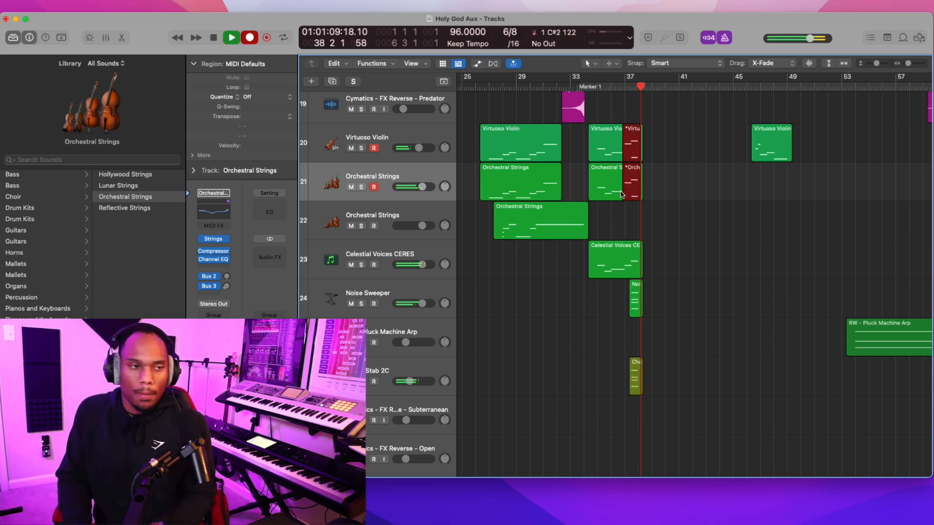
pyautogui.press('space')
# Record an Orchestral Strings part on track 22 over about bars 34 to 38.
pyautogui.press('Down')
pyautogui.press('r')
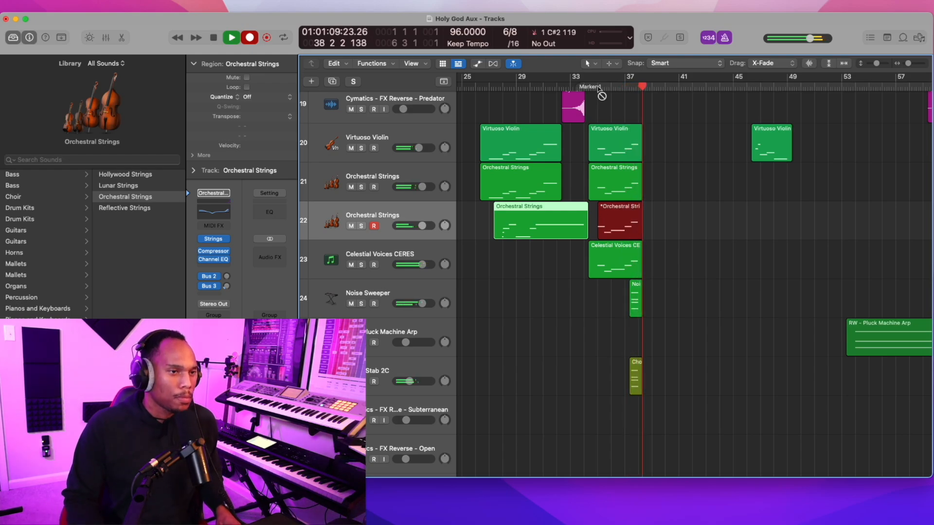
# Record a keyboard audio take on Audio 7 over about bars 51 to 61.
pyautogui.moveTo(878, 65); pyautogui.dragTo(869, 64)
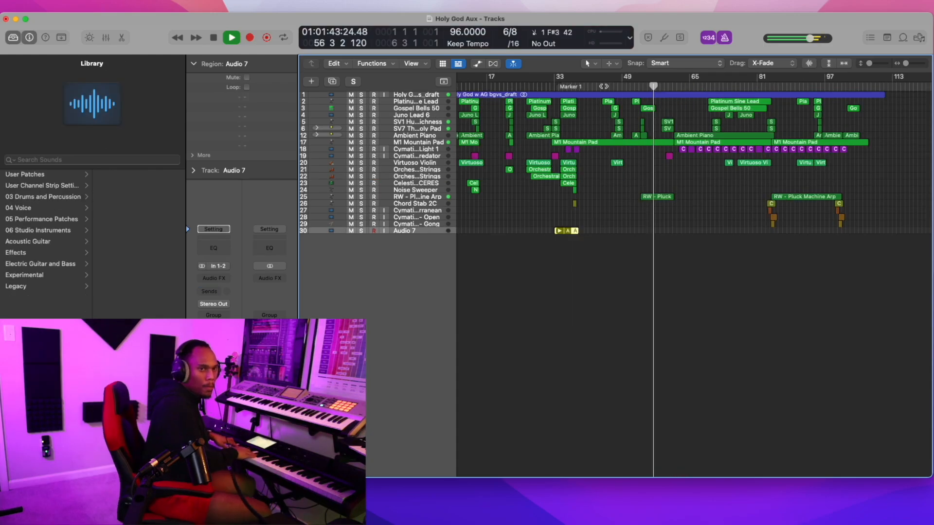
pyautogui.click(628, 84)
pyautogui.press('r')
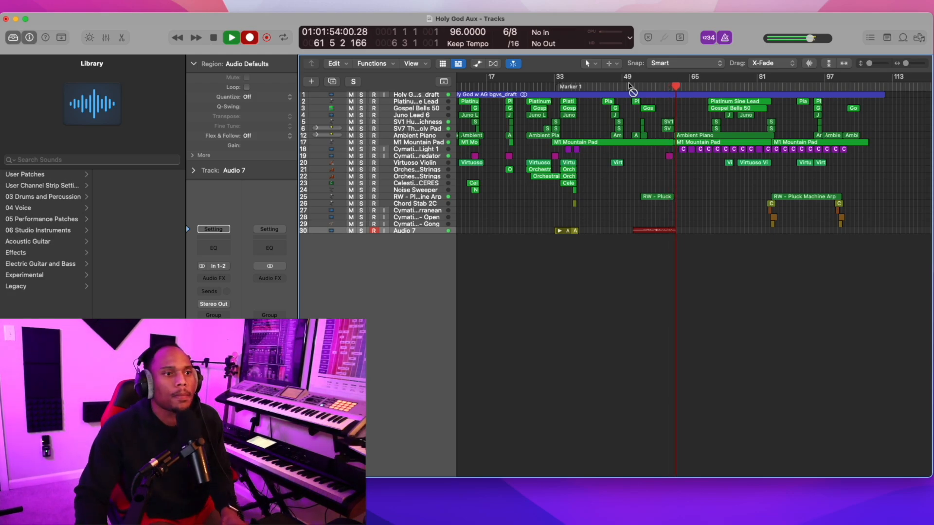
pyautogui.press('space')
# Play the Audio 7 take from about bar 47 and remove the part of it after about bar 48.
pyautogui.click(583, 295)
pyautogui.press('space')
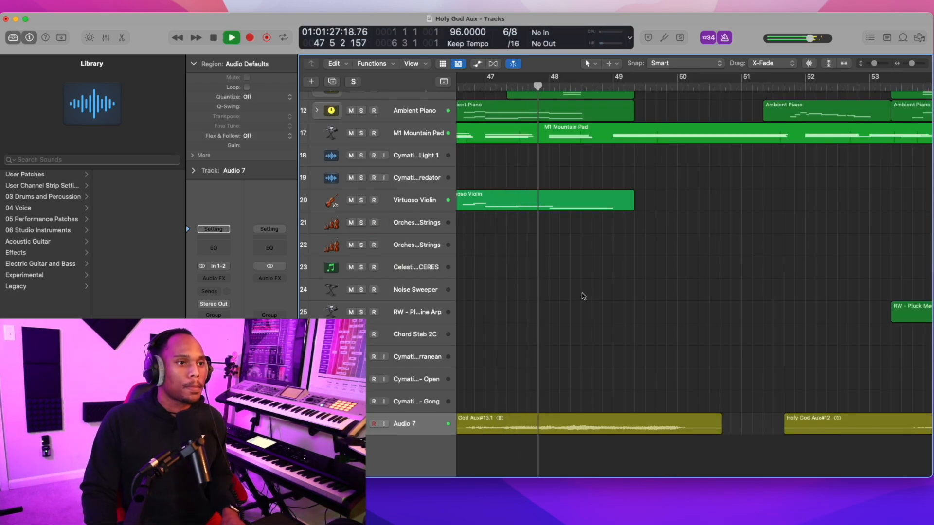
pyautogui.press('space')
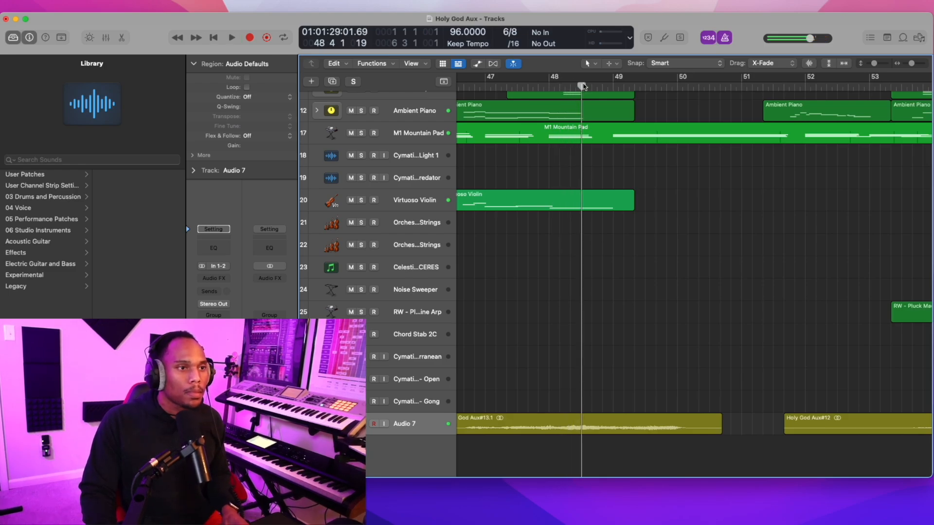
pyautogui.click(581, 419)
pyautogui.press('Delete')
# Listen through the gap between the Audio 7 regions and record a take filling it from about bar 48 to 54.
pyautogui.press('space')
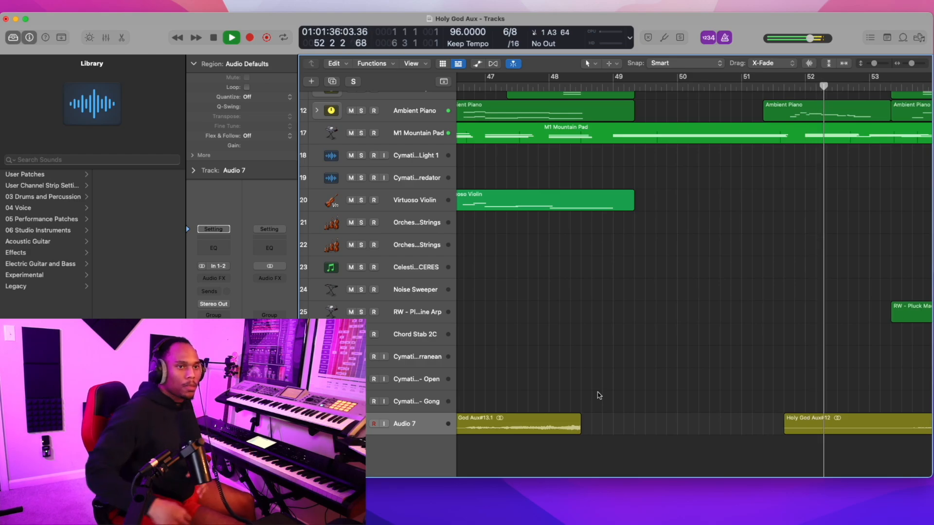
pyautogui.hscroll(5, 631, 384)
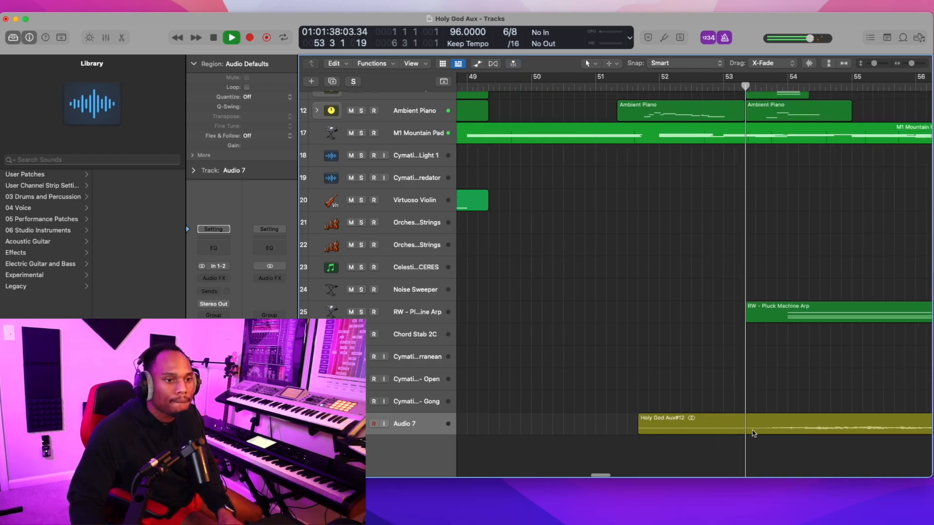
pyautogui.press('space')
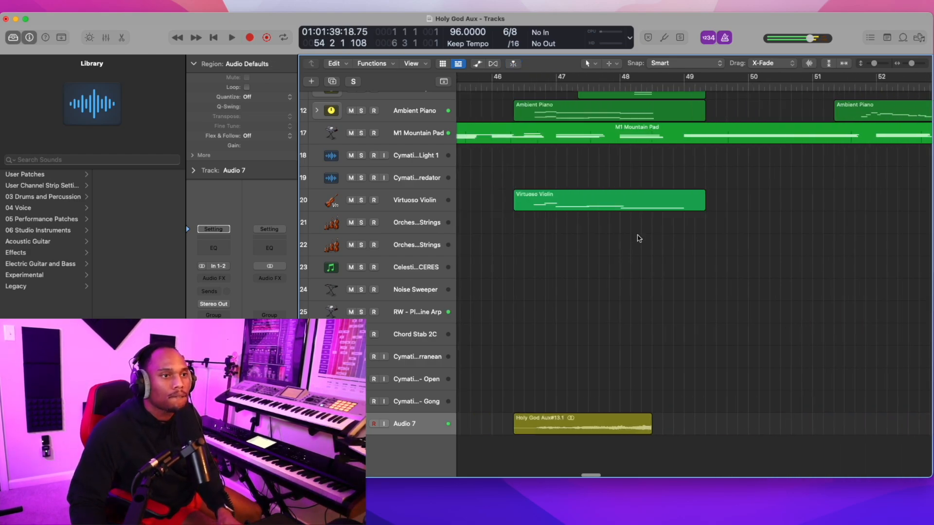
pyautogui.press('space')
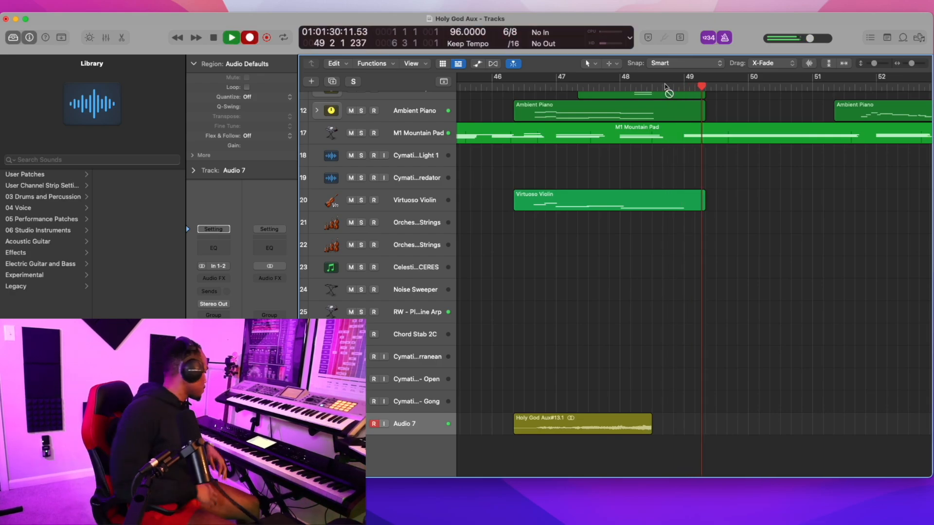
pyautogui.press('r')
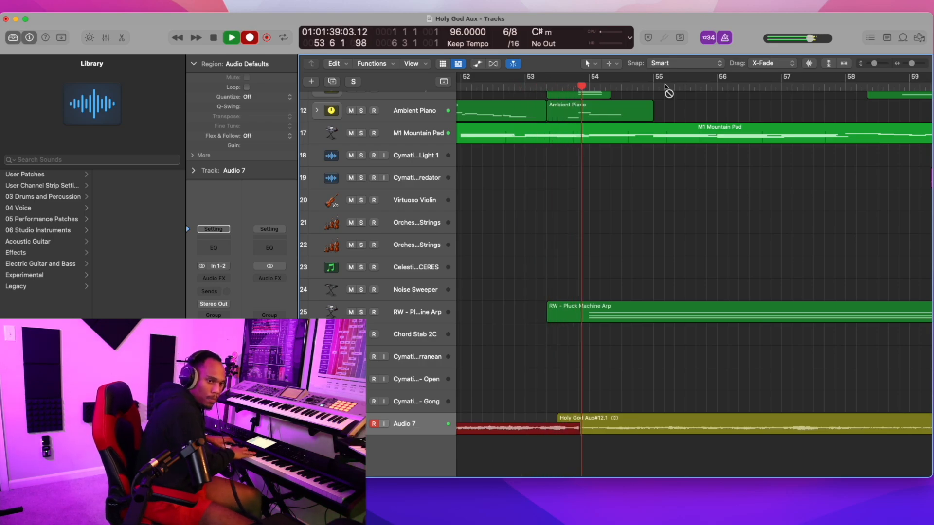
pyautogui.press('space')
# Play back the new Audio 7 take from about bar 48 to check how it joins the neighbouring regions.
pyautogui.press('super+Left')
pyautogui.press('super+Left')
pyautogui.press('super+Left')
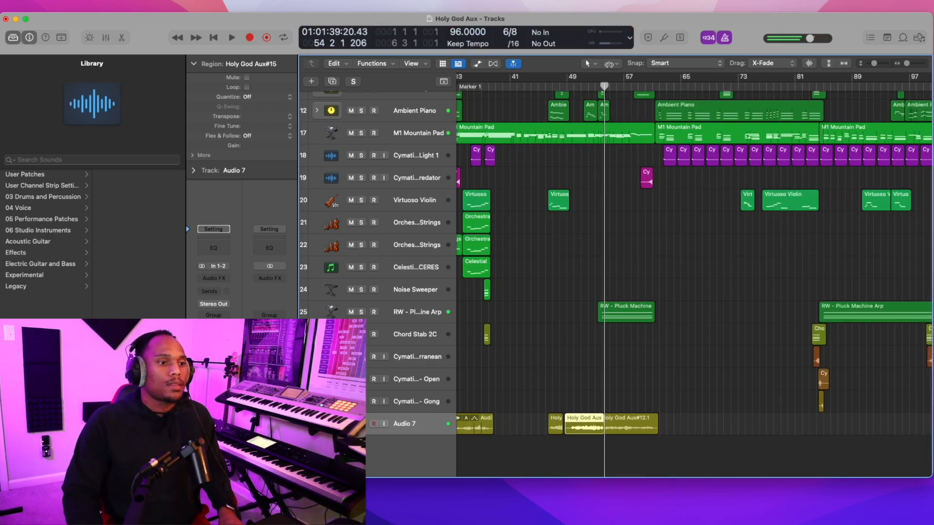
pyautogui.click(561, 84)
pyautogui.press('space')
pyautogui.press('super+Right')
pyautogui.press('super+Right')
pyautogui.press('super+Right')
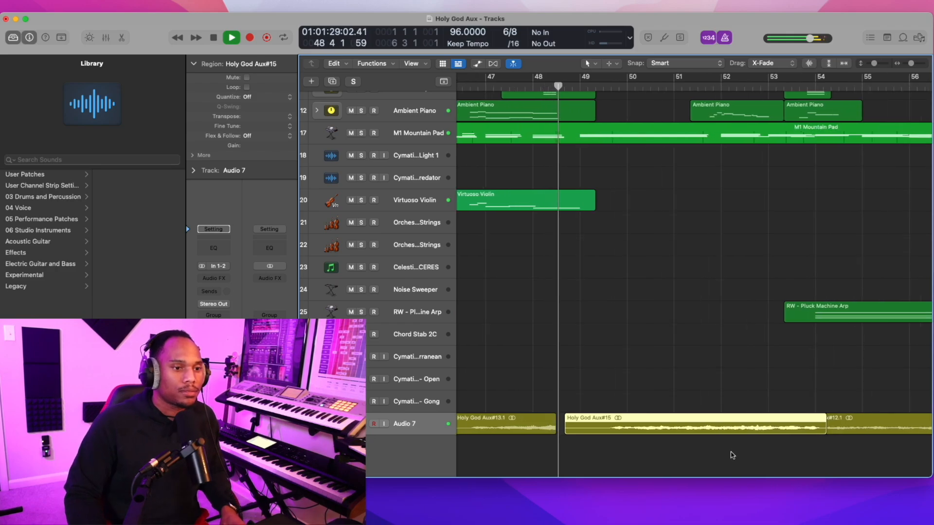
# Try to trim the end of the new take where it overlaps the following Audio 7 region near bar 54.
pyautogui.moveTo(817, 429)
pyautogui.mouseDown()
pyautogui.moveTo(813, 454)
pyautogui.moveTo(780, 442)
pyautogui.moveTo(826, 432)
pyautogui.mouseUp()
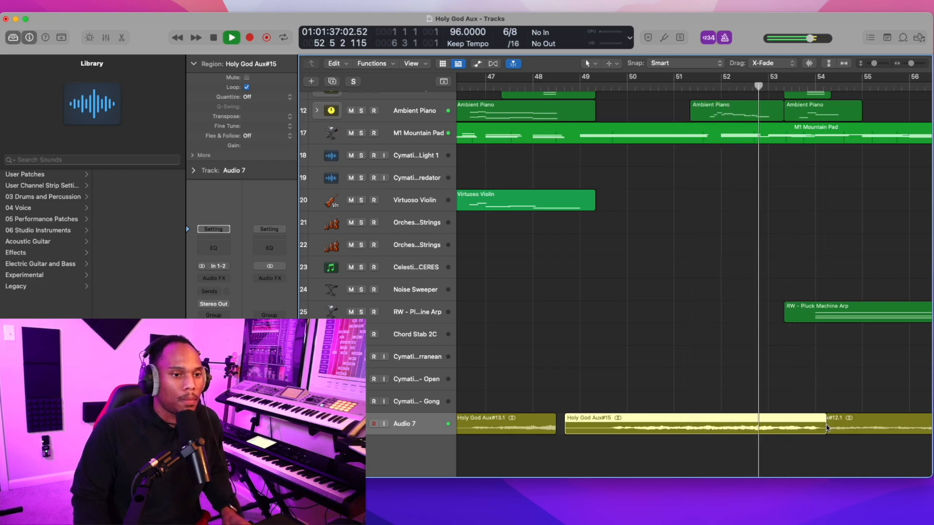
pyautogui.hscroll(2, 822, 427)
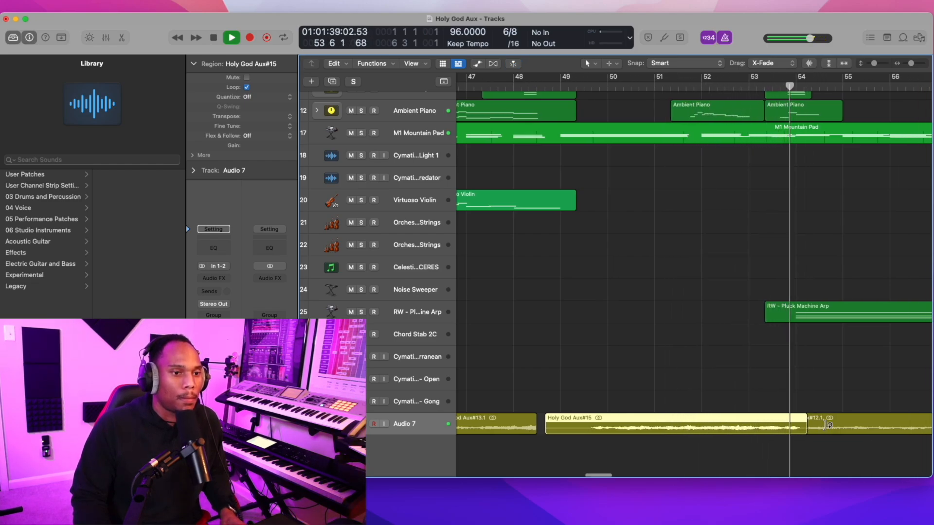
pyautogui.click(817, 428)
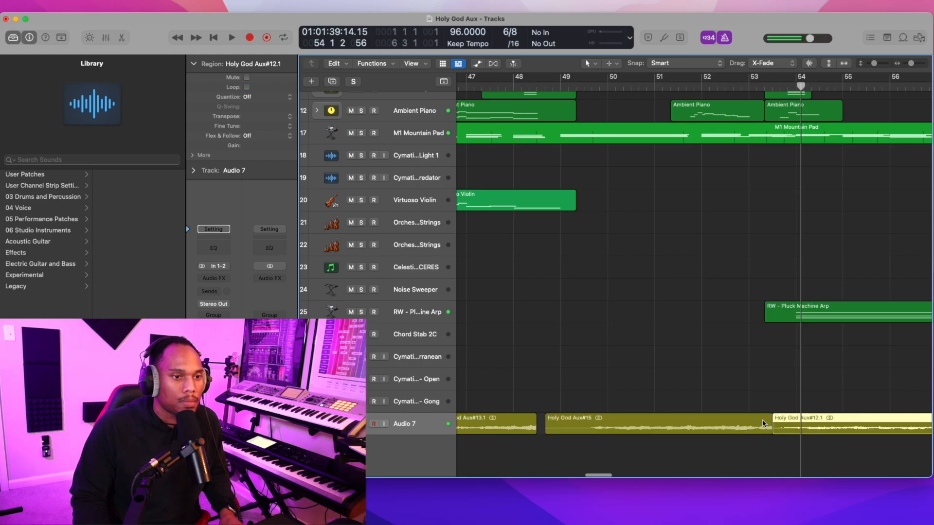
pyautogui.click(763, 423)
pyautogui.hscroll(5, 700, 389)
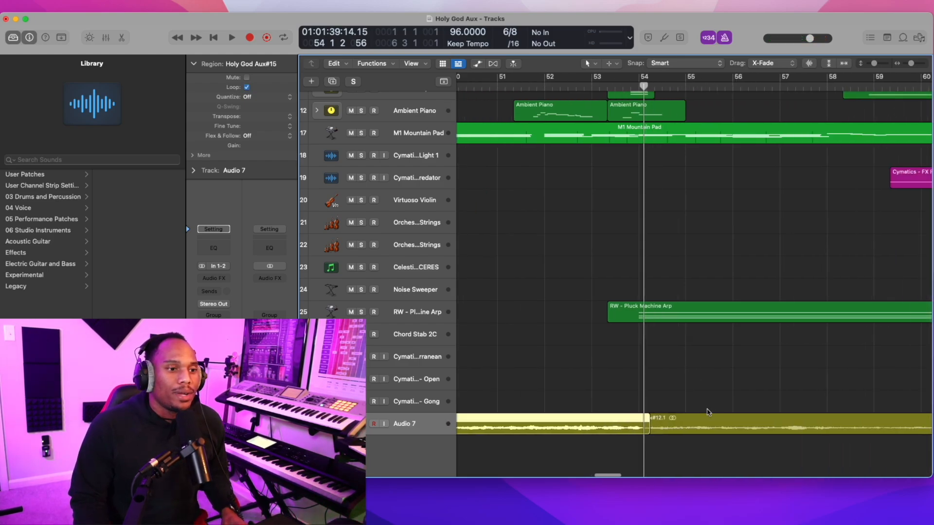
pyautogui.moveTo(646, 428); pyautogui.dragTo(637, 428)
pyautogui.click(665, 424)
pyautogui.click(595, 430)
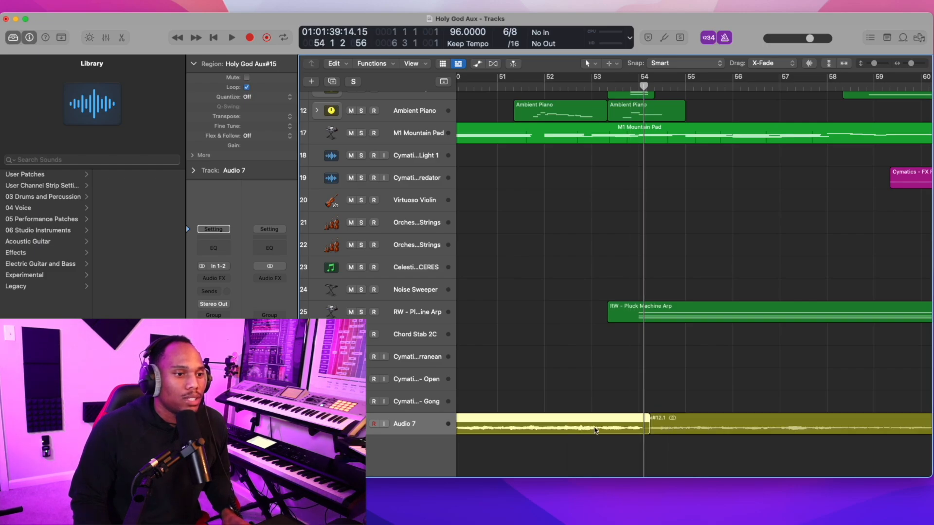
# Add a new audio track below Audio 7 and move the overlapping take onto it at the same position.
pyautogui.click(334, 90)
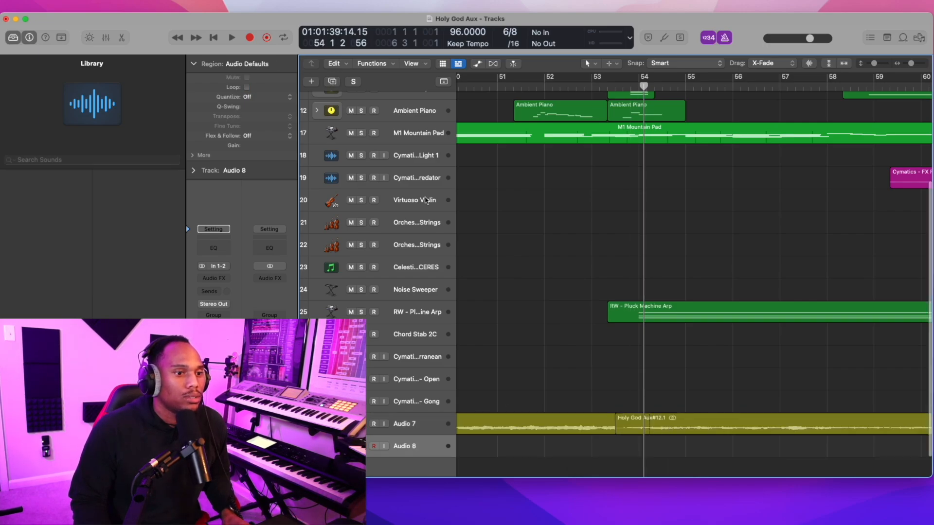
pyautogui.moveTo(530, 418); pyautogui.dragTo(530, 444)
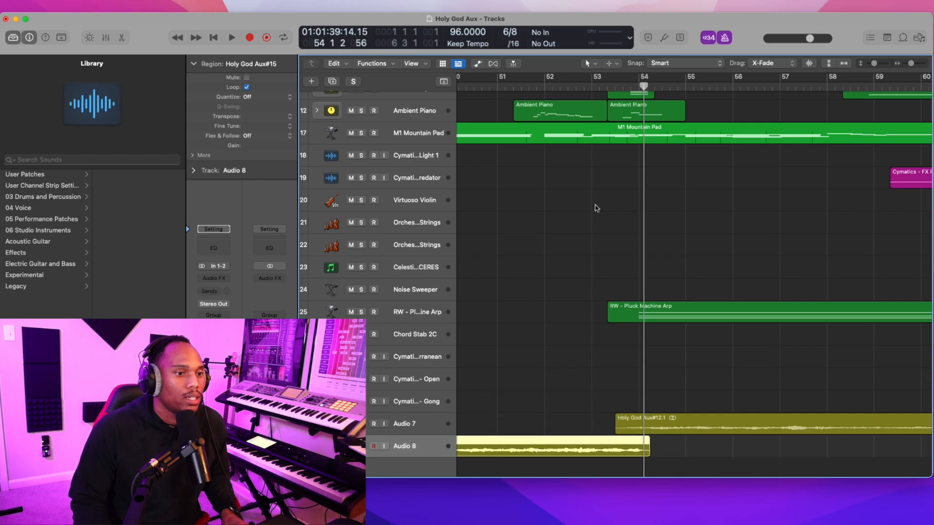
# Cut off the end of the Audio 8 take at 53 4 1 1, then extend it slightly while auditioning both audio regions soloed.
pyautogui.moveTo(647, 457); pyautogui.dragTo(615, 448)
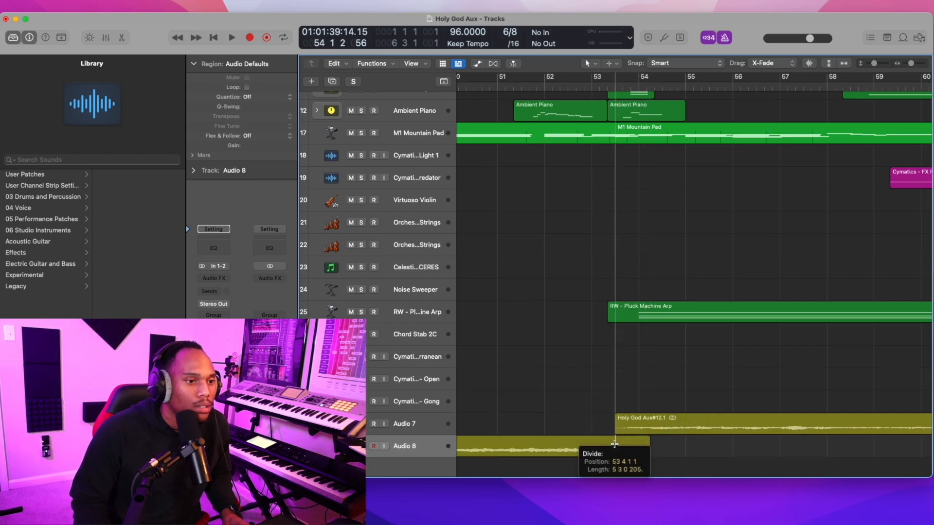
pyautogui.hotkey('shift', 'Return')
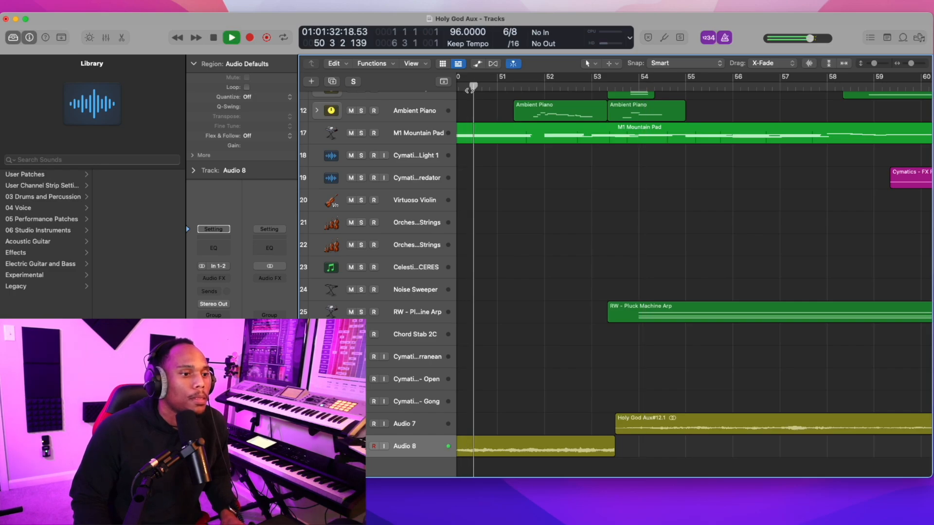
pyautogui.hotkey('ctrl', 's')
pyautogui.keyDown('shift'); pyautogui.click(627, 426); pyautogui.keyUp('shift')
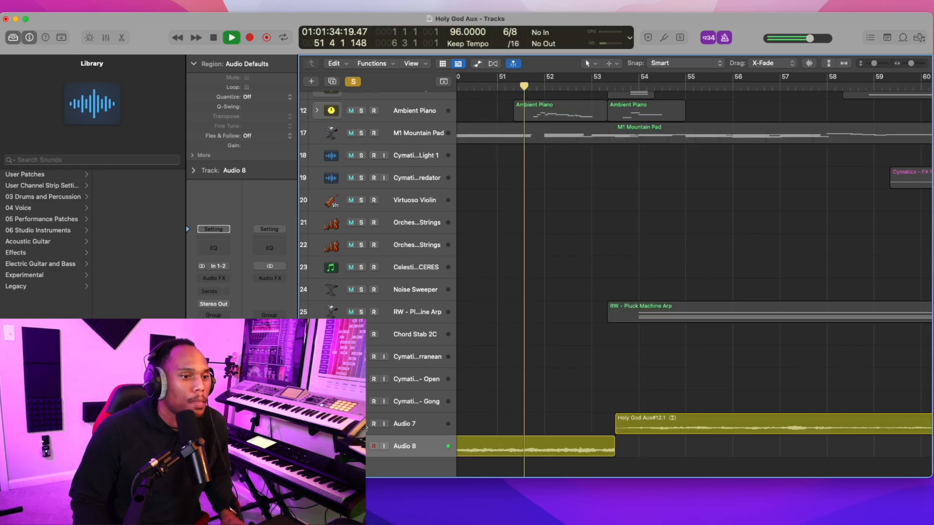
pyautogui.moveTo(614, 448); pyautogui.dragTo(619, 447)
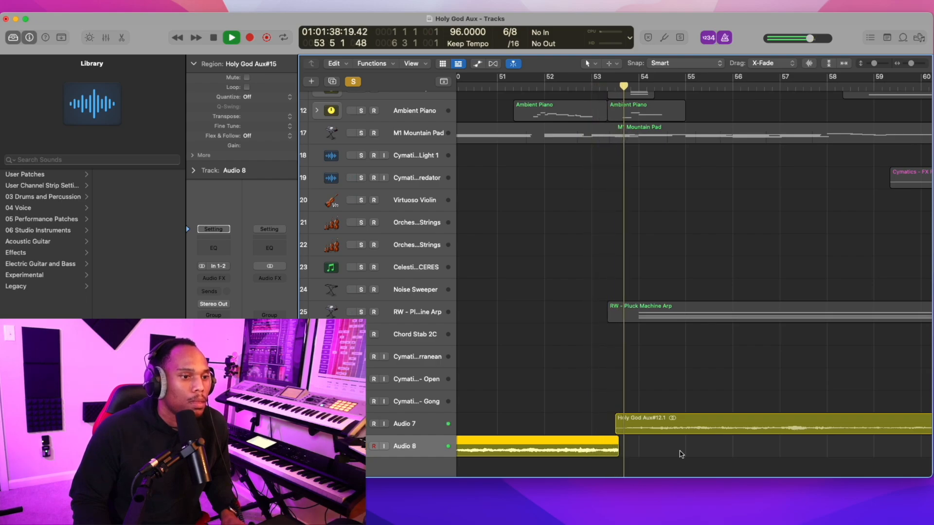
pyautogui.hotkey('ctrl', 's')
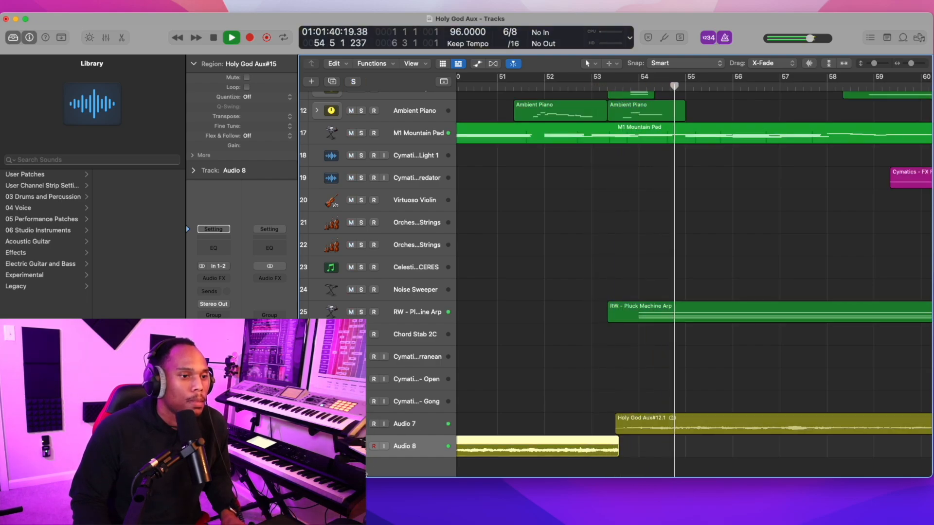
# Set the Fade-Out of the Audio 8 region to 8 while auditioning the transition out of it.
pyautogui.click(197, 155)
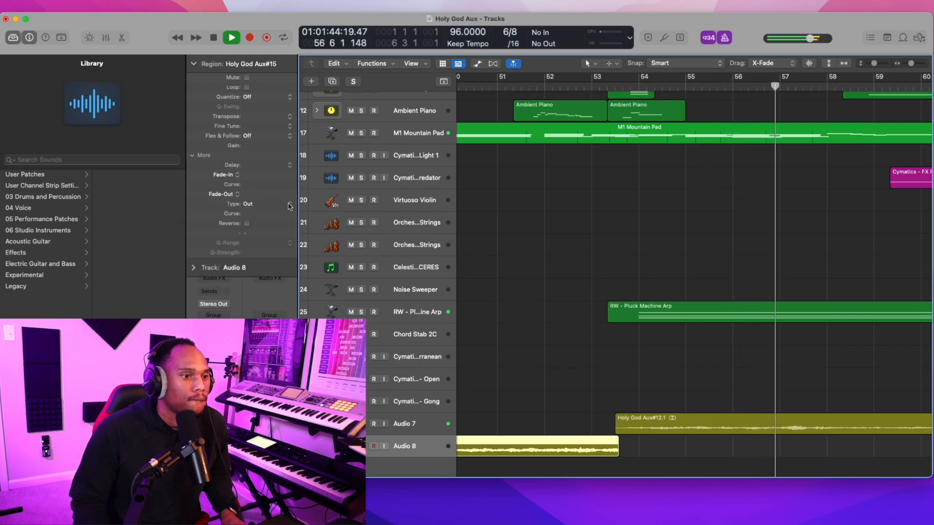
pyautogui.scroll(-5, 557, 331)
pyautogui.scroll(-3, 557, 331)
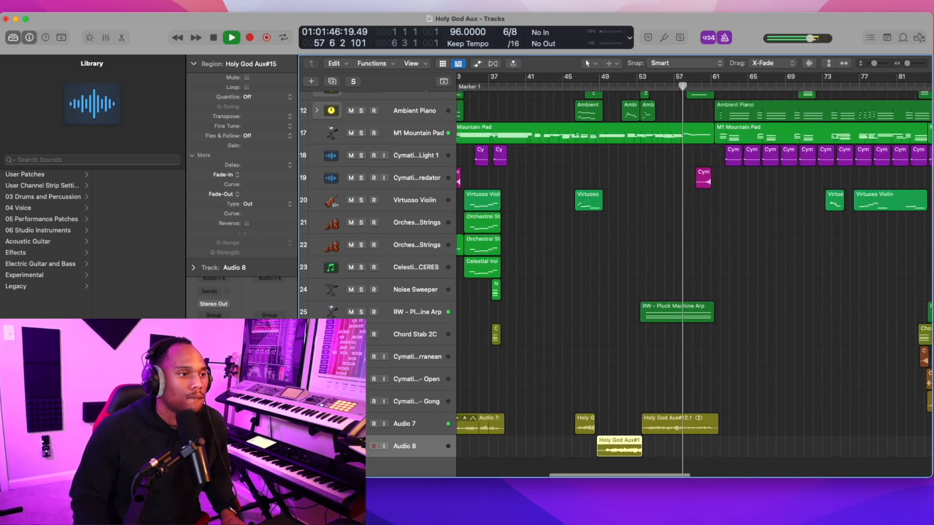
pyautogui.moveTo(246, 194); pyautogui.dragTo(248, 183)
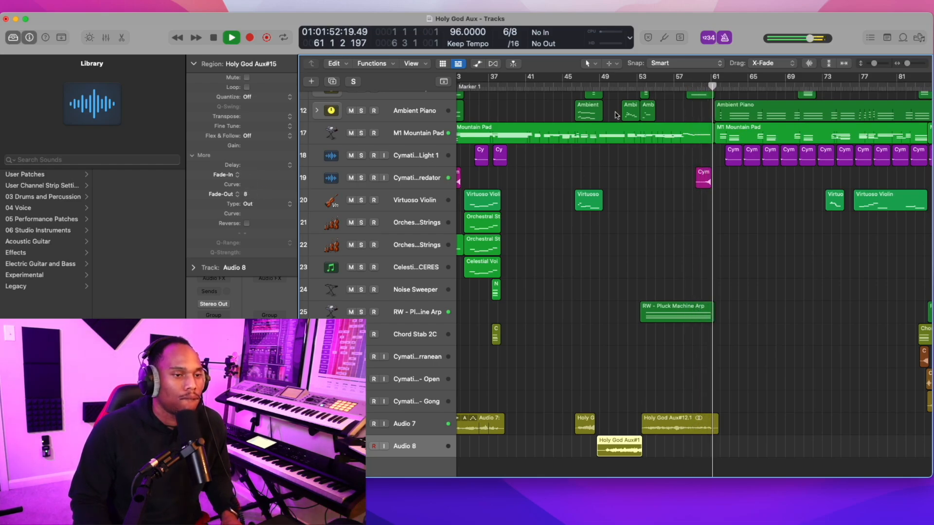
pyautogui.press('space')
# Record a Noise Sweeper chord at bar 60 leading into bar 61 and check its notes in the Piano Roll.
pyautogui.scroll(3, 404, 197)
pyautogui.scroll(-4, 415, 321)
pyautogui.click(408, 265)
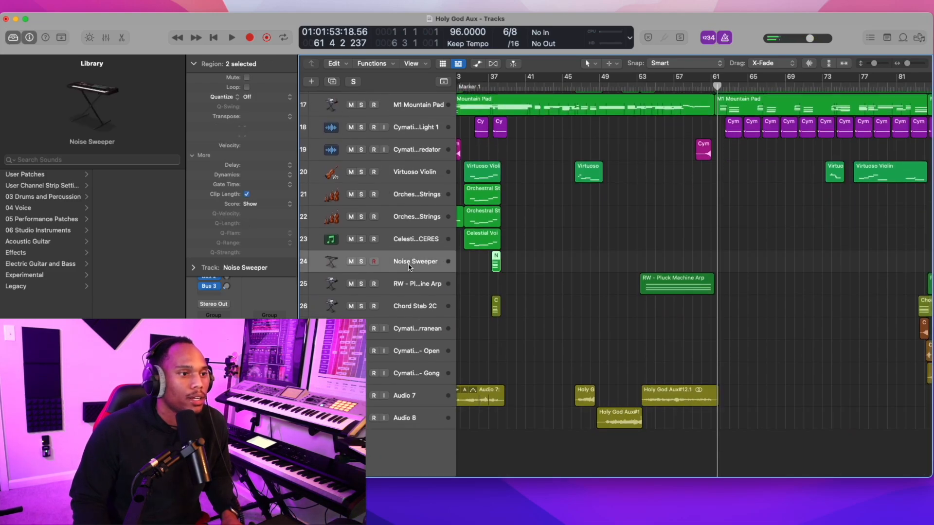
pyautogui.press('r')
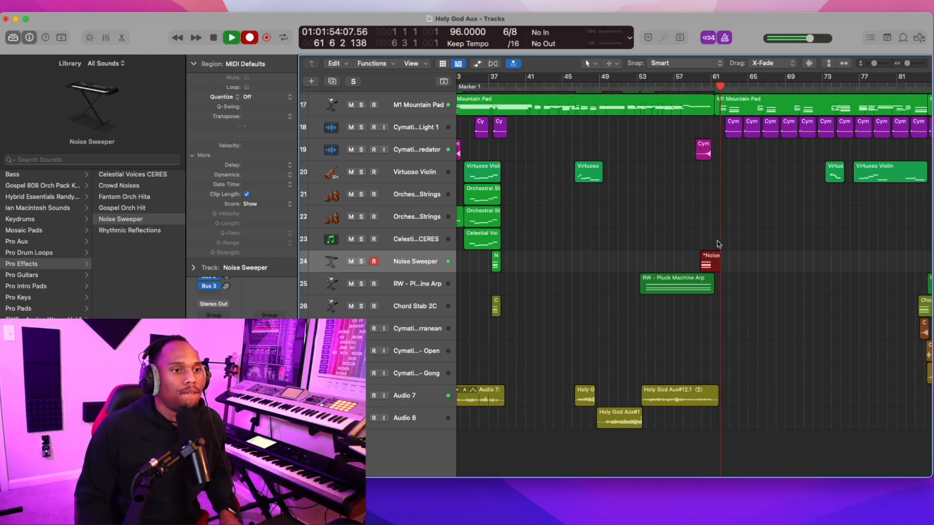
pyautogui.press('space')
pyautogui.press('e')
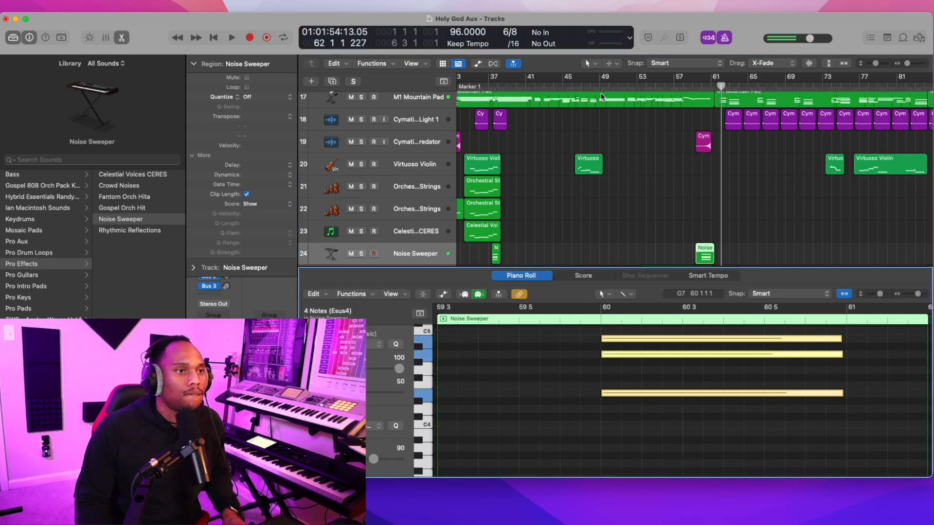
pyautogui.press('space')
pyautogui.press('e')
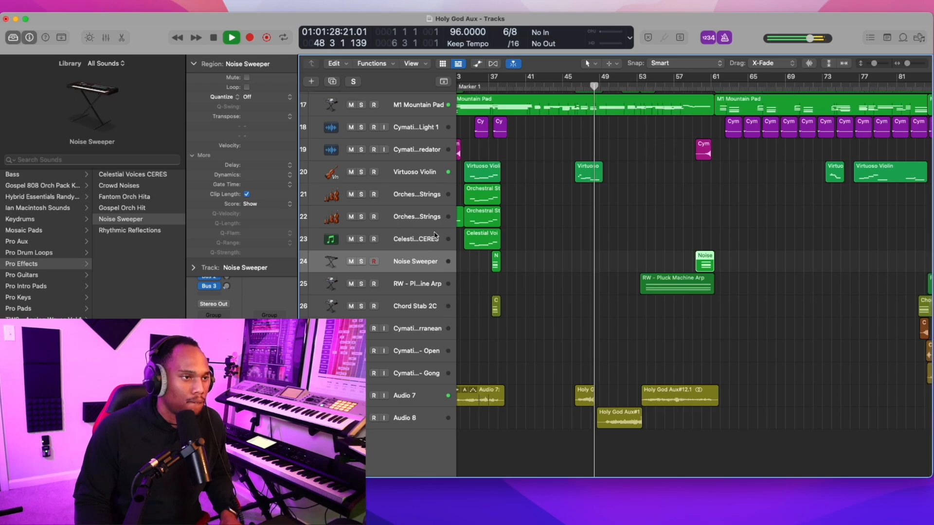
# Copy the Virtuoso Violin region at 46 3 1 1 onto Orchestral Strings track 21 at the same position and play it back.
pyautogui.click(582, 176)
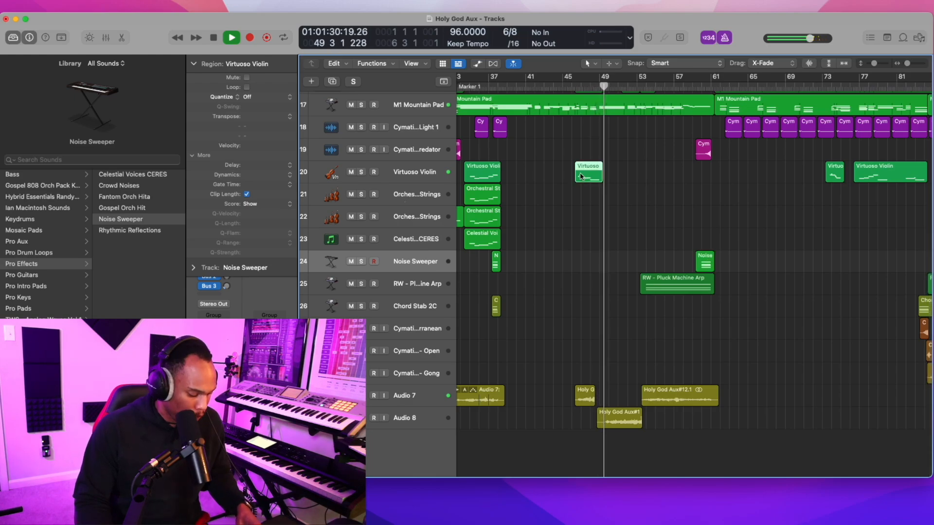
pyautogui.moveTo(580, 176); pyautogui.dragTo(578, 192)
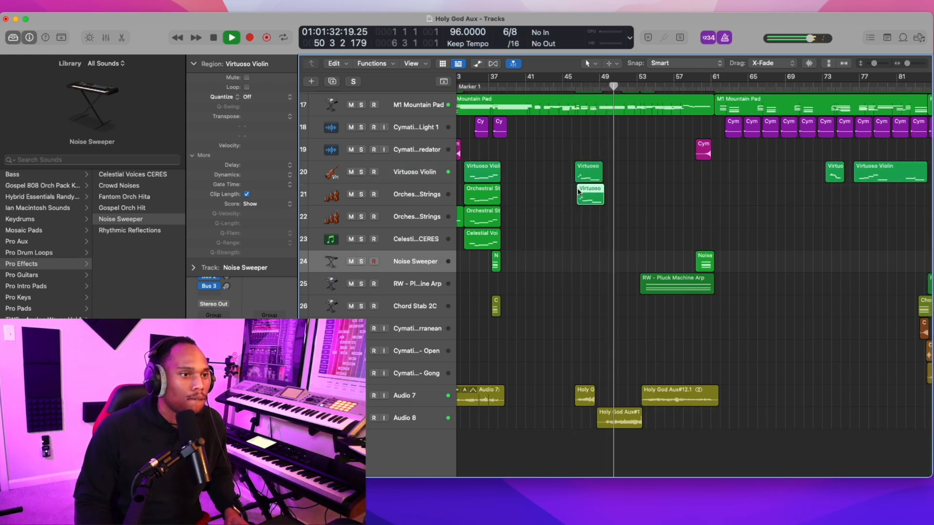
pyautogui.moveTo(582, 177); pyautogui.dragTo(582, 193)
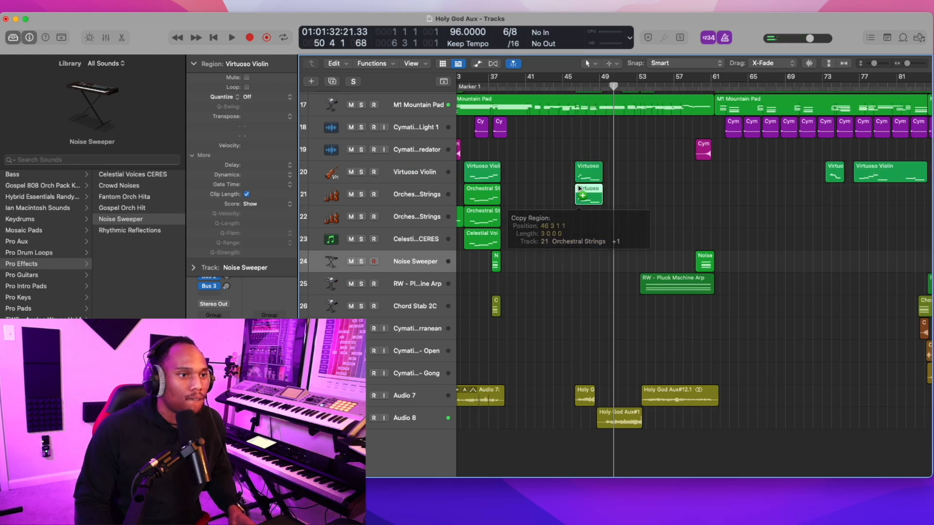
pyautogui.doubleClick(569, 78)
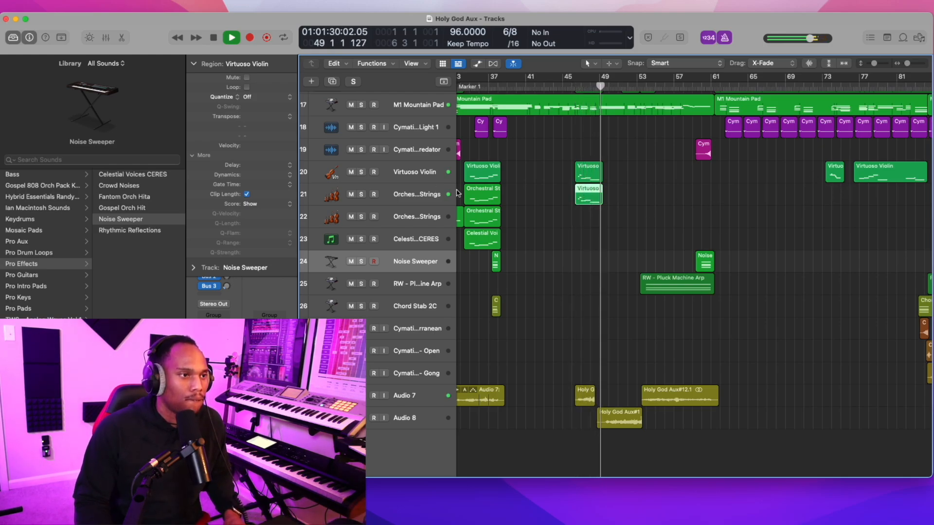
# Record an Orchestral Strings part on track 22 from about bar 49 to bar 54.
pyautogui.click(387, 194)
pyautogui.press('space')
pyautogui.click(384, 216)
pyautogui.press('r')
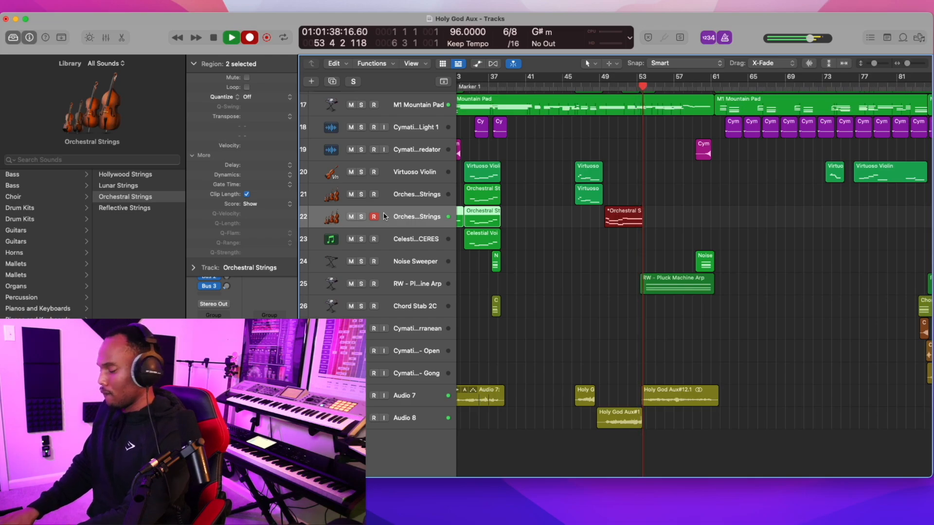
pyautogui.press('space')
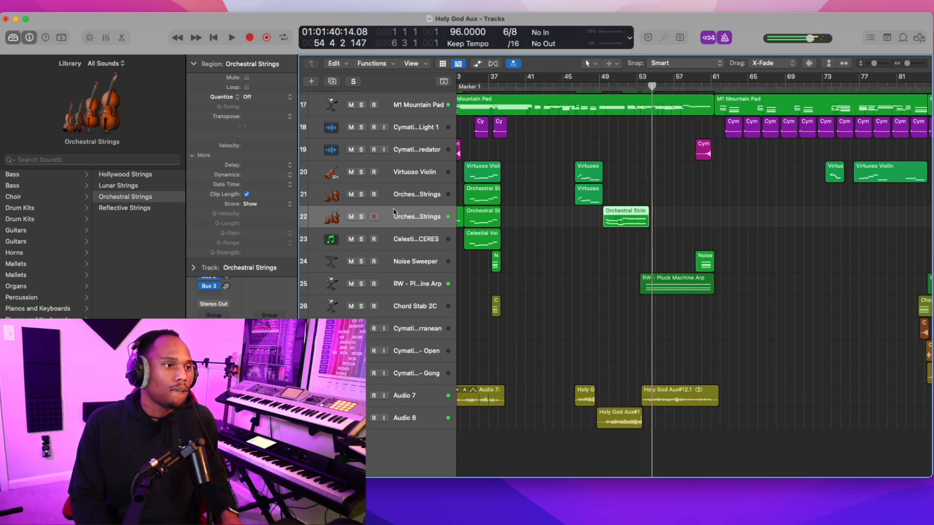
# Arm the Virtuoso Violin and Orchestral Strings track 21 together and record a take on both from about bar 53 to bar 58.
pyautogui.click(398, 196)
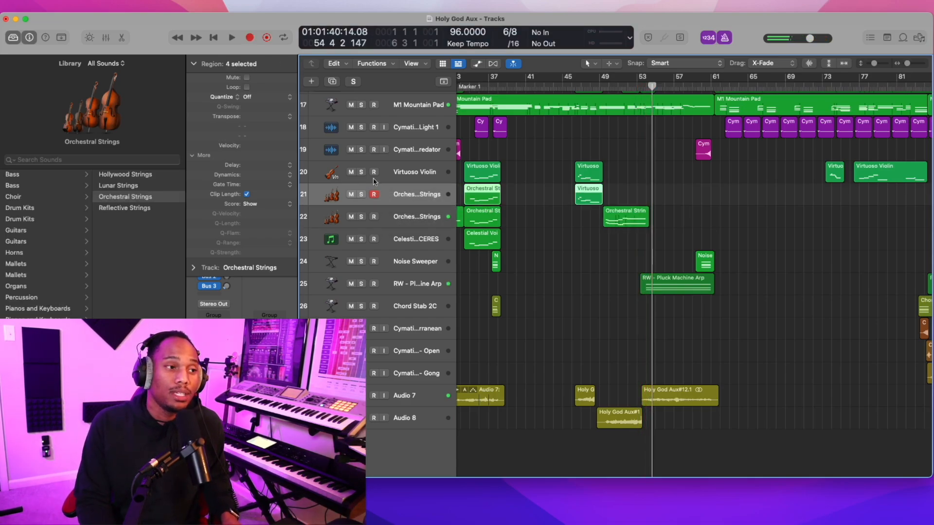
pyautogui.press('r')
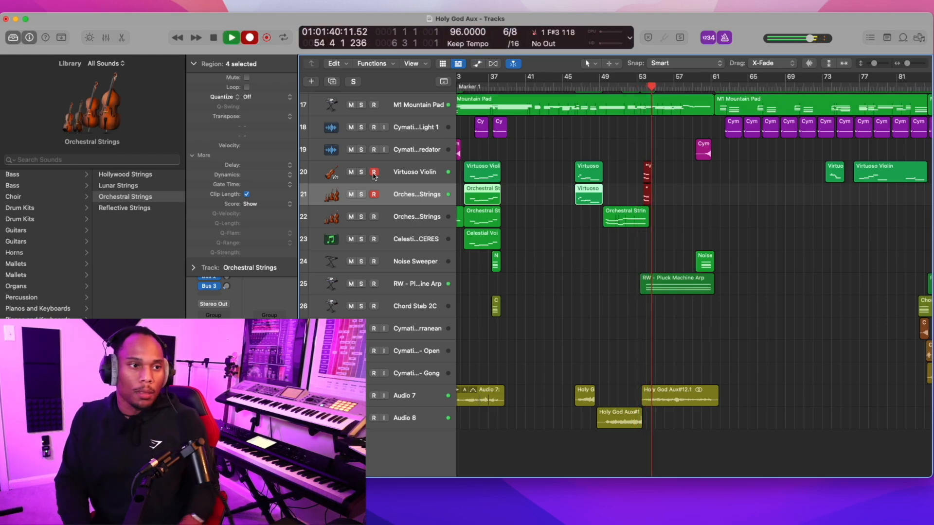
pyautogui.press('space')
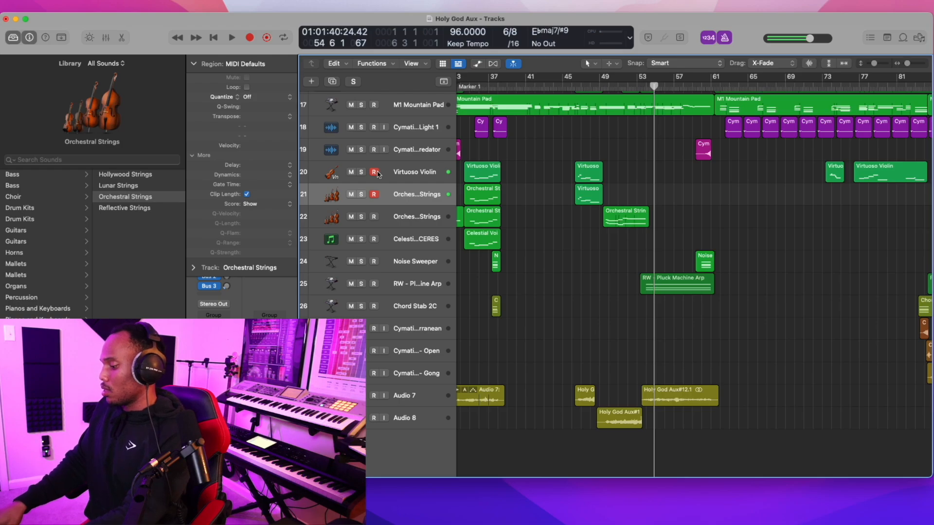
pyautogui.press('r')
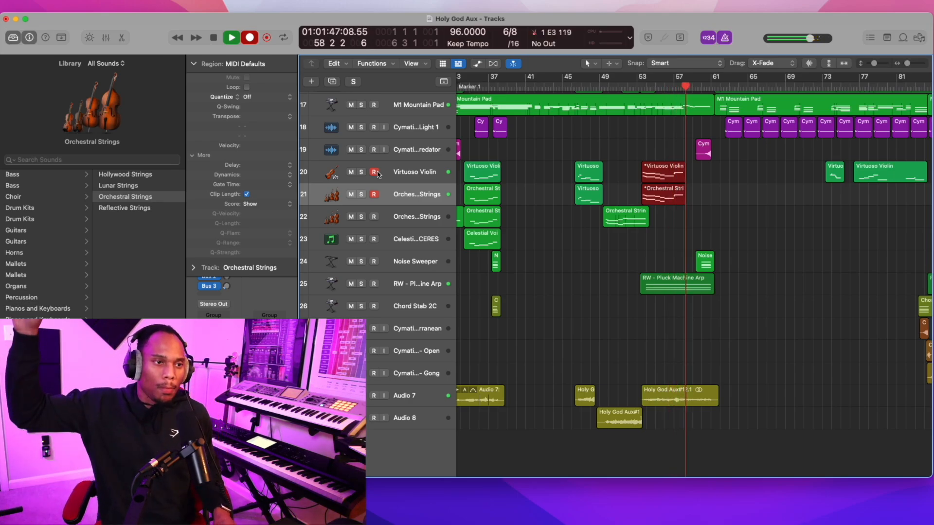
pyautogui.press('space')
# Play back the new violin and strings takes from bar 49 with the Holy God draft track muted.
pyautogui.click(601, 86)
pyautogui.click(361, 173)
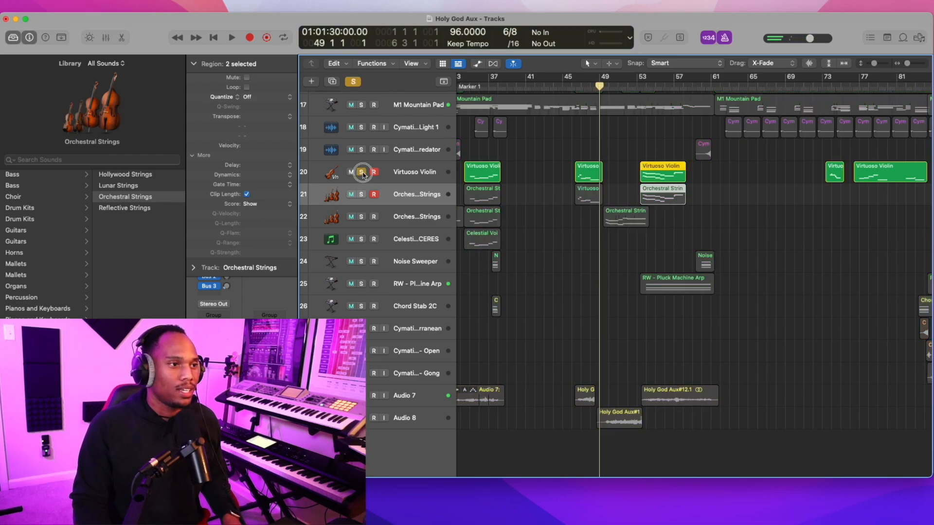
pyautogui.click(361, 171)
pyautogui.scroll(5, 375, 165)
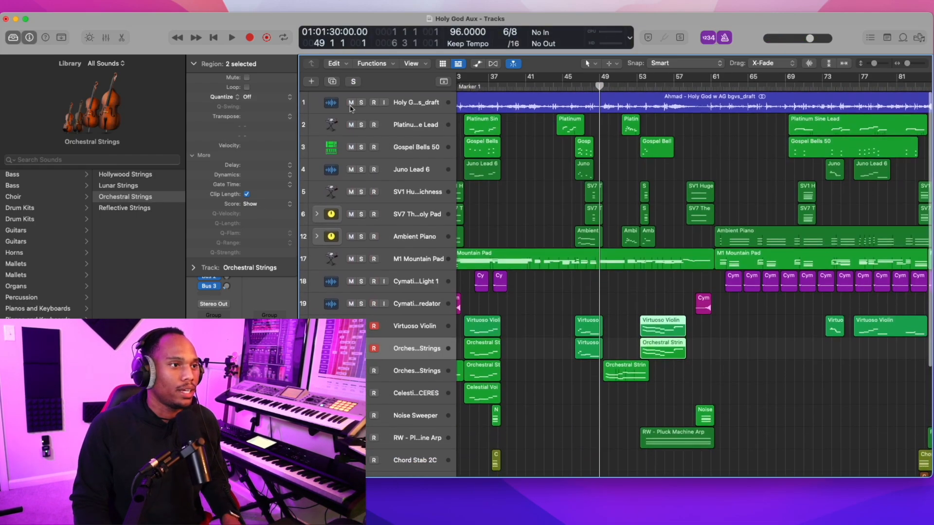
pyautogui.press('space')
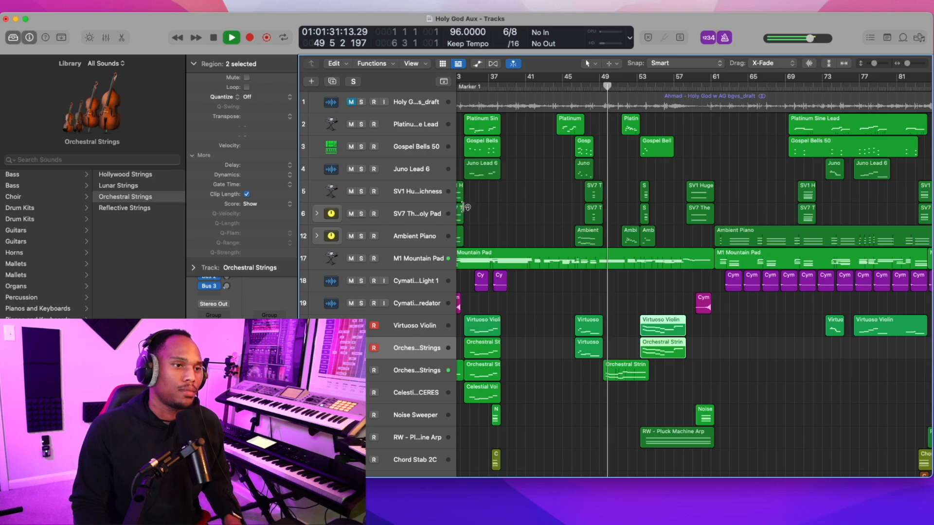
pyautogui.scroll(-6, 464, 204)
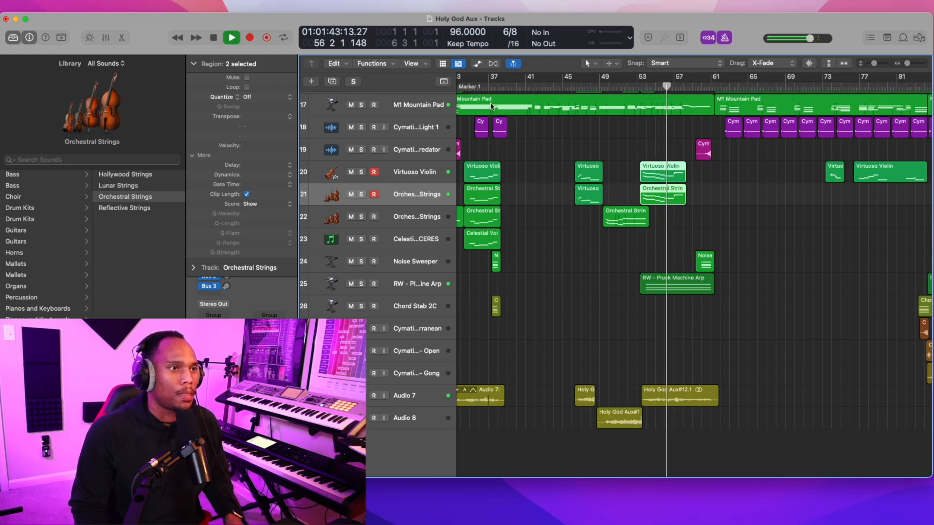
pyautogui.click(373, 172)
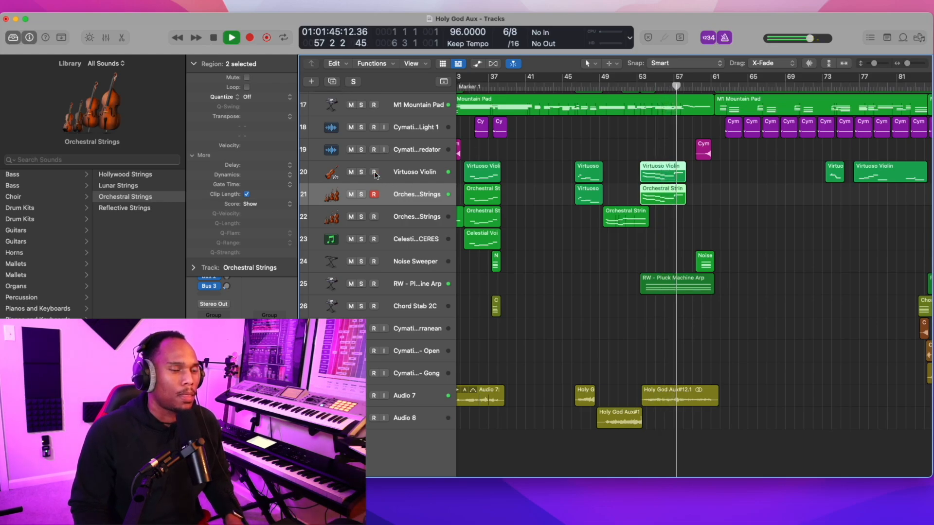
pyautogui.scroll(5, 718, 139)
pyautogui.press('space')
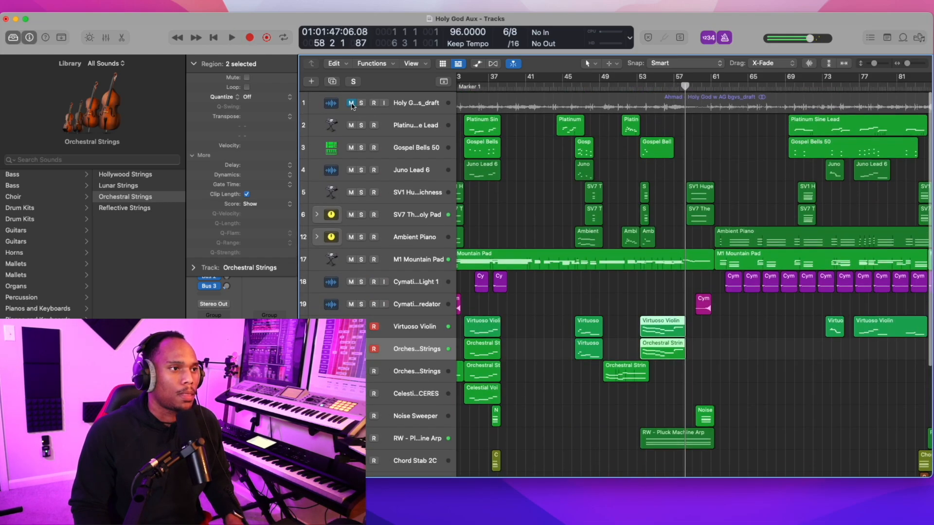
# Play back from about bar 51 with the Holy God draft track unmuted to compare the strings with the song.
pyautogui.doubleClick(626, 85)
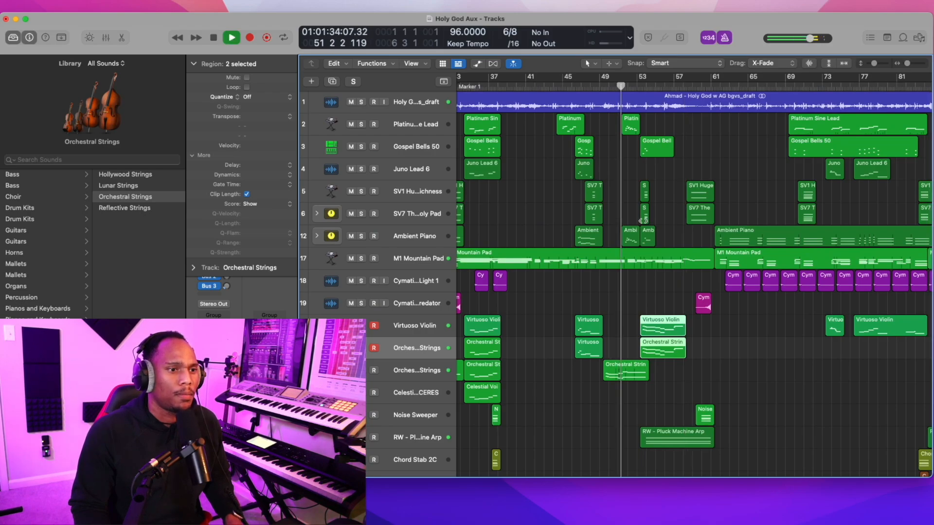
pyautogui.scroll(-2, 643, 223)
pyautogui.scroll(5, 643, 223)
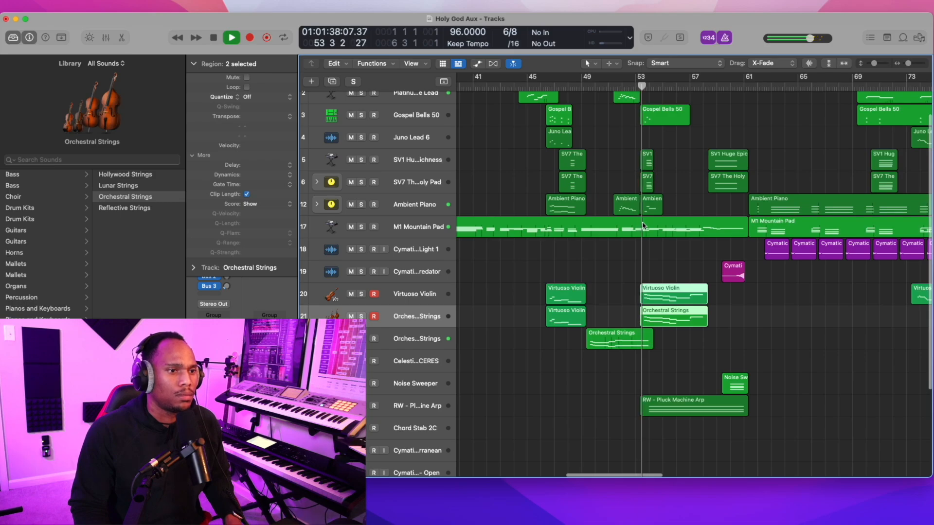
pyautogui.scroll(-5, 664, 280)
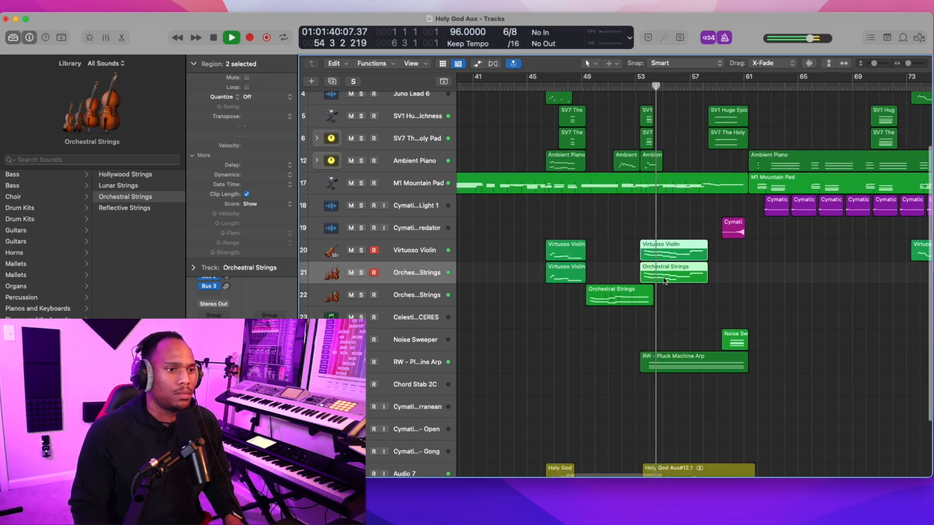
# Delete the violin and strings takes at bar 53 and record new ones on both tracks from about bar 49 to bar 55.
pyautogui.doubleClick(593, 88)
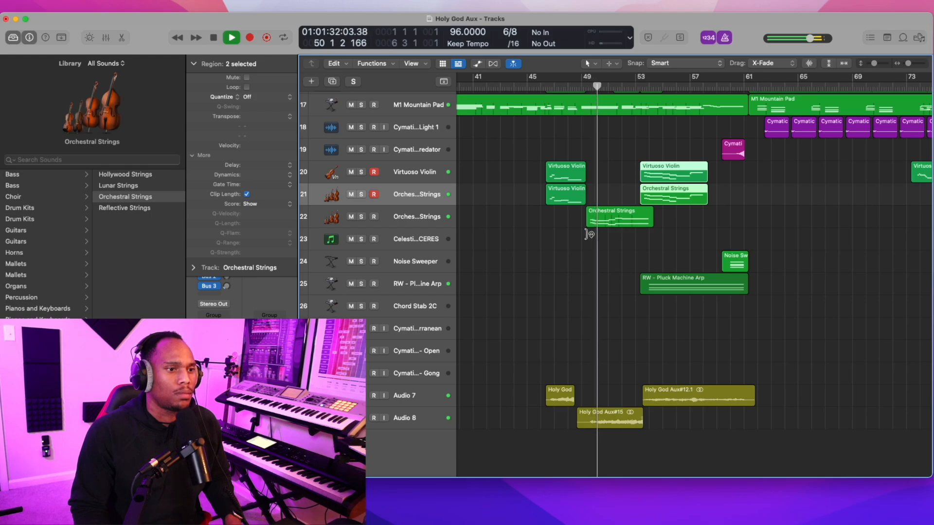
pyautogui.press('r')
pyautogui.press('Delete')
pyautogui.press('r')
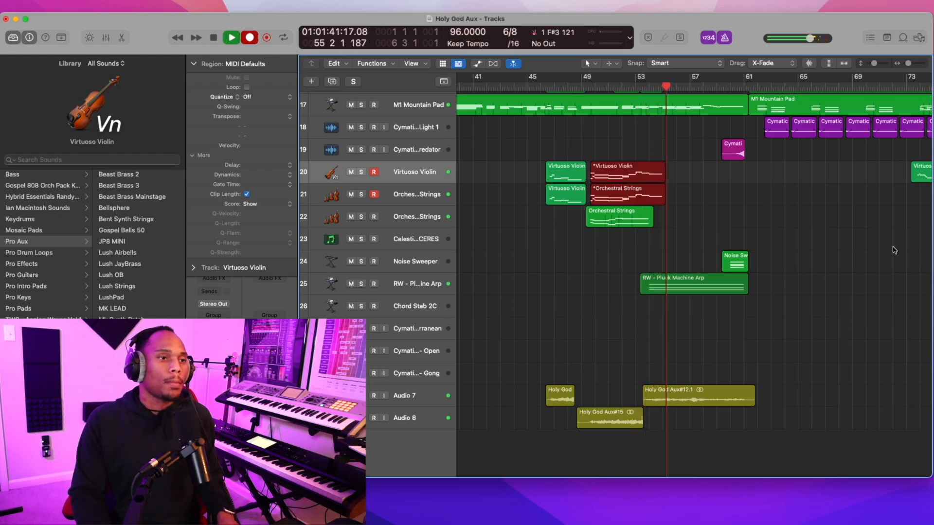
pyautogui.press('space')
# Play back the new violin and strings takes from bar 49 against the draft track, disarming Orchestral Strings track 21.
pyautogui.press('space')
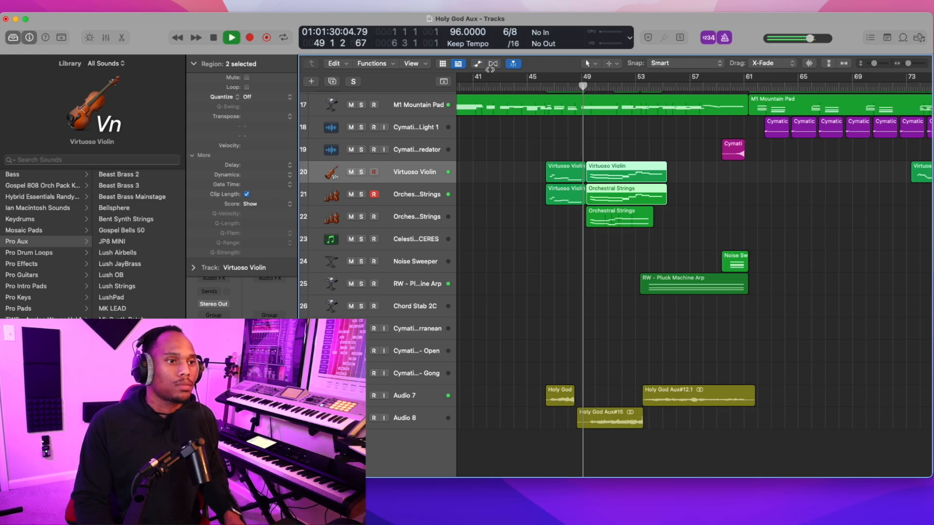
pyautogui.scroll(8, 351, 146)
pyautogui.click(350, 106)
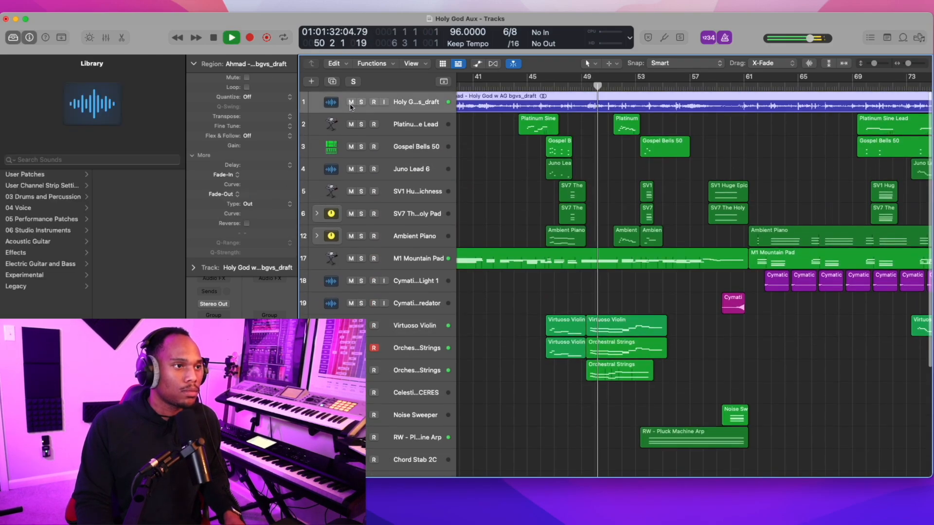
pyautogui.scroll(-7, 552, 214)
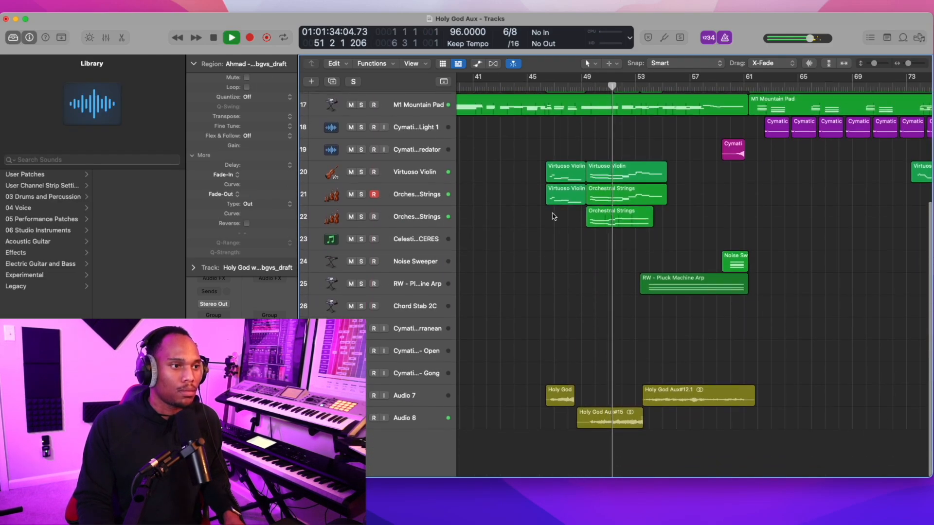
pyautogui.click(381, 198)
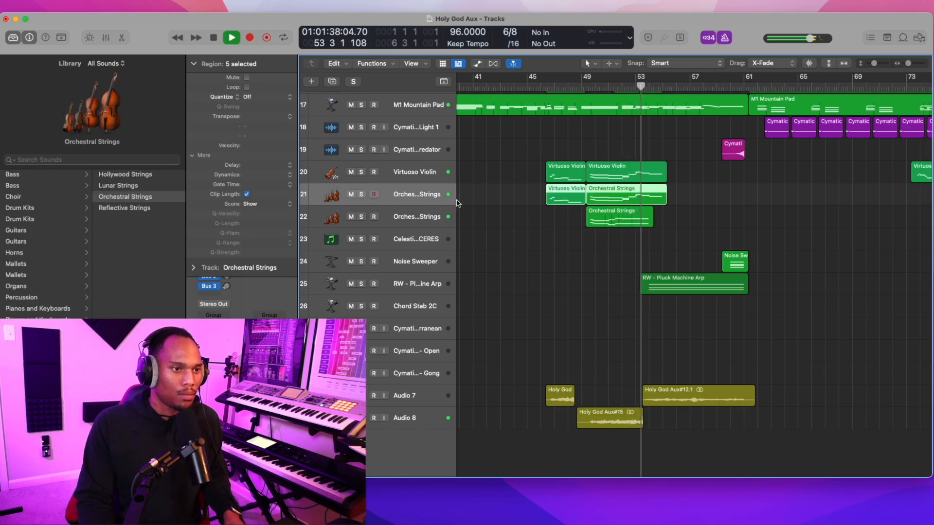
pyautogui.scroll(5, 528, 218)
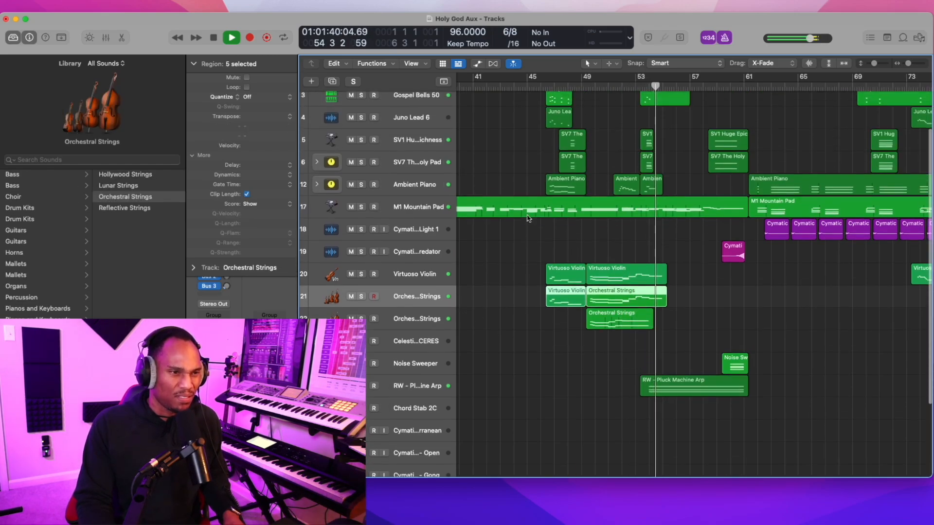
# Mute the Holy God draft track, turn off the metronome and play the arrangement from about bar 44.
pyautogui.scroll(3, 528, 218)
pyautogui.click(513, 89)
pyautogui.press('space')
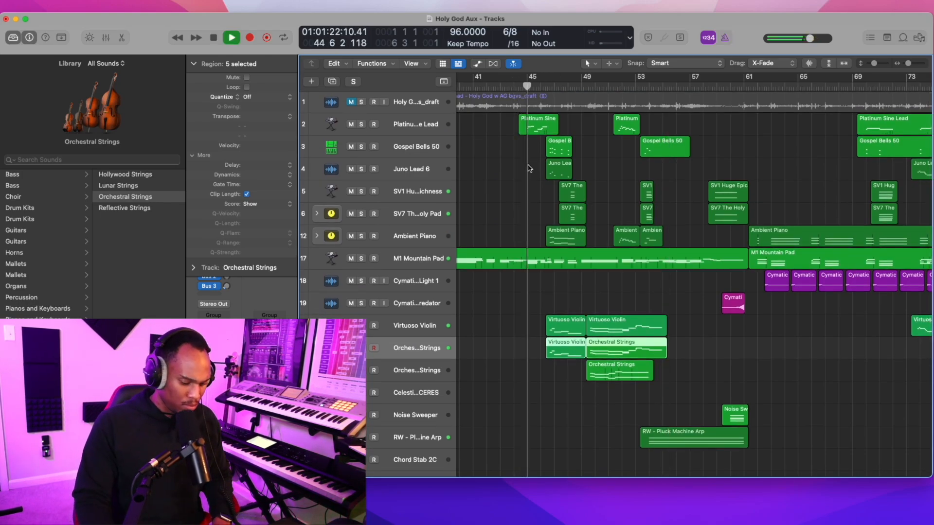
# Hide the Inspector and Library to widen the Tracks area while the arrangement plays.
pyautogui.click(29, 38)
pyautogui.click(14, 39)
pyautogui.scroll(-7, 190, 151)
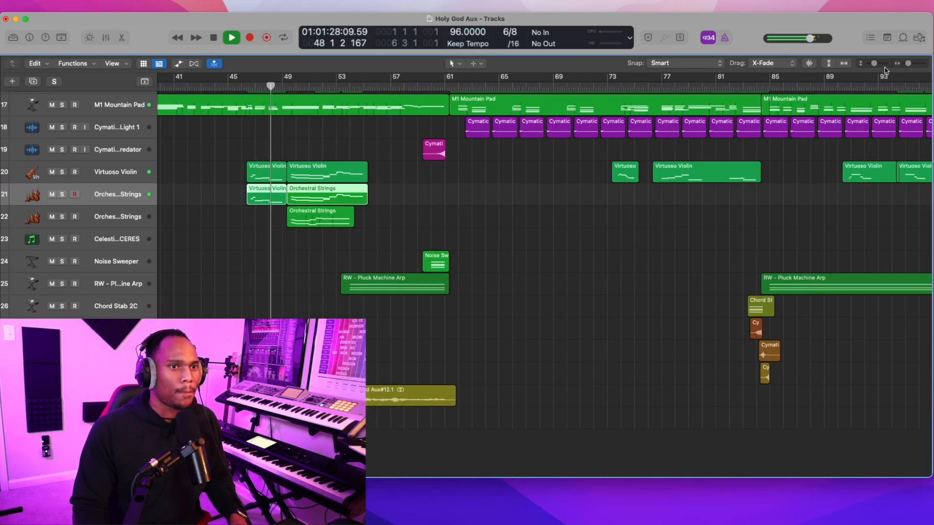
# Record a third Orchestral Strings part on a new track 23 from about bar 49 to bar 53.
pyautogui.moveTo(874, 64); pyautogui.dragTo(870, 63)
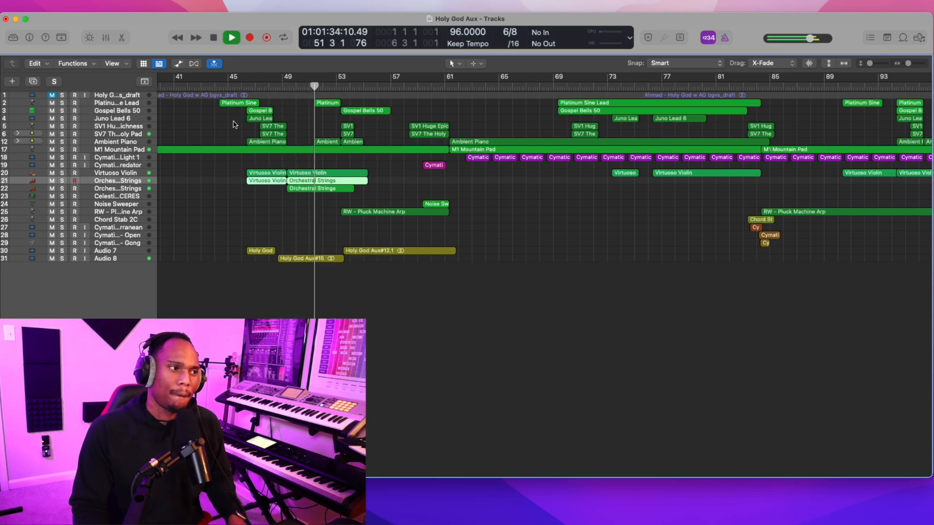
pyautogui.click(104, 174)
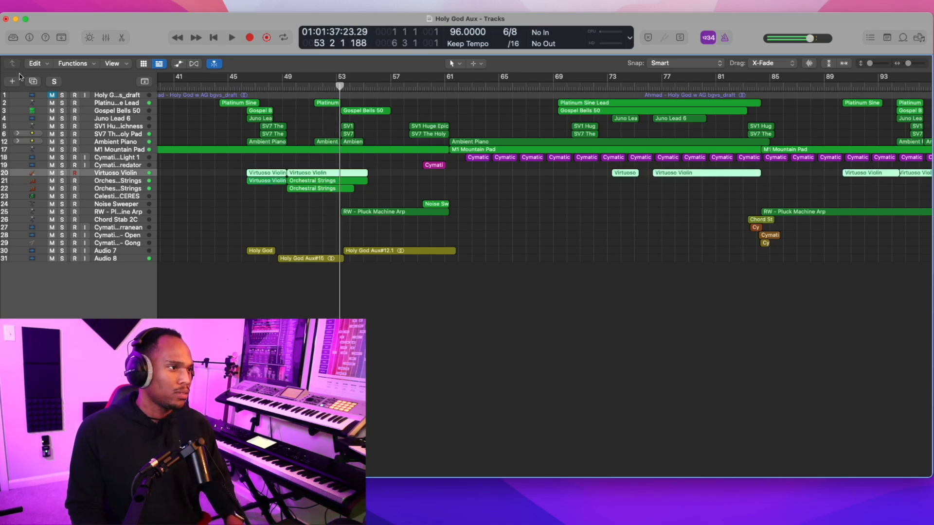
pyautogui.press('r')
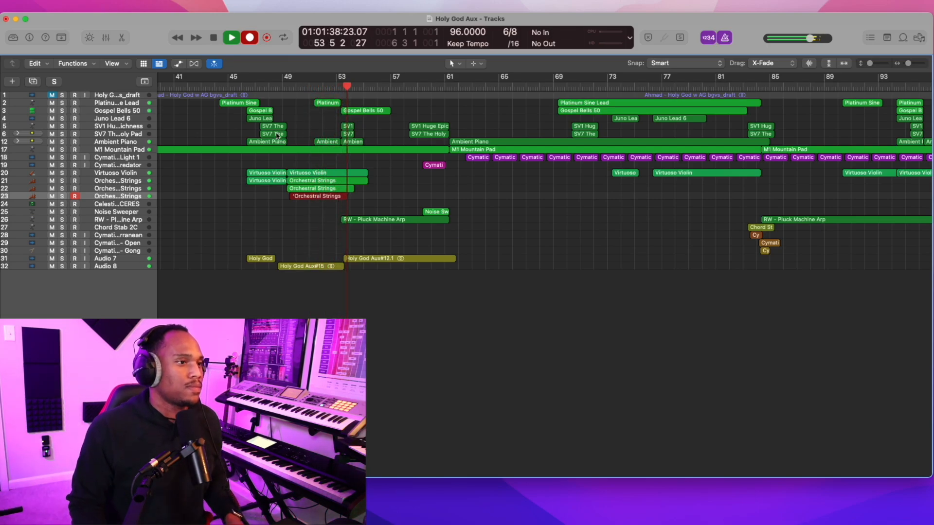
pyautogui.press('space')
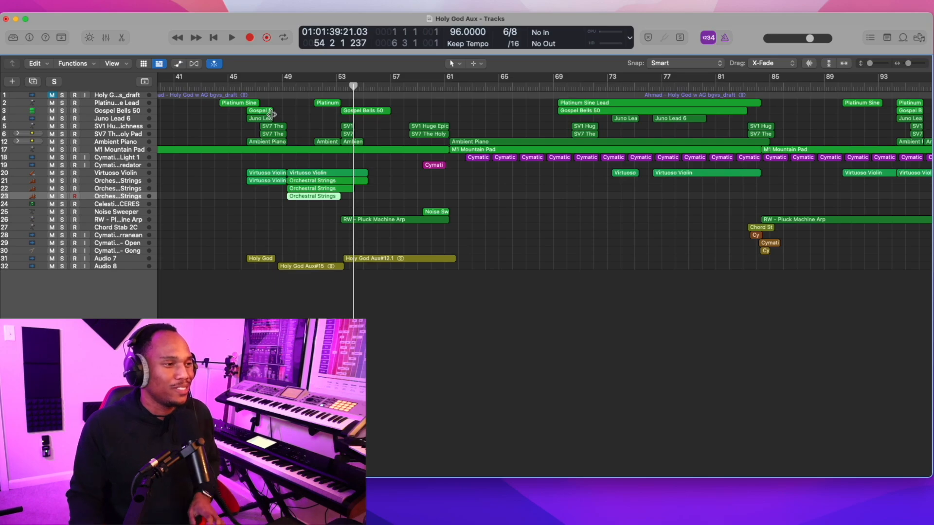
# Play back the layered violin and strings parts from about bar 45.
pyautogui.click(255, 85)
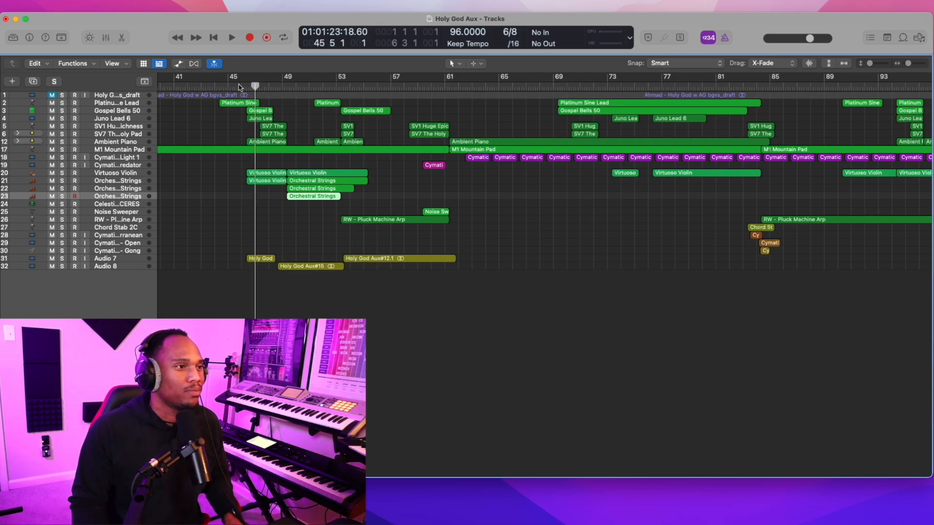
pyautogui.click(239, 86)
pyautogui.press('space')
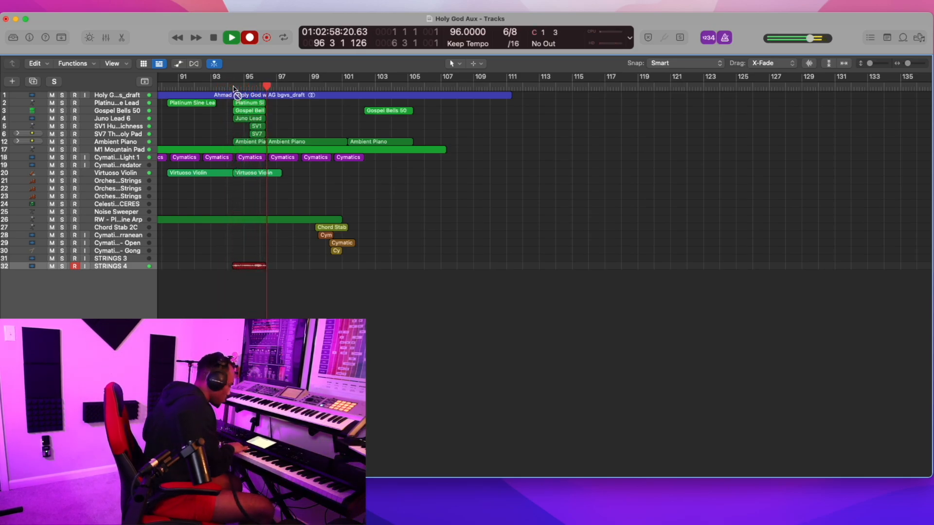
# Extend the start of the new STRINGS 4 take back to about bar 93, checking it soloed and in the mix.
pyautogui.click(234, 86)
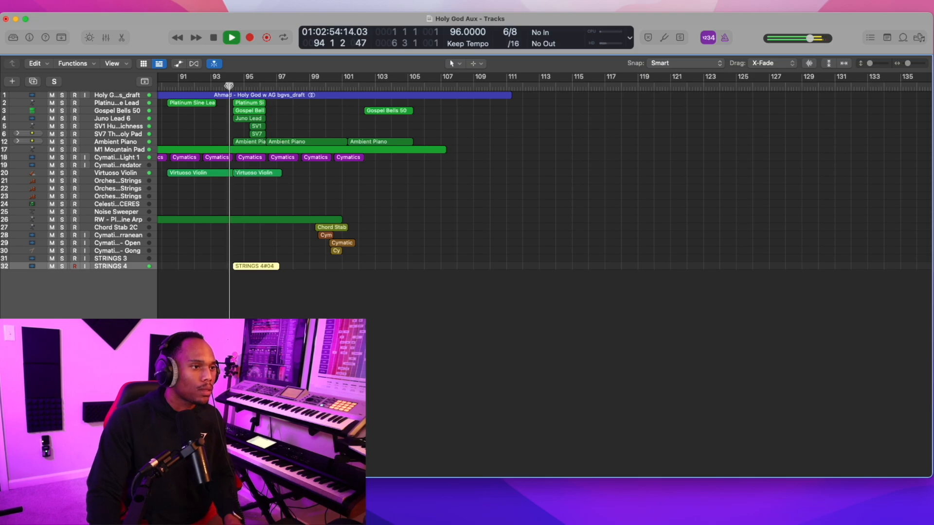
pyautogui.click(228, 95)
pyautogui.moveTo(234, 193); pyautogui.dragTo(222, 194)
pyautogui.press('s')
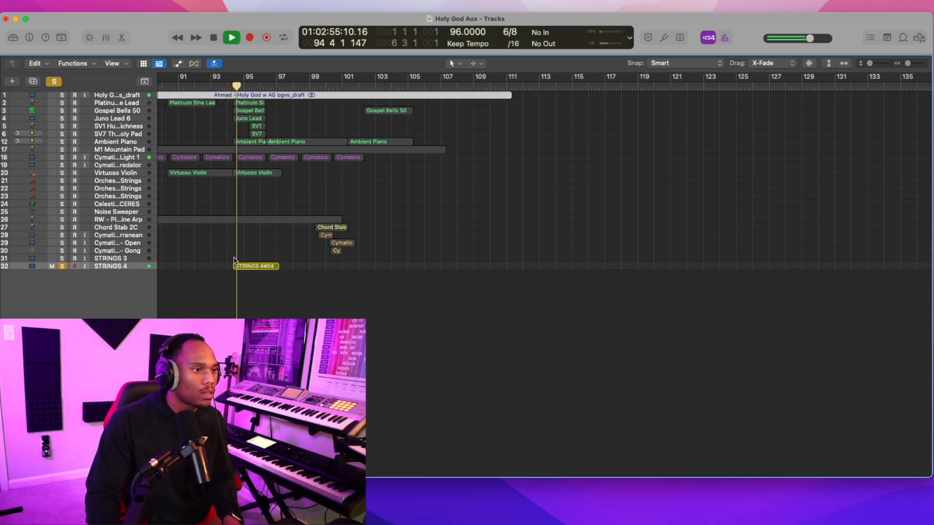
pyautogui.moveTo(234, 266); pyautogui.dragTo(212, 266)
pyautogui.click(214, 87)
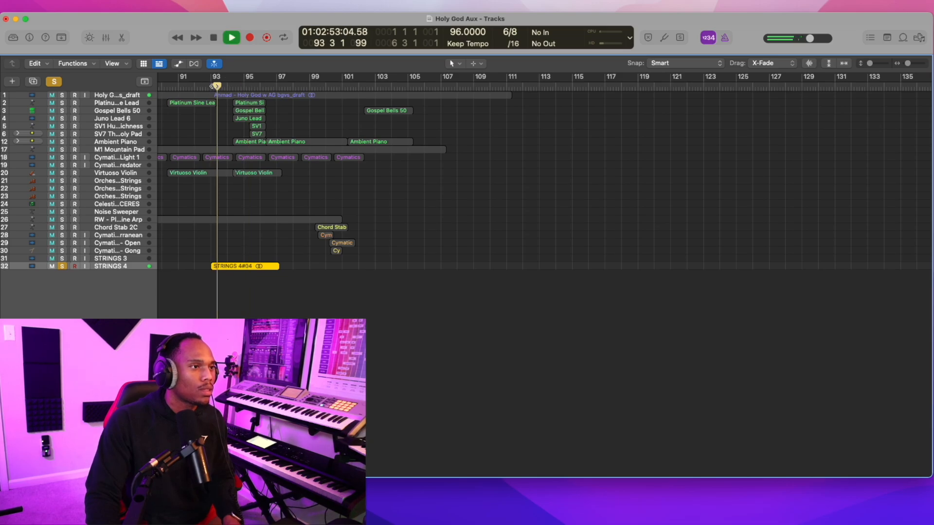
pyautogui.press('s')
pyautogui.click(214, 86)
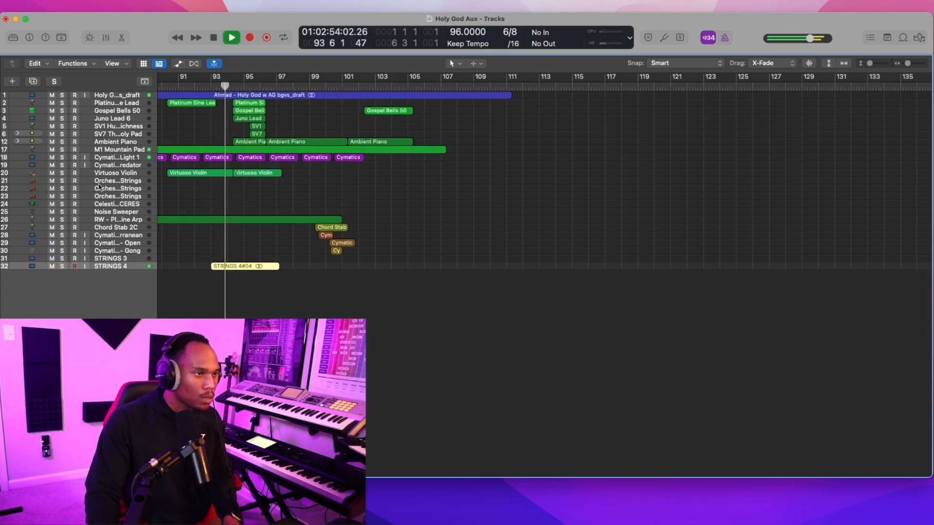
# Arm Orchestral Strings tracks 21 and 22, record both together from about bar 93 to bar 97, and play them back.
pyautogui.click(74, 180)
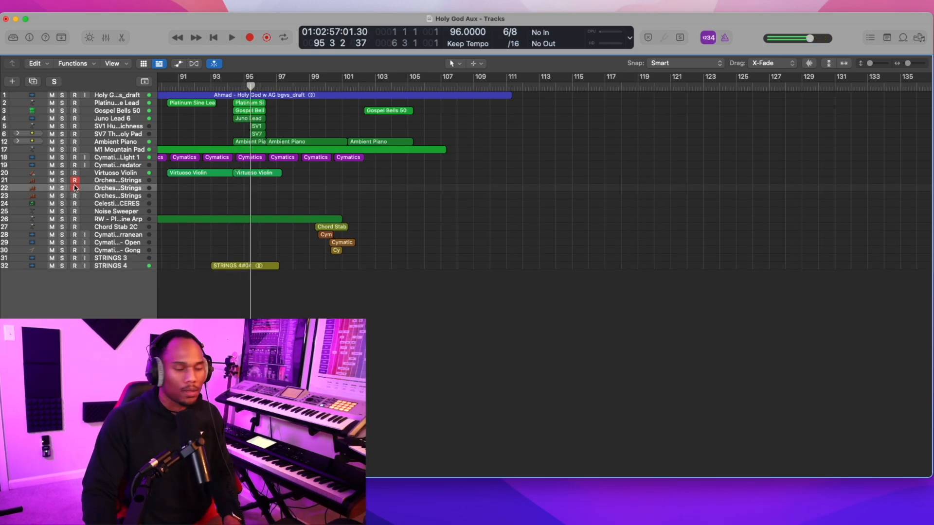
pyautogui.press('r')
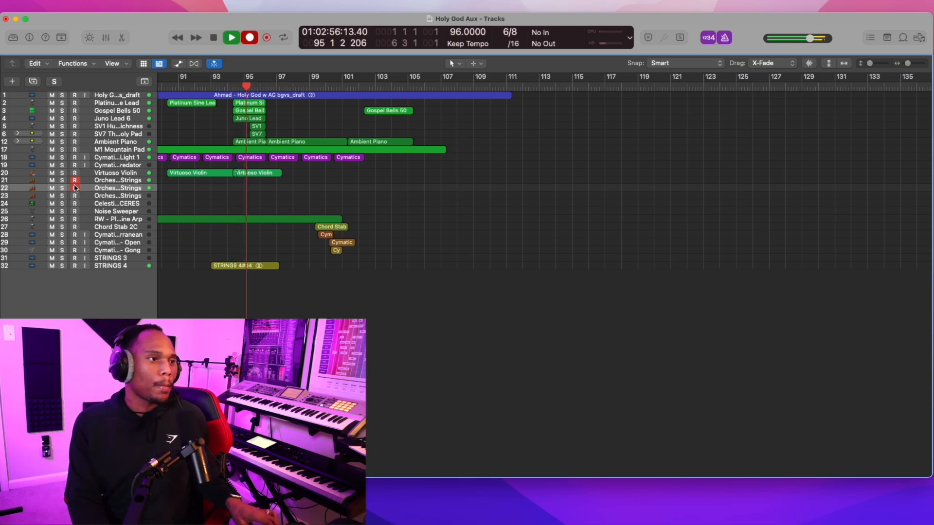
pyautogui.press('space')
pyautogui.click(210, 88)
pyautogui.press('r')
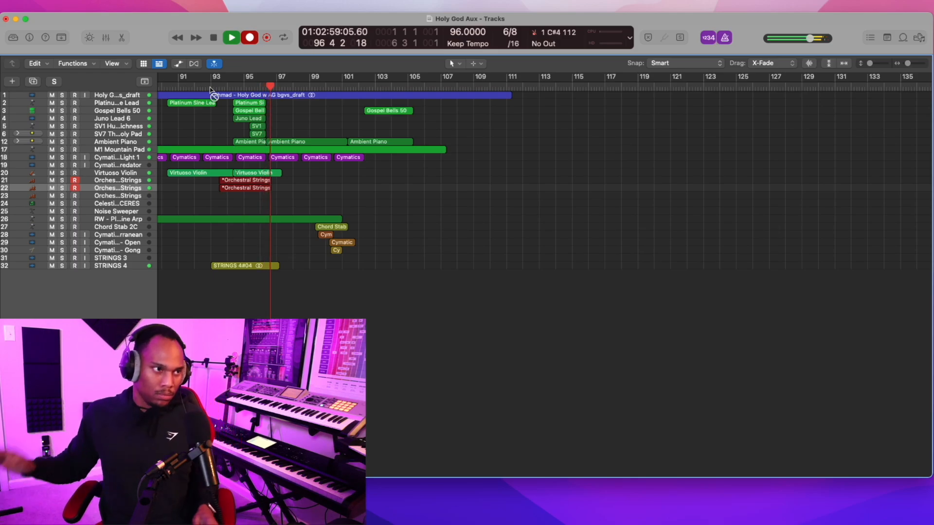
pyautogui.click(213, 87)
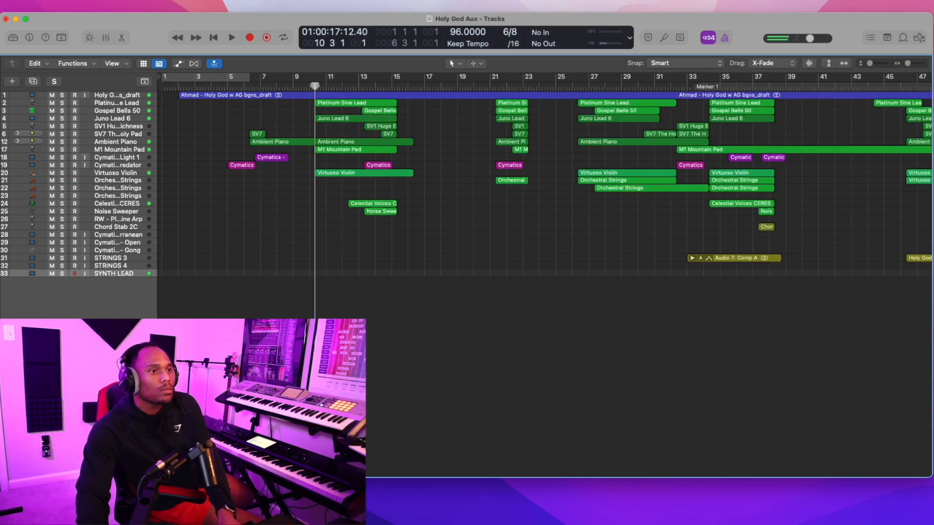
# Record an audio take on the SYNTH LEAD track from bar 10 to about bar 16, restarting after the first attempt.
pyautogui.press('r')
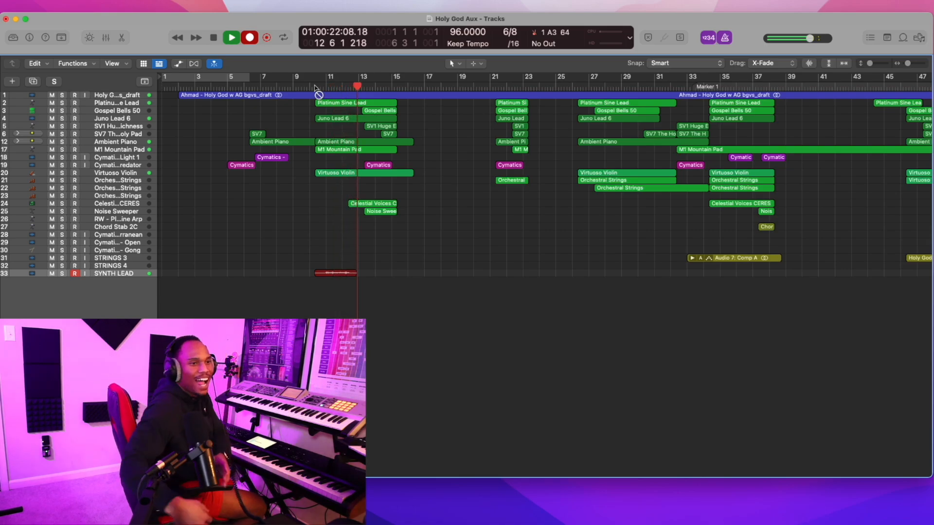
pyautogui.press('space')
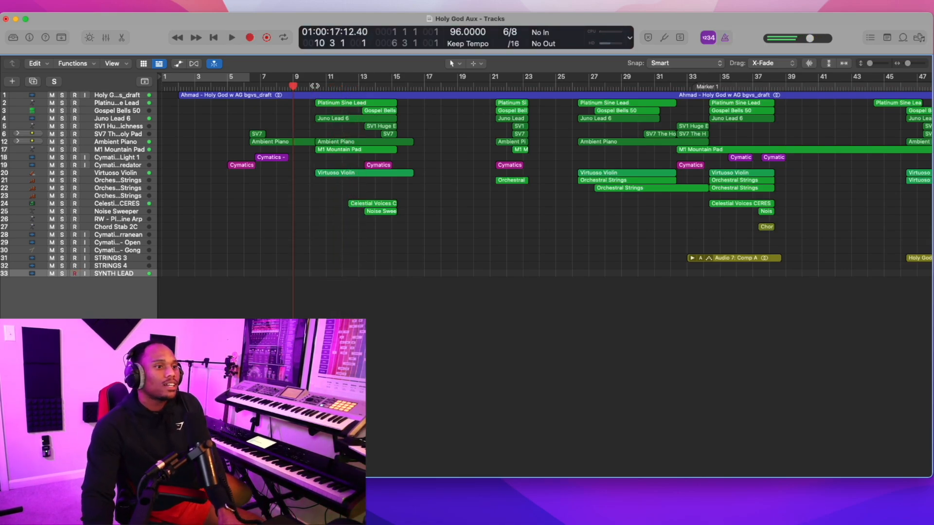
pyautogui.press('r')
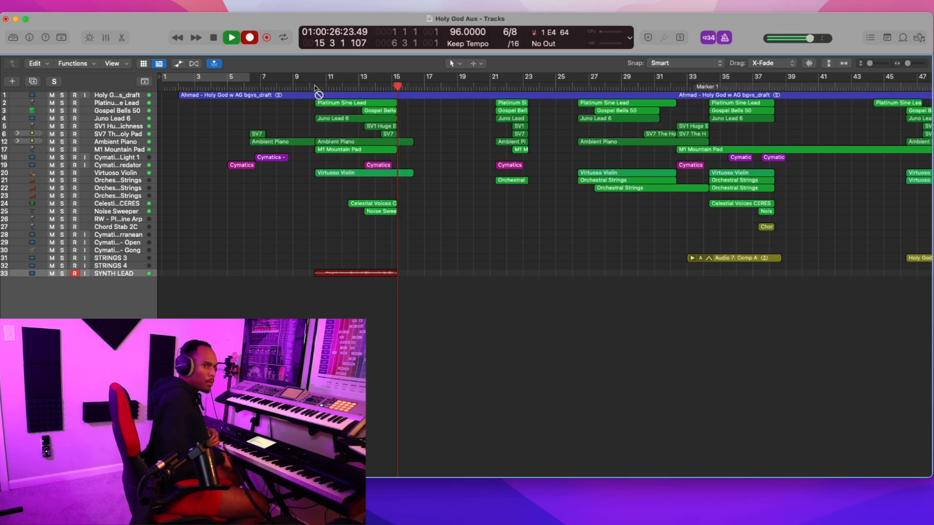
pyautogui.click(315, 89)
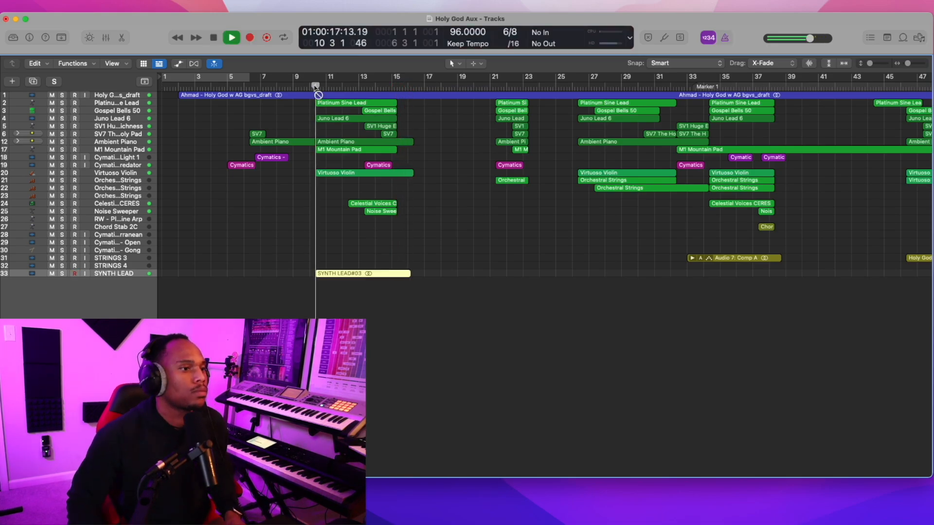
# Show the Library and Inspector while the synth lead take plays, and stop playback at about bar 16.
pyautogui.click(13, 38)
pyautogui.click(30, 37)
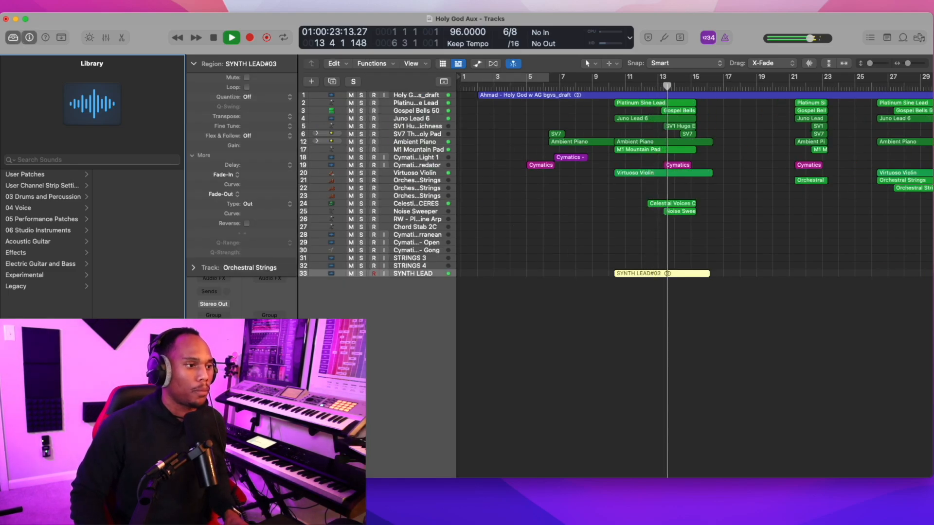
pyautogui.press('super+Left')
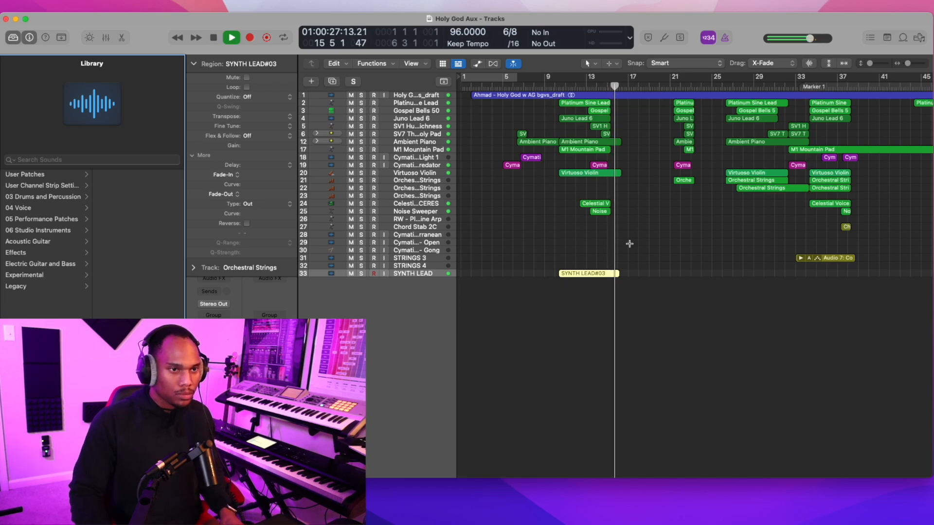
pyautogui.press('space')
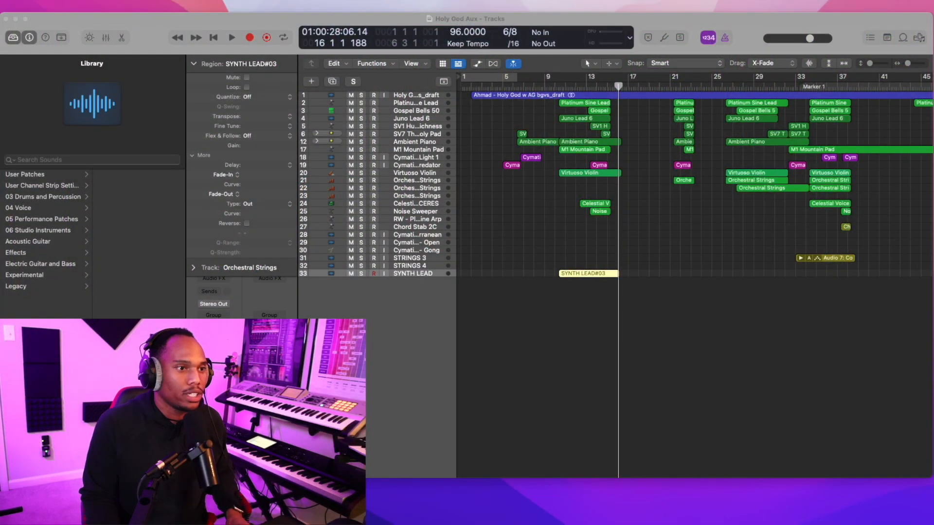
# Record a long audio take on a new RHODES track from bar 41 to about bar 105.
pyautogui.click(400, 289)
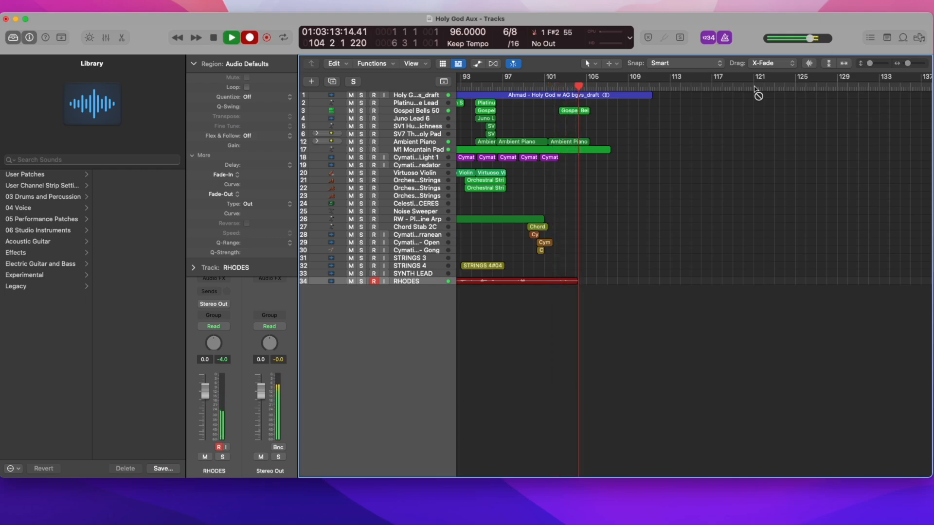
pyautogui.hscroll(-5, 604, 174)
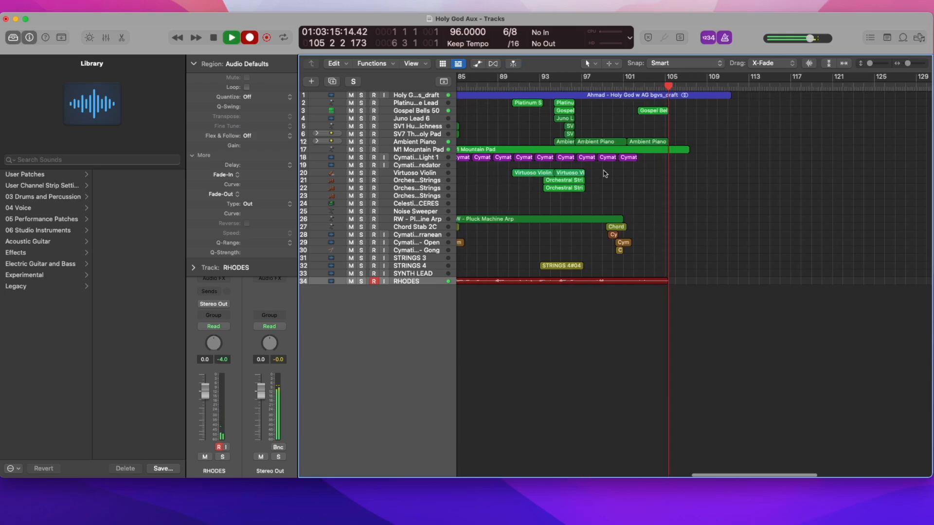
pyautogui.press('super+Left')
pyautogui.press('super+Left')
pyautogui.press('space')
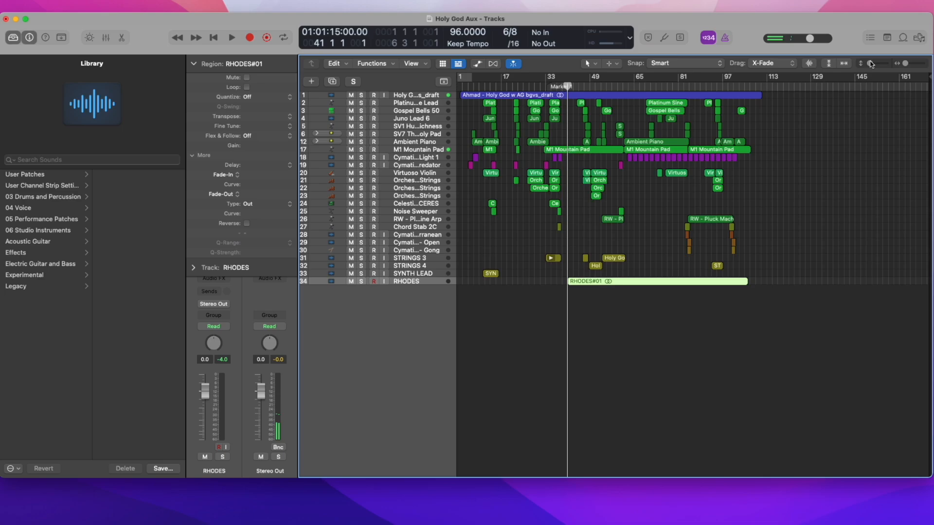
# Play the RHODES take from bar 41 and lower the track's volume to -3.9 dB.
pyautogui.moveTo(871, 64); pyautogui.dragTo(874, 64)
pyautogui.press('space')
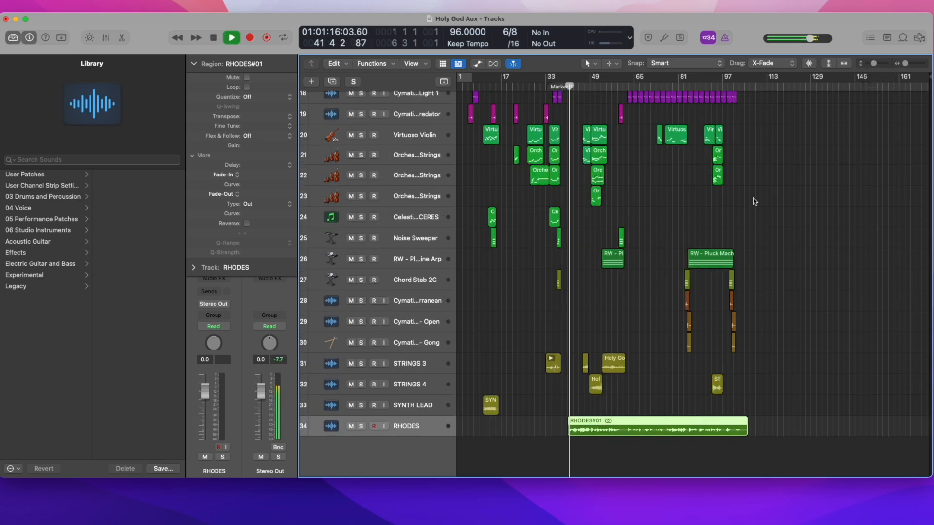
pyautogui.click(209, 394)
pyautogui.moveTo(207, 394); pyautogui.dragTo(208, 401)
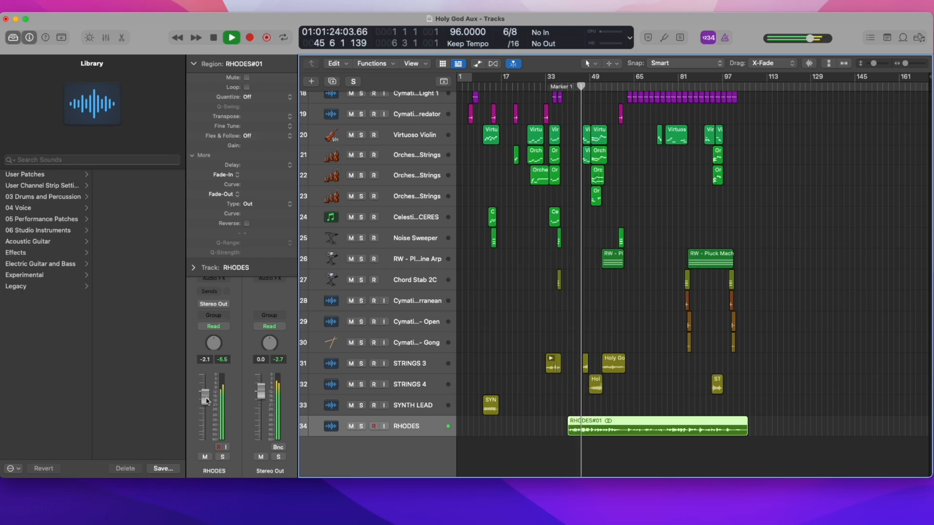
pyautogui.moveTo(205, 395); pyautogui.dragTo(203, 403)
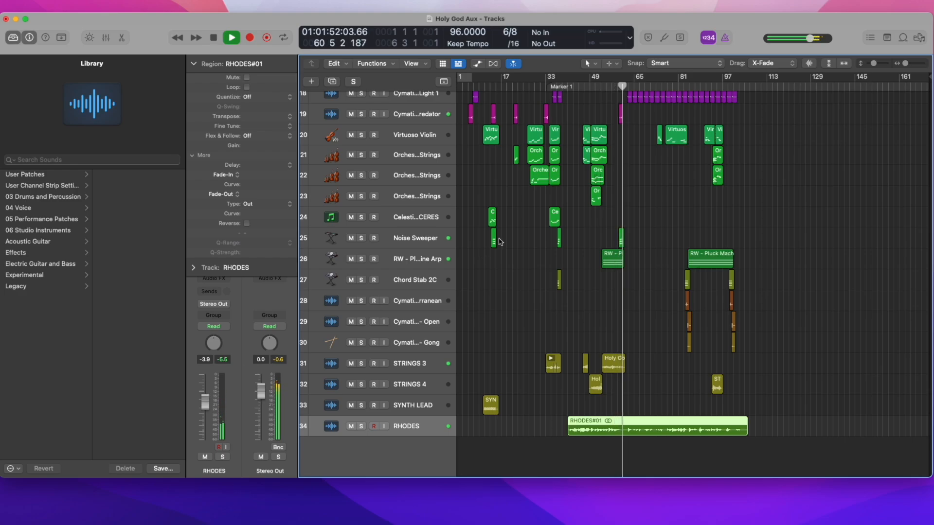
# Play the arrangement through to about bar 109 with all tracks in view, and return the playhead to bar 3.
pyautogui.moveTo(876, 64); pyautogui.dragTo(810, 79)
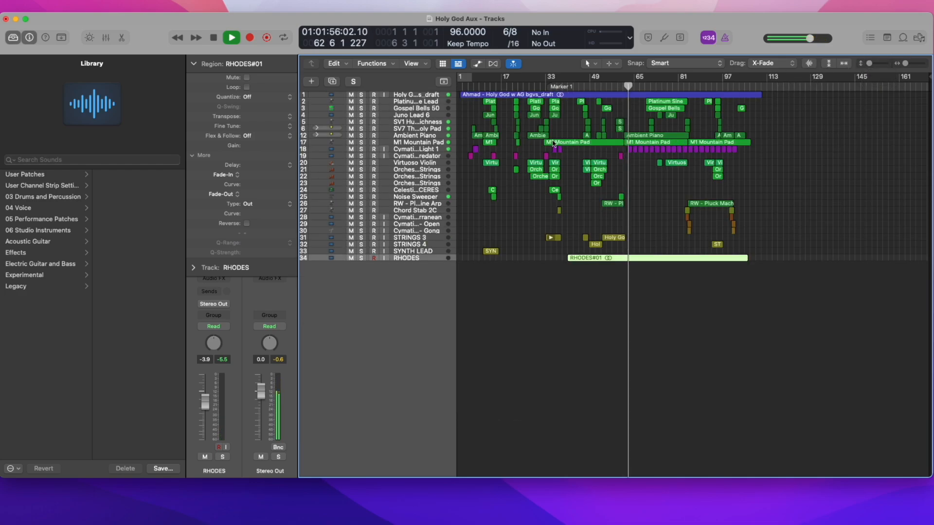
pyautogui.hscroll(-1, 558, 142)
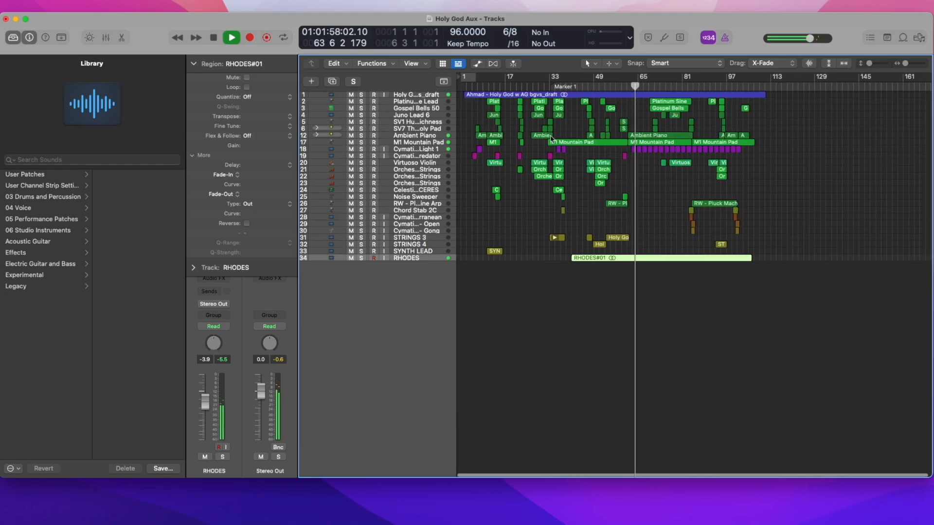
pyautogui.scroll(5, 551, 136)
pyautogui.scroll(-4, 551, 137)
pyautogui.scroll(-1, 550, 137)
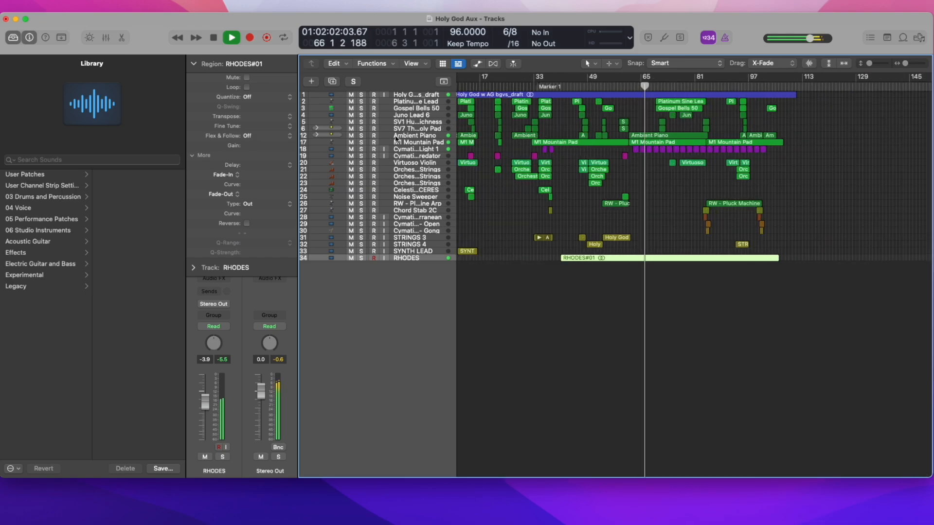
pyautogui.hscroll(-2, 559, 228)
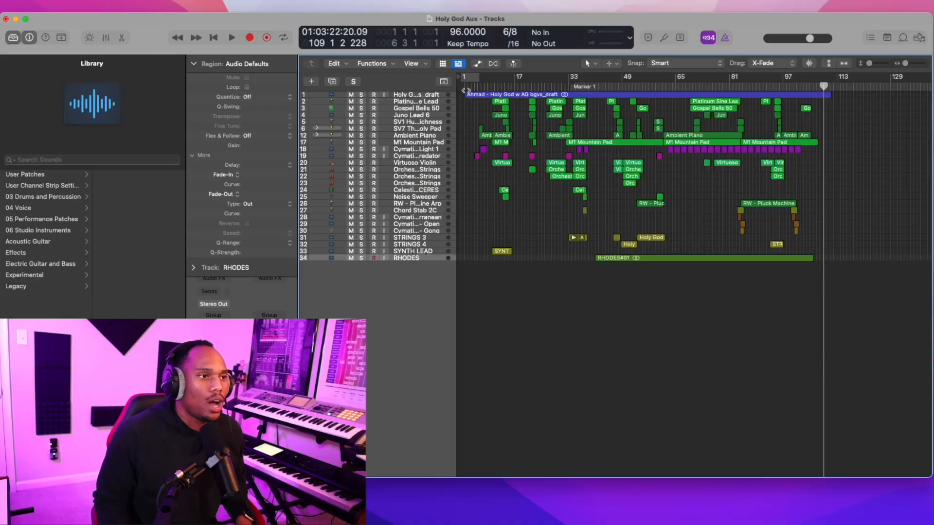
pyautogui.click(467, 89)
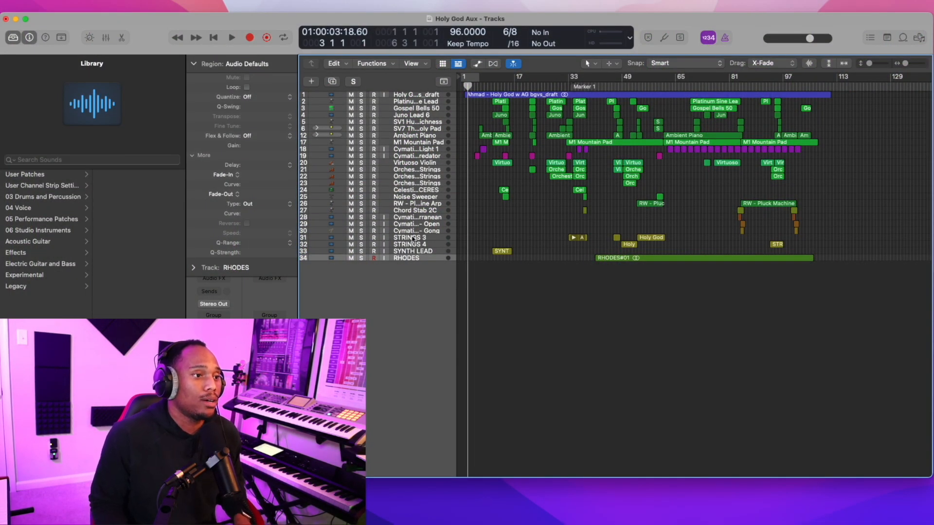
# Move the STRINGS 3 and STRINGS 4 tracks below RHODES, place the violin and Orchestral Strings tracks beneath them, and solo all six.
pyautogui.click(408, 238)
pyautogui.keyDown('shift'); pyautogui.click(409, 245); pyautogui.keyUp('shift')
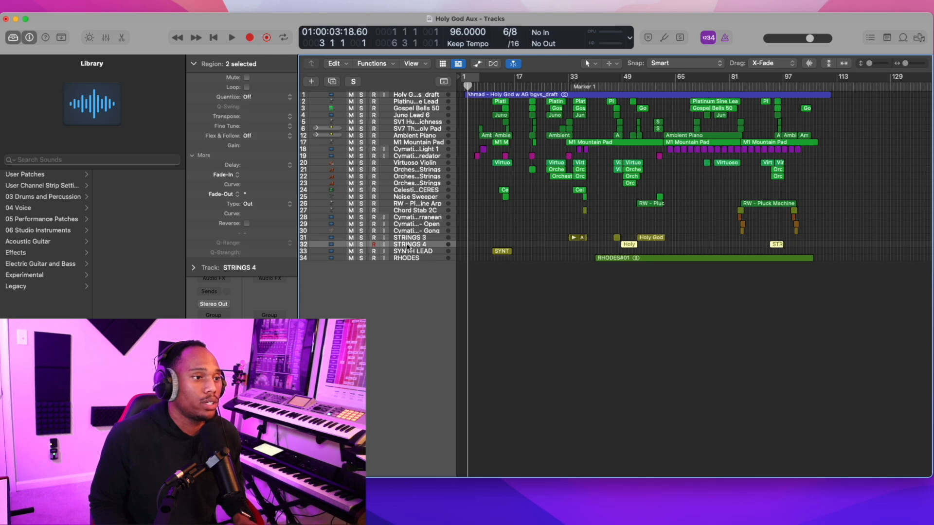
pyautogui.moveTo(407, 239); pyautogui.dragTo(407, 277)
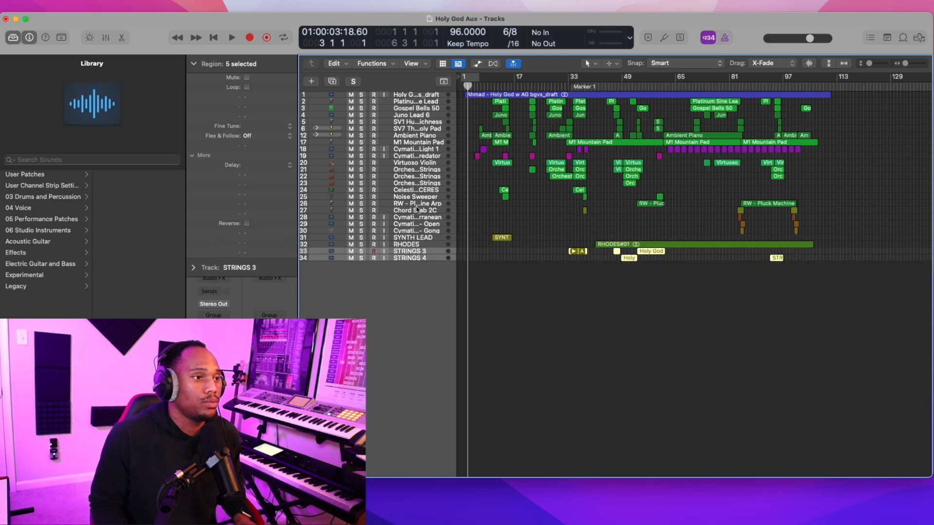
pyautogui.moveTo(417, 170); pyautogui.dragTo(413, 266)
pyautogui.press('s')
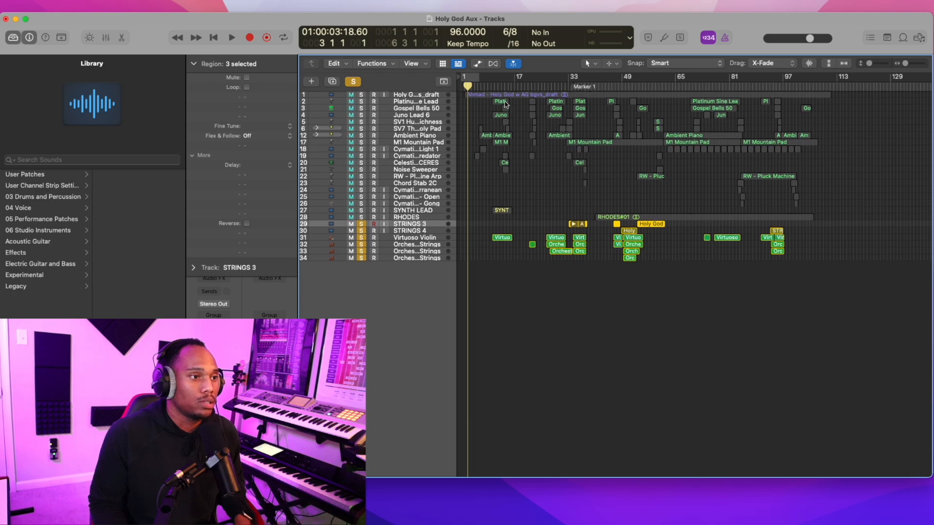
# Play the soloed string tracks from bar 25 to about bar 31.
pyautogui.click(543, 86)
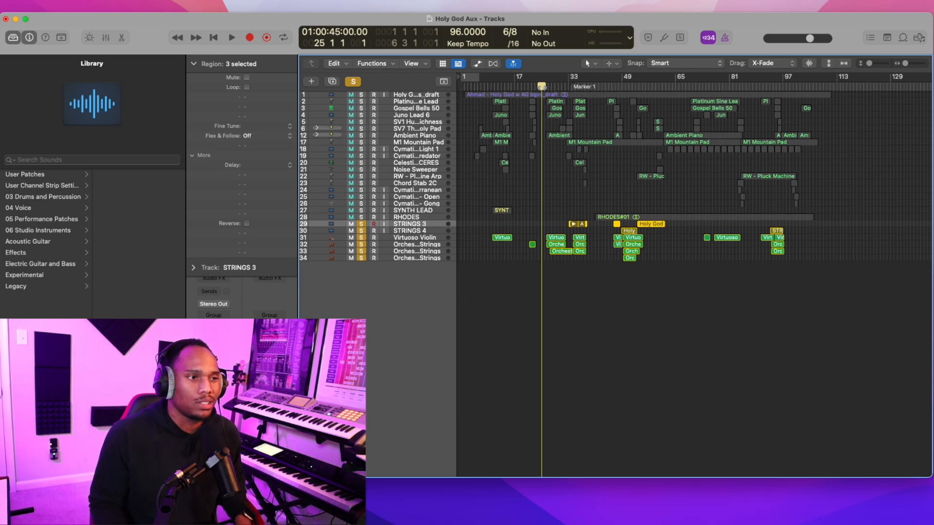
pyautogui.scroll(5, 547, 98)
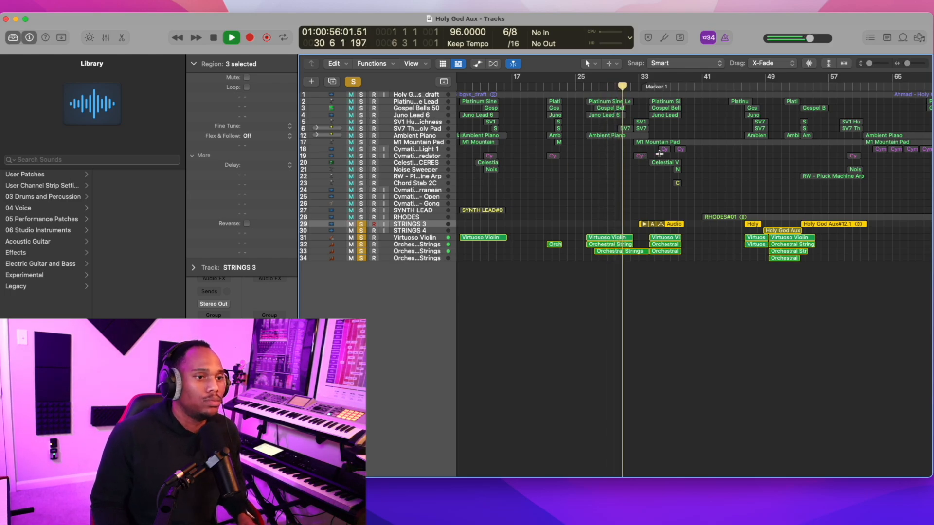
pyautogui.hscroll(-5, 677, 149)
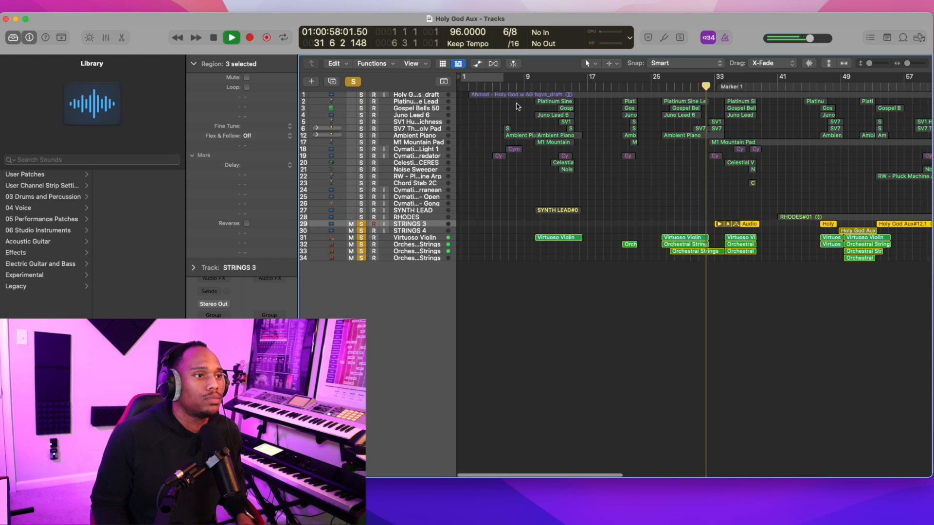
# Set a cycle range over the arrangement from bar 2 to bar 111 and clear all track solos.
pyautogui.moveTo(473, 81); pyautogui.dragTo(847, 121)
pyautogui.scroll(-3, 847, 121)
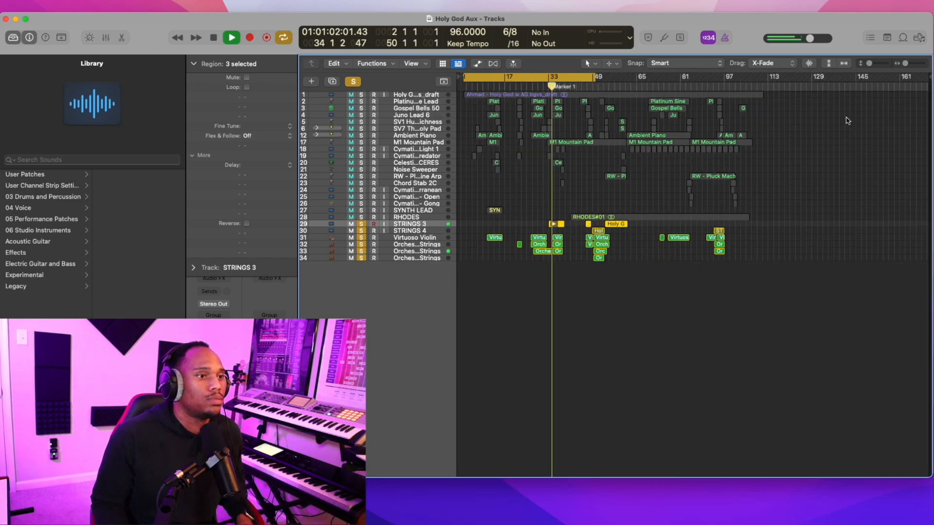
pyautogui.moveTo(595, 77); pyautogui.dragTo(763, 84)
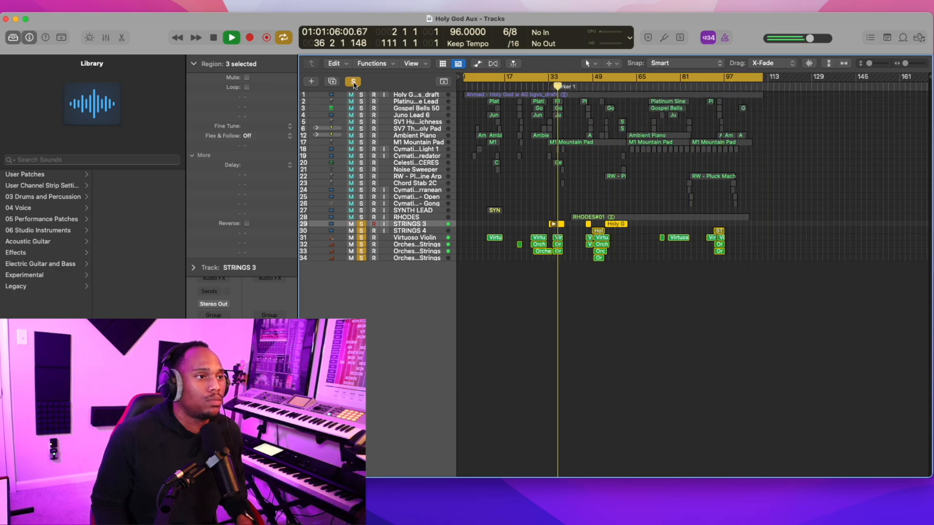
pyautogui.click(353, 81)
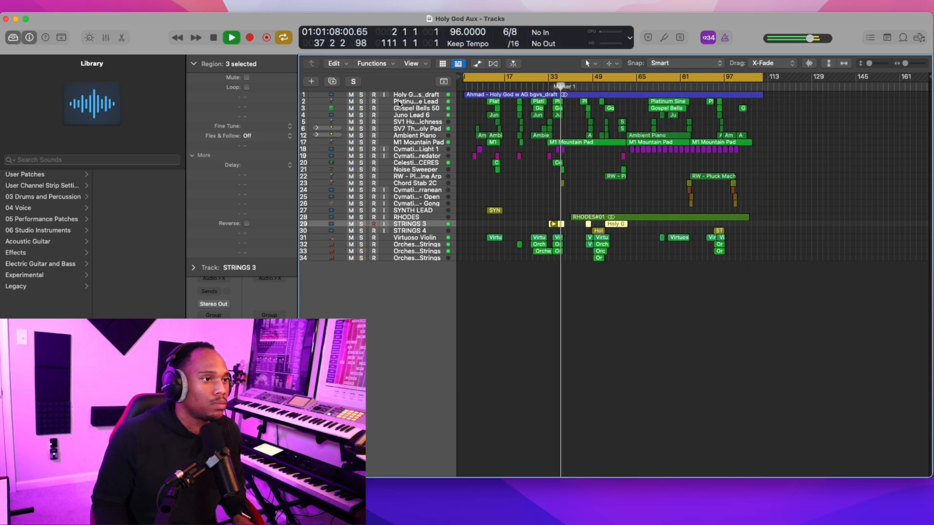
# Lower the six string tracks slightly as a group in the mixer and set the last Orchestral Strings track to -4.0 dB.
pyautogui.keyDown('shift'); pyautogui.click(395, 258); pyautogui.keyUp('shift')
pyautogui.click(106, 38)
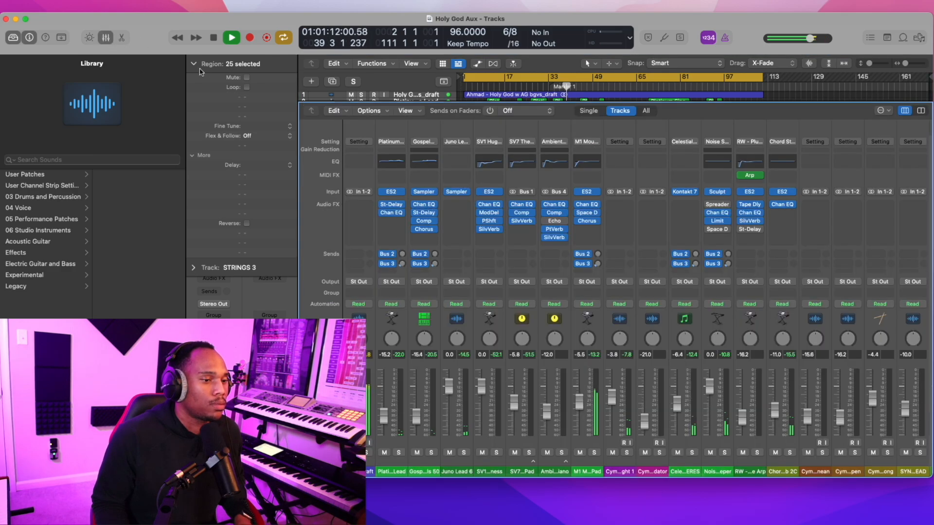
pyautogui.hscroll(5, 778, 378)
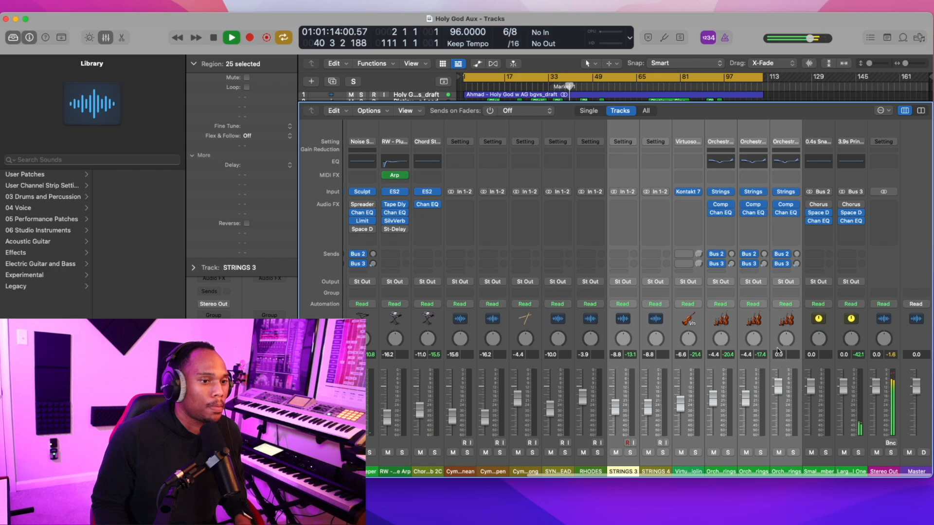
pyautogui.moveTo(779, 387); pyautogui.dragTo(779, 389)
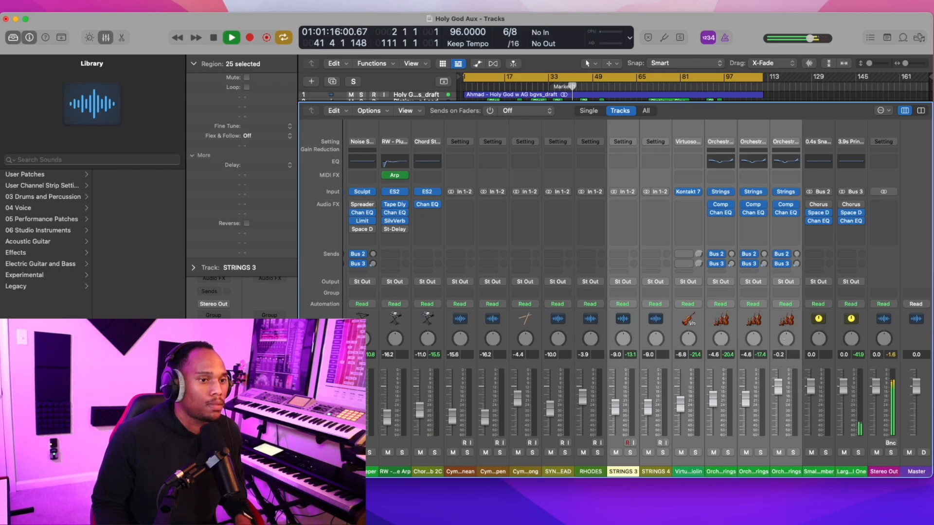
pyautogui.click(779, 383)
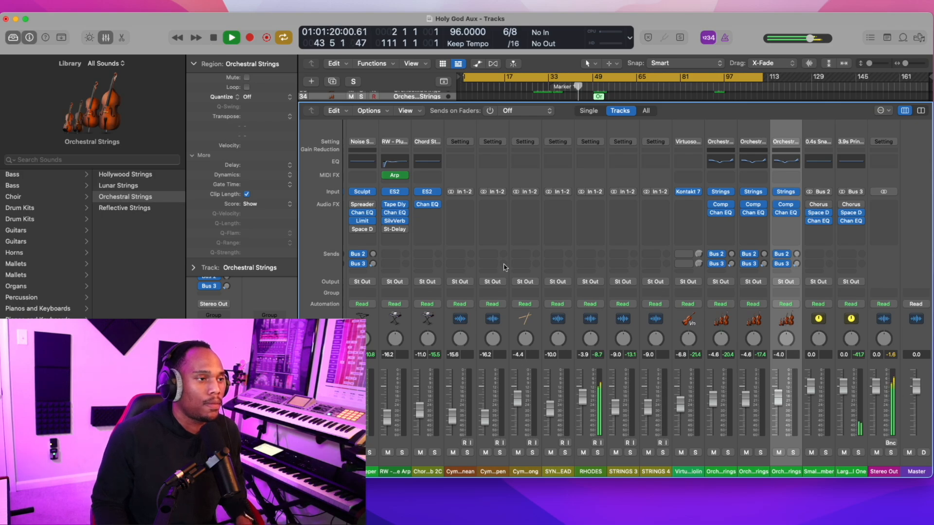
pyautogui.press('x')
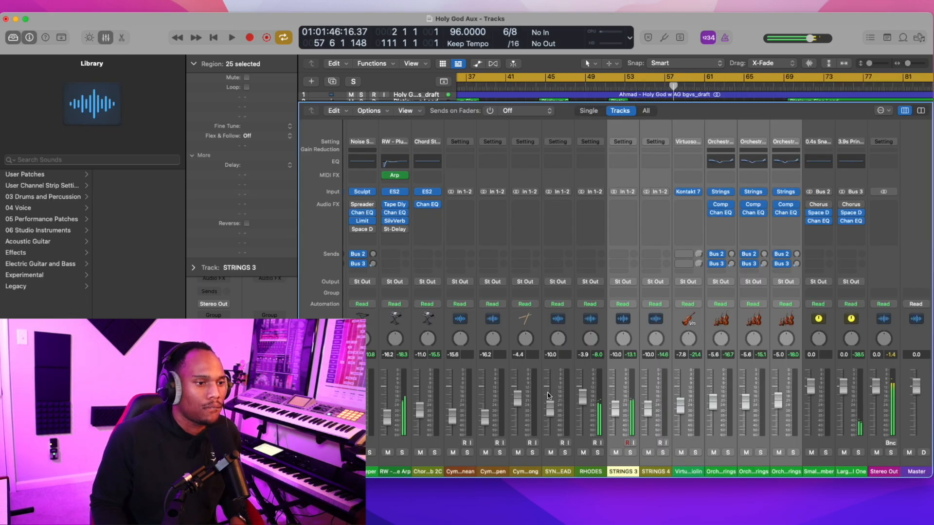
# Lower M1 Mountain Pad to -8.0 dB and both Juno Lead 6 and SV1 Huge Epic Richness to -4.1 dB.
pyautogui.hscroll(-10, 585, 372)
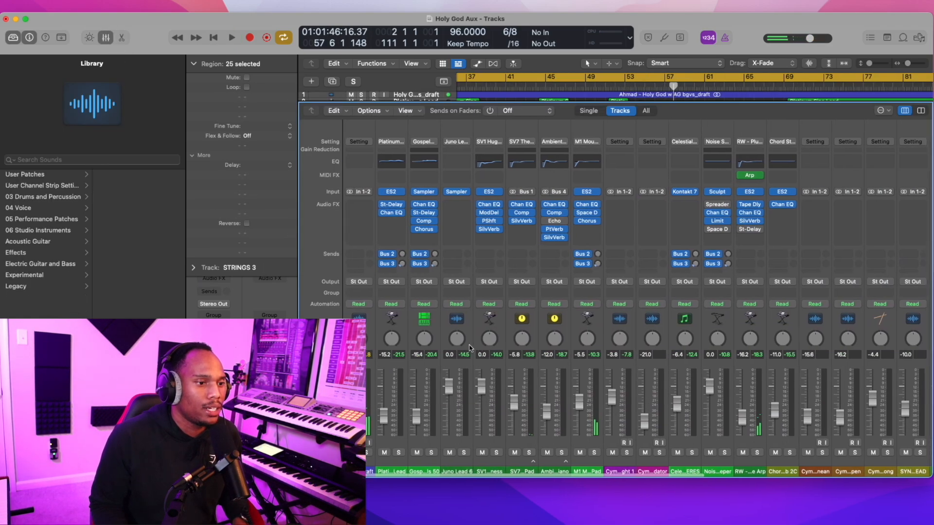
pyautogui.moveTo(580, 403); pyautogui.dragTo(579, 406)
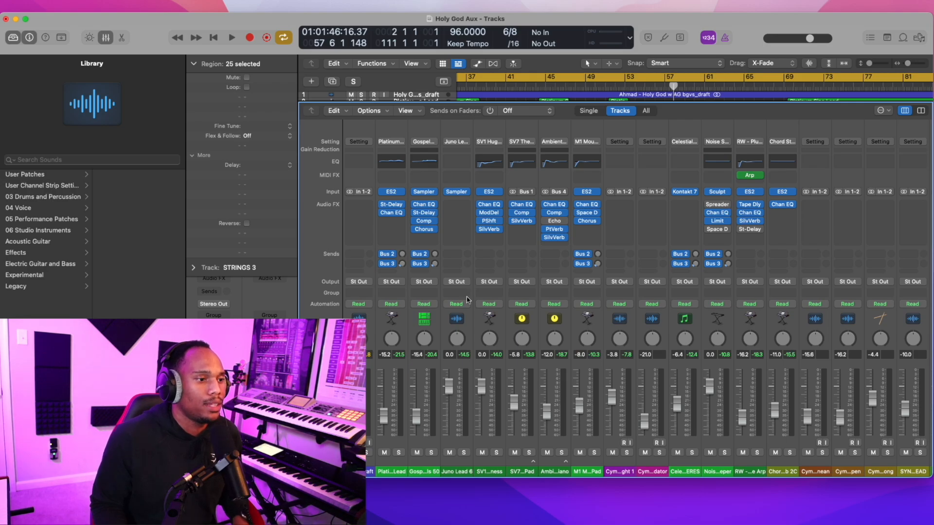
pyautogui.click(453, 325)
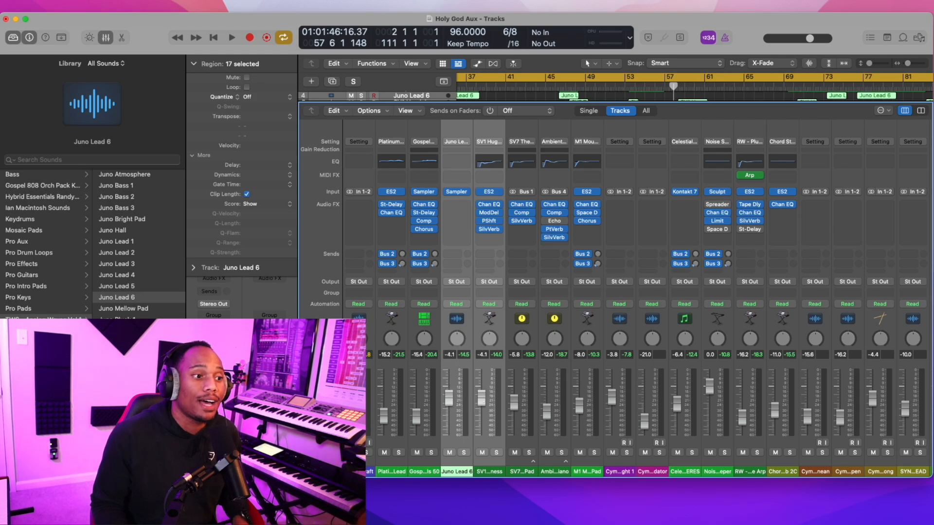
pyautogui.click(458, 325)
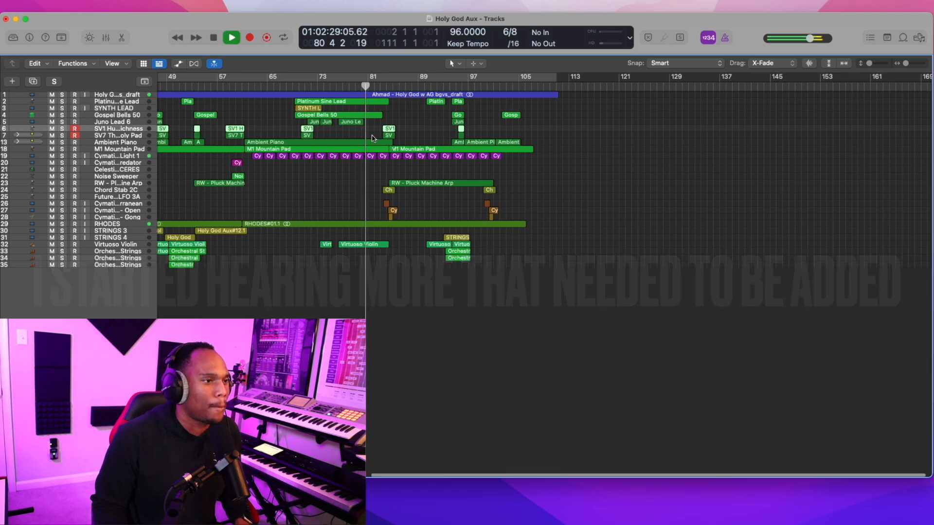
# Play the section up to about bar 84 and replay it from about bar 80.
pyautogui.scroll(5, 372, 138)
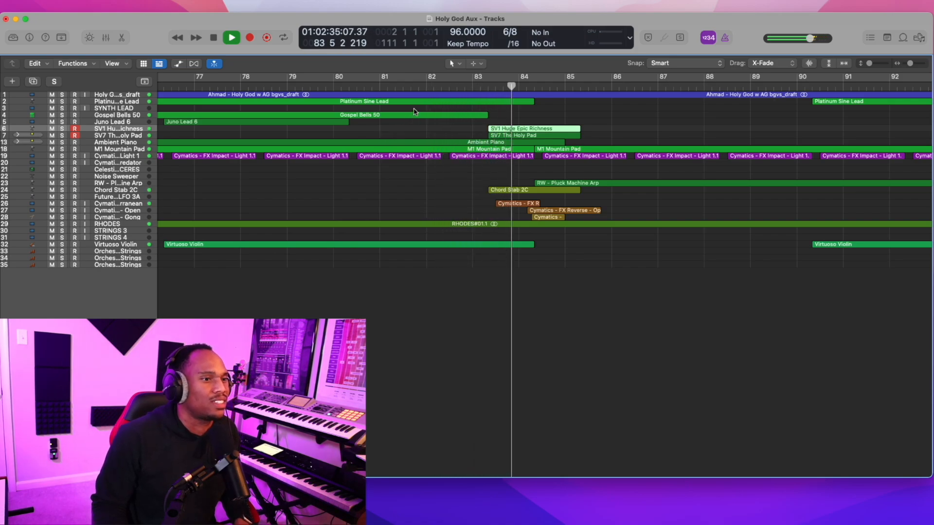
pyautogui.press('space')
pyautogui.doubleClick(346, 85)
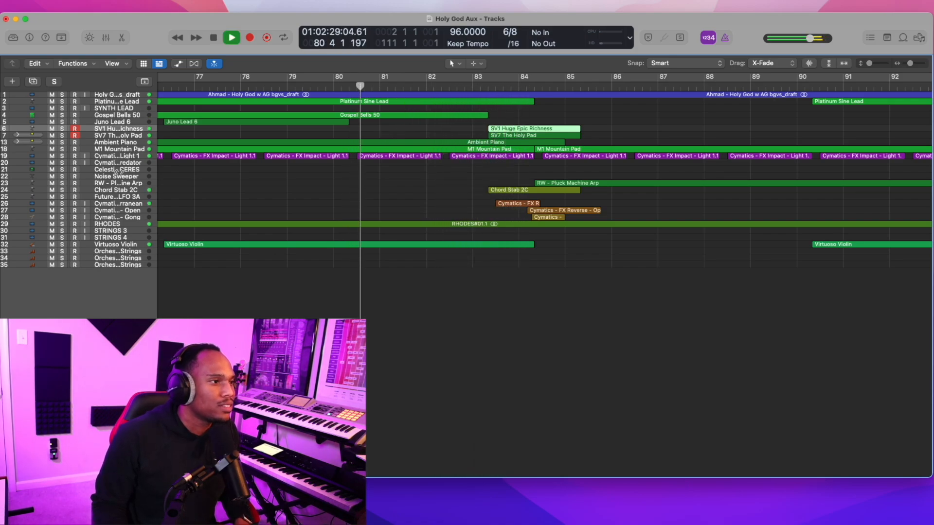
# Select the Noise Sweeper track and record a part on it from about bar 82 to bar 84.
pyautogui.click(110, 188)
pyautogui.click(99, 176)
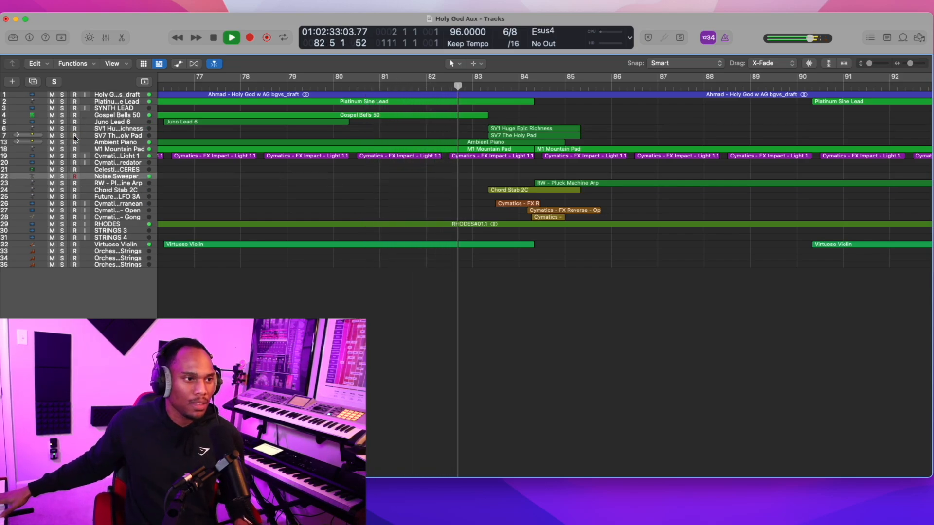
pyautogui.press('space')
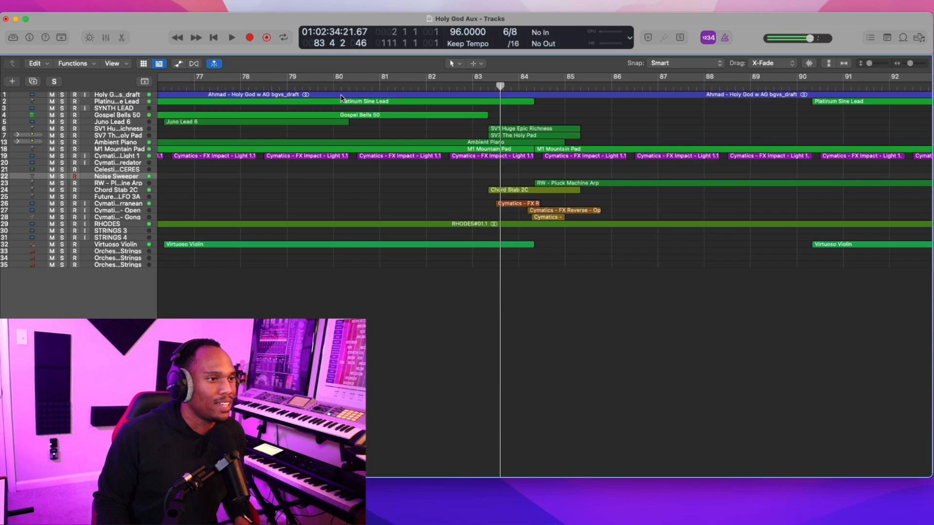
pyautogui.click(424, 92)
pyautogui.press('r')
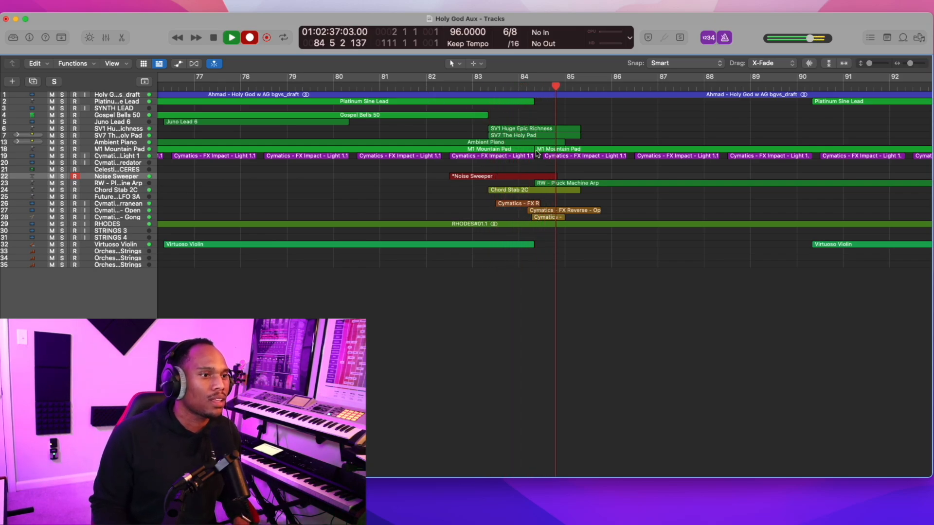
pyautogui.press('r')
# Play the Noise Sweeper take from about bar 80, check its notes in the Piano Roll, and end the region at about bar 83.
pyautogui.click(366, 87)
pyautogui.doubleClick(459, 176)
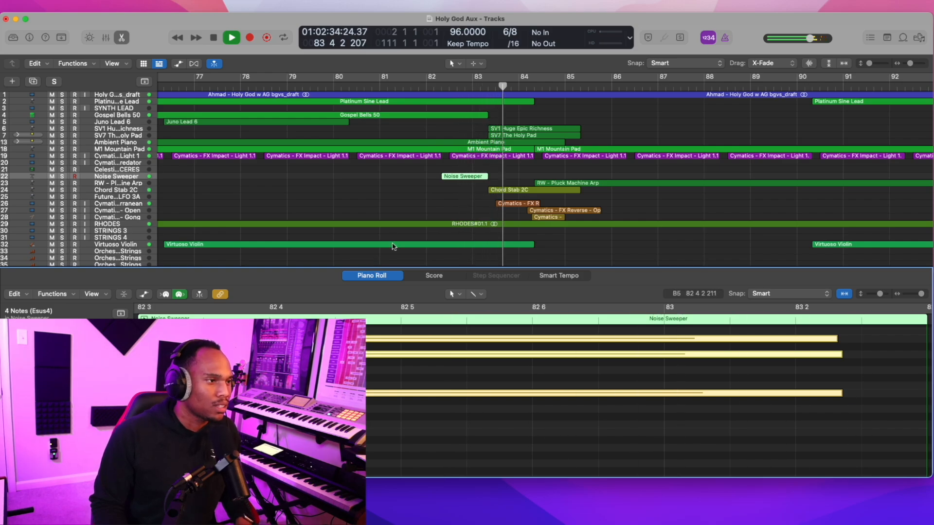
pyautogui.click(121, 38)
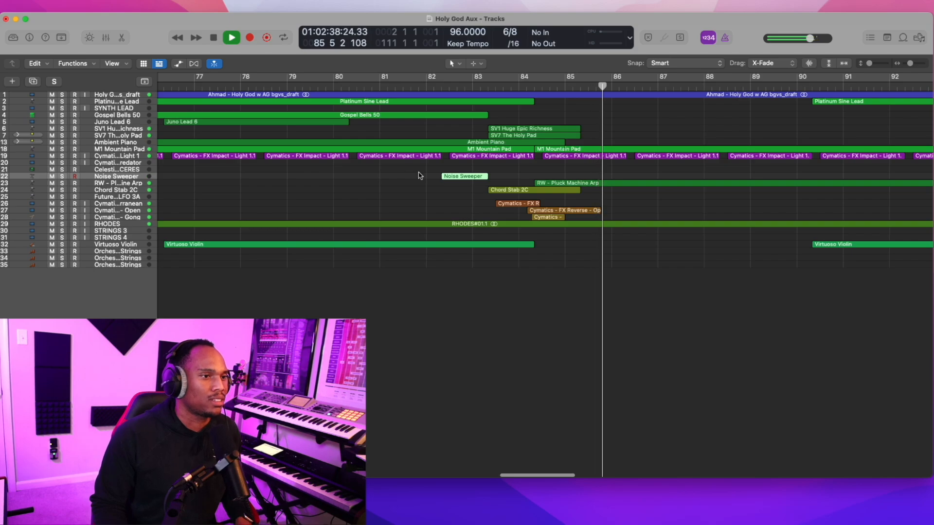
# Record Virtuoso Violin and the first Orchestral Strings track together from about bar 83 to bar 87, and play on to about bar 102.
pyautogui.click(426, 84)
pyautogui.click(112, 252)
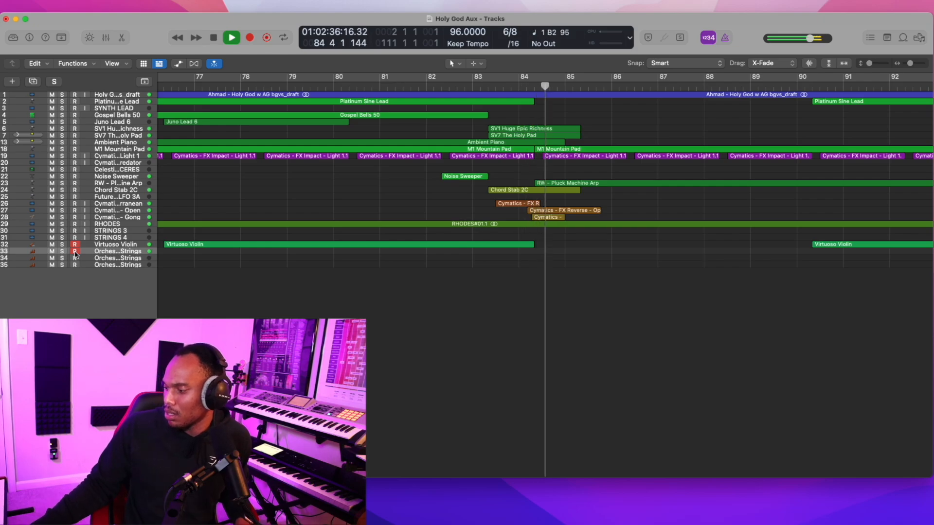
pyautogui.press('space')
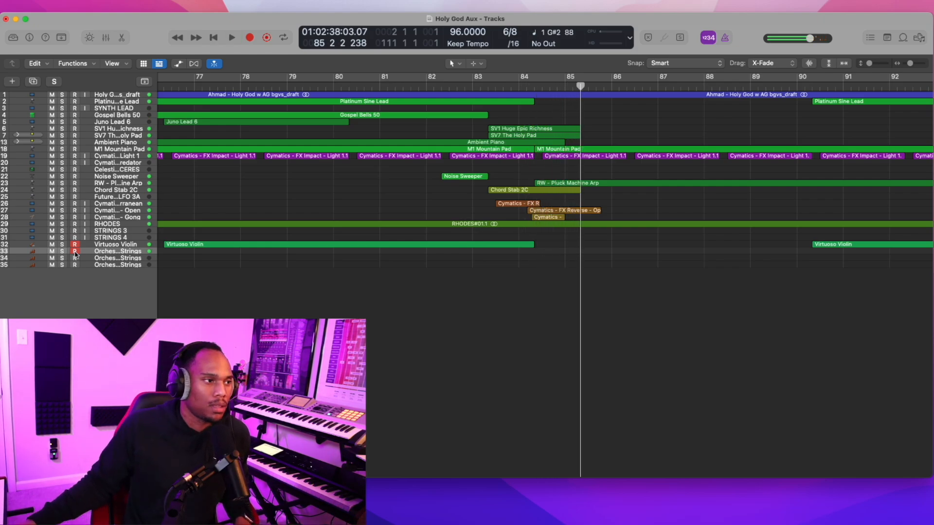
pyautogui.press('super+Left')
pyautogui.press('r')
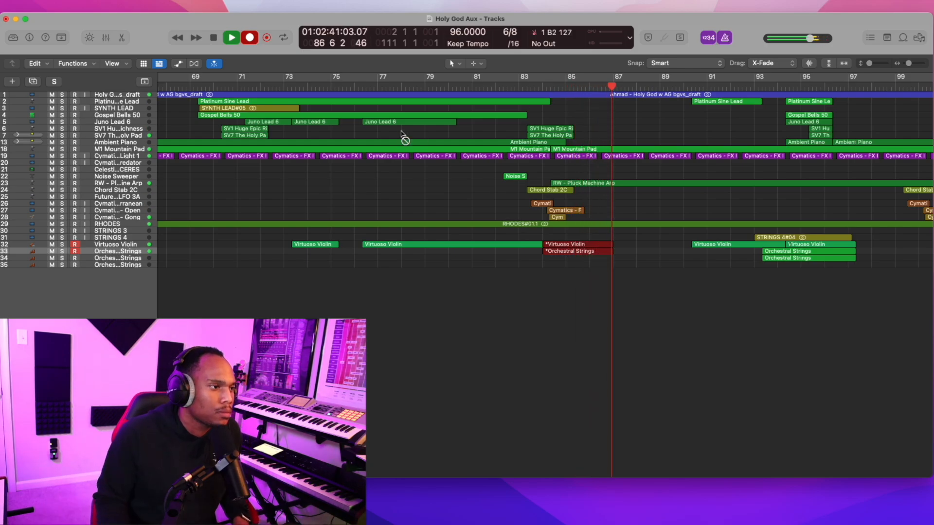
pyautogui.press('space')
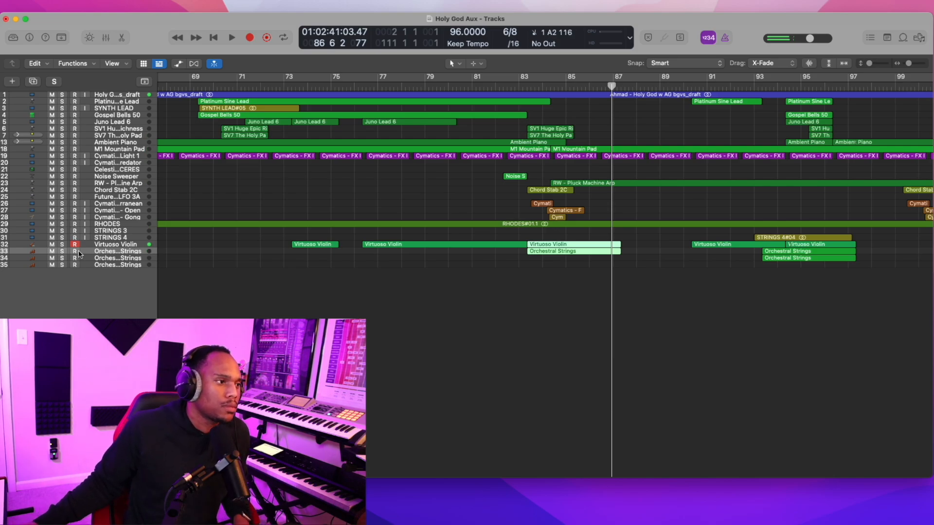
pyautogui.press('space')
pyautogui.scroll(-3, 545, 174)
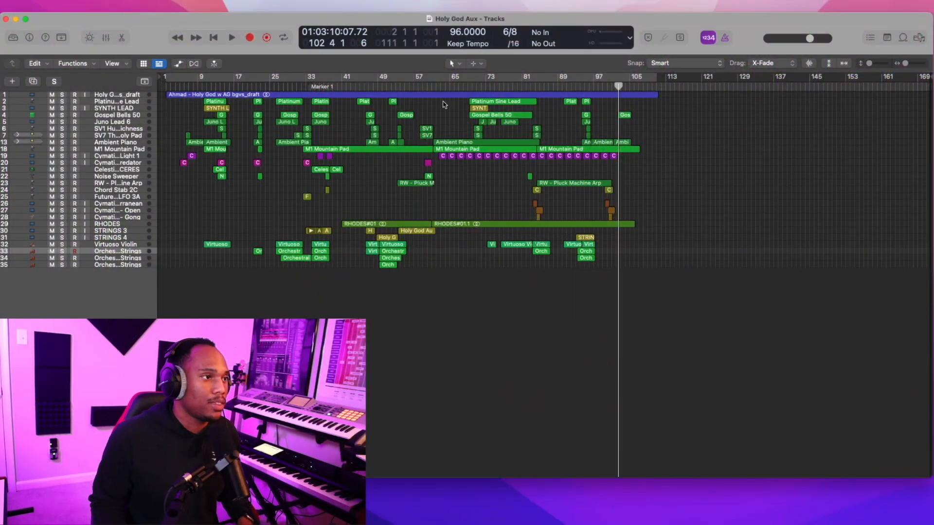
# Turn on the cycle range spanning bars 2 to 111 and place the playhead at its start on bar 2.
pyautogui.click(274, 82)
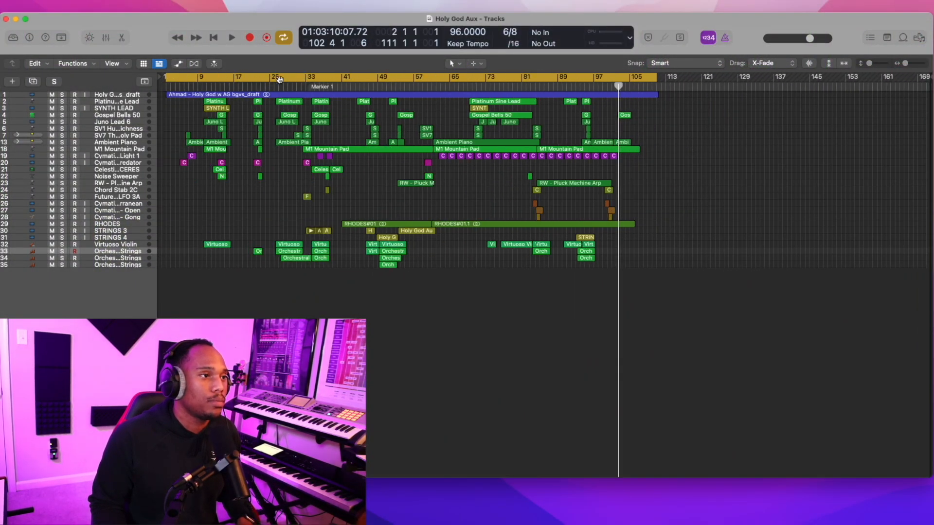
pyautogui.press('super+Right')
pyautogui.press('super+Right')
pyautogui.press('super+Right')
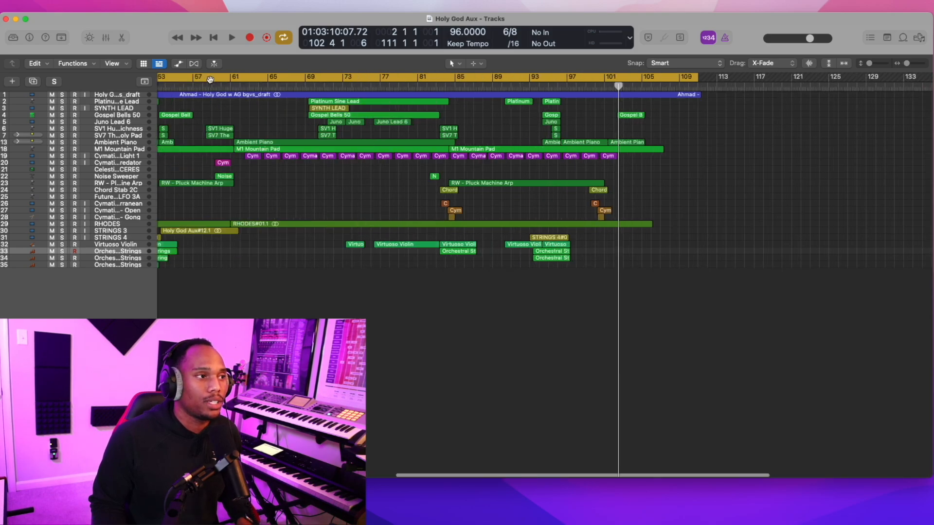
pyautogui.press('super+Right')
pyautogui.press('super+Right')
pyautogui.press('super+Right')
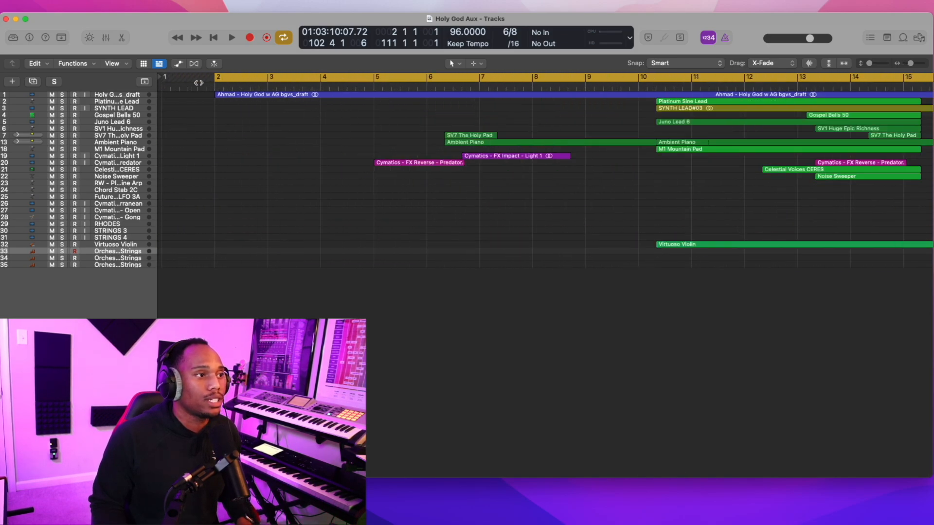
pyautogui.press('super+Right')
pyautogui.press('super+Right')
pyautogui.press('super+Right')
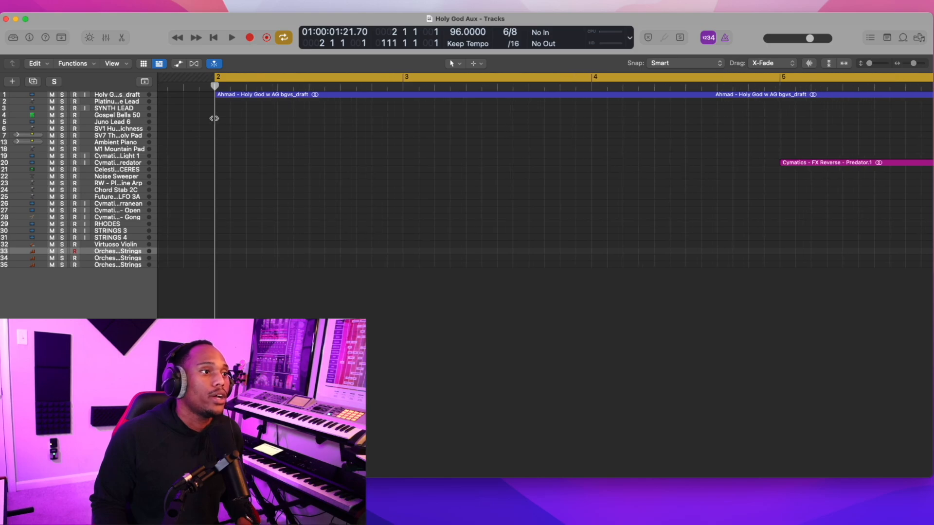
# Try extending the cycle start to bar 1, and return it to bar 2 at the start of the draft audio.
pyautogui.press('super+Left')
pyautogui.press('super+Left')
pyautogui.press('super+Left')
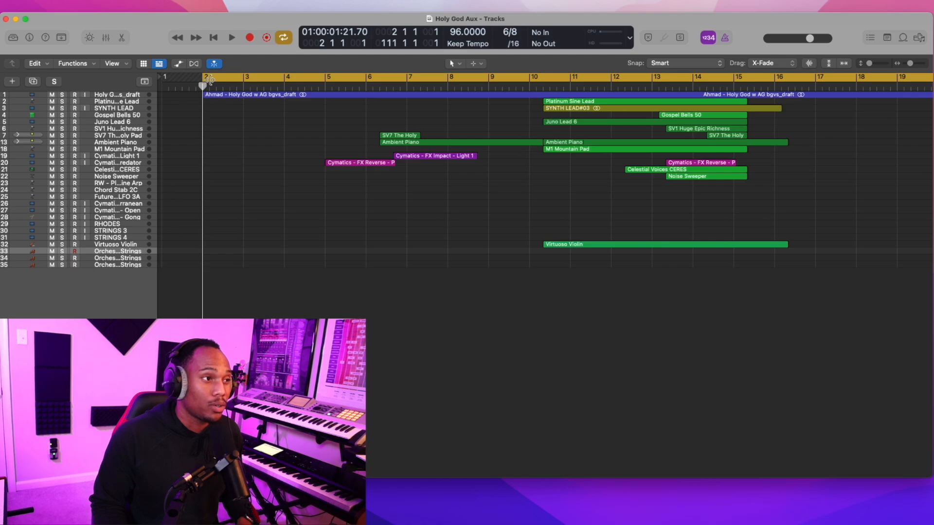
pyautogui.moveTo(203, 82); pyautogui.dragTo(130, 92)
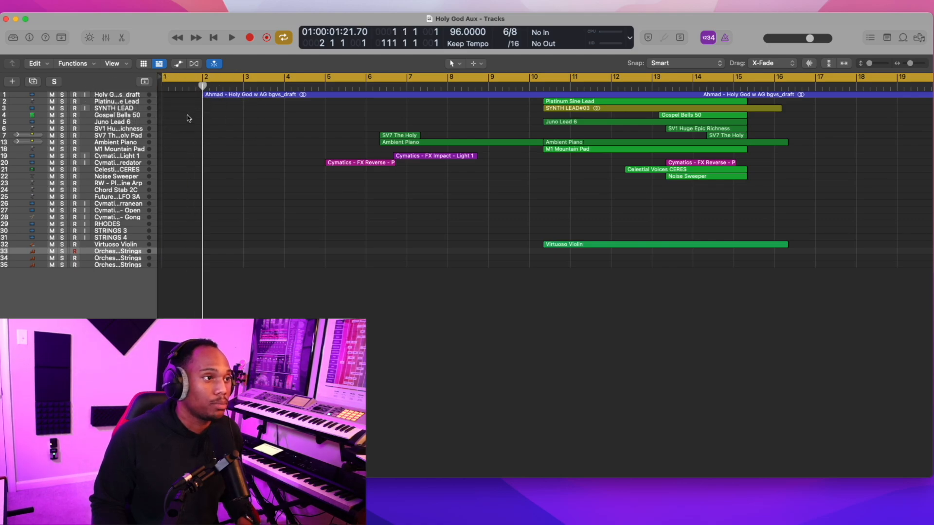
pyautogui.moveTo(162, 81); pyautogui.dragTo(205, 93)
# Play briefly from bar 2 and move the playhead to bar 108 near the end of the arrangement.
pyautogui.press('space')
pyautogui.press('z')
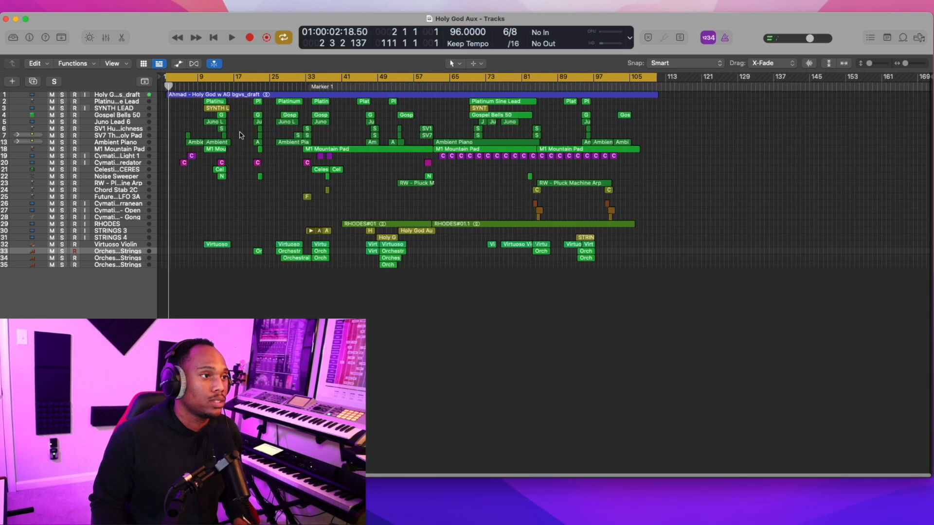
pyautogui.click(647, 85)
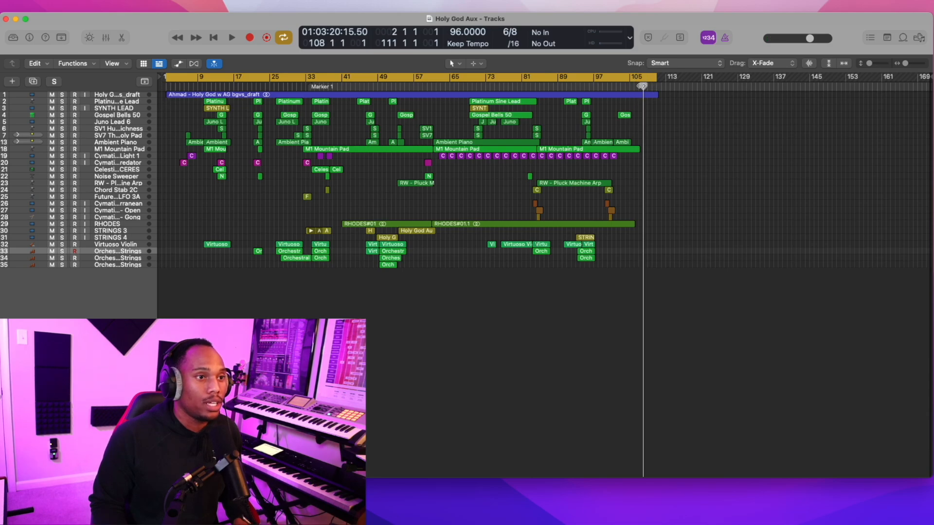
# Extend the cycle end to bar 112 so the range covers the whole draft audio, playing through the ending.
pyautogui.press('c')
pyautogui.press('space')
pyautogui.press('z')
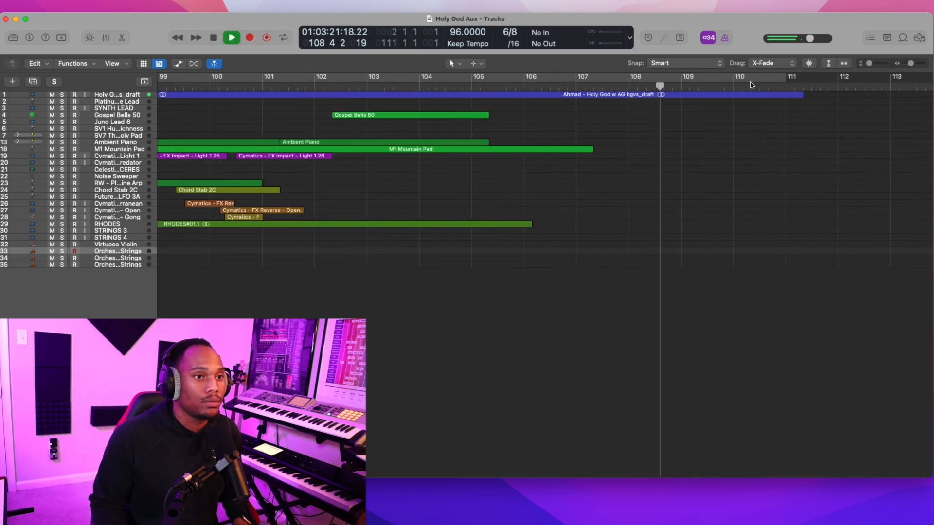
pyautogui.click(788, 79)
pyautogui.moveTo(787, 80); pyautogui.dragTo(850, 96)
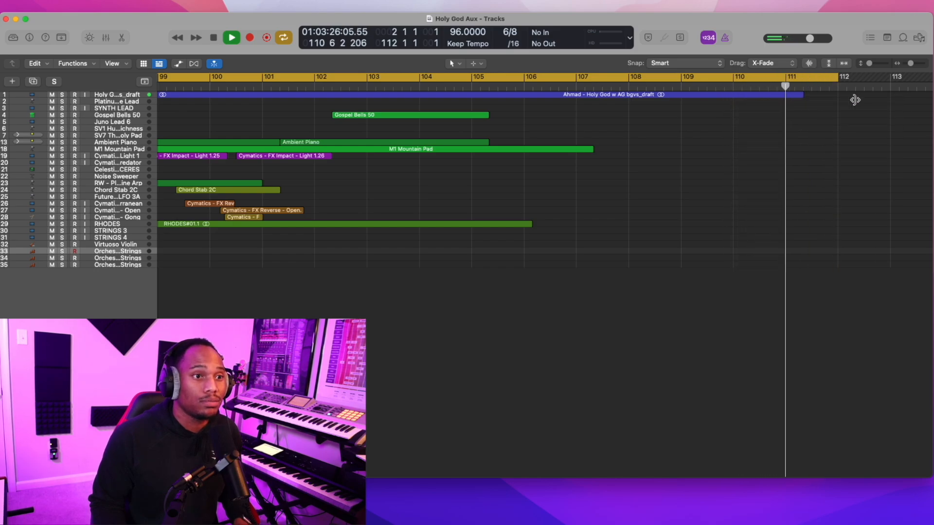
pyautogui.press('space')
pyautogui.scroll(-2, 853, 107)
pyautogui.scroll(-5, 853, 107)
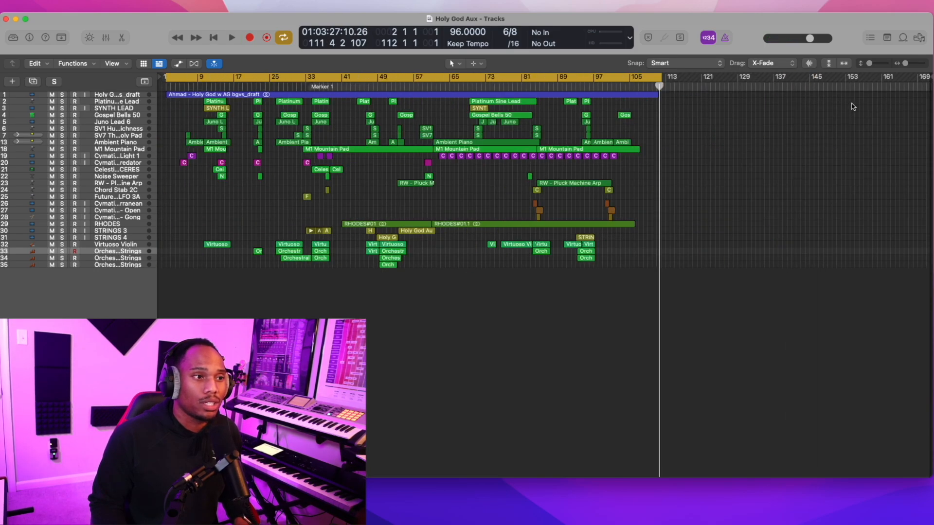
# Solo the six string tracks, 30 to 35, and play them briefly around bar 52.
pyautogui.moveTo(62, 237); pyautogui.dragTo(61, 265)
pyautogui.press('space')
pyautogui.click(369, 92)
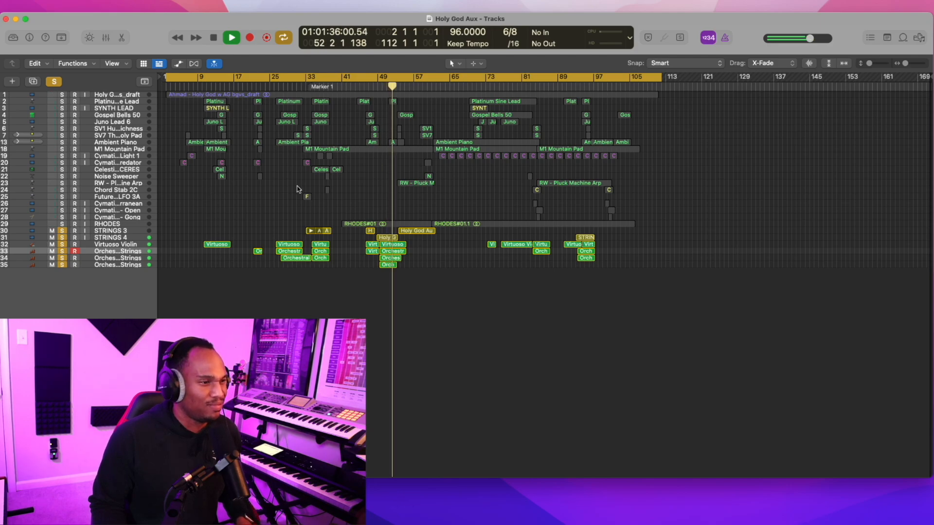
pyautogui.press('space')
# Start an offline PCM bounce of bars 2 to 112 and create a folder named Holy God for the files.
pyautogui.press('super+b')
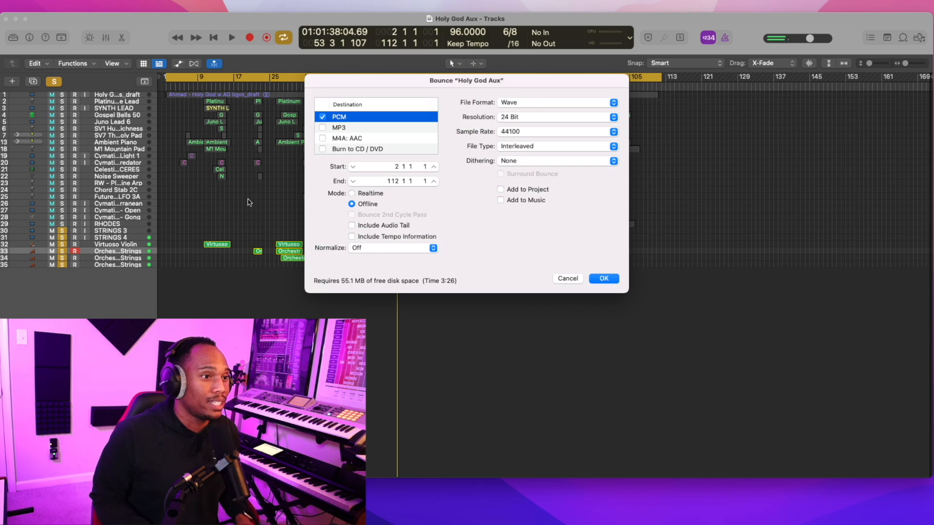
pyautogui.press('Return')
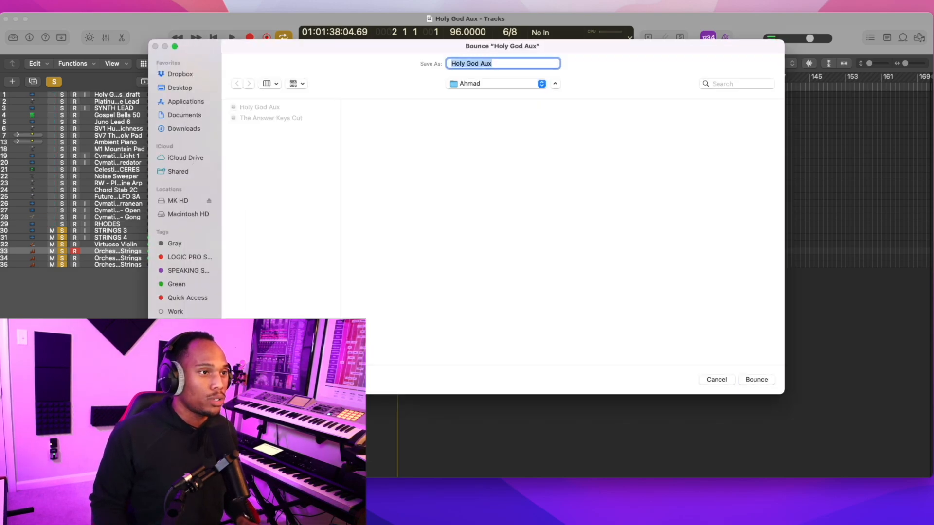
pyautogui.press('super+shift+n')
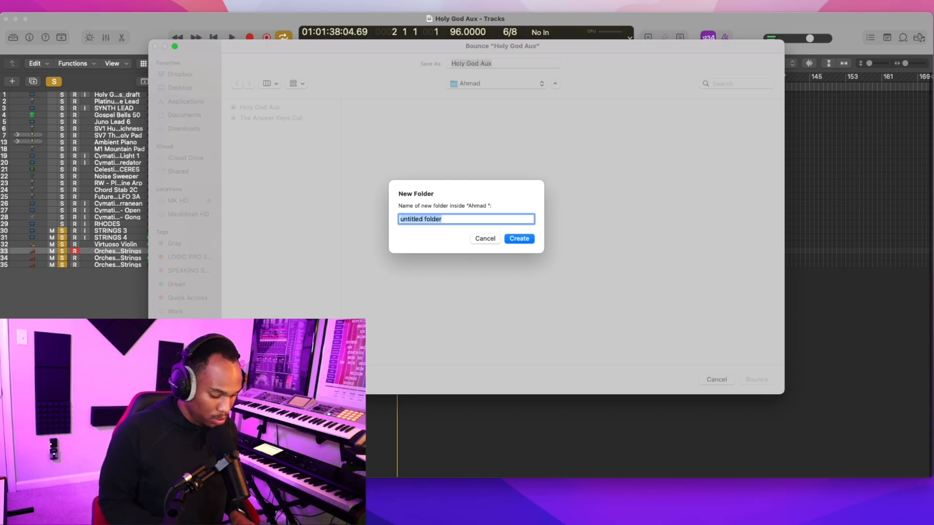
pyautogui.write('Holy God')
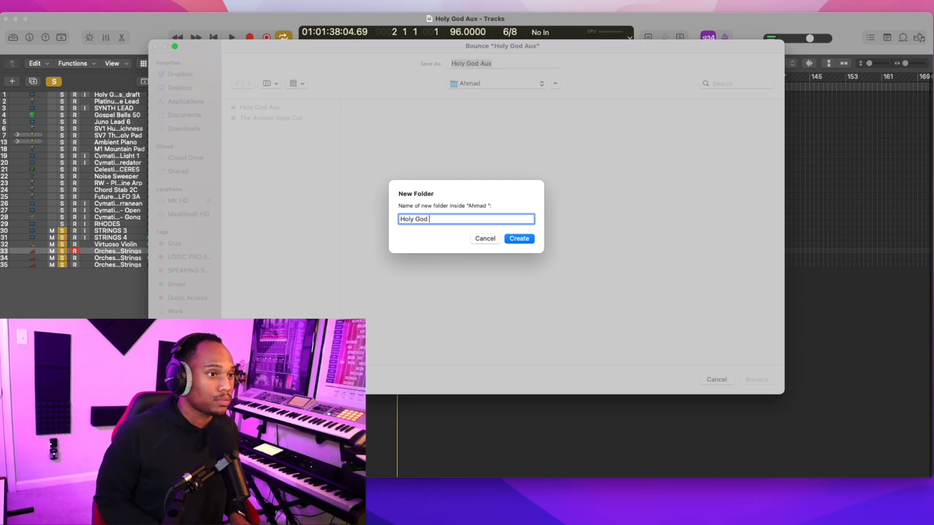
pyautogui.press('Return')
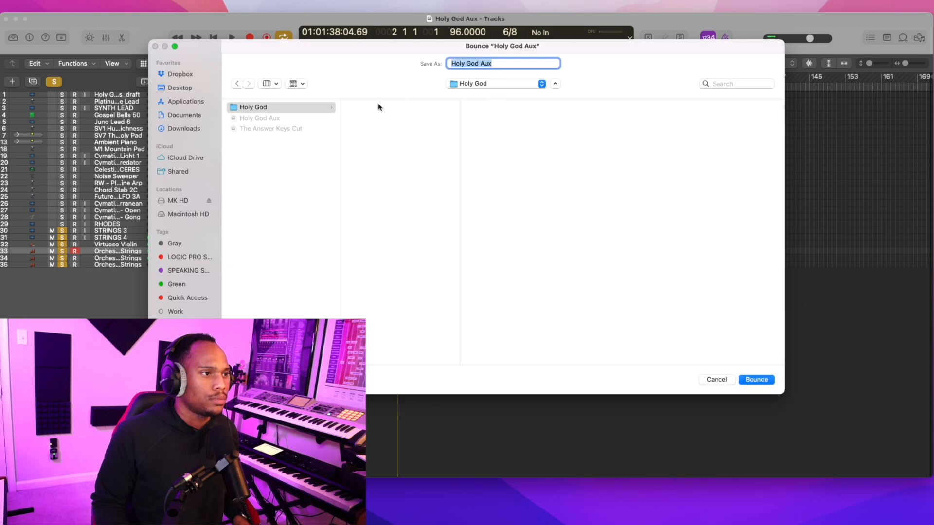
# Name the soloed strings bounce STRINGS and render it into the Holy God folder.
pyautogui.click(279, 108)
pyautogui.click(501, 63)
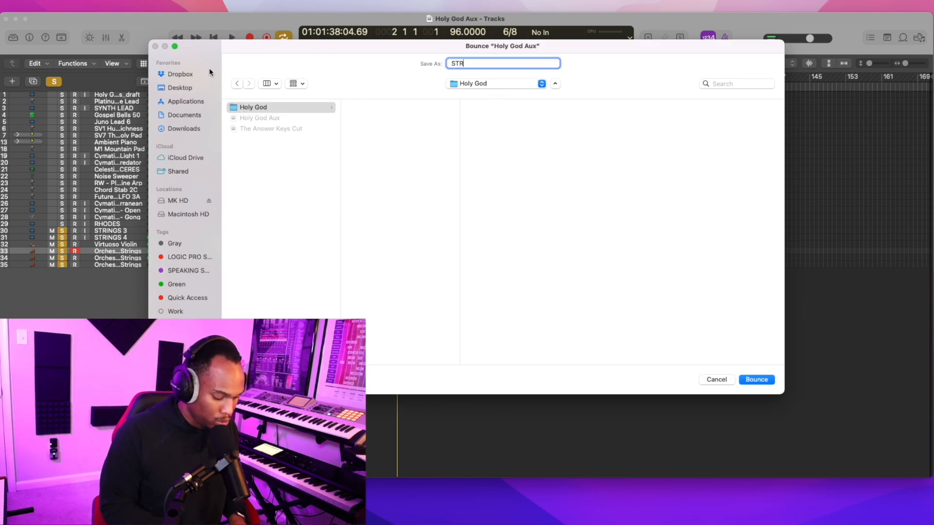
pyautogui.write('STRINGS')
pyautogui.press('Return')
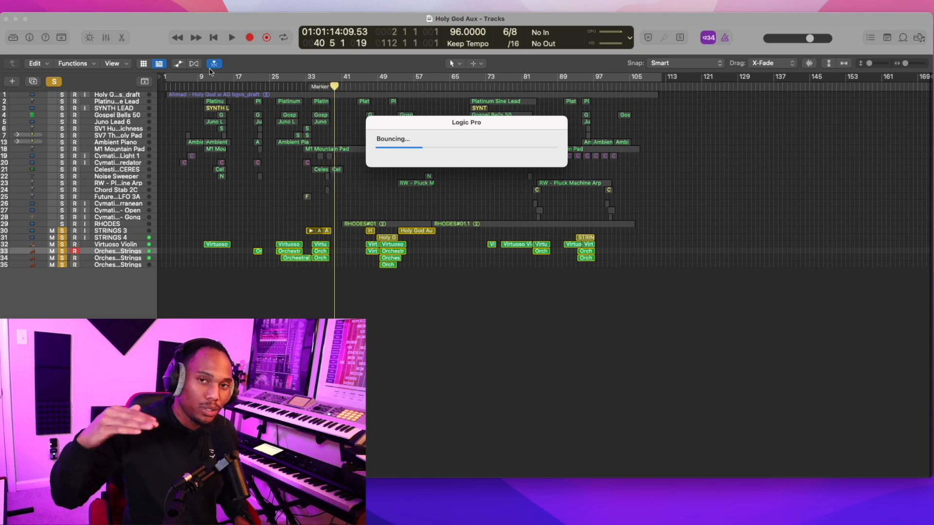
pyautogui.press('super+period')
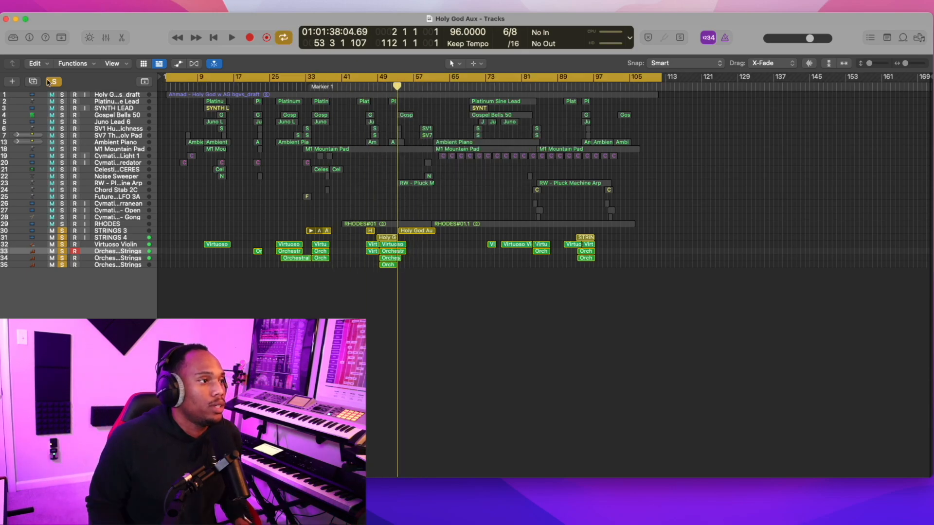
# Solo only the RHODES track and bounce it as RHODES into the Holy God folder.
pyautogui.click(62, 231)
pyautogui.click(62, 230)
pyautogui.click(63, 224)
pyautogui.press('super+b')
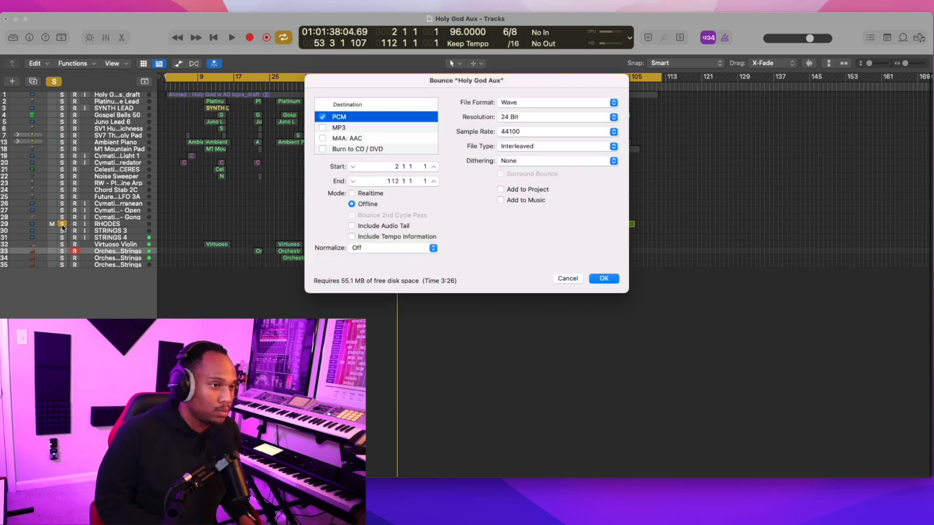
pyautogui.press('Return')
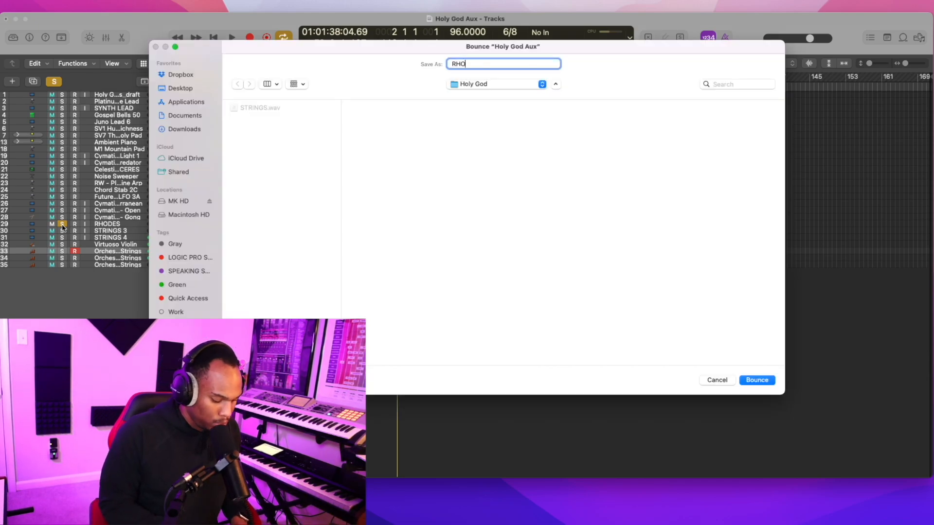
pyautogui.press('Return')
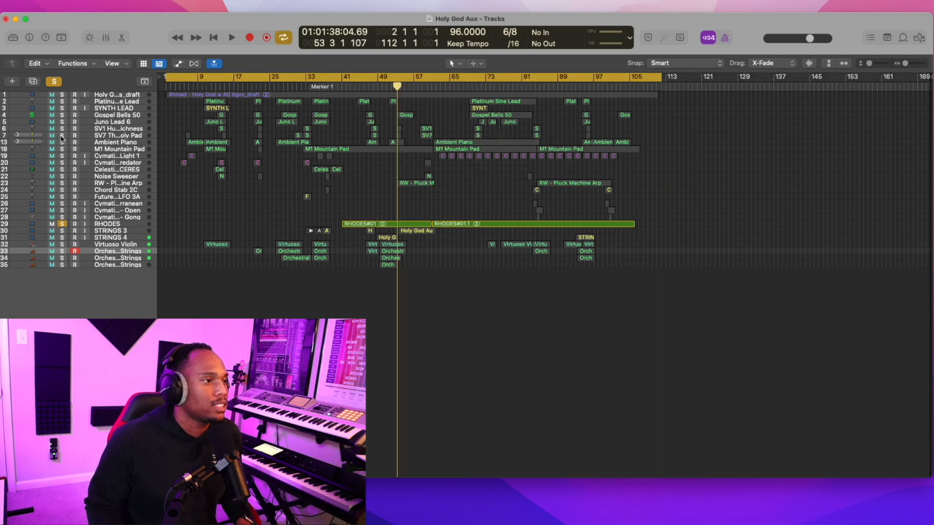
# Clear the RHODES solo, solo tracks 22 to 28 from Noise Sweeper through Gong, and play from bar 2.
pyautogui.click(54, 81)
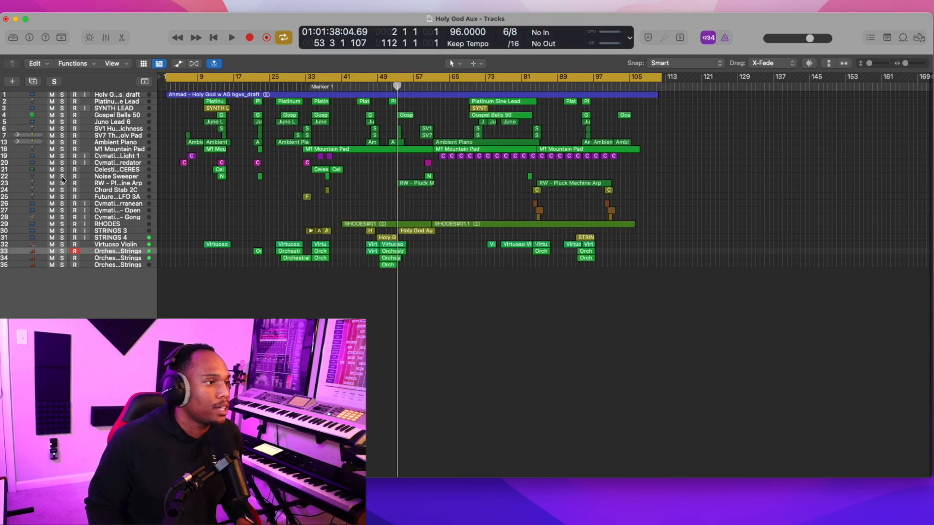
pyautogui.click(62, 183)
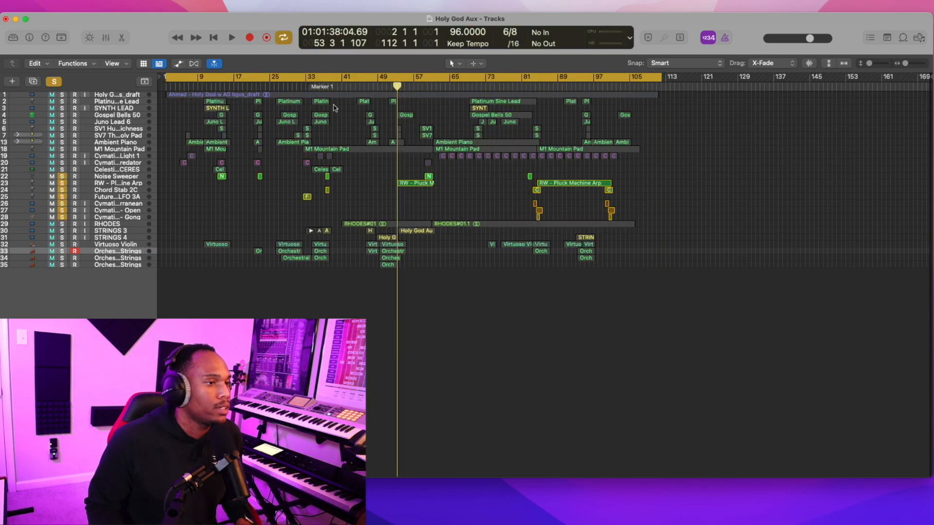
pyautogui.press('space')
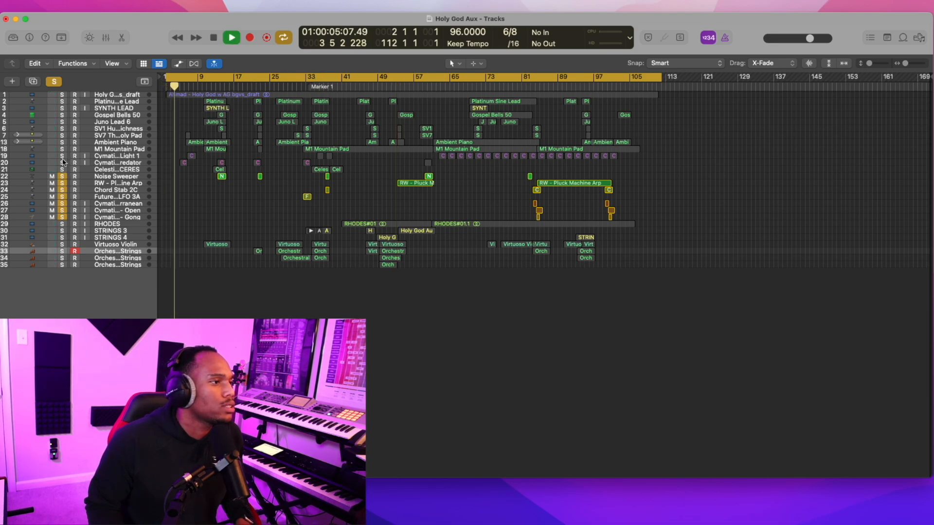
# Move the Cymatics track 20 directly above Noise Sweeper, include it in the solo group, and audition around bars 14 and 32.
pyautogui.moveTo(79, 165); pyautogui.dragTo(138, 165)
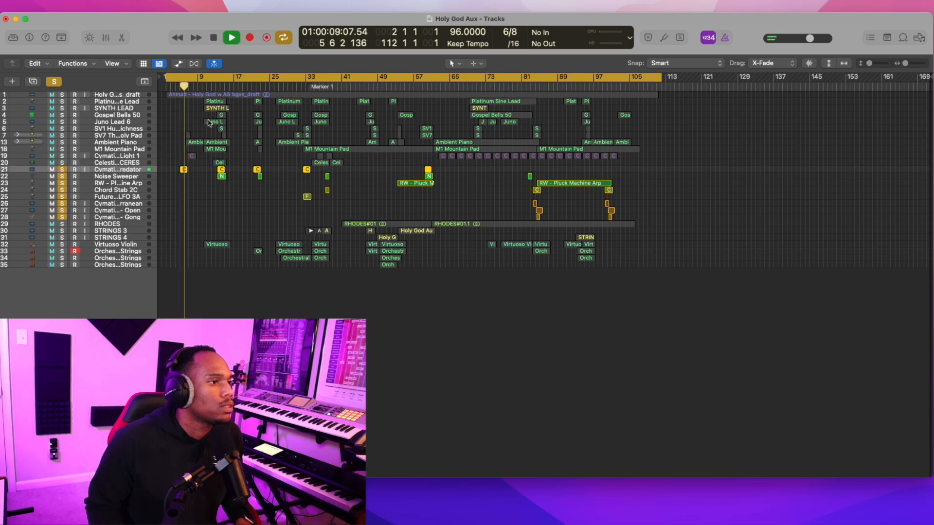
pyautogui.click(216, 86)
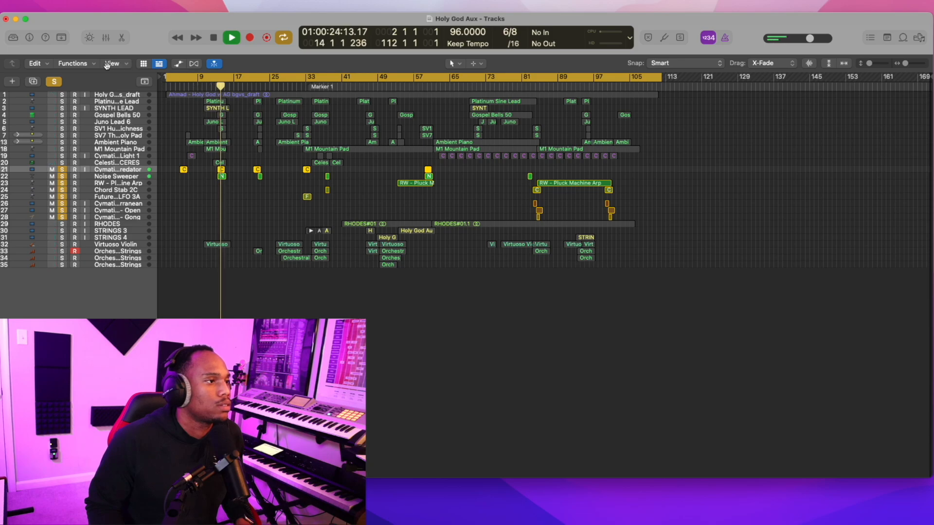
pyautogui.click(299, 85)
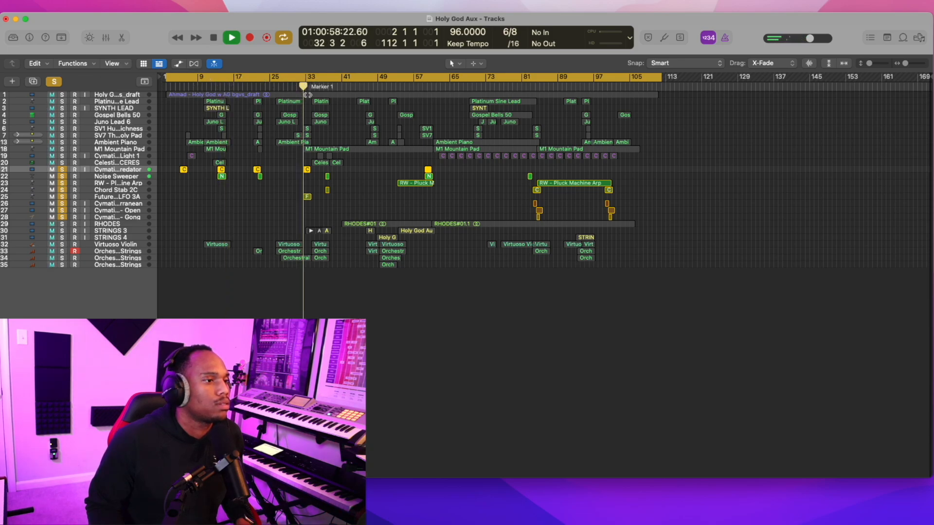
pyautogui.click(29, 38)
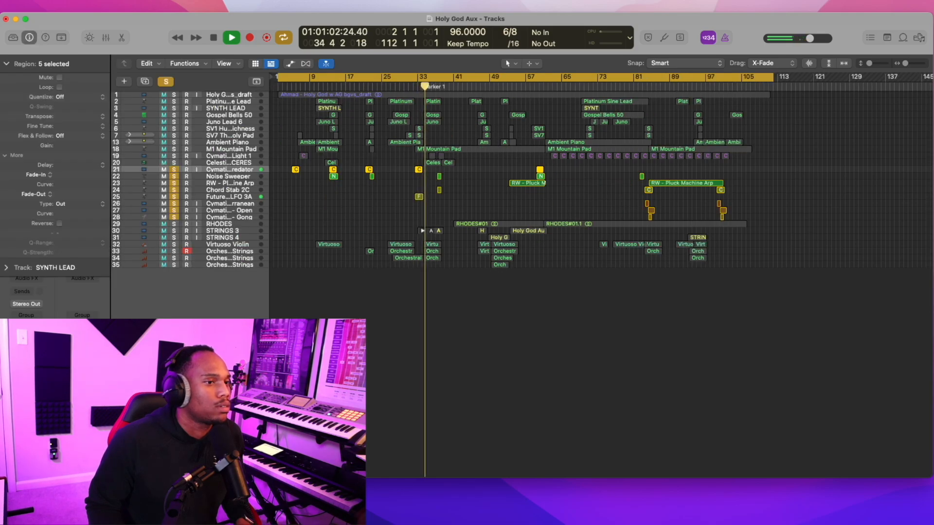
# Play from bar 53, remove RW - Pluck Machine Arp from the solo group, and move it above the soloed effects tracks.
pyautogui.click(506, 87)
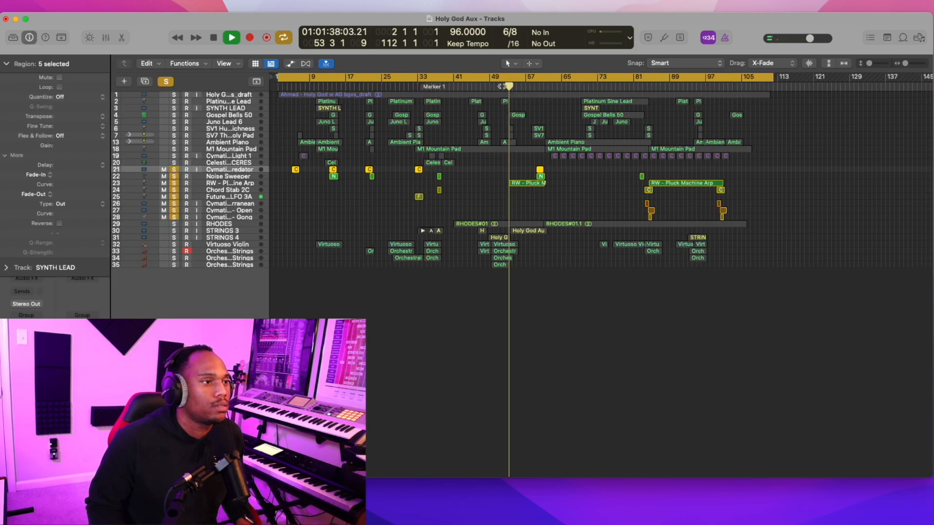
pyautogui.click(174, 182)
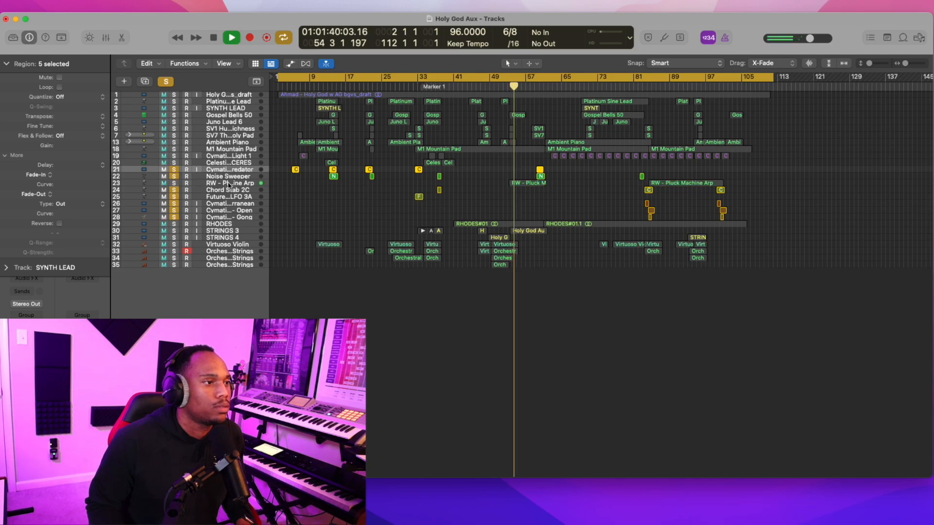
pyautogui.moveTo(226, 183); pyautogui.dragTo(225, 170)
# Audition the soloed effects tracks from about bar 81 to bar 85 with the cycle turned off.
pyautogui.click(639, 86)
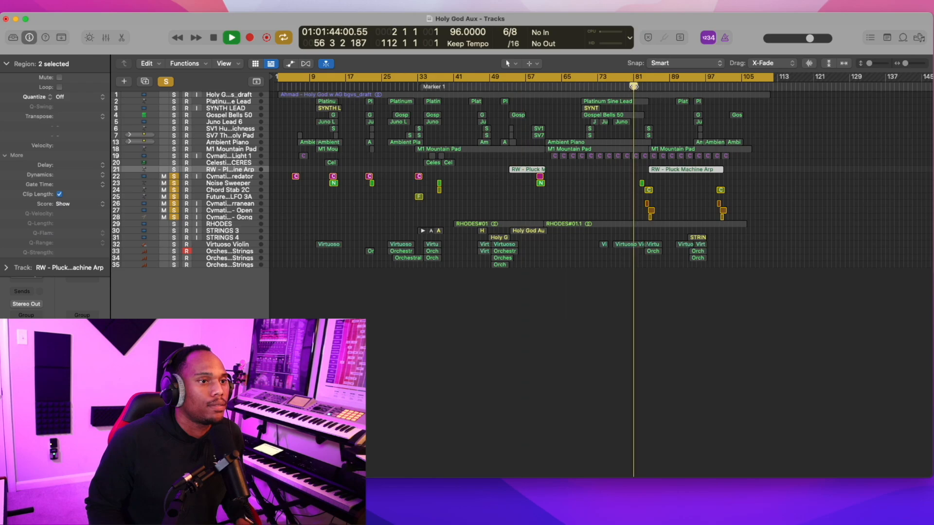
pyautogui.press('space')
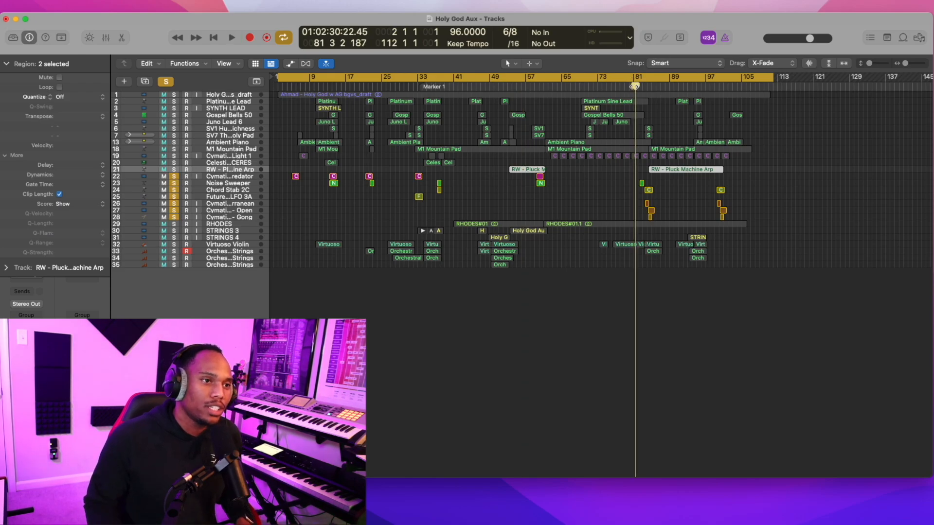
pyautogui.press('c')
pyautogui.scroll(5, 643, 99)
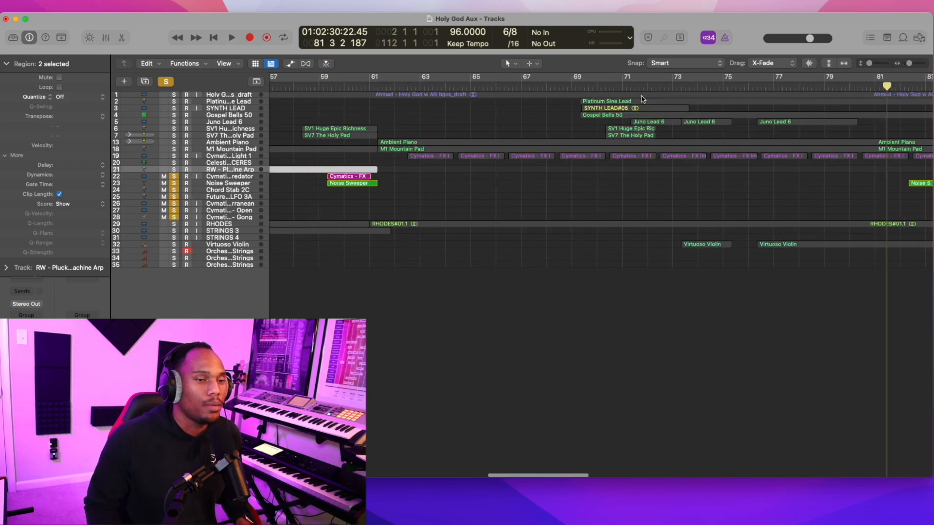
pyautogui.scroll(-5, 641, 99)
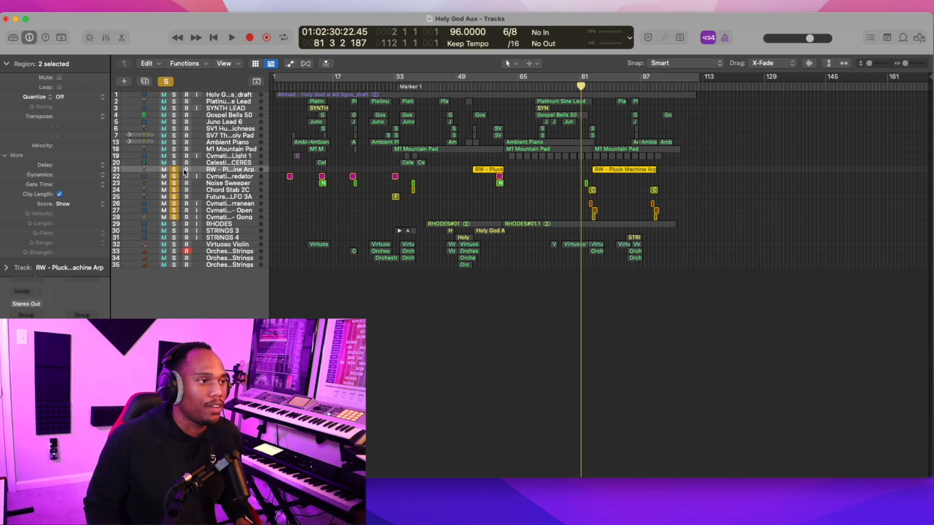
pyautogui.scroll(5, 613, 153)
pyautogui.press('ctrl+alt+super+m')
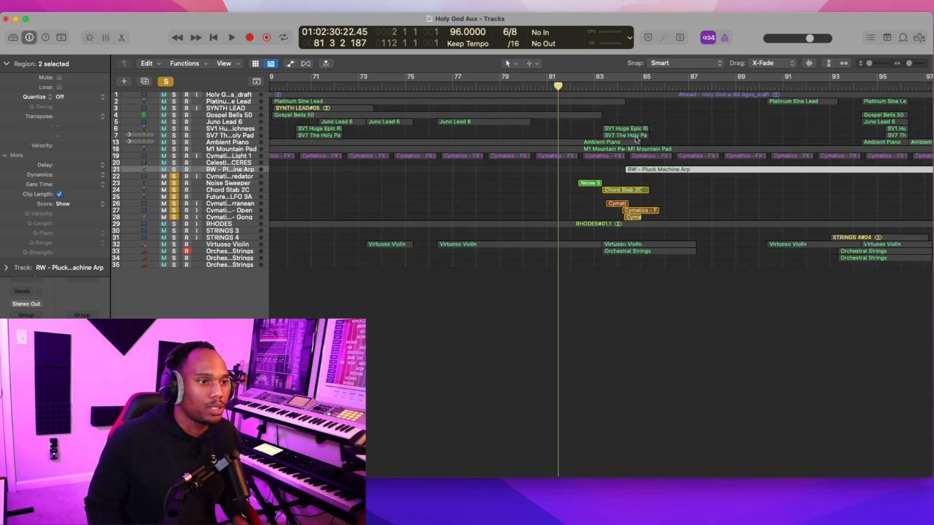
pyautogui.press('space')
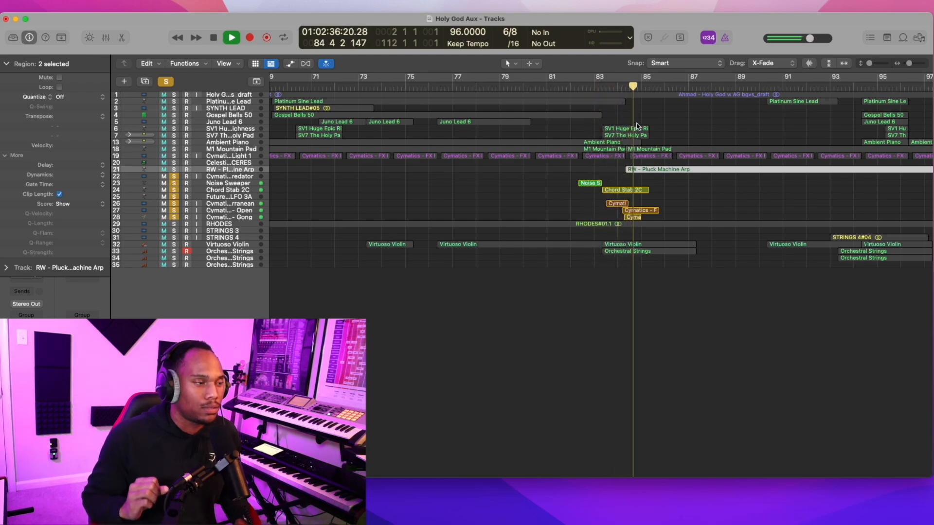
pyautogui.press('space')
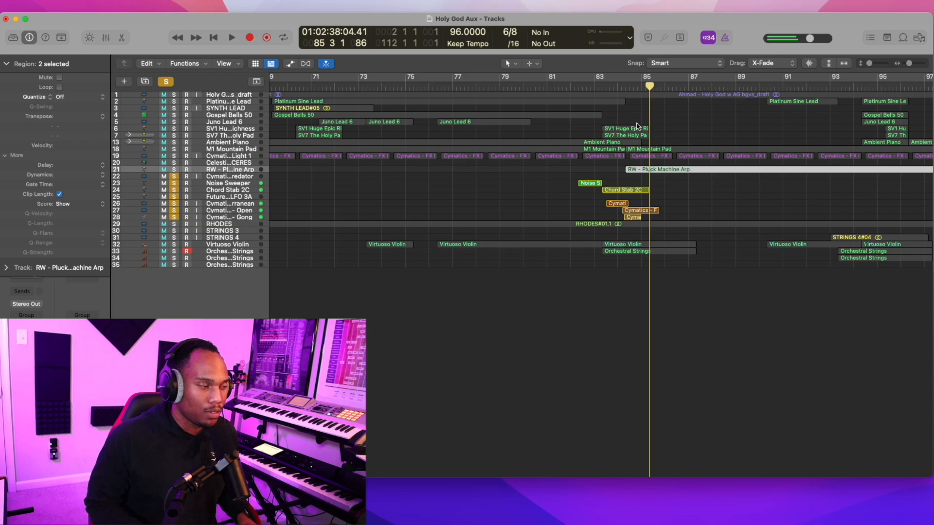
# Turn the cycle range back on and bounce the soloed effects tracks as EFX into the Holy God folder.
pyautogui.press('c')
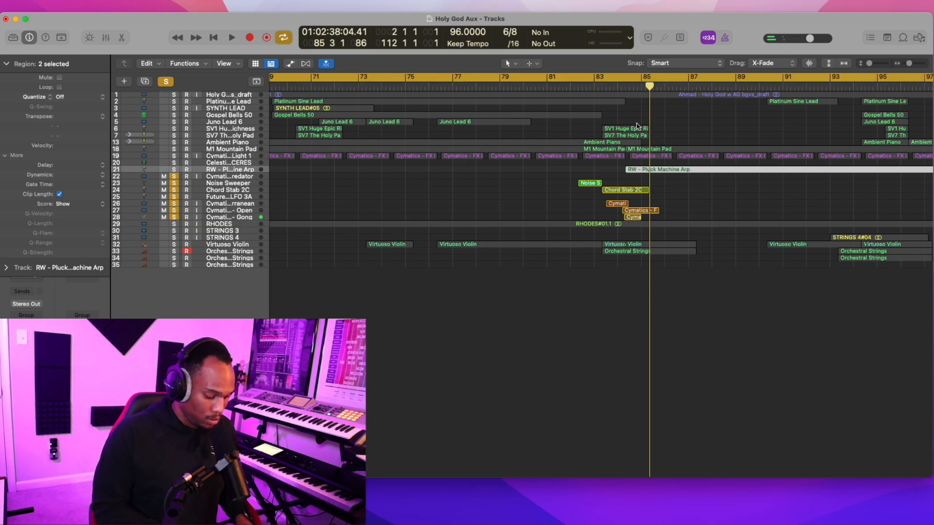
pyautogui.press('super+b')
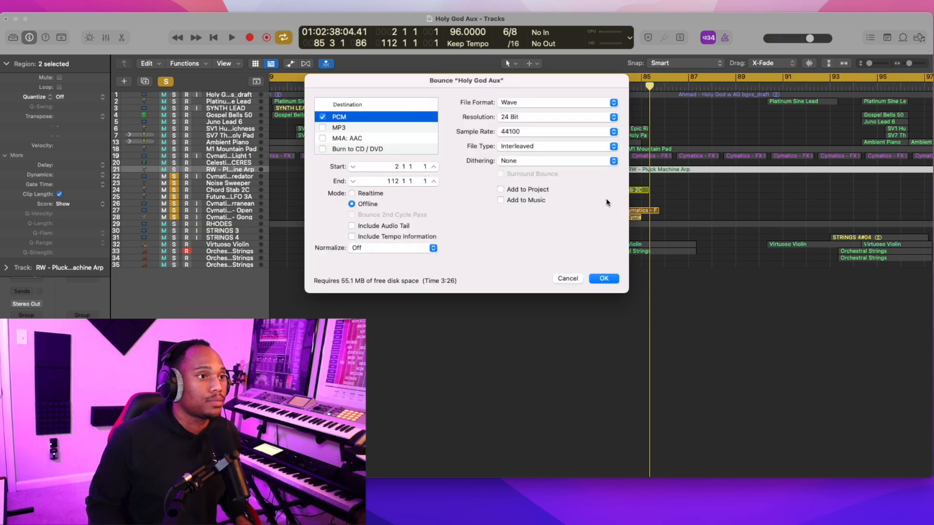
pyautogui.click(603, 279)
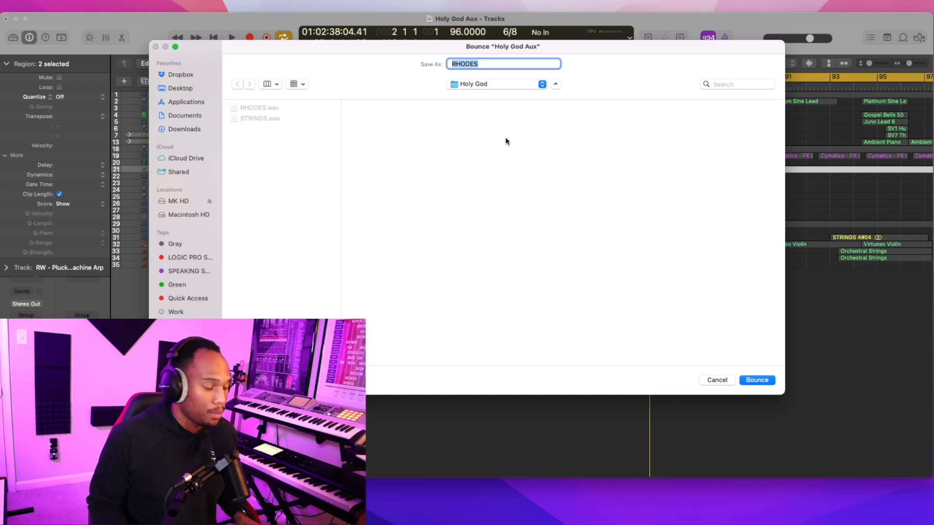
pyautogui.write('FX')
pyautogui.press('Return')
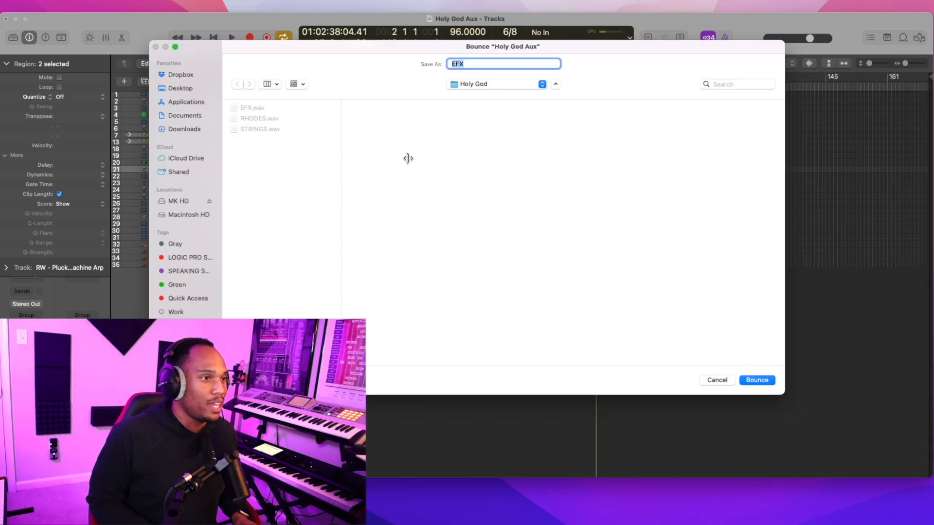
# Bounce the soloed RW - Pluck Machine Arp track as ARP into the Holy God folder, and take it out of solo.
pyautogui.press('Return')
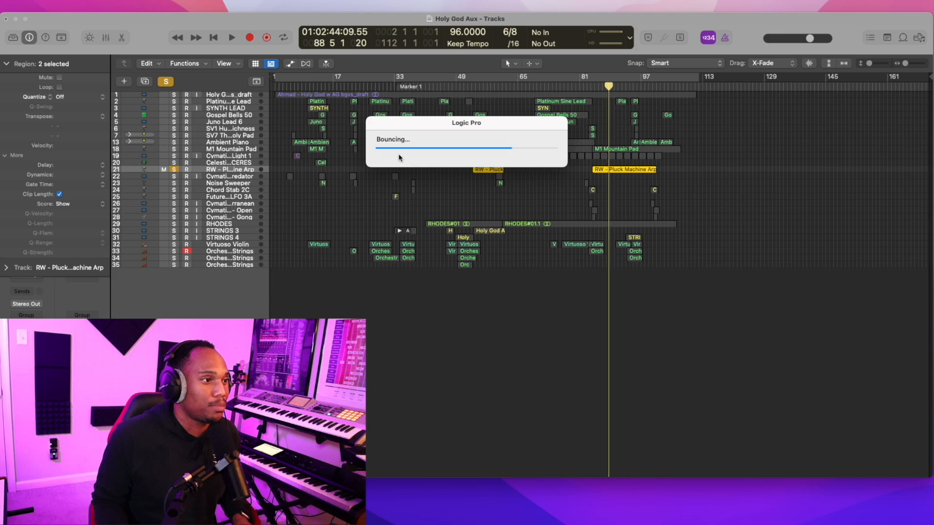
pyautogui.click(174, 170)
# Solo the Celestial Voices CERES track, audition it from about bar 34, and select the track.
pyautogui.click(174, 163)
pyautogui.press('space')
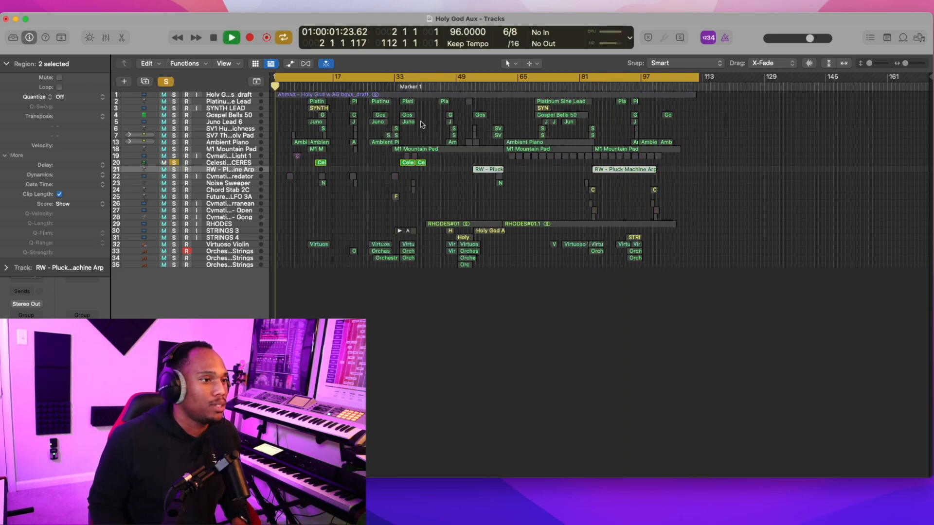
pyautogui.click(402, 86)
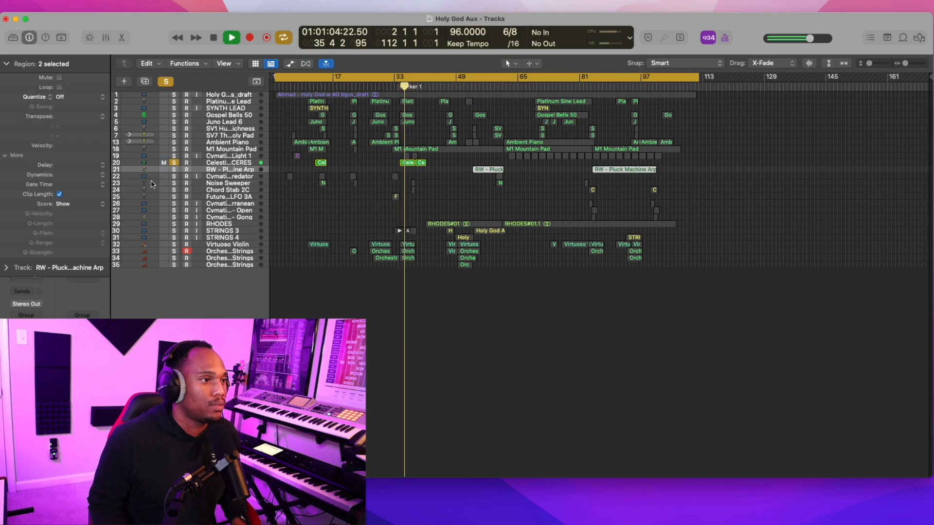
pyautogui.click(205, 163)
pyautogui.press('space')
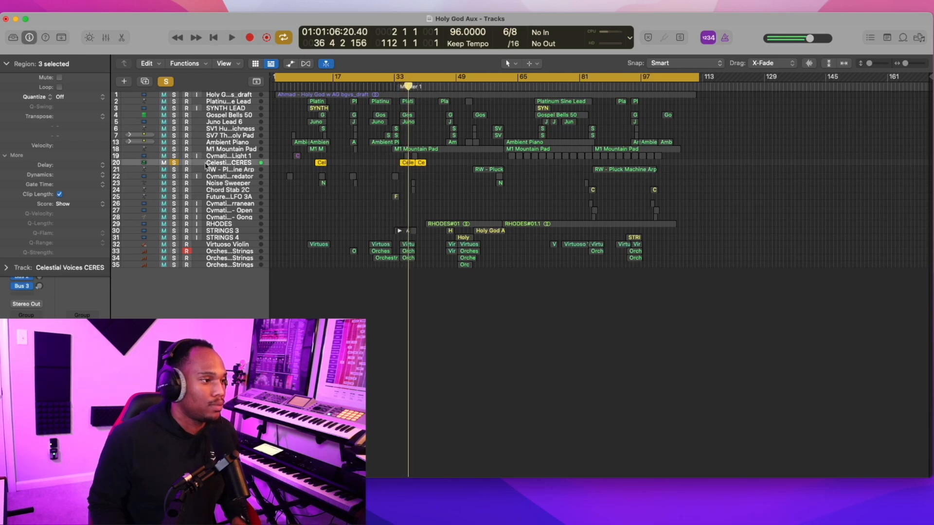
# Bounce the soloed Celestial Voices CERES track as AUX VOX into the Holy God folder, and clear its solo.
pyautogui.press('super+b')
pyautogui.press('Return')
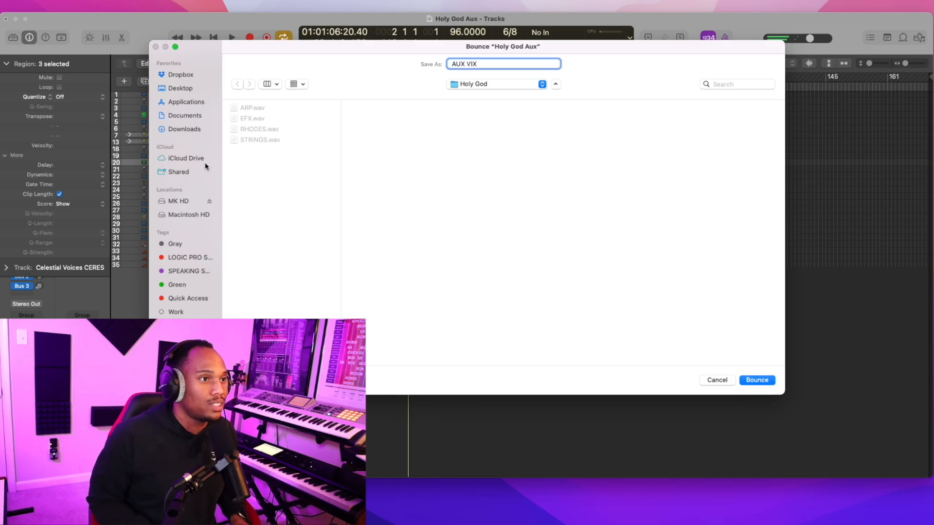
pyautogui.press('Return')
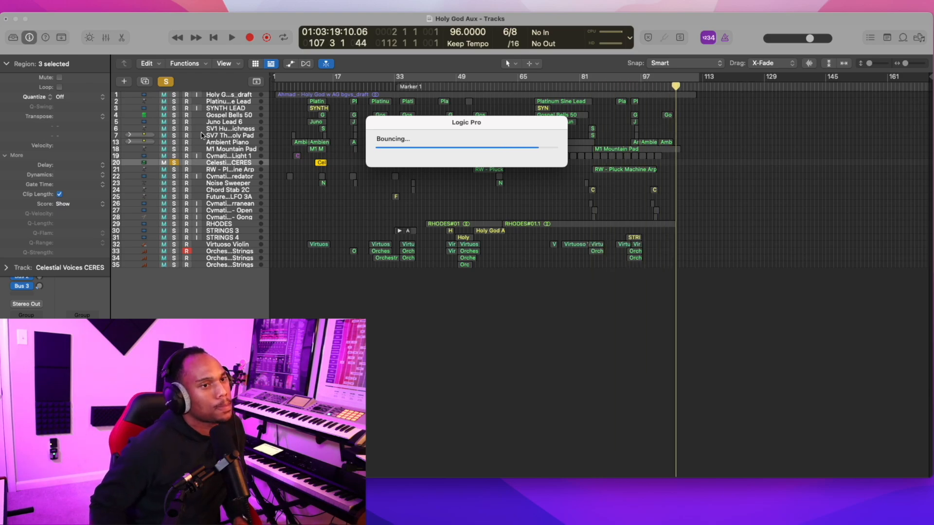
pyautogui.click(174, 163)
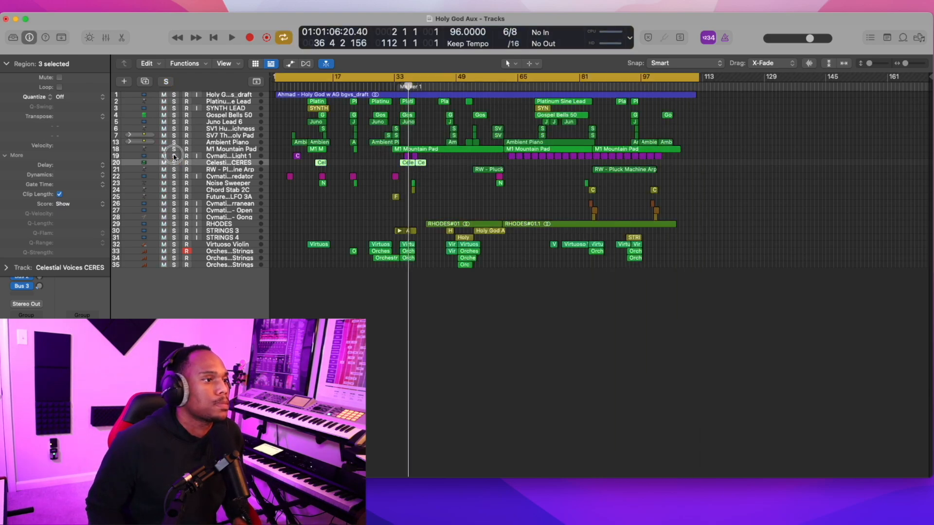
# Solo the Cymatics track 19 and bounce it as SNAP into the Holy God folder.
pyautogui.click(174, 157)
pyautogui.press('super+b')
pyautogui.press('Return')
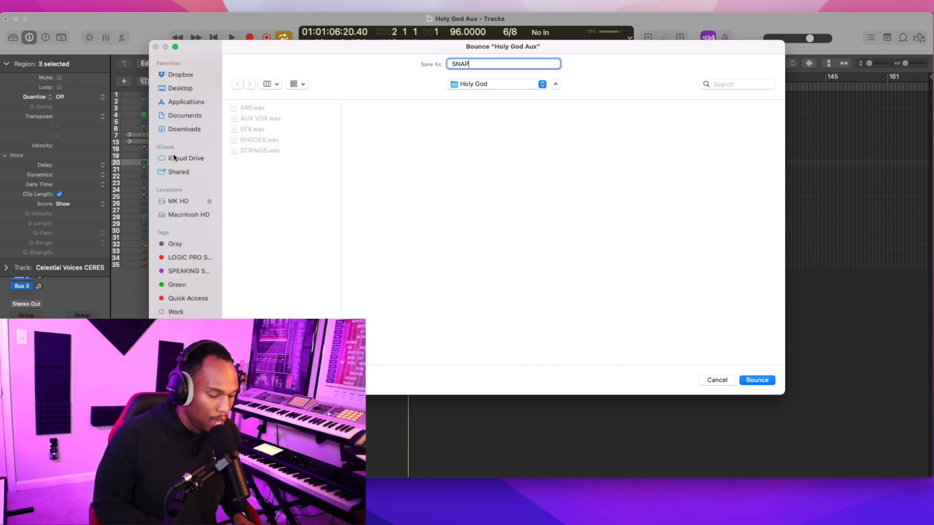
pyautogui.press('Return')
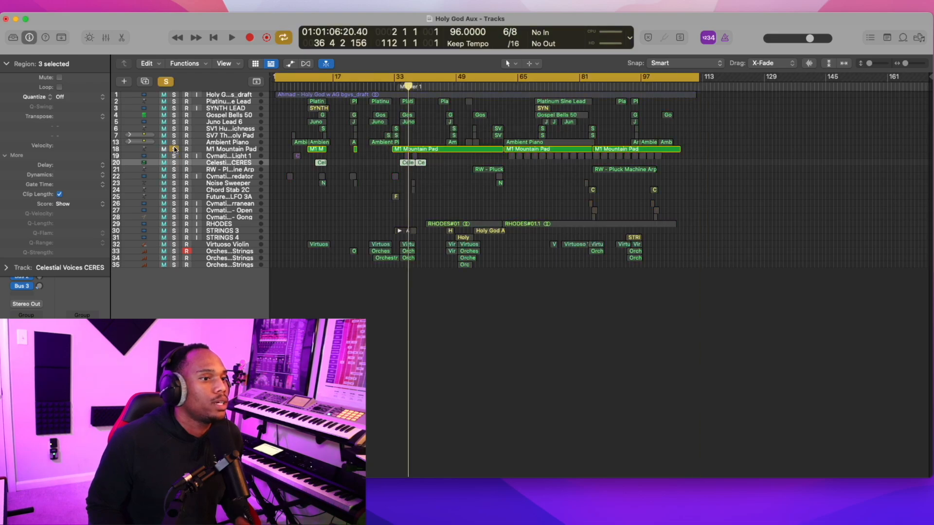
# Bounce the soloed M1 Mountain Pad track as MAIN PAD into the Holy God folder.
pyautogui.press('super+b')
pyautogui.press('Return')
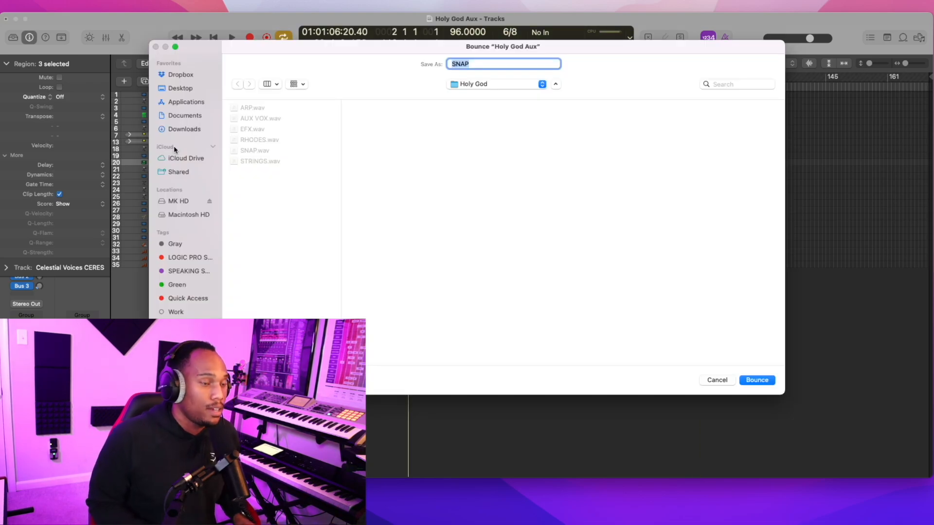
pyautogui.write('MOUNTAIN PAD')
pyautogui.press('Return')
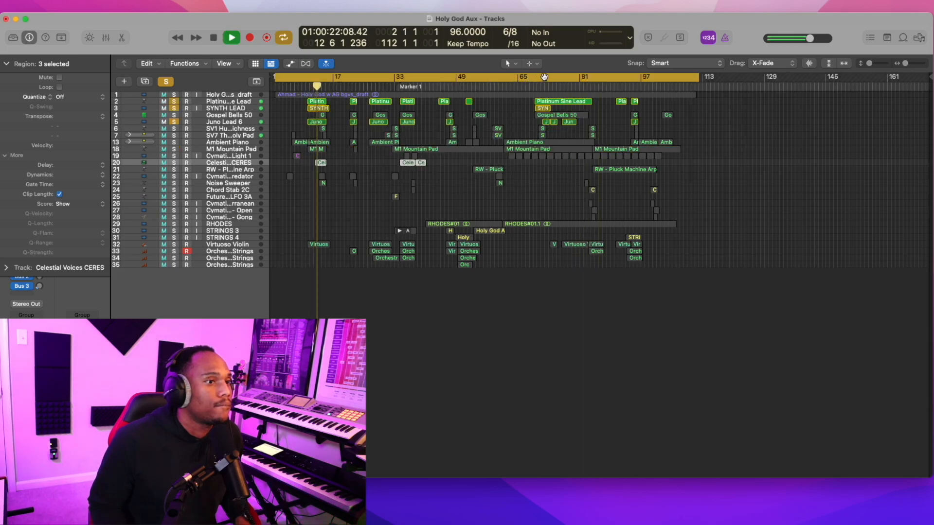
# Audition the soloed sine, synth and Juno lead tracks around bar 71, and bounce them as JUNO AUX 2 into the Holy God AUX folder.
pyautogui.click(534, 86)
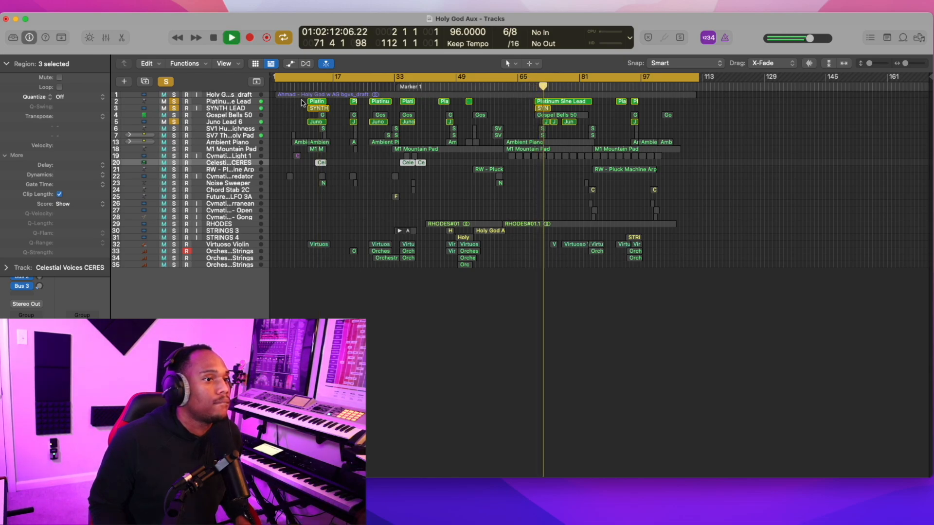
pyautogui.moveTo(196, 116)
pyautogui.press('space')
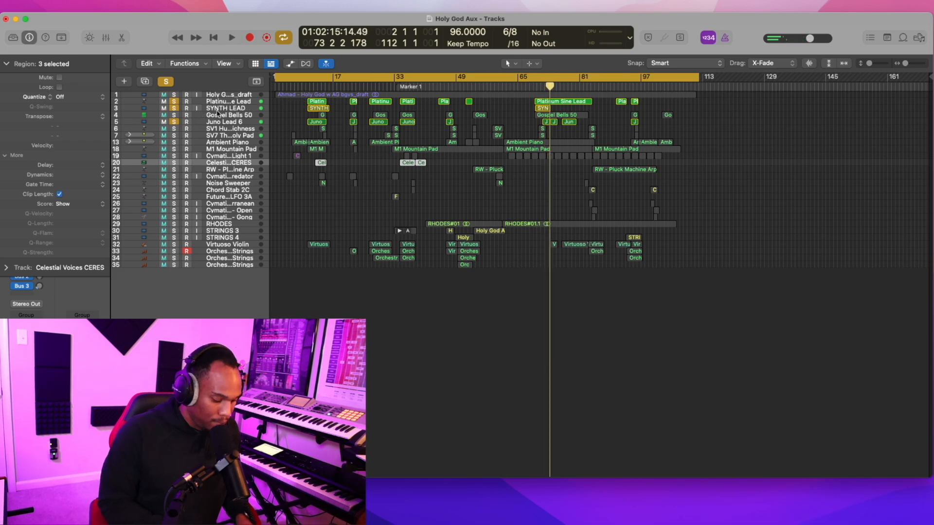
pyautogui.press('super+b')
pyautogui.press('Return')
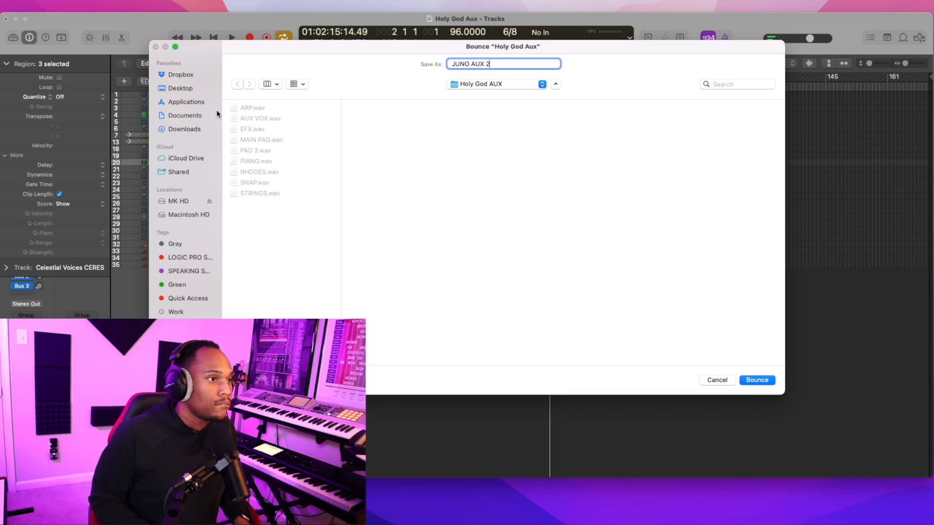
pyautogui.press('Return')
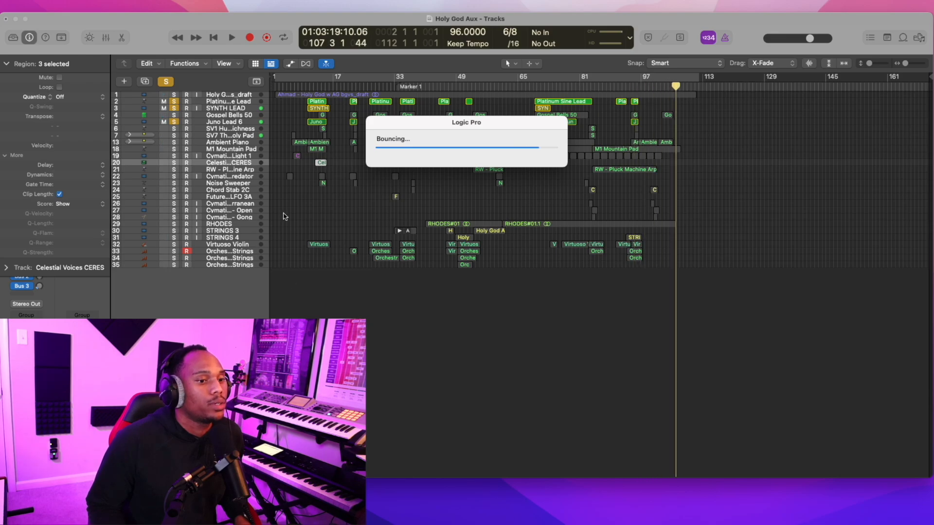
# Clear the lead tracks' solo, solo Gospel Bells 50 alone, and bounce it as BELLS into the Holy God AUX folder.
pyautogui.click(166, 81)
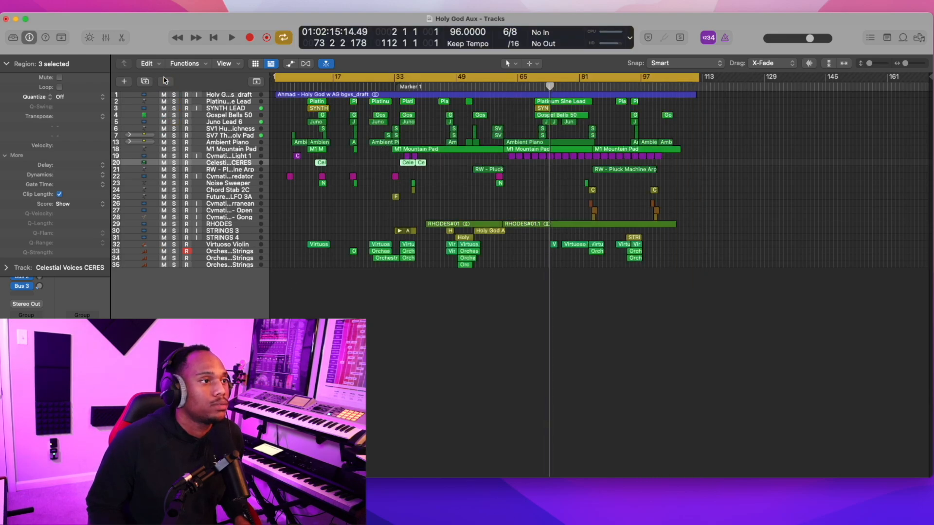
pyautogui.click(223, 119)
pyautogui.click(176, 115)
pyautogui.press('super+b')
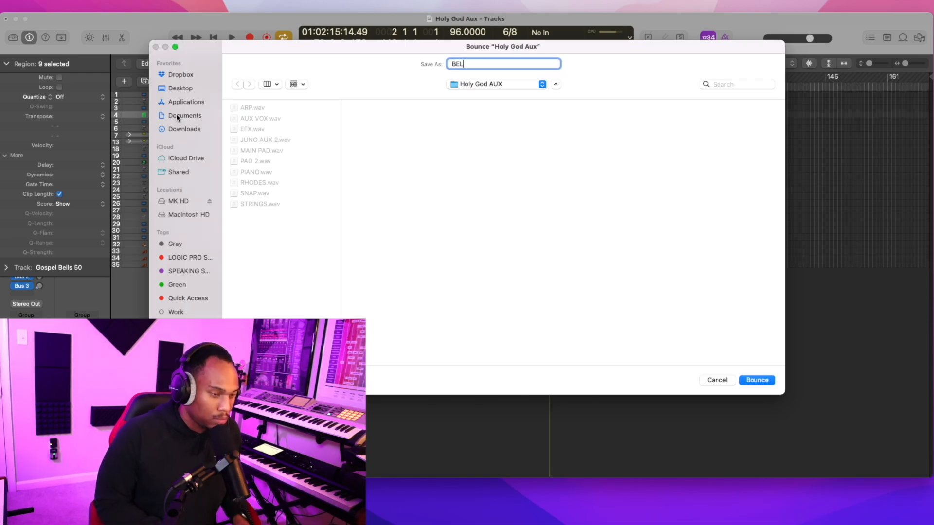
pyautogui.press('Return')
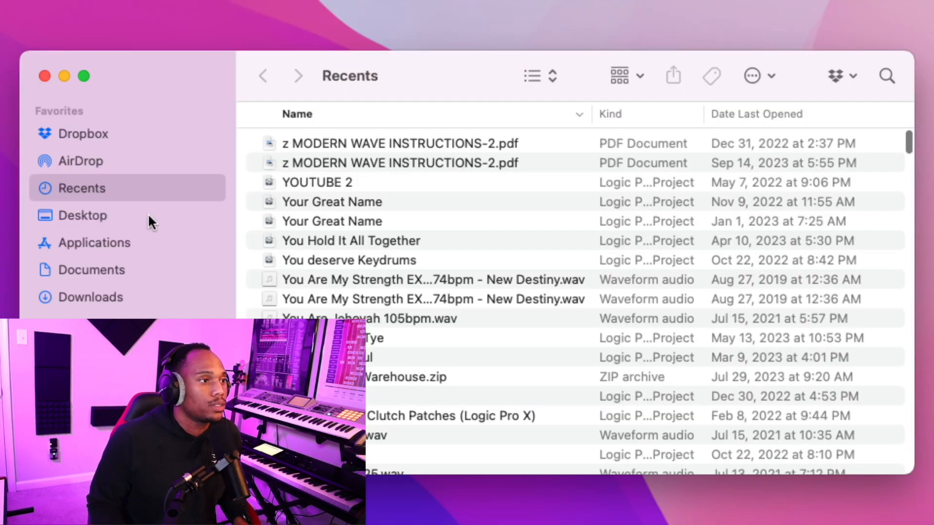
# In Finder, open the artist's project folder under Documents and examine the bounced stems inside the Holy God AUX folder.
pyautogui.click(113, 271)
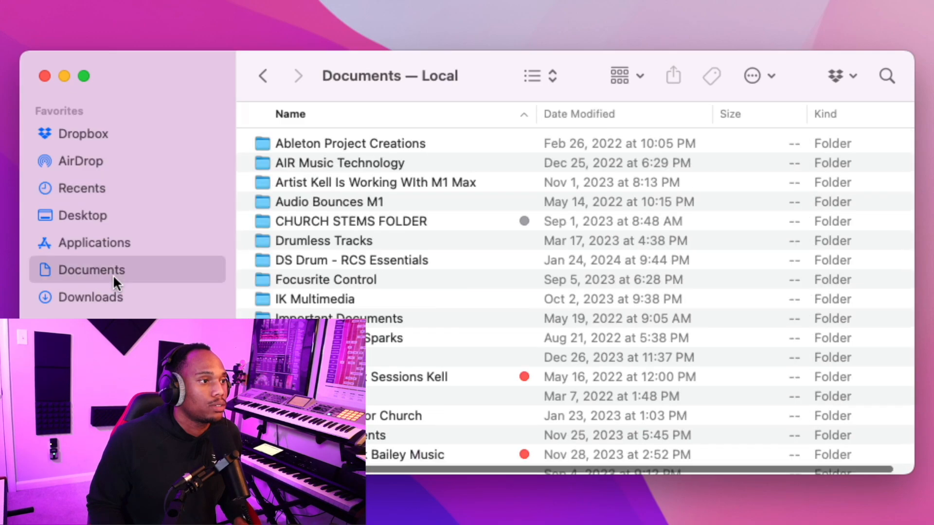
pyautogui.doubleClick(274, 183)
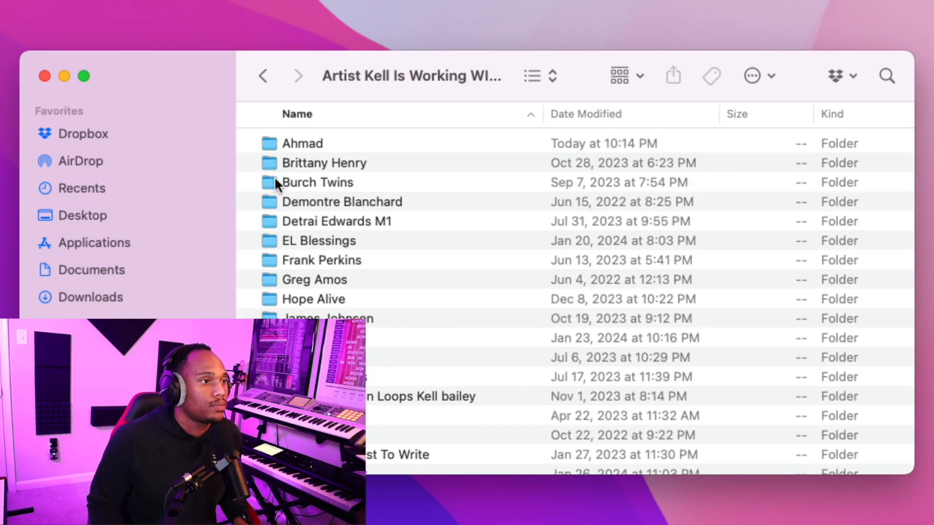
pyautogui.doubleClick(290, 144)
pyautogui.click(295, 163)
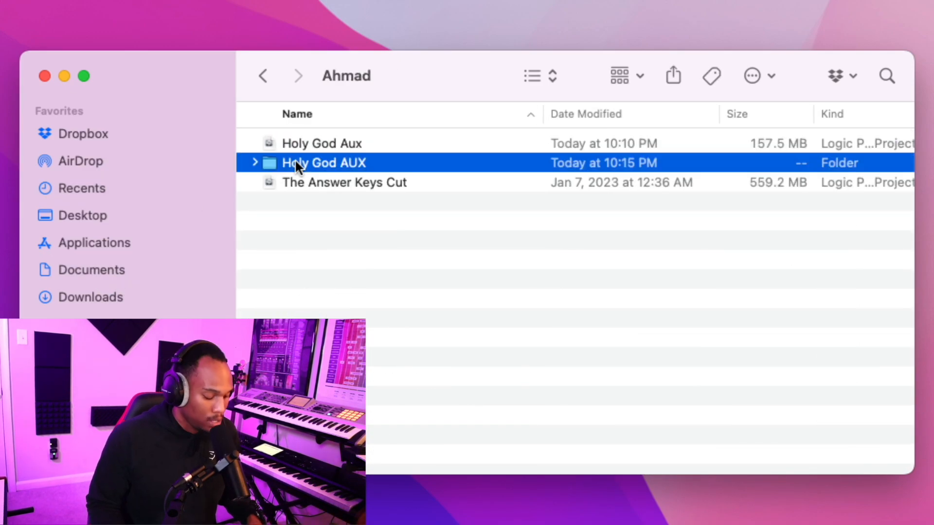
pyautogui.click(254, 163)
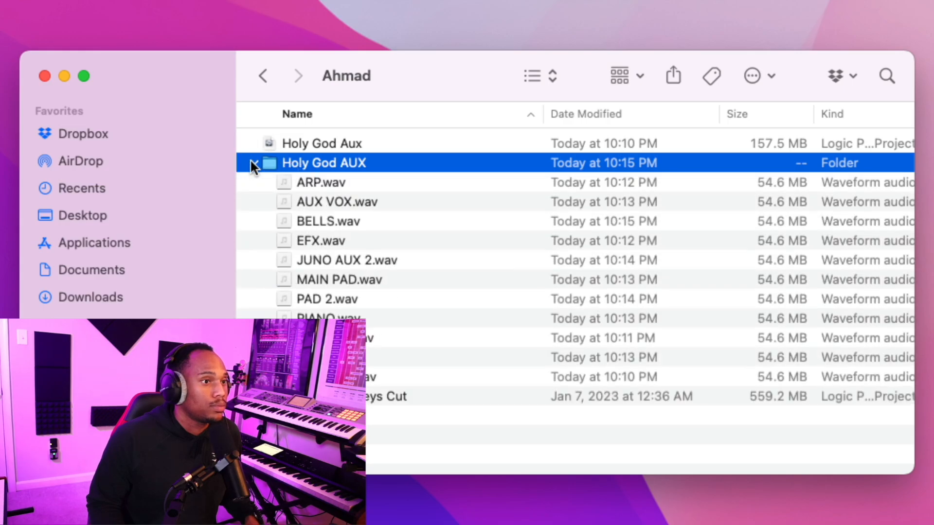
pyautogui.click(250, 160)
pyautogui.click(255, 162)
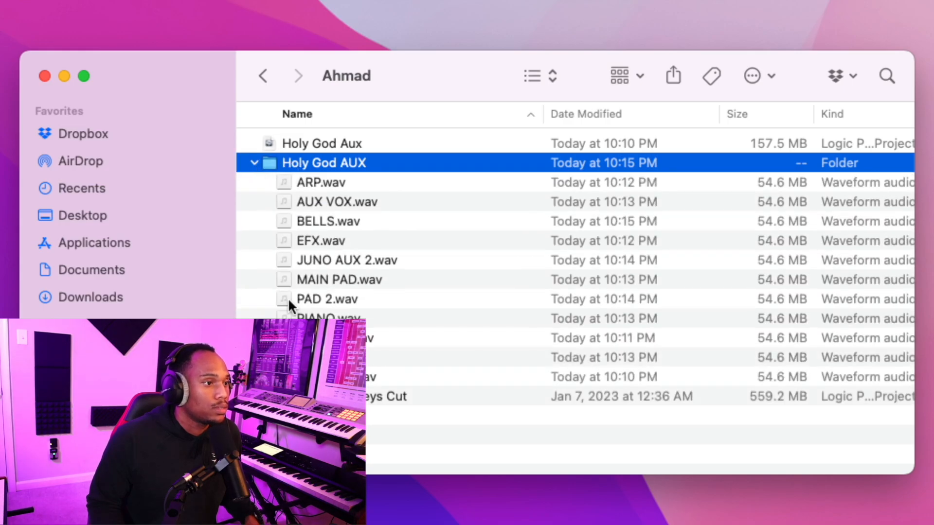
pyautogui.click(255, 163)
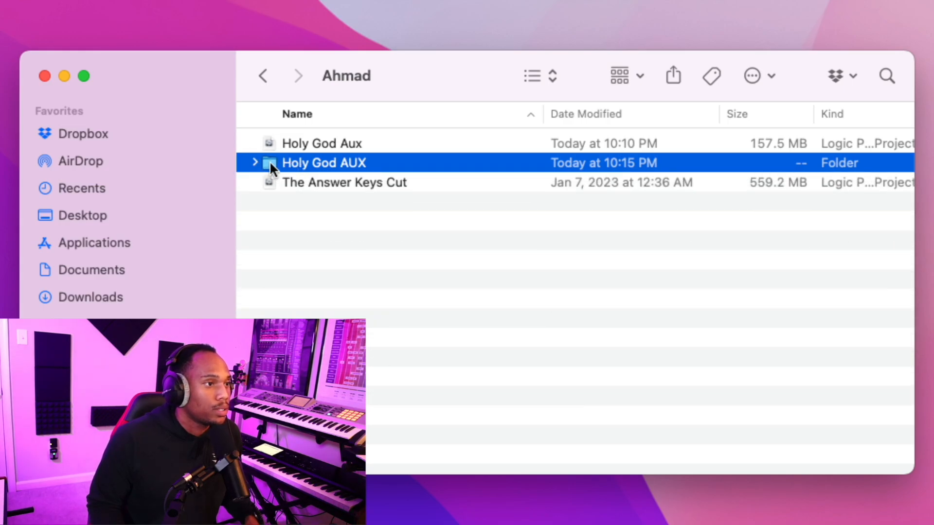
# Copy the Holy God AUX folder into Dropbox and check the stems inside it.
pyautogui.click(120, 133)
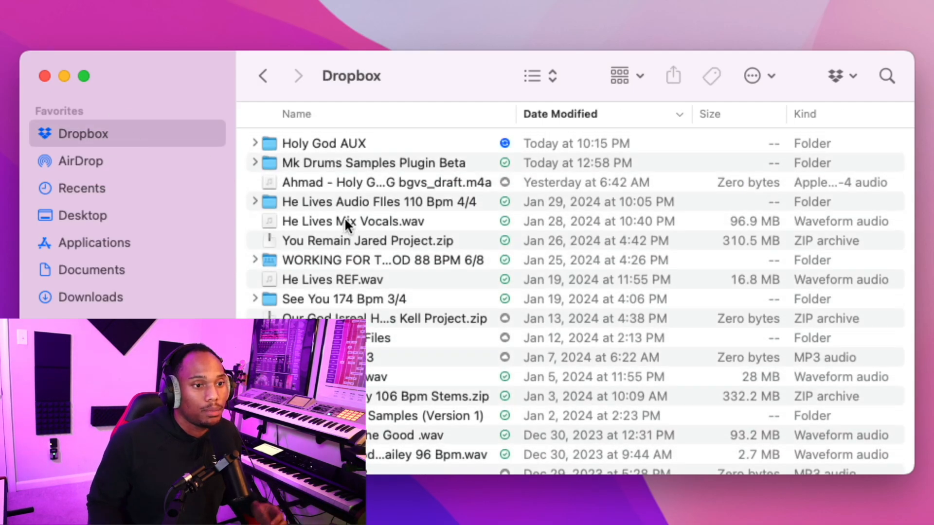
pyautogui.click(271, 144)
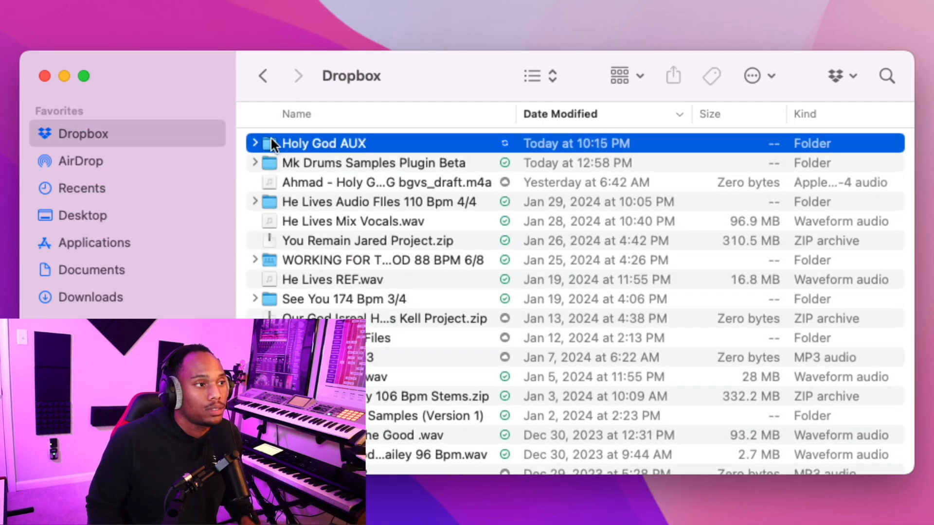
pyautogui.click(252, 143)
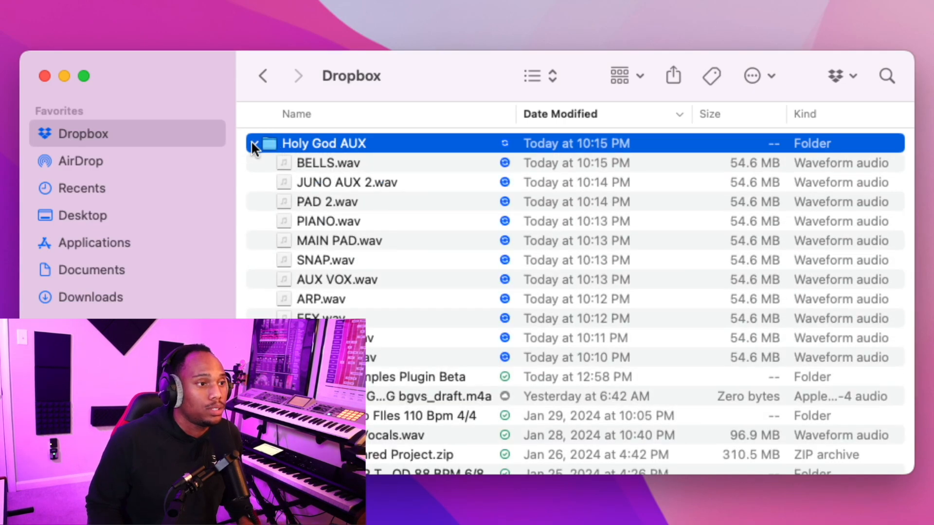
pyautogui.click(252, 143)
# Switch back to Logic Pro, clear the solo on Gospel Bells 50, and leave the project window.
pyautogui.press('super+Tab')
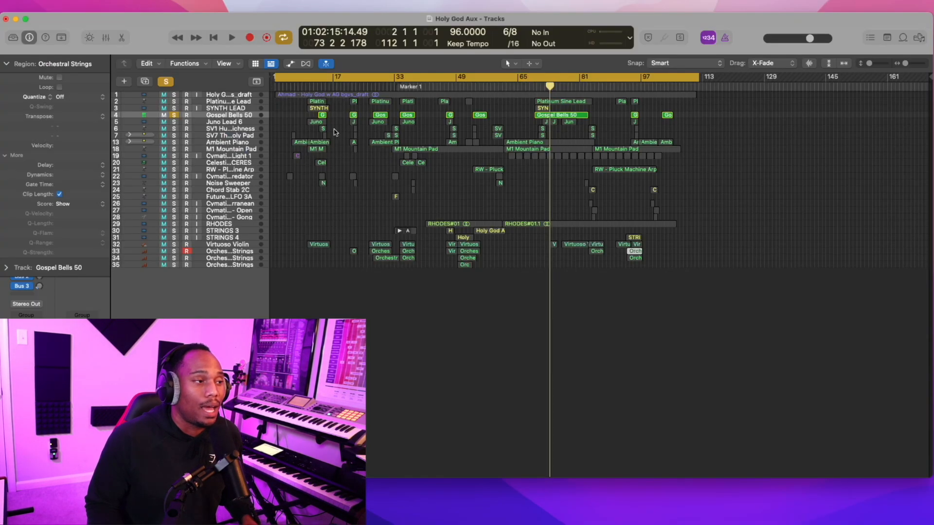
pyautogui.click(163, 85)
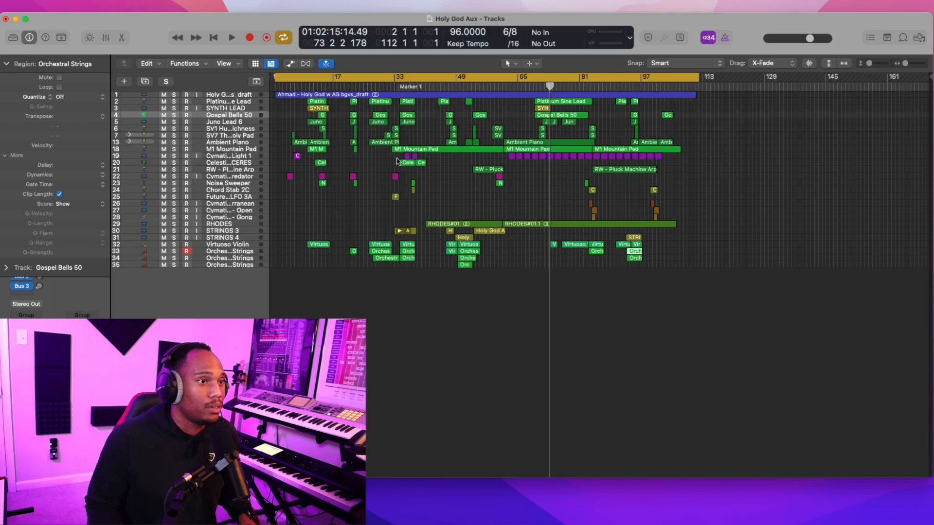
pyautogui.press('super+Tab')
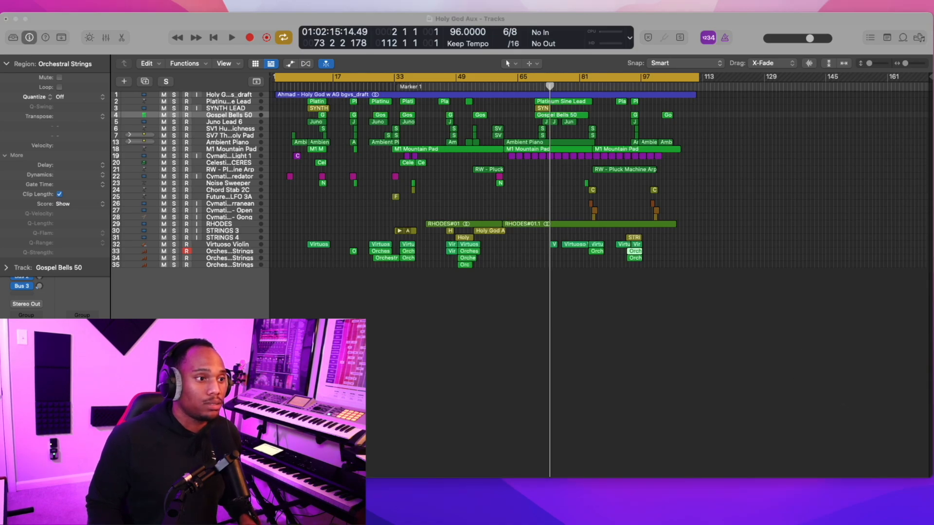